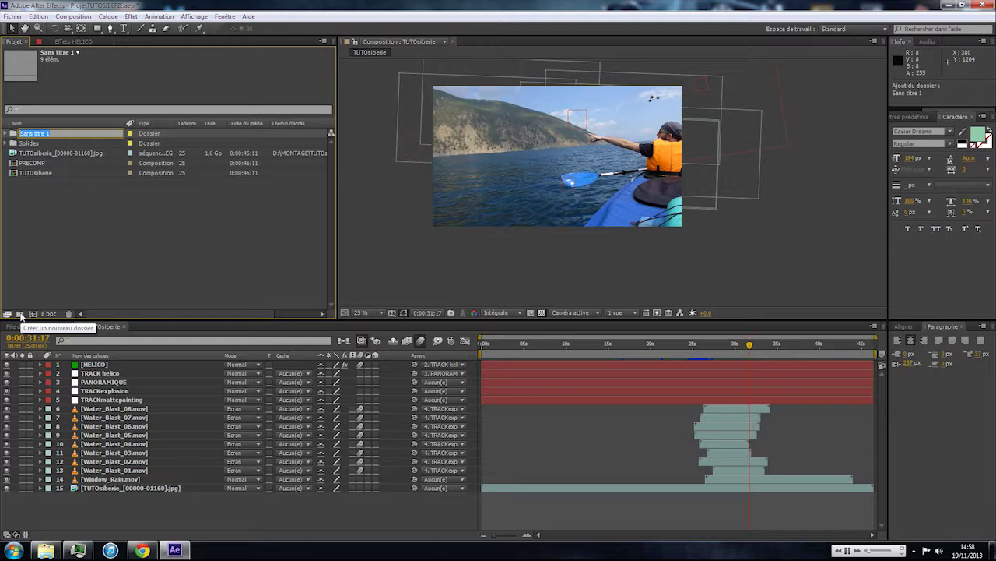
# Name the new project folder Eclaboussures.
pyautogui.write('EEclaboussures')
pyautogui.press('Return')
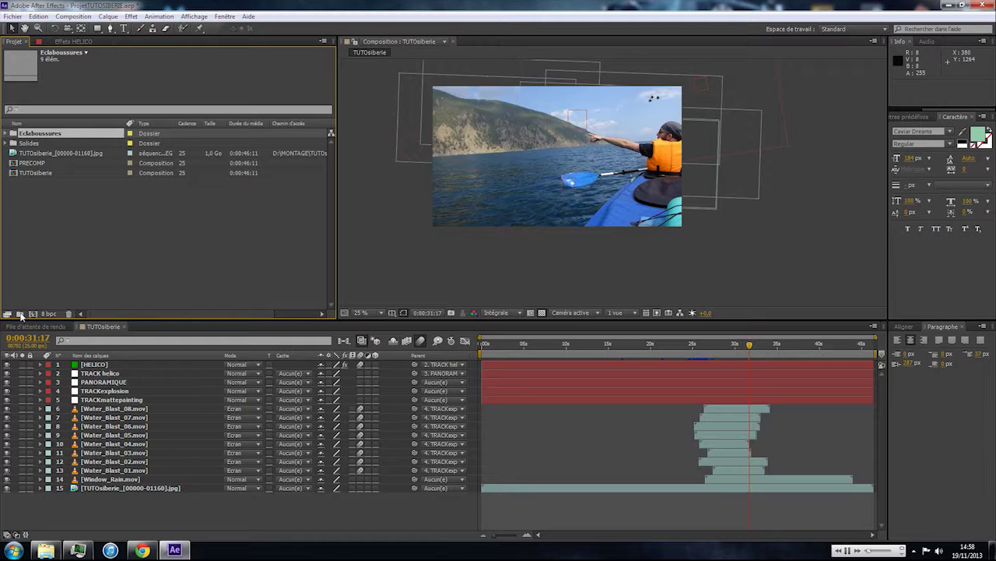
pyautogui.press('XF86AudioLowerVolume')
pyautogui.press('XF86AudioLowerVolume')
pyautogui.press('XF86AudioLowerVolume')
pyautogui.press('XF86AudioLowerVolume')
pyautogui.press('XF86AudioLowerVolume')
# Import ROBOT.psd from the Elements folder as a composition that keeps layer sizes, with editable layer styles.
pyautogui.click(110, 220)
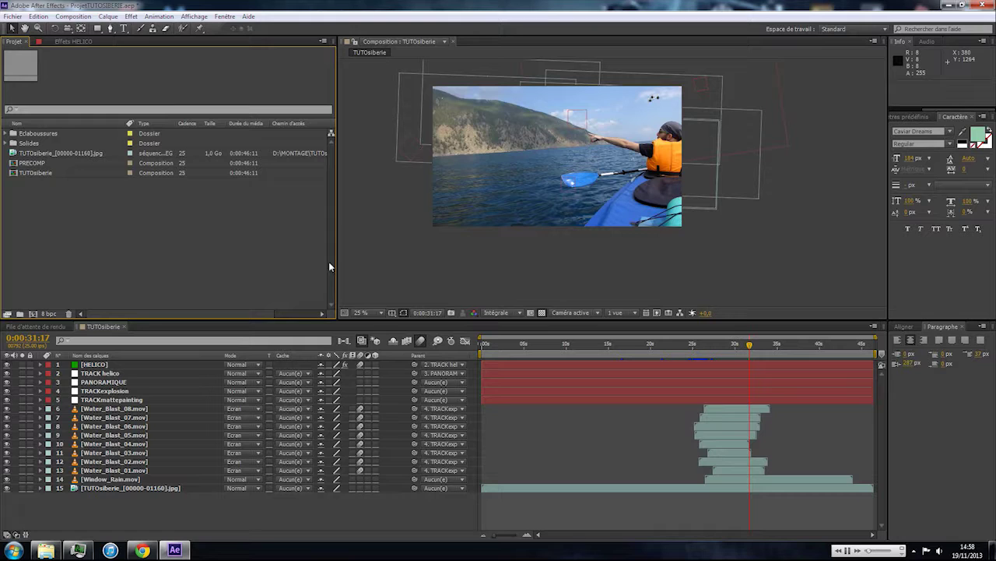
pyautogui.doubleClick(47, 199)
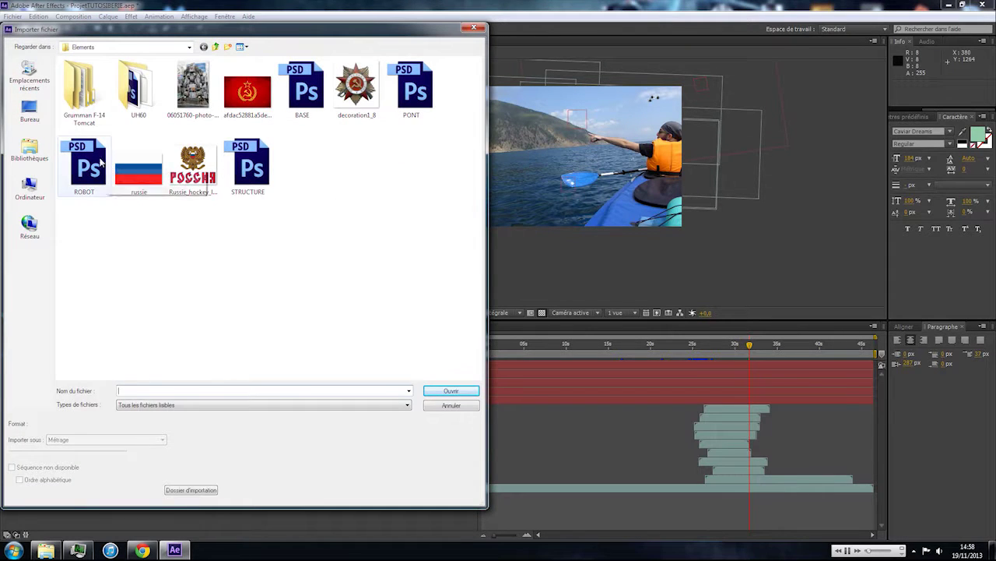
pyautogui.click(84, 165)
pyautogui.click(442, 390)
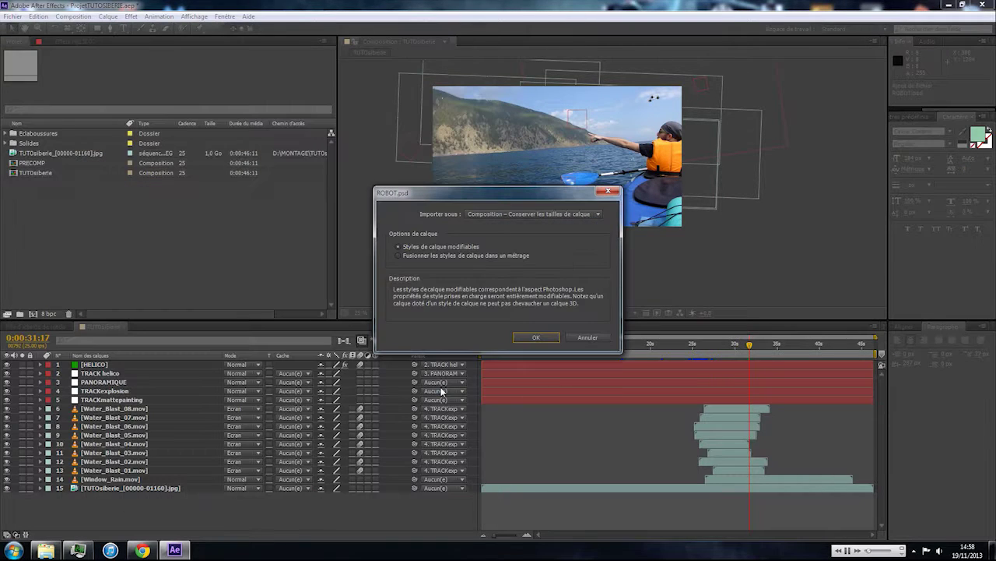
pyautogui.click(551, 340)
# Import MATTEPAINTING.psd from the TUTOsiberie folder as a composition that keeps layer sizes, with editable layer styles.
pyautogui.doubleClick(88, 231)
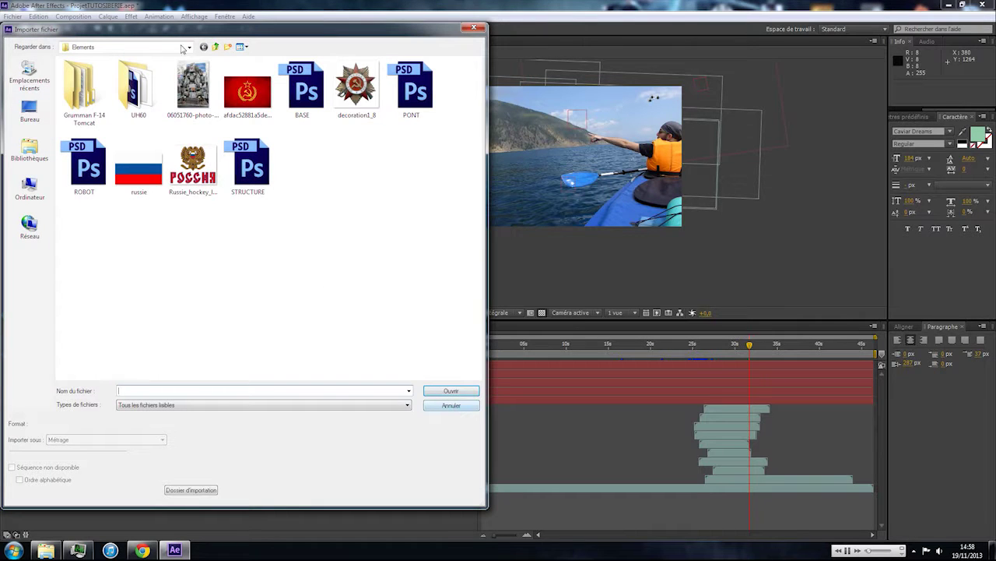
pyautogui.click(216, 46)
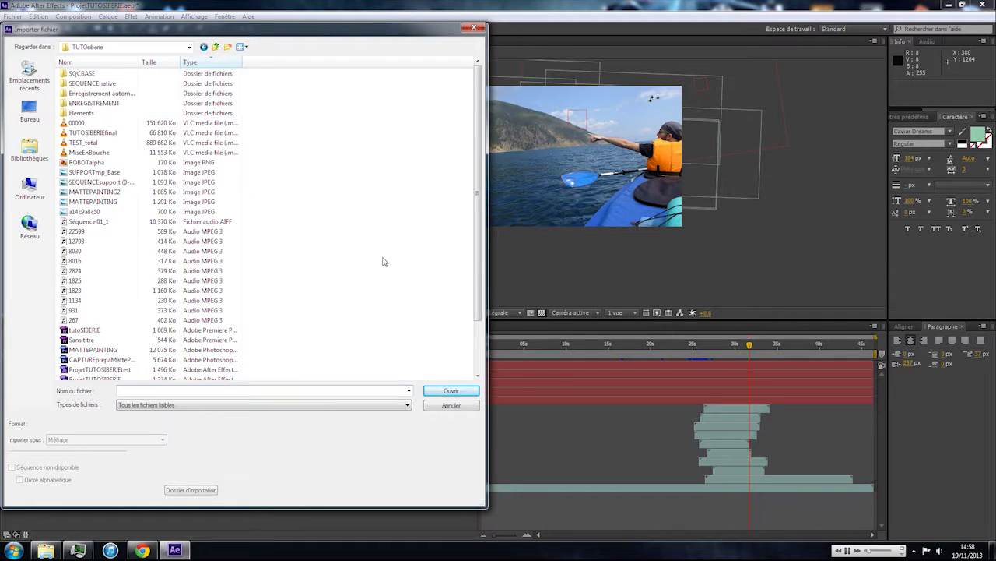
pyautogui.scroll(-2, 383, 261)
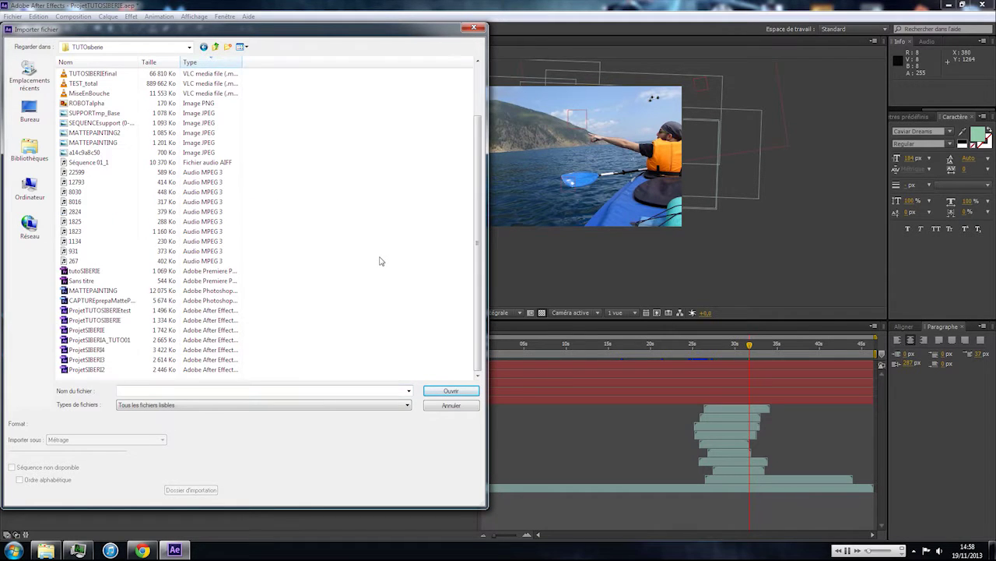
pyautogui.click(103, 291)
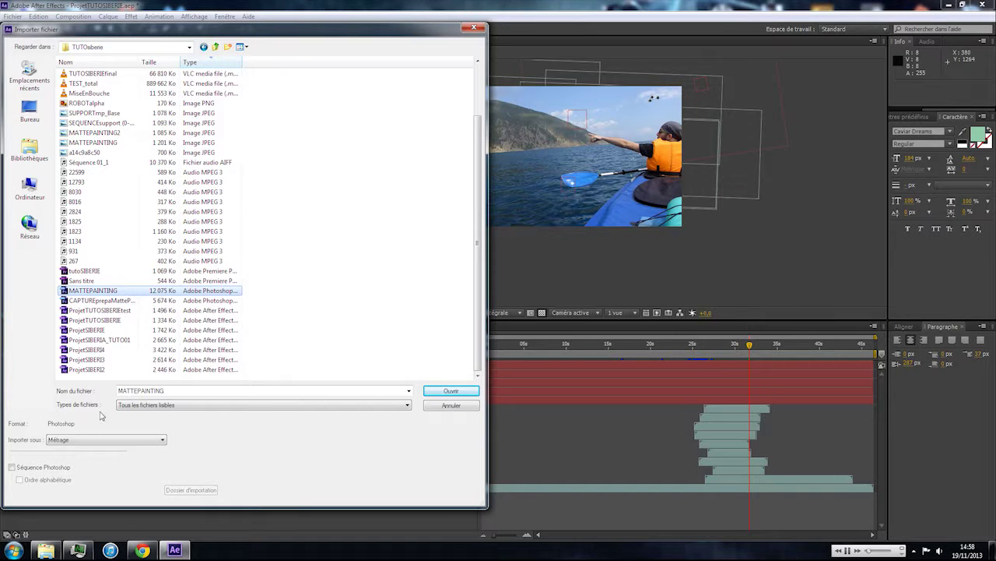
pyautogui.click(91, 440)
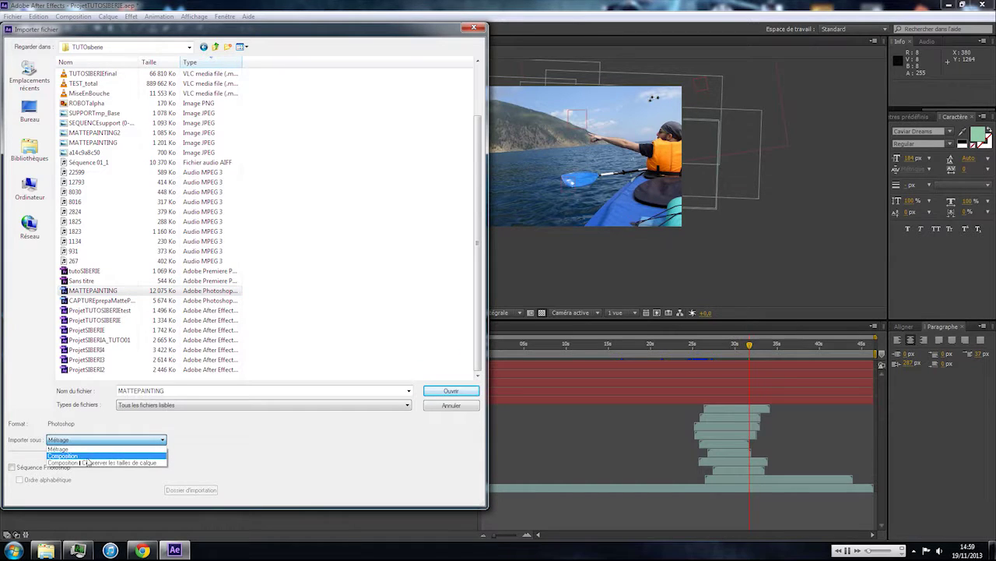
pyautogui.click(84, 464)
pyautogui.click(444, 391)
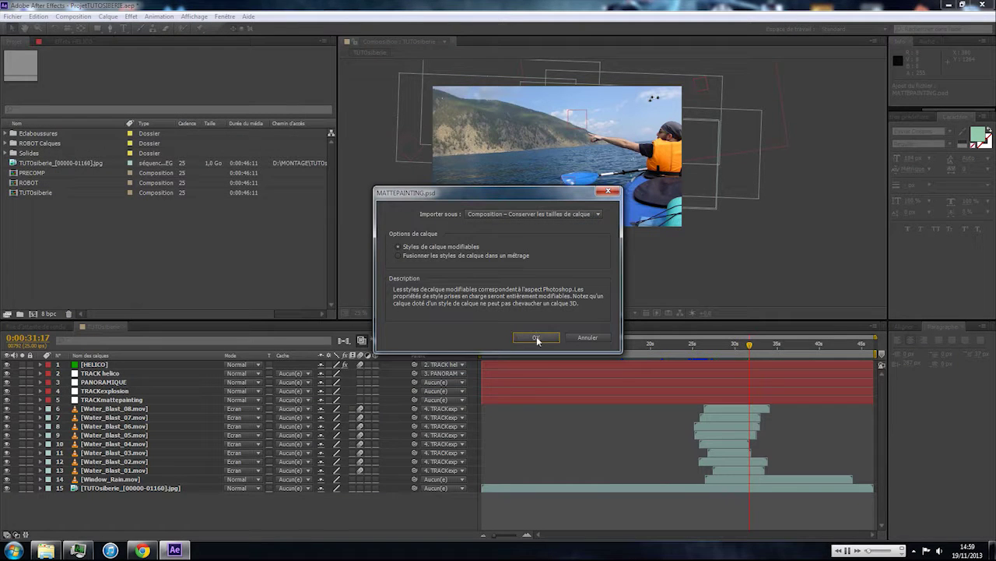
pyautogui.click(536, 336)
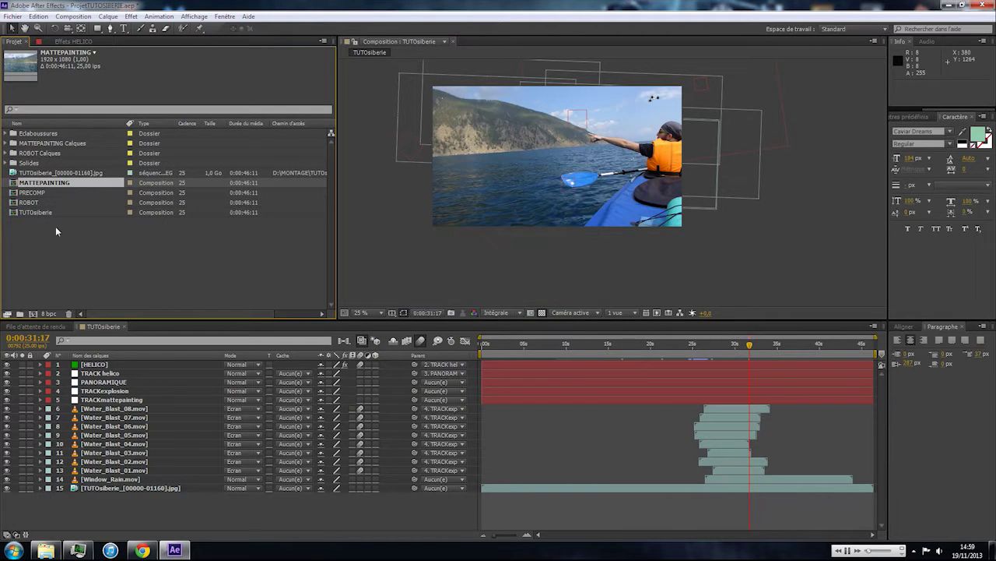
# Open the ROBOT composition and delete its hidden bottom layer, Calque 1.
pyautogui.doubleClick(24, 203)
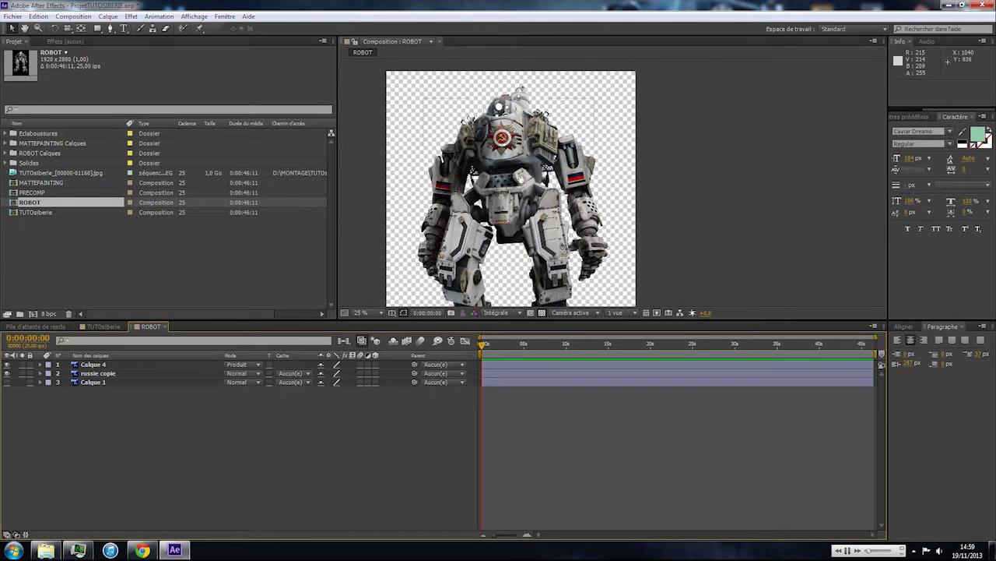
pyautogui.moveTo(491, 321); pyautogui.dragTo(491, 416)
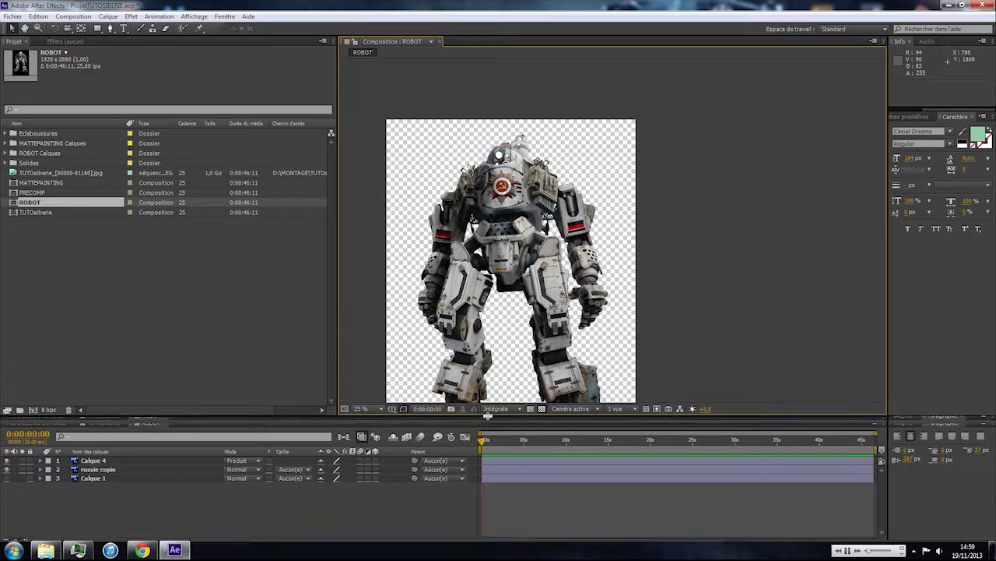
pyautogui.click(8, 478)
pyautogui.click(8, 478)
pyautogui.click(102, 479)
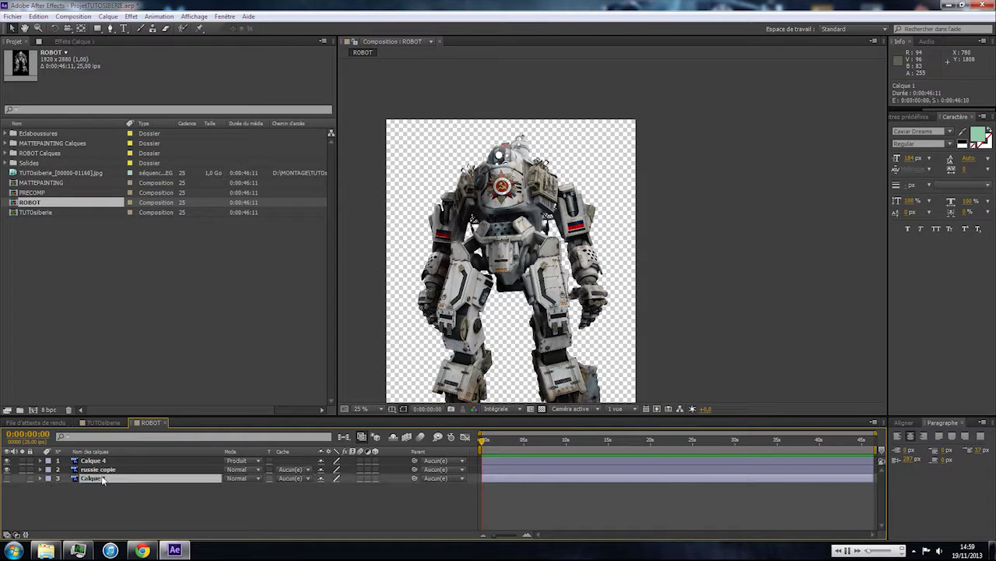
pyautogui.press('Delete')
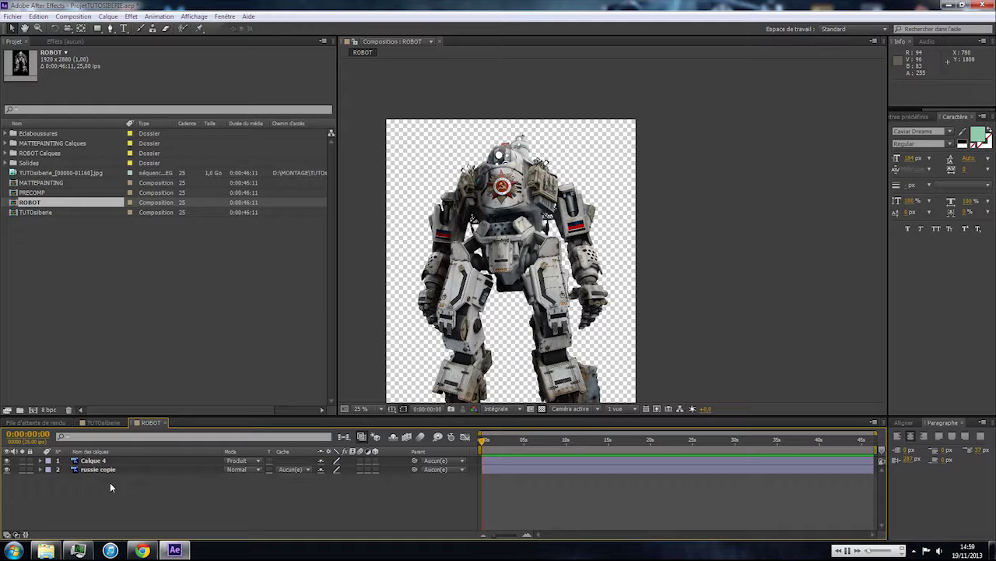
# Check what the russie copie and Calque 4 layers contain by toggling their visibility, and inspect the flag on the robot's arm.
pyautogui.click(8, 470)
pyautogui.click(8, 470)
pyautogui.click(8, 461)
pyautogui.click(8, 461)
pyautogui.scroll(4, 612, 237)
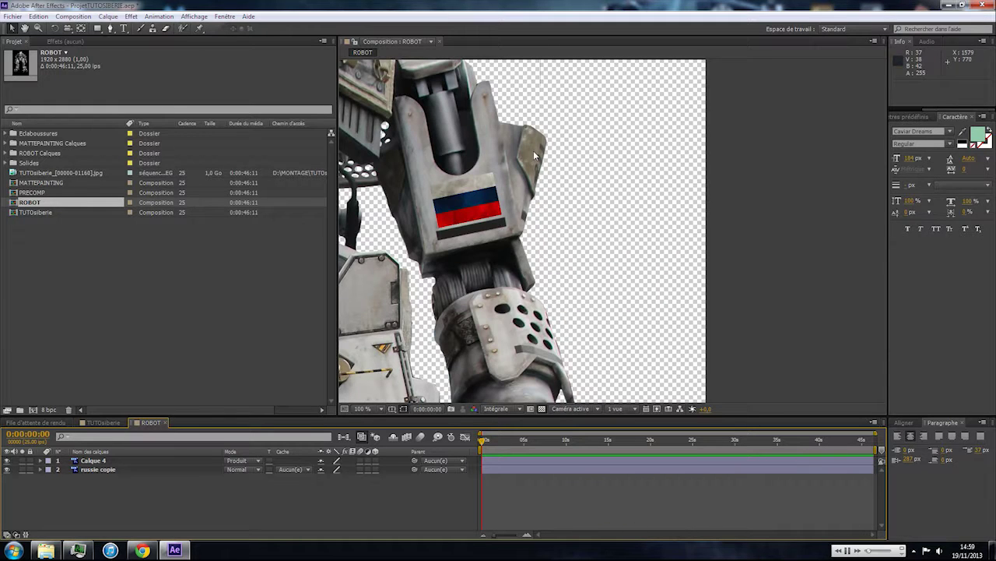
pyautogui.scroll(-1, 442, 283)
pyautogui.moveTo(436, 285); pyautogui.dragTo(505, 291)
pyautogui.hotkey('ctrl', 'z')
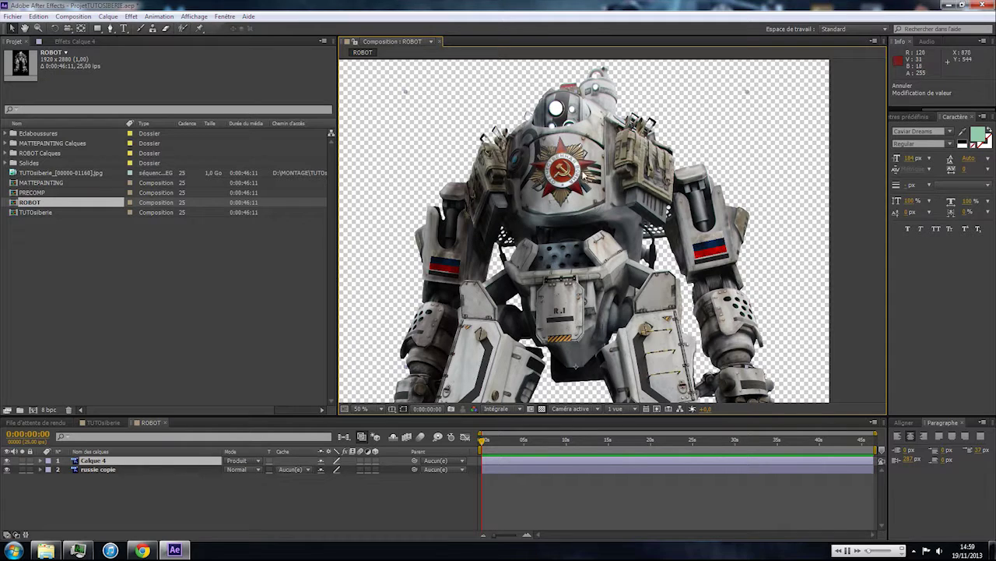
pyautogui.scroll(-2, 523, 280)
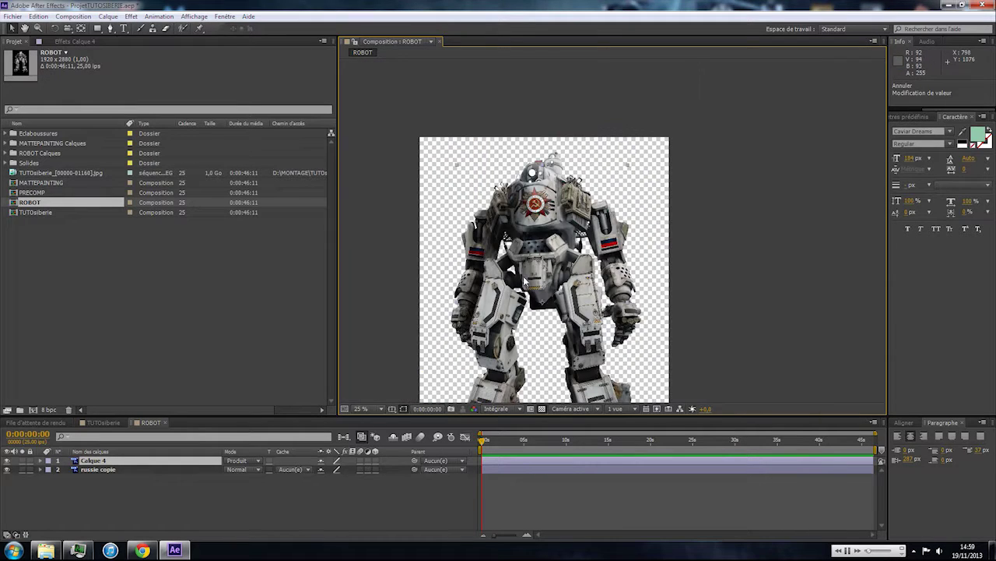
pyautogui.press('space')
pyautogui.moveTo(525, 311); pyautogui.dragTo(539, 255)
pyautogui.press('v')
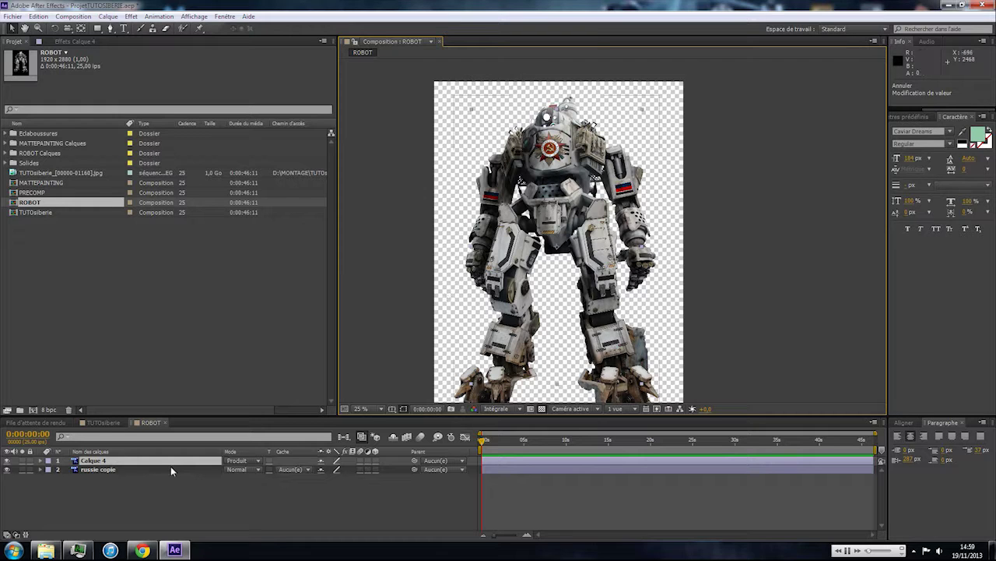
# Compare the full robot with and without the Calque 4 layer.
pyautogui.click(6, 461)
pyautogui.click(6, 460)
pyautogui.click(6, 461)
pyautogui.click(6, 461)
pyautogui.click(6, 460)
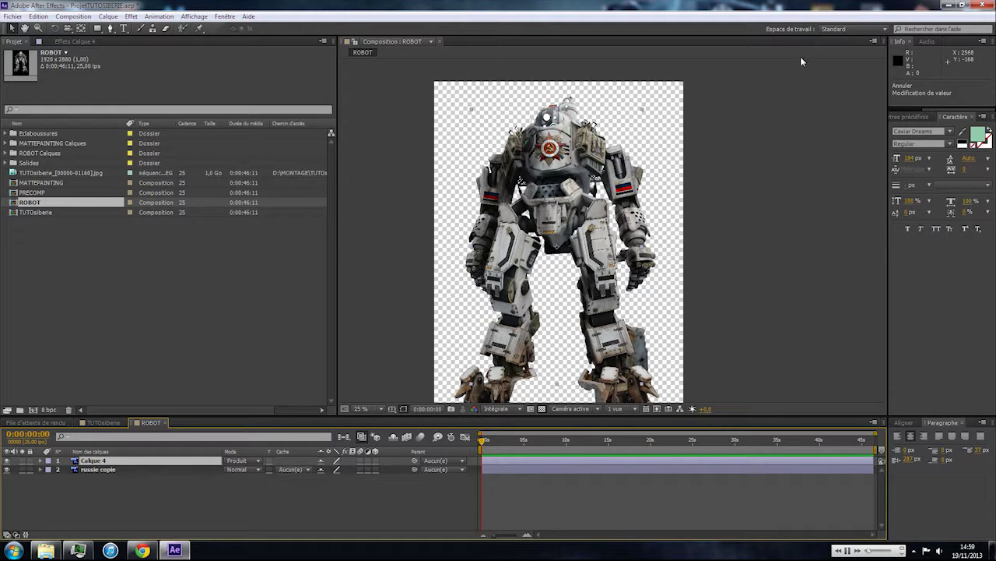
# Return to the TUTOsiberie composition and move the current time to 0:00:37:19.
pyautogui.click(108, 422)
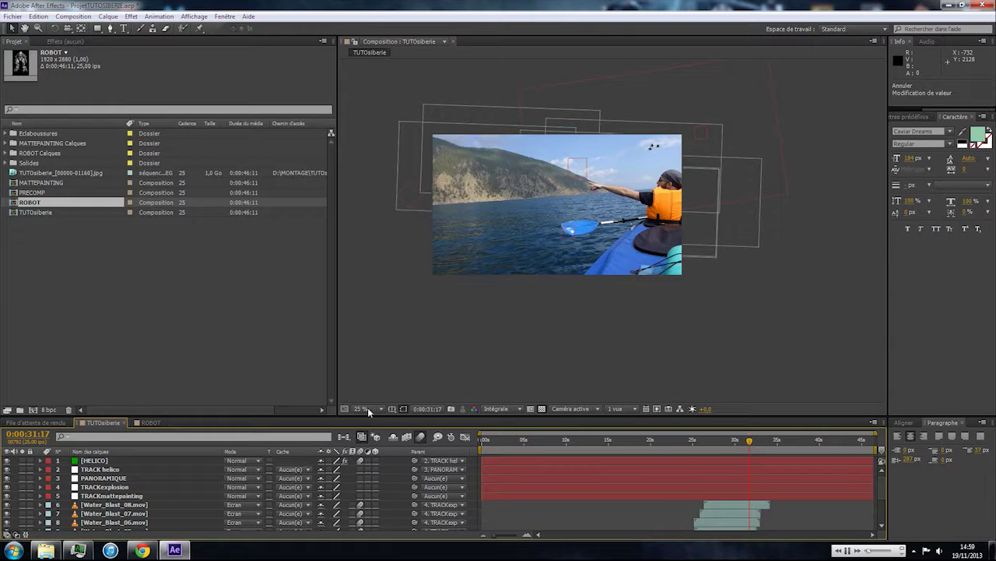
pyautogui.moveTo(765, 442); pyautogui.dragTo(801, 442)
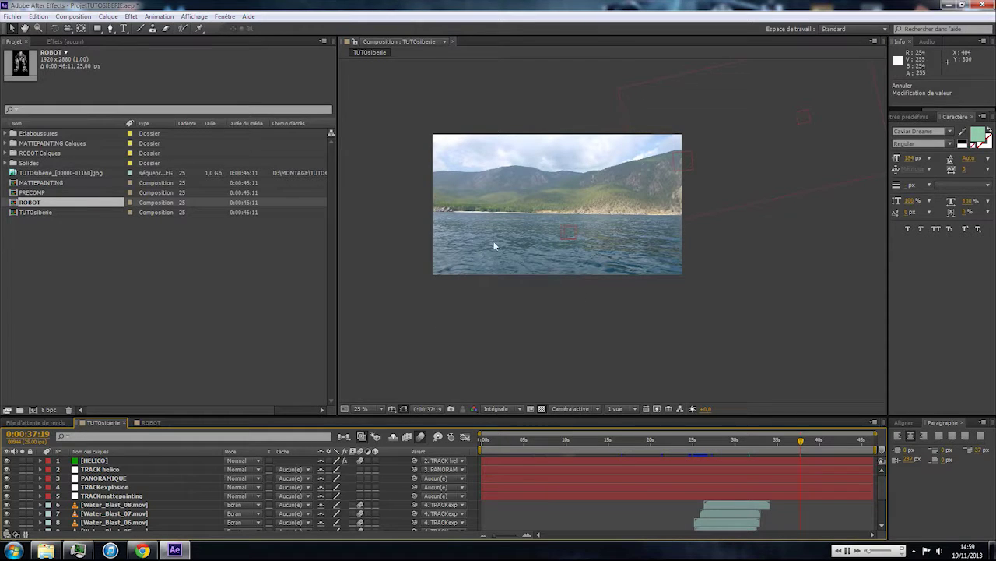
# Trim the HELICO layer to run from 0:00:21:08 to 0:00:35:09, using its keyframes as a guide for the start.
pyautogui.click(745, 464)
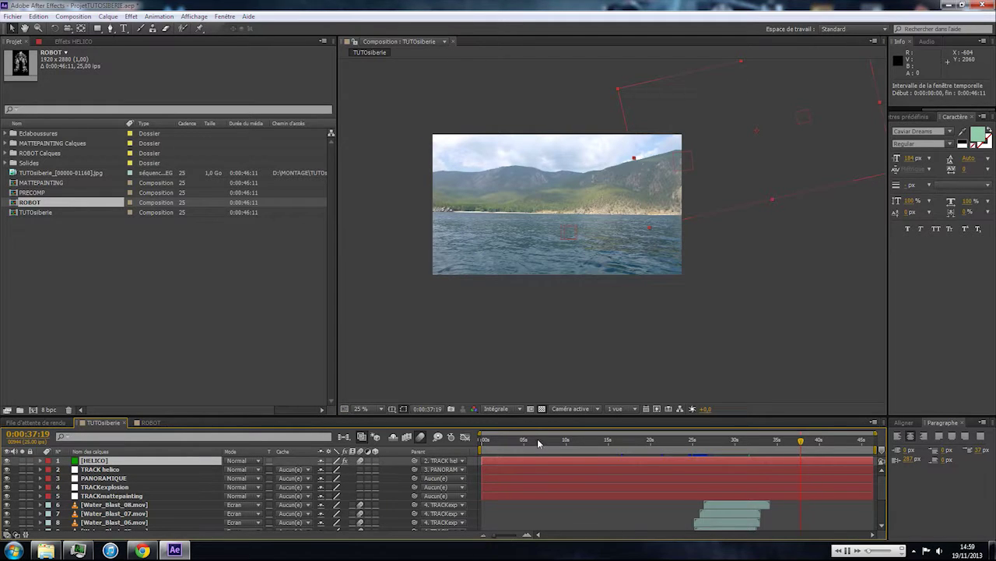
pyautogui.moveTo(543, 421); pyautogui.dragTo(543, 316)
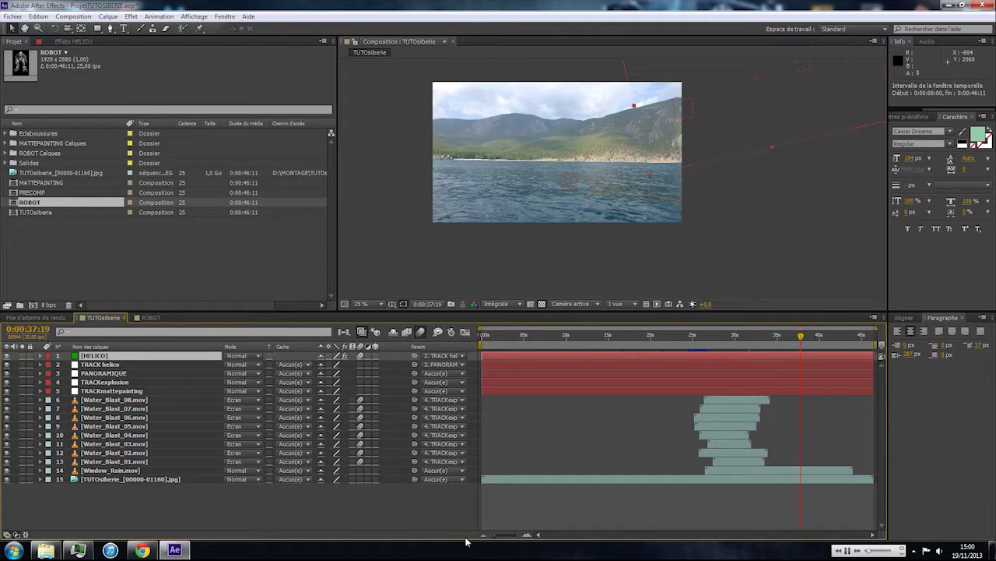
pyautogui.moveTo(873, 355); pyautogui.dragTo(778, 370)
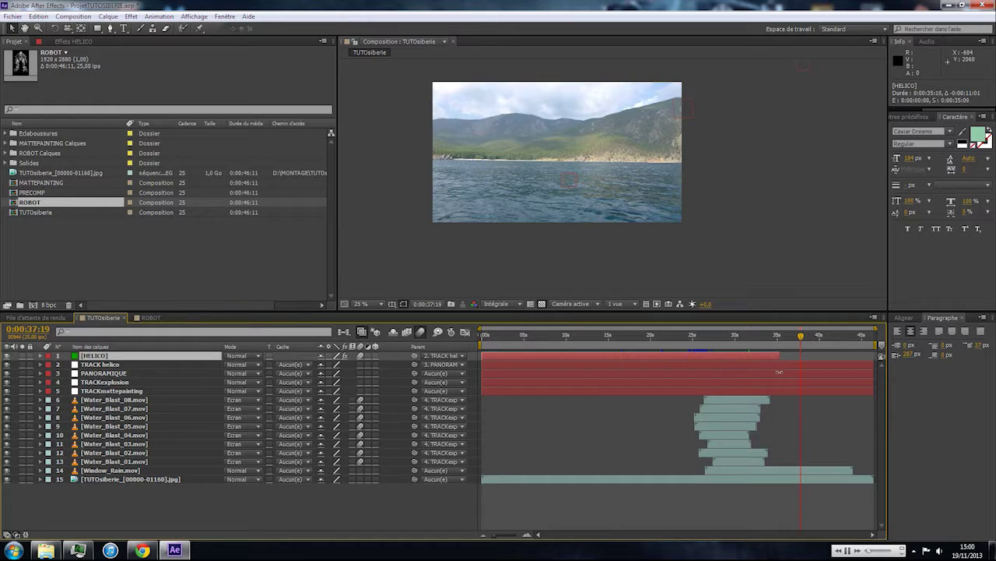
pyautogui.moveTo(535, 359); pyautogui.dragTo(649, 360)
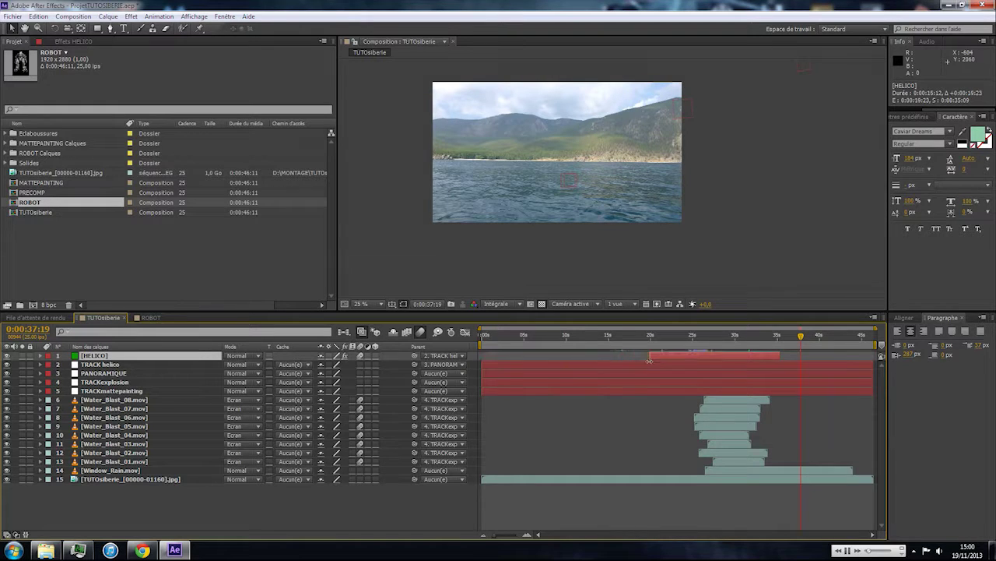
pyautogui.press('u')
pyautogui.click(658, 336)
pyautogui.moveTo(659, 337); pyautogui.dragTo(601, 343)
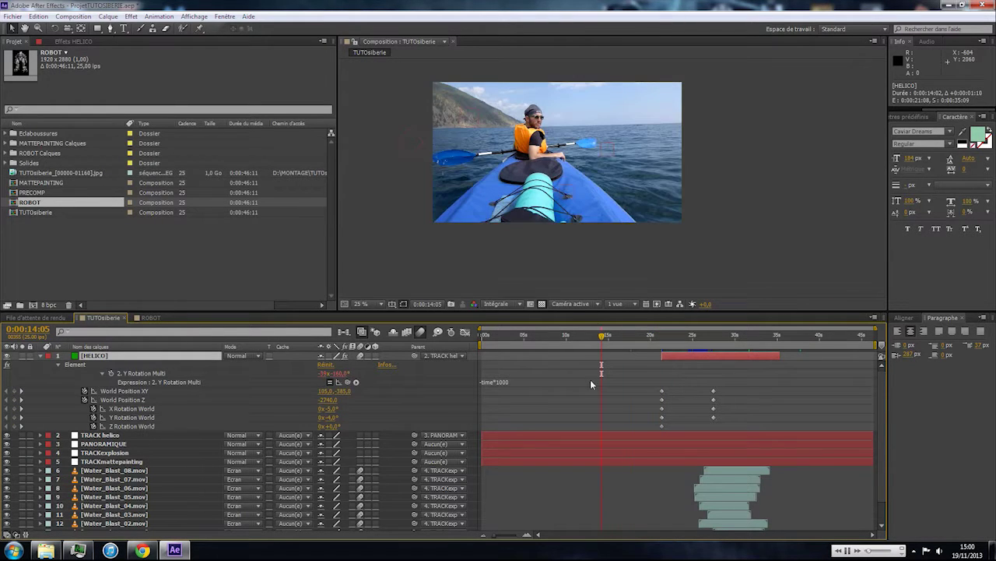
pyautogui.click(610, 335)
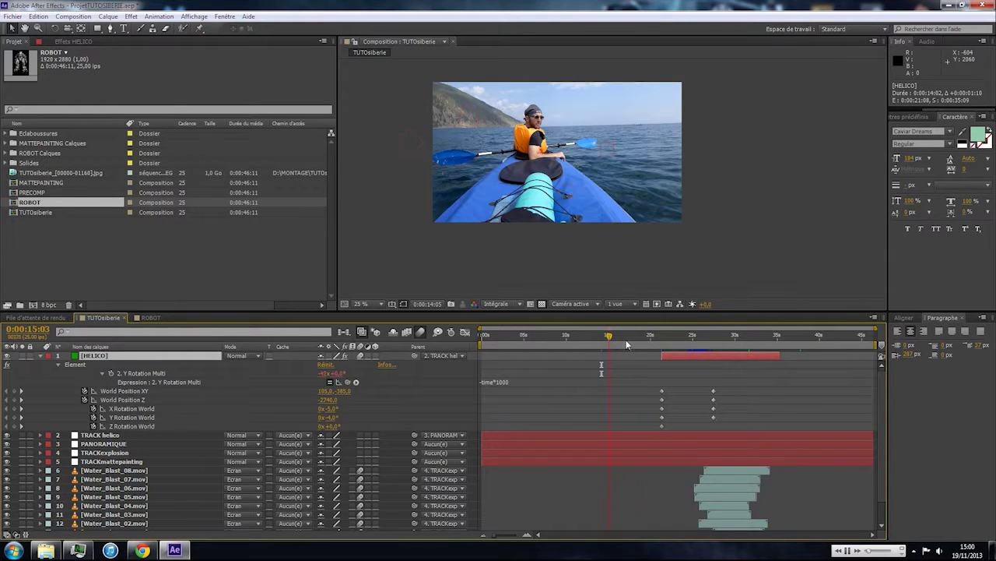
# Add the MATTEPAINTING composition as the top layer of TUTOsiberie, with the current time at 0:00:37:24.
pyautogui.click(803, 337)
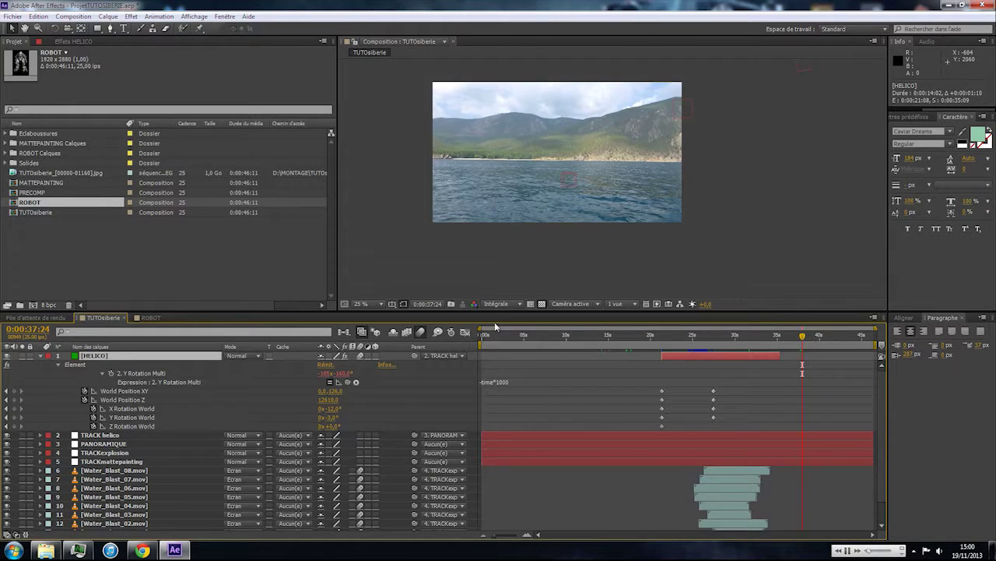
pyautogui.moveTo(499, 310); pyautogui.dragTo(483, 394)
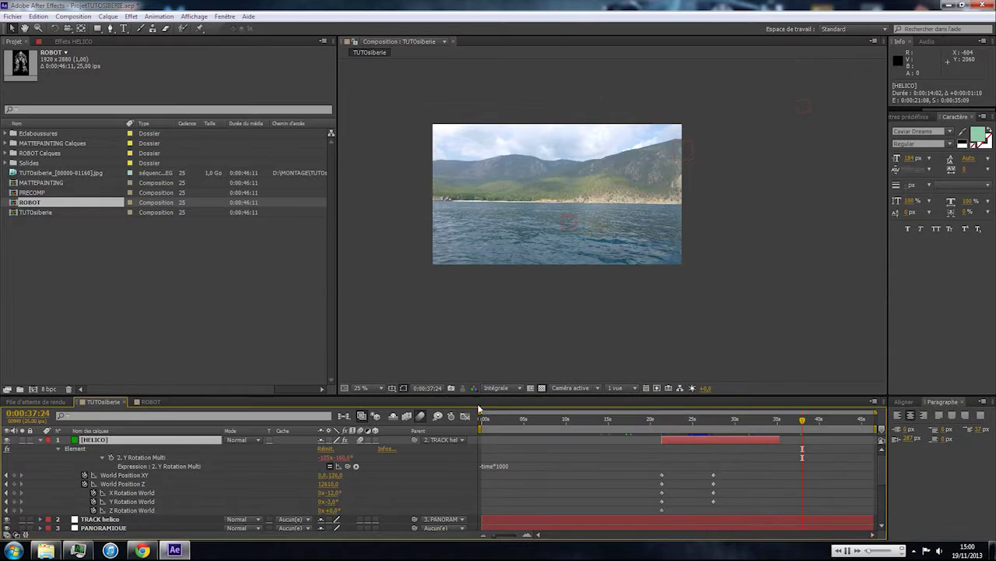
pyautogui.hotkey('ctrl', 'a')
pyautogui.click(40, 440)
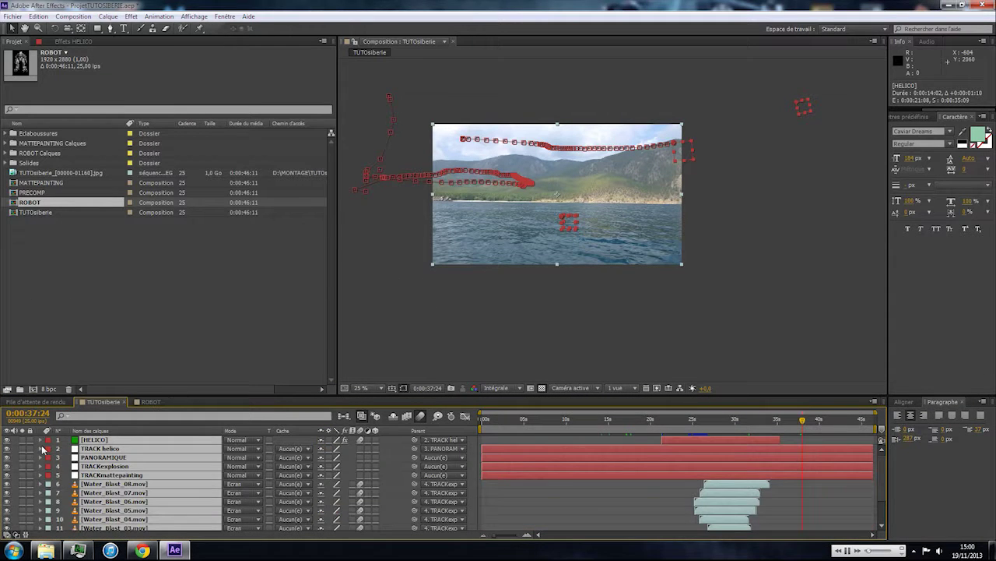
pyautogui.hotkey('ctrl', 'shift', 'a')
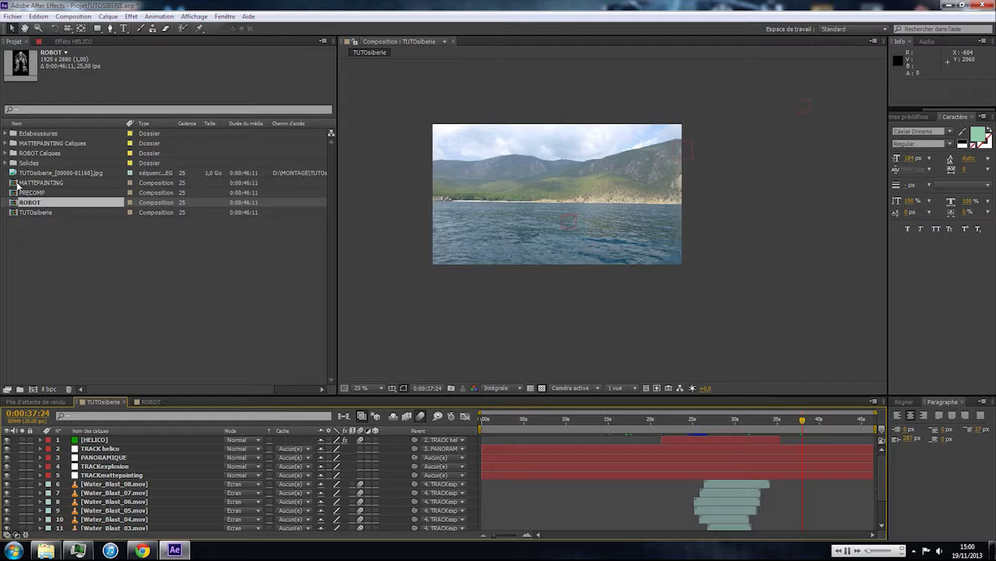
pyautogui.moveTo(17, 184)
pyautogui.mouseDown()
pyautogui.moveTo(94, 356)
pyautogui.moveTo(102, 442)
pyautogui.mouseUp()
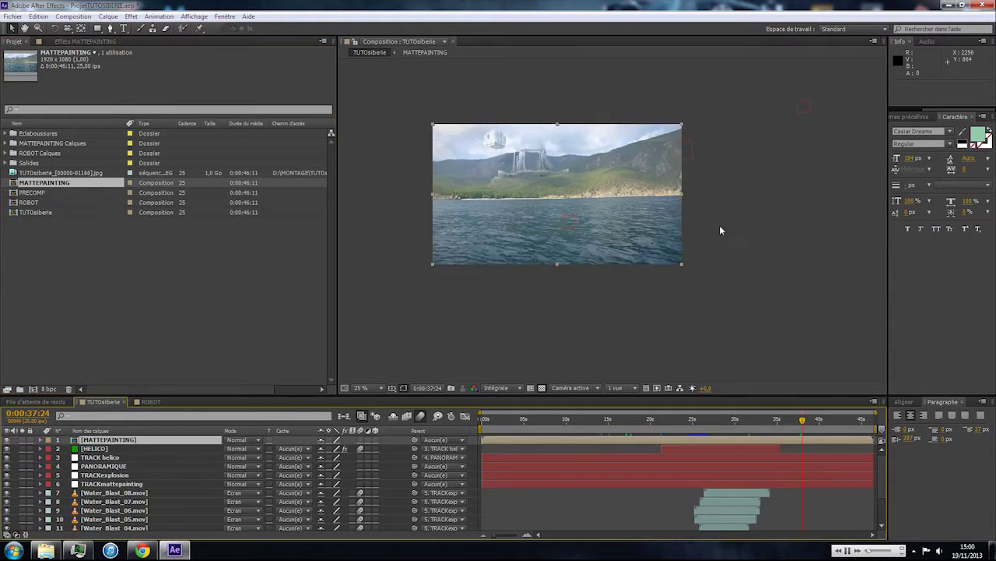
# Open the nested MATTEPAINTING composition and check its Fond layer by toggling the visibility.
pyautogui.doubleClick(117, 440)
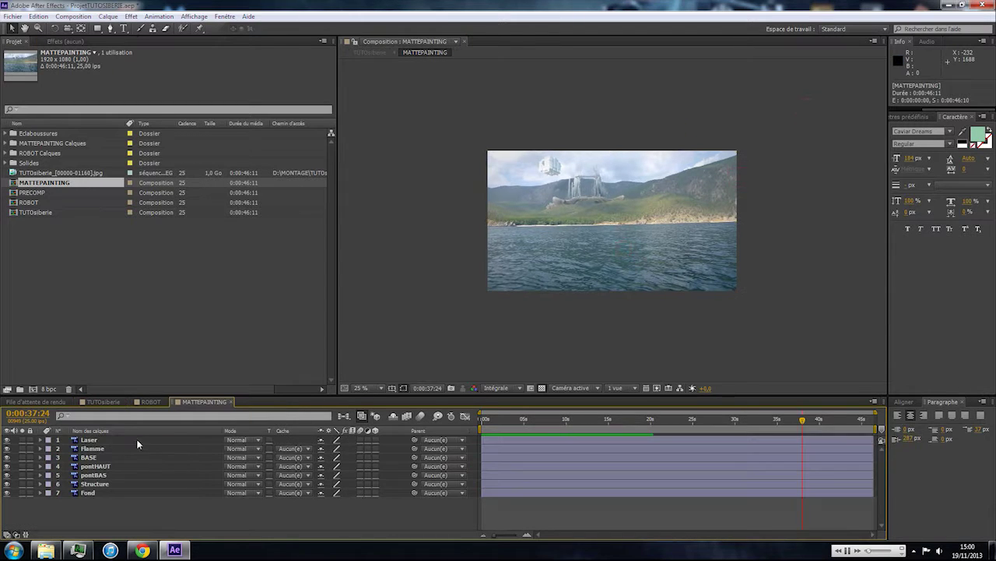
pyautogui.click(7, 492)
pyautogui.click(7, 493)
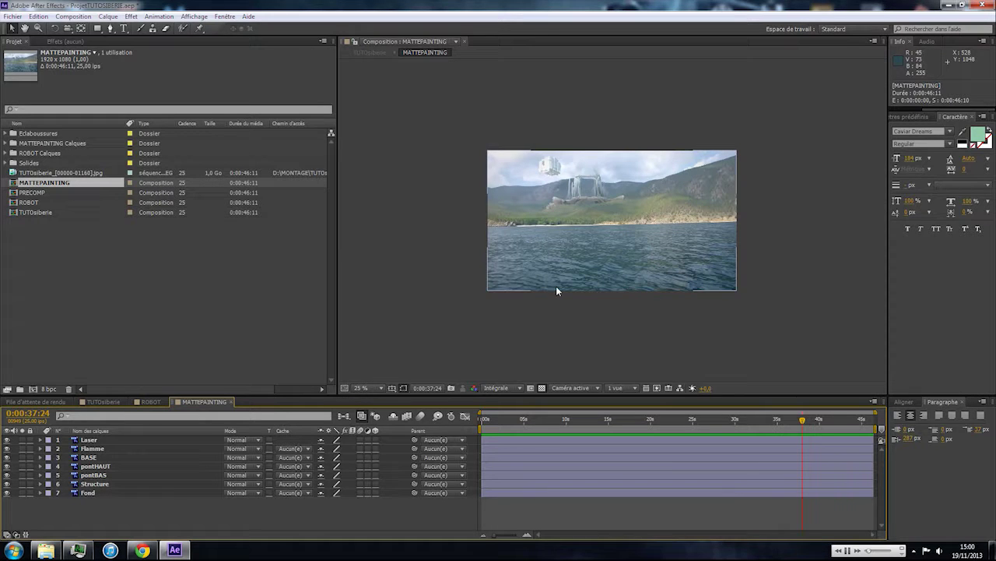
# Delete the Fond layer from the MATTEPAINTING composition so only the structure layers remain.
pyautogui.scroll(4, 626, 228)
pyautogui.moveTo(569, 165); pyautogui.dragTo(705, 308)
pyautogui.scroll(-1, 706, 308)
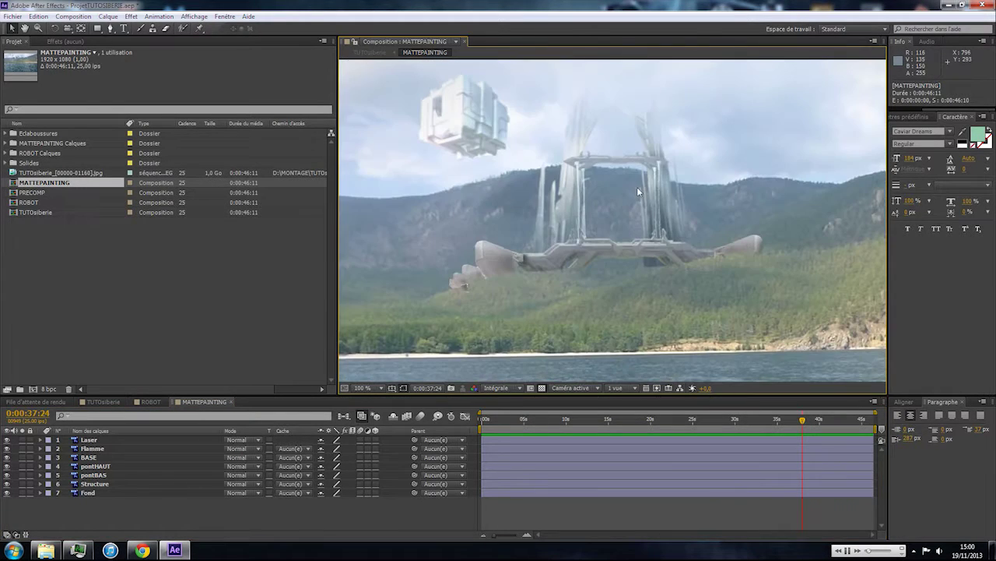
pyautogui.click(88, 493)
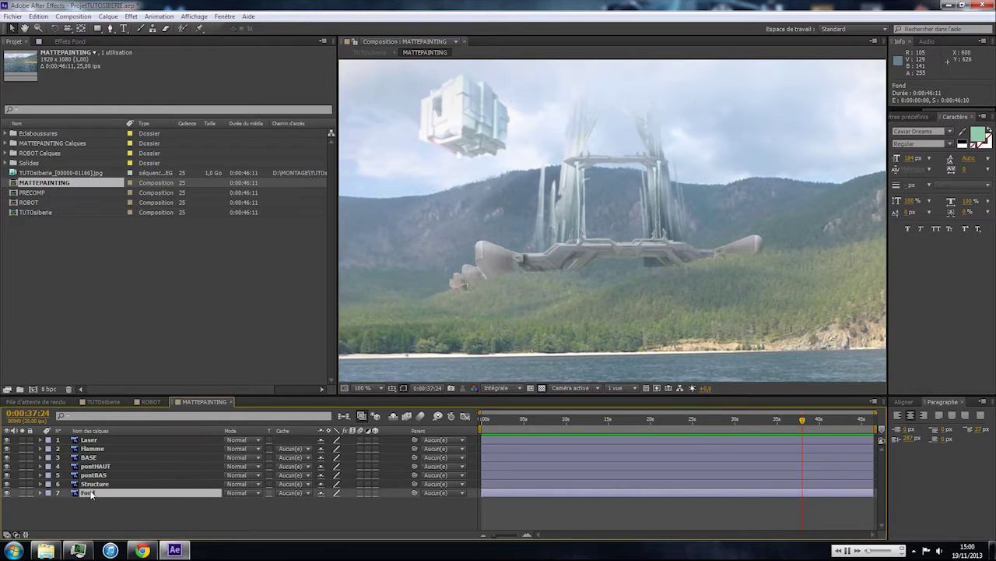
pyautogui.press('Delete')
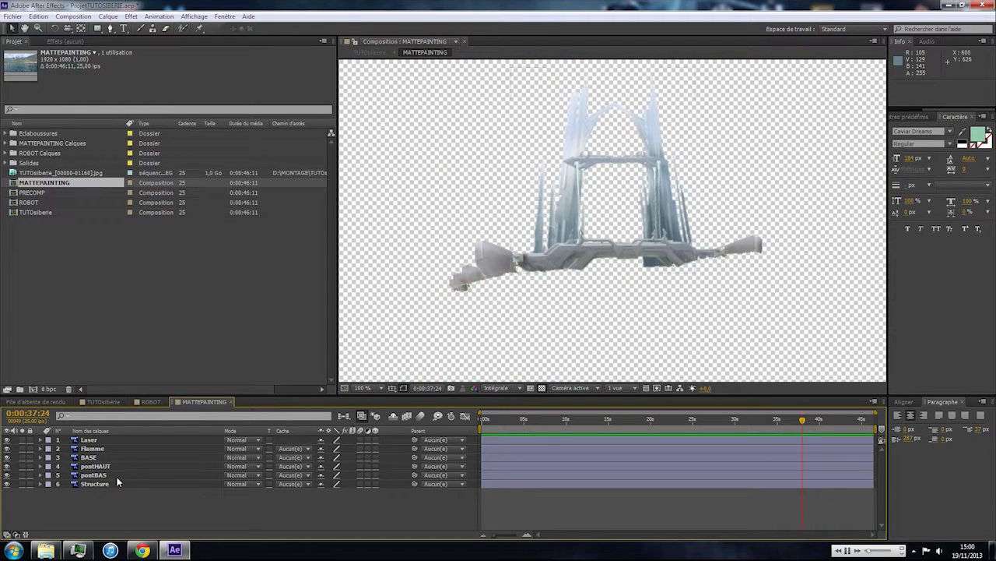
# Return to the TUTOsiberie composition and parent the MATTEPAINTING layer to TRACKmattepainting.
pyautogui.click(153, 402)
pyautogui.click(104, 402)
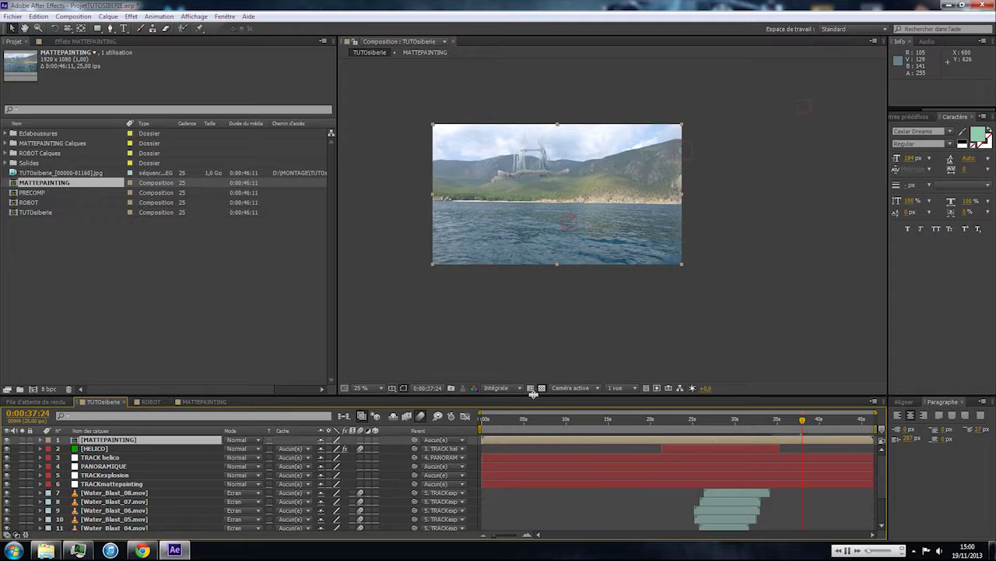
pyautogui.scroll(2, 601, 214)
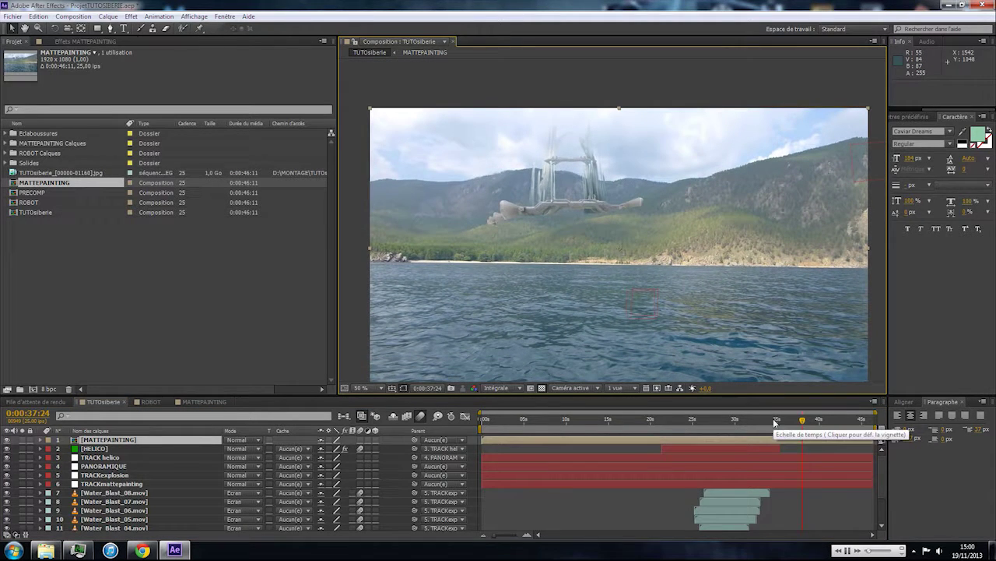
pyautogui.click(438, 441)
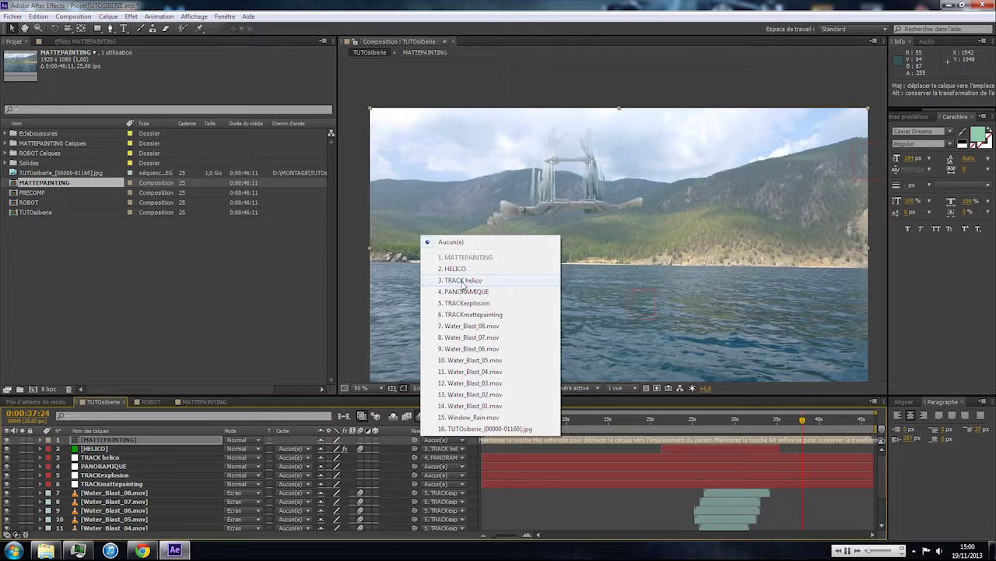
pyautogui.click(465, 315)
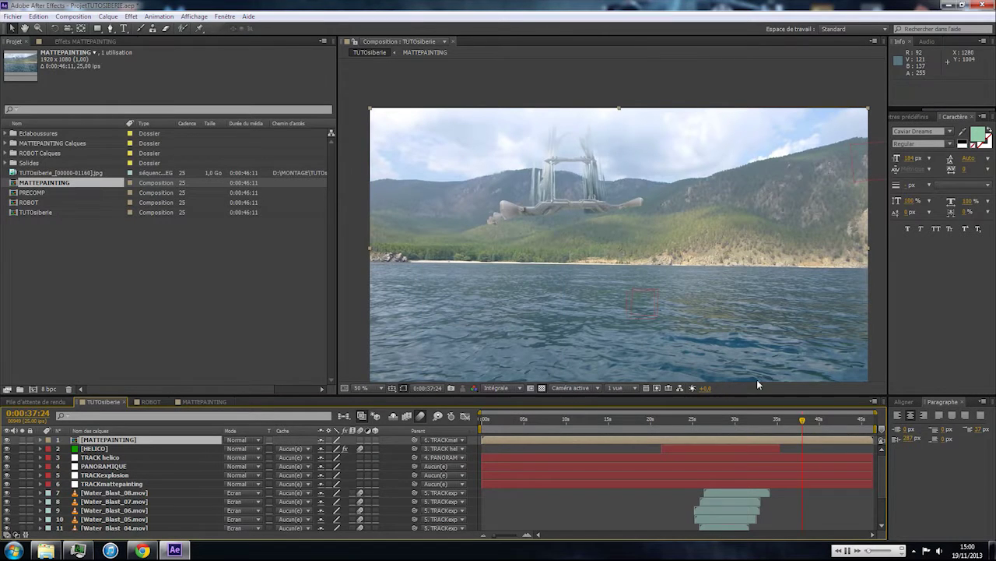
# Scrub TUTOsiberie between 0:00:36:08 and 0:00:38:16 to check how the matte painting follows the tracked footage.
pyautogui.click(792, 421)
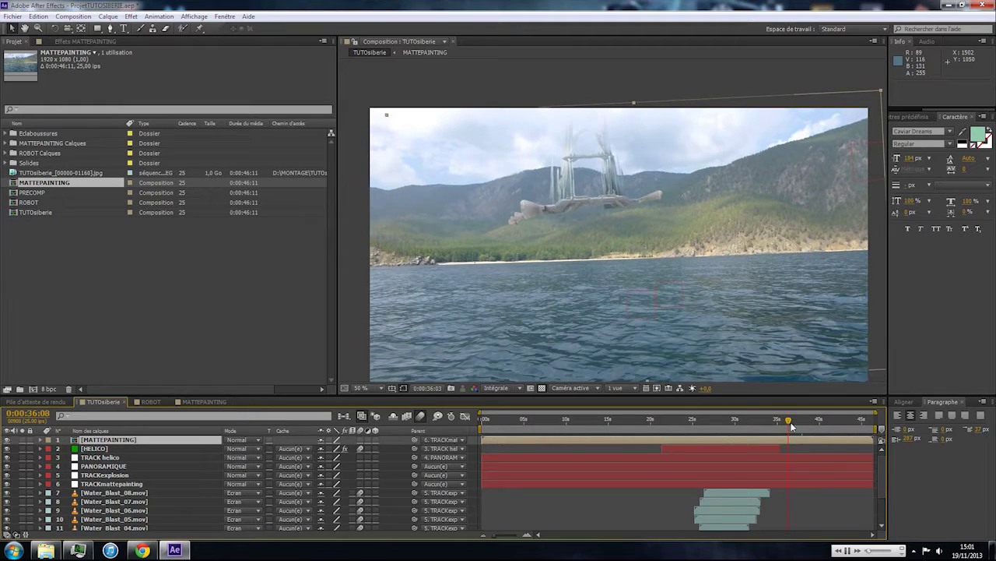
pyautogui.click(806, 427)
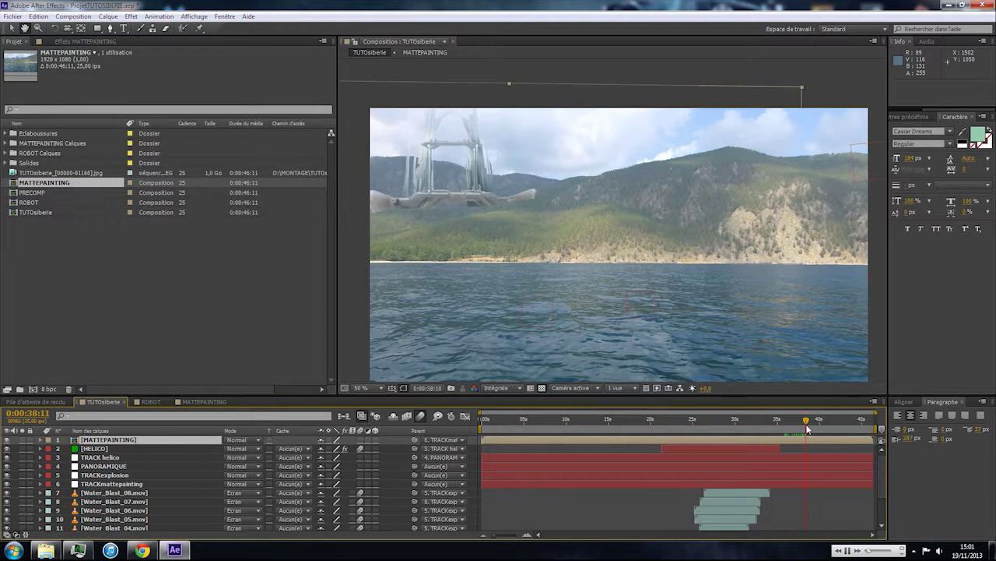
pyautogui.click(810, 428)
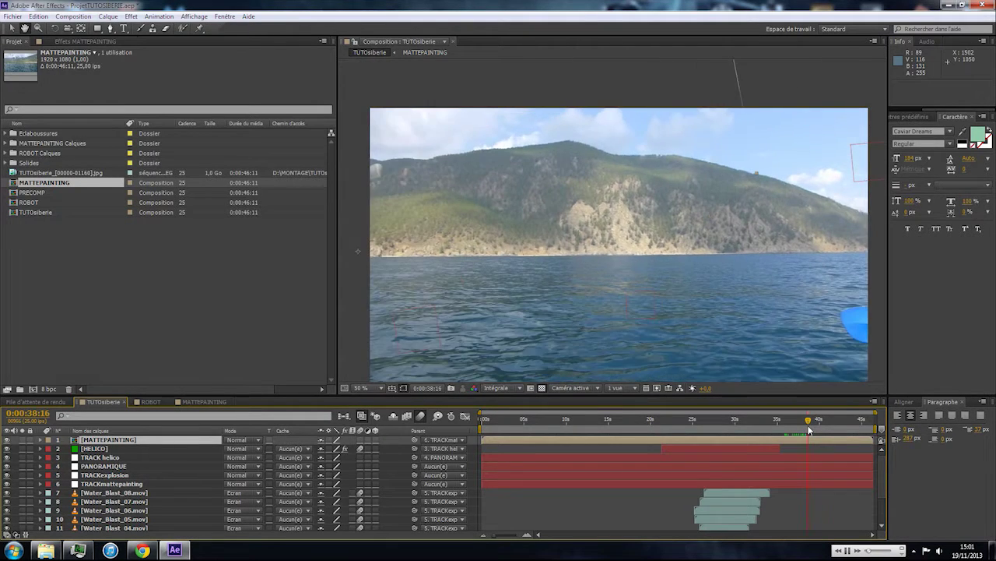
pyautogui.click(805, 428)
pyautogui.click(804, 427)
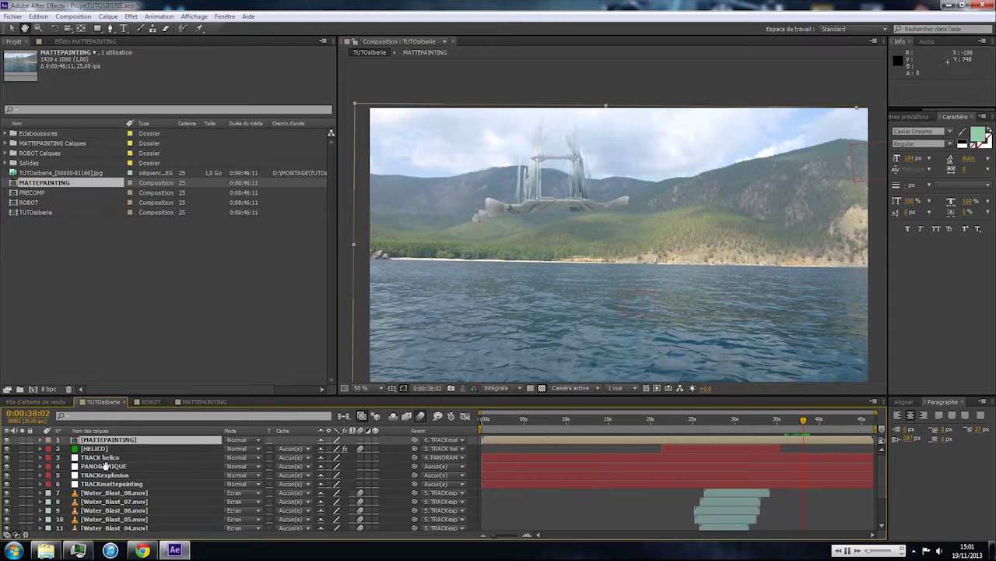
# Remove the scale (Echelle) animation from the TRACKmattepainting layer and collapse its properties.
pyautogui.press('v')
pyautogui.click(116, 485)
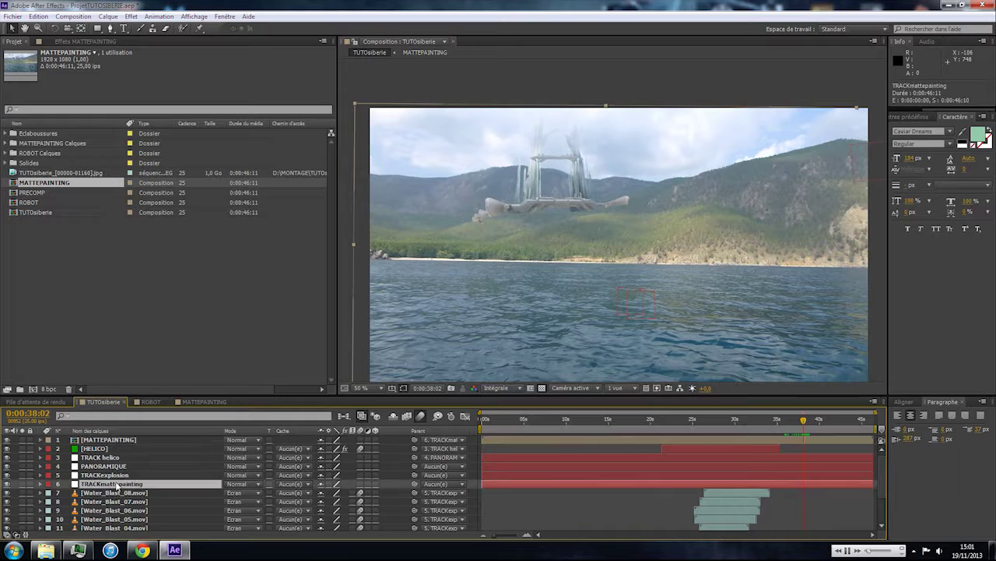
pyautogui.press('s')
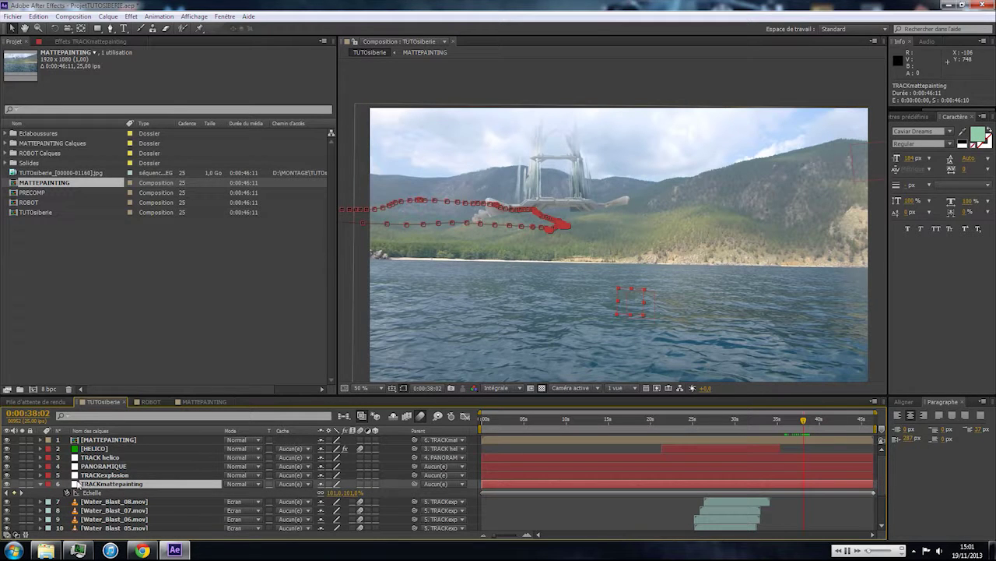
pyautogui.click(67, 492)
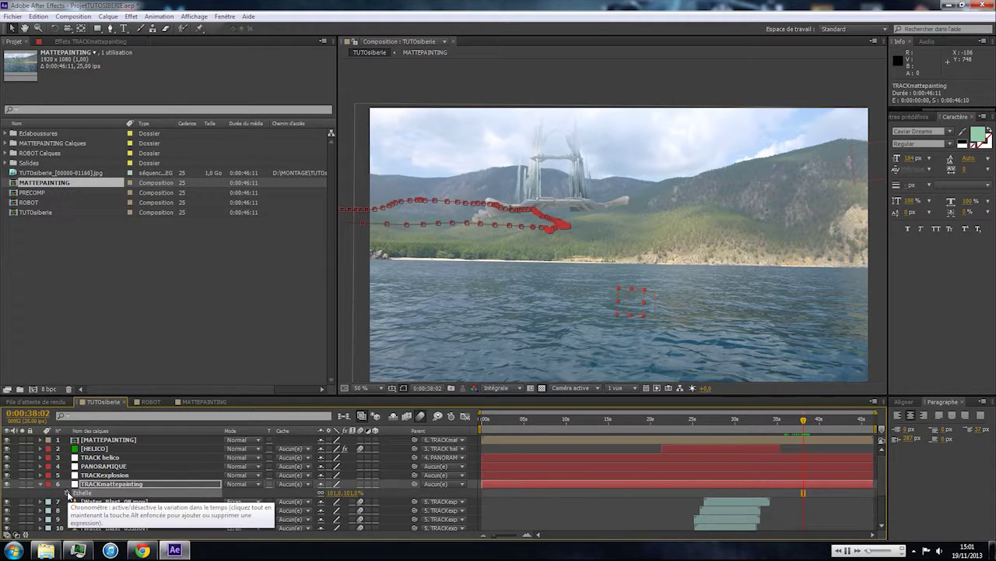
pyautogui.click(40, 484)
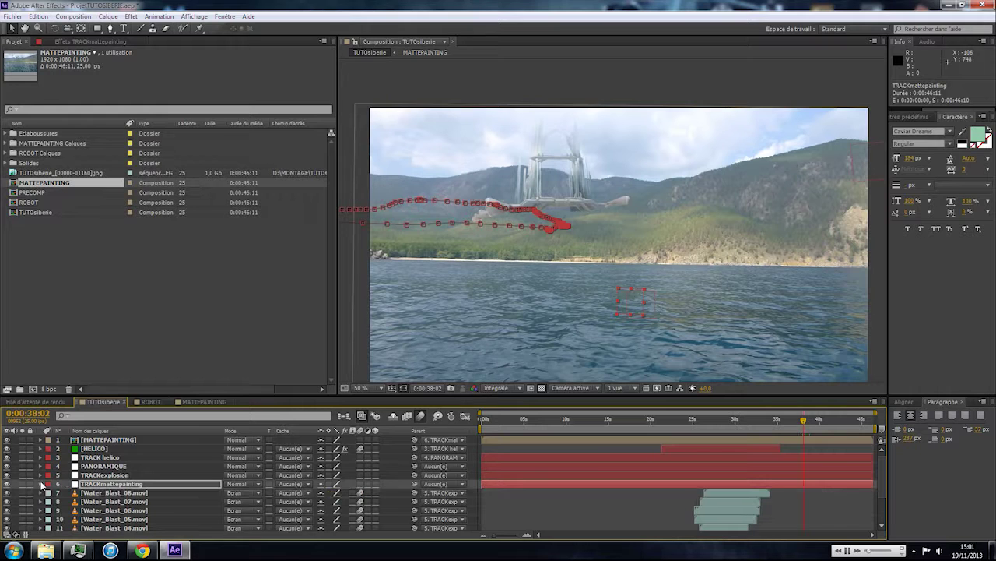
pyautogui.click(739, 507)
# Examine the base of the structure up close against the hillside at 0:00:38:10.
pyautogui.click(810, 425)
pyautogui.moveTo(810, 425); pyautogui.dragTo(805, 427)
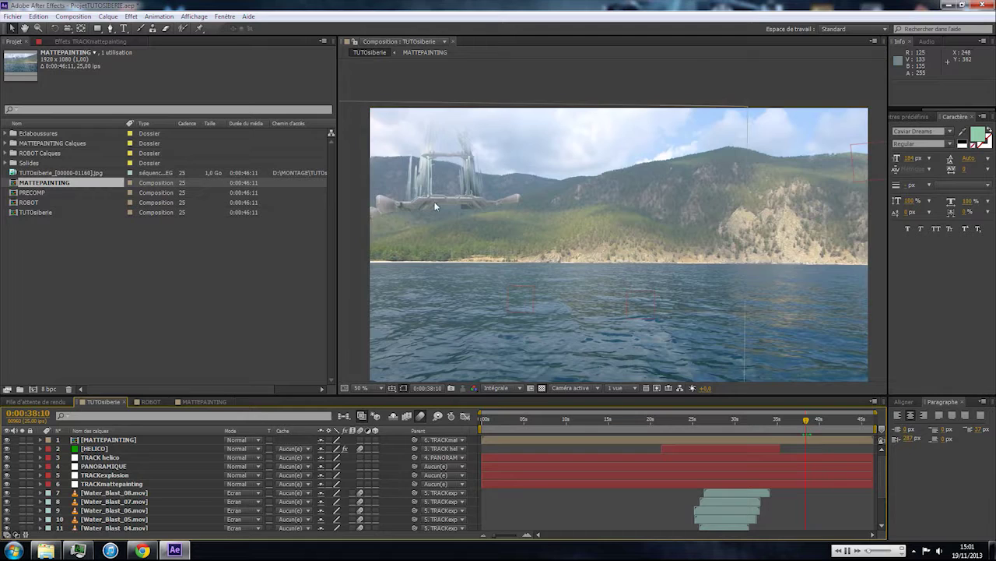
pyautogui.scroll(1, 454, 217)
pyautogui.moveTo(454, 218); pyautogui.dragTo(668, 267)
pyautogui.moveTo(530, 305); pyautogui.dragTo(722, 299)
pyautogui.scroll(2, 722, 299)
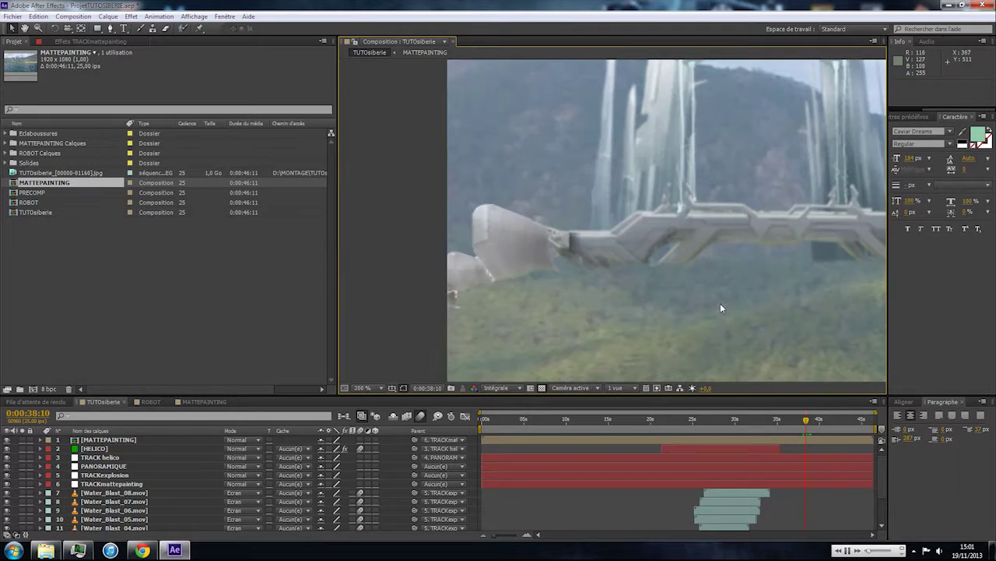
pyautogui.moveTo(825, 303); pyautogui.dragTo(662, 319)
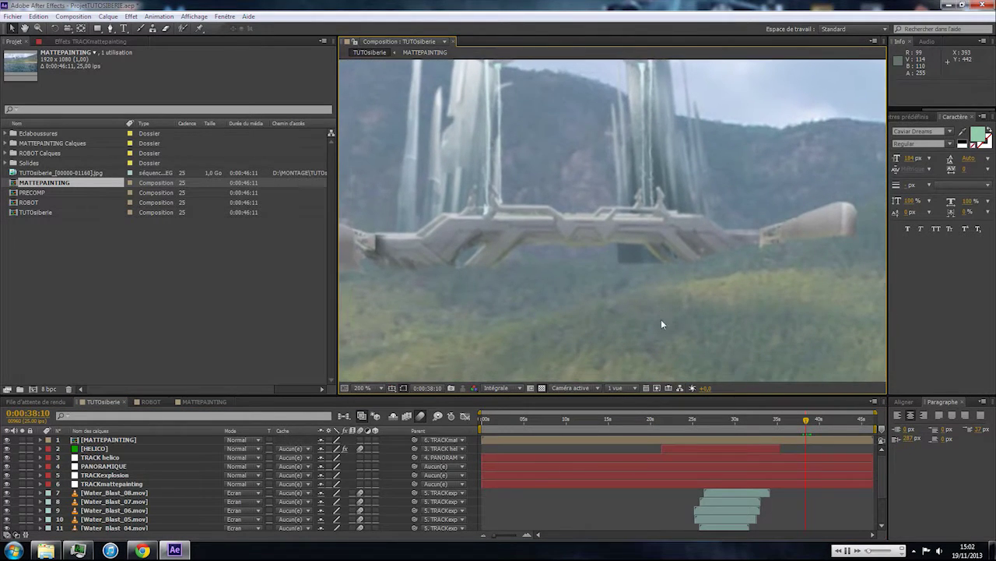
# Show the keyframed properties of TRACKmattepainting and enlarge the timeline's time scale around 0:00:38:10.
pyautogui.click(114, 475)
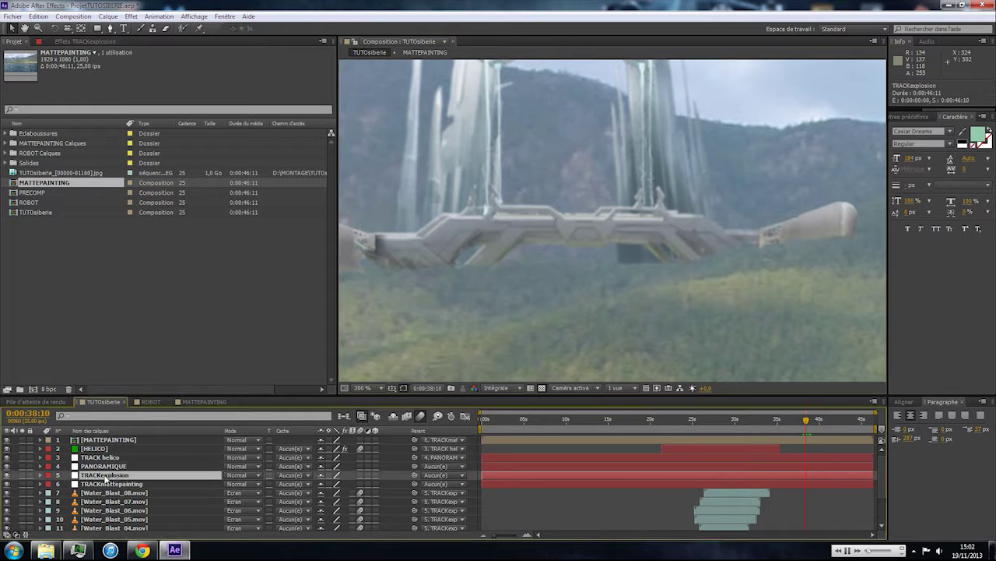
pyautogui.click(118, 483)
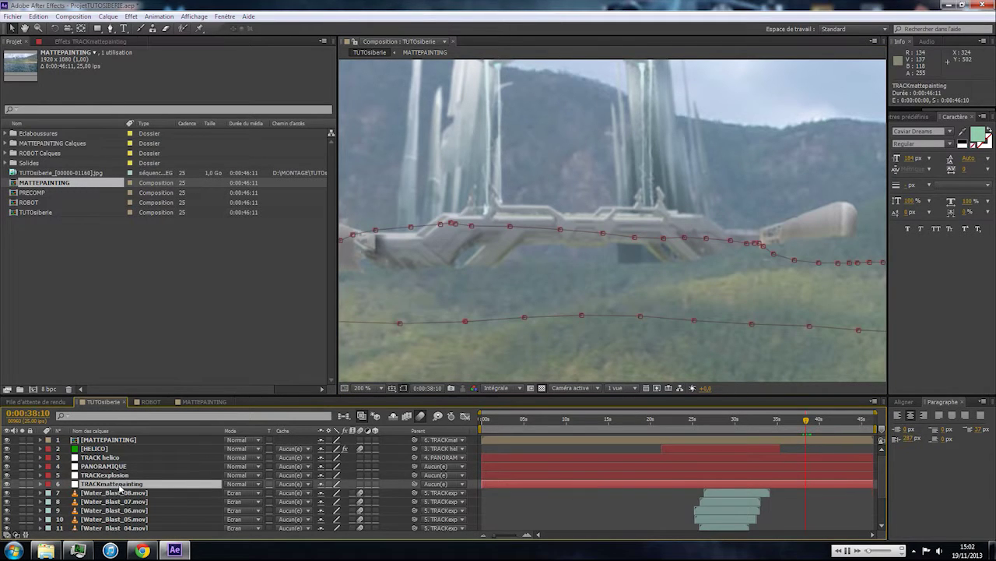
pyautogui.press('u')
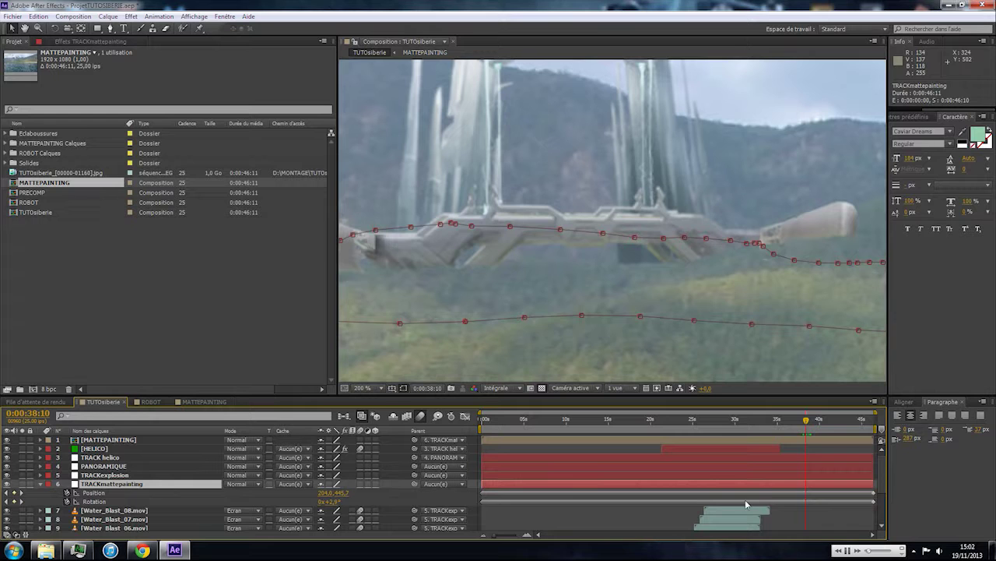
pyautogui.moveTo(500, 536); pyautogui.dragTo(510, 538)
pyautogui.scroll(-2, 653, 206)
pyautogui.moveTo(727, 236); pyautogui.dragTo(660, 245)
pyautogui.scroll(1, 688, 244)
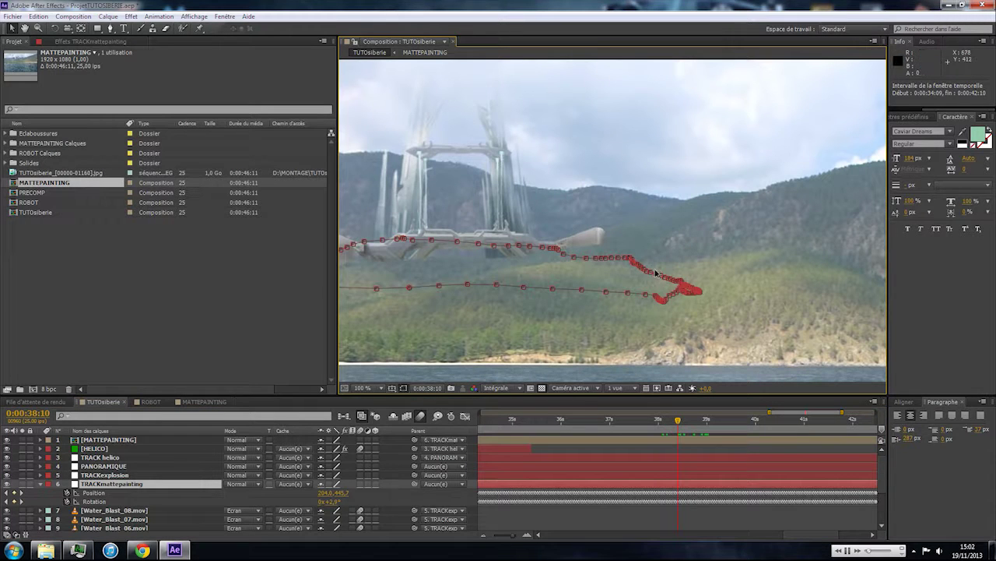
# Step back frame by frame from 0:00:38:20 to 0:00:38:14 to examine how the structure leaves the frame.
pyautogui.hotkey('shift', 'pagedown')
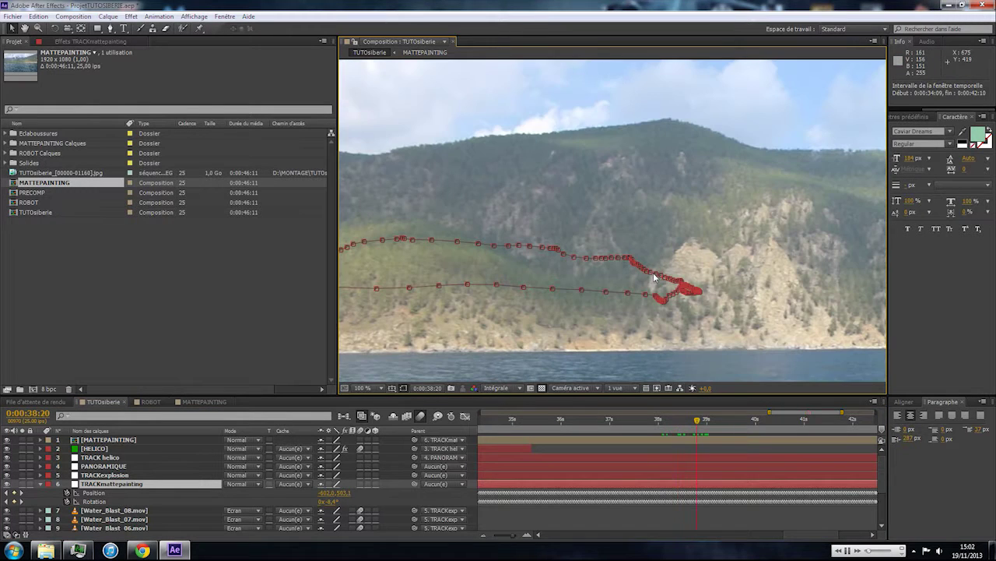
pyautogui.scroll(-2, 653, 280)
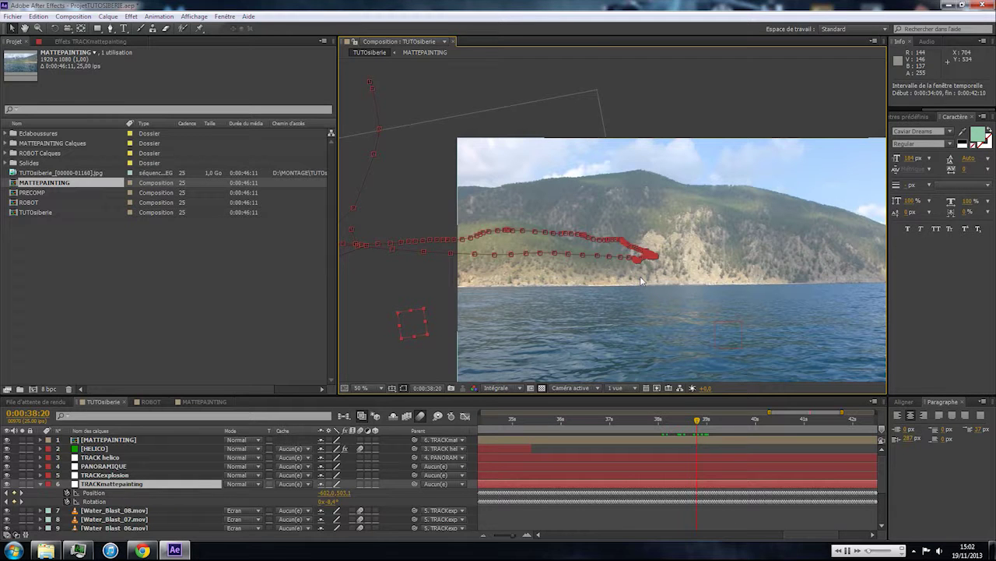
pyautogui.press('pageup')
pyautogui.press('pageup')
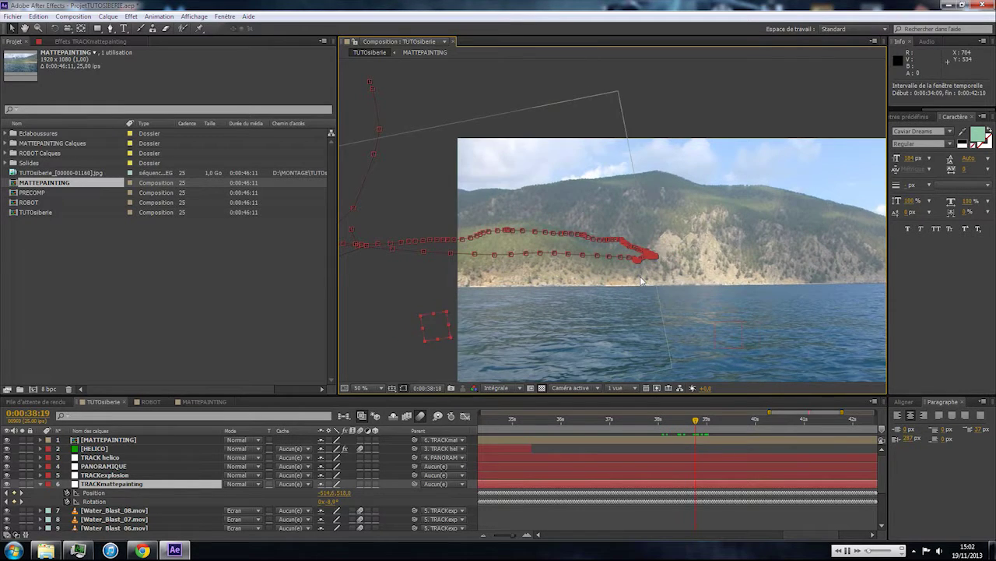
pyautogui.press('pageup')
pyautogui.press('pageup')
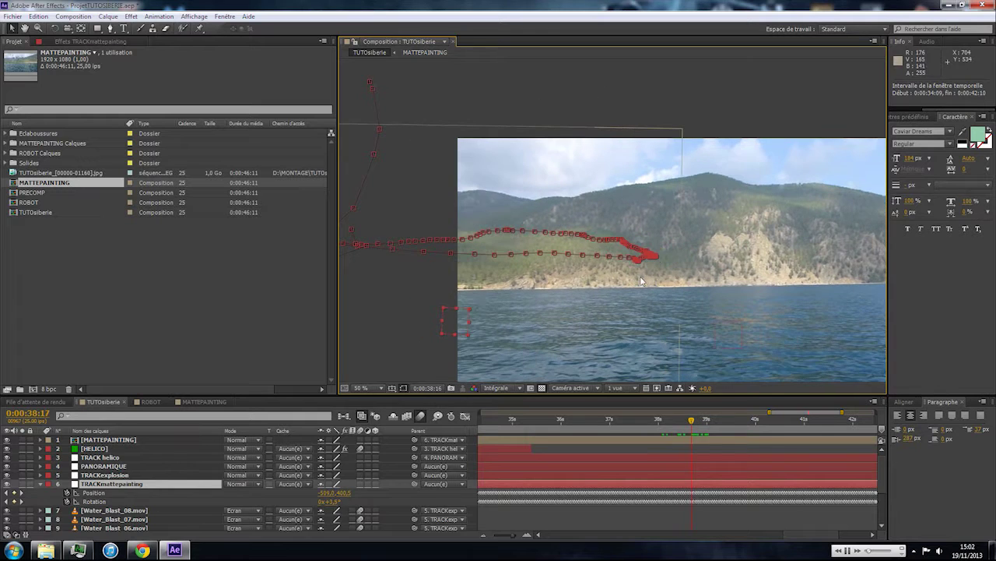
pyautogui.scroll(1, 483, 290)
pyautogui.moveTo(485, 288); pyautogui.dragTo(863, 289)
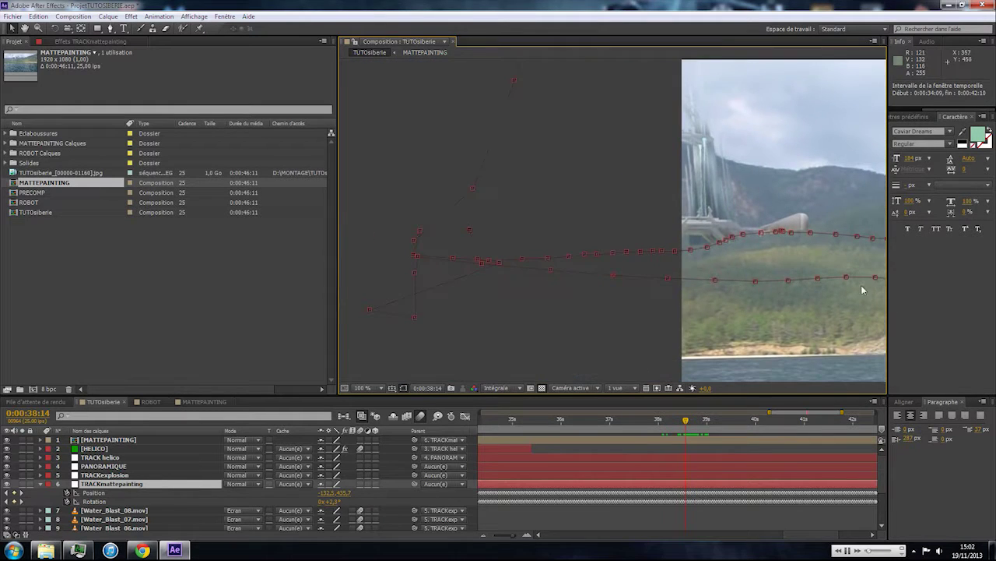
# At 0:00:38:00, move the MATTEPAINTING layer down and left onto the hillside, to a position of about -115.1, -120.5.
pyautogui.click(660, 420)
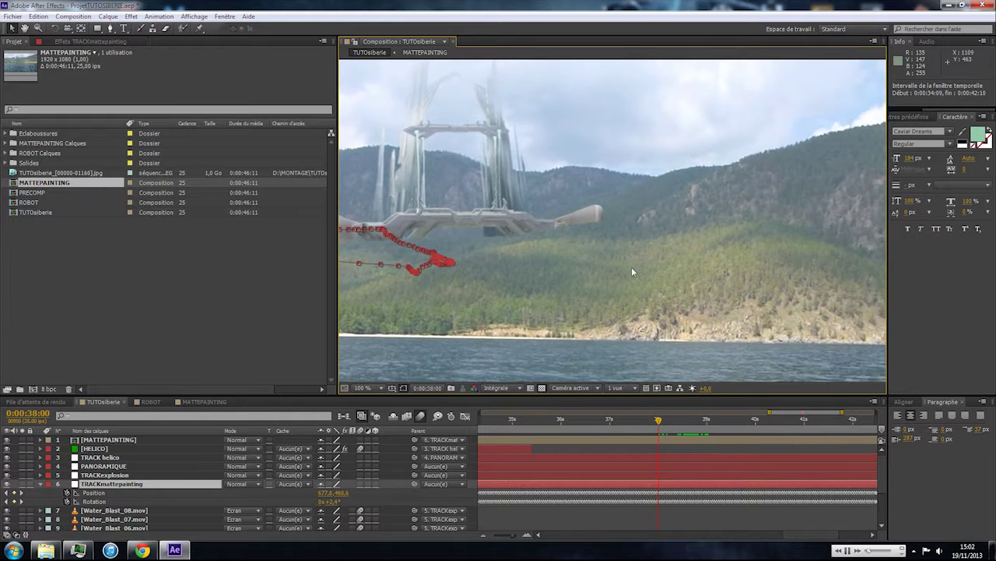
pyautogui.moveTo(633, 268); pyautogui.dragTo(784, 258)
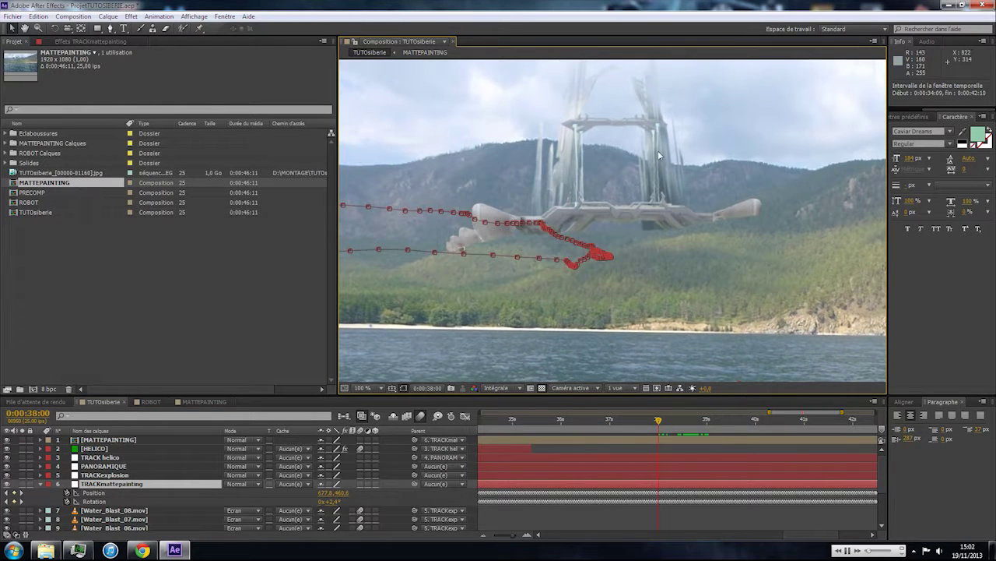
pyautogui.click(109, 440)
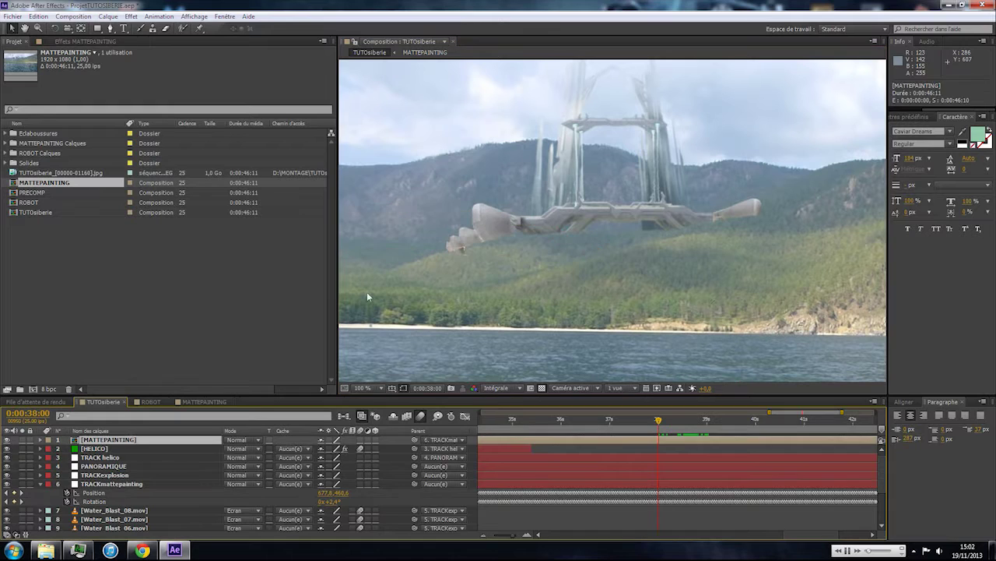
pyautogui.moveTo(649, 184); pyautogui.dragTo(619, 201)
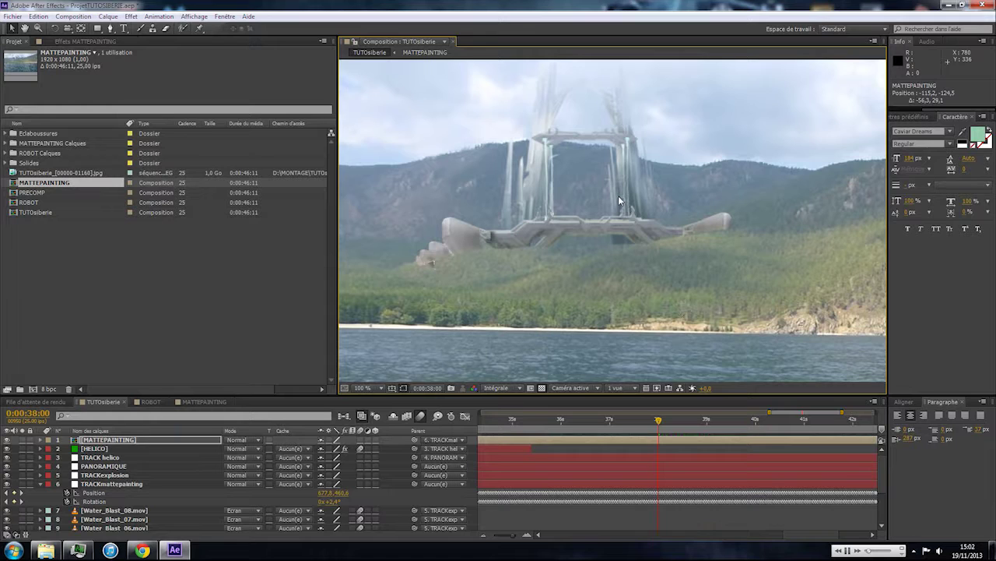
pyautogui.moveTo(679, 241); pyautogui.dragTo(649, 287)
pyautogui.press('Up')
pyautogui.press('Up')
pyautogui.press('Right')
pyautogui.press('Up')
pyautogui.press('Down')
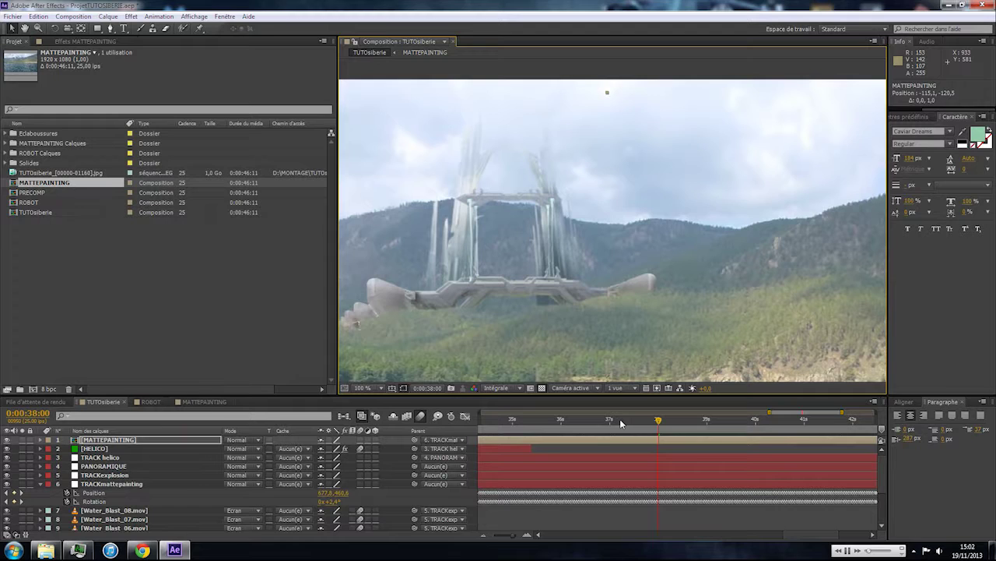
# Step forward frame by frame from 0:00:38:00 to 0:00:38:10 to check the repositioned matte painting against the moving footage.
pyautogui.press('pagedown')
pyautogui.press('pagedown')
pyautogui.scroll(-1, 586, 327)
pyautogui.press('pagedown')
pyautogui.press('pagedown')
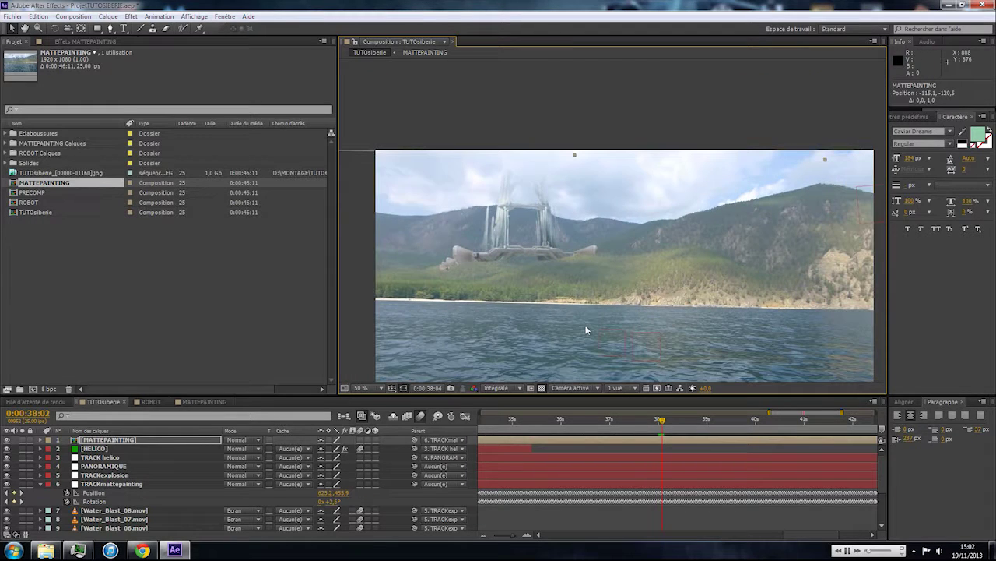
pyautogui.press('pagedown')
pyautogui.press('pagedown')
pyautogui.press('pagedown')
pyautogui.press('pagedown')
pyautogui.press('pagedown')
pyautogui.press('pagedown')
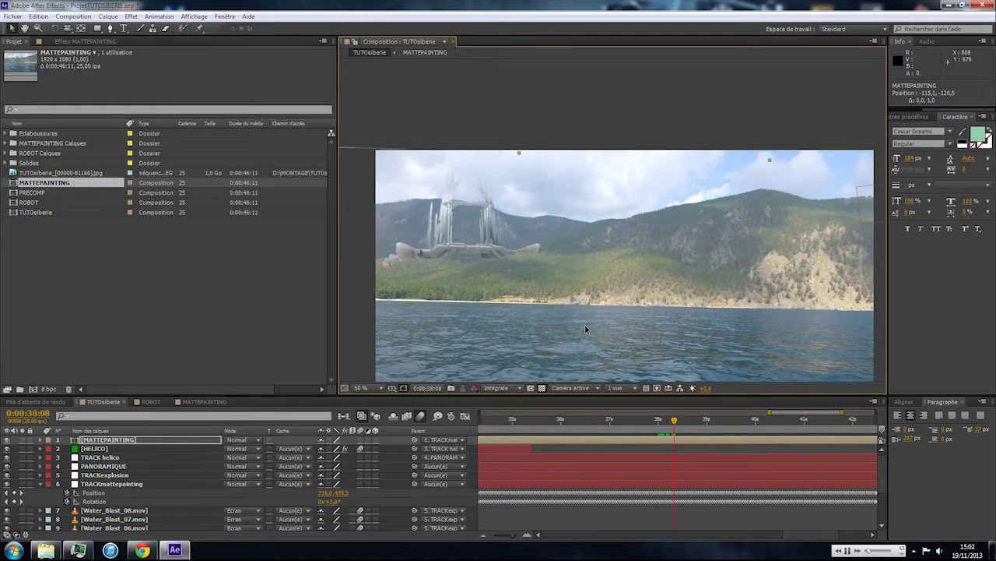
pyautogui.press('pagedown')
pyautogui.press('pagedown')
pyautogui.scroll(2, 468, 266)
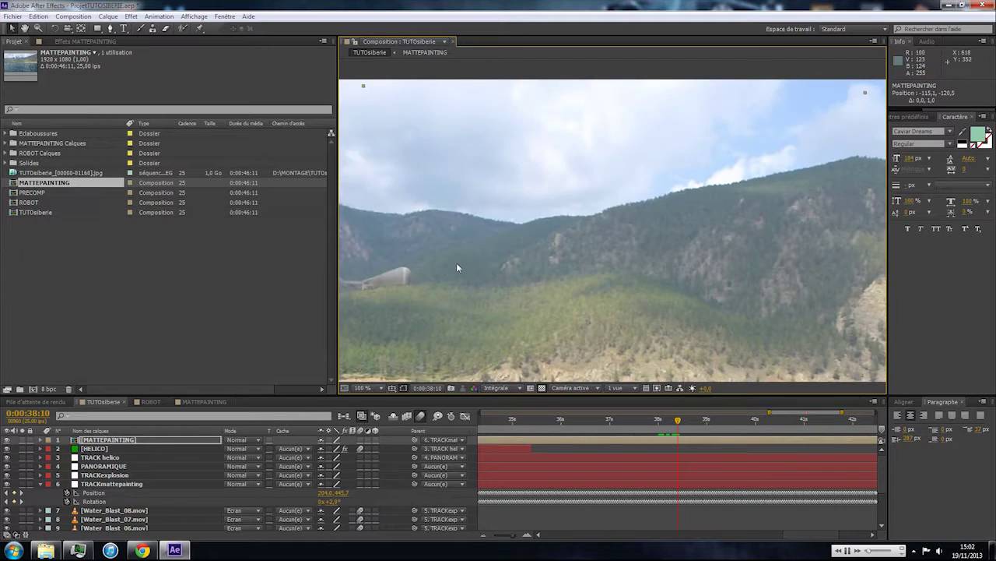
# Examine closely where the matte painting's structure meets the hillside from 0:00:38:10 to 0:00:38:13.
pyautogui.moveTo(457, 264); pyautogui.dragTo(706, 209)
pyautogui.moveTo(584, 266); pyautogui.dragTo(647, 264)
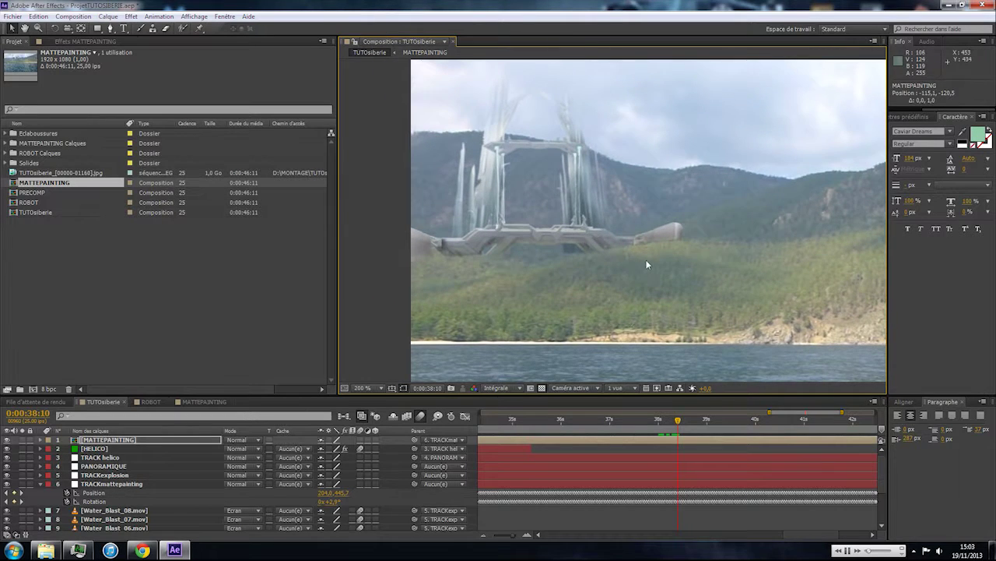
pyautogui.scroll(2, 715, 280)
pyautogui.press('pagedown')
pyautogui.press('pagedown')
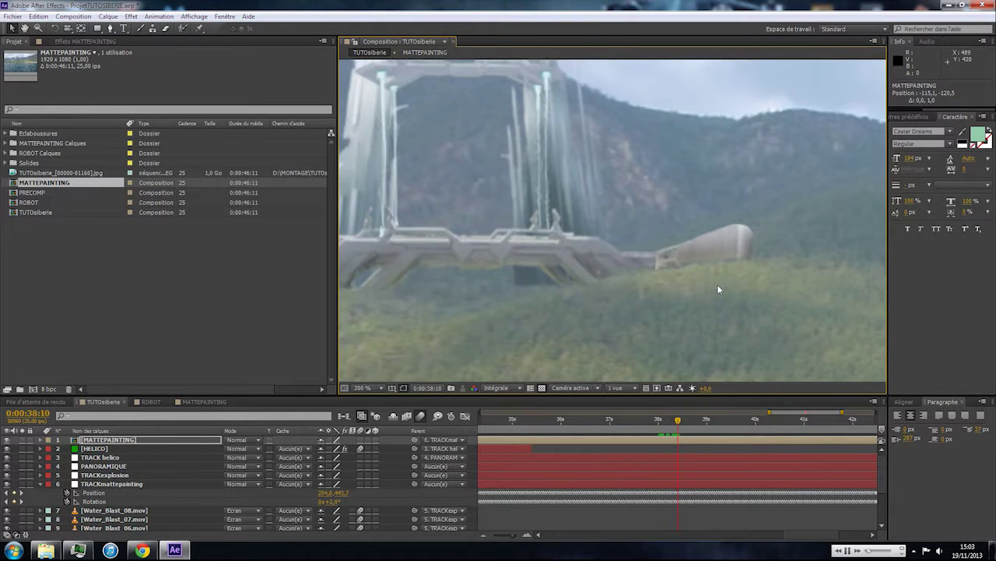
pyautogui.press('pagedown')
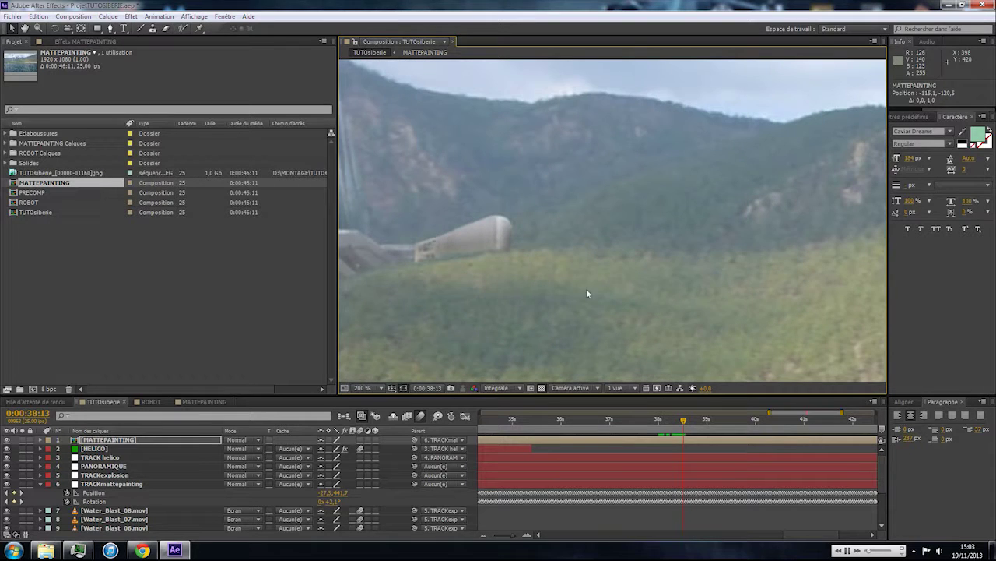
# At 0:00:38:13, nudge the TRACKmattepainting layer down to a position of -27.3, 444.2.
pyautogui.scroll(-2, 506, 277)
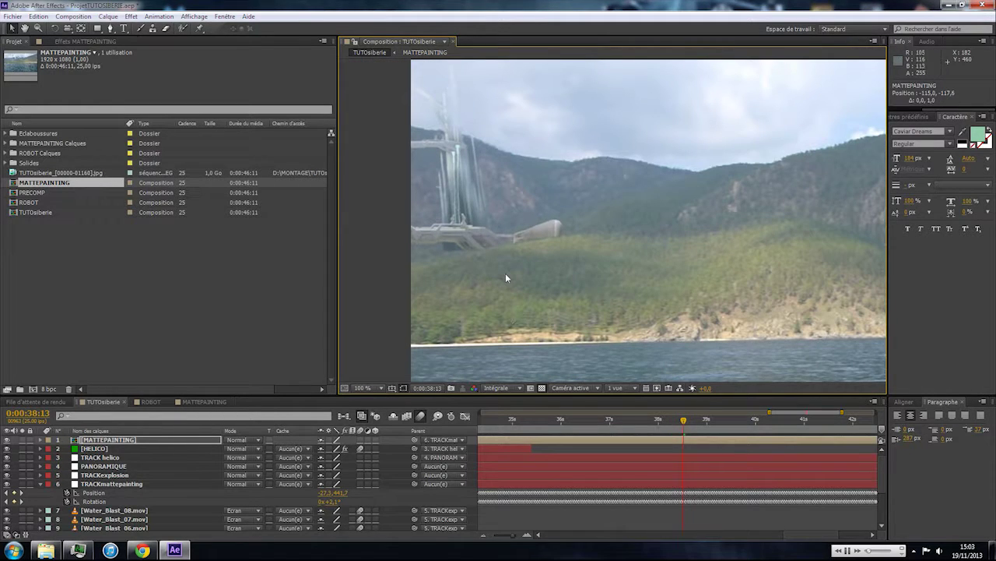
pyautogui.click(122, 484)
pyautogui.scroll(2, 397, 271)
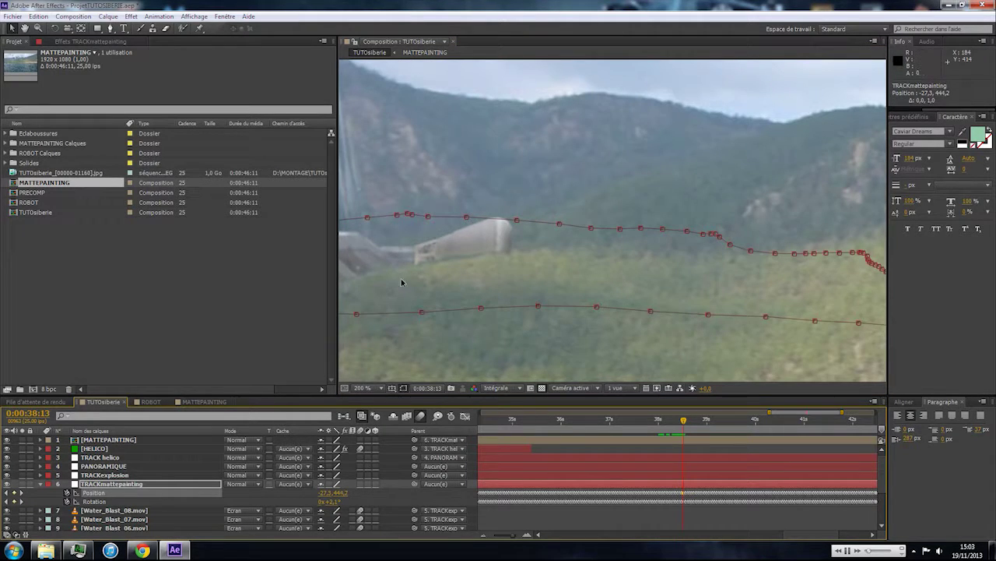
pyautogui.scroll(-2, 402, 283)
# Step back from 0:00:38:12 to around 0:00:38:08 and forward again to compare the structure's motion with the hillside.
pyautogui.press('pageup')
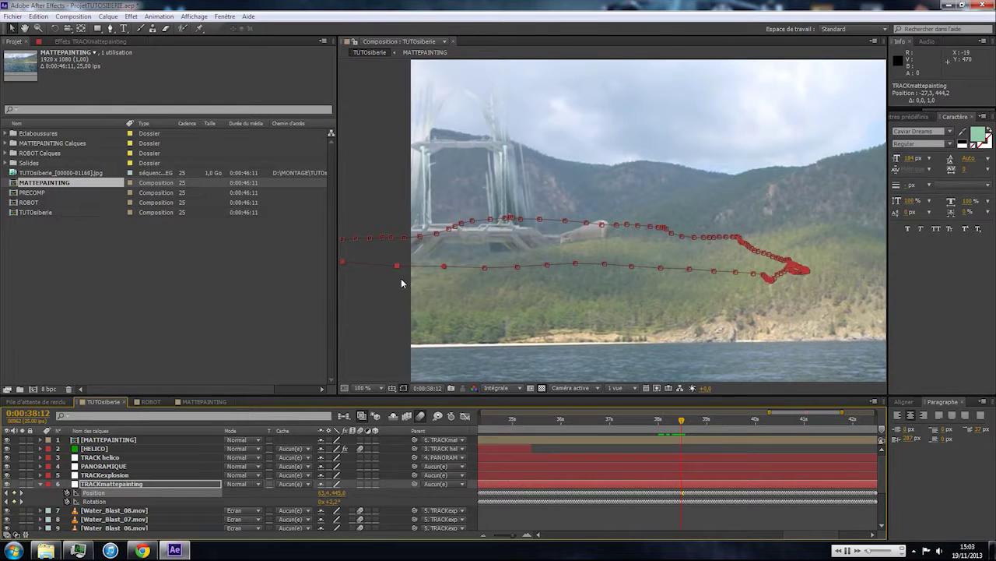
pyautogui.press('pageup')
pyautogui.press('pageup')
pyautogui.press('pageup')
pyautogui.press('pageup')
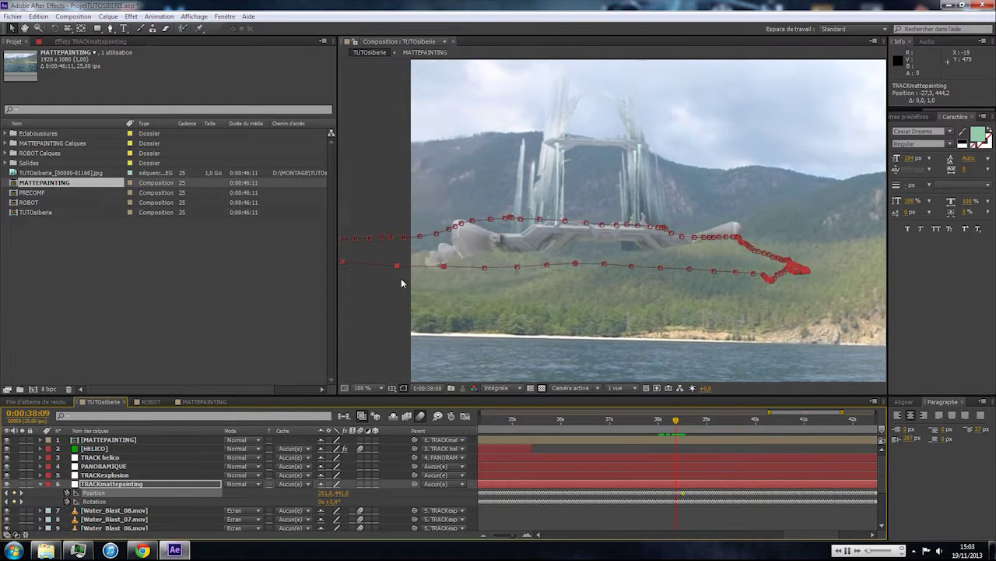
pyautogui.press('pagedown')
pyautogui.press('pagedown')
pyautogui.press('pagedown')
pyautogui.press('pagedown')
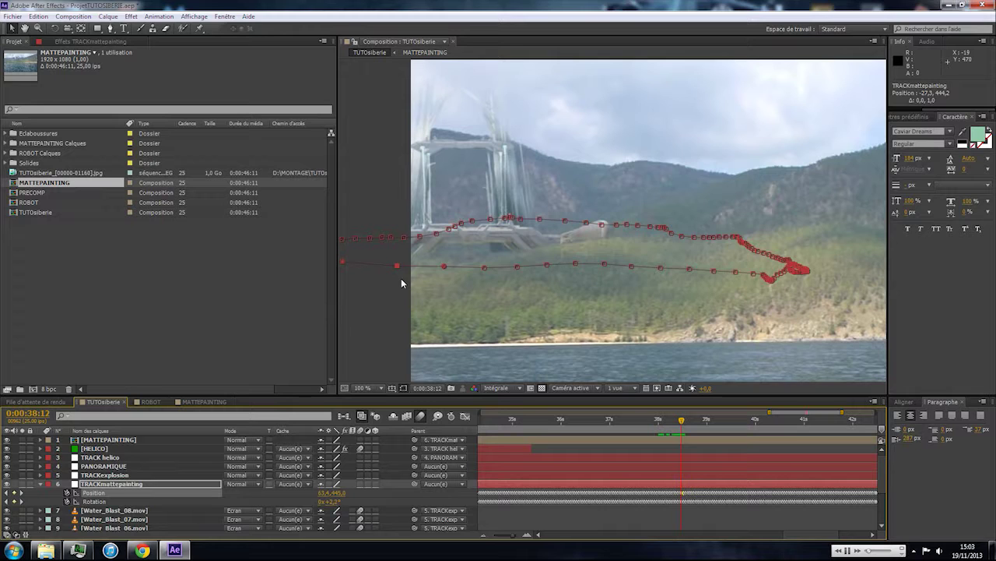
# Enlarge the timeline's time scale around 0:00:38:12 and show only the Position property of TRACKmattepainting.
pyautogui.click(528, 536)
pyautogui.click(527, 535)
pyautogui.click(527, 536)
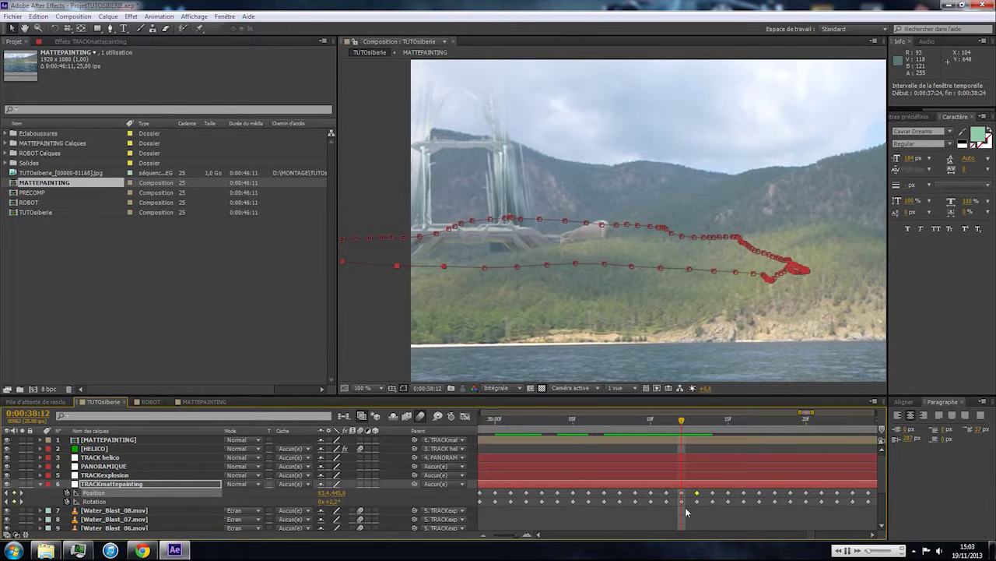
pyautogui.press('u')
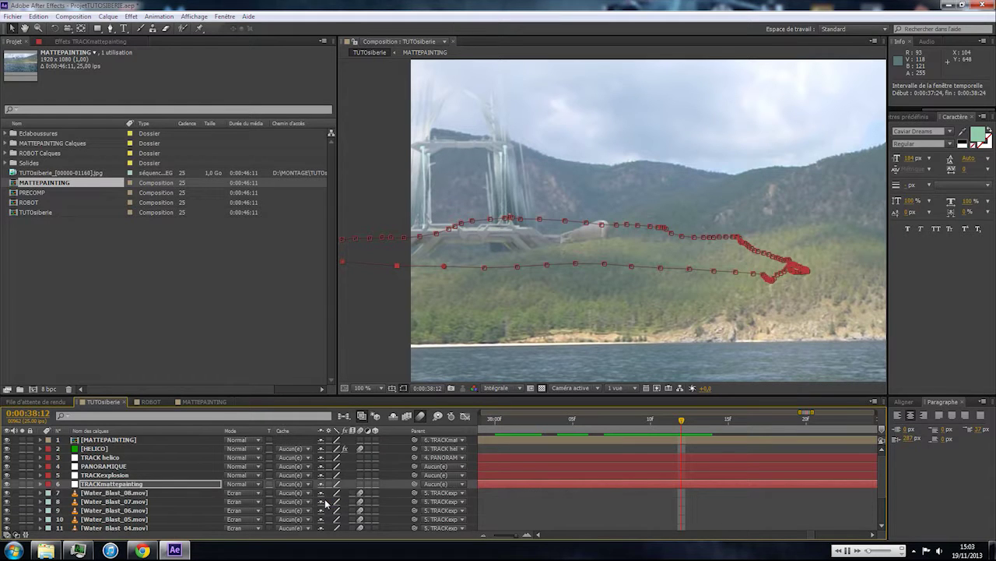
pyautogui.press('p')
# Delete the TRACKmattepainting Position keyframes from 0:00:38:09 to 0:00:38:12.
pyautogui.moveTo(666, 486); pyautogui.dragTo(661, 484)
pyautogui.press('Delete')
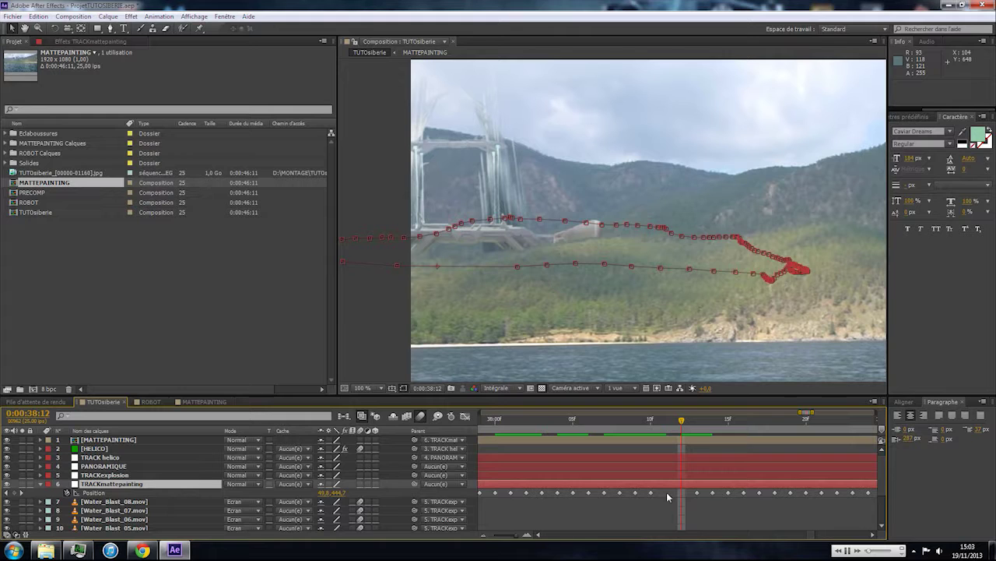
pyautogui.click(613, 422)
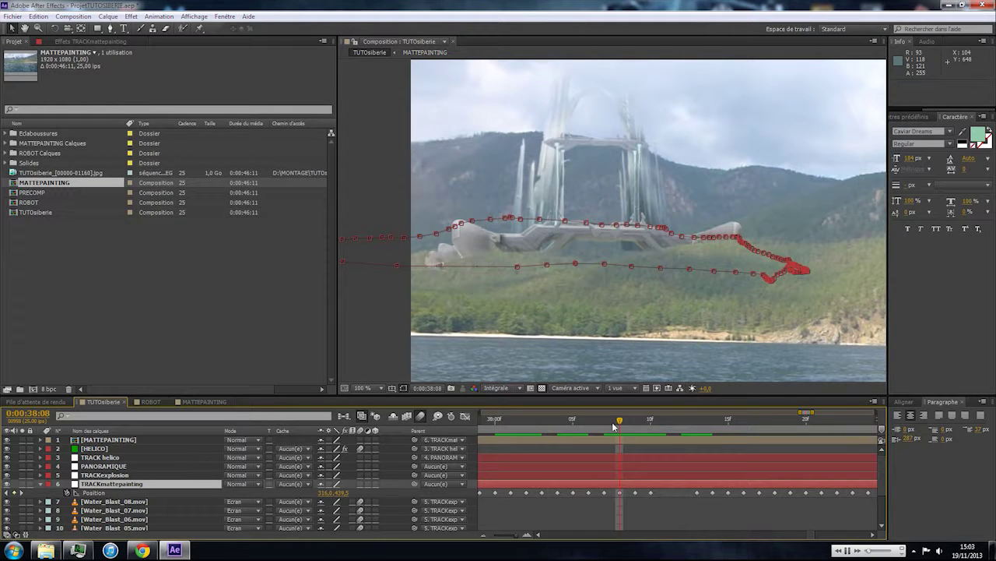
pyautogui.moveTo(664, 515); pyautogui.dragTo(630, 495)
pyautogui.press('Delete')
# Step back and forth between 0:00:38:10 and 0:00:38:13 to check the structure's interpolated motion against the footage.
pyautogui.press('pagedown')
pyautogui.press('pagedown')
pyautogui.press('pagedown')
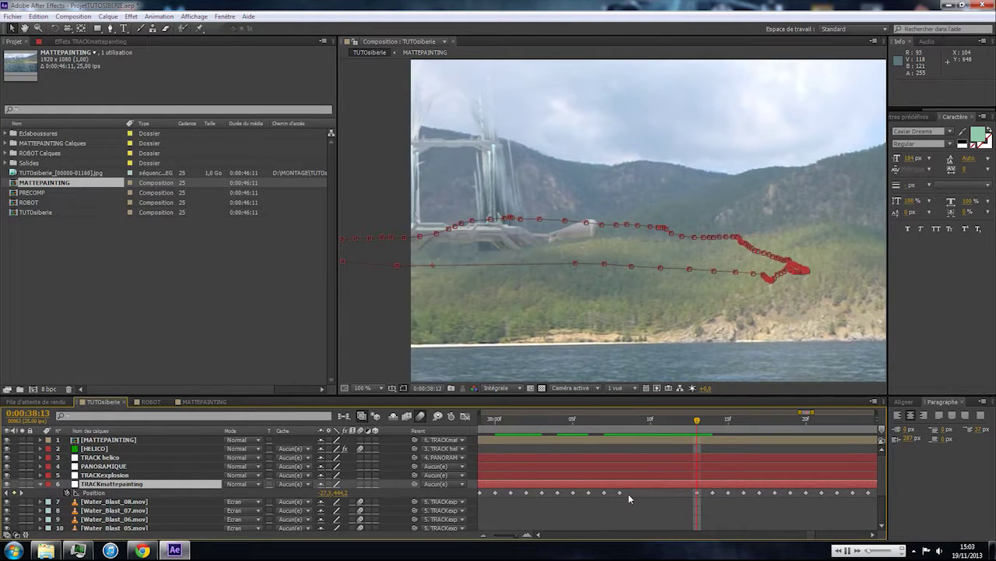
pyautogui.press('pageup')
pyautogui.press('pageup')
pyautogui.press('pageup')
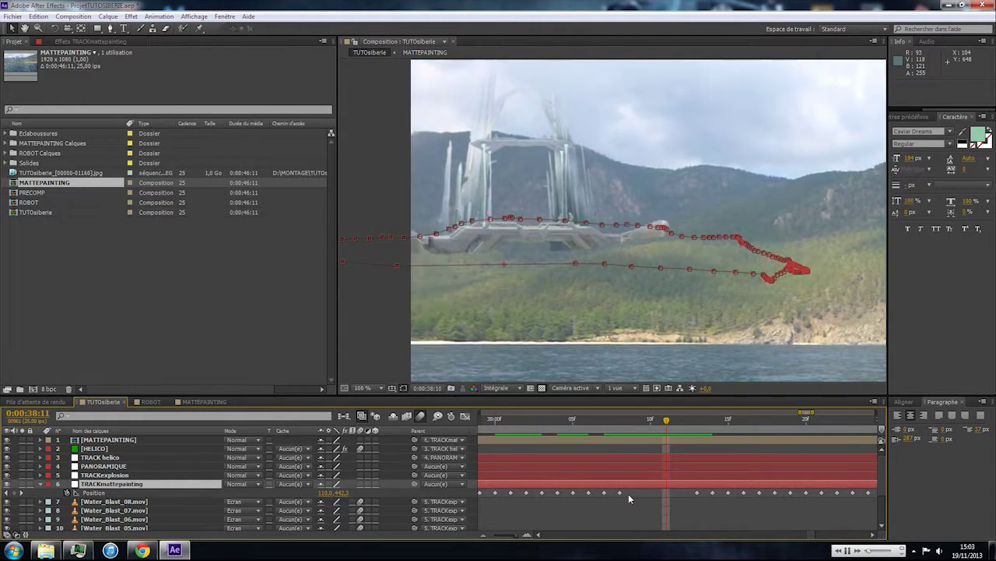
pyautogui.press('pagedown')
pyautogui.press('pagedown')
pyautogui.press('pagedown')
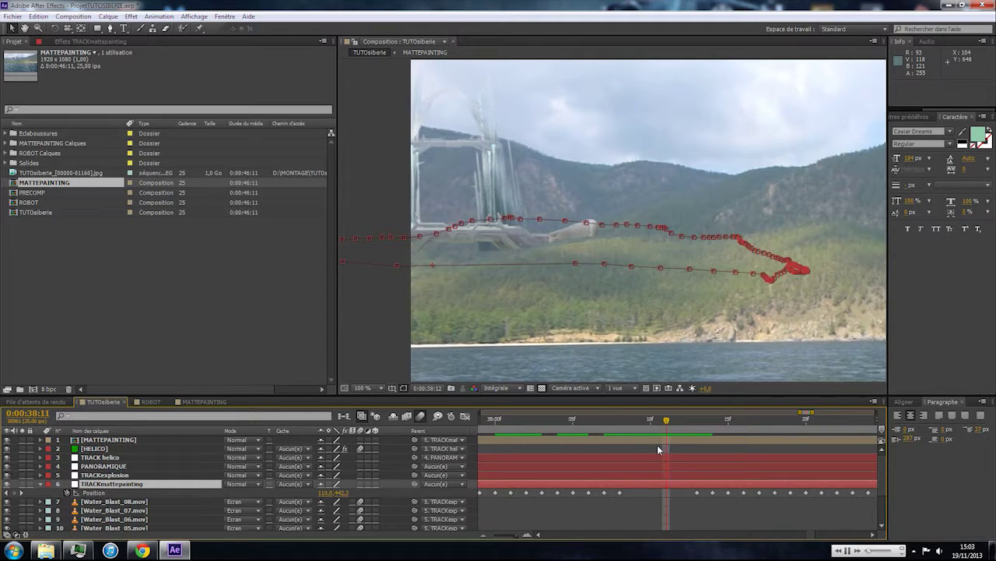
# Nudge the TRACKmattepainting Position keyframe at 0:00:38:13 down and slightly right to -26.3, 448.2.
pyautogui.moveTo(590, 313); pyautogui.dragTo(591, 314)
pyautogui.press('Down')
pyautogui.press('Down')
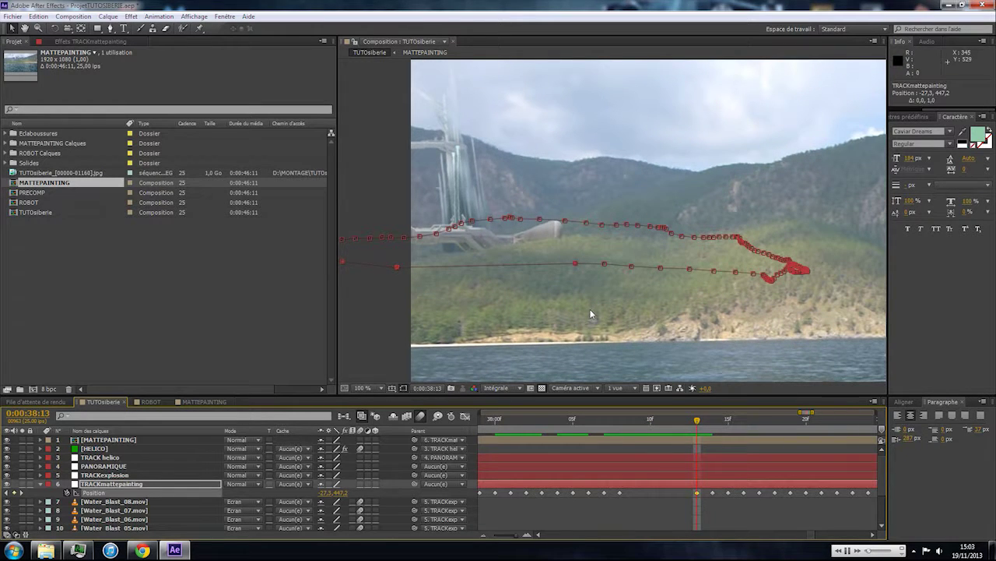
pyautogui.press('Right')
pyautogui.press('Down')
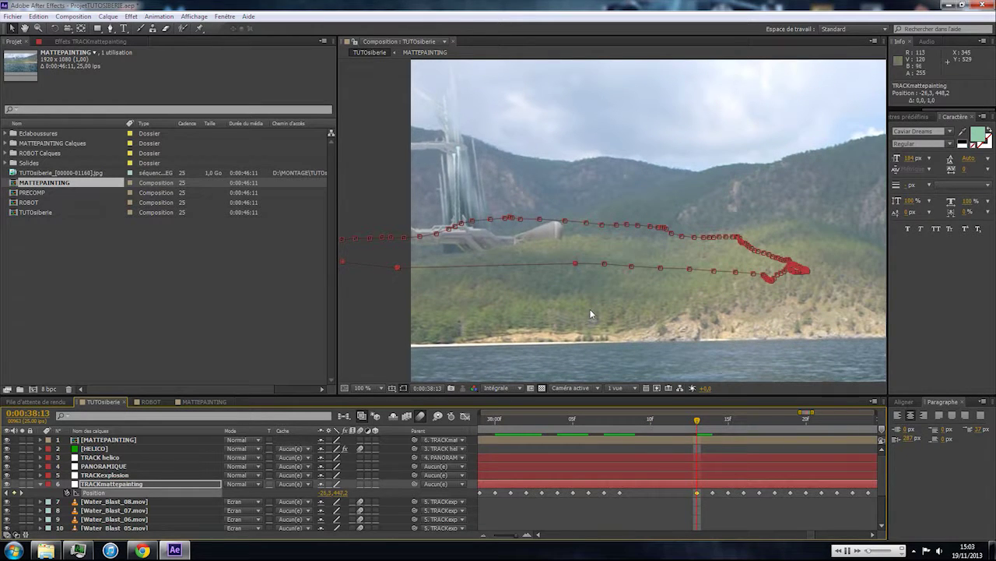
# Try lowering the TRACKmattepainting Position keyframe at 0:00:38:08 to 316.0, 441.5, and undo that change.
pyautogui.click(624, 419)
pyautogui.press('Down')
pyautogui.moveTo(623, 421)
pyautogui.mouseDown()
pyautogui.moveTo(615, 423)
pyautogui.moveTo(623, 422)
pyautogui.mouseUp()
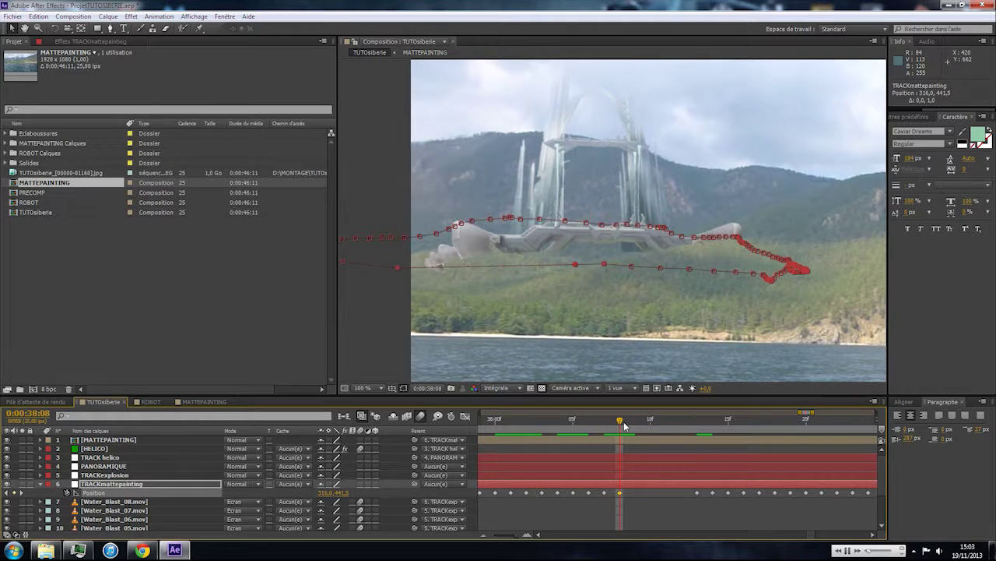
pyautogui.hotkey('ctrl', 'z')
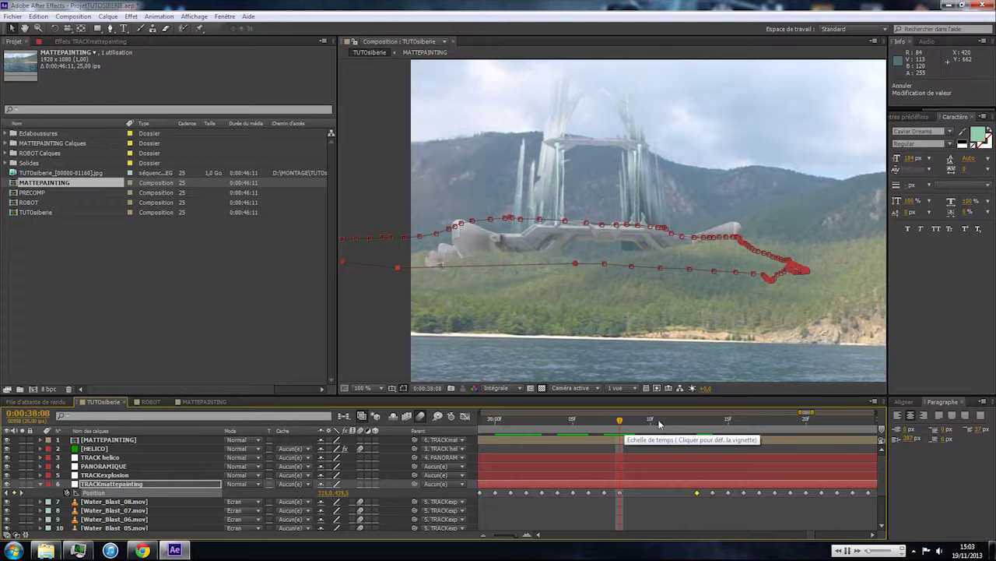
# At 0:00:38:10, lower TRACKmattepainting to a position of 179.1, 452.9, and check the neighbouring frames up to 0:00:38:13.
pyautogui.click(667, 512)
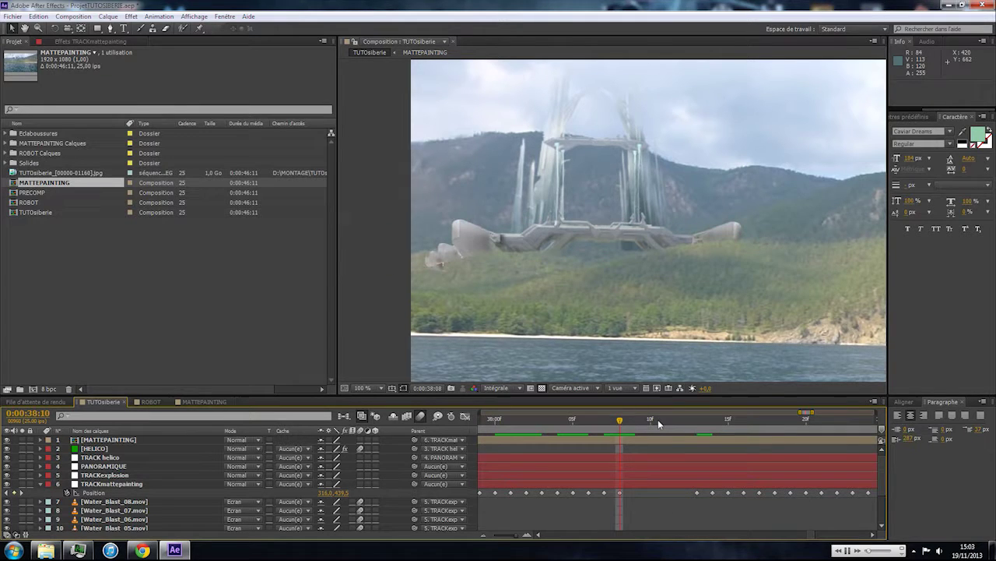
pyautogui.click(658, 421)
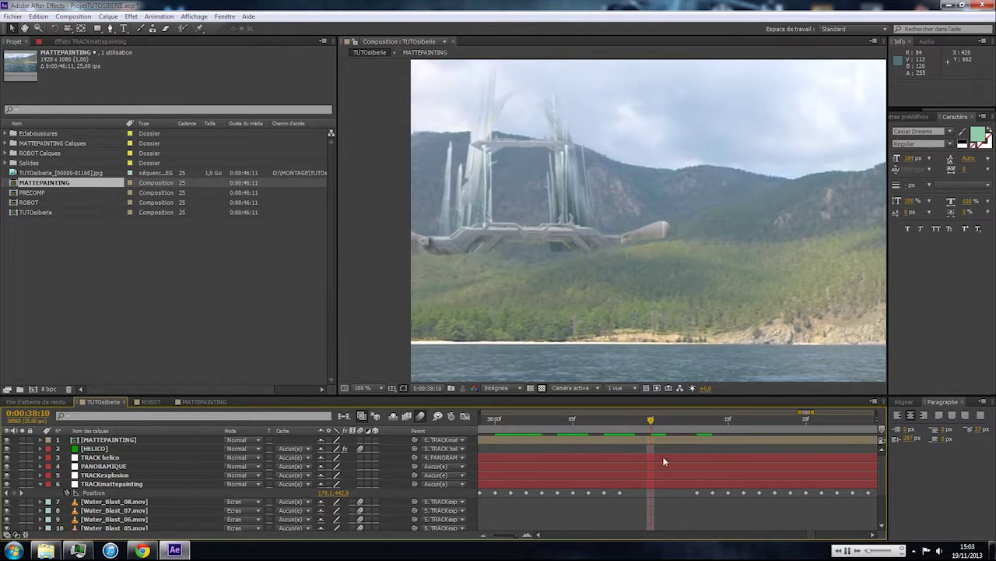
pyautogui.click(666, 482)
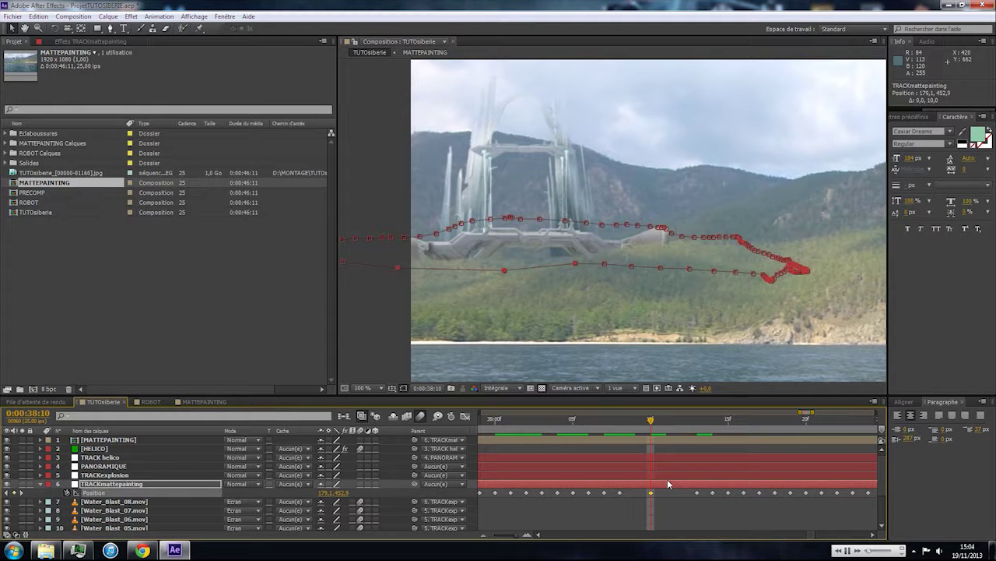
pyautogui.press('pageup')
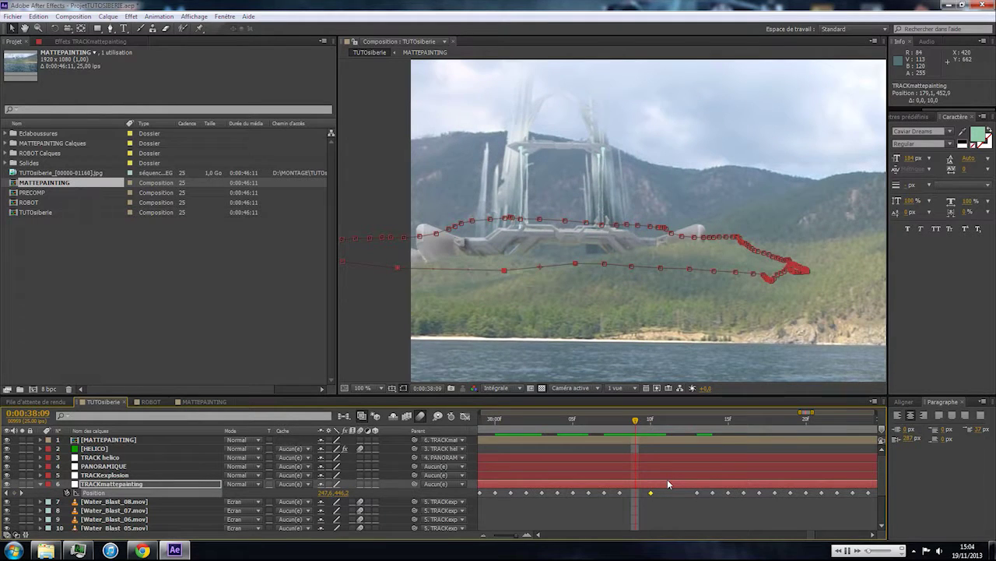
pyautogui.press('pagedown')
pyautogui.press('pagedown')
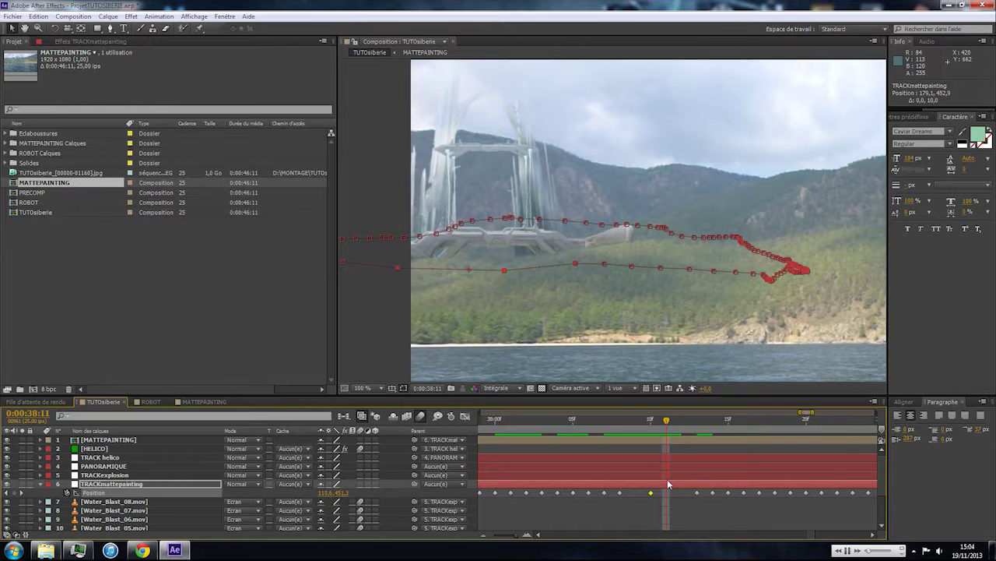
pyautogui.press('pagedown')
pyautogui.press('pagedown')
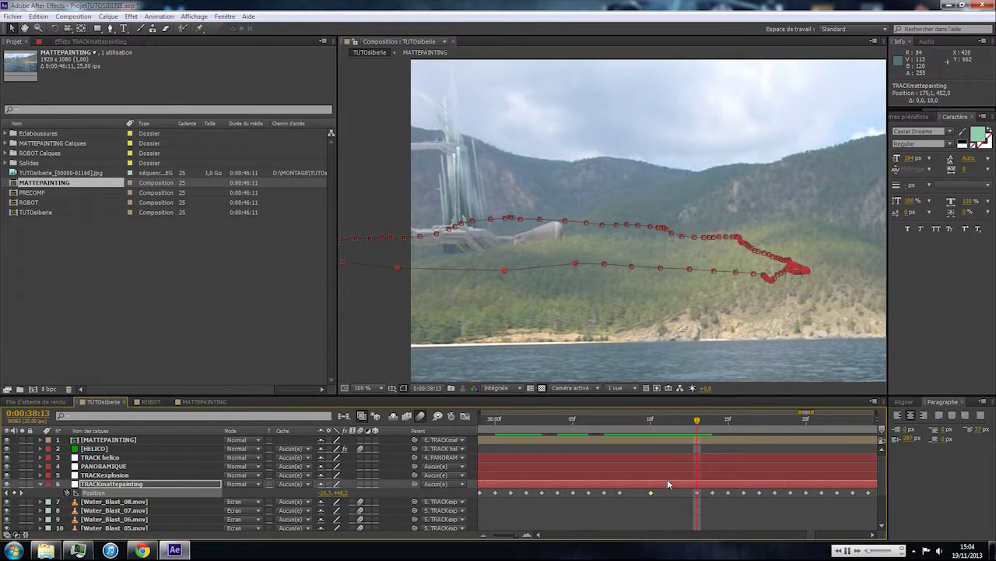
# Nudge TRACKmattepainting down to 42.2, 452.8 at 0:00:38:12 and to 110.6, 454.8 at 0:00:38:11.
pyautogui.press('pageup')
pyautogui.press('Down')
pyautogui.press('Down')
pyautogui.press('Down')
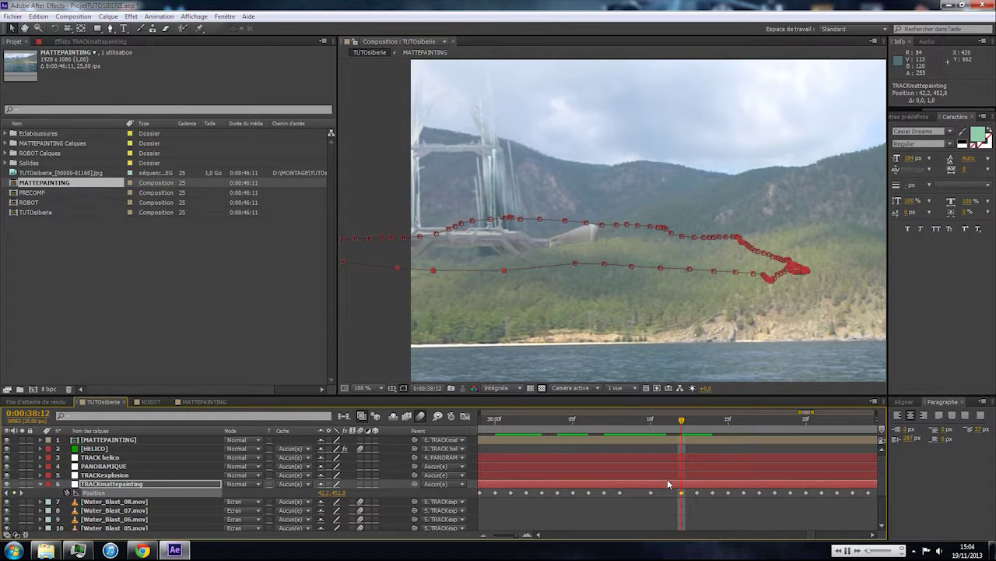
pyautogui.press('pageup')
pyautogui.press('Down')
pyautogui.press('Down')
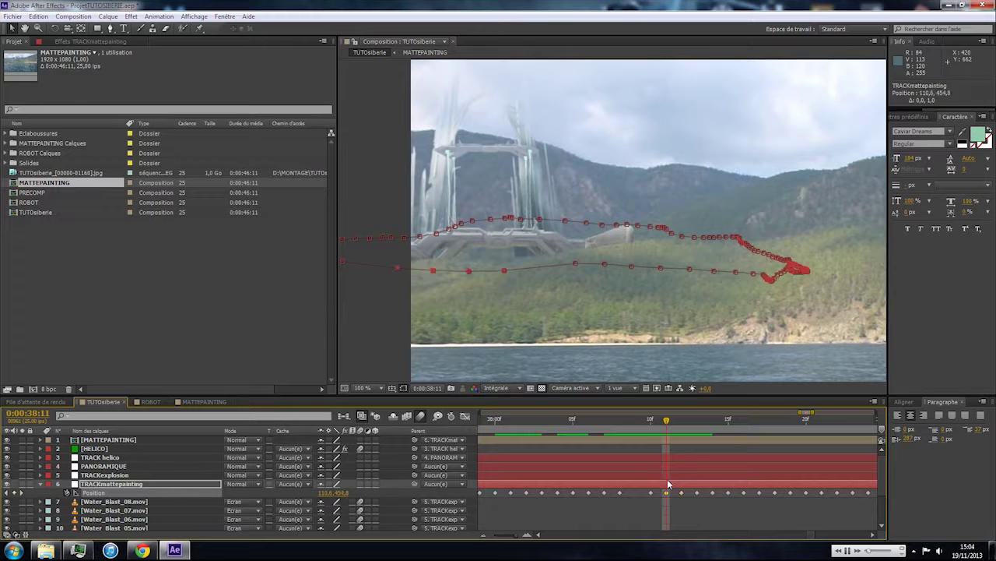
# Try deleting the TRACKmattepainting Position keyframes from 0:00:38:13 to 0:00:38:20, and undo the deletion.
pyautogui.press('pagedown')
pyautogui.press('pagedown')
pyautogui.press('pagedown')
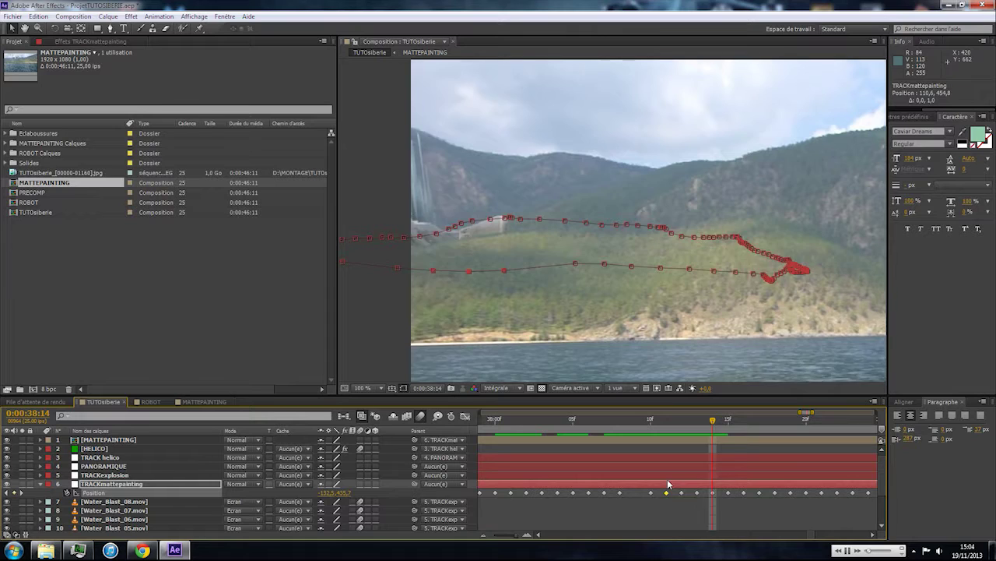
pyautogui.press('pagedown')
pyautogui.moveTo(690, 497); pyautogui.dragTo(813, 498)
pyautogui.press('Delete')
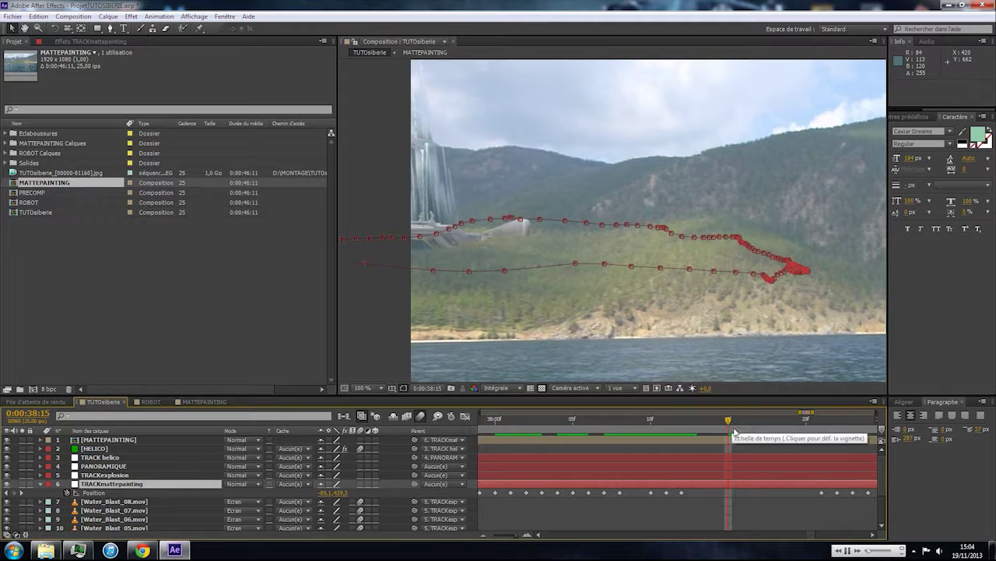
pyautogui.hotkey('ctrl', 'z')
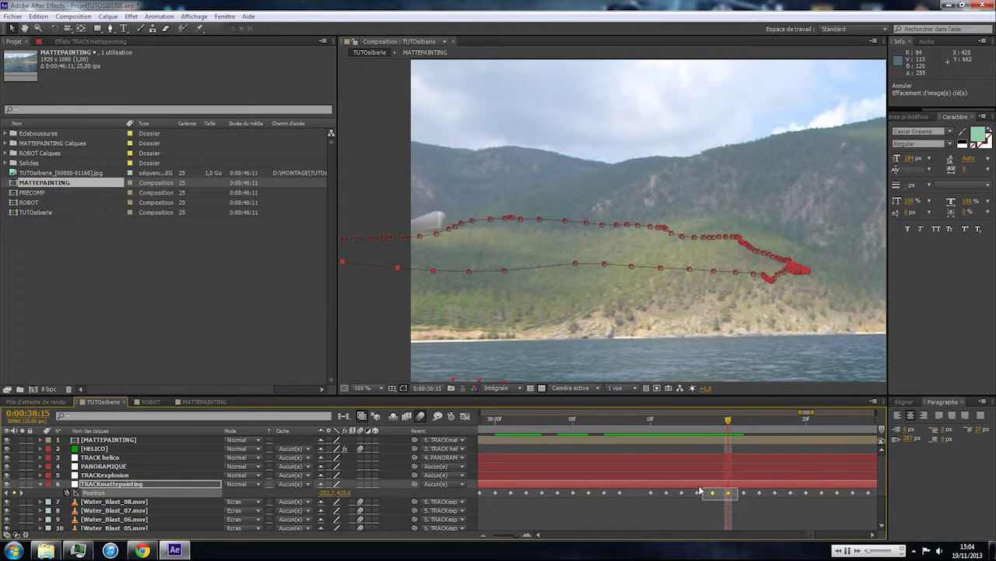
# Delete only the TRACKmattepainting Position keyframes from 0:00:38:13 to 0:00:38:15.
pyautogui.click(713, 492)
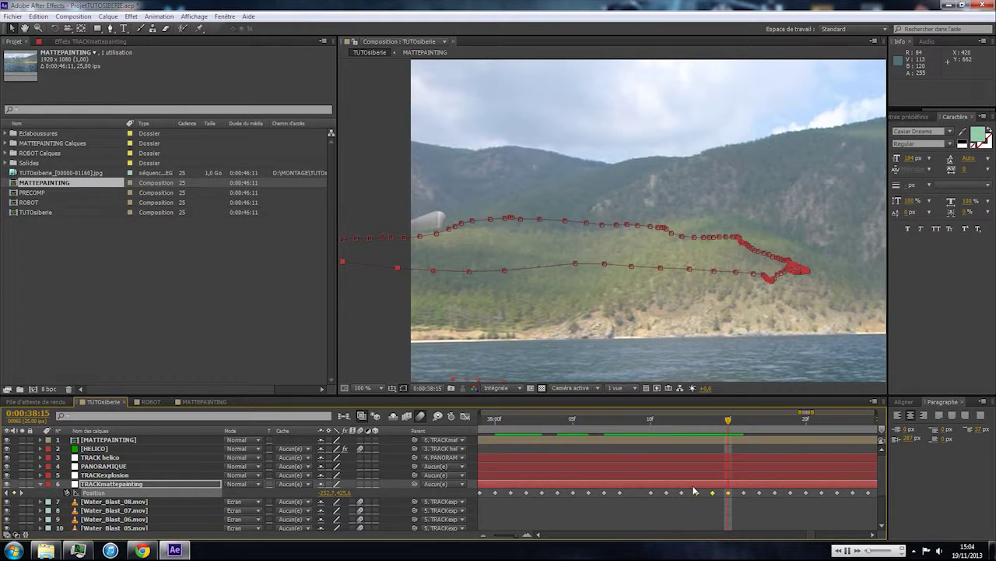
pyautogui.press('Delete')
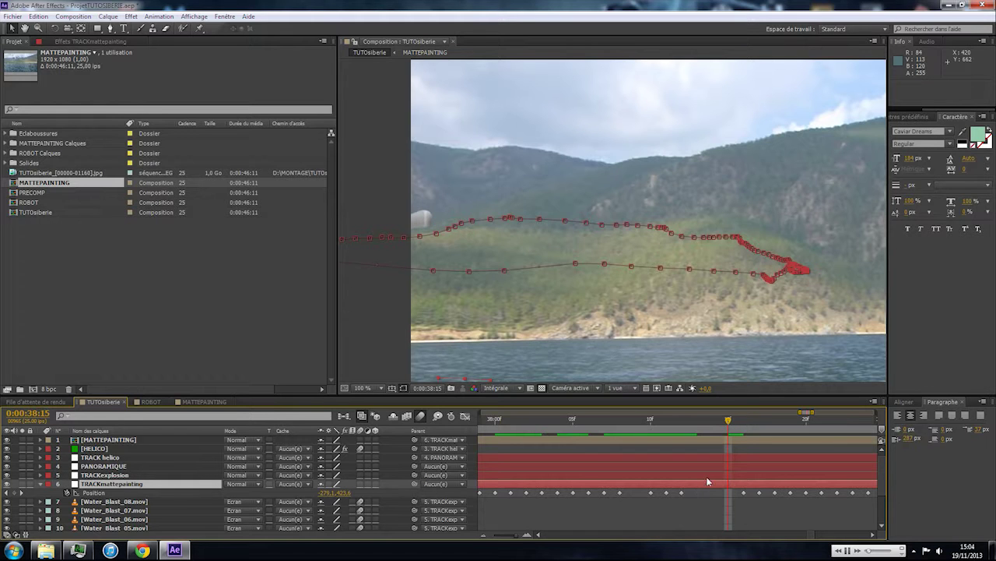
# Step back through the frames to 0:00:38:12 and examine up close how the structure sits on the hillside.
pyautogui.press('pagedown')
pyautogui.press('pageup')
pyautogui.press('pageup')
pyautogui.press('pageup')
pyautogui.press('pageup')
pyautogui.press('pageup')
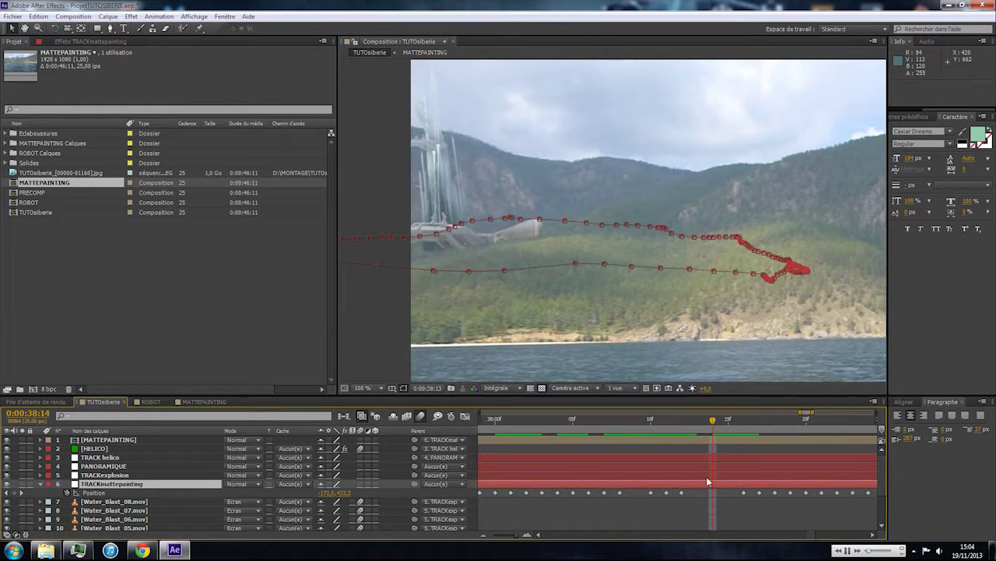
pyautogui.press('pagedown')
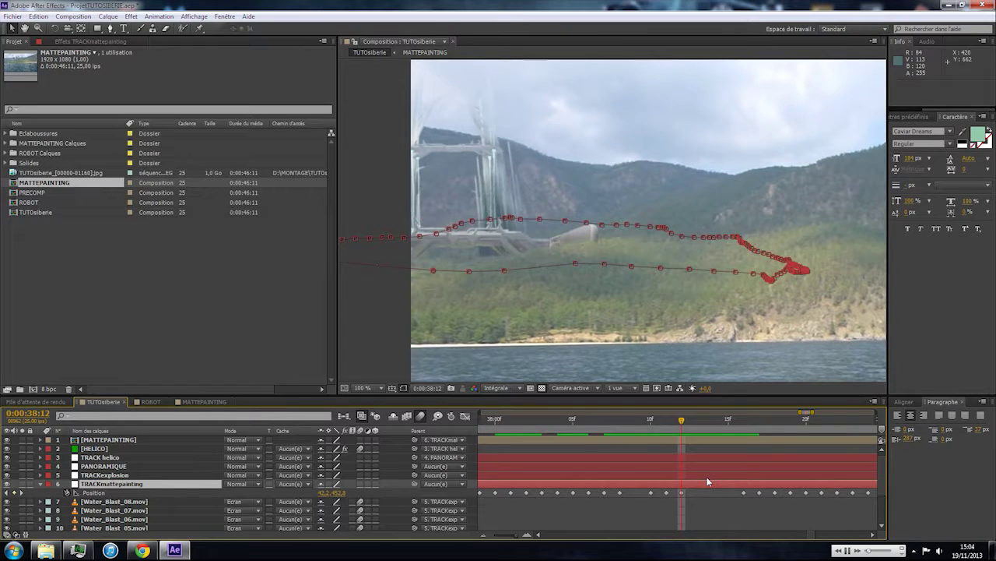
pyautogui.scroll(1, 589, 302)
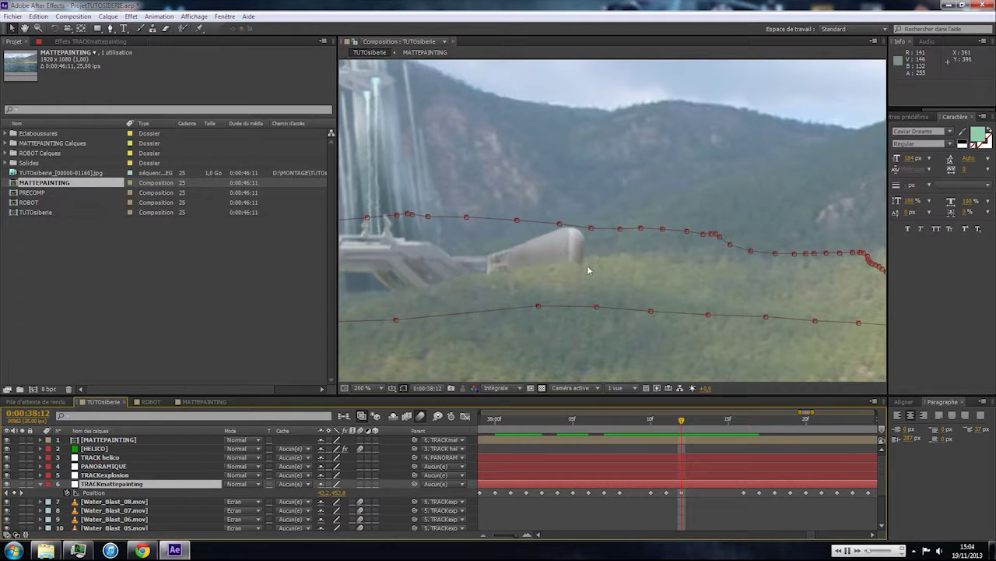
# Move TRACKmattepainting to -30.4, 448.0 at 0:00:38:13 so the structure lines up with the hillside.
pyautogui.press('pagedown')
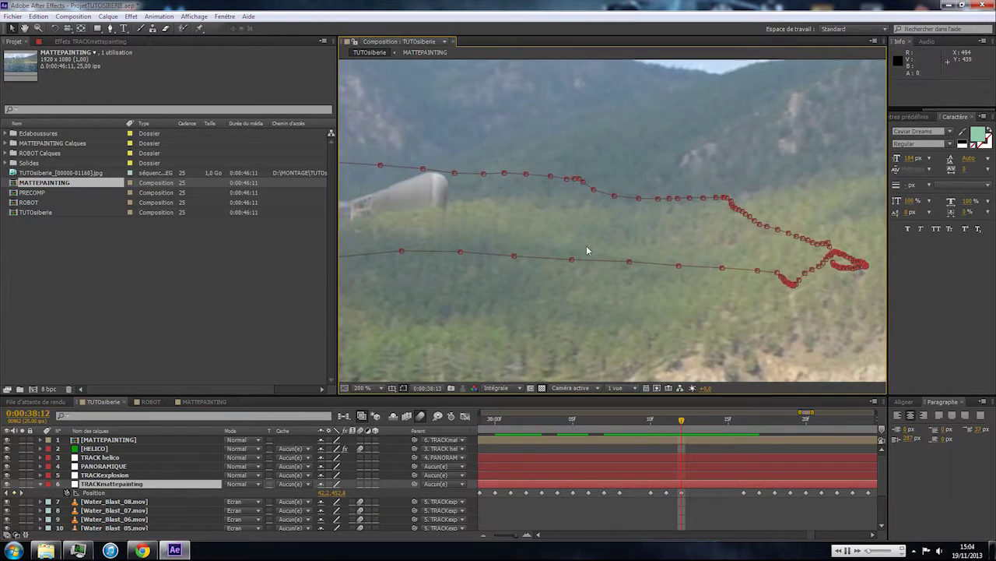
pyautogui.press('pageup')
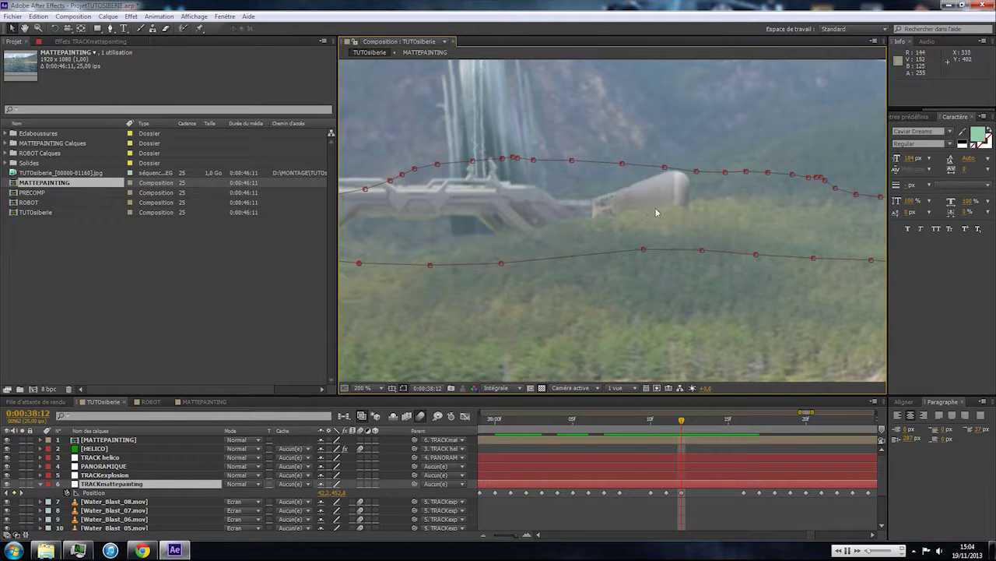
pyautogui.press('pagedown')
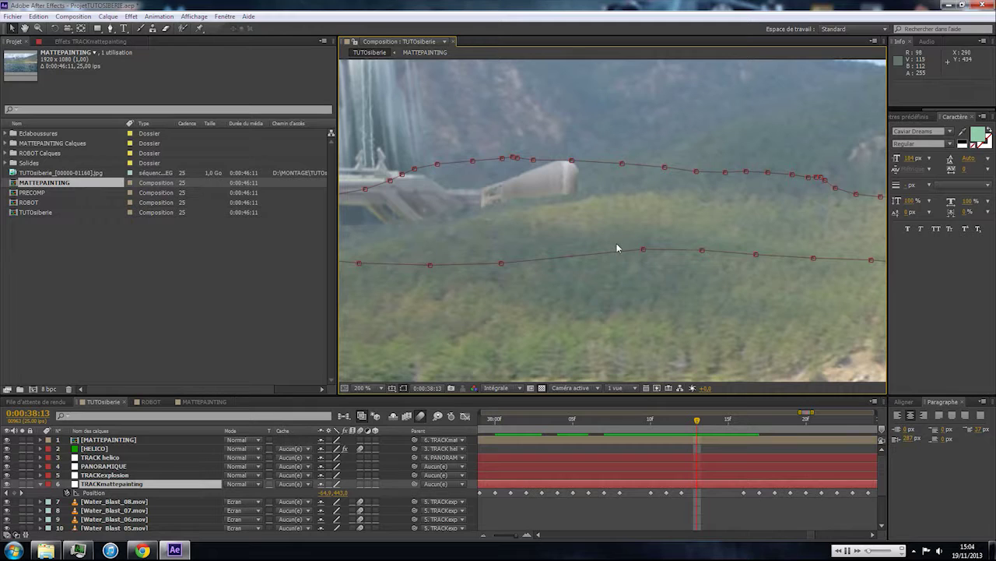
pyautogui.hotkey('shift', 'Right')
pyautogui.hotkey('shift', 'Right')
pyautogui.hotkey('shift', 'Right')
pyautogui.hotkey('shift', 'Right')
pyautogui.hotkey('shift', 'Down')
pyautogui.press('Left')
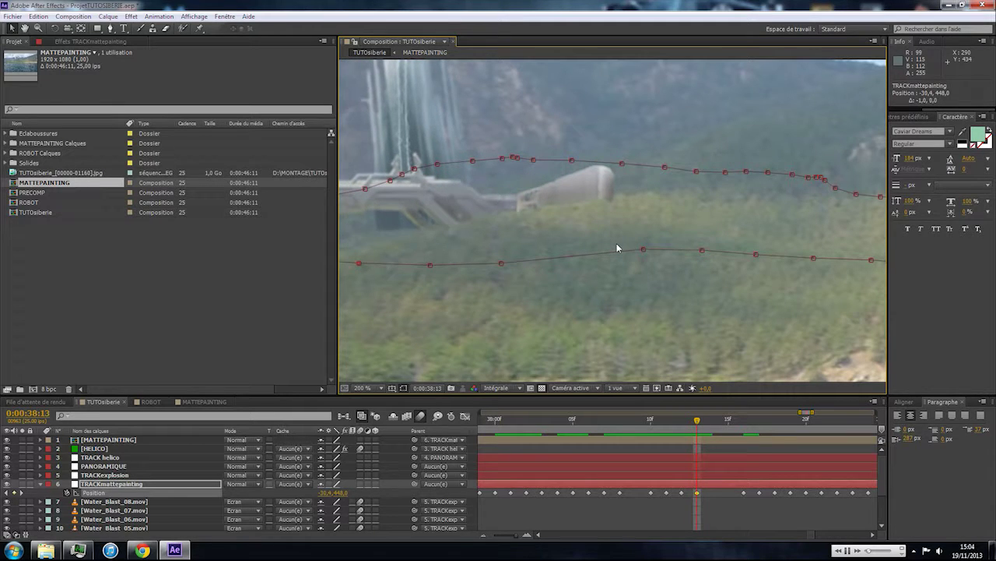
# Fine-tune TRACKmattepainting at 0:00:38:13 to -36.4, 448.0, comparing the structure's placement with the adjacent frames.
pyautogui.press('pageup')
pyautogui.press('pagedown')
pyautogui.press('Left')
pyautogui.press('Left')
pyautogui.hotkey('shift', 'Left')
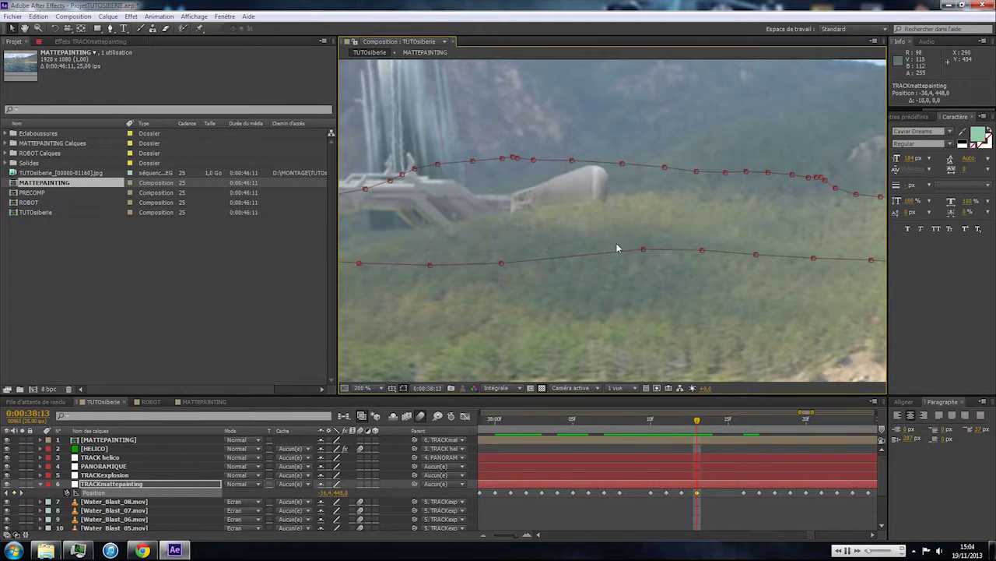
pyautogui.press('pagedown')
pyautogui.press('pageup')
pyautogui.press('pageup')
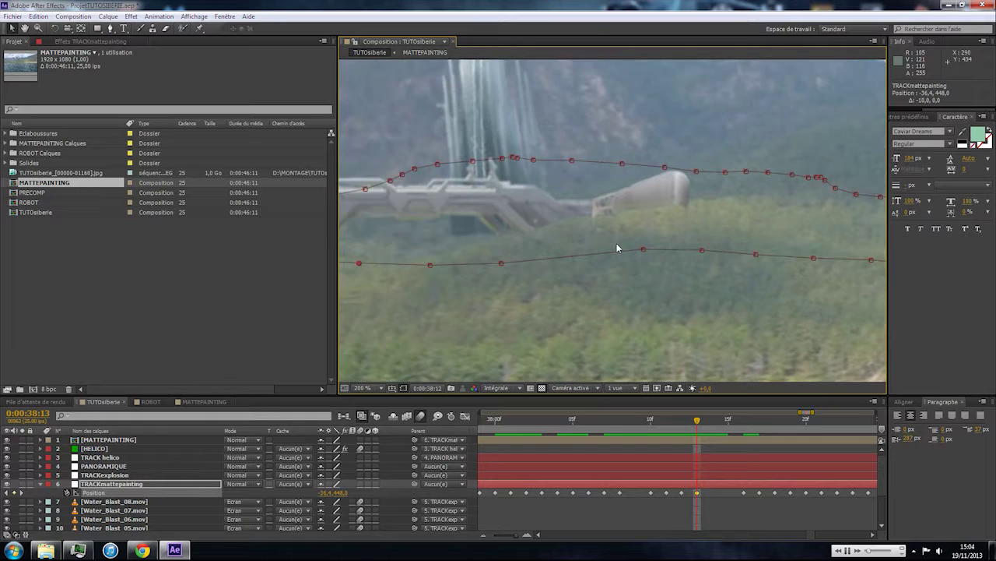
pyautogui.press('pagedown')
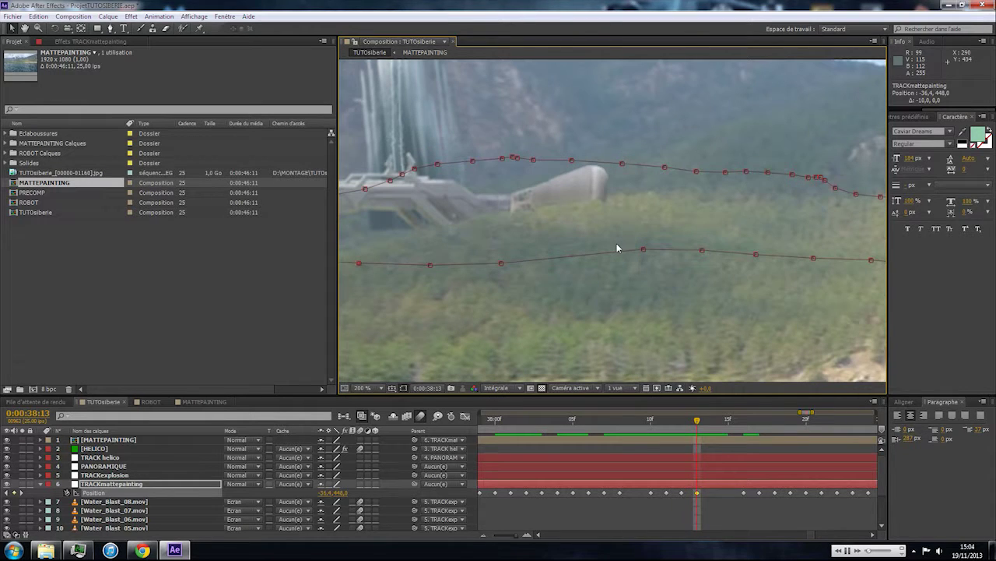
# Reposition TRACKmattepainting at 0:00:38:15 to -224.3, 430.9 so the structure's end rests on the ridge.
pyautogui.press('pagedown')
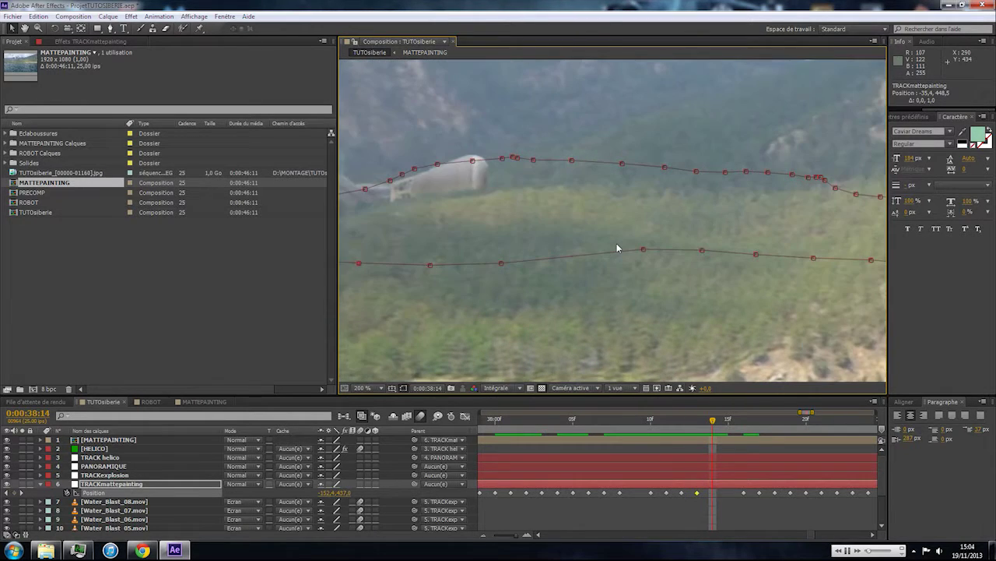
pyautogui.press('pagedown')
pyautogui.moveTo(681, 248); pyautogui.dragTo(846, 254)
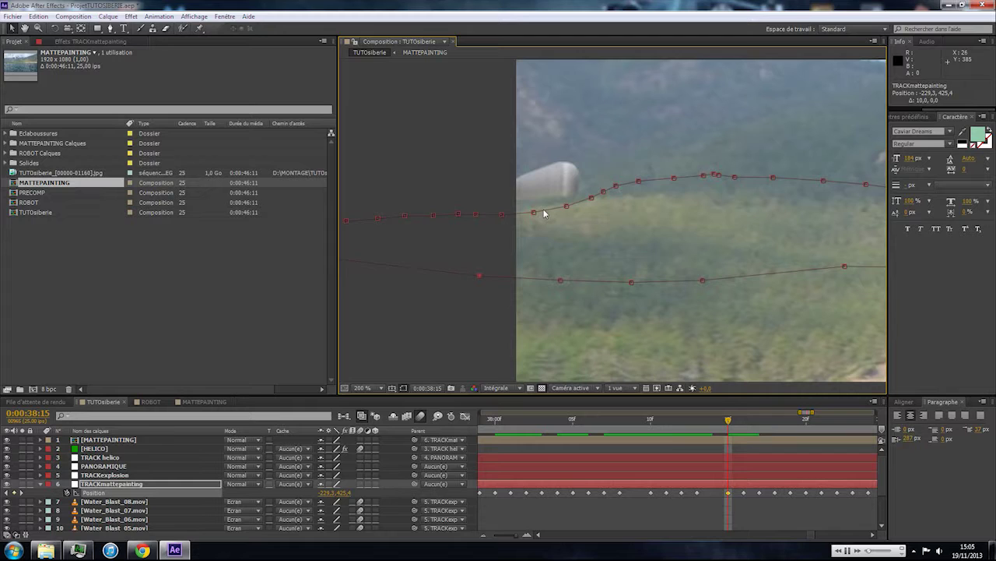
pyautogui.hotkey('shift', 'Right')
pyautogui.hotkey('shift', 'Right')
pyautogui.hotkey('shift', 'Left')
pyautogui.hotkey('shift', 'Left')
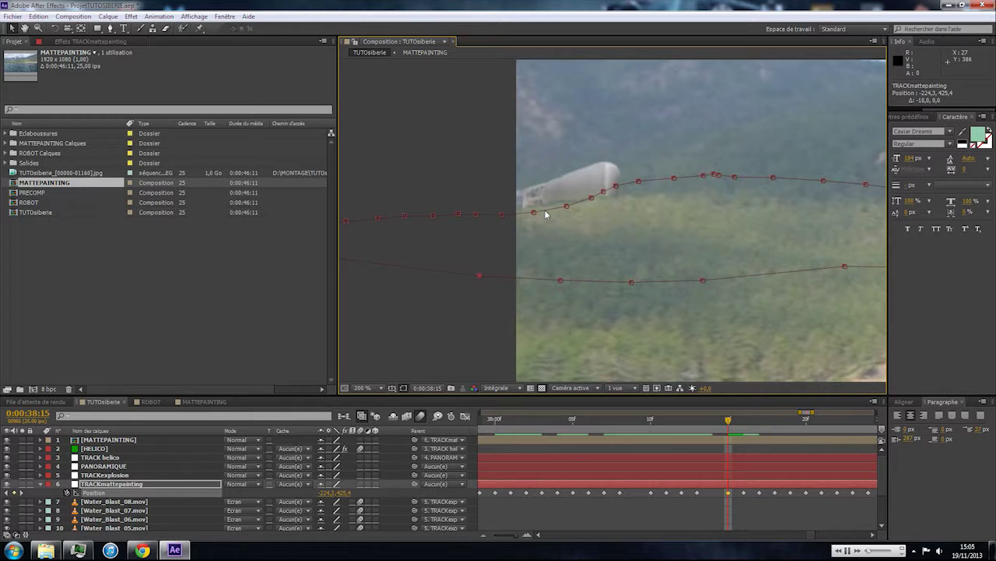
pyautogui.hotkey('shift', 'Down')
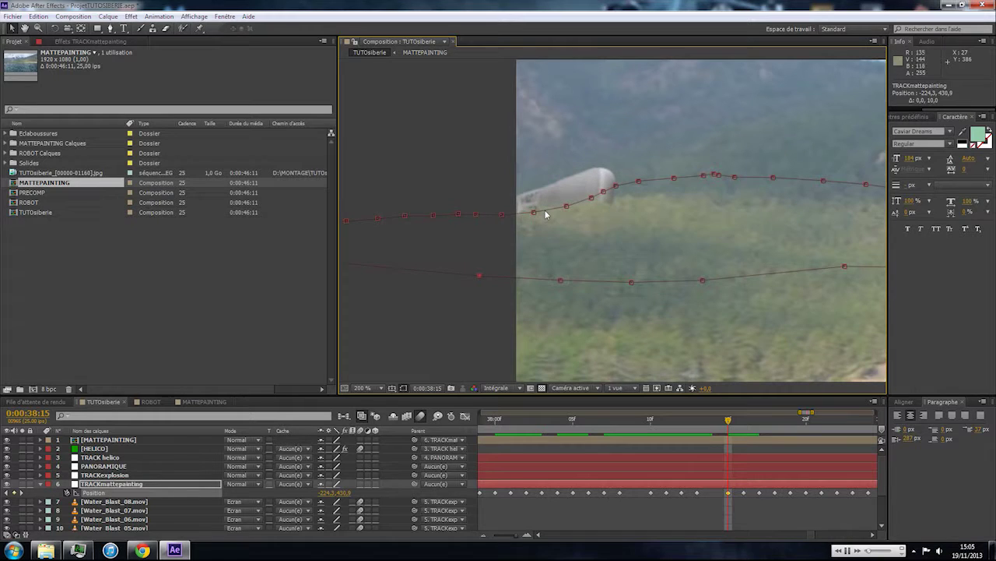
# Lower TRACKmattepainting to -129.9, 442.2 at 0:00:38:14 and to -35.4, 449.0 at 0:00:38:13, checking the frames up to 0:00:38:16.
pyautogui.press('pageup')
pyautogui.press('Down')
pyautogui.press('Down')
pyautogui.press('Down')
pyautogui.press('Down')
pyautogui.press('Down')
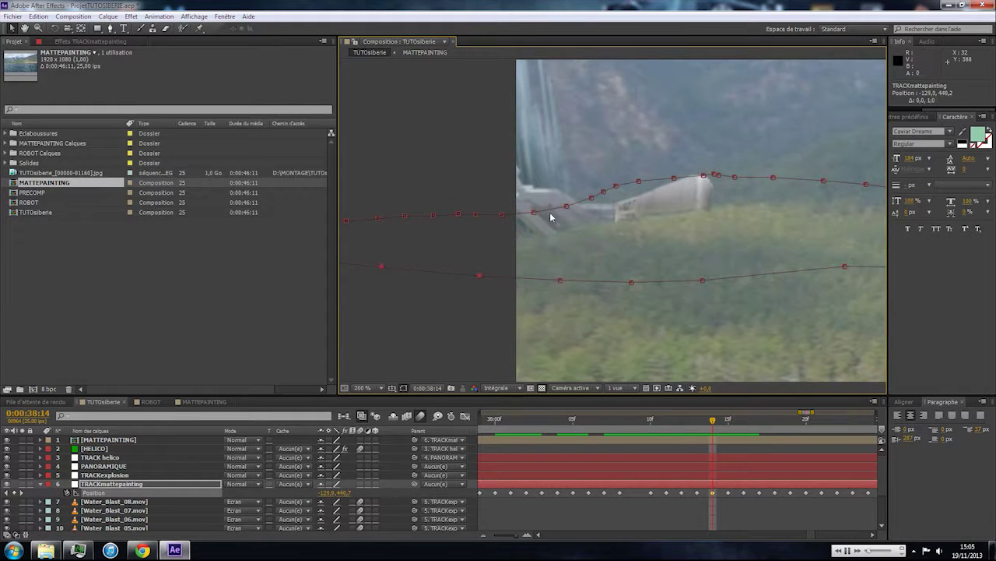
pyautogui.press('pageup')
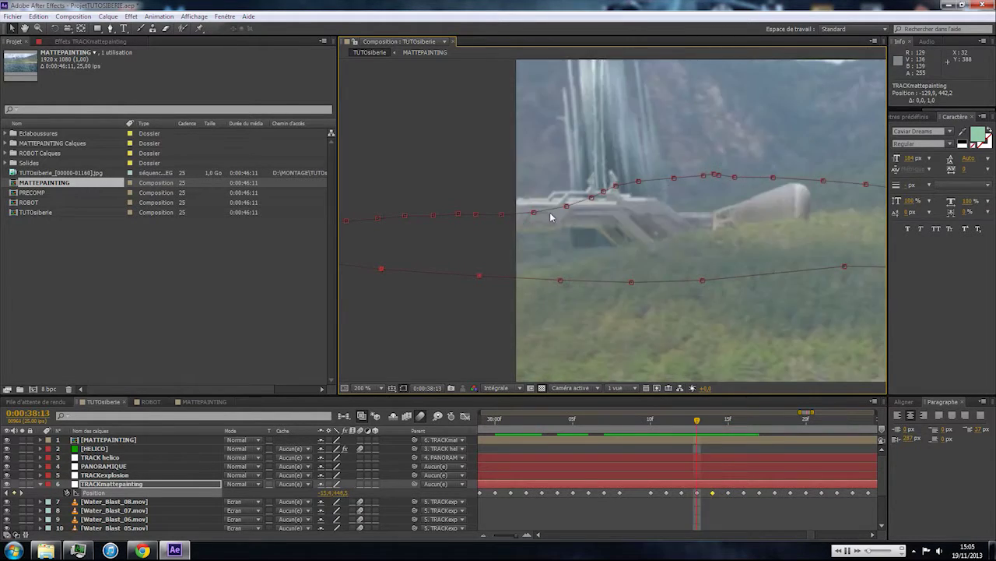
pyautogui.press('pagedown')
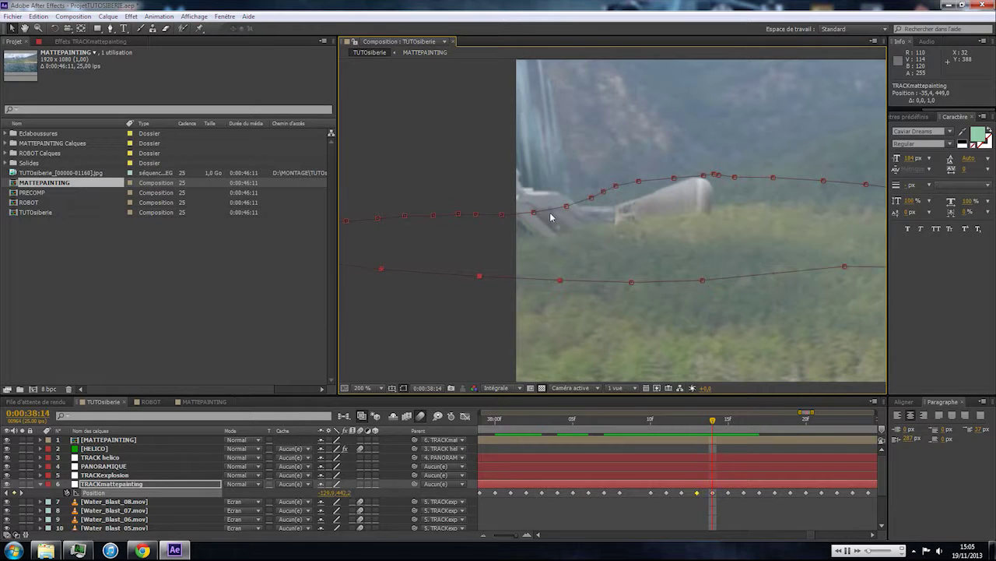
pyautogui.press('pagedown')
pyautogui.press('pagedown')
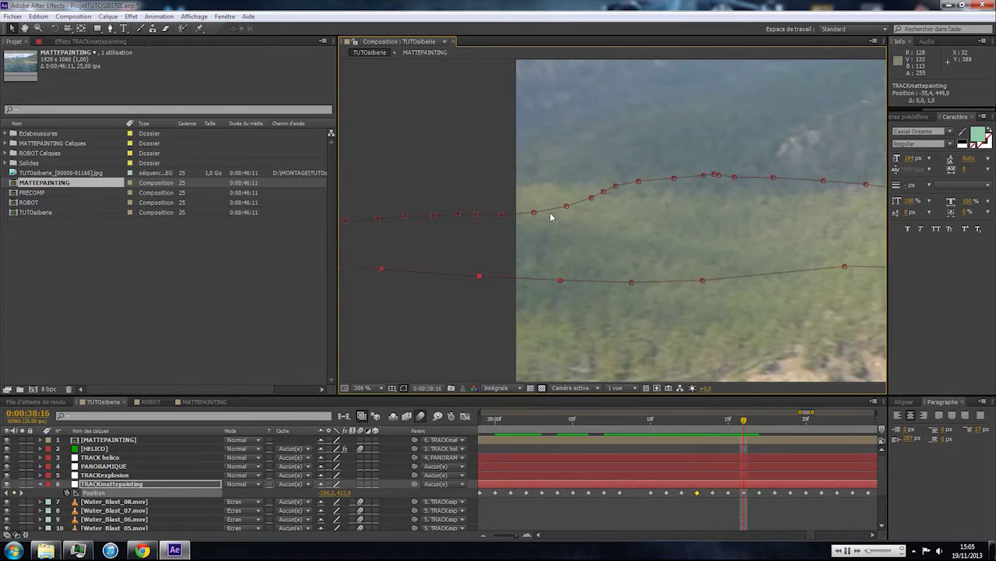
# Go to 0:00:33:07 and nudge the MATTEPAINTING layer down to -115.1, -117.6 against the hillside.
pyautogui.scroll(-4, 550, 217)
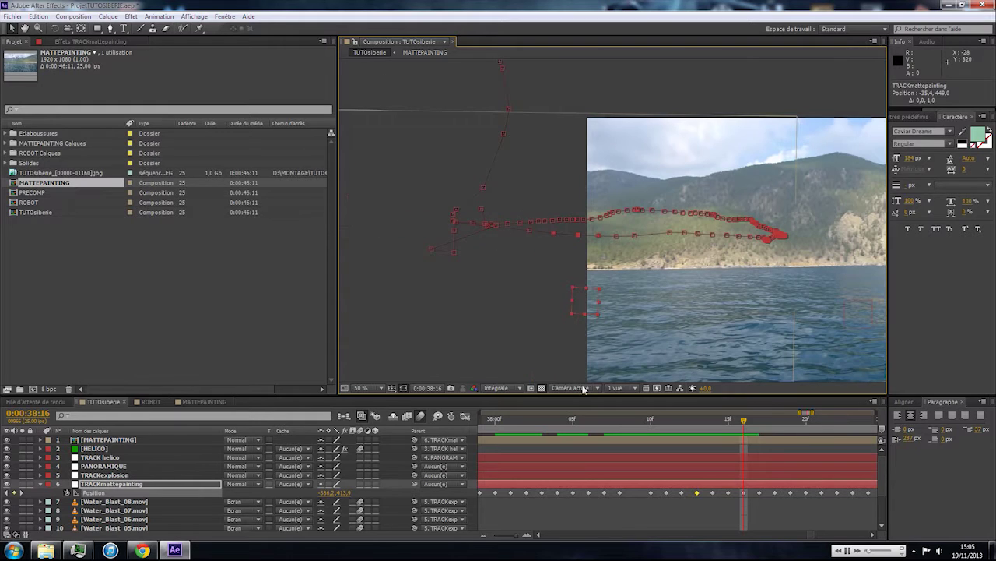
pyautogui.moveTo(516, 535); pyautogui.dragTo(507, 535)
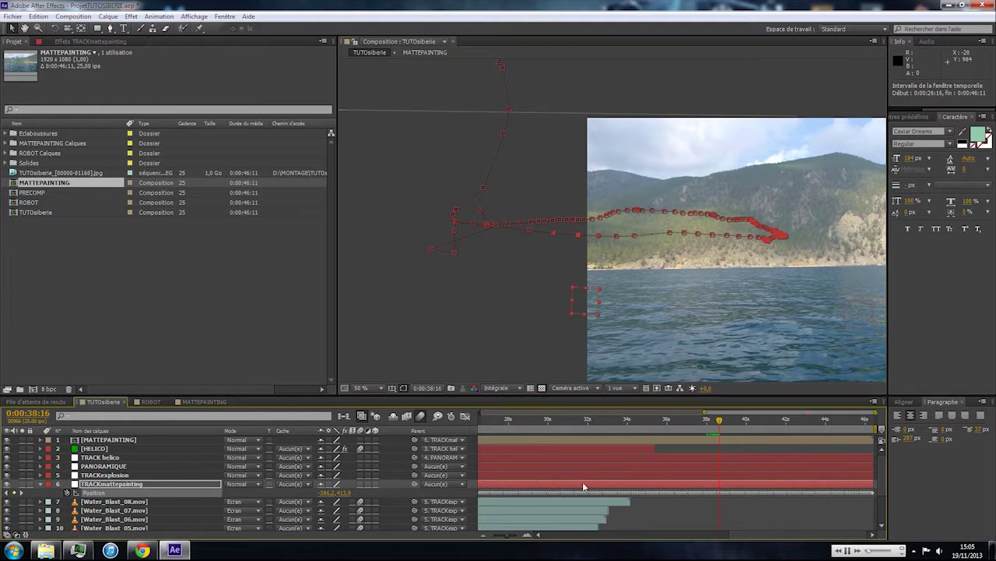
pyautogui.click(665, 421)
pyautogui.moveTo(665, 420); pyautogui.dragTo(613, 421)
pyautogui.scroll(4, 729, 212)
pyautogui.moveTo(701, 200); pyautogui.dragTo(521, 259)
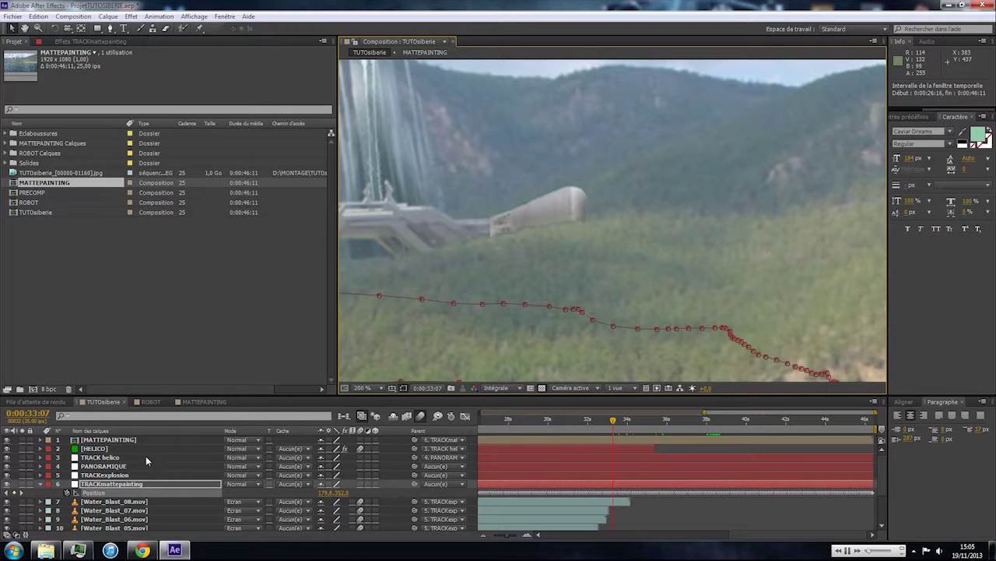
pyautogui.click(132, 440)
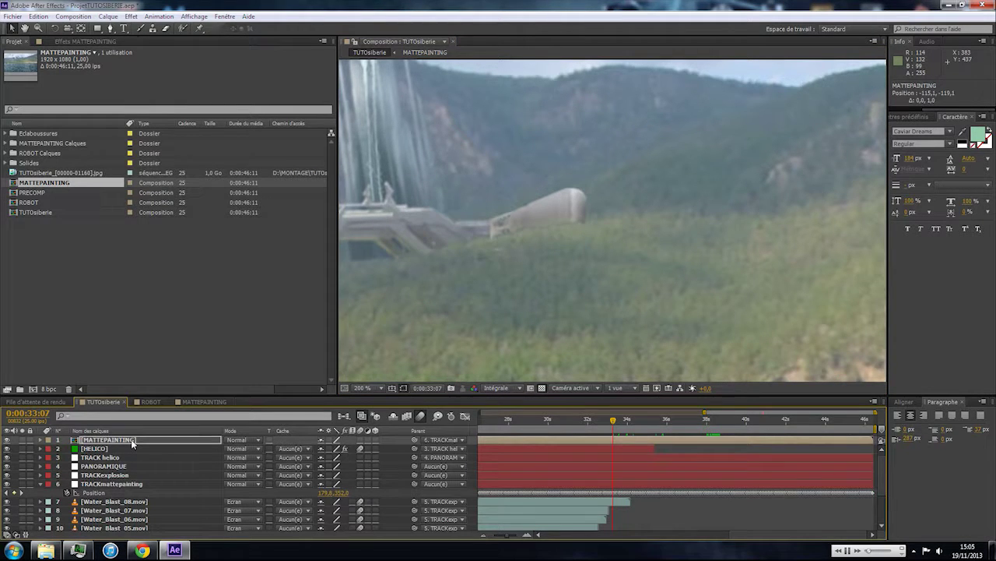
pyautogui.press('Down')
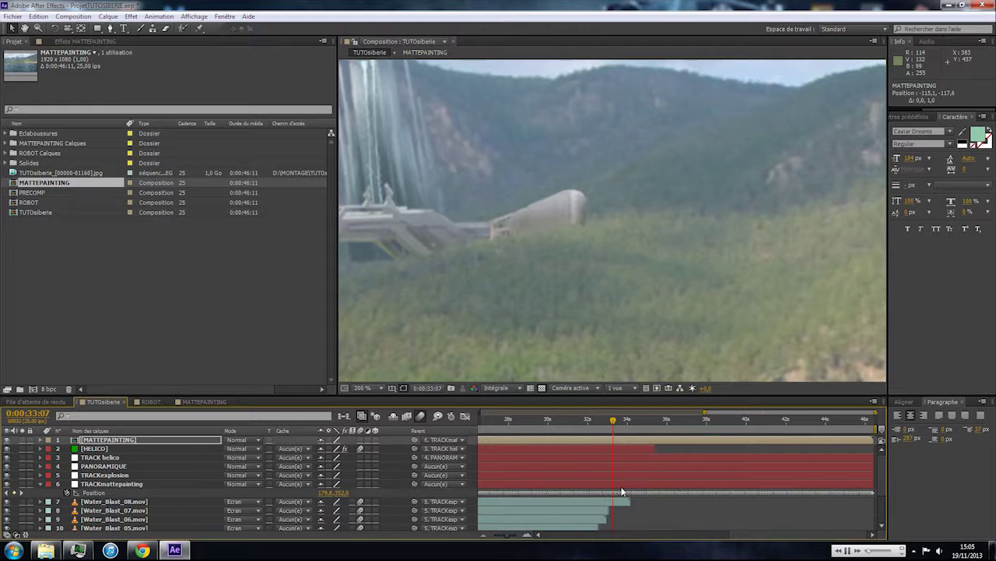
# Try shifting TRACKmattepainting sideways to 90.7, 362.0 at 0:00:33:04, and move it back.
pyautogui.click(629, 486)
pyautogui.press('pageup')
pyautogui.press('pageup')
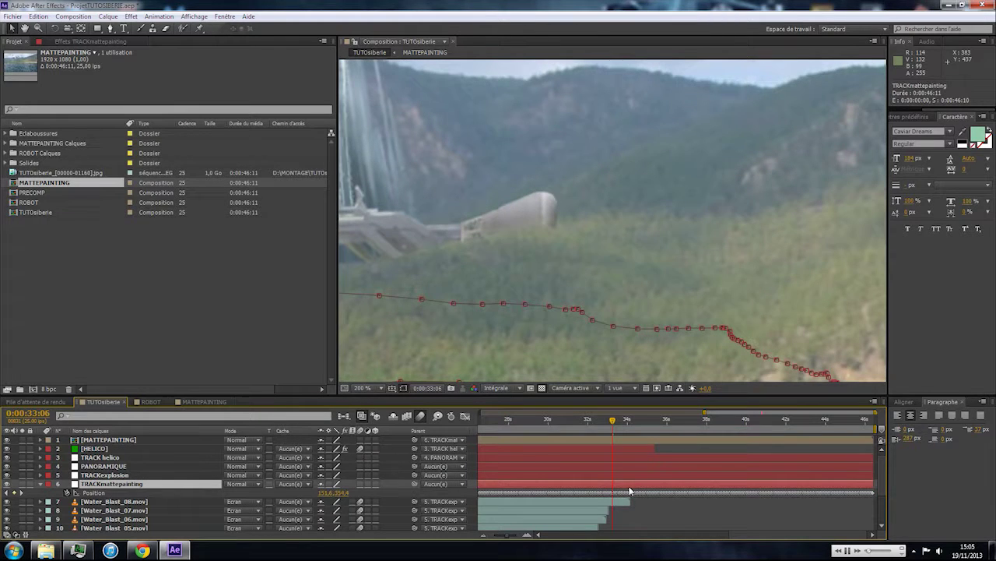
pyautogui.scroll(-2, 526, 354)
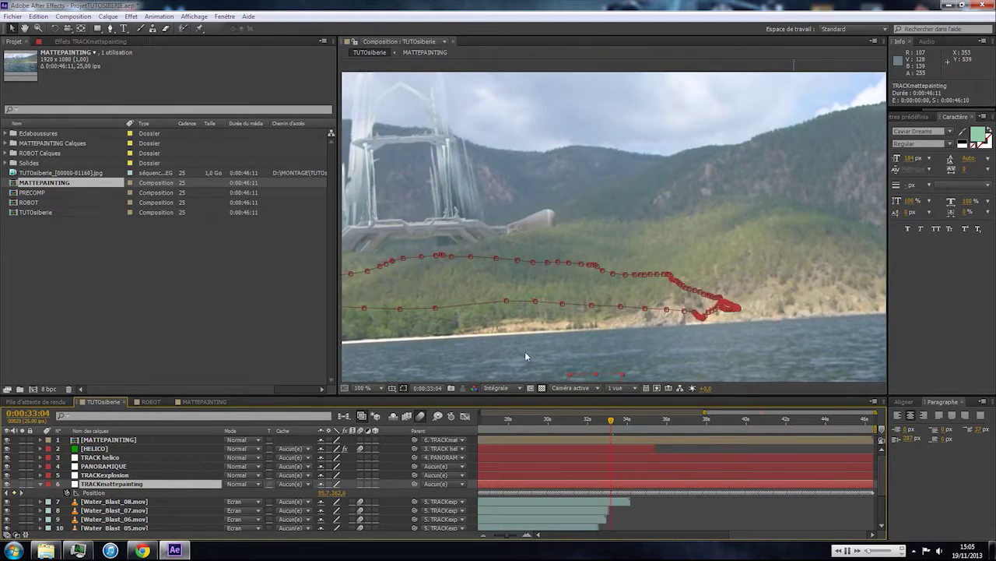
pyautogui.scroll(1, 525, 351)
pyautogui.hotkey('shift', 'Left')
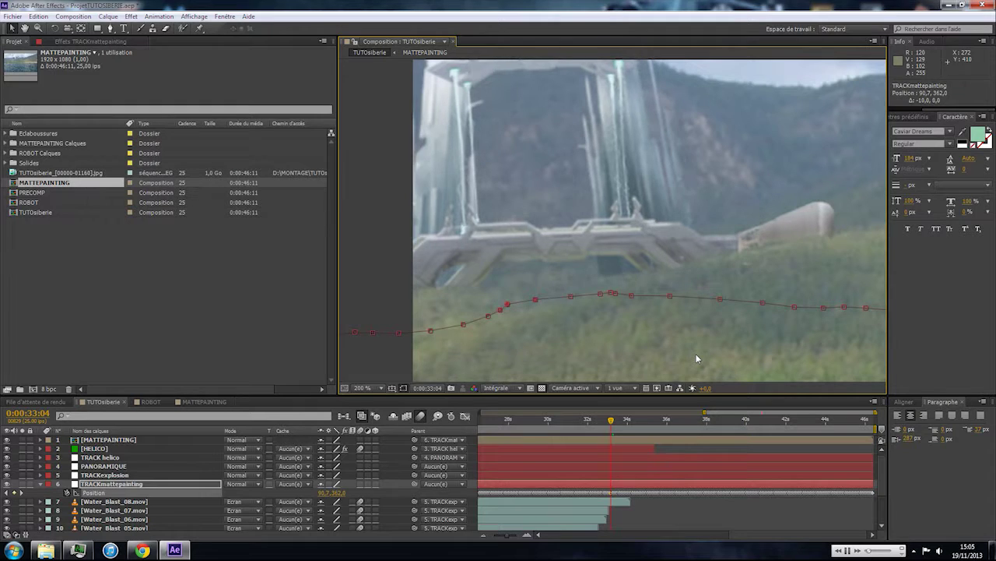
pyautogui.hotkey('shift', 'Right')
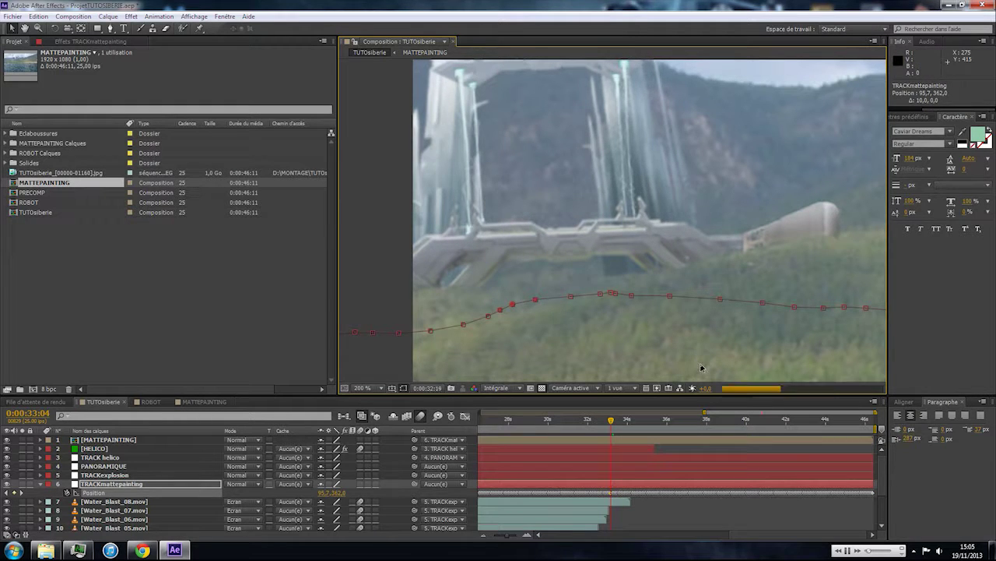
# Step back frame by frame to 0:00:32:19 and examine how well the structure sticks to the hillside.
pyautogui.hotkey('shift', 'pageup')
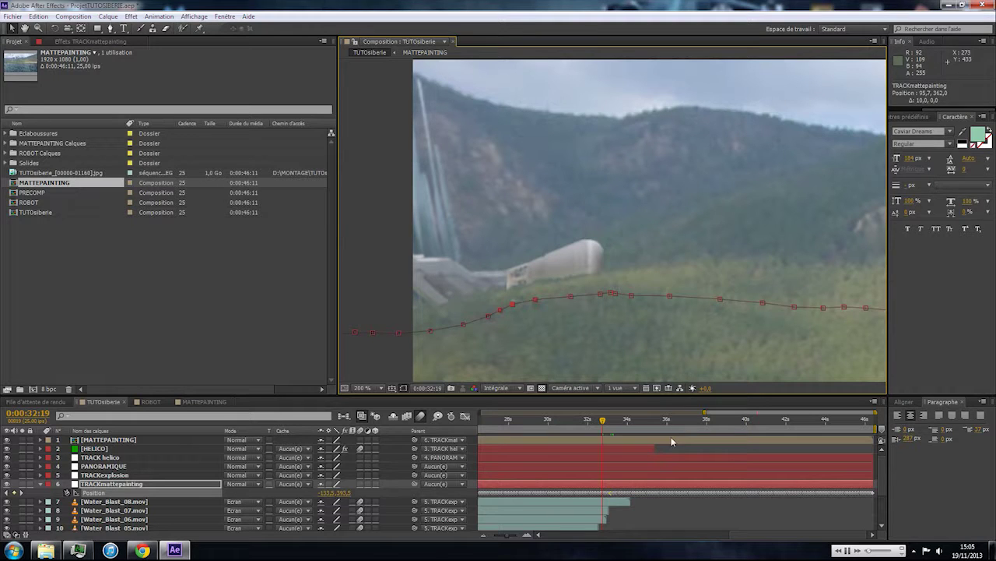
pyautogui.click(527, 536)
pyautogui.click(527, 536)
pyautogui.click(527, 537)
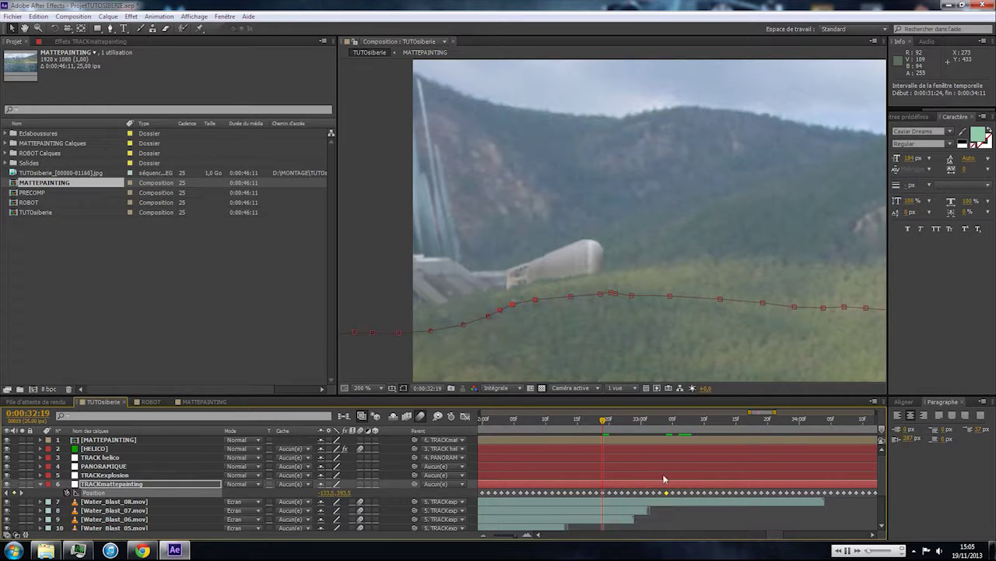
pyautogui.click(653, 428)
pyautogui.press('pageup')
pyautogui.press('pageup')
pyautogui.press('pageup')
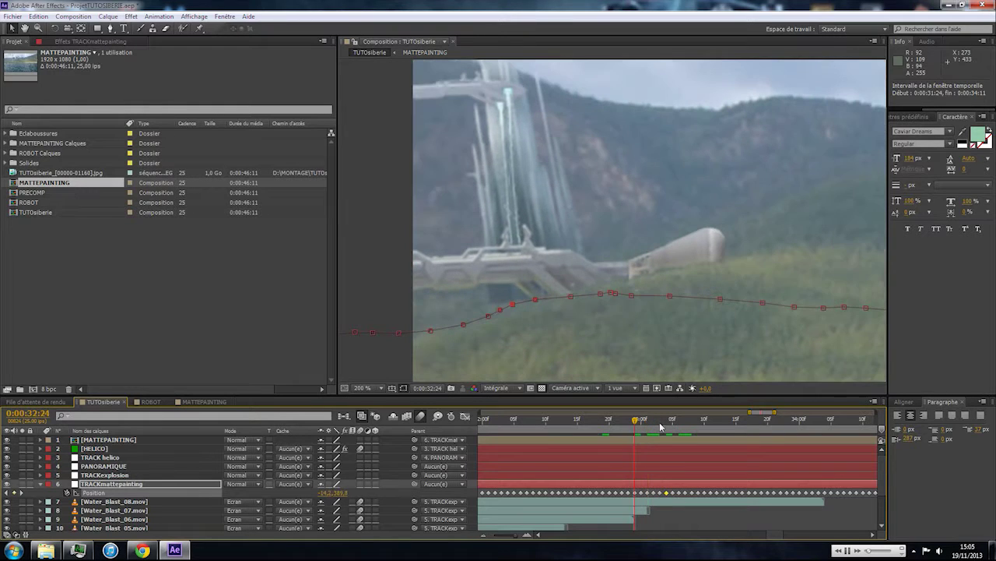
pyautogui.press('pageup')
pyautogui.press('pageup')
pyautogui.press('pageup')
pyautogui.press('pageup')
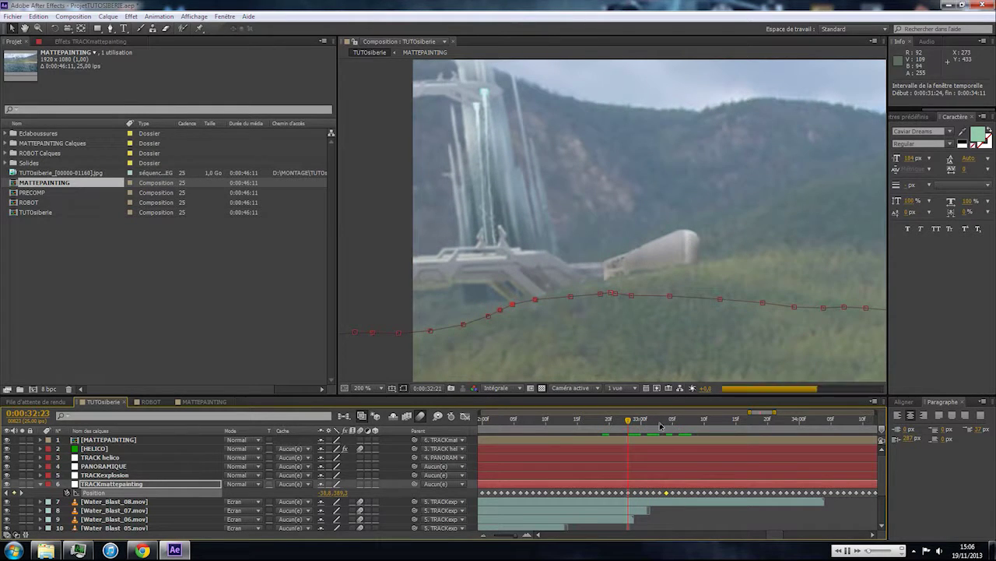
pyautogui.press('pageup')
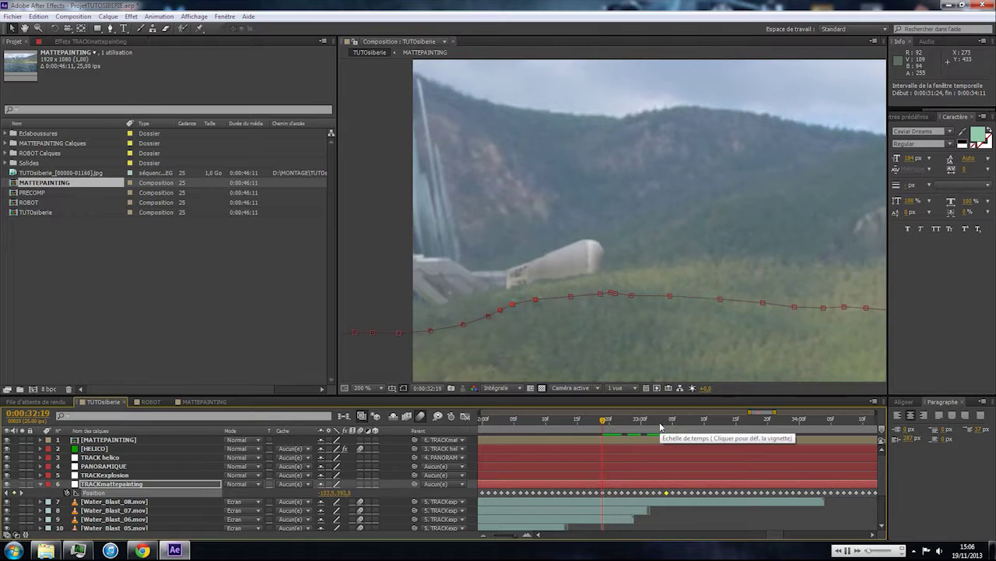
# Delete the TRACKmattepainting Position keyframes from 0:00:32:20 to 0:00:32:24 and lower the 0:00:32:19 position to -133.5, 397.5.
pyautogui.moveTo(639, 495); pyautogui.dragTo(604, 495)
pyautogui.press('Delete')
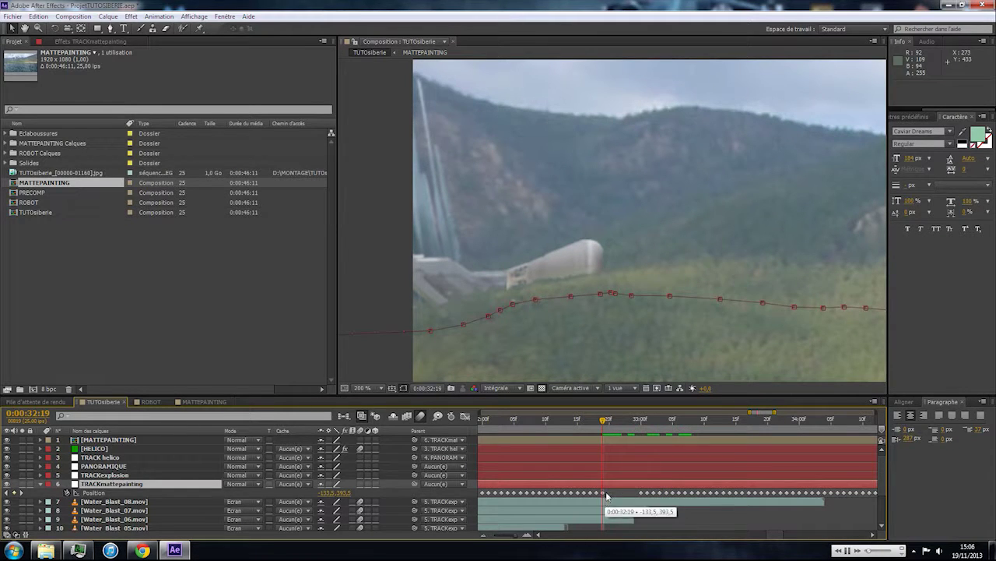
pyautogui.press('Down')
pyautogui.press('Down')
pyautogui.press('Down')
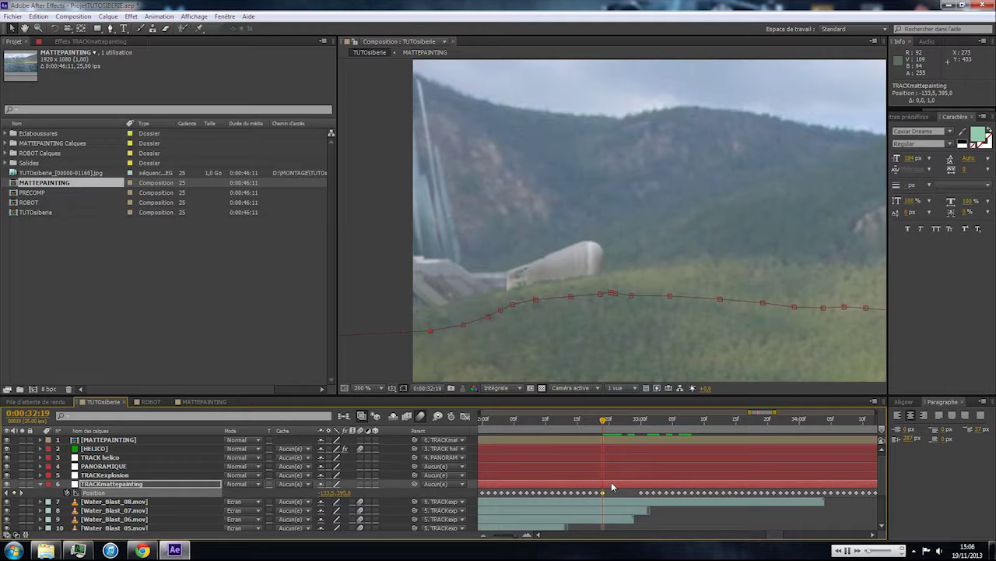
pyautogui.press('Down')
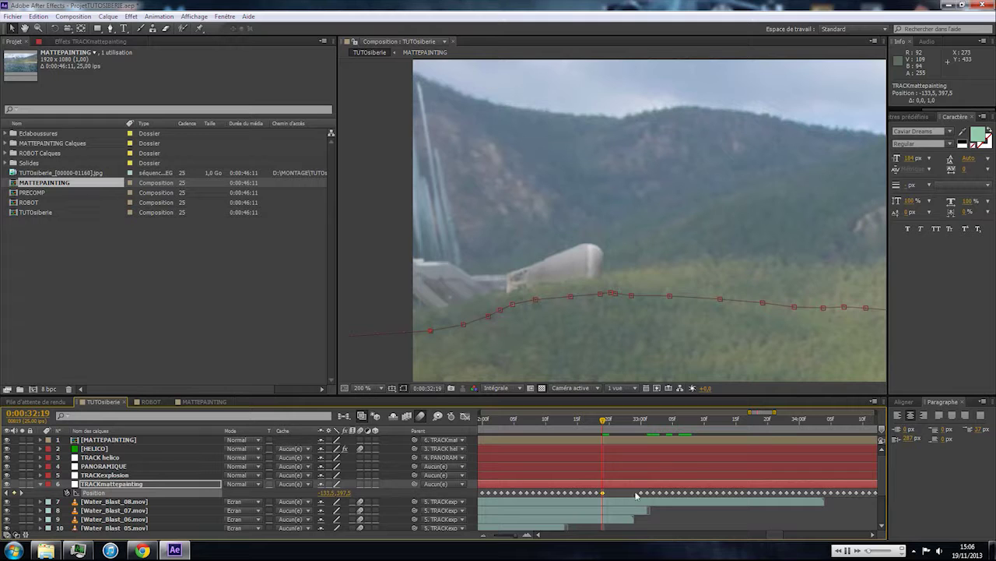
# Add a TRACKmattepainting Position keyframe at 0:00:32:22, lowered to -58.6, 394.4.
pyautogui.click(642, 422)
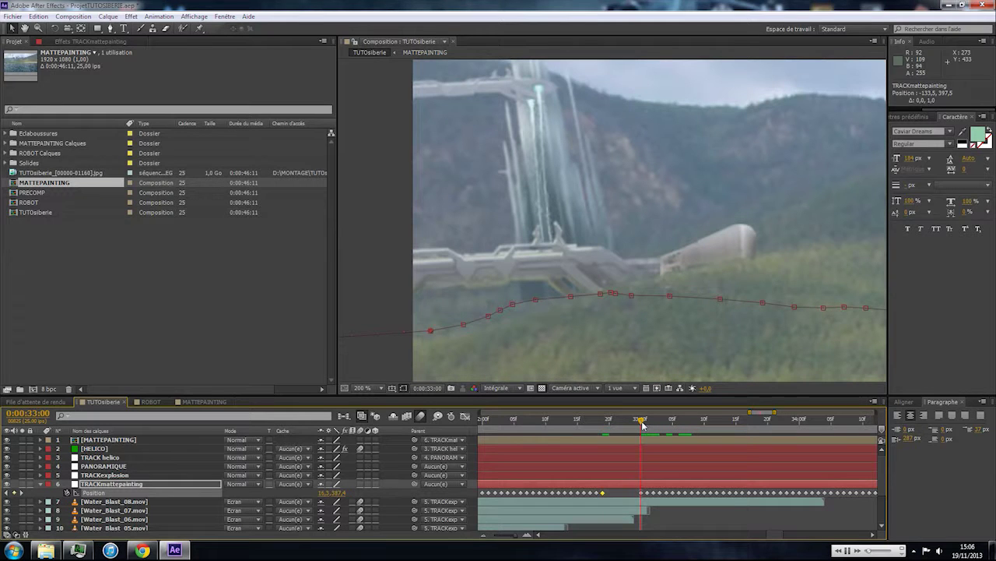
pyautogui.moveTo(643, 425); pyautogui.dragTo(622, 427)
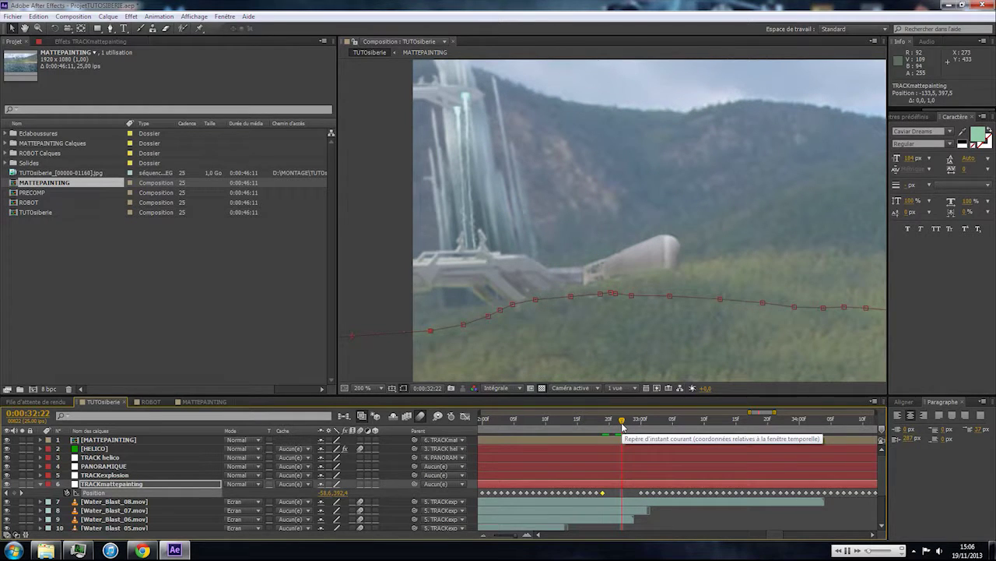
pyautogui.hotkey('alt', 'shift', 'p')
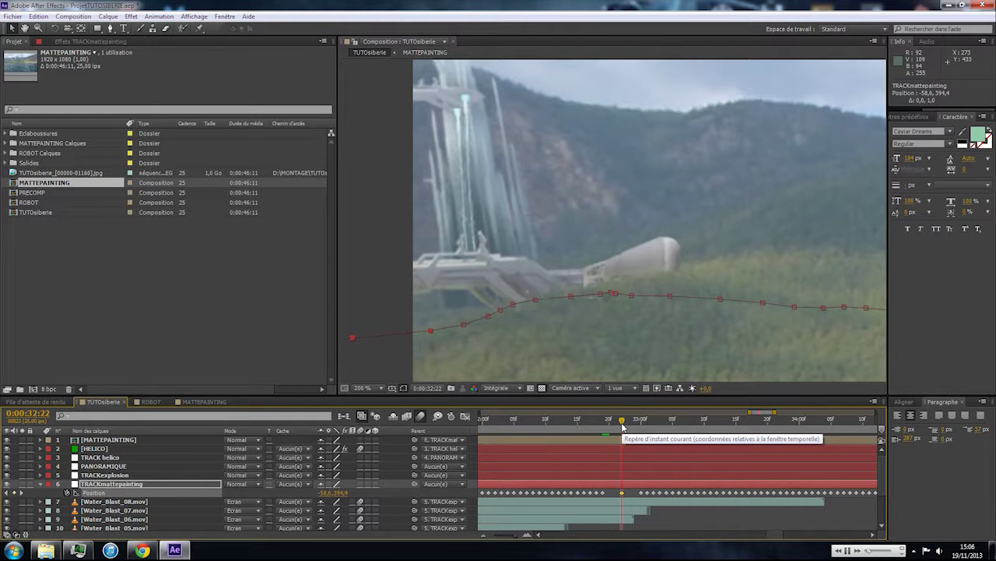
# Add a TRACKmattepainting Position keyframe at 0:00:32:24, lowered to -8.7, 391.2.
pyautogui.press('pageup')
pyautogui.press('pageup')
pyautogui.press('pagedown')
pyautogui.press('pagedown')
pyautogui.press('pagedown')
pyautogui.press('pagedown')
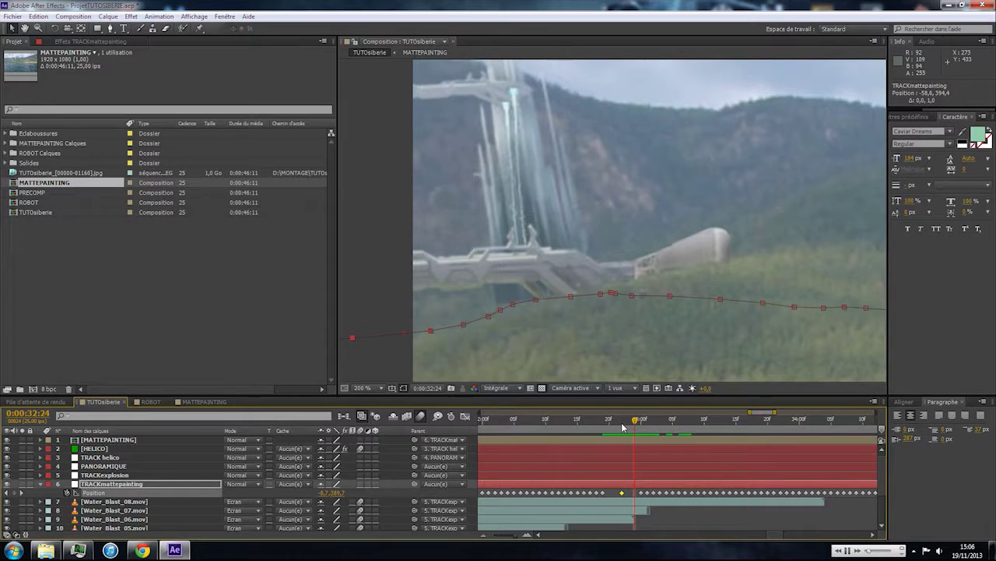
pyautogui.press('Down')
pyautogui.press('Down')
pyautogui.press('Down')
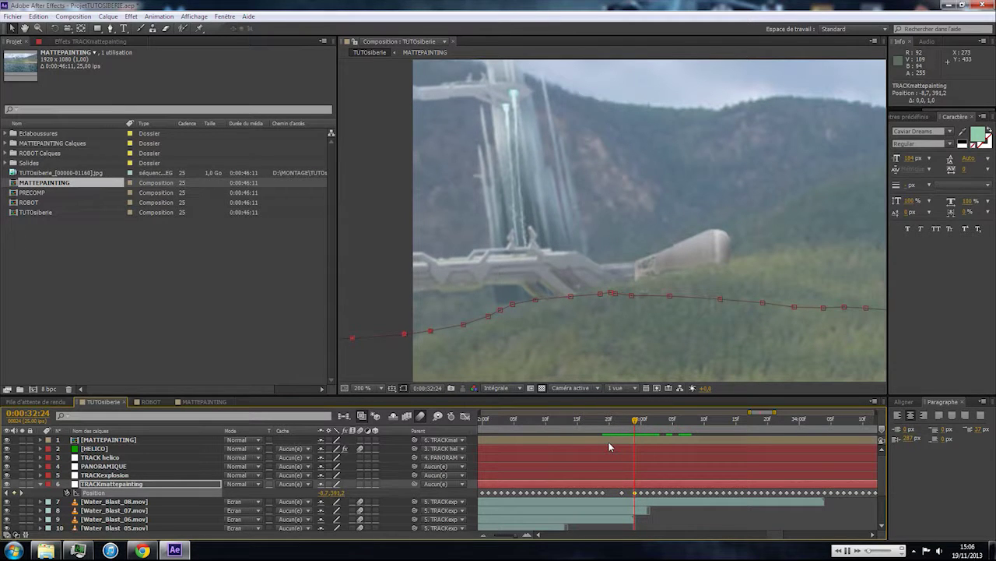
# Add a TRACKmattepainting Position keyframe at 0:00:32:20 with the position -108.5, 395.0.
pyautogui.click(611, 427)
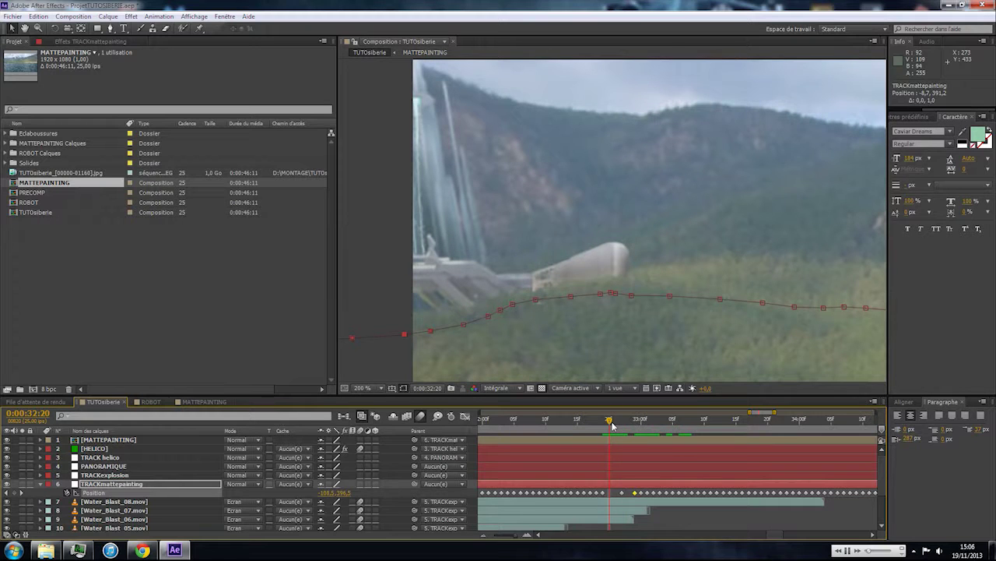
pyautogui.hotkey('ctrl', 'v')
pyautogui.press('pagedown')
pyautogui.press('pagedown')
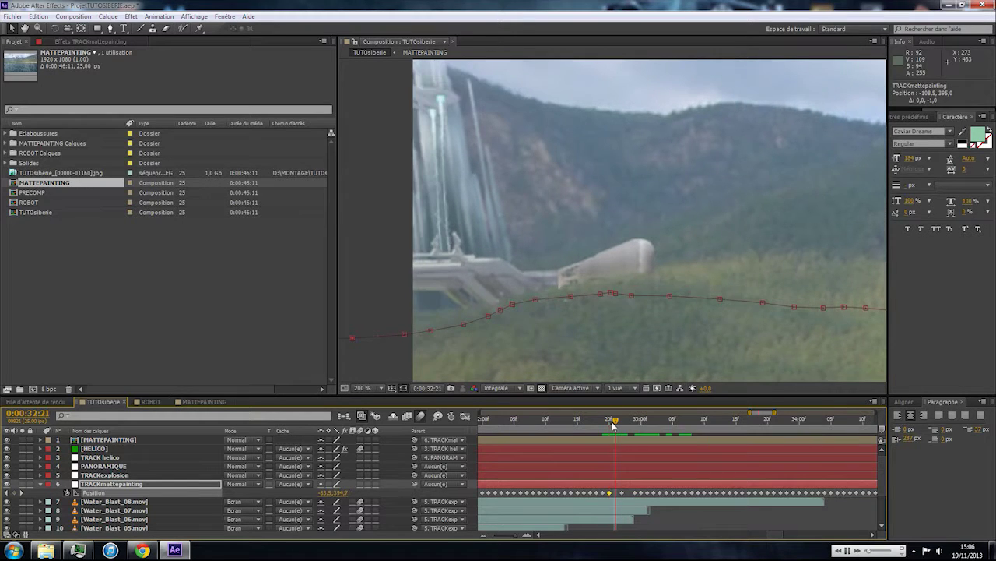
# Delete the TRACKmattepainting Position keyframes from 0:00:32:15 to 0:00:32:19.
pyautogui.scroll(-2, 653, 335)
pyautogui.press('pageup')
pyautogui.press('pageup')
pyautogui.press('pageup')
pyautogui.press('pageup')
pyautogui.press('pageup')
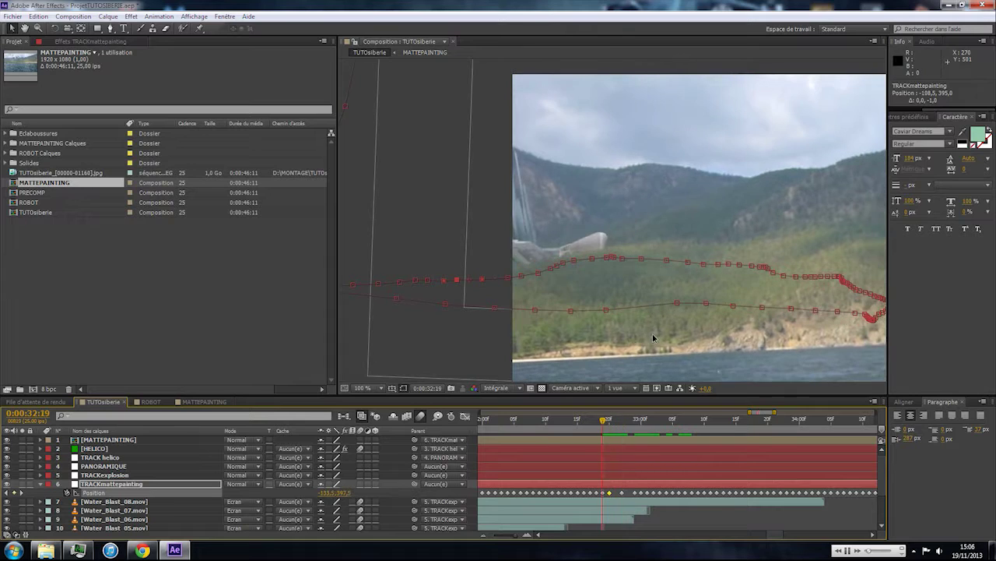
pyautogui.press('pageup')
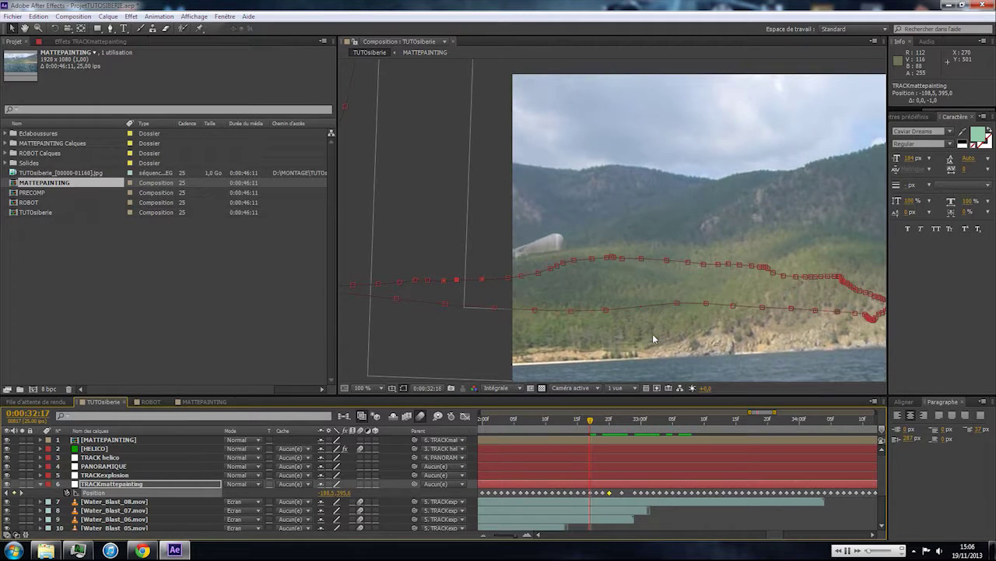
pyautogui.click(602, 492)
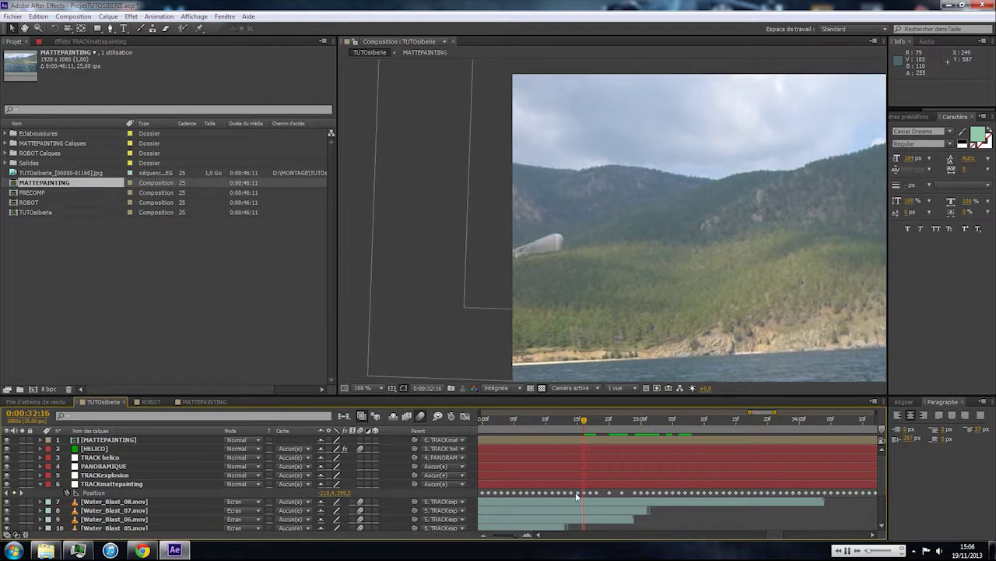
pyautogui.click(596, 492)
pyautogui.press('Delete')
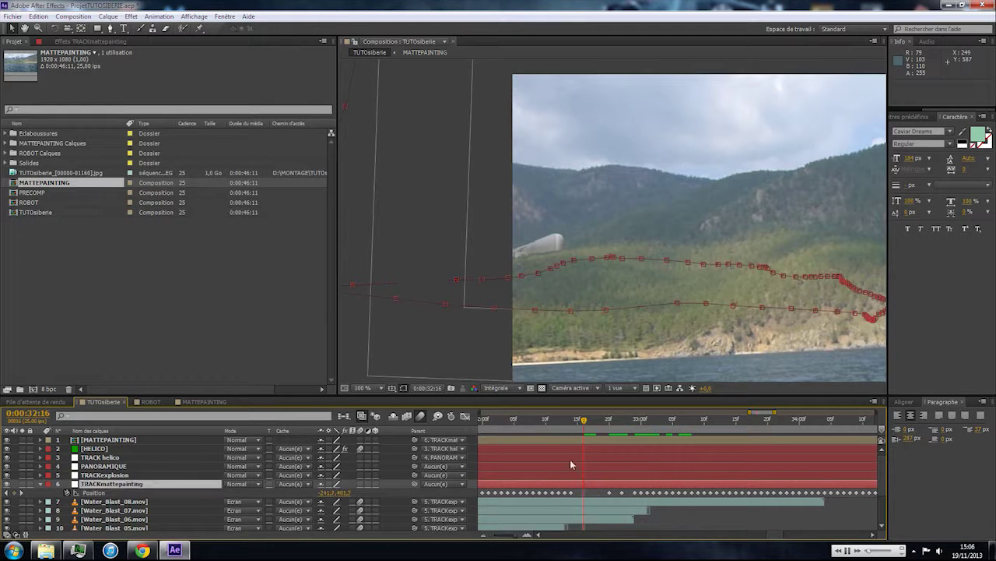
# Move the TRACKmattepainting Position keyframe at 0:00:32:14 to -288.3, 406.1.
pyautogui.click(571, 419)
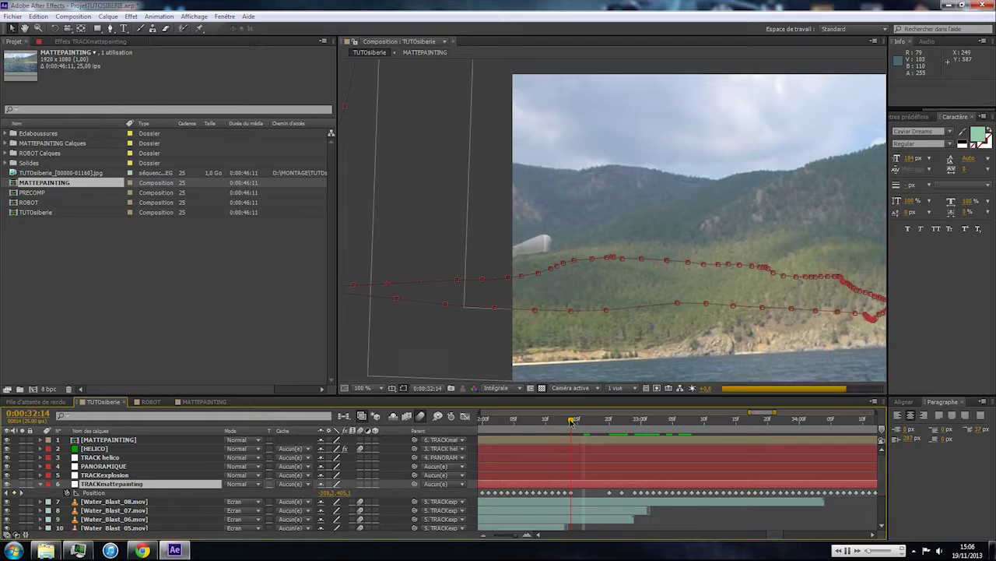
pyautogui.press('Down')
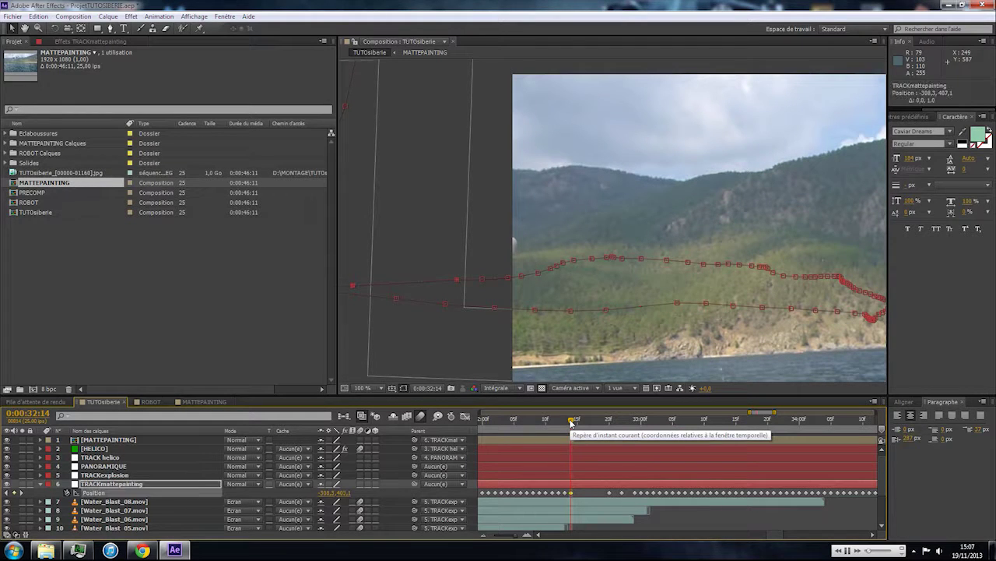
pyautogui.hotkey('shift', 'Right')
pyautogui.hotkey('shift', 'Right')
pyautogui.hotkey('shift', 'Right')
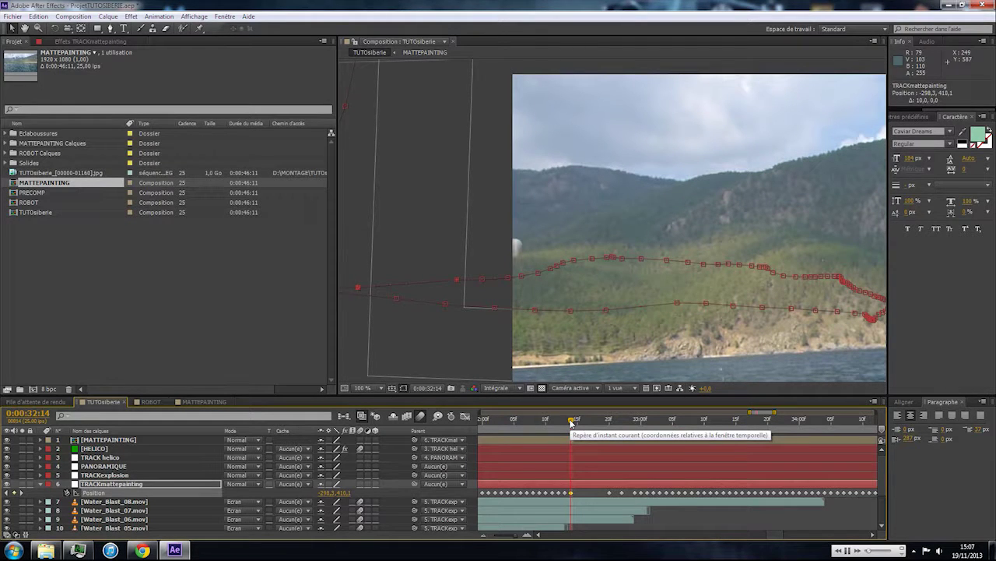
pyautogui.hotkey('shift', 'Left')
pyautogui.press('Up')
pyautogui.press('Up')
pyautogui.press('Up')
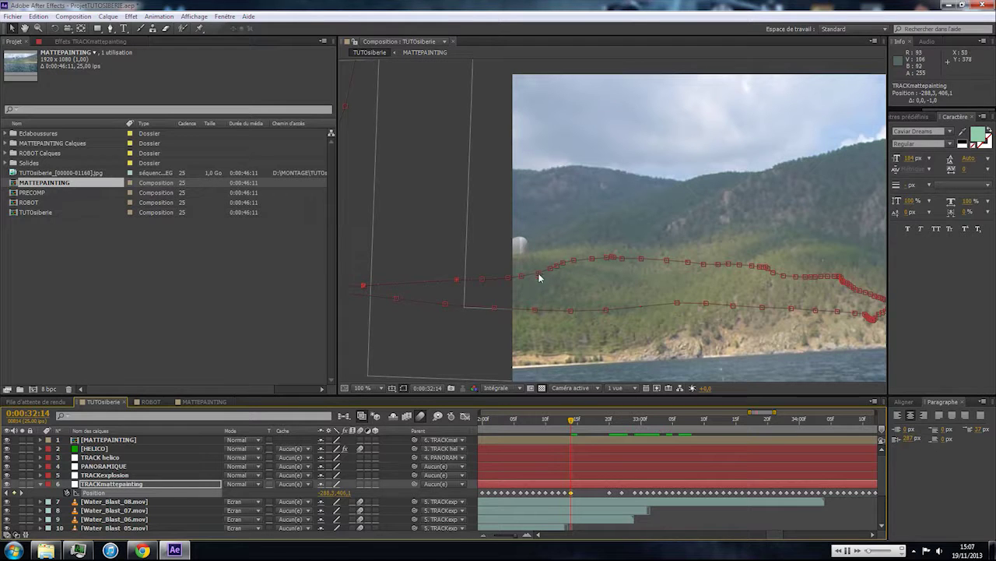
# Check the frames from 0:00:32:19 back to 0:00:32:14 and shift TRACKmattepainting sideways to -273.3, 406.1 at 0:00:32:14.
pyautogui.click(608, 420)
pyautogui.scroll(1, 592, 317)
pyautogui.press('pageup')
pyautogui.press('pageup')
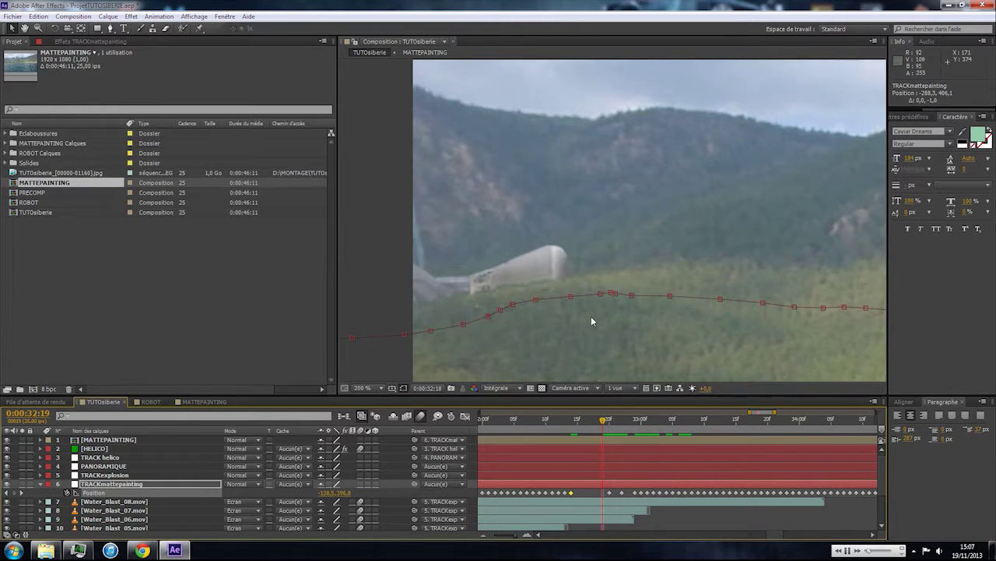
pyautogui.press('pageup')
pyautogui.press('pageup')
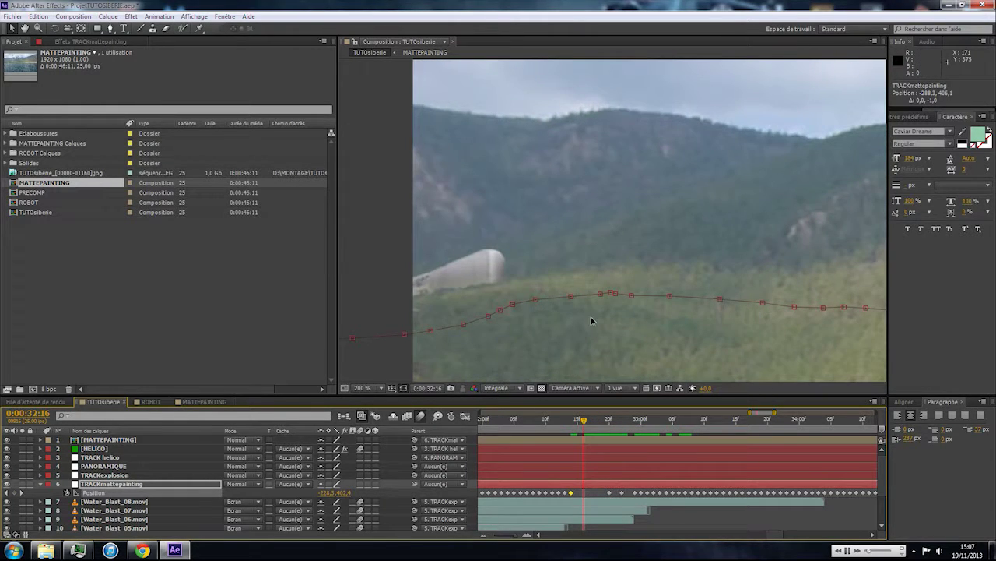
pyautogui.press('pageup')
pyautogui.press('pageup')
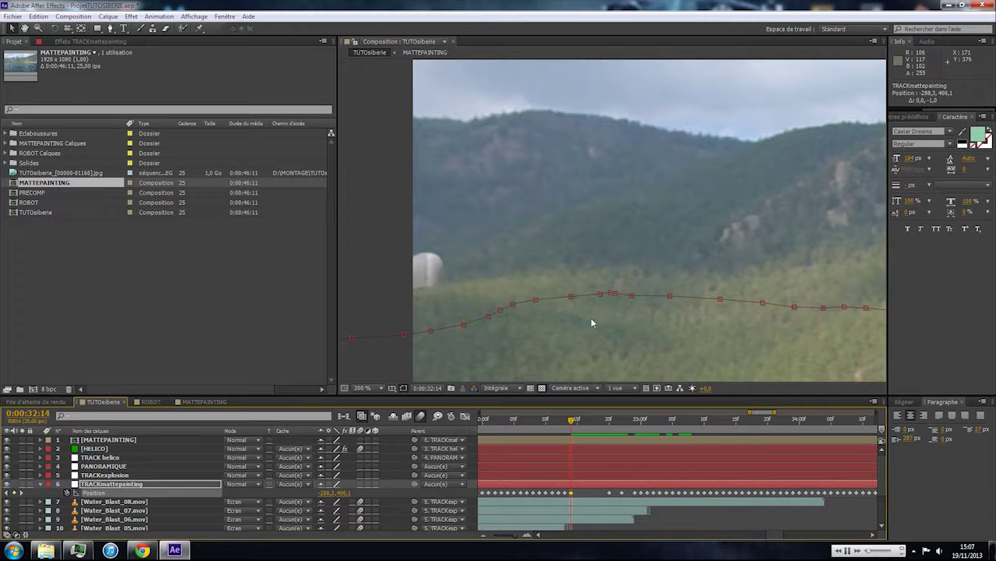
pyautogui.hotkey('shift', 'Right')
pyautogui.hotkey('shift', 'Right')
pyautogui.hotkey('shift', 'Right')
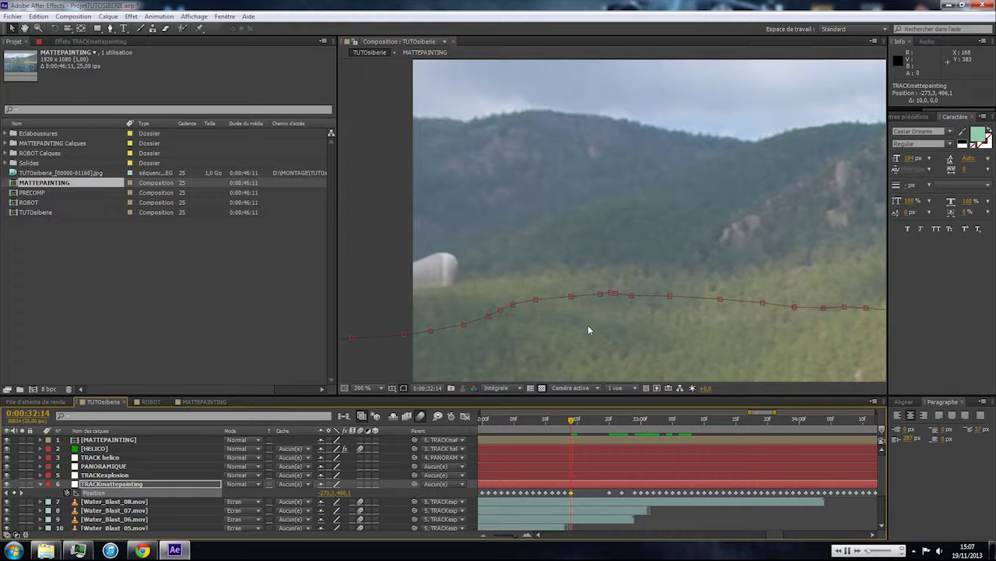
# Add a TRACKmattepainting Position keyframe at 0:00:32:17, adjusted to -184.9, 400.5.
pyautogui.press('pagedown')
pyautogui.press('pagedown')
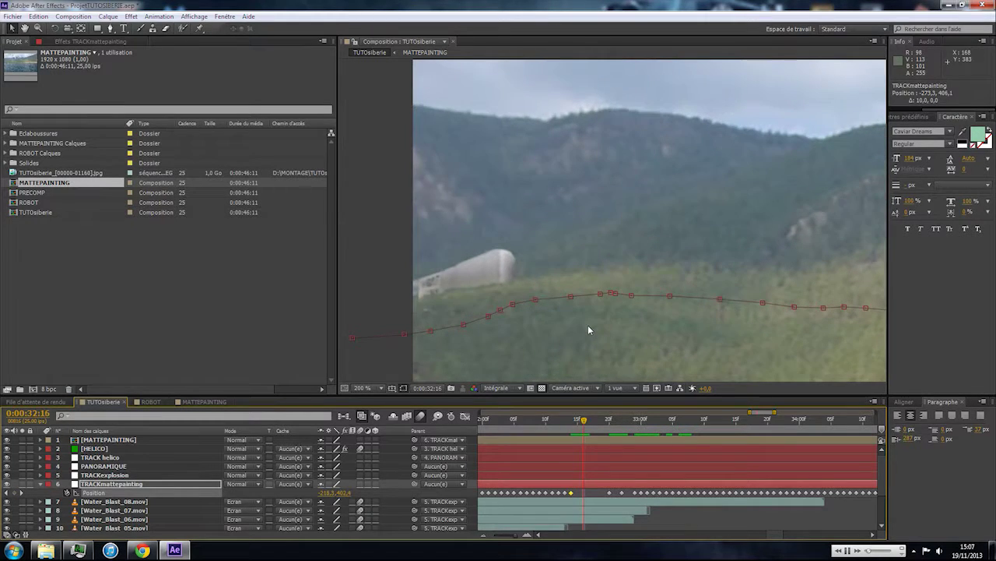
pyautogui.press('pagedown')
pyautogui.hotkey('shift', 'Right')
pyautogui.hotkey('shift', 'Up')
pyautogui.press('Down')
pyautogui.press('Down')
pyautogui.press('Down')
pyautogui.press('Down')
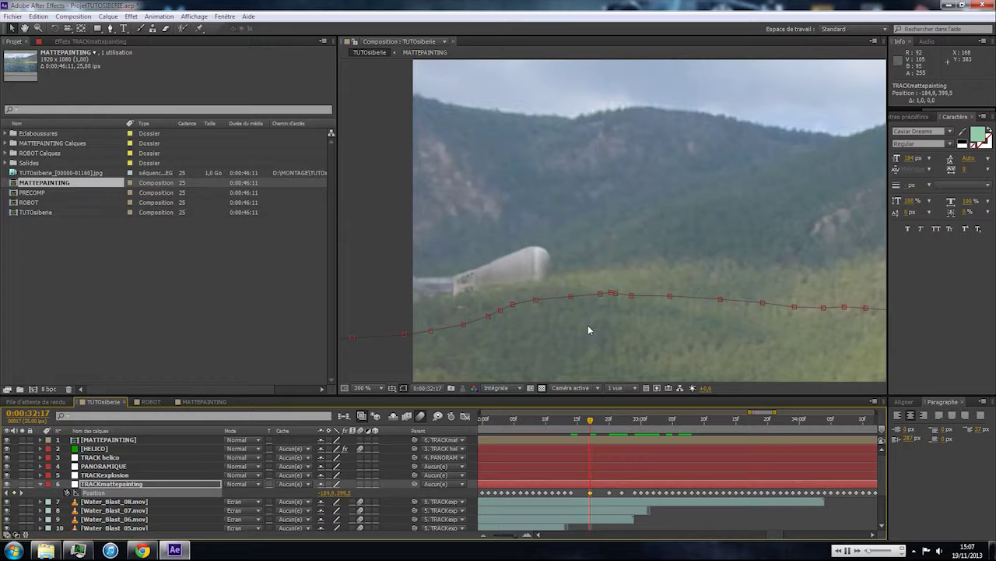
# Add a TRACKmattepainting Position keyframe at 0:00:32:19, lowered to -134.0, 398.3.
pyautogui.press('pagedown')
pyautogui.press('pagedown')
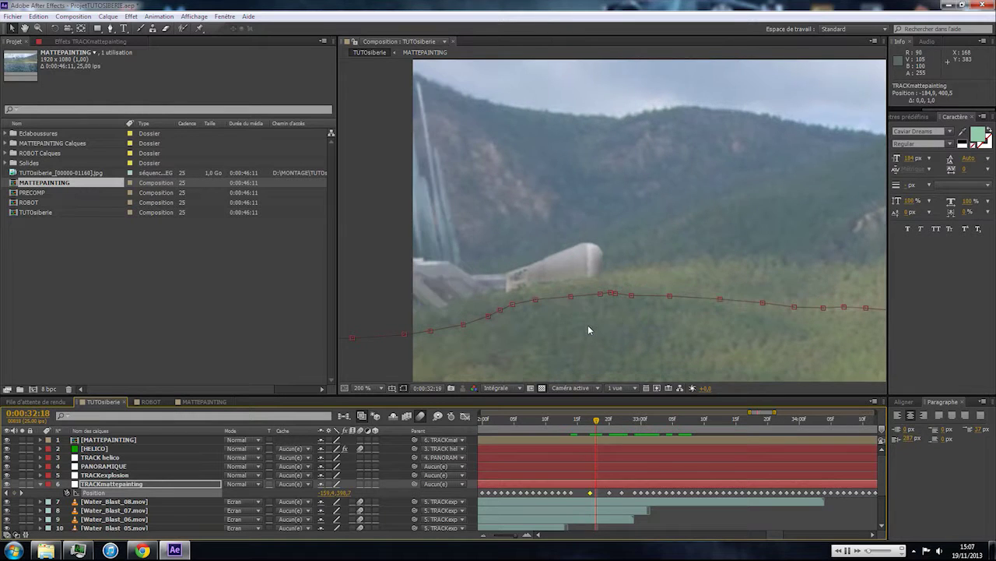
pyautogui.press('Down')
pyautogui.press('Down')
pyautogui.press('Down')
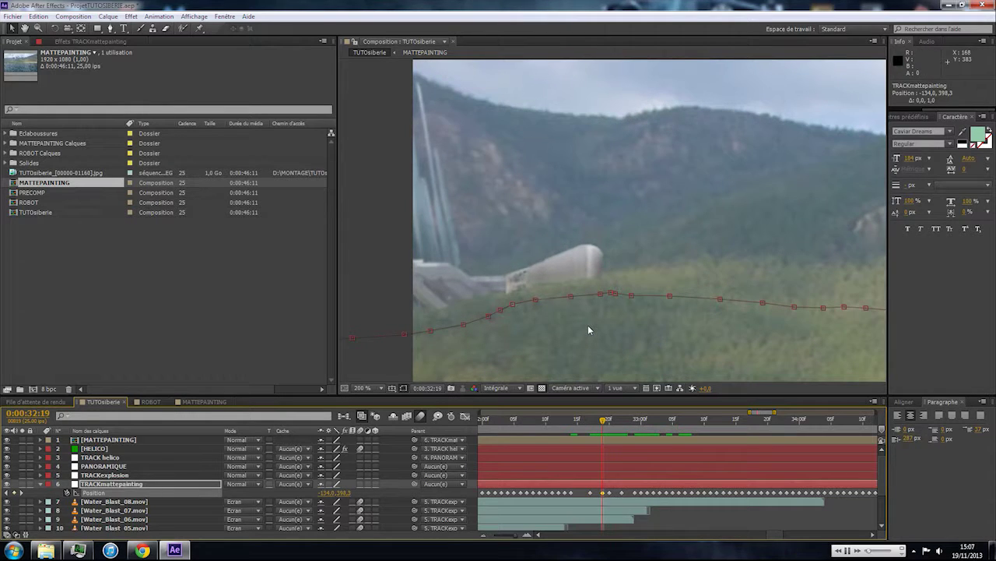
# Check the neighbouring frames and add a TRACKmattepainting Position keyframe at 0:00:32:15, moved to -240.8, 407.2.
pyautogui.press('pagedown')
pyautogui.press('pageup')
pyautogui.press('pageup')
pyautogui.press('pageup')
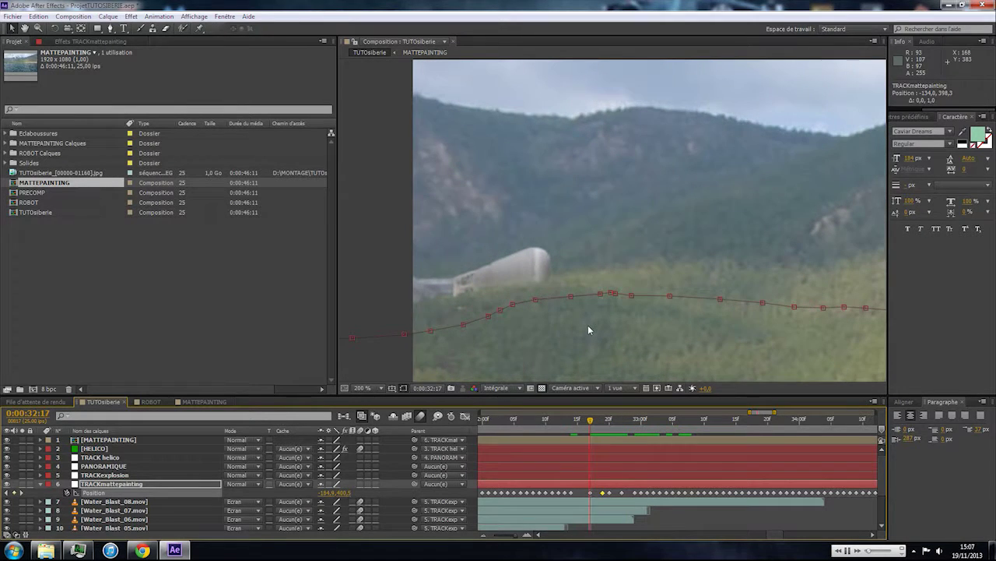
pyautogui.press('pageup')
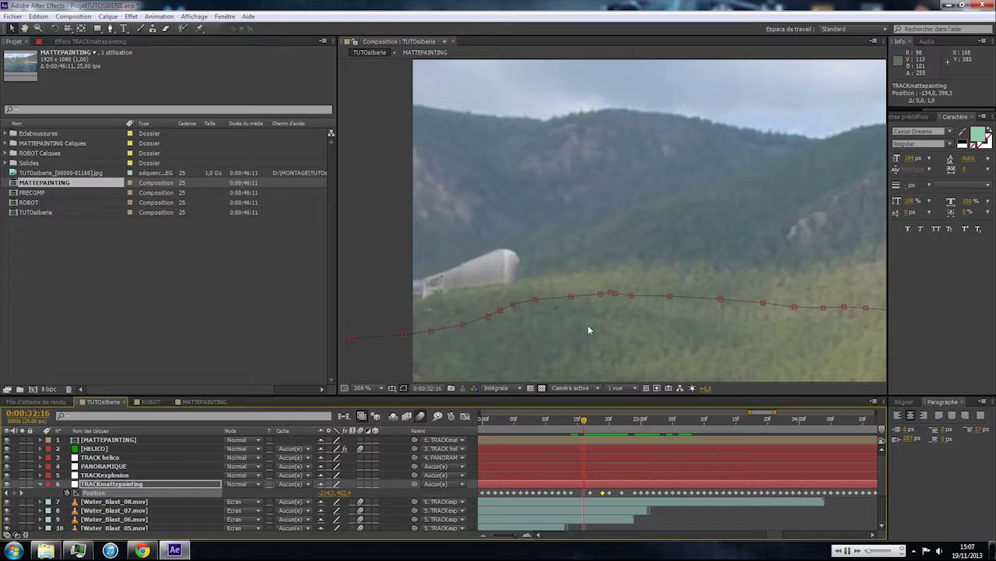
pyautogui.press('pageup')
pyautogui.press('Right')
pyautogui.press('Right')
pyautogui.press('Right')
pyautogui.press('Right')
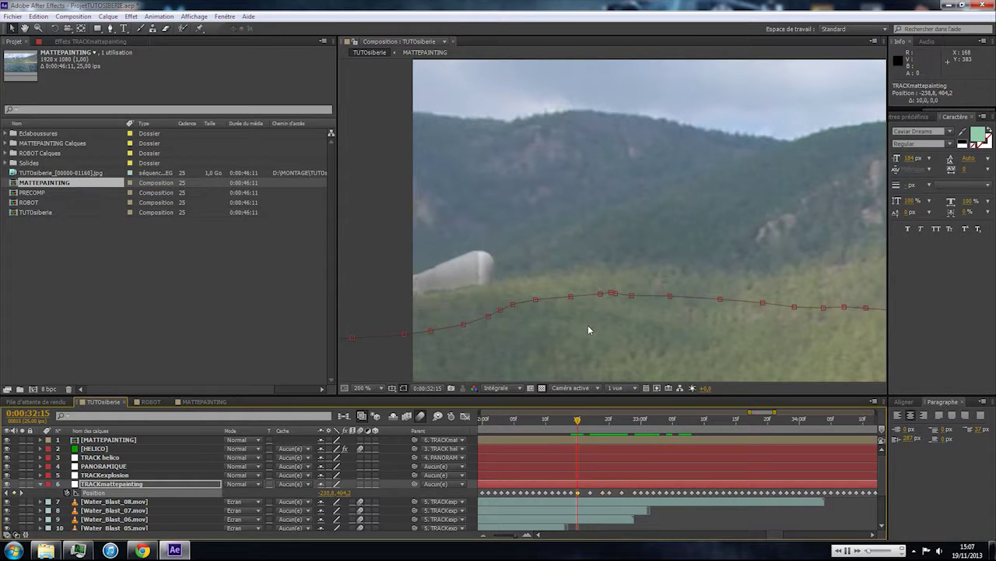
pyautogui.press('Down')
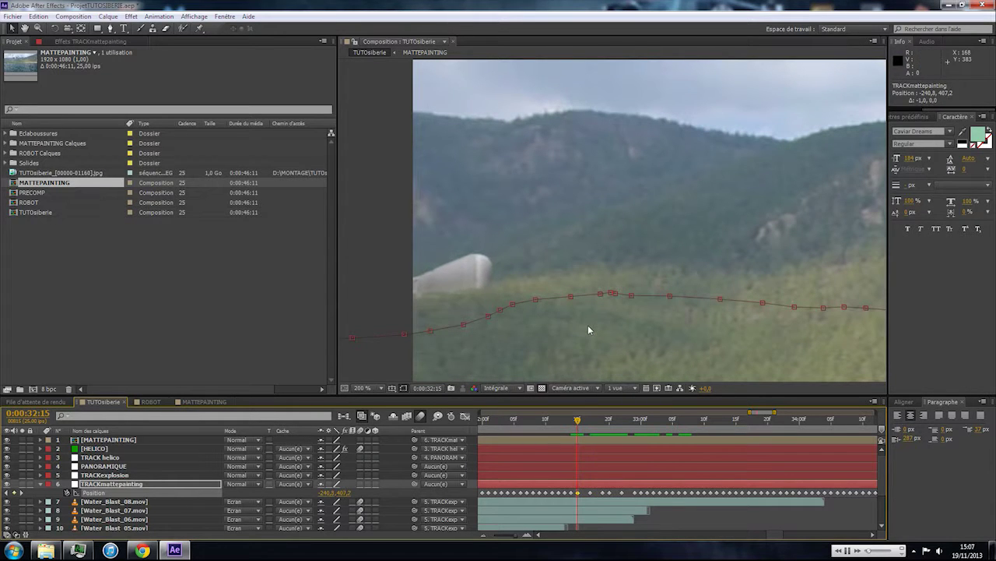
# Add a TRACKmattepainting Position keyframe at 0:00:32:16 with the position -210.3, 403.9 and compare it with adjacent frames.
pyautogui.press('pagedown')
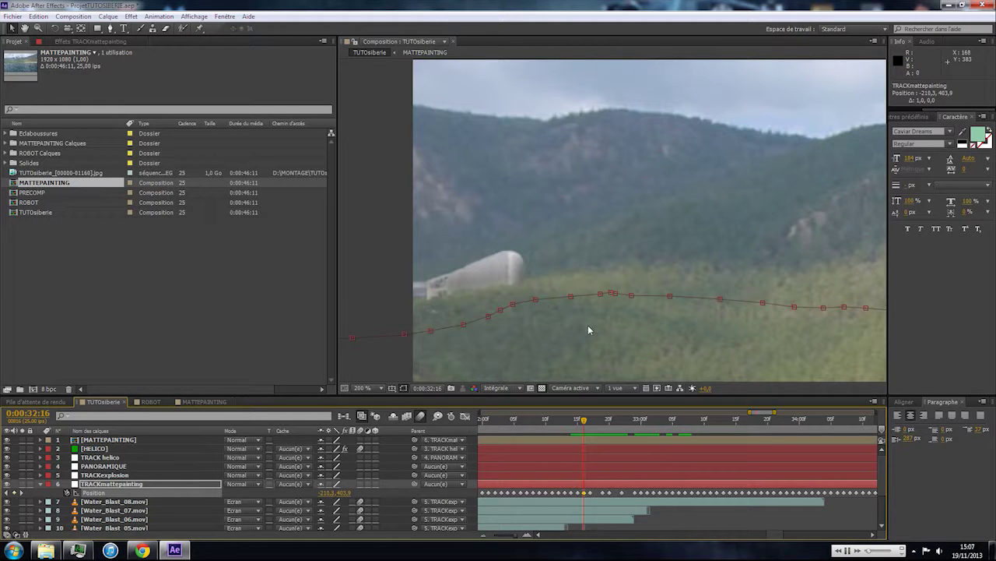
pyautogui.press('pageup')
pyautogui.press('pagedown')
pyautogui.press('pagedown')
pyautogui.press('pagedown')
# Readjust the TRACKmattepainting Position keyframe at 0:00:32:14 to -283.3, 408.1, comparing it with the frame after it.
pyautogui.press('pageup')
pyautogui.press('pageup')
pyautogui.press('pageup')
pyautogui.press('pageup')
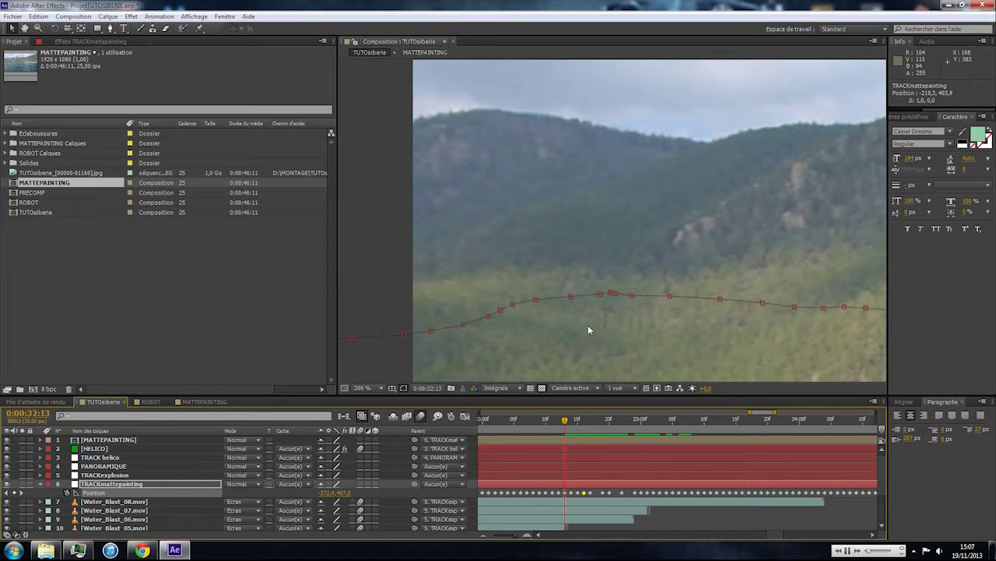
pyautogui.hotkey('shift', 'Left')
pyautogui.hotkey('shift', 'Left')
pyautogui.hotkey('shift', 'Left')
pyautogui.hotkey('shift', 'Down')
pyautogui.press('pagedown')
pyautogui.press('pageup')
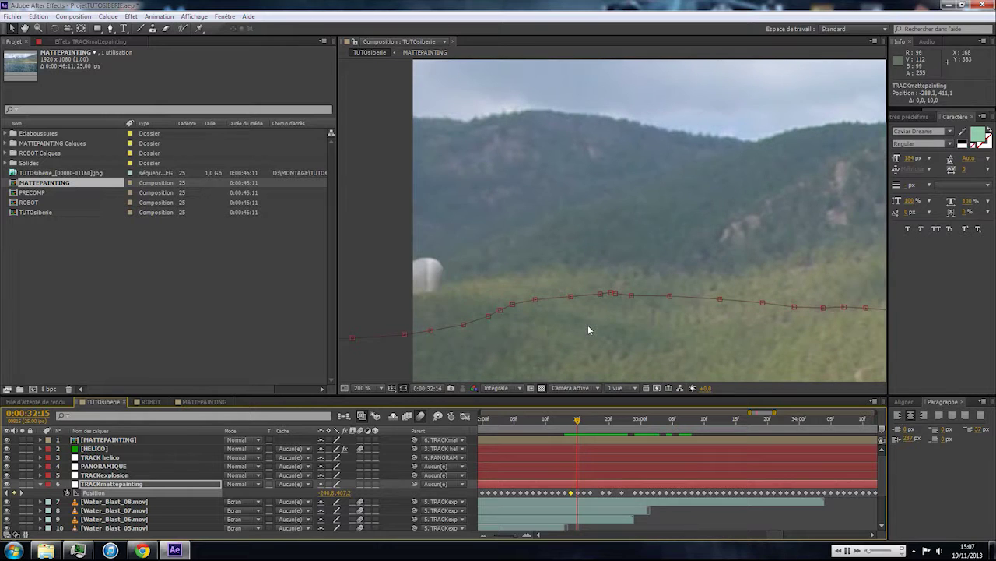
pyautogui.press('pagedown')
pyautogui.press('pageup')
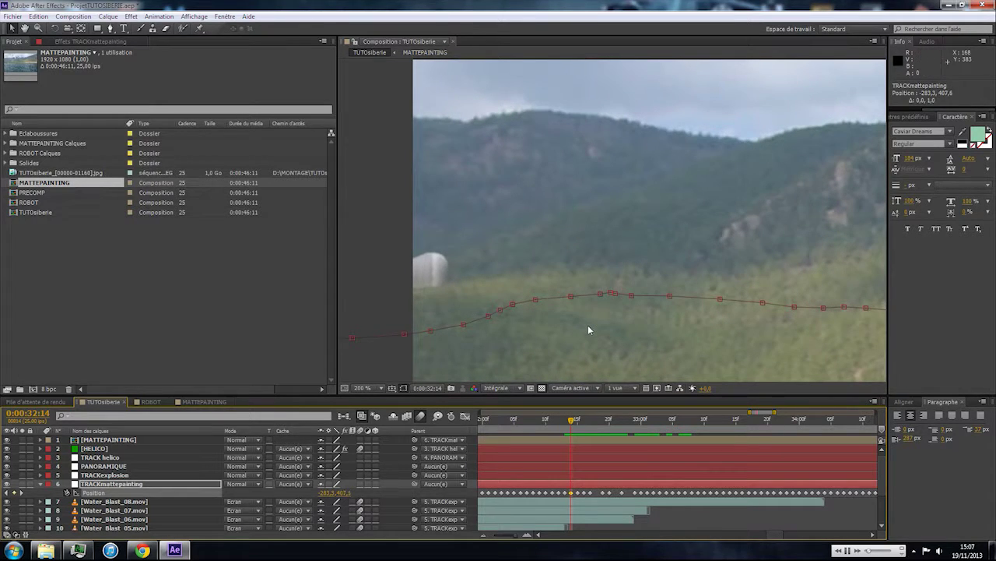
pyautogui.press('pagedown')
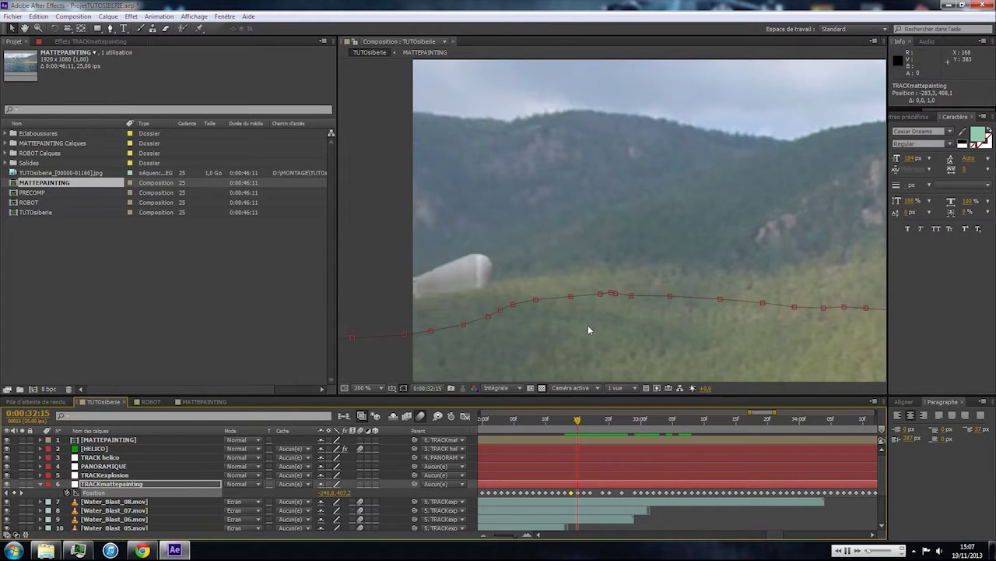
pyautogui.press('pageup')
# Trim the start of the MATTEPAINTING layer to 0:00:32:13, with the timeline showing the whole composition.
pyautogui.press('pageup')
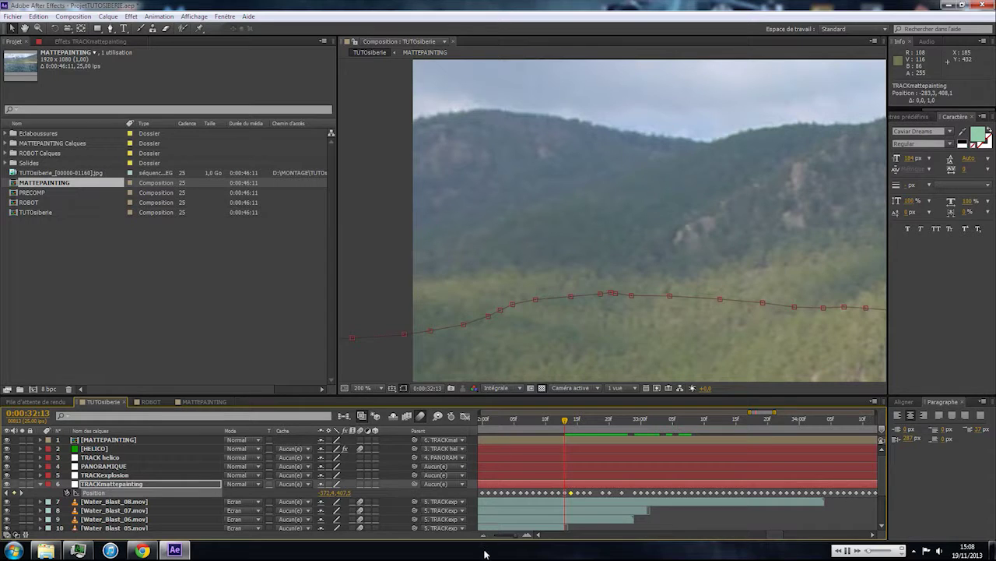
pyautogui.moveTo(500, 535); pyautogui.dragTo(484, 536)
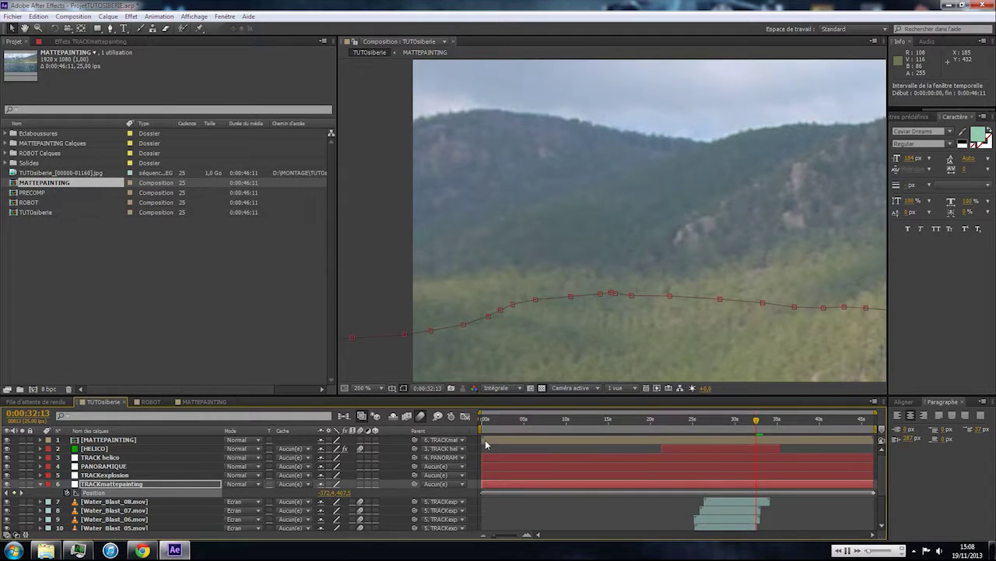
pyautogui.moveTo(485, 439); pyautogui.dragTo(756, 441)
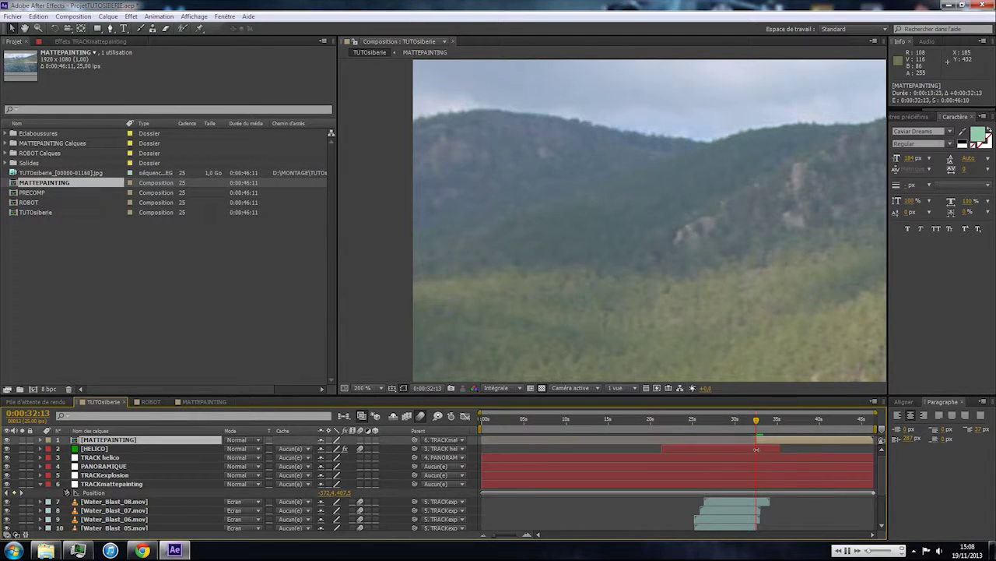
# Preview the TUTOsiberie composition from 0:00:32:13 to check how the structure follows the footage.
pyautogui.scroll(-3, 688, 333)
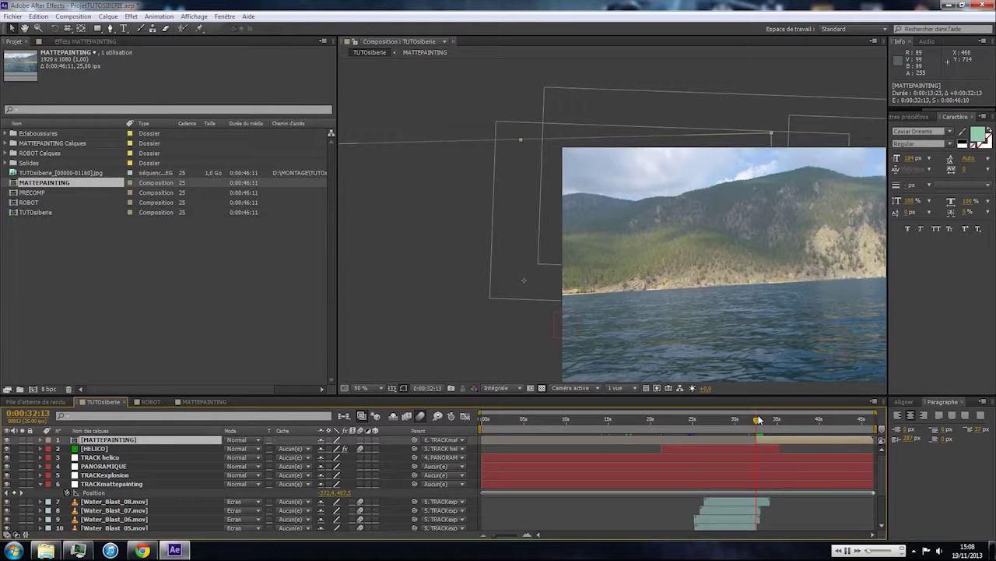
pyautogui.press('space')
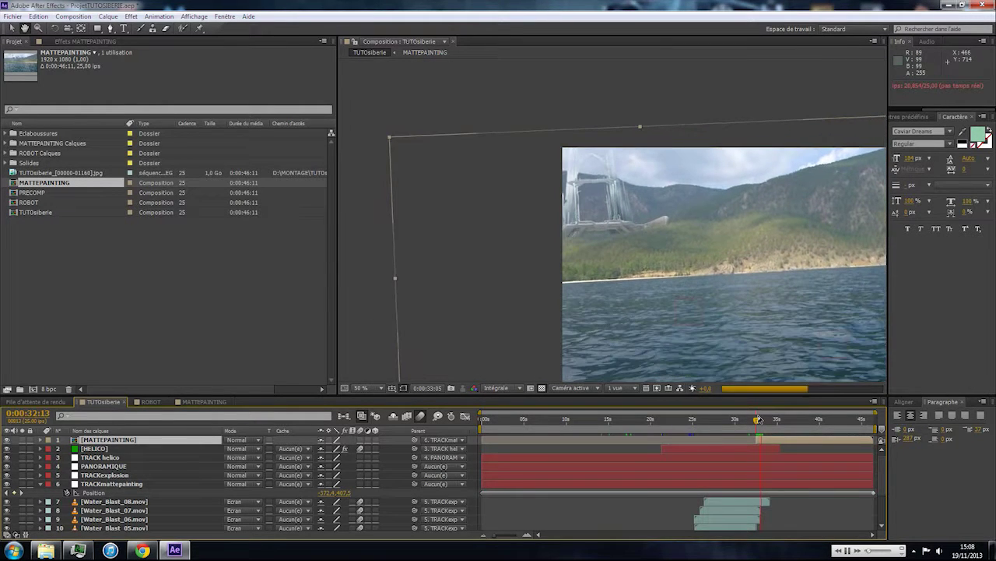
pyautogui.scroll(-1, 667, 373)
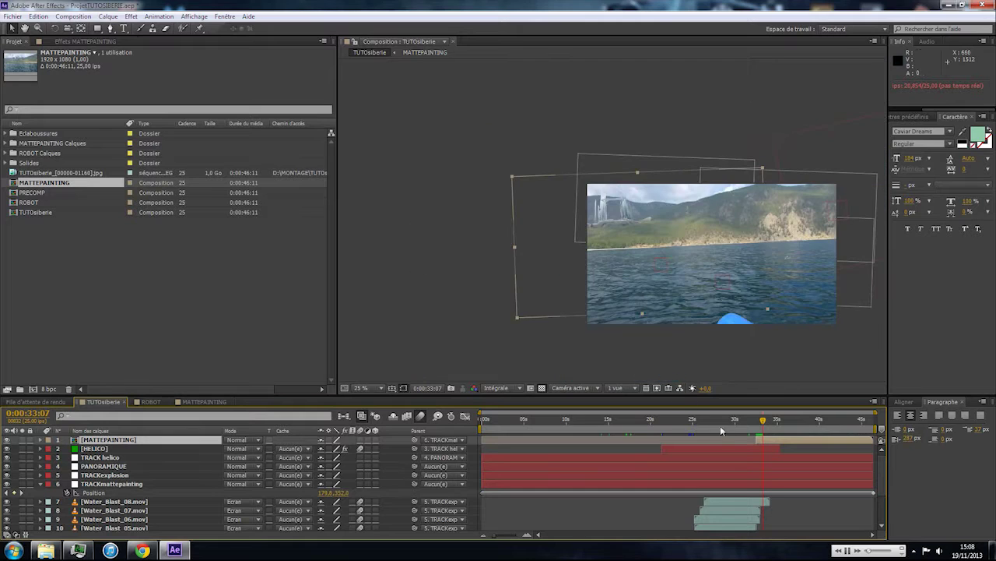
# Trim the end of the MATTEPAINTING layer to 0:00:38:16 in the TUTOsiberie composition.
pyautogui.click(800, 421)
pyautogui.moveTo(800, 420); pyautogui.dragTo(807, 422)
pyautogui.moveTo(810, 422); pyautogui.dragTo(808, 425)
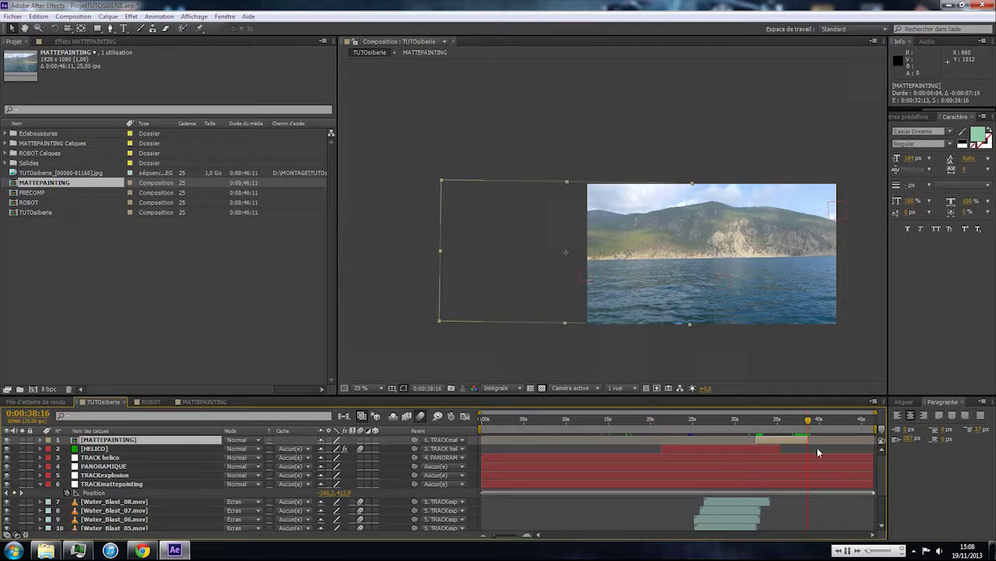
pyautogui.click(817, 449)
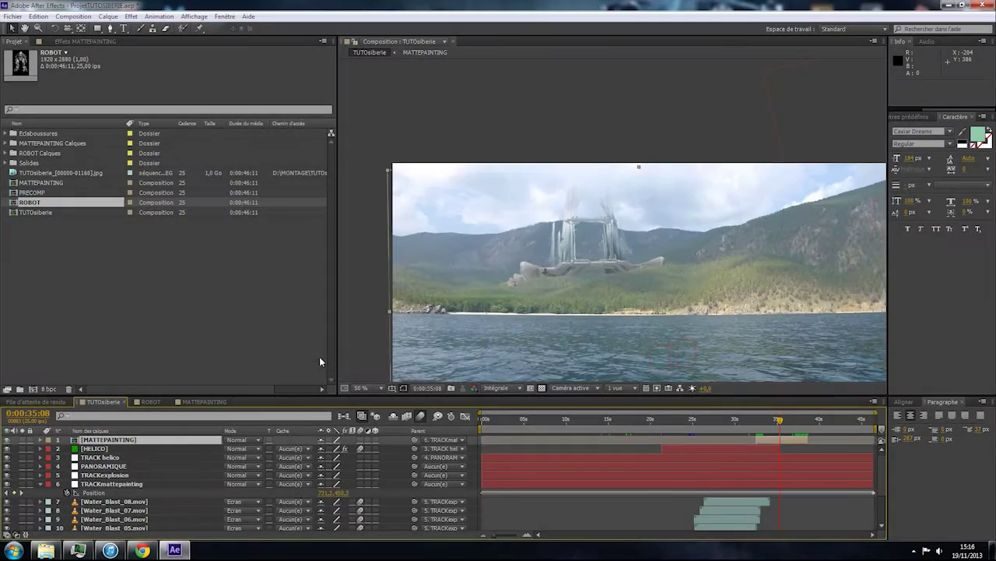
# Add ROBOT to the MATTEPAINTING composition between pontBAS and Structure, then scale it down and position it between the structure's towers.
pyautogui.doubleClick(120, 441)
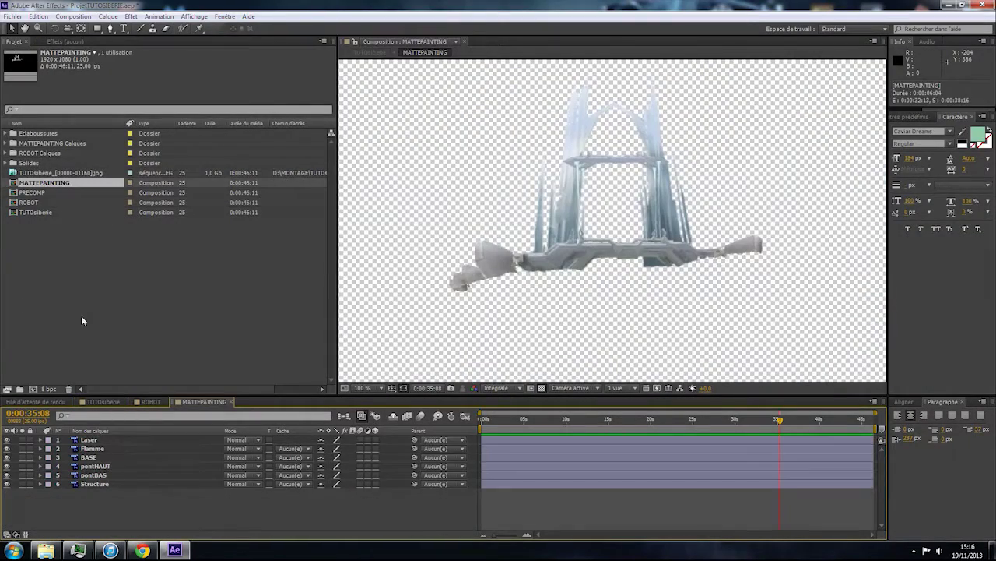
pyautogui.click(28, 203)
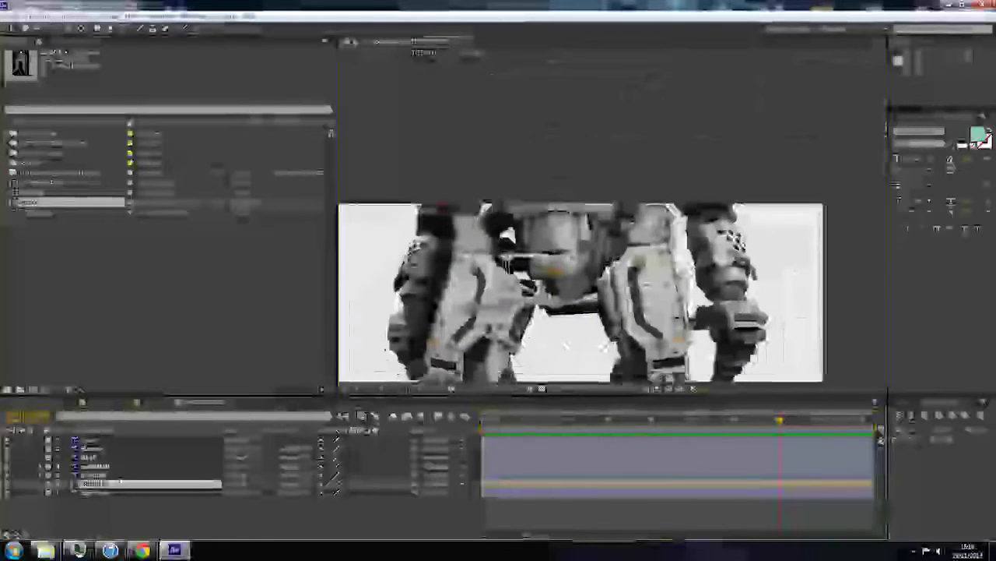
pyautogui.scroll(-2, 724, 71)
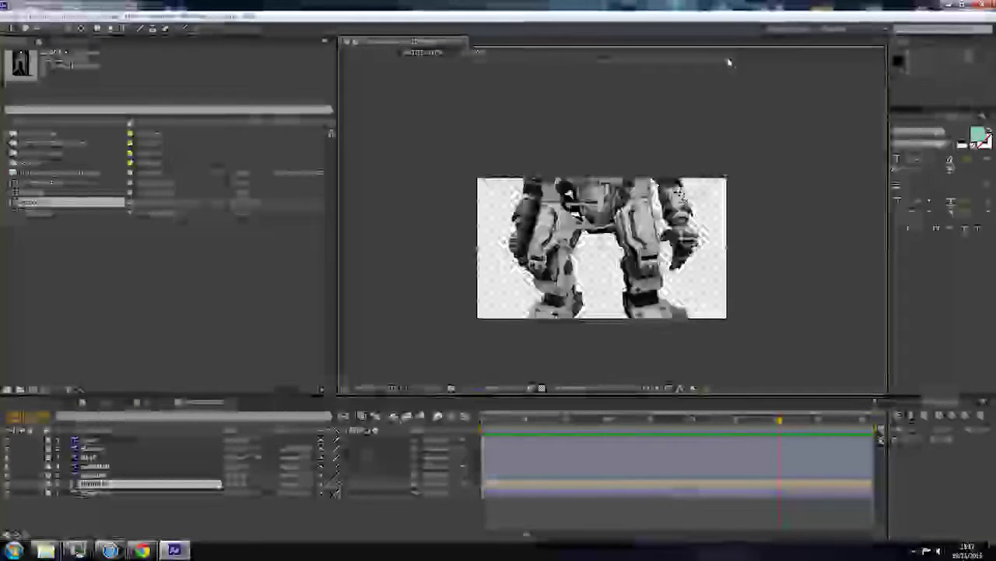
pyautogui.moveTo(727, 64); pyautogui.dragTo(629, 204)
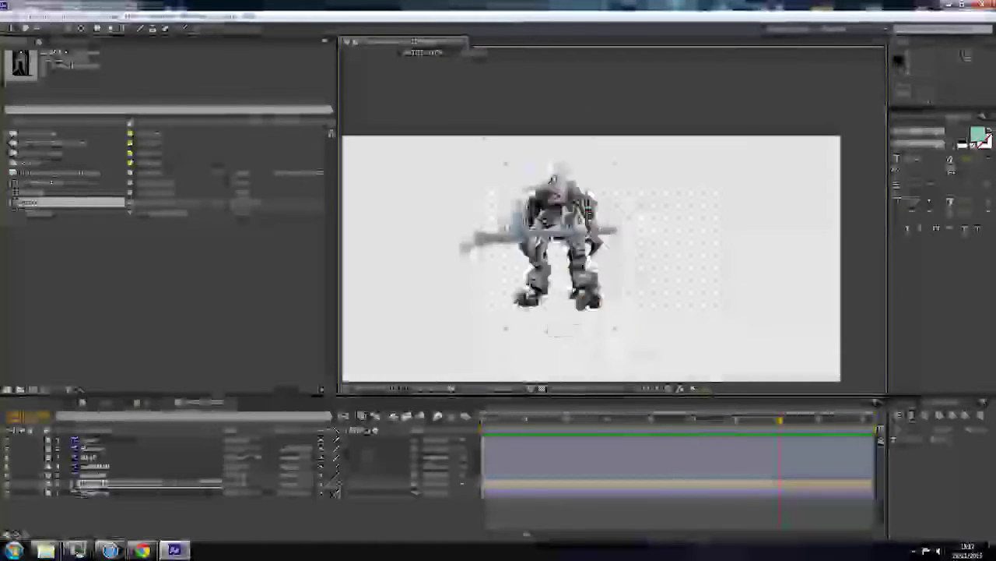
pyautogui.moveTo(536, 187); pyautogui.dragTo(543, 198)
pyautogui.scroll(1, 613, 218)
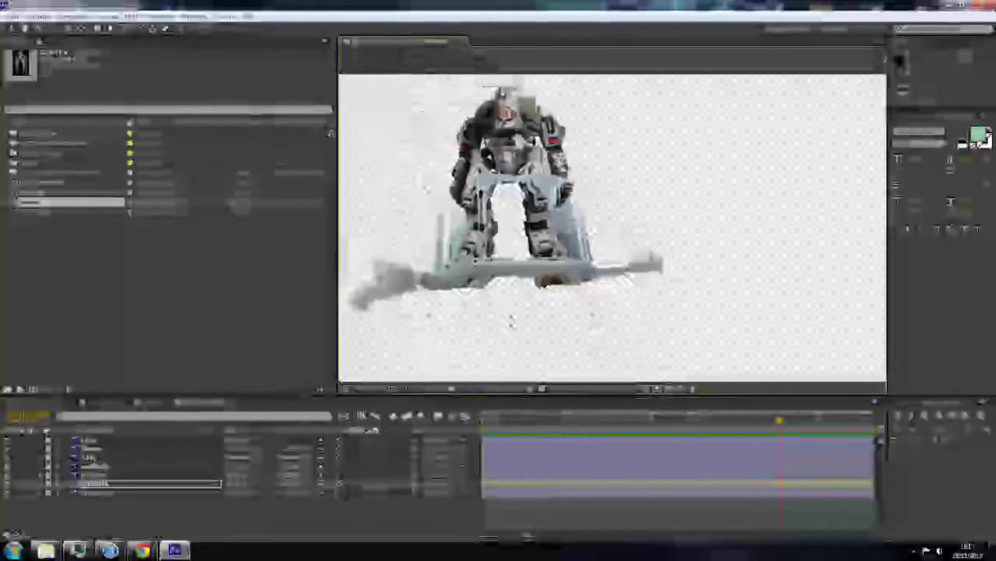
# Lower the ROBOT layer slightly so its feet reach below the structure's base and flip it horizontally.
pyautogui.press('p')
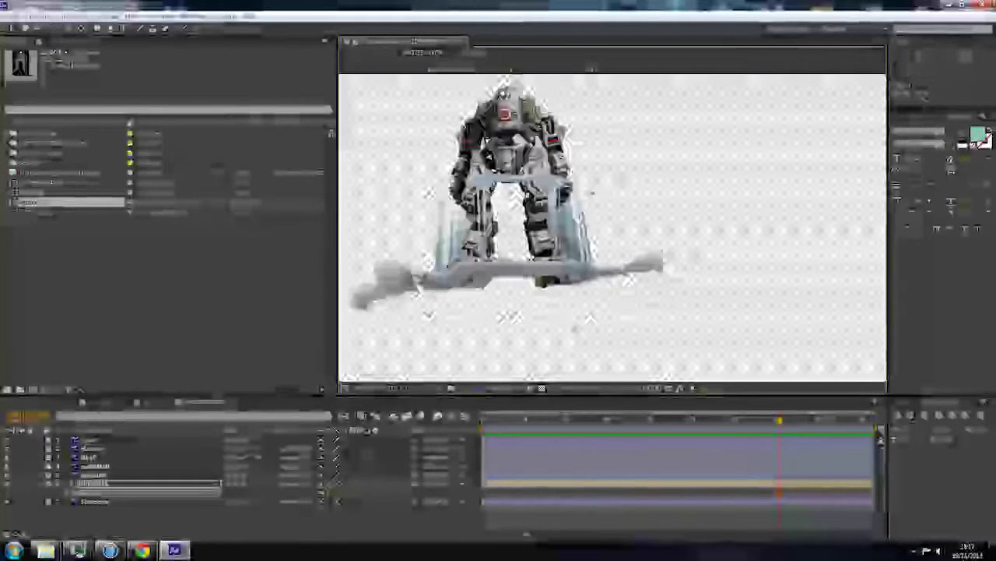
pyautogui.hotkey('shift', 'Down')
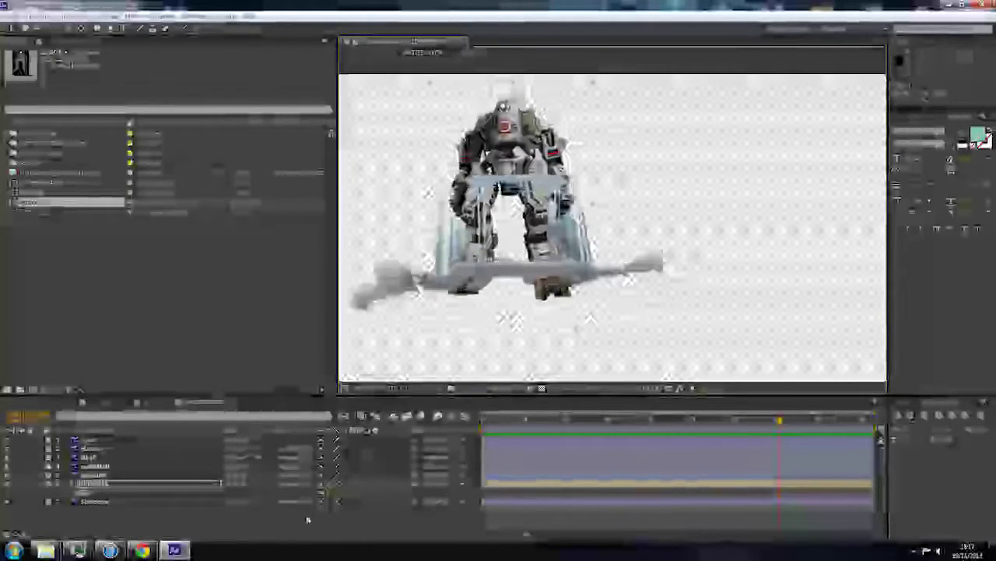
pyautogui.rightClick(320, 495)
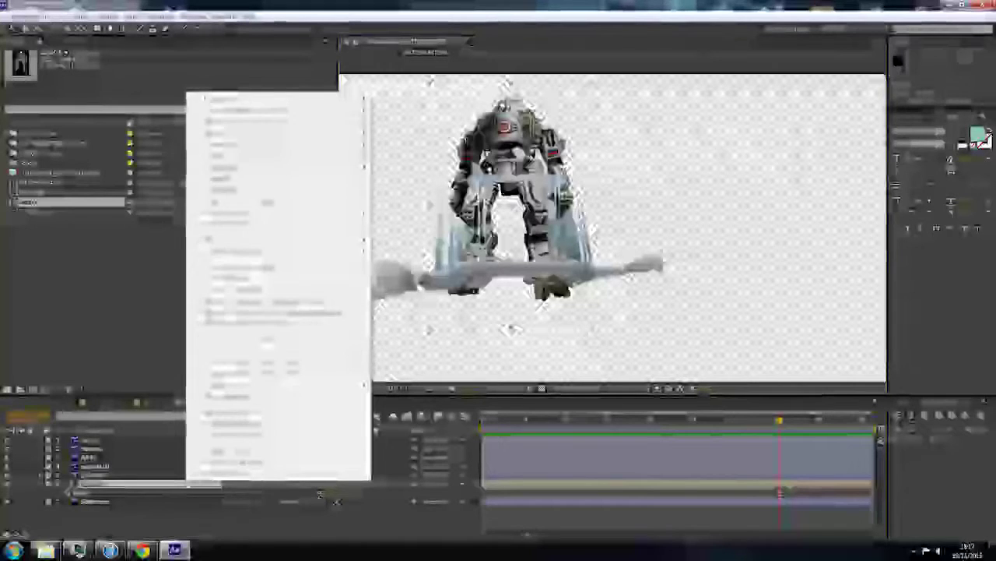
pyautogui.moveTo(272, 144)
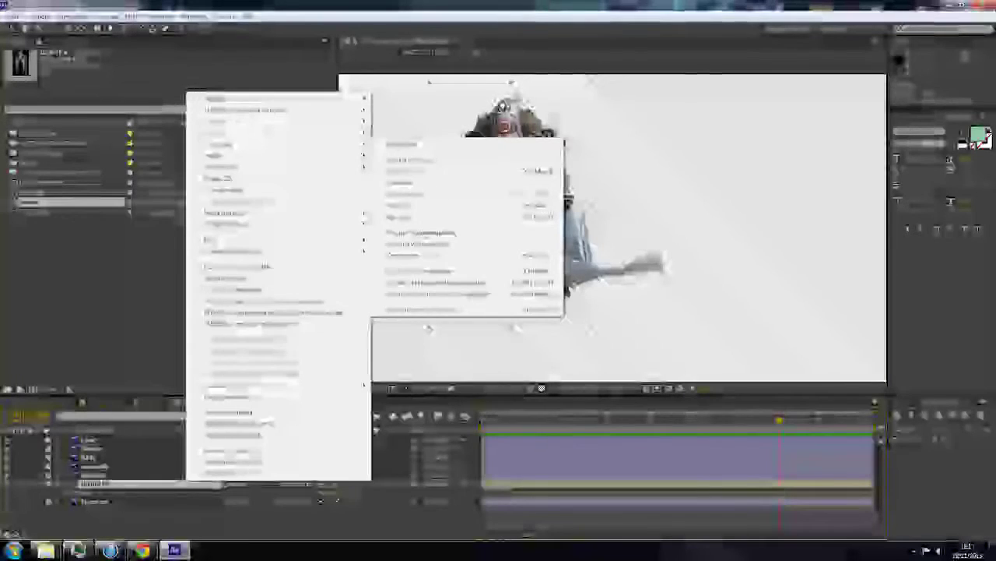
pyautogui.click(423, 234)
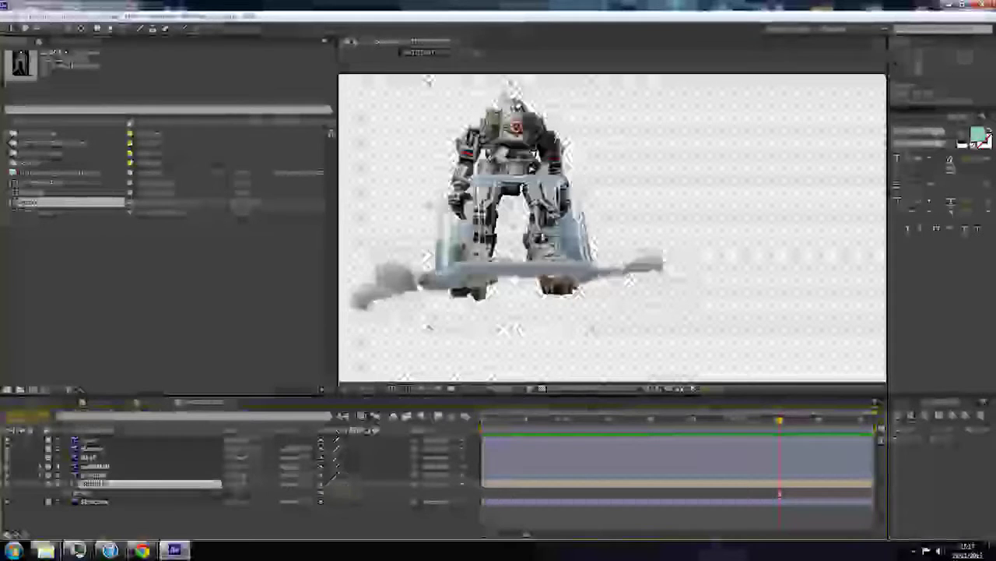
# Enable Position keyframing on the ROBOT layer and go to about three seconds into the MATTEPAINTING composition.
pyautogui.moveTo(542, 235); pyautogui.dragTo(576, 271)
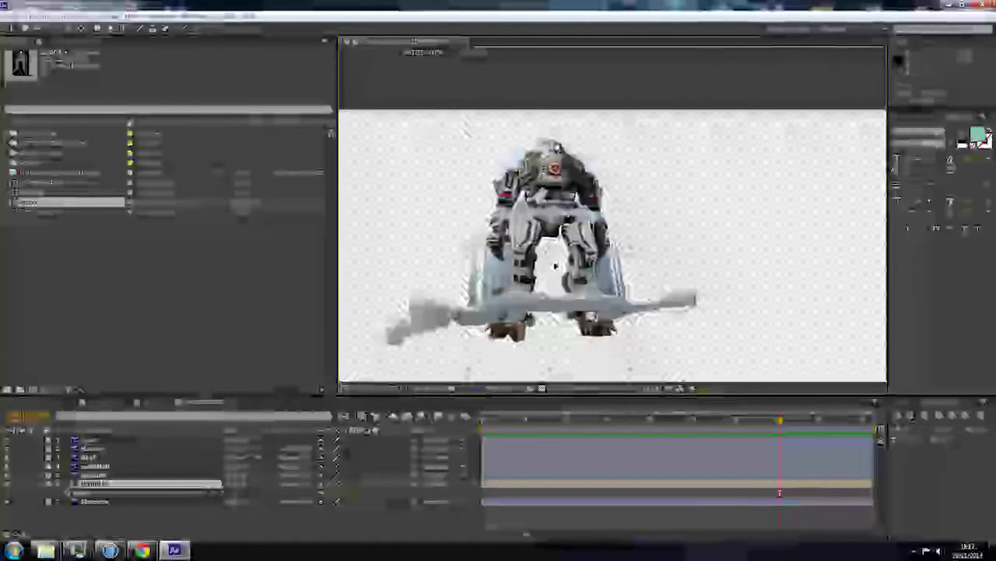
pyautogui.press('Return')
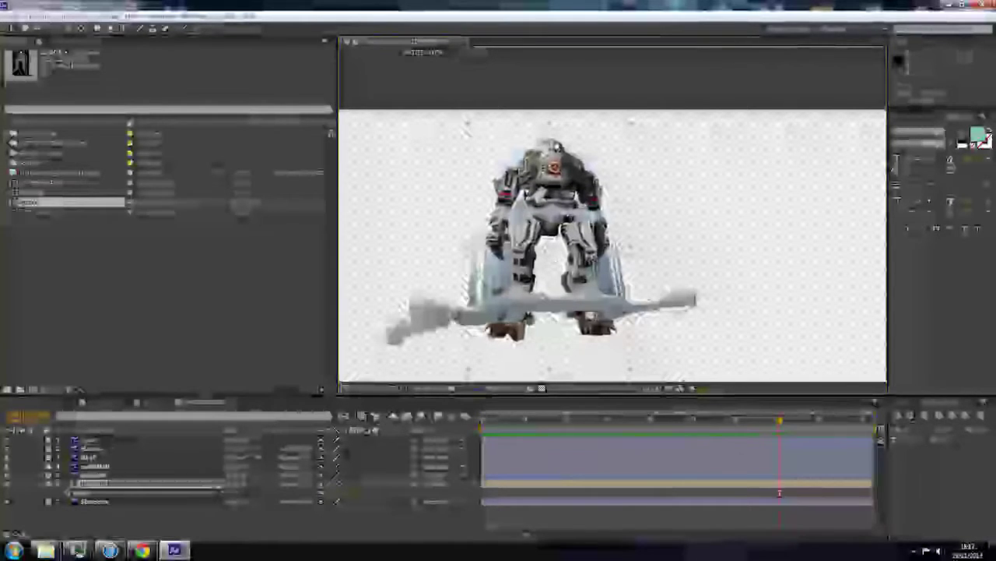
pyautogui.press('Return')
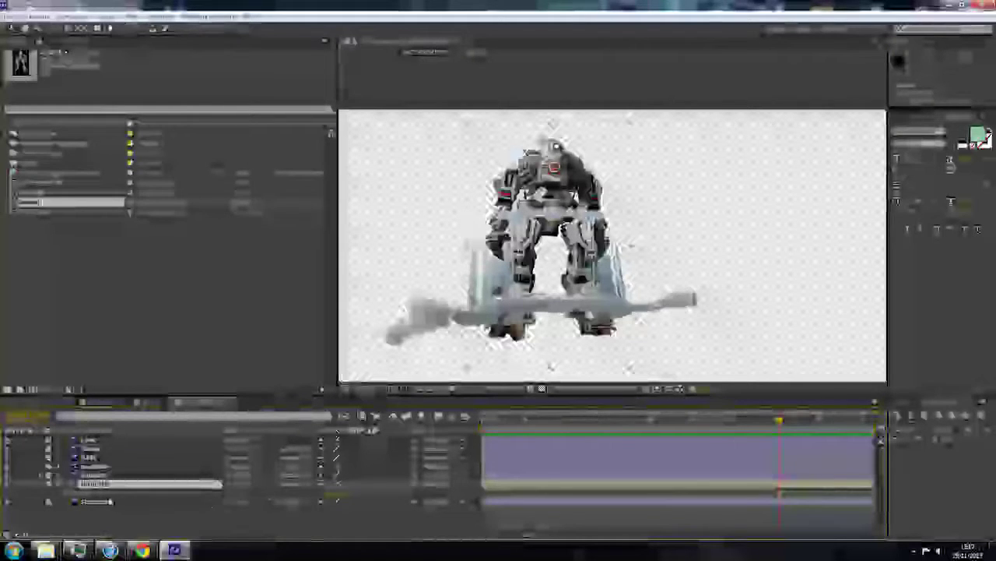
pyautogui.click(73, 494)
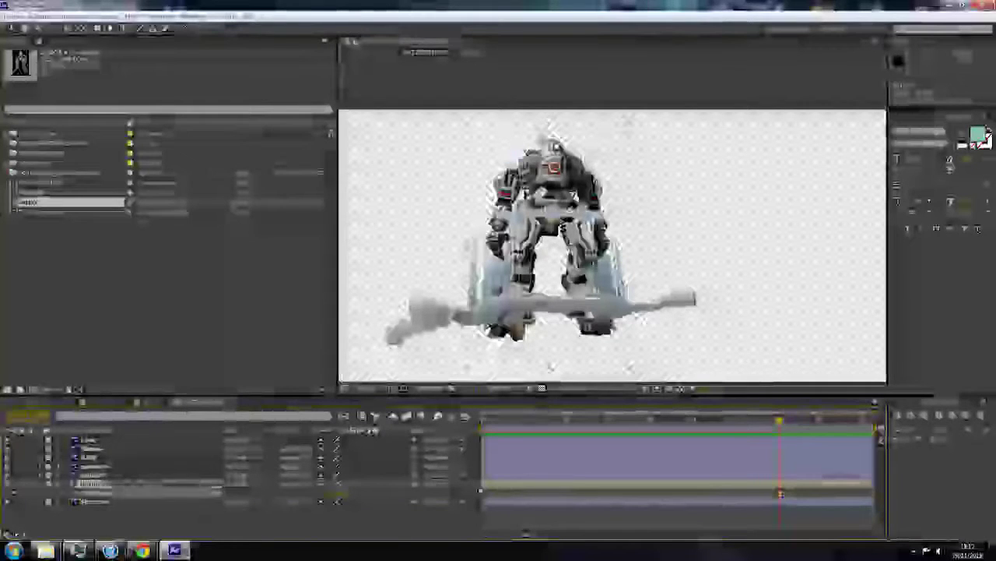
pyautogui.click(505, 420)
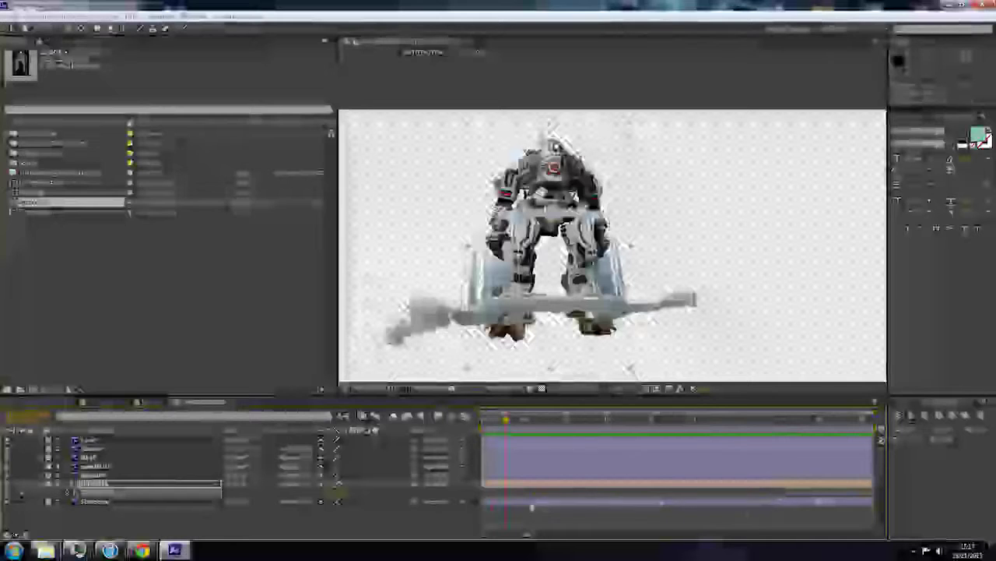
pyautogui.moveTo(497, 538); pyautogui.dragTo(503, 539)
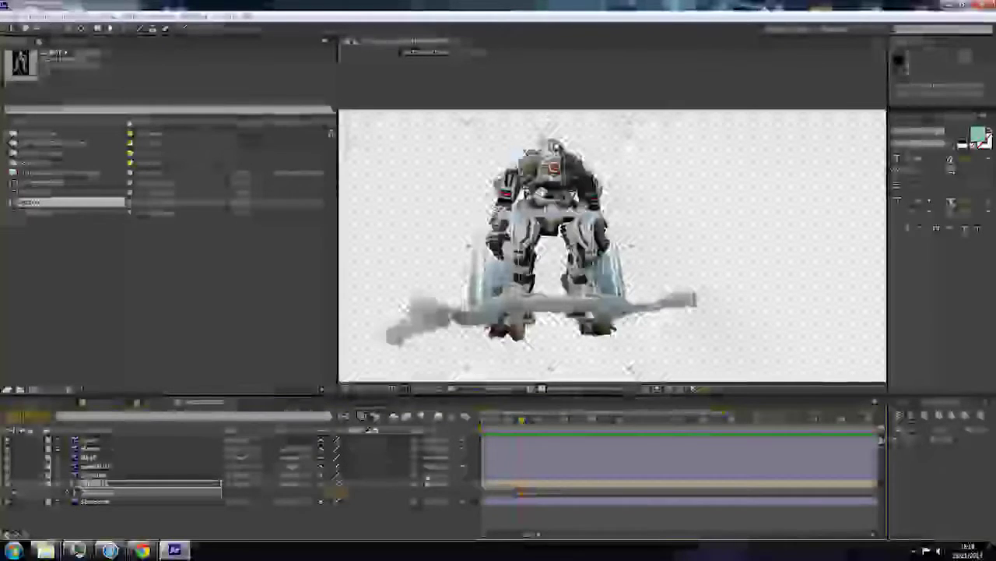
# Close the ROBOT composition and animate the ROBOT layer's Position so it rises from a lower starting point within about three seconds.
pyautogui.click(158, 403)
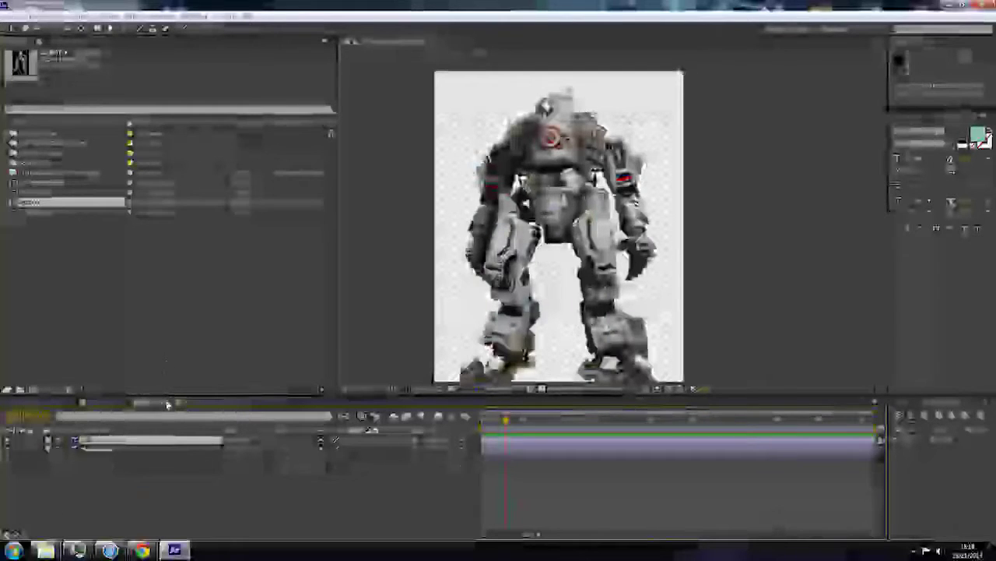
pyautogui.click(167, 403)
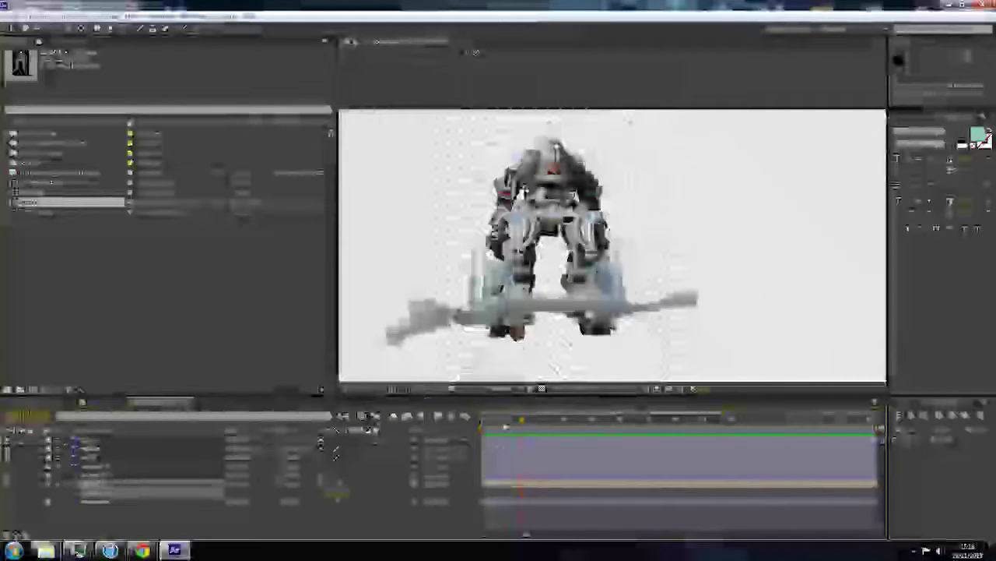
pyautogui.moveTo(343, 494); pyautogui.dragTo(366, 486)
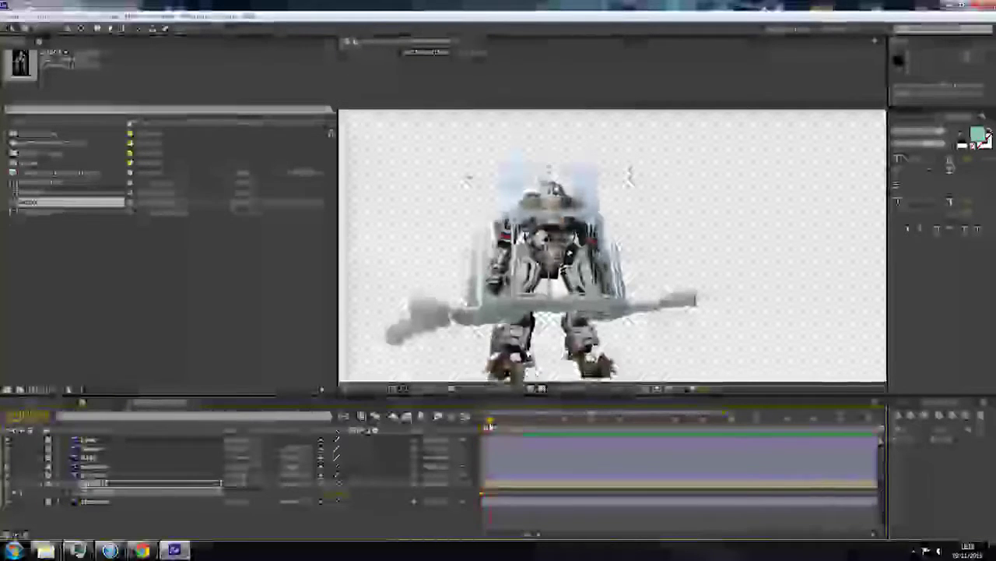
pyautogui.moveTo(512, 431); pyautogui.dragTo(523, 433)
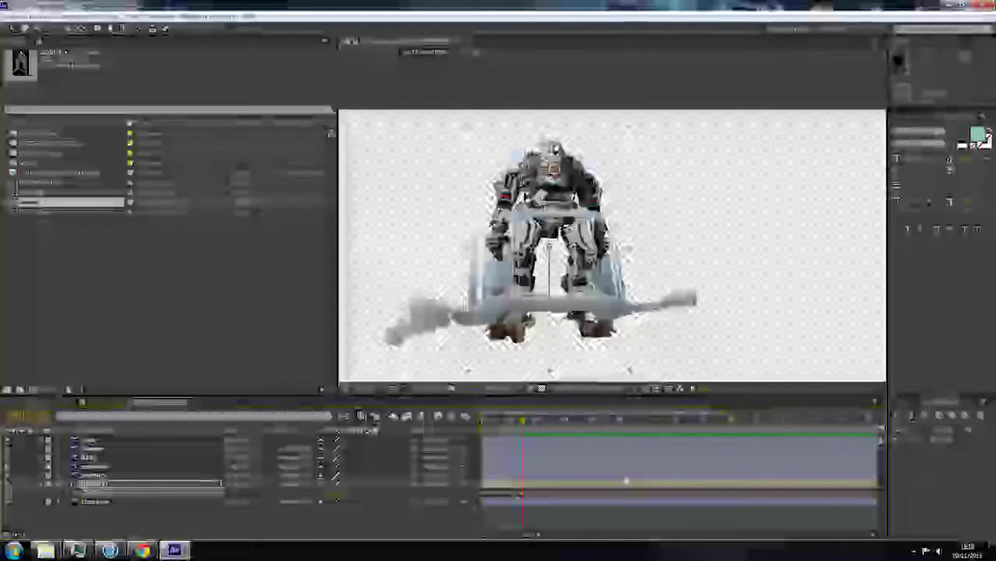
# Review the robot's rise over the first seconds of the MATTEPAINTING composition and collapse the ROBOT layer's properties.
pyautogui.moveTo(520, 422)
pyautogui.mouseDown()
pyautogui.moveTo(509, 424)
pyautogui.moveTo(539, 436)
pyautogui.moveTo(510, 424)
pyautogui.mouseUp()
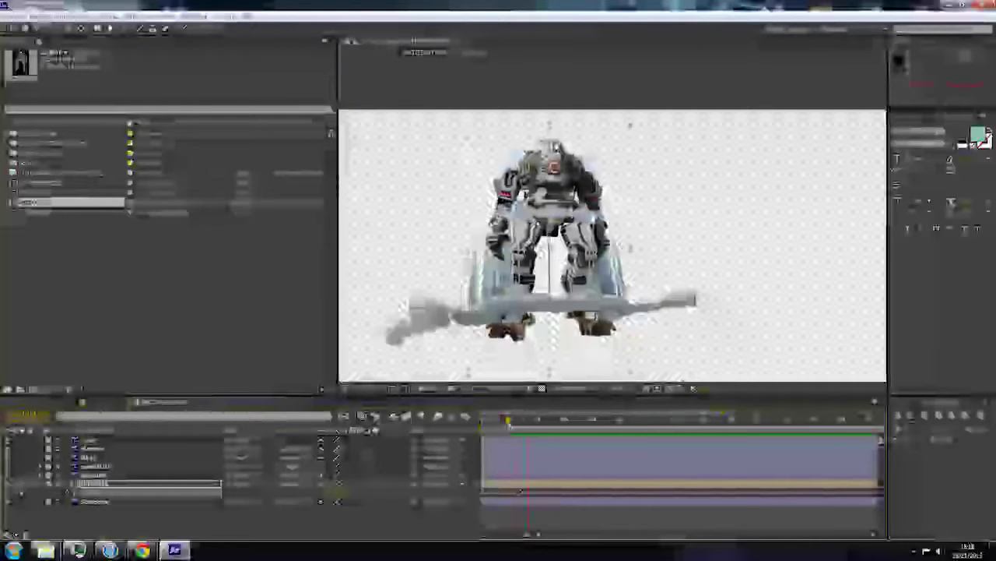
pyautogui.scroll(3, 543, 500)
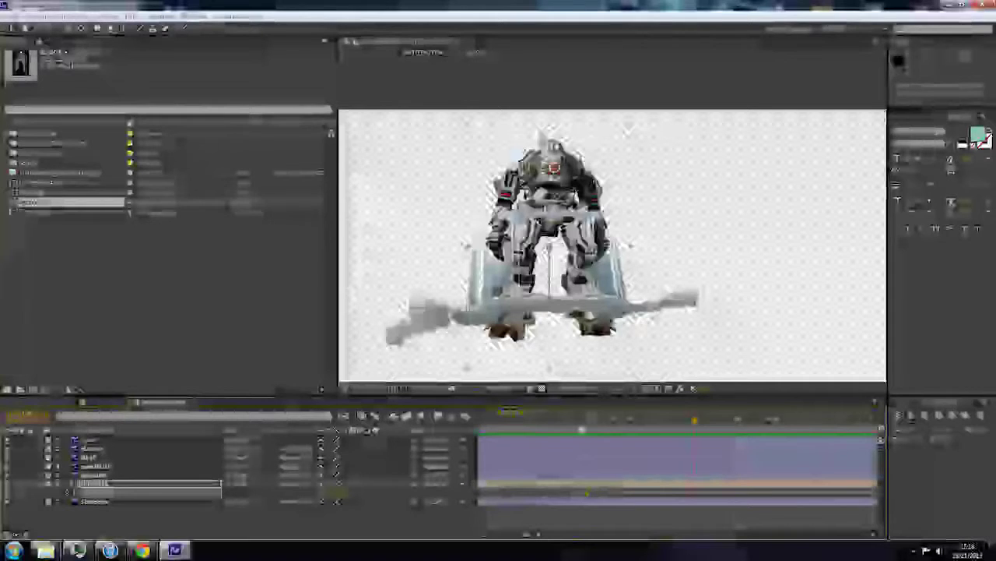
pyautogui.click(515, 420)
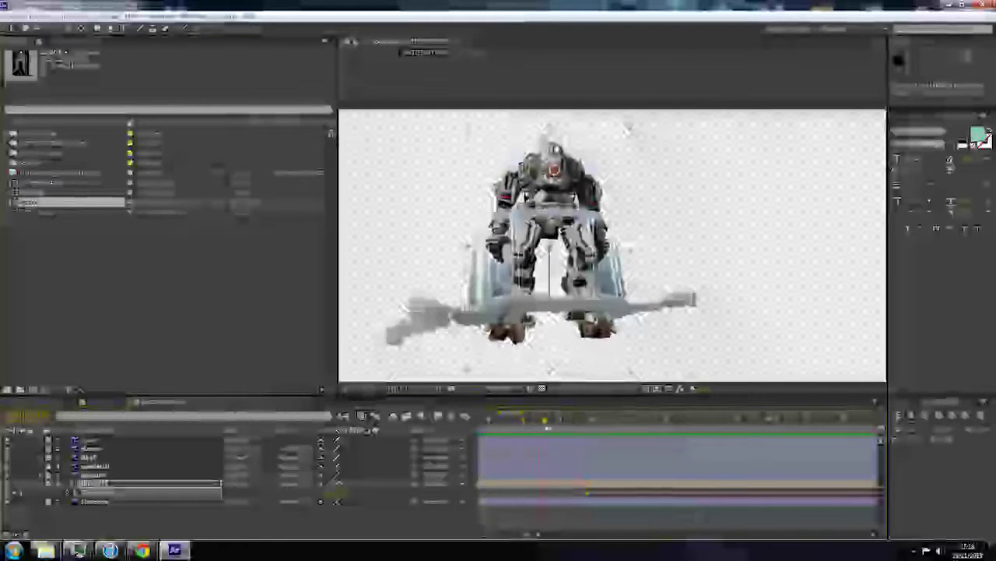
pyautogui.moveTo(569, 424); pyautogui.dragTo(583, 428)
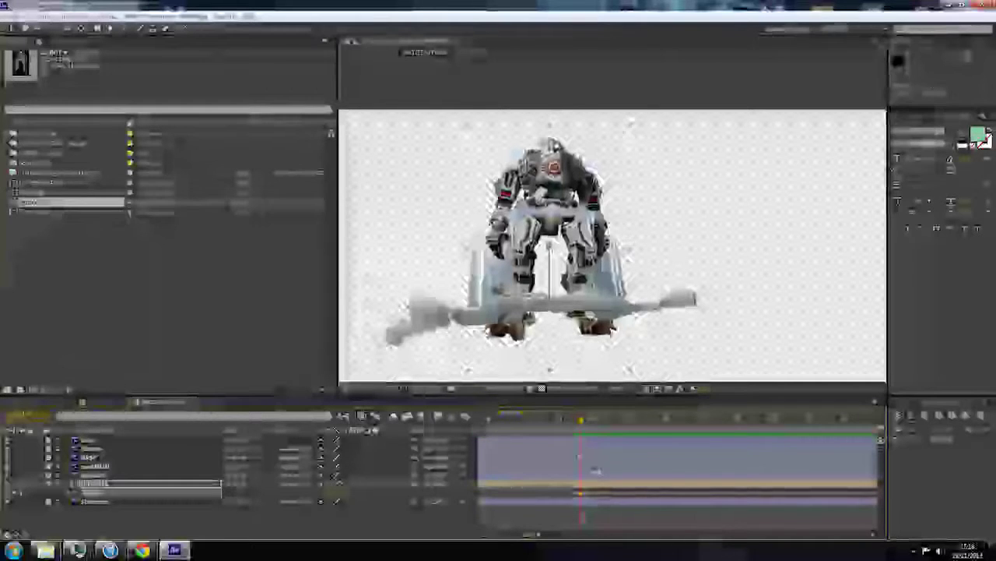
pyautogui.moveTo(581, 419); pyautogui.dragTo(491, 448)
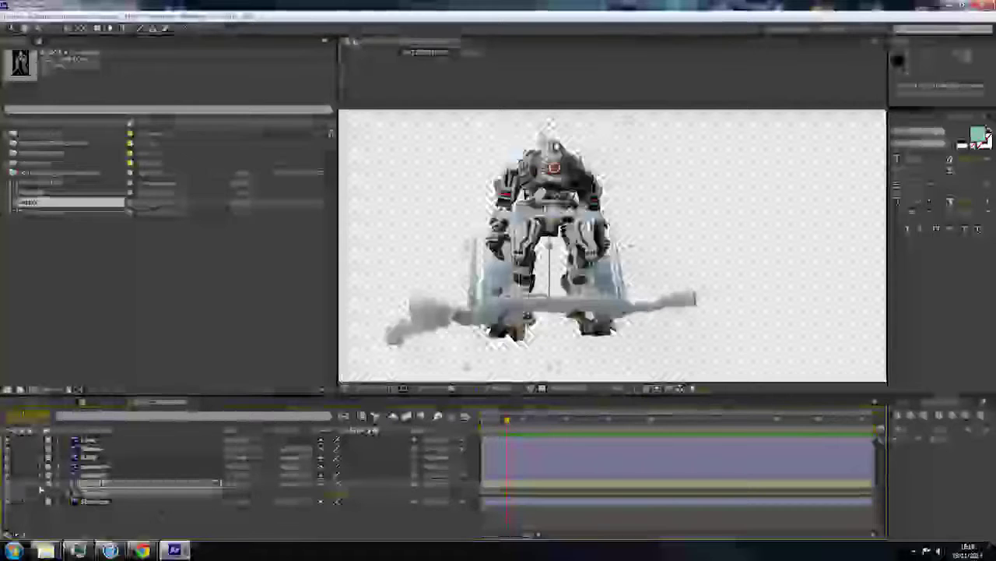
pyautogui.click(41, 484)
pyautogui.click(158, 512)
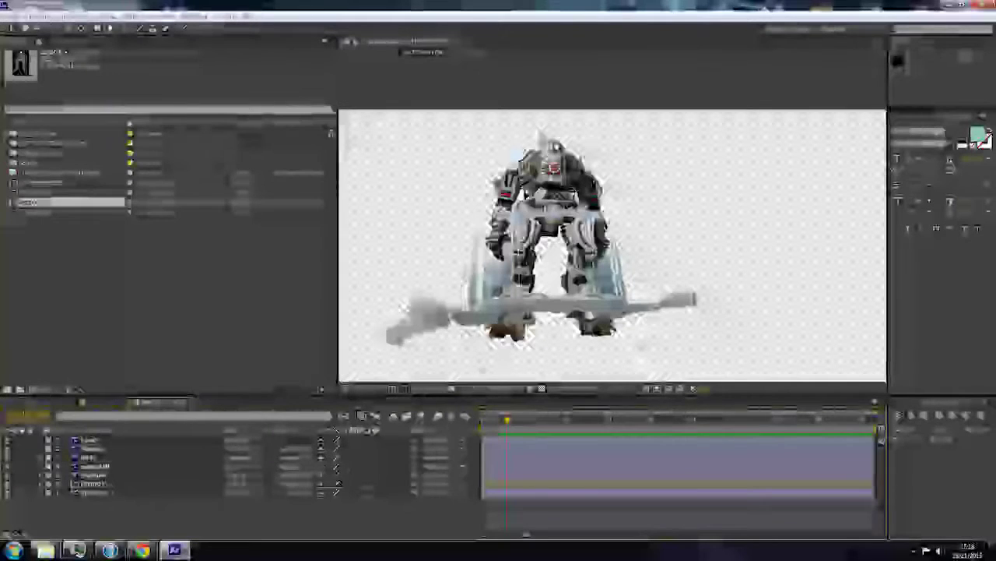
# Hide and reshow the BASE layer to identify which part of the structure it holds, checking the neighbouring layers.
pyautogui.click(100, 442)
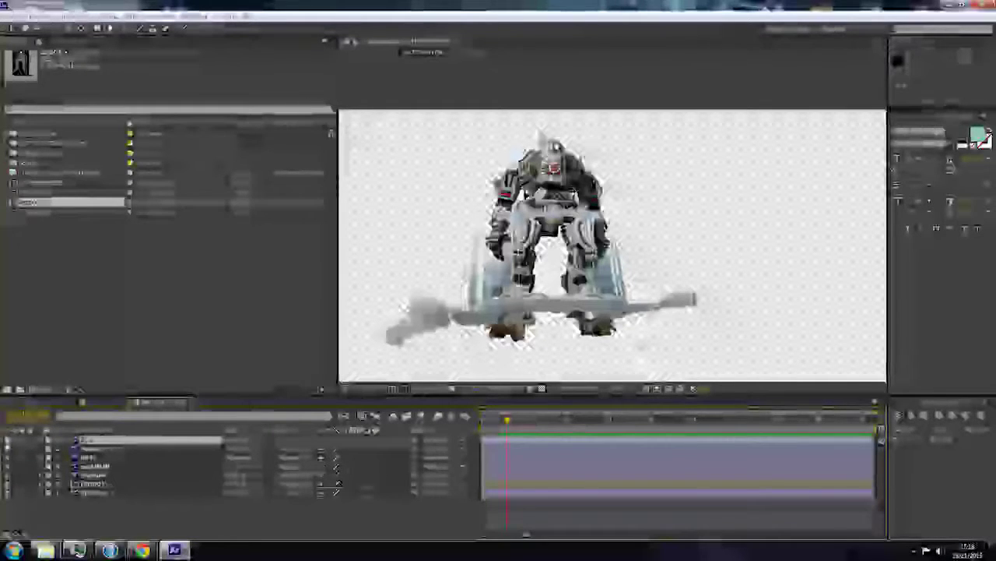
pyautogui.click(77, 450)
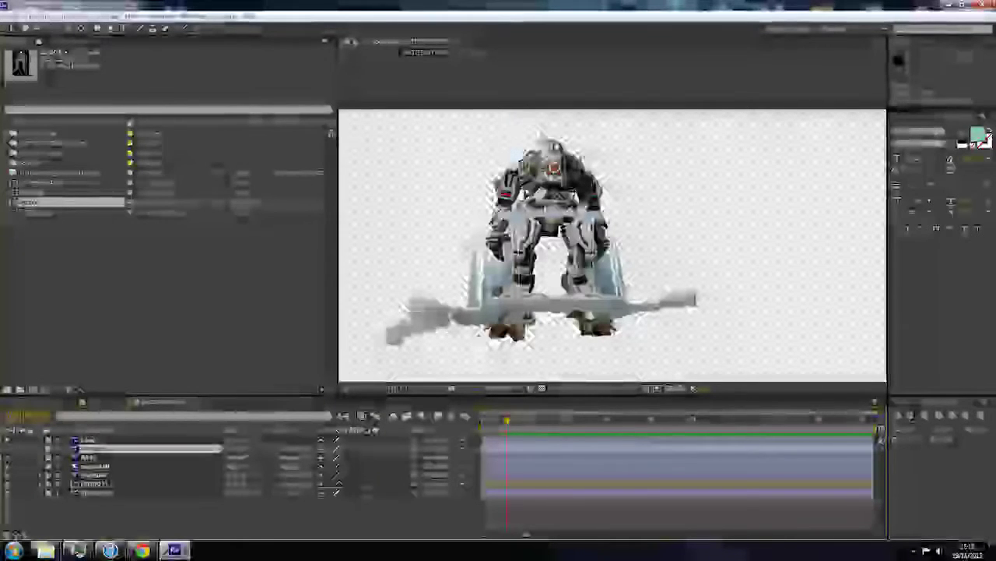
pyautogui.click(99, 458)
pyautogui.click(7, 458)
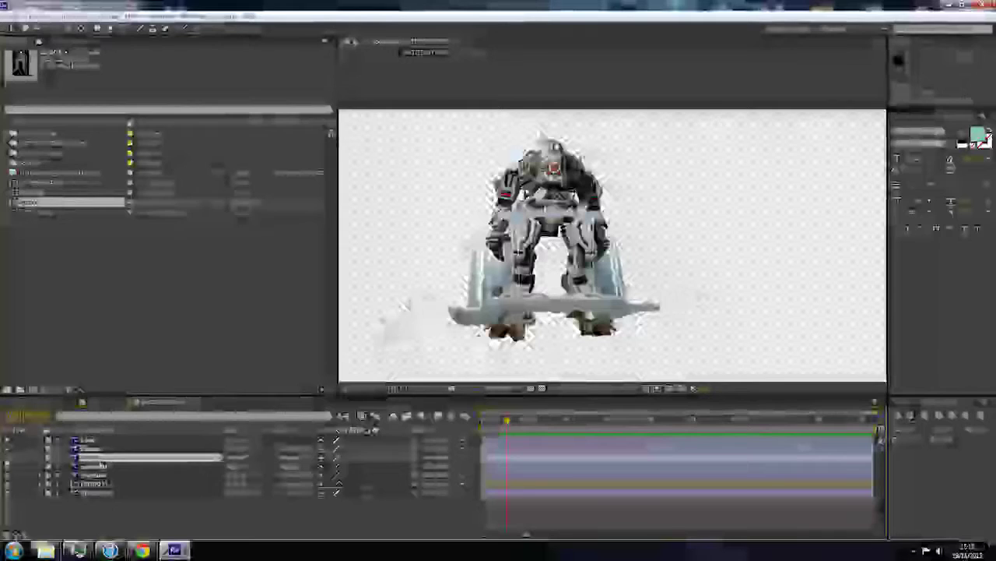
pyautogui.click(7, 457)
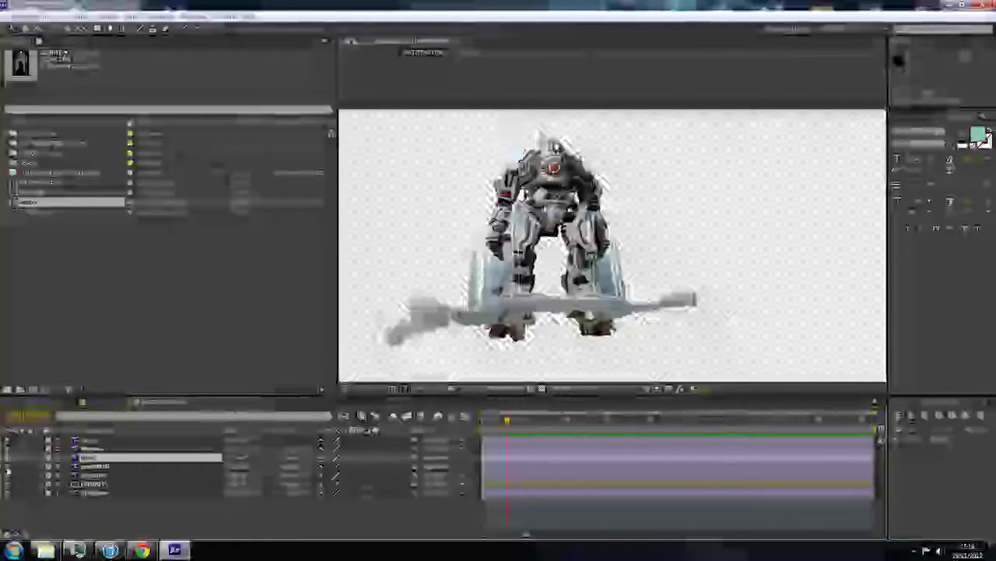
pyautogui.click(104, 468)
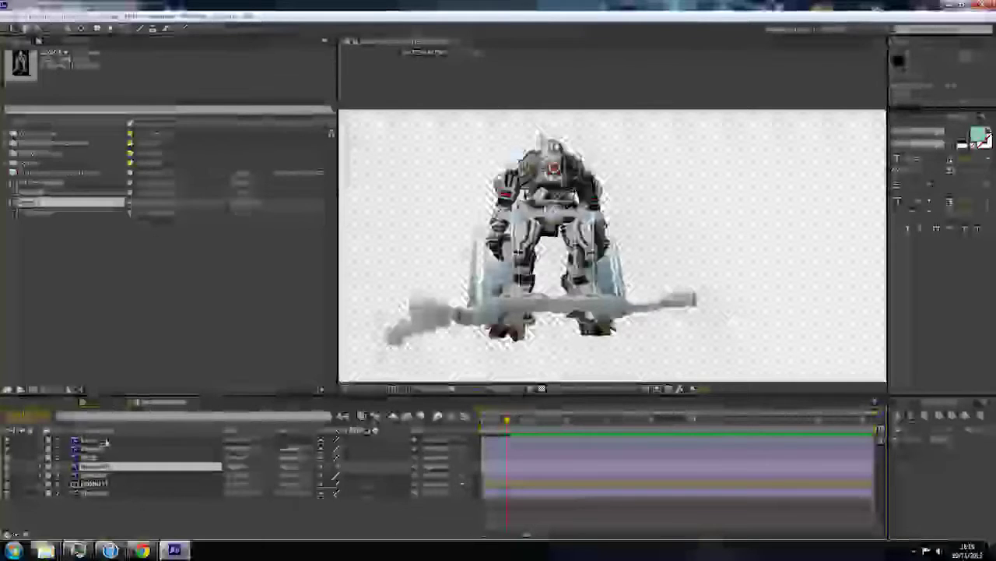
pyautogui.click(107, 440)
# Move pontHAUT above pontBAS and set Position keyframes on Laser, Flamme and pontHAUT at about three seconds.
pyautogui.click(101, 465)
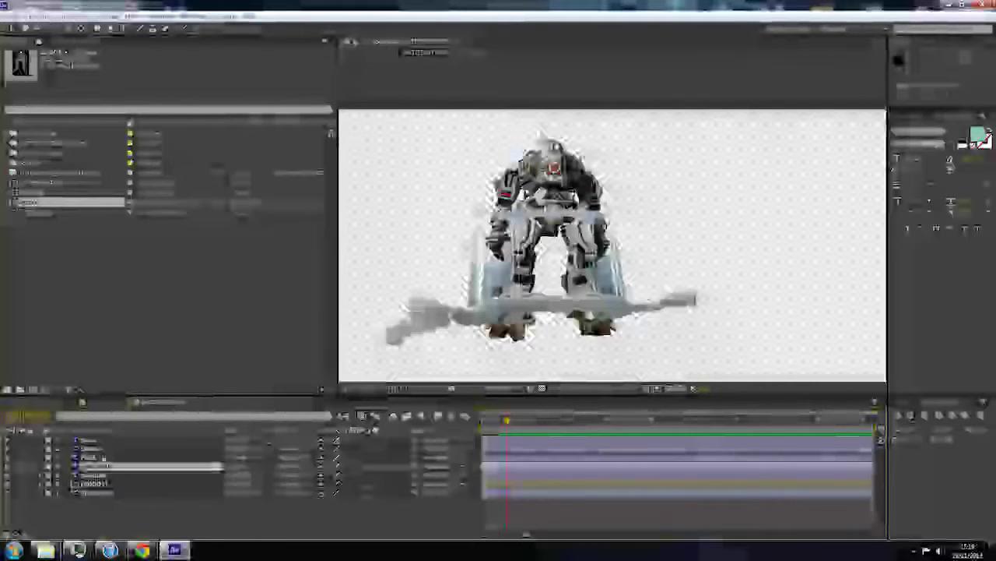
pyautogui.moveTo(104, 457); pyautogui.dragTo(102, 449)
pyautogui.keyDown('shift'); pyautogui.click(102, 442); pyautogui.keyUp('shift')
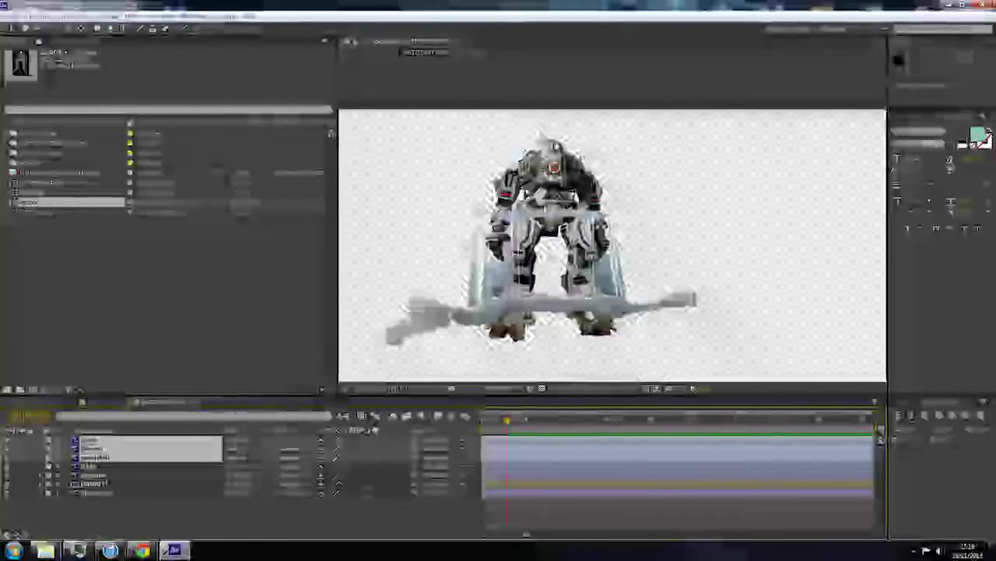
pyautogui.hotkey('ctrl', 'd')
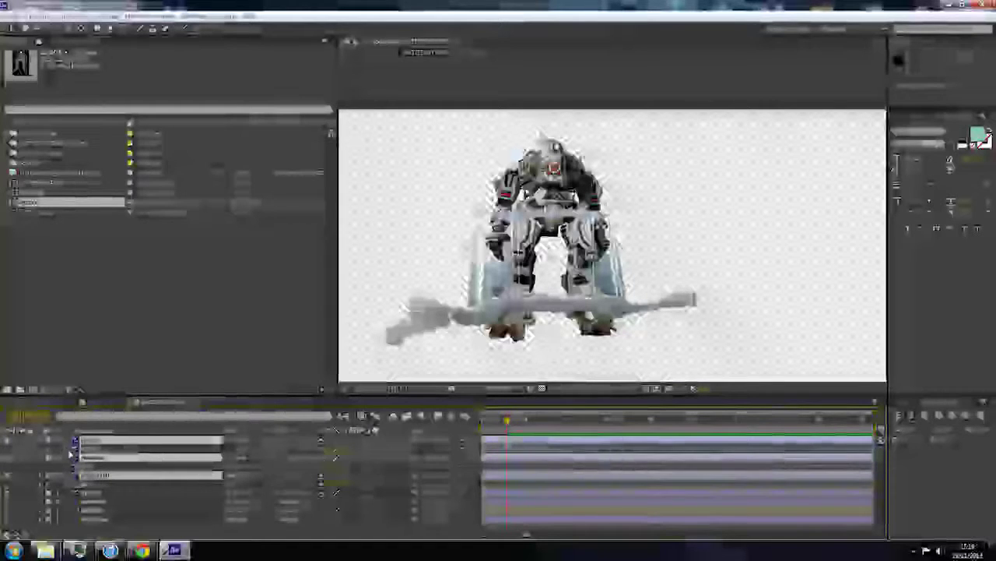
pyautogui.click(69, 450)
# Lower Laser, Flamme and pontHAUT together at the composition's first frame so they rise with the robot.
pyautogui.moveTo(506, 421); pyautogui.dragTo(481, 420)
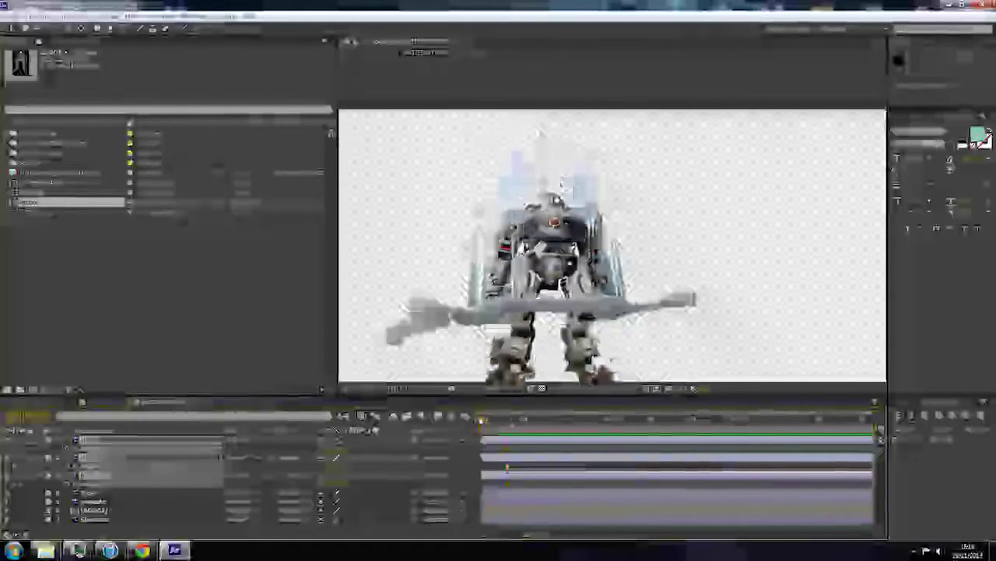
pyautogui.hotkey('shift', 'Down')
pyautogui.hotkey('shift', 'Down')
pyautogui.hotkey('shift', 'Down')
pyautogui.hotkey('shift', 'Down')
pyautogui.hotkey('shift', 'Down')
pyautogui.hotkey('shift', 'Down')
pyautogui.hotkey('shift', 'Down')
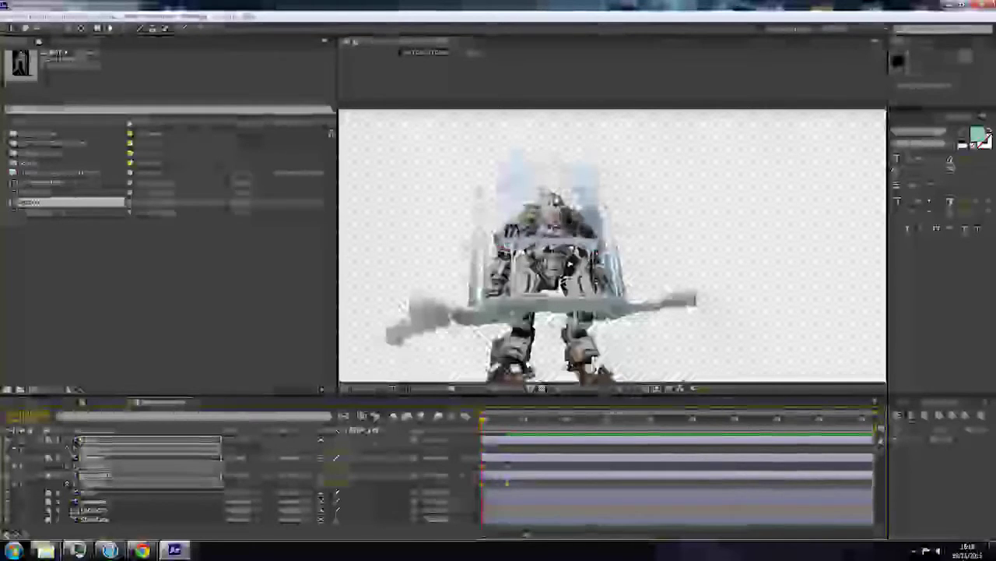
# Place the pontBAS layer at the top of the MATTEPAINTING layer stack and check the rising animation.
pyautogui.click(98, 503)
pyautogui.moveTo(98, 503); pyautogui.dragTo(111, 441)
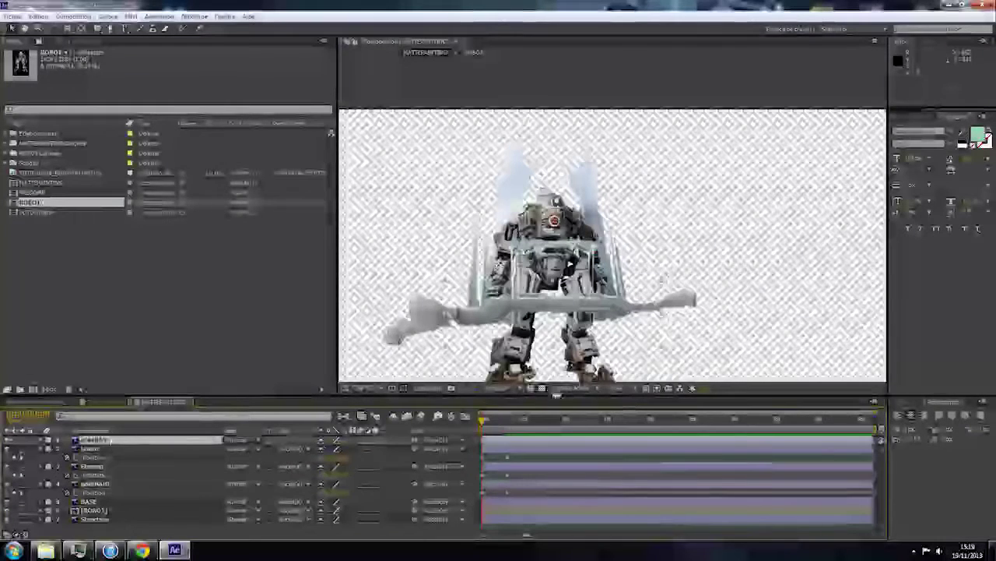
pyautogui.moveTo(484, 420); pyautogui.dragTo(541, 418)
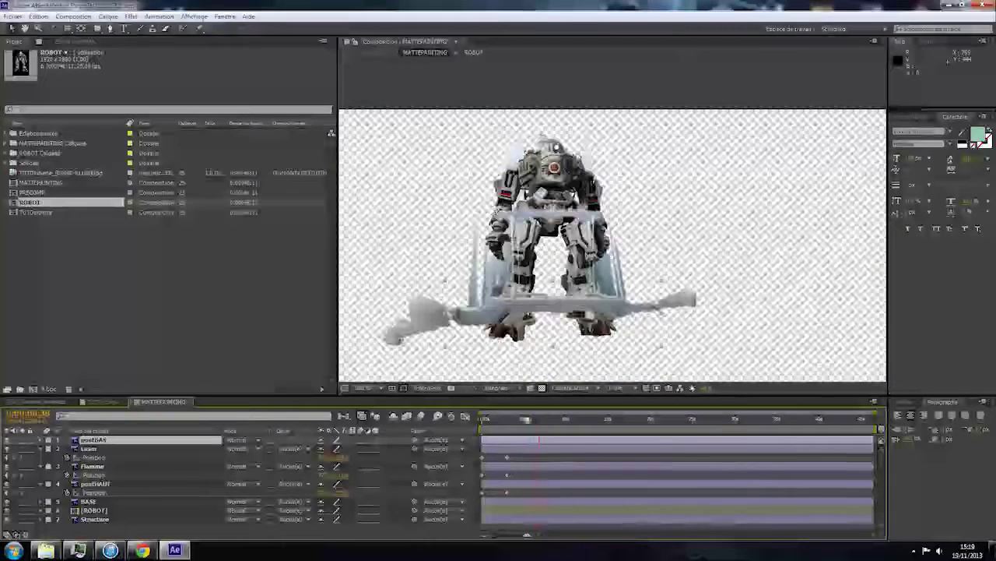
# Move the ending Position keyframes of Laser, Flamme and pontHAUT to 0:00:05:01 and review the slower rise.
pyautogui.moveTo(520, 453); pyautogui.dragTo(526, 493)
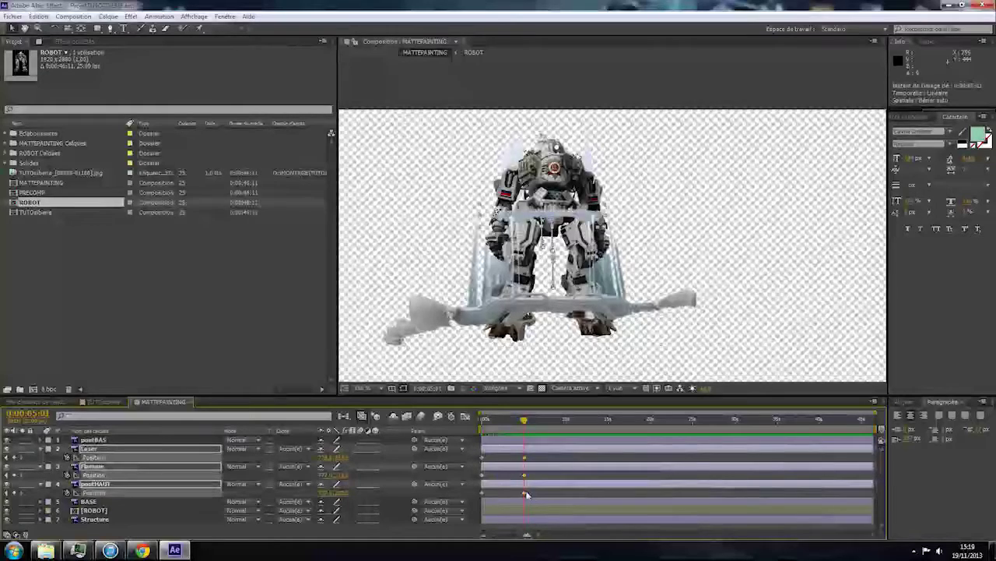
pyautogui.moveTo(483, 421); pyautogui.dragTo(509, 425)
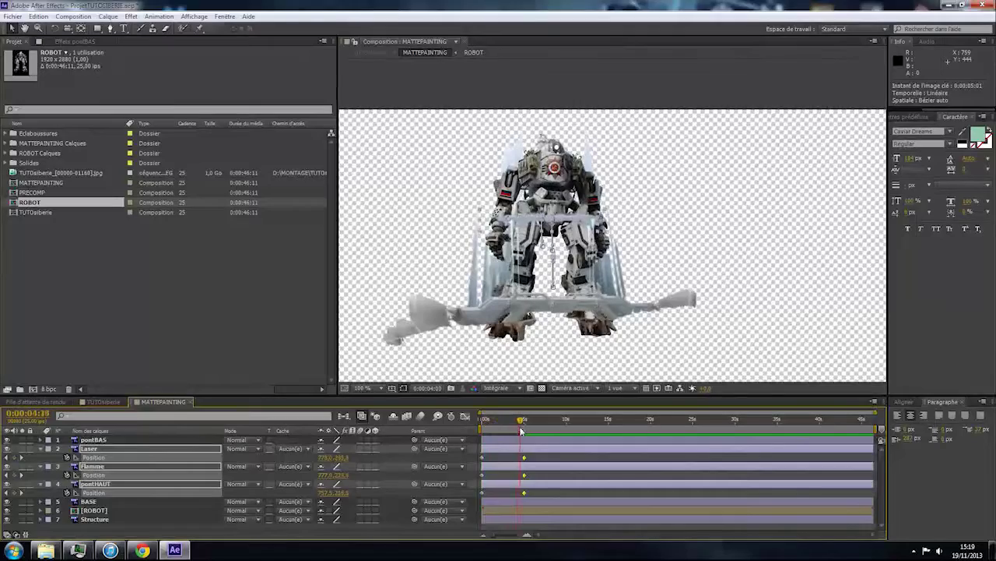
pyautogui.moveTo(515, 434)
pyautogui.mouseDown()
pyautogui.moveTo(486, 432)
pyautogui.moveTo(516, 431)
pyautogui.mouseUp()
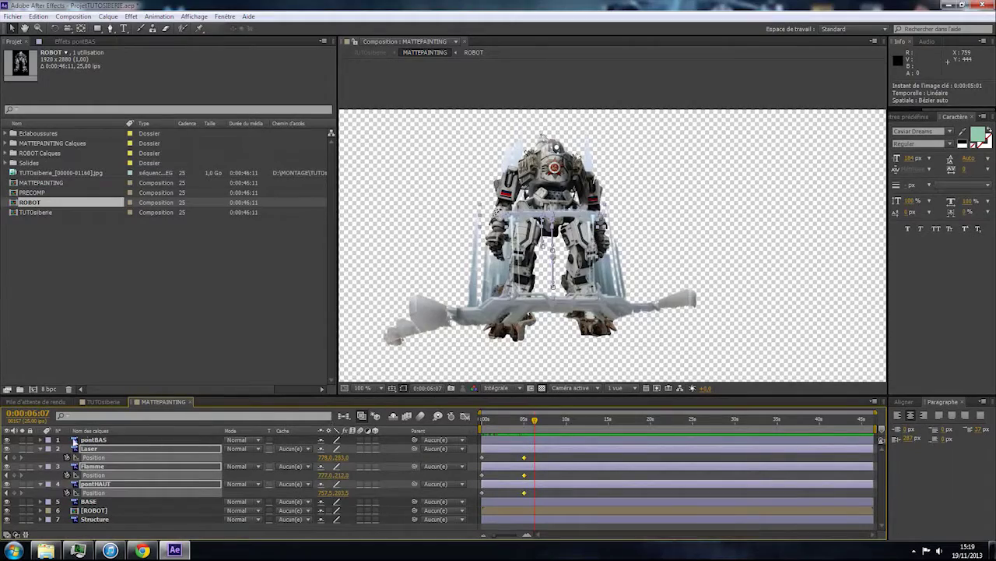
# Collapse all layer properties in MATTEPAINTING, deselect the layers and return to the TUTOsiberie composition.
pyautogui.hotkey('ctrl', 'a')
pyautogui.click(40, 448)
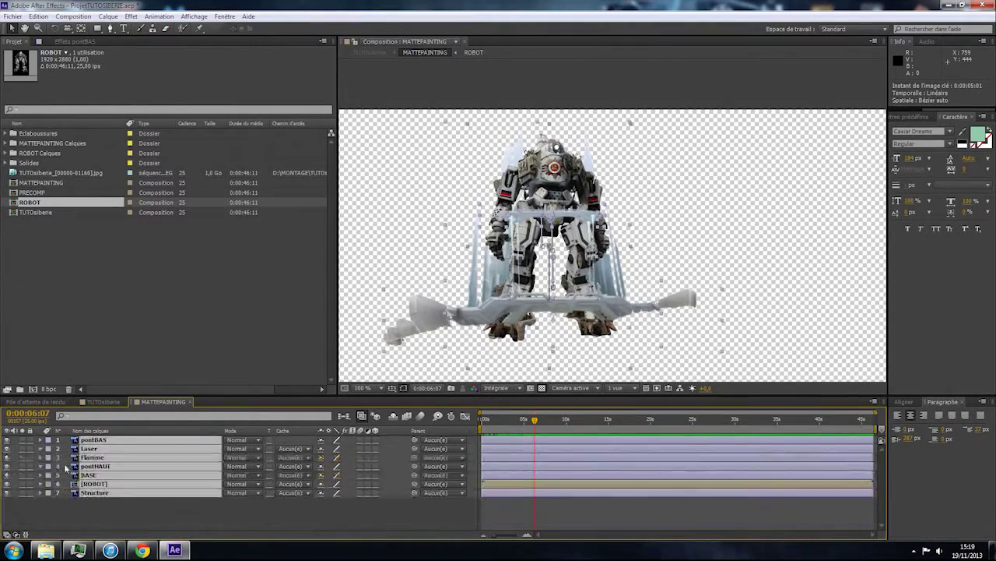
pyautogui.click(211, 513)
pyautogui.scroll(-1, 474, 364)
pyautogui.moveTo(536, 307); pyautogui.dragTo(569, 311)
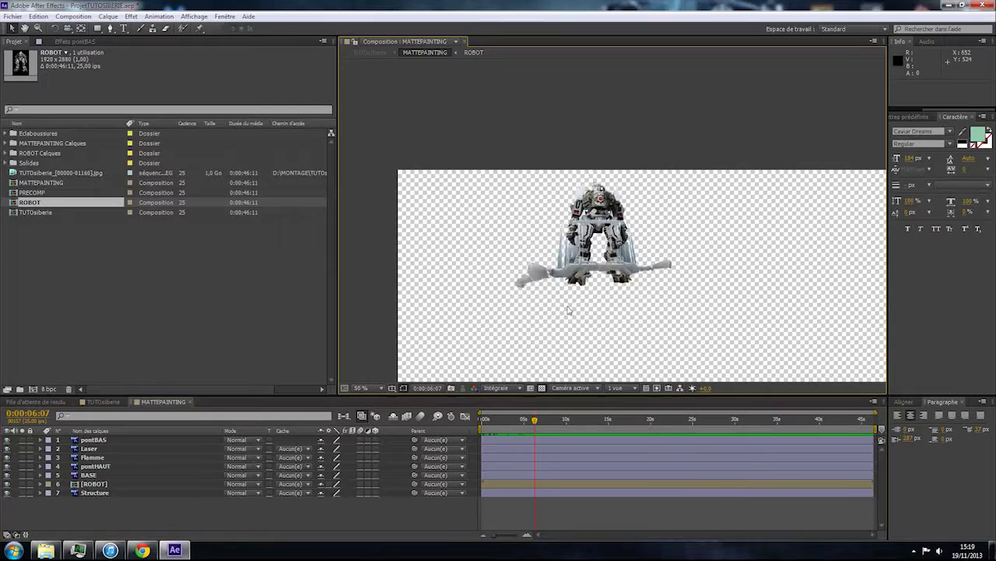
pyautogui.scroll(1, 556, 307)
pyautogui.click(104, 401)
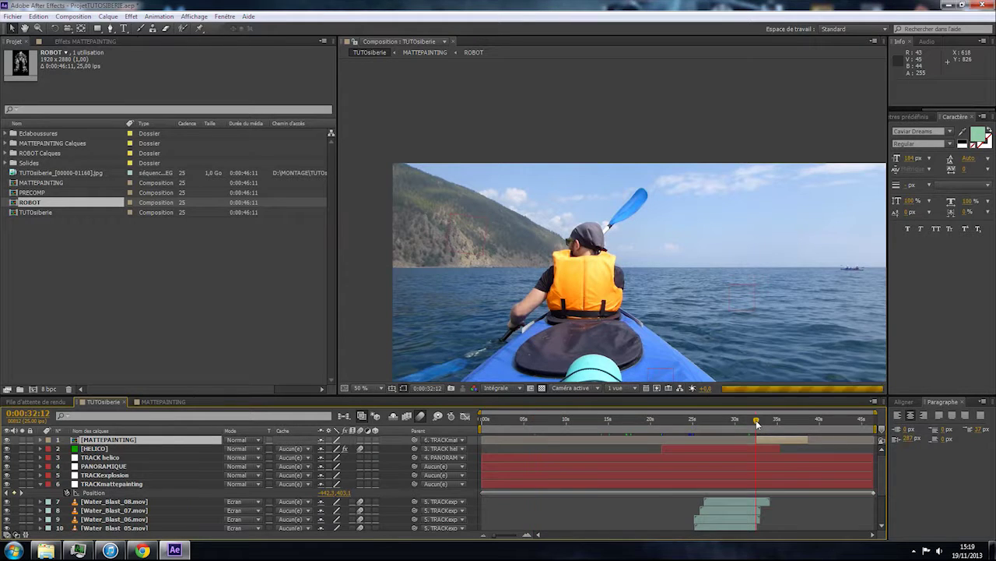
# Collapse TRACKmattepainting's properties and shift the MATTEPAINTING layer so its animation starts at 0:00:32:13.
pyautogui.moveTo(762, 425); pyautogui.dragTo(756, 424)
pyautogui.press('=')
pyautogui.press('=')
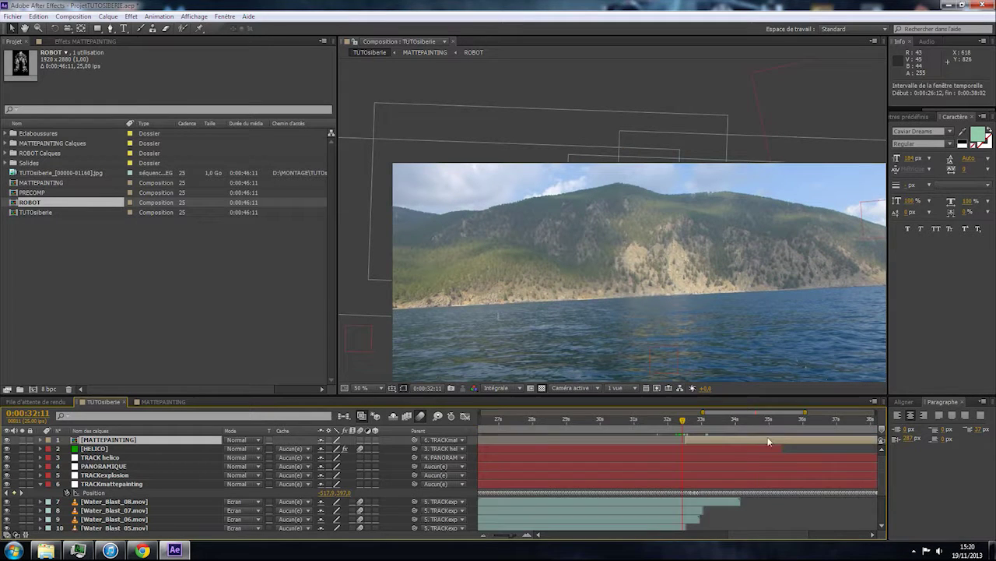
pyautogui.press('=')
pyautogui.press('=')
pyautogui.click(692, 421)
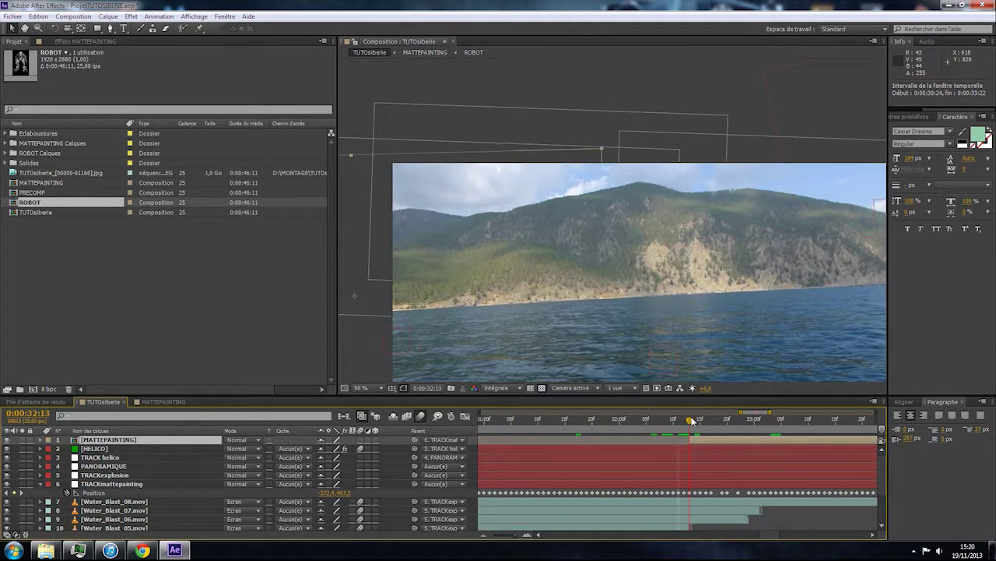
pyautogui.click(40, 484)
pyautogui.press(';')
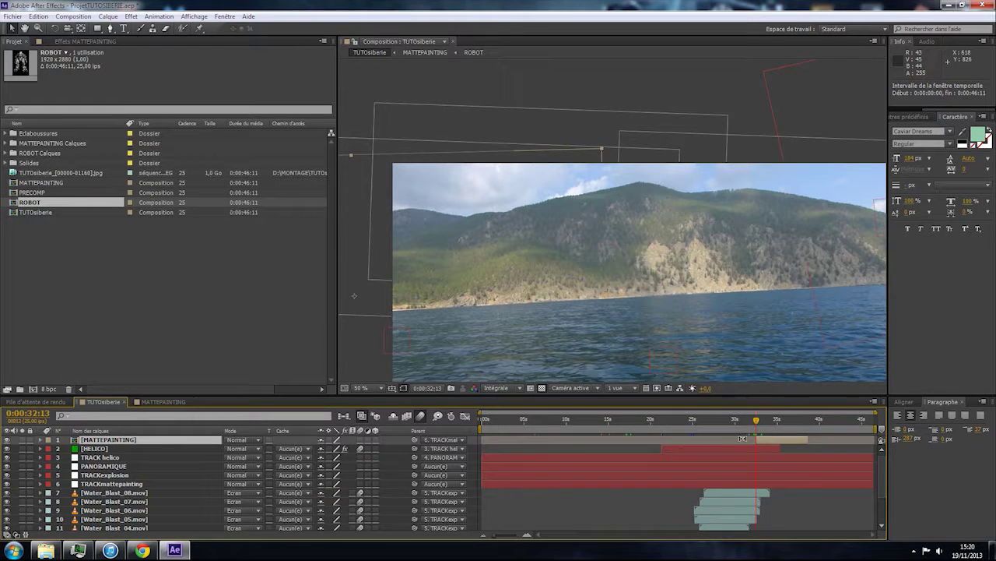
pyautogui.moveTo(754, 443); pyautogui.dragTo(772, 427)
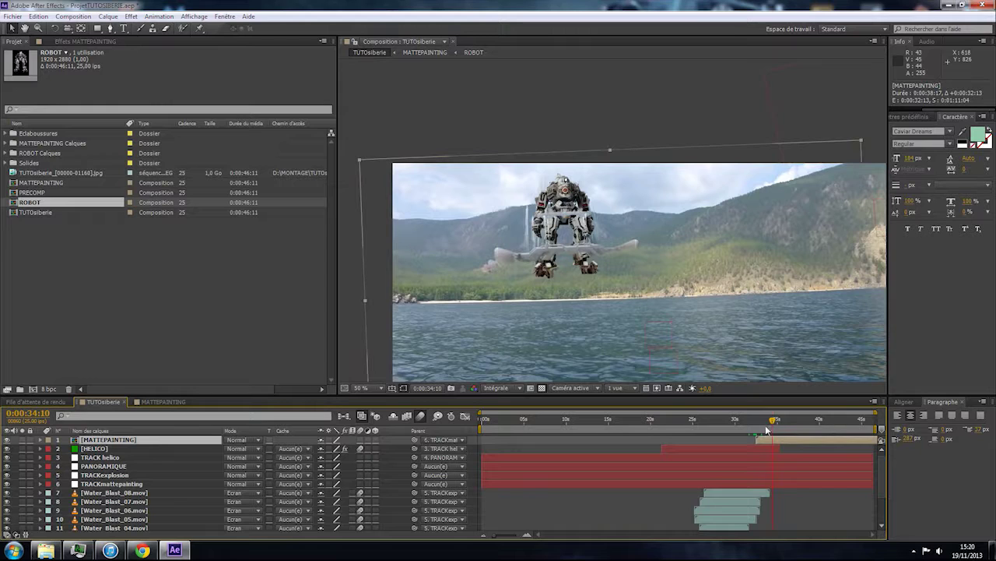
# Examine the robot's feet beneath the structure against the TUTOsiberie footage and in the MATTEPAINTING composition.
pyautogui.scroll(4, 549, 308)
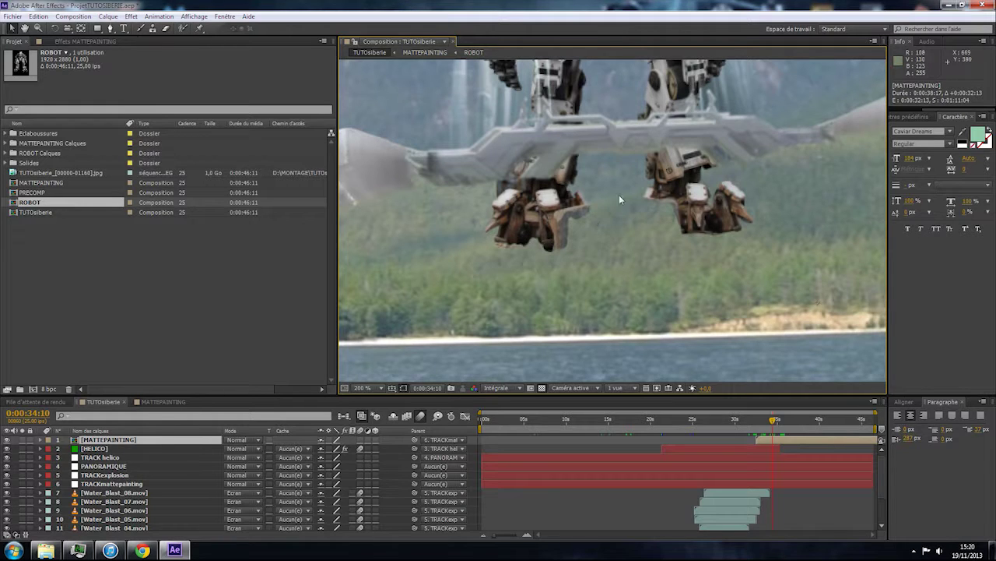
pyautogui.scroll(-2, 559, 237)
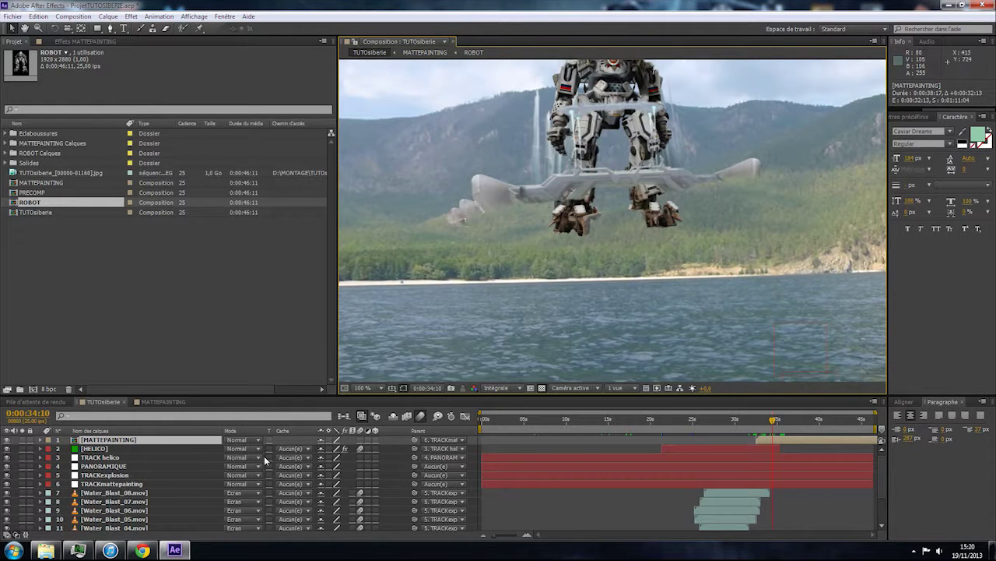
pyautogui.scroll(-1, 194, 453)
pyautogui.scroll(-1, 194, 453)
pyautogui.click(138, 526)
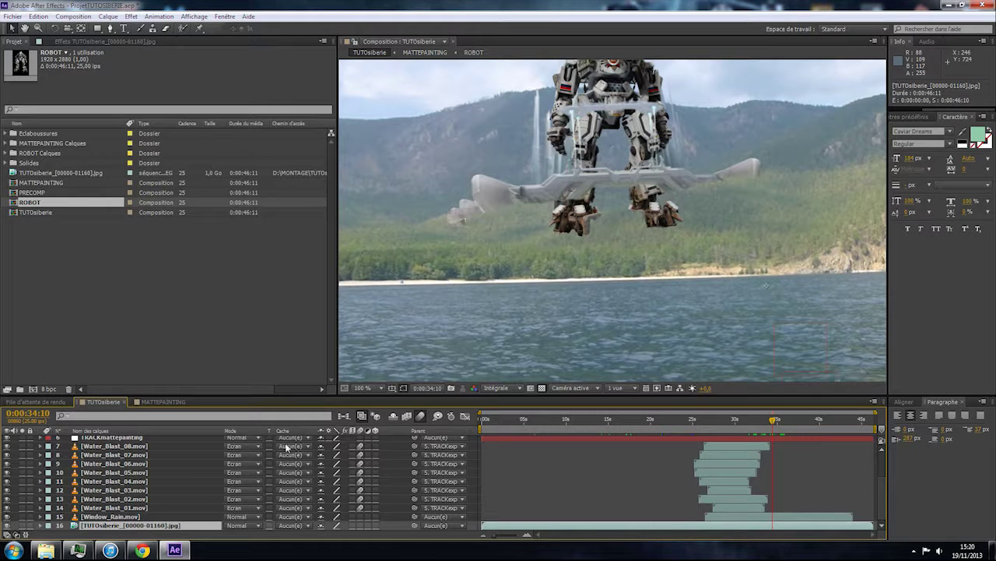
pyautogui.click(145, 403)
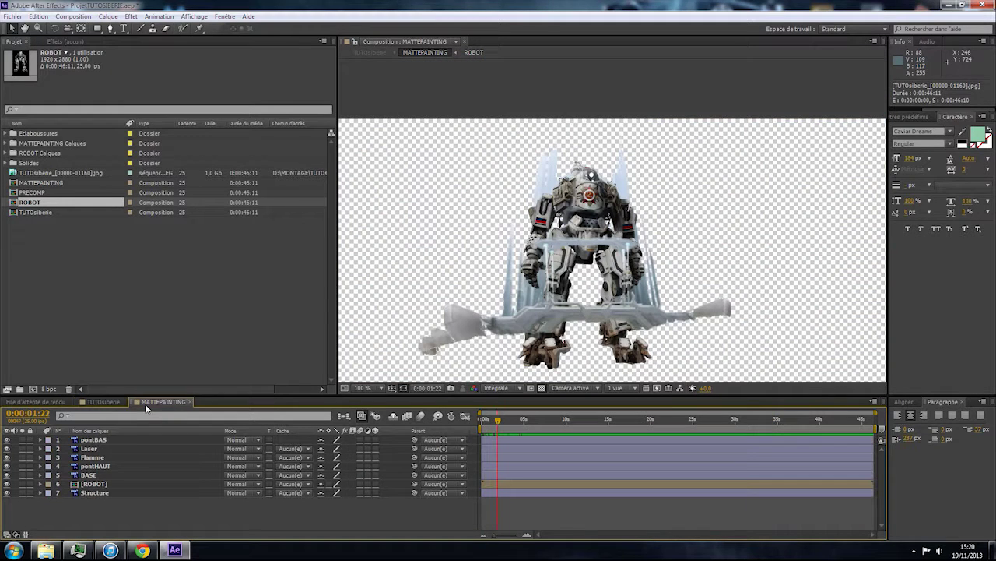
pyautogui.click(103, 402)
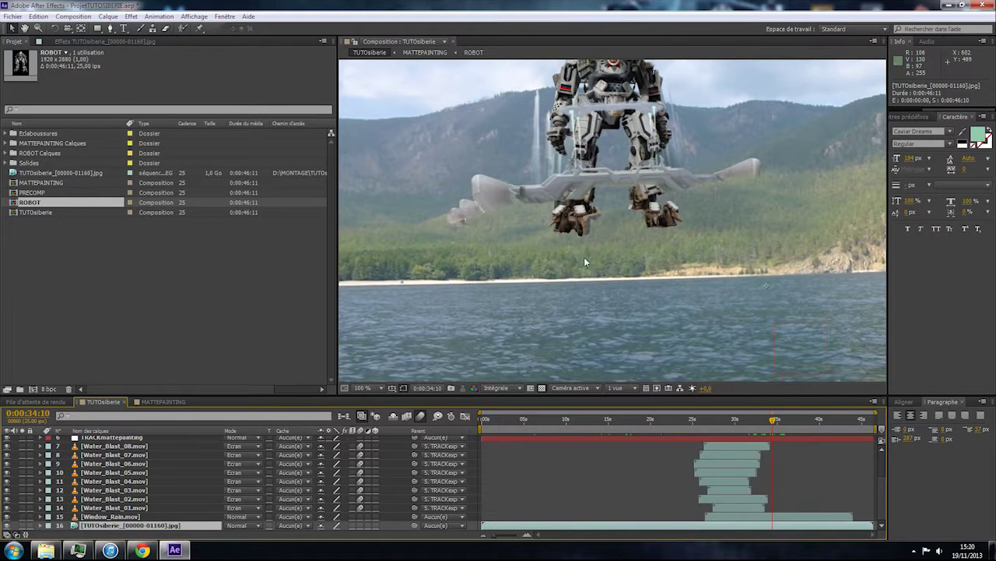
# Draw a closed Pen mask around the robot's feet below the structure on the MATTEPAINTING layer at 0:00:34:10.
pyautogui.scroll(2, 622, 235)
pyautogui.moveTo(648, 239); pyautogui.dragTo(633, 248)
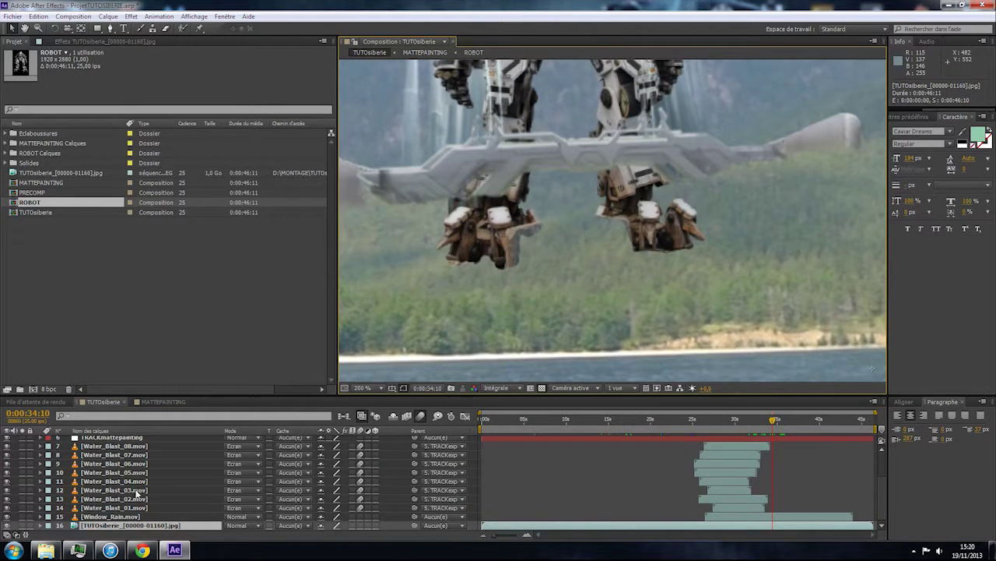
pyautogui.scroll(3, 120, 454)
pyautogui.click(119, 439)
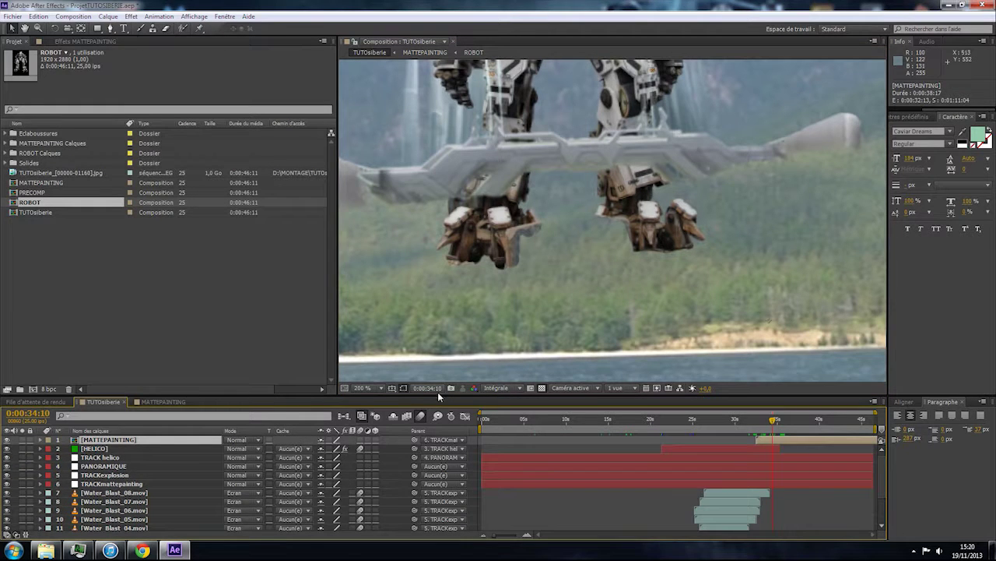
pyautogui.press('g')
pyautogui.click(440, 203)
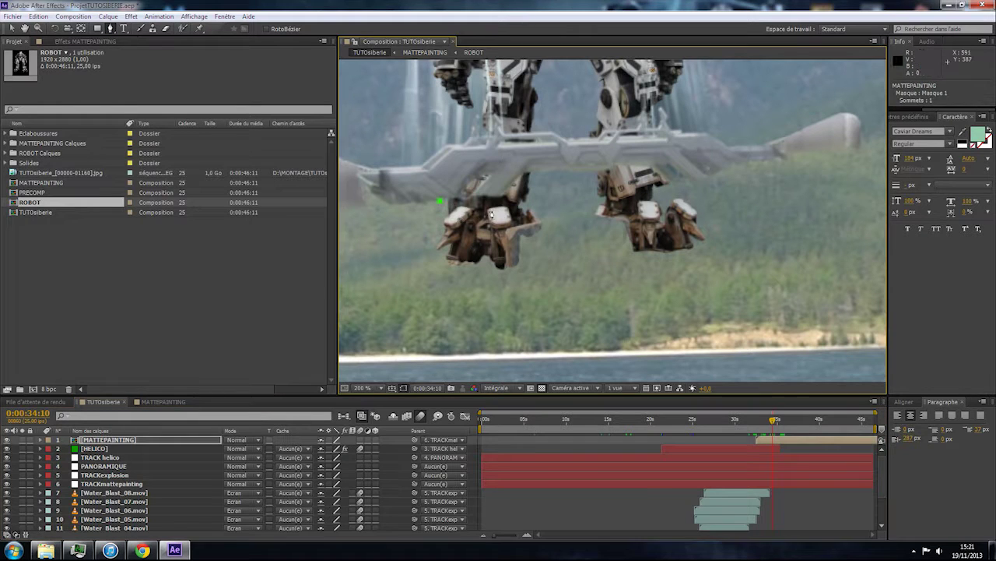
pyautogui.click(502, 212)
pyautogui.click(544, 221)
pyautogui.click(606, 200)
pyautogui.click(691, 179)
pyautogui.click(782, 196)
pyautogui.moveTo(803, 238); pyautogui.dragTo(793, 256)
pyautogui.click(749, 312)
pyautogui.click(446, 348)
pyautogui.click(408, 327)
pyautogui.moveTo(410, 249); pyautogui.dragTo(417, 231)
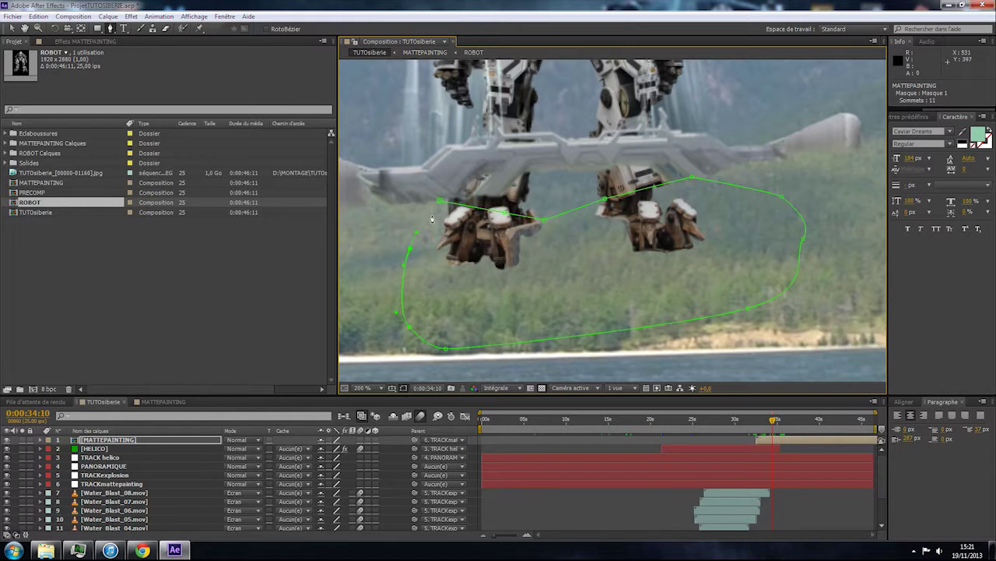
pyautogui.click(440, 203)
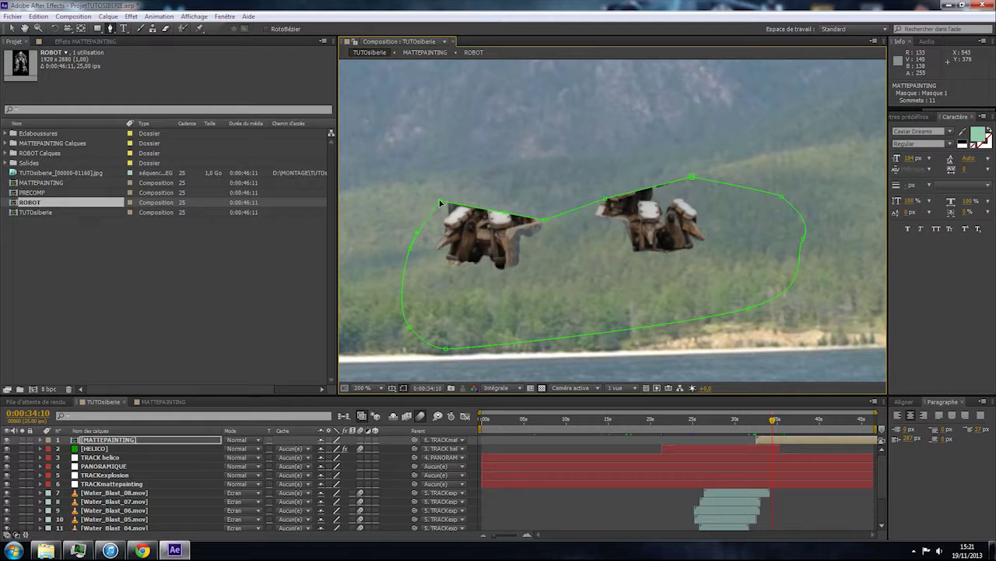
# Reveal Masque 1 on the MATTEPAINTING layer and set its mode to Subtract so it cuts away the feet.
pyautogui.hotkey('alt', 'm')
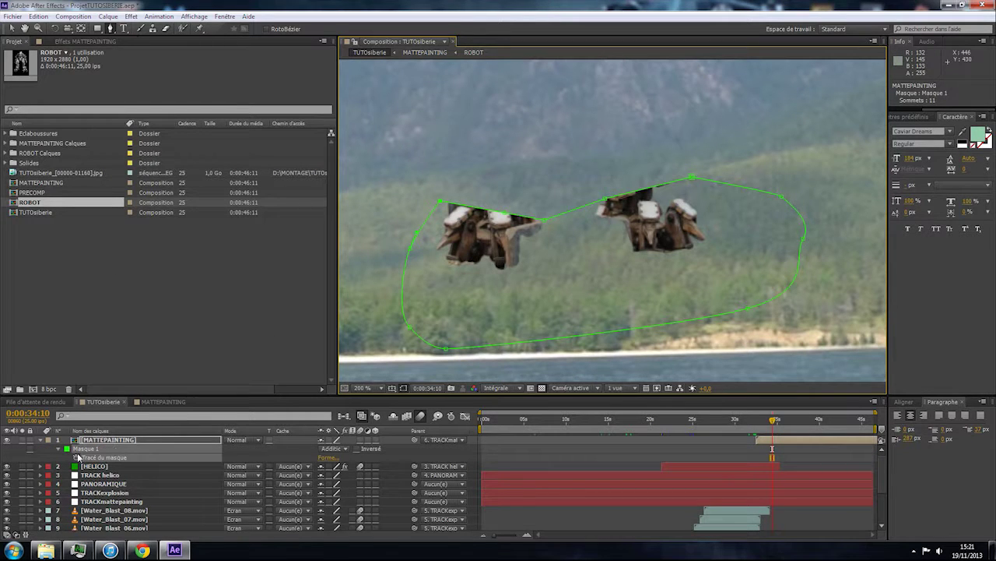
pyautogui.click(324, 450)
pyautogui.click(348, 488)
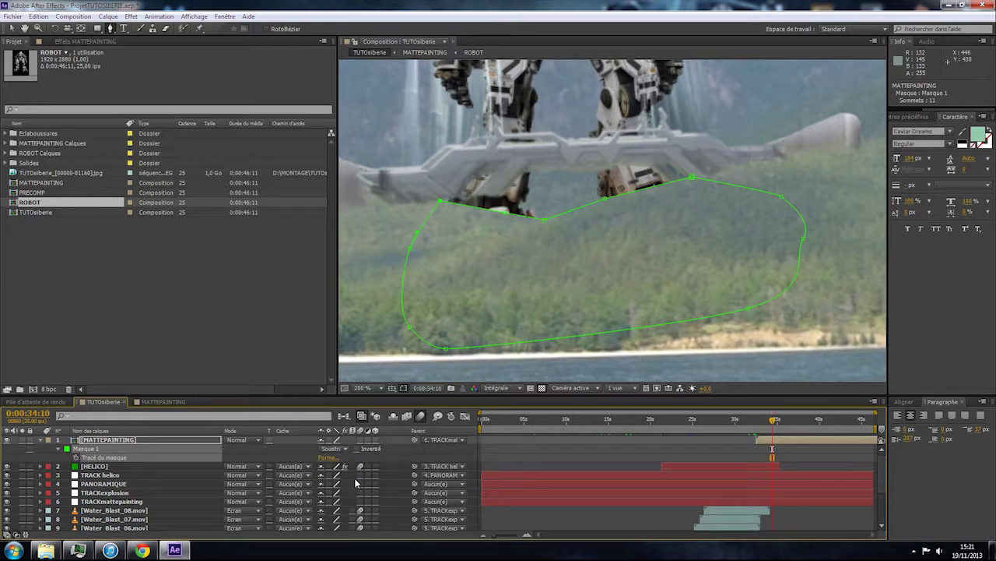
pyautogui.click(581, 506)
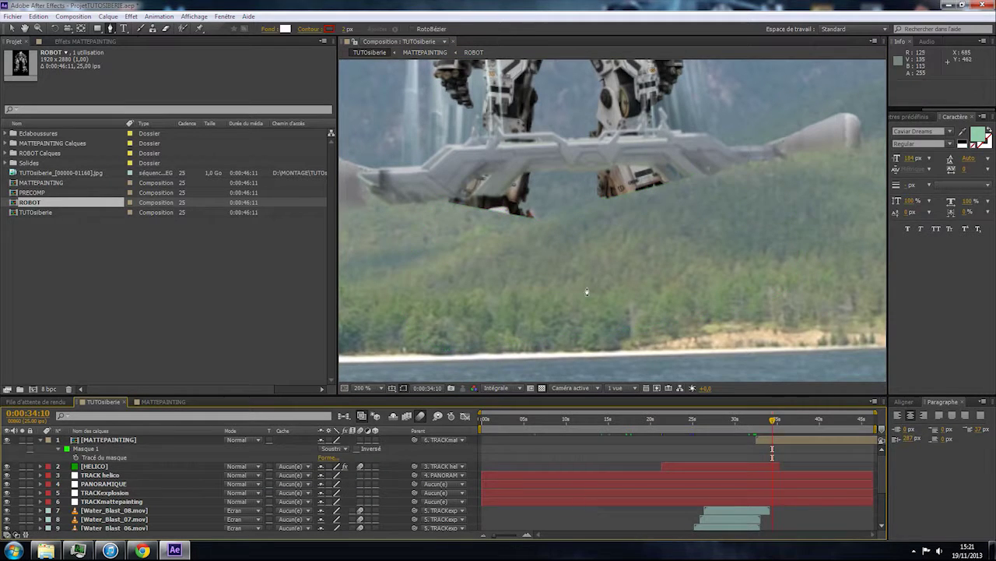
# Inspect the cut feet at 0:00:34:18 and increase Masque 1's feather on the MATTEPAINTING layer to soften the edge.
pyautogui.scroll(-2, 581, 267)
pyautogui.scroll(2, 582, 269)
pyautogui.scroll(-2, 582, 268)
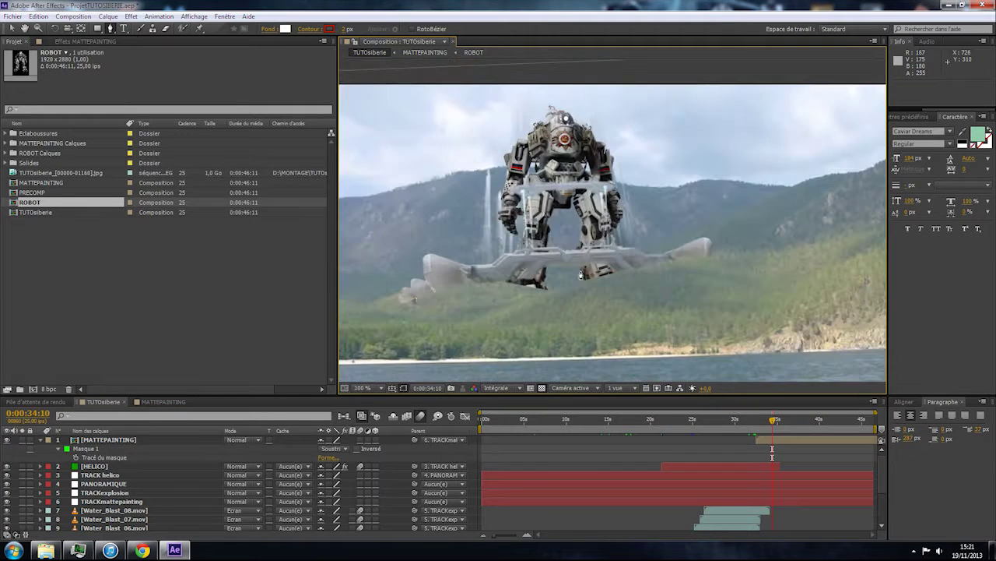
pyautogui.moveTo(772, 423)
pyautogui.mouseDown()
pyautogui.moveTo(761, 423)
pyautogui.moveTo(776, 423)
pyautogui.mouseUp()
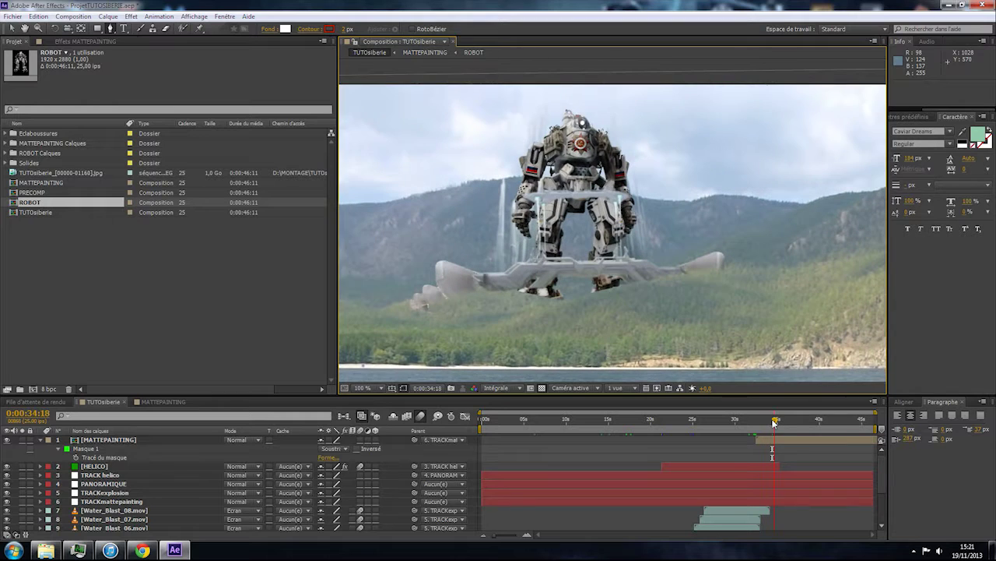
pyautogui.scroll(4, 530, 302)
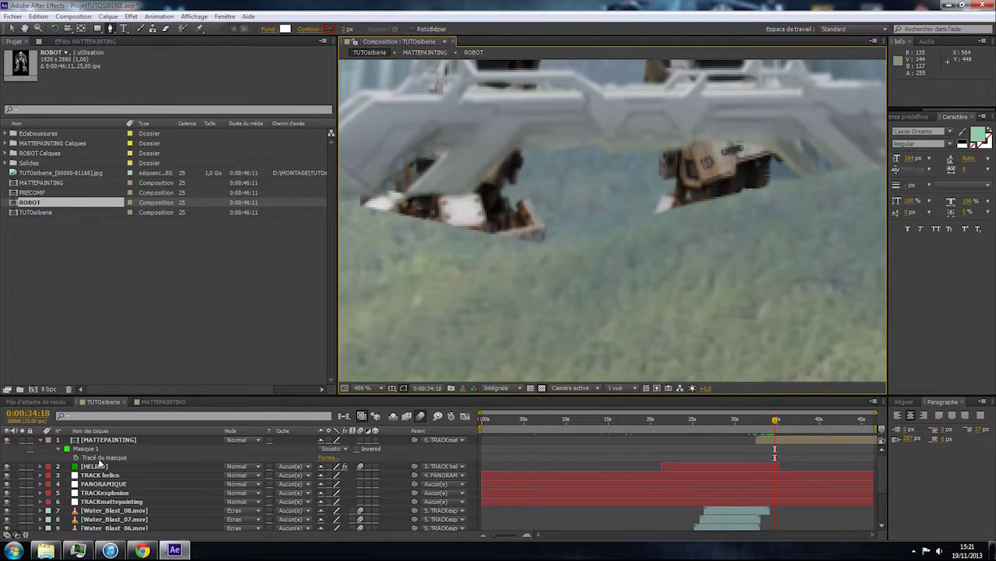
pyautogui.click(101, 449)
pyautogui.press('f')
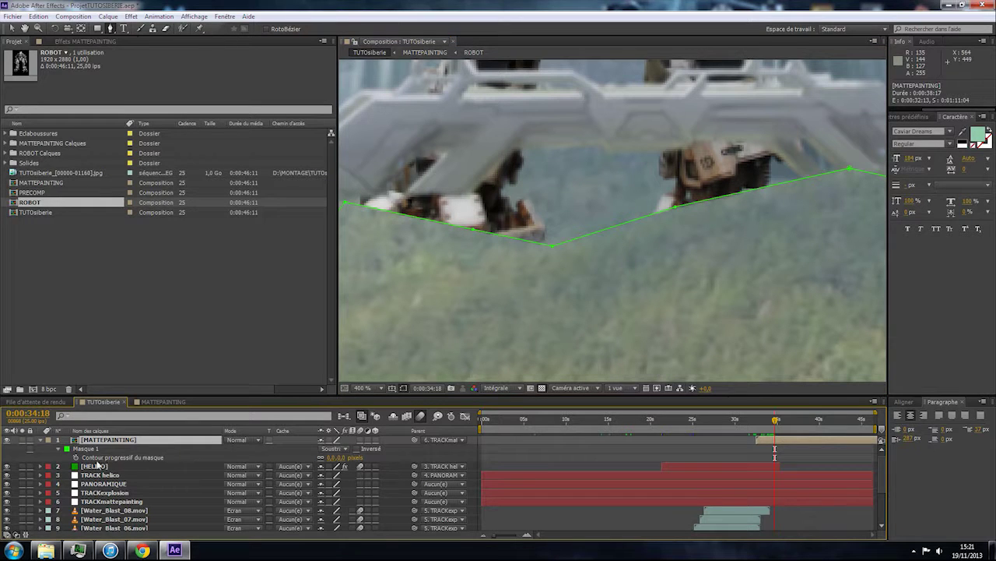
pyautogui.moveTo(336, 457)
pyautogui.mouseDown()
pyautogui.moveTo(351, 458)
pyautogui.moveTo(328, 455)
pyautogui.mouseUp()
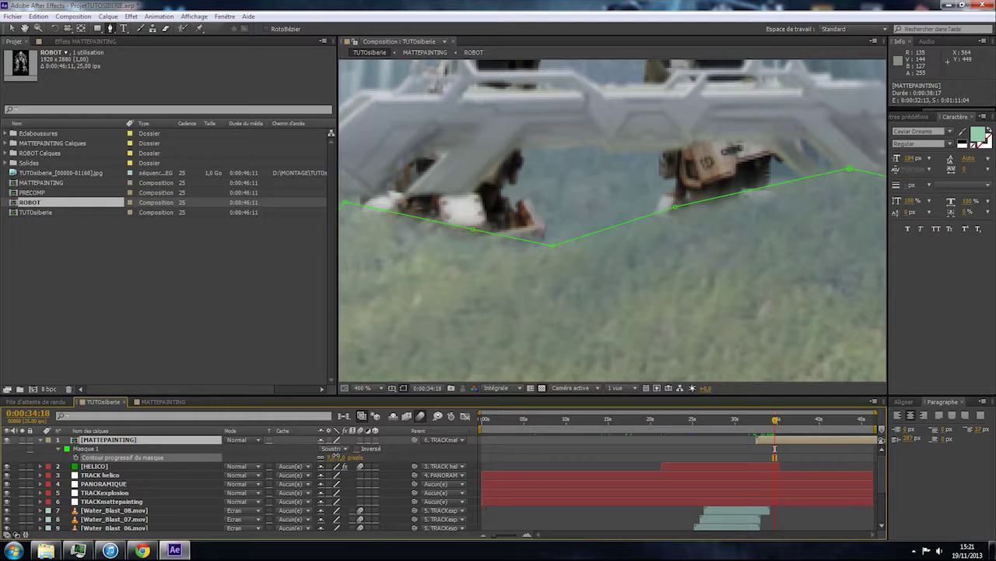
# Add vertices to Masque 1 along the sole of the robot's left-hand foot and offset them to break up the straight edge.
pyautogui.moveTo(574, 235); pyautogui.dragTo(732, 224)
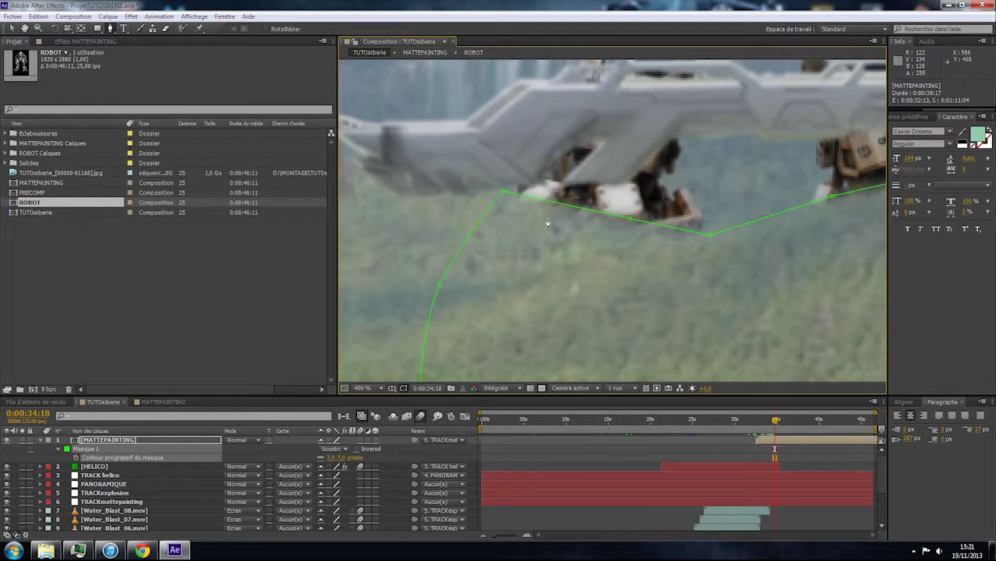
pyautogui.press('.')
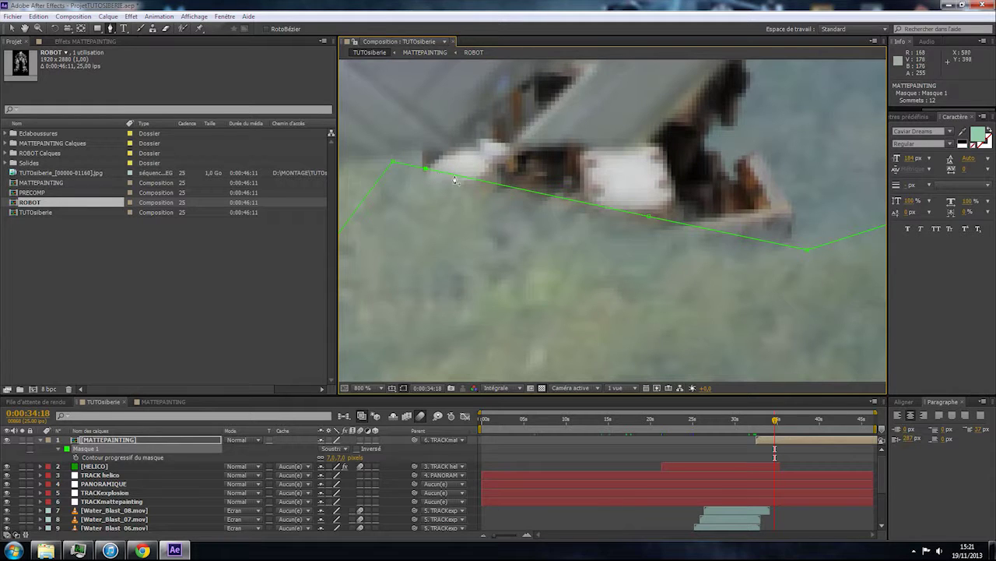
pyautogui.click(507, 189)
pyautogui.hotkey('ctrl', 'z')
pyautogui.click(511, 187)
pyautogui.click(566, 201)
pyautogui.moveTo(566, 201); pyautogui.dragTo(561, 208)
pyautogui.moveTo(510, 188); pyautogui.dragTo(440, 162)
# Add more Masque 1 vertices under the toe end of the same foot and shift them into an irregular contour.
pyautogui.moveTo(702, 224); pyautogui.dragTo(516, 198)
pyautogui.click(515, 203)
pyautogui.click(554, 212)
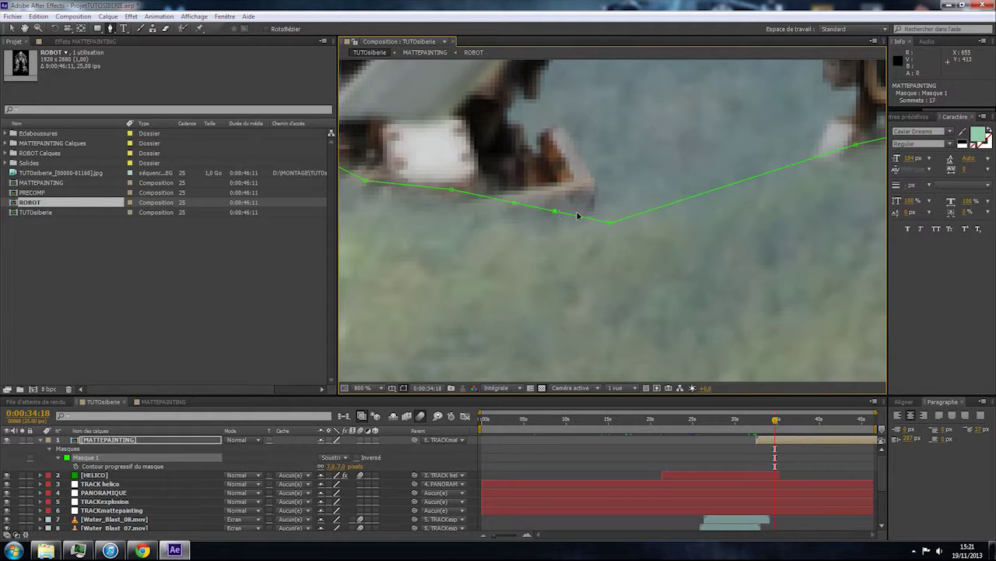
pyautogui.click(569, 214)
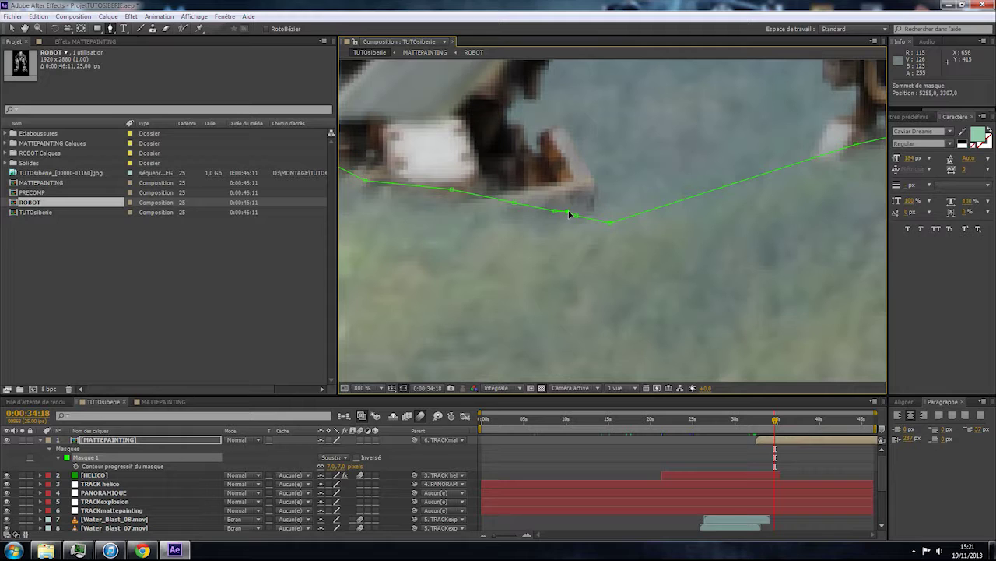
pyautogui.moveTo(515, 204); pyautogui.dragTo(517, 186)
pyautogui.moveTo(450, 191); pyautogui.dragTo(453, 210)
# Add vertices to Masque 1 along the edge beneath the robot's other foot, undoing the misplaced points.
pyautogui.moveTo(644, 238); pyautogui.dragTo(400, 258)
pyautogui.moveTo(531, 207); pyautogui.dragTo(305, 282)
pyautogui.click(487, 218)
pyautogui.click(463, 224)
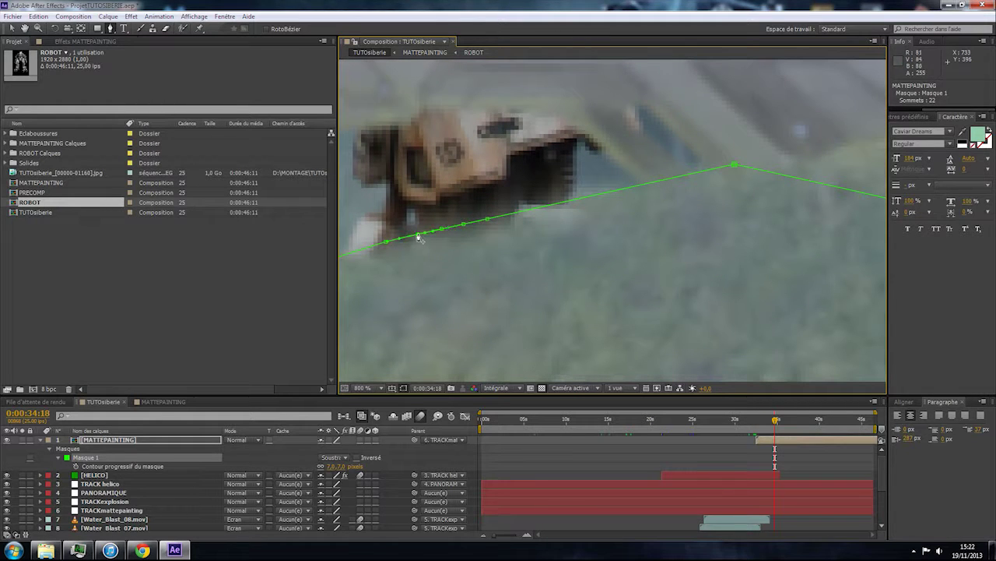
pyautogui.click(545, 209)
pyautogui.hotkey('ctrl', 'z')
pyautogui.click(523, 215)
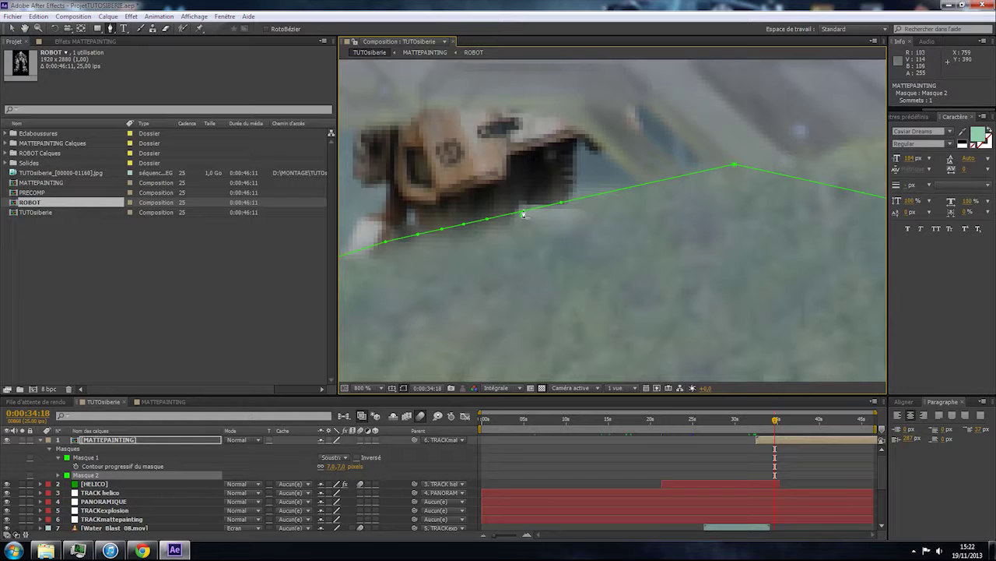
pyautogui.hotkey('ctrl', 'z')
# Shape Masque 1 under the right-hand foot into a wavy edge by adding a vertex and offsetting several points.
pyautogui.moveTo(525, 212); pyautogui.dragTo(528, 225)
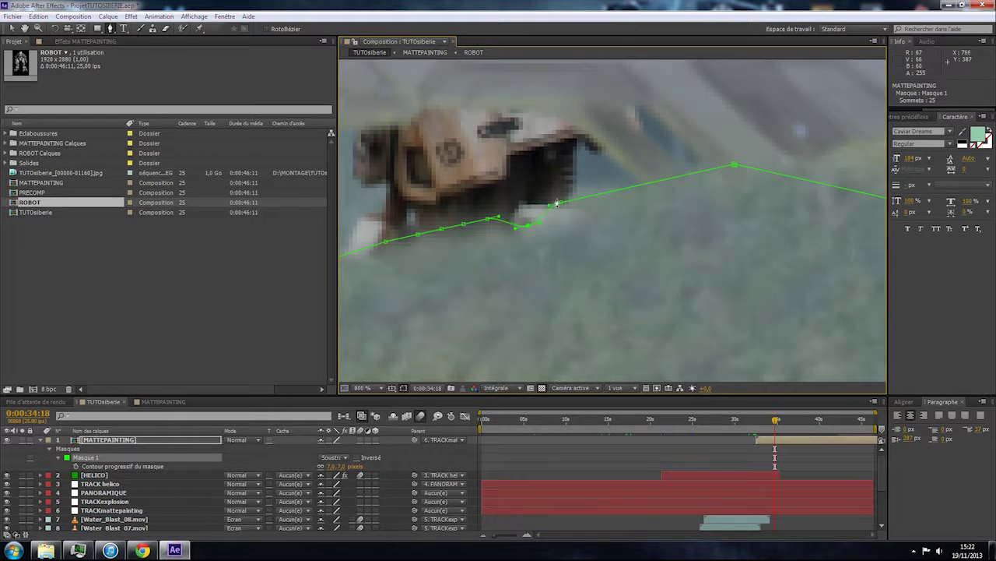
pyautogui.click(590, 196)
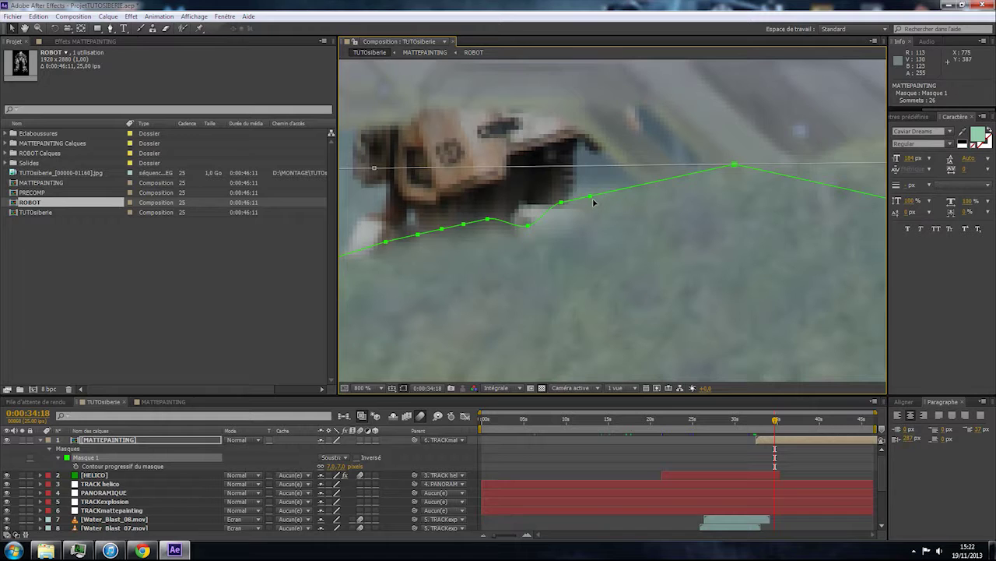
pyautogui.click(594, 201)
pyautogui.moveTo(591, 198); pyautogui.dragTo(594, 205)
pyautogui.moveTo(464, 227); pyautogui.dragTo(370, 240)
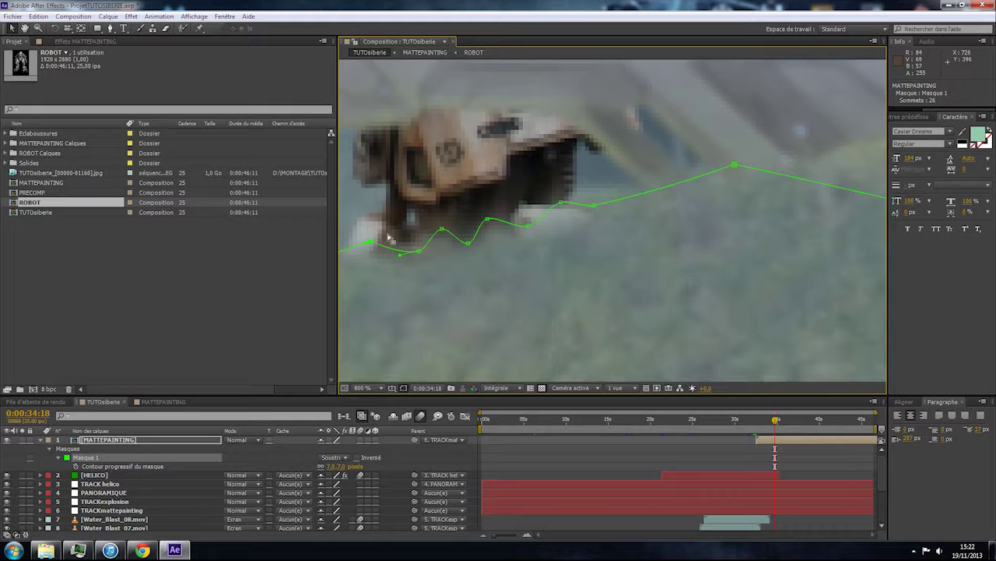
pyautogui.scroll(-6, 392, 239)
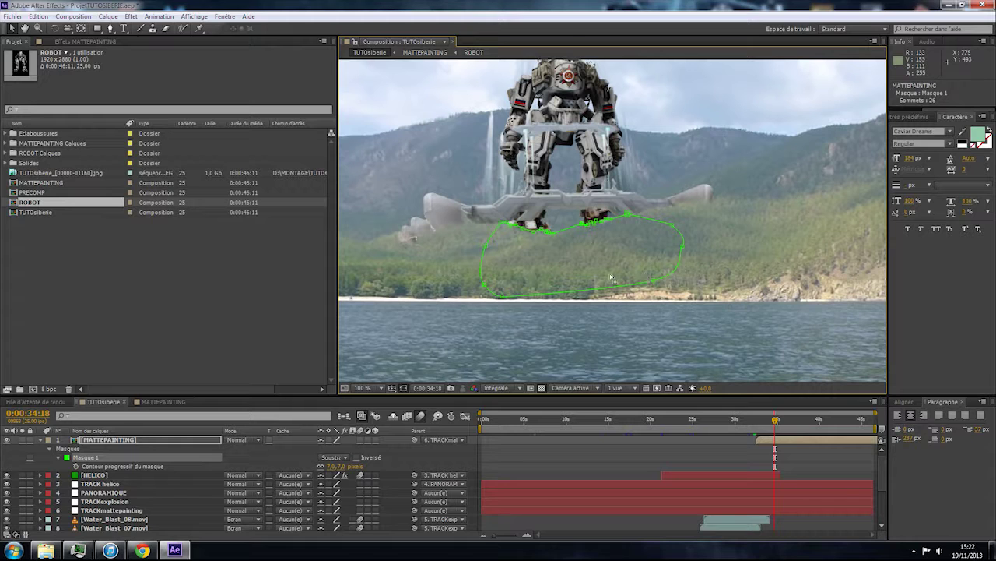
# Set the feather of Masque 1 on the MATTEPAINTING layer to 3 pixels.
pyautogui.click(597, 460)
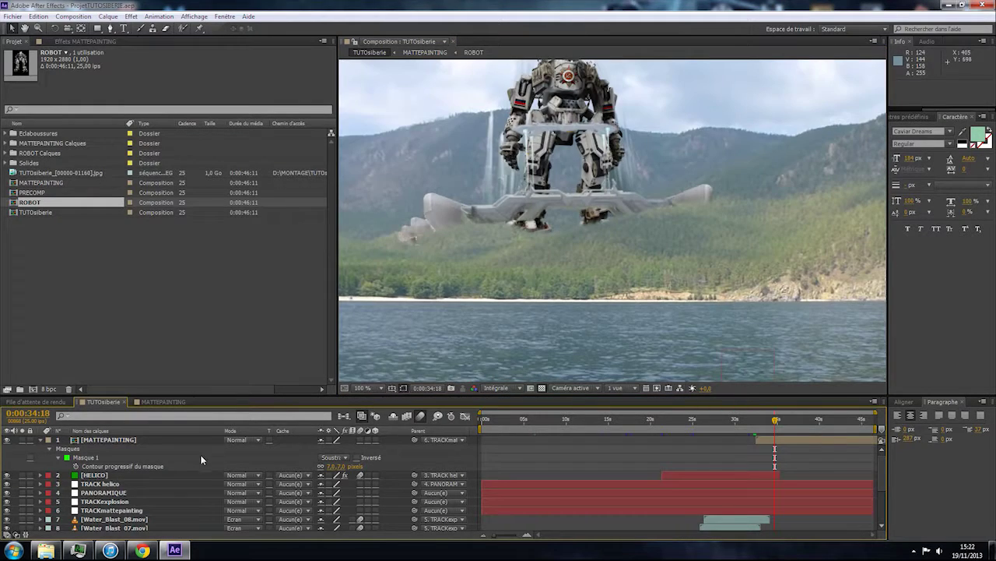
pyautogui.click(150, 442)
pyautogui.press('f')
pyautogui.press('f')
pyautogui.click(331, 458)
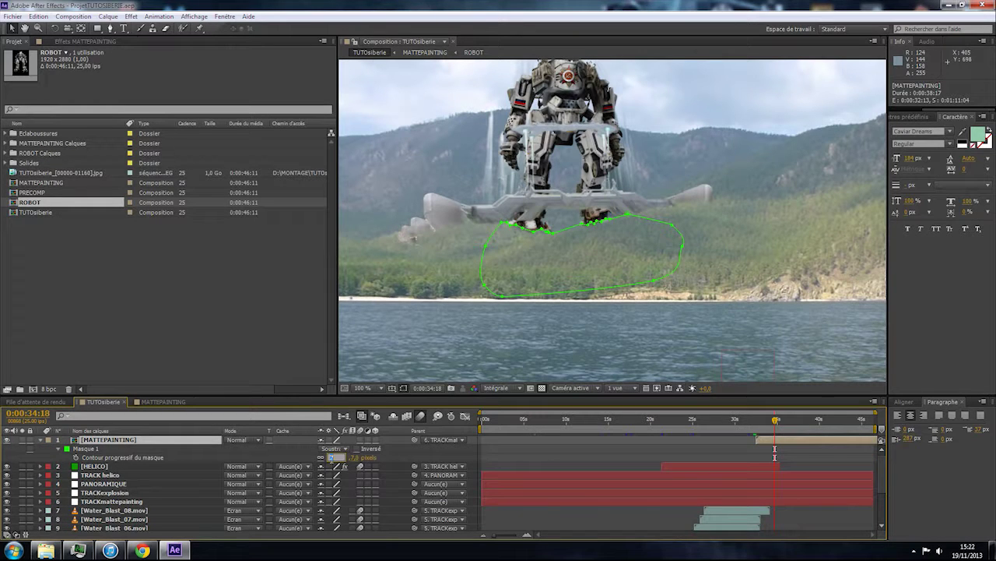
pyautogui.write('3')
pyautogui.press('Return')
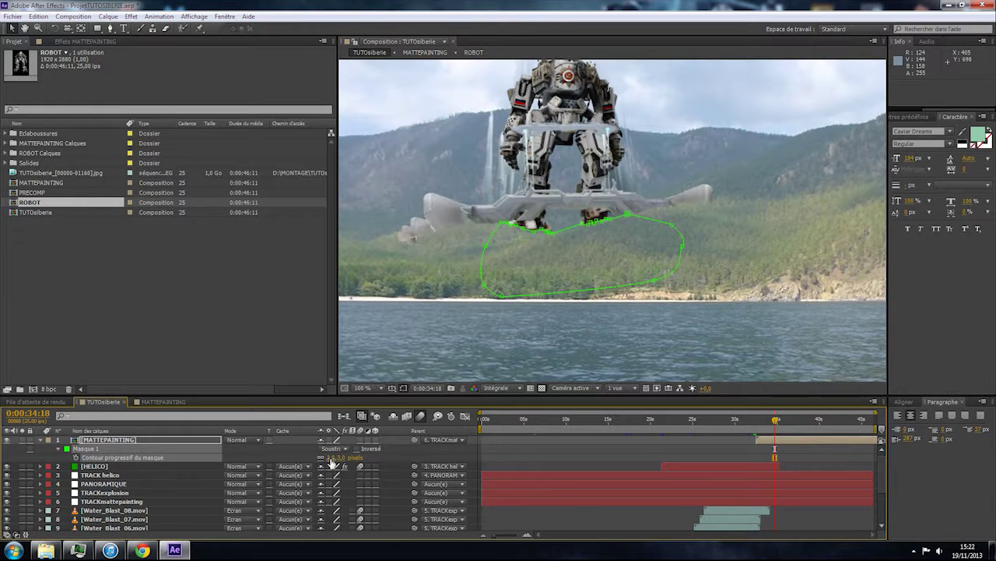
# Hide the mask outlines in the viewer and set Masque 1's feather to 2 pixels.
pyautogui.click(402, 388)
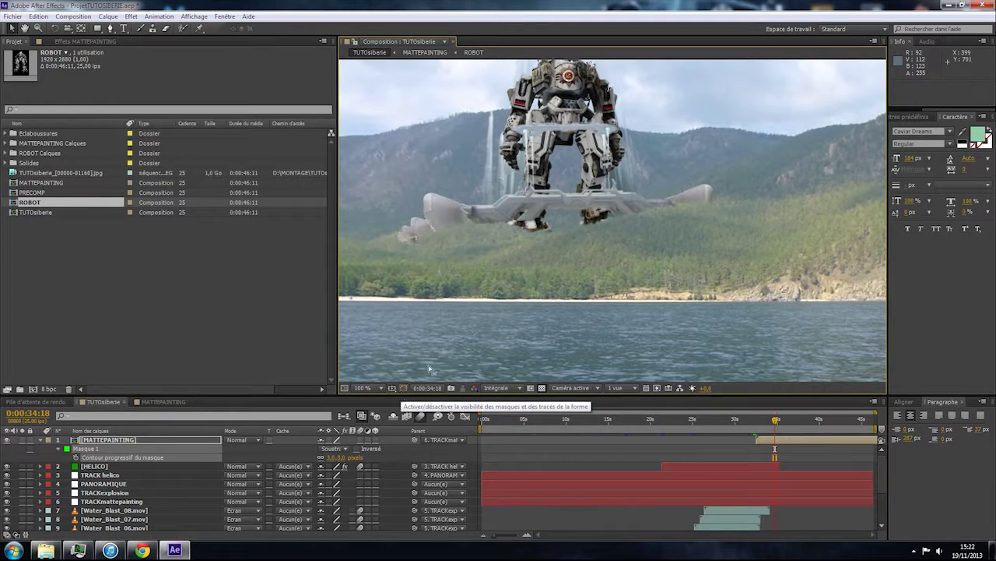
pyautogui.scroll(1, 457, 327)
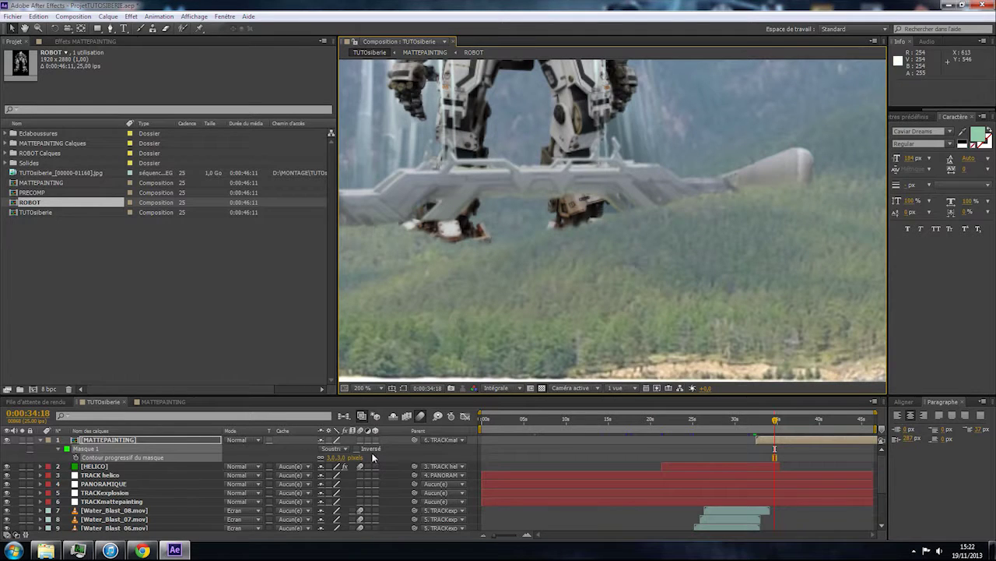
pyautogui.click(343, 457)
pyautogui.press('Return')
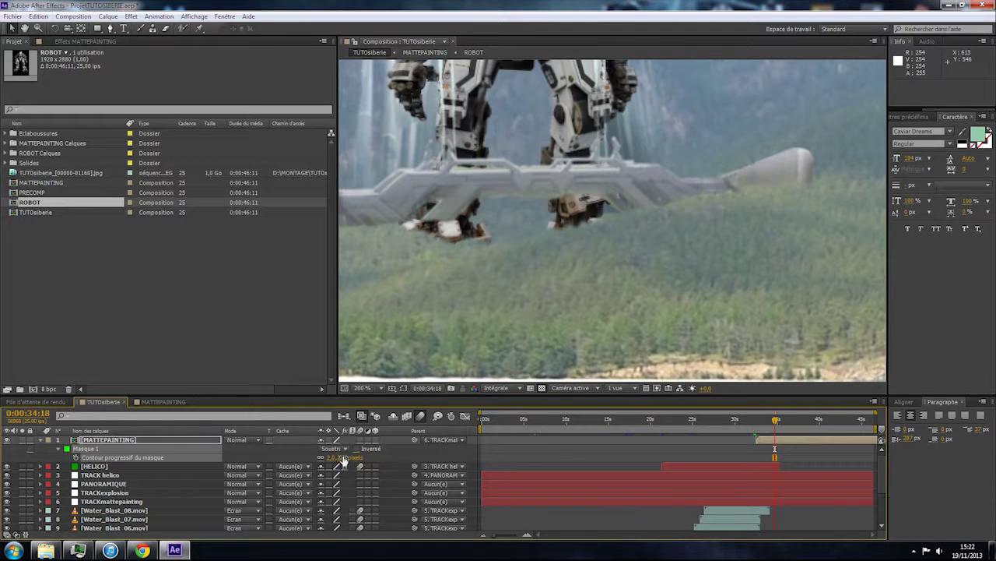
pyautogui.click(500, 521)
# Examine the masked feet, the structure and the whole robot against the landscape at different magnifications.
pyautogui.scroll(-2, 545, 278)
pyautogui.moveTo(578, 190); pyautogui.dragTo(594, 224)
pyautogui.scroll(1, 594, 224)
pyautogui.scroll(2, 594, 224)
pyautogui.scroll(-2, 580, 218)
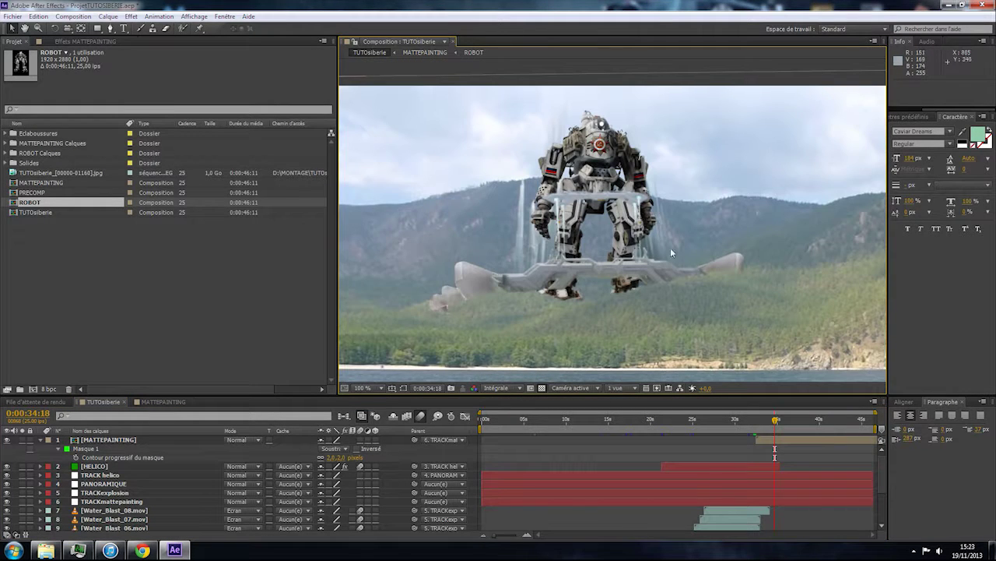
pyautogui.scroll(3, 643, 204)
pyautogui.scroll(-1, 645, 267)
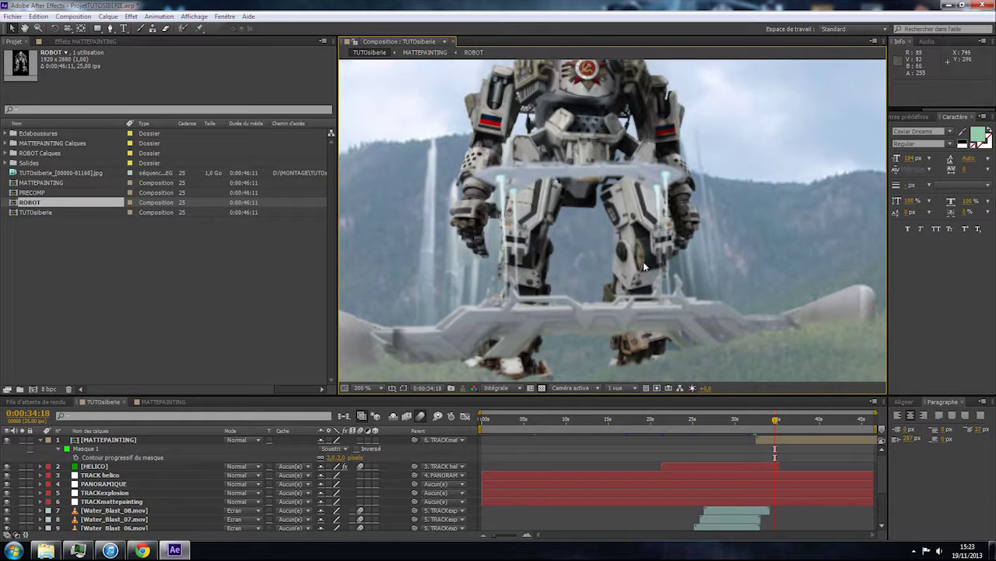
pyautogui.moveTo(630, 293); pyautogui.dragTo(558, 166)
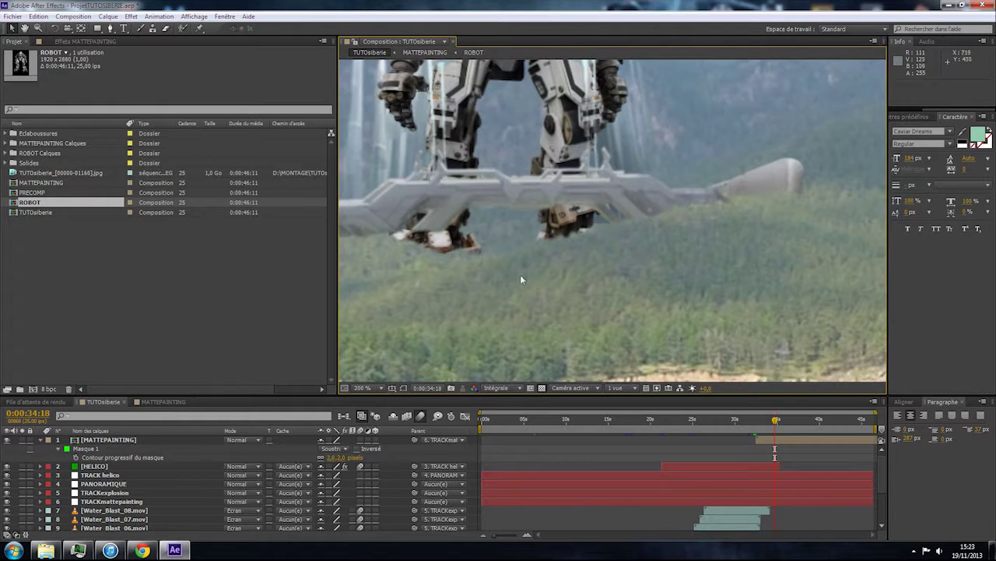
pyautogui.scroll(-3, 621, 249)
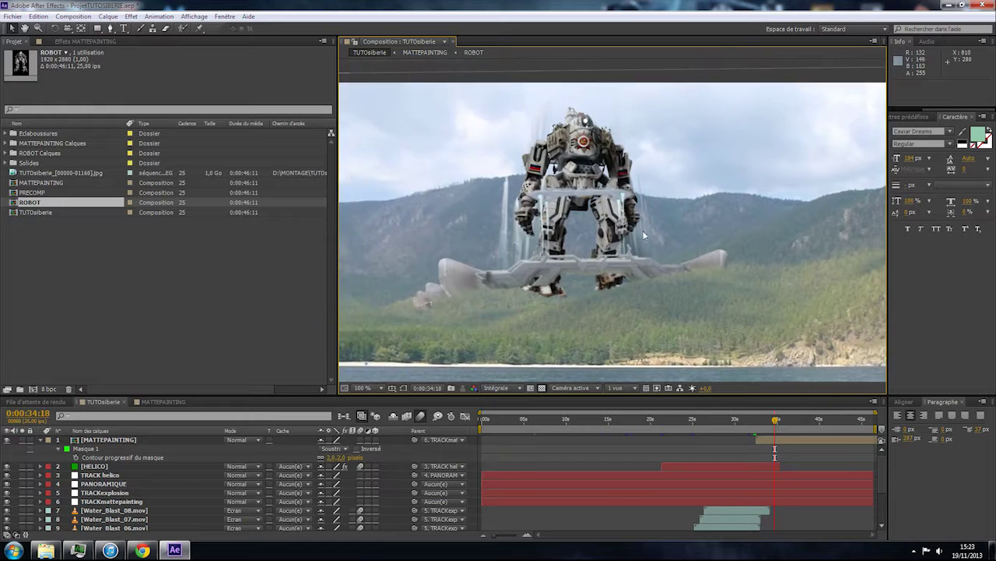
pyautogui.scroll(5, 604, 177)
pyautogui.scroll(-2, 619, 248)
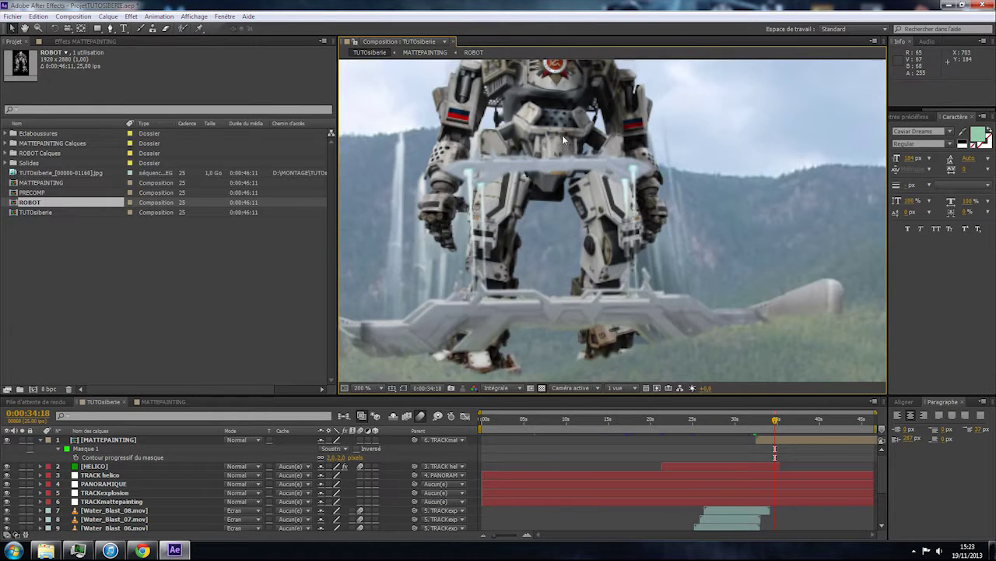
pyautogui.scroll(-1, 563, 139)
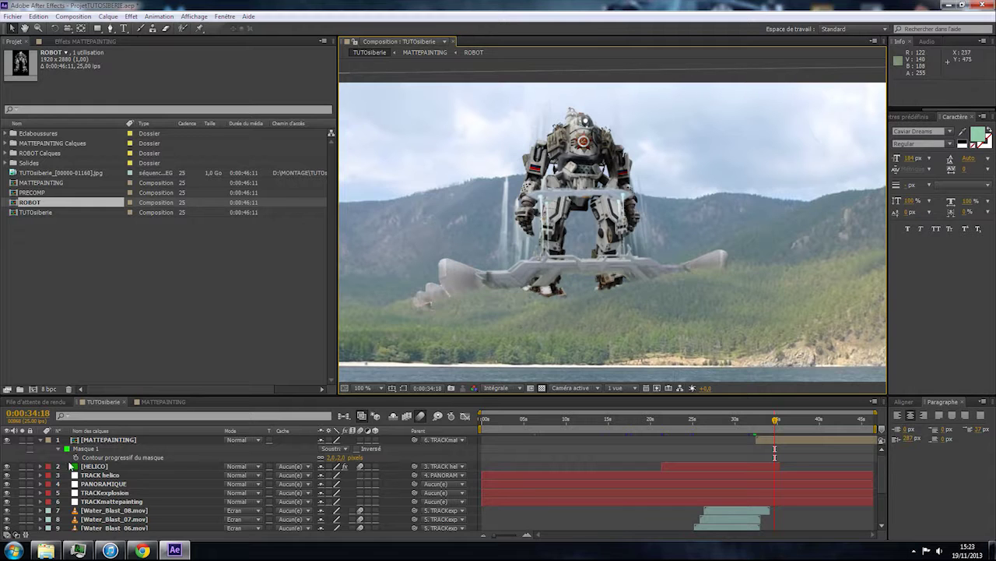
# Collapse the MATTEPAINTING layer's properties and review the robot within the full frame.
pyautogui.click(40, 440)
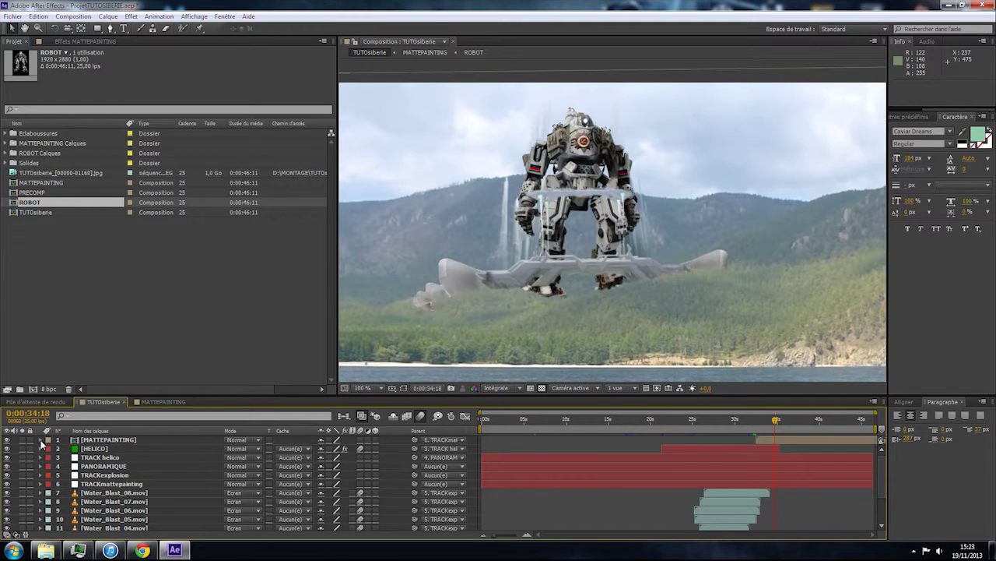
pyautogui.scroll(-1, 731, 271)
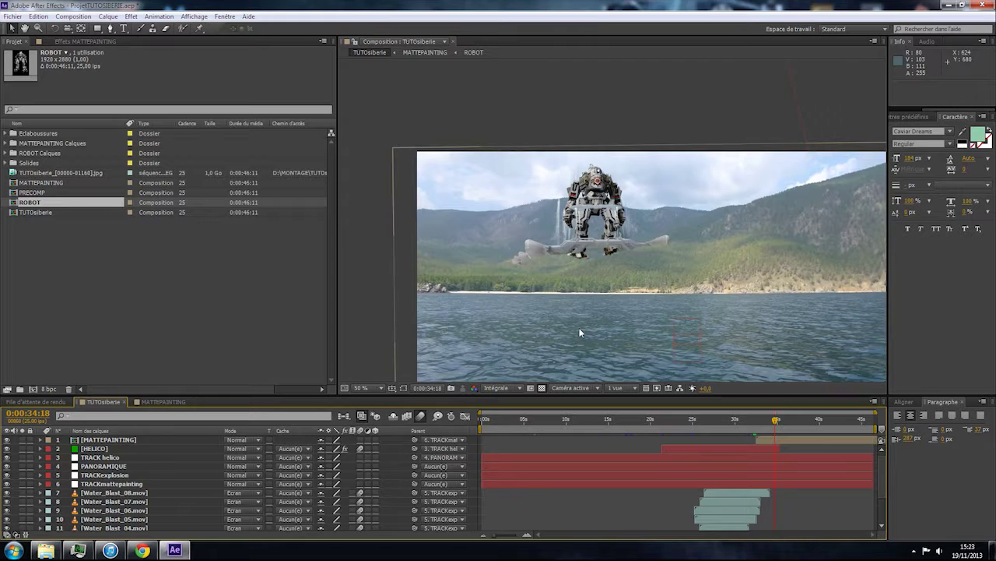
pyautogui.scroll(1, 613, 237)
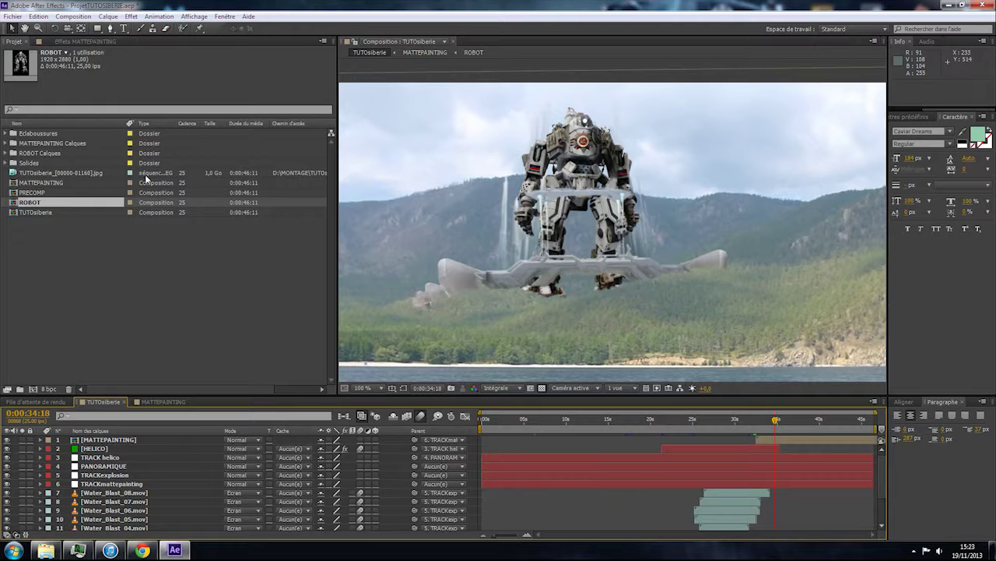
pyautogui.scroll(-1, 585, 266)
pyautogui.scroll(1, 585, 266)
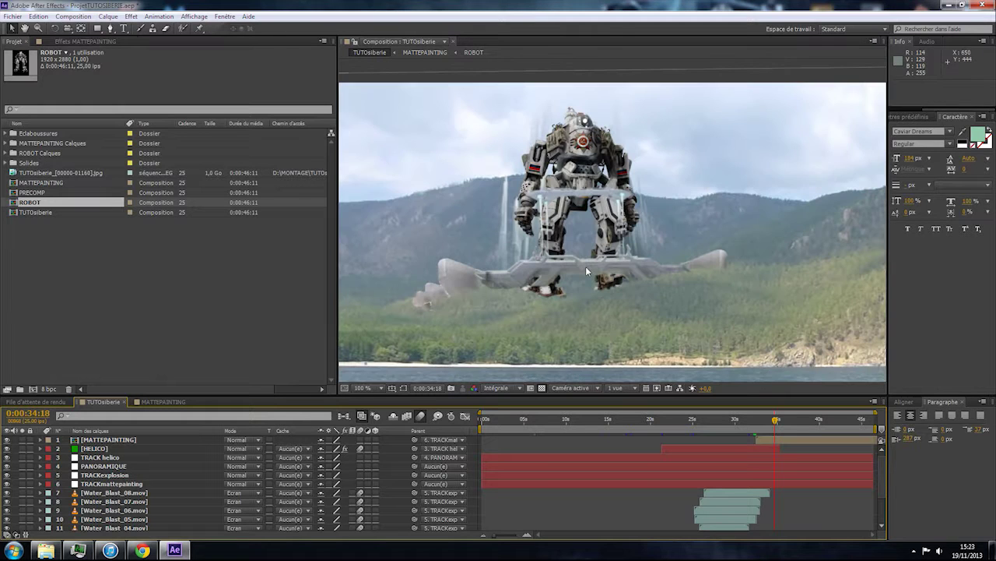
# Create a point light (Ponctuelle) in TUTOsiberie with the cyan colour 47F0EE.
pyautogui.click(108, 16)
pyautogui.moveTo(200, 31)
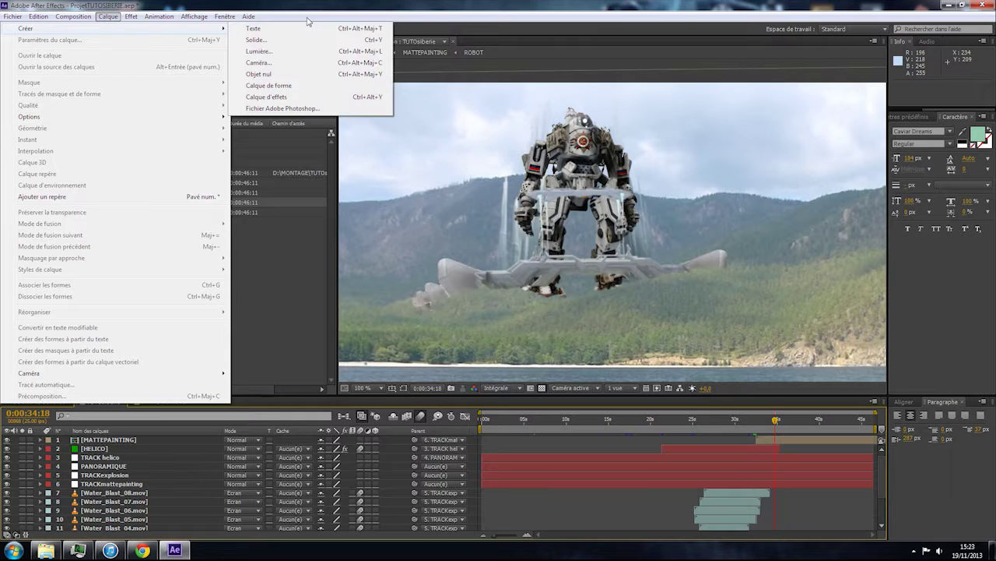
pyautogui.click(268, 50)
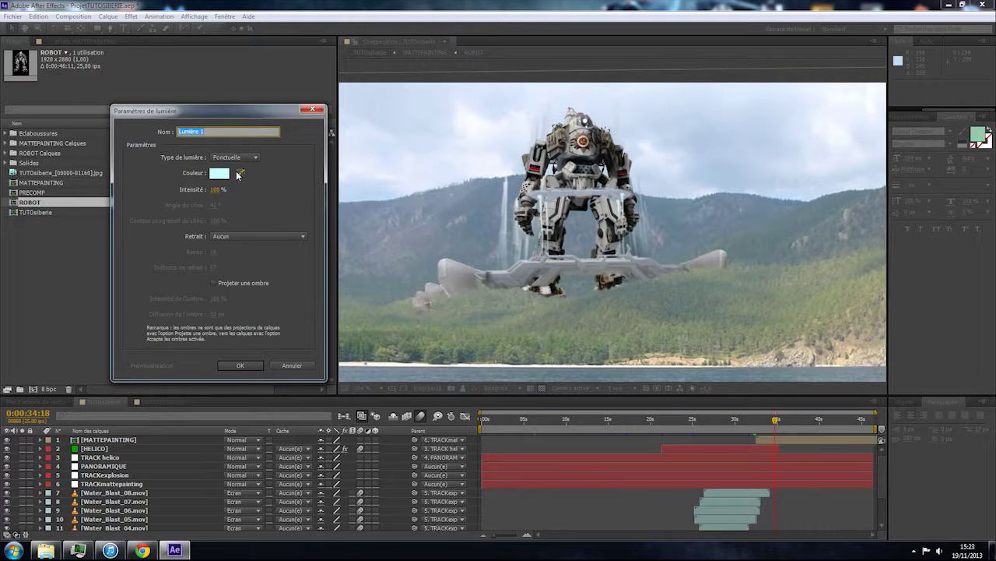
pyautogui.click(218, 174)
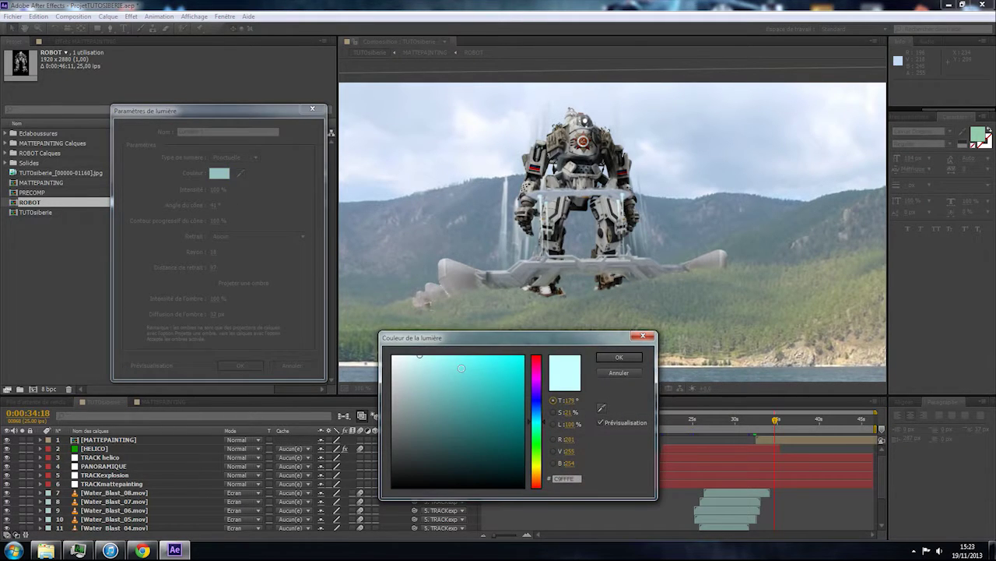
pyautogui.click(485, 362)
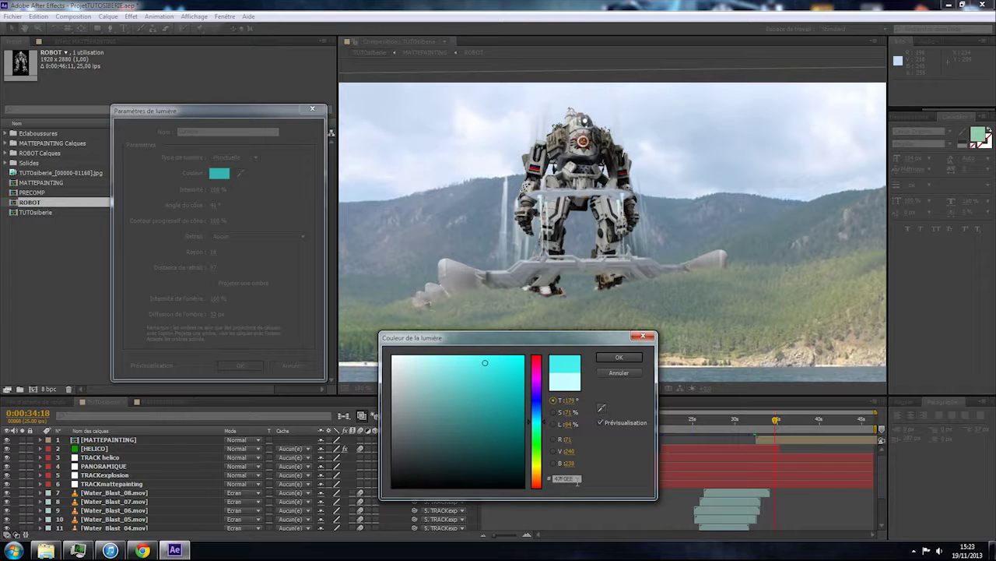
pyautogui.click(615, 359)
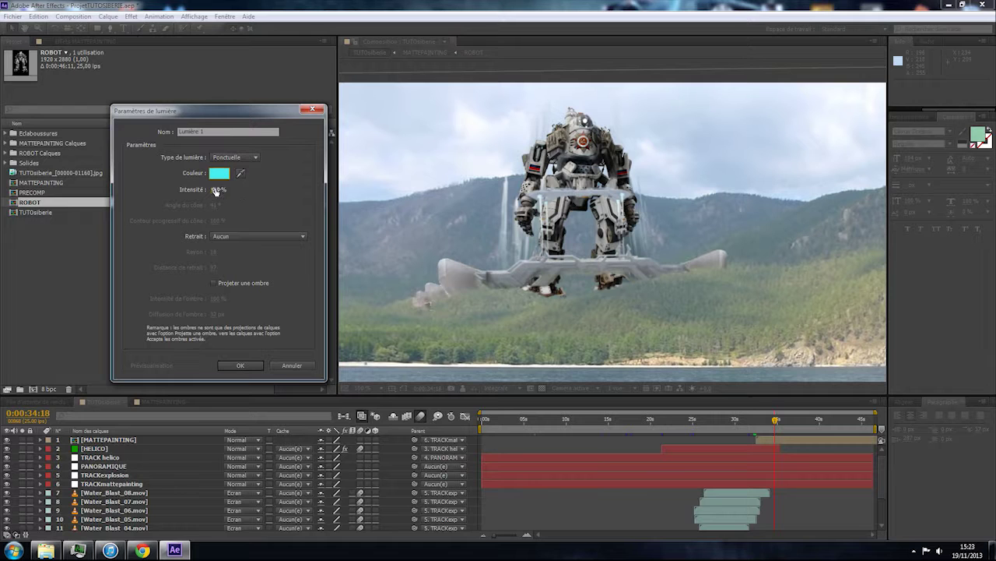
pyautogui.click(240, 365)
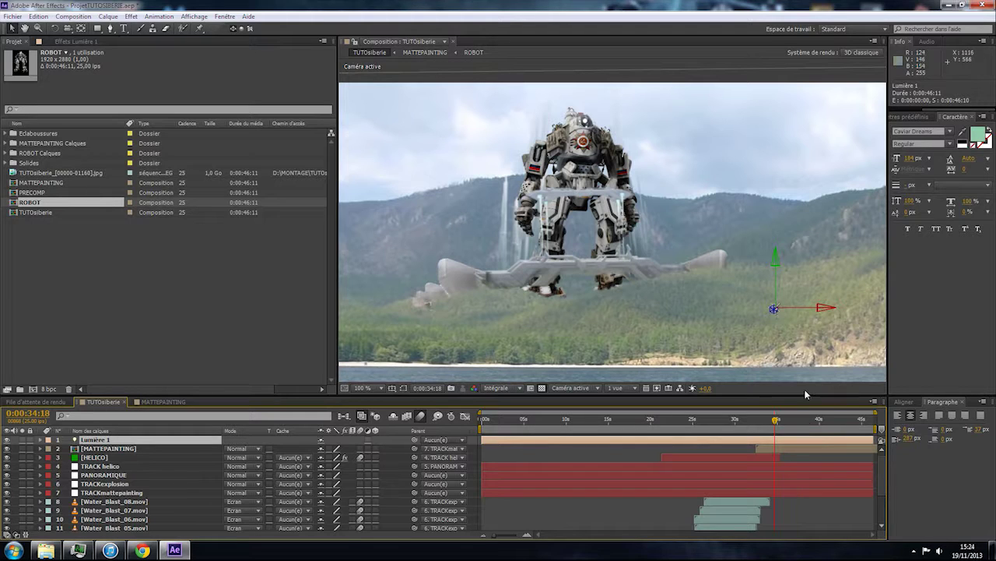
# Trim the light layer to start with MATTEPAINTING at 0:00:32:13 and end at 0:00:38:04.
pyautogui.moveTo(484, 442); pyautogui.dragTo(750, 442)
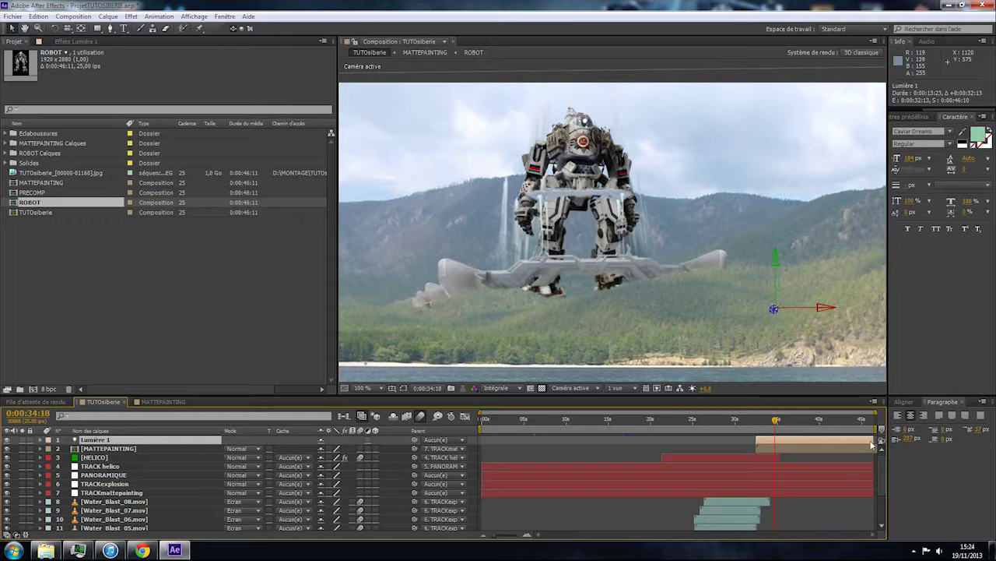
pyautogui.moveTo(852, 442); pyautogui.dragTo(802, 441)
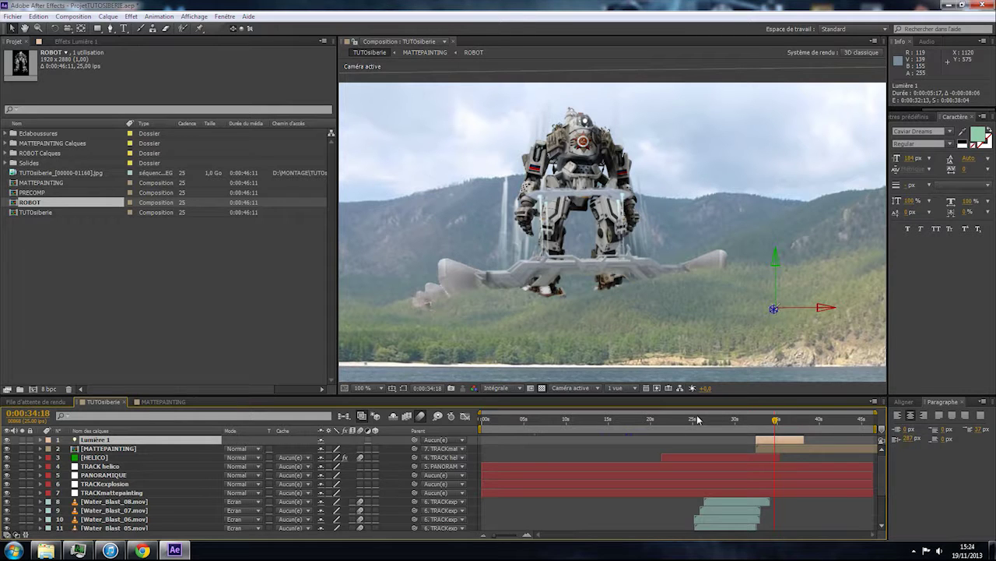
# Move the Lumière 1 light onto the glowing outlet of the outer jet at one hip of the robot, at about 700, 299.
pyautogui.scroll(-1, 691, 274)
pyautogui.moveTo(692, 274); pyautogui.dragTo(671, 255)
pyautogui.scroll(1, 717, 265)
pyautogui.click(783, 437)
pyautogui.moveTo(811, 305); pyautogui.dragTo(639, 279)
pyautogui.scroll(4, 578, 193)
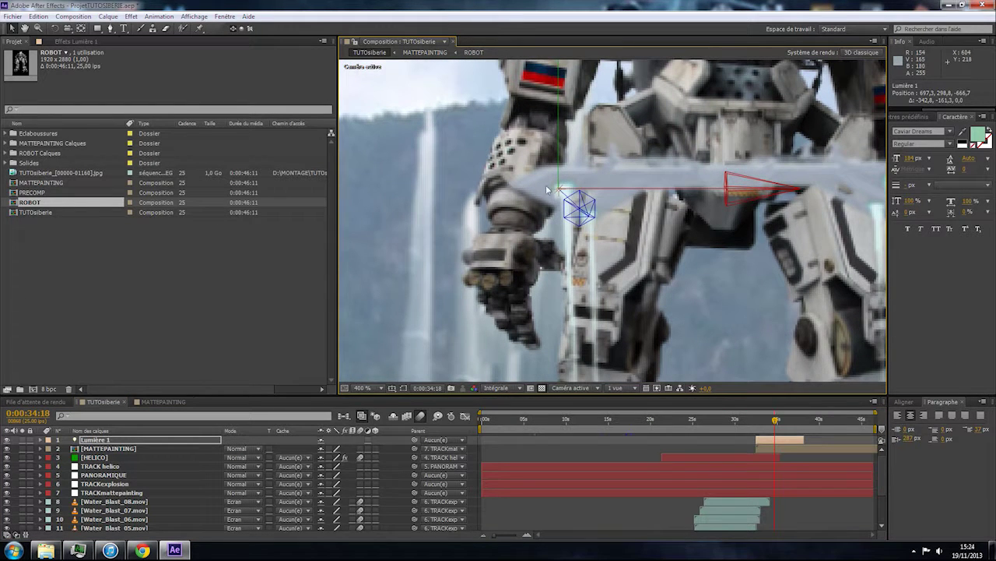
pyautogui.moveTo(559, 192); pyautogui.dragTo(566, 192)
pyautogui.hotkey('ctrl', 'shift', 'z')
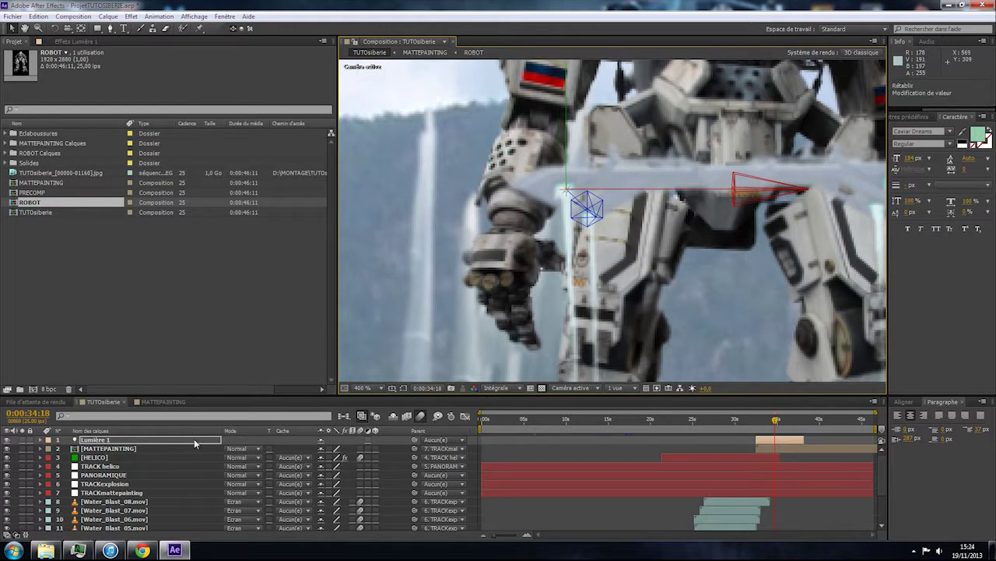
# Duplicate the light twice and place the copies on the opposite hip's two jets, at about 818, 297 and 813, 306.
pyautogui.hotkey('ctrl', 'd')
pyautogui.moveTo(682, 276); pyautogui.dragTo(565, 274)
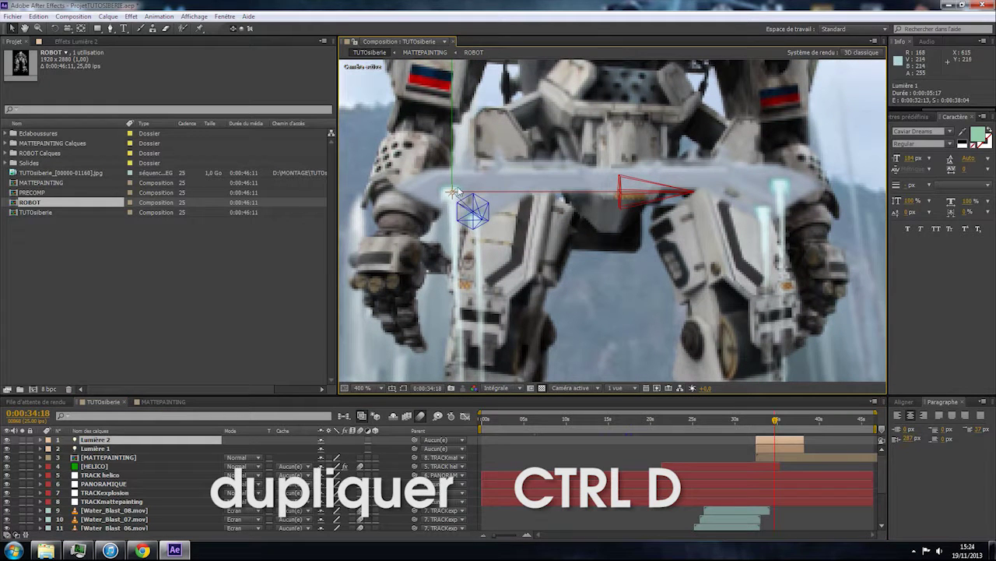
pyautogui.moveTo(469, 193); pyautogui.dragTo(779, 187)
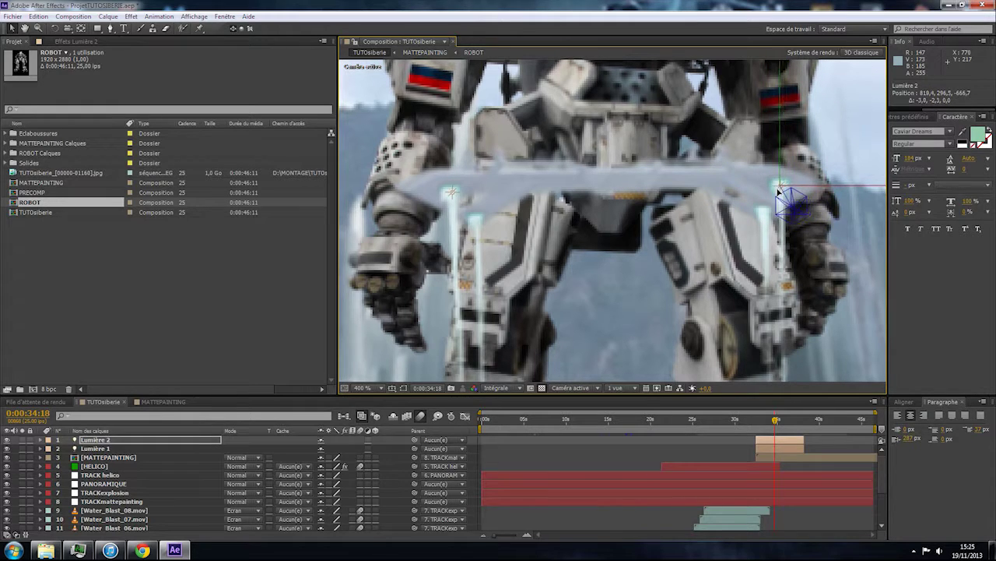
pyautogui.hotkey('ctrl', 'd')
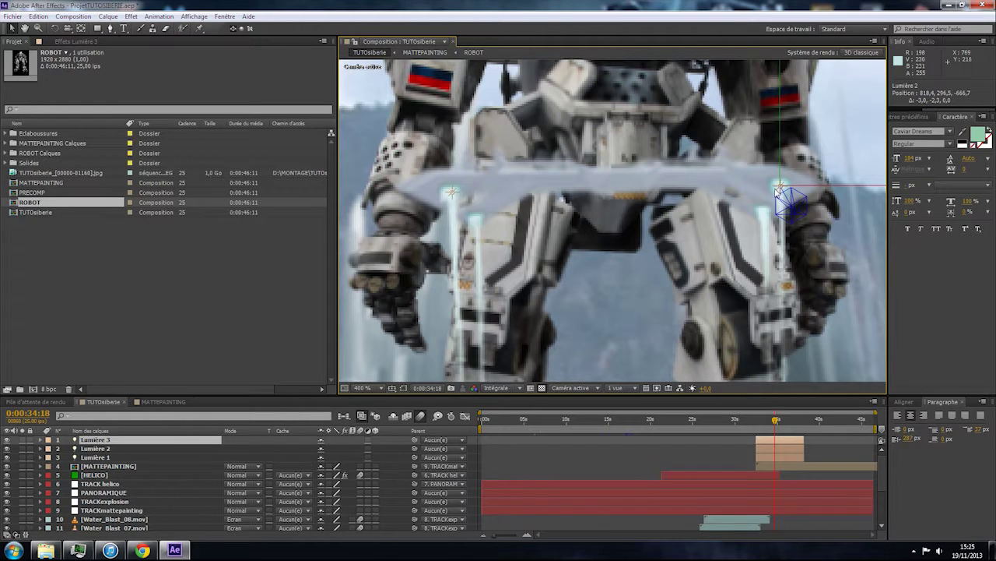
pyautogui.moveTo(777, 189); pyautogui.dragTo(760, 214)
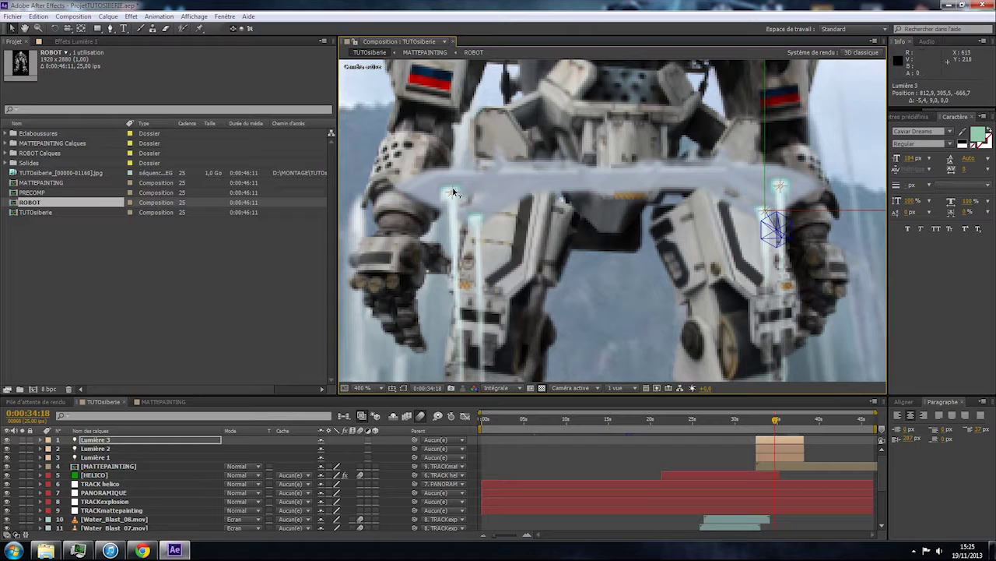
# Duplicate Lumière 1 and place the copy on the neighbouring inner jet outlet at the same hip.
pyautogui.click(460, 196)
pyautogui.hotkey('ctrl', 'd')
pyautogui.moveTo(461, 198); pyautogui.dragTo(475, 224)
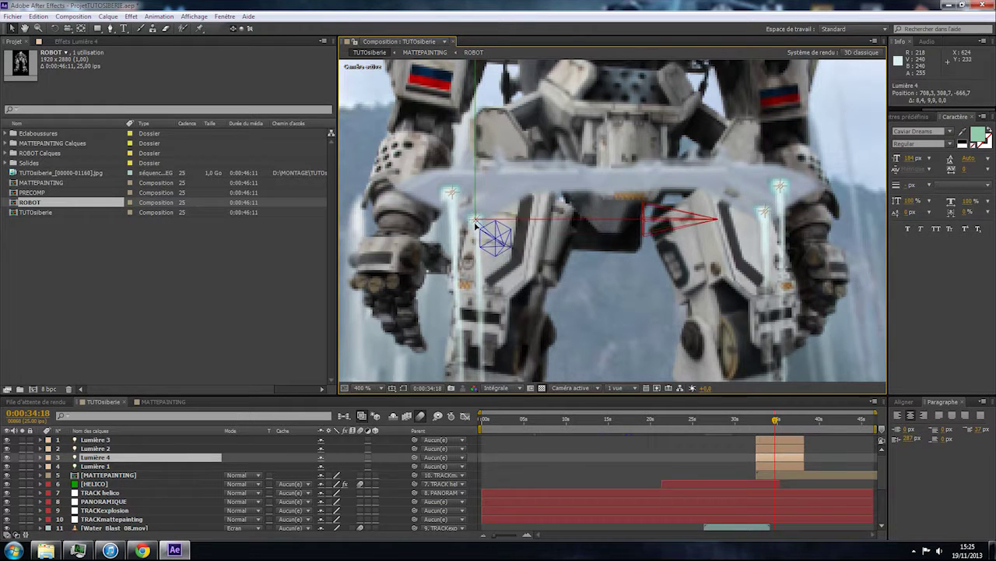
pyautogui.press('End')
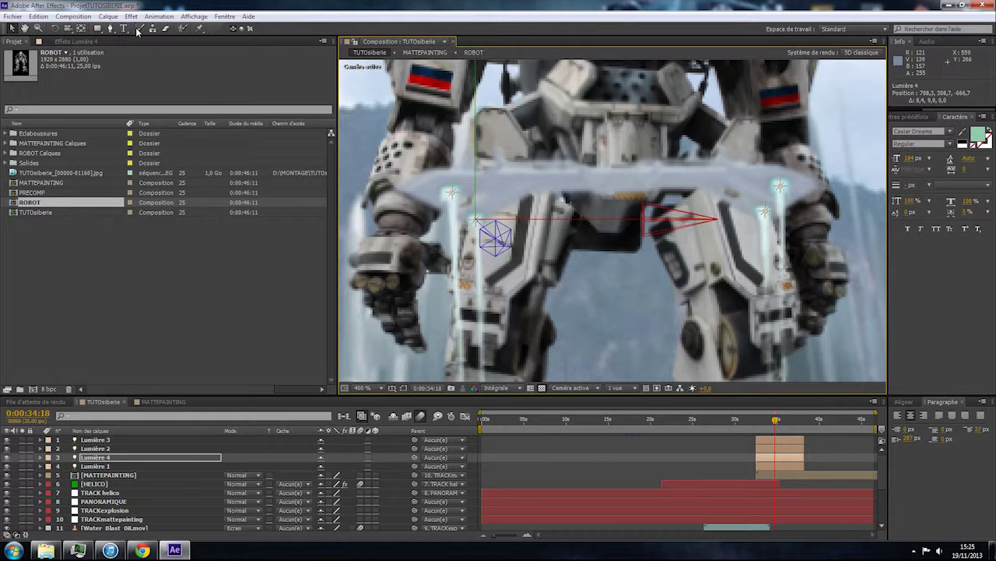
# Create a null object in TUTOsiberie and rename it LUMcontrol.
pyautogui.click(109, 16)
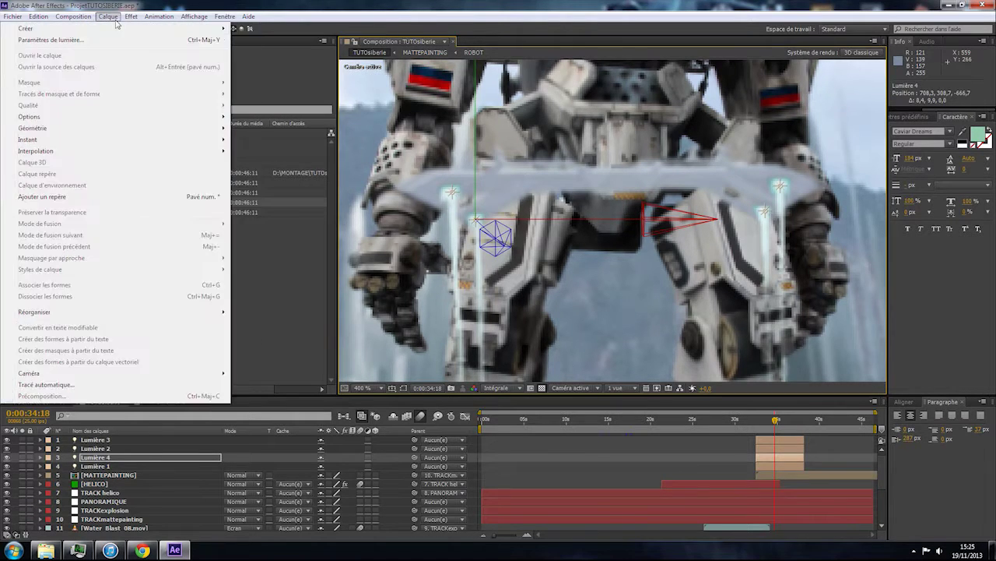
pyautogui.moveTo(124, 29)
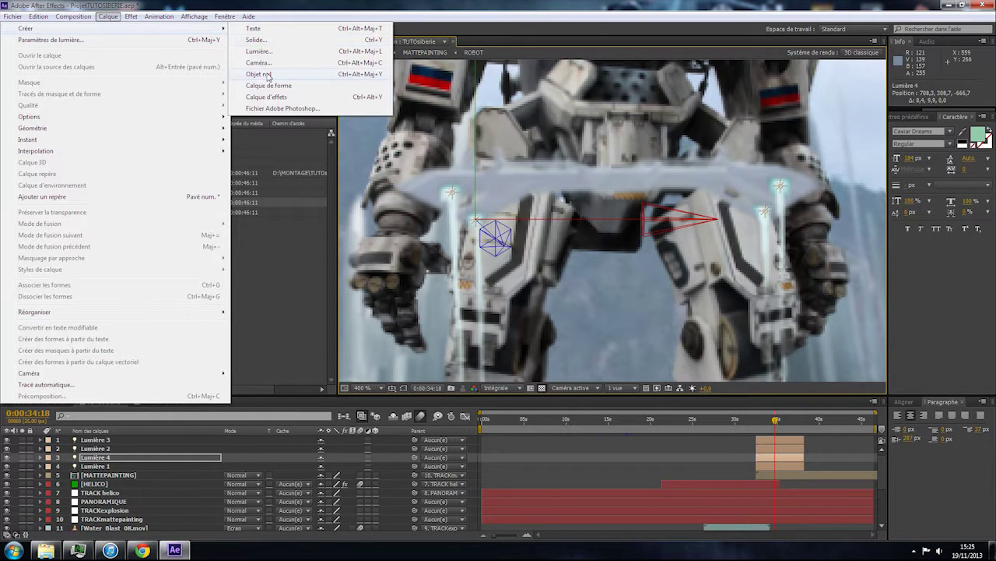
pyautogui.click(269, 74)
pyautogui.click(109, 443)
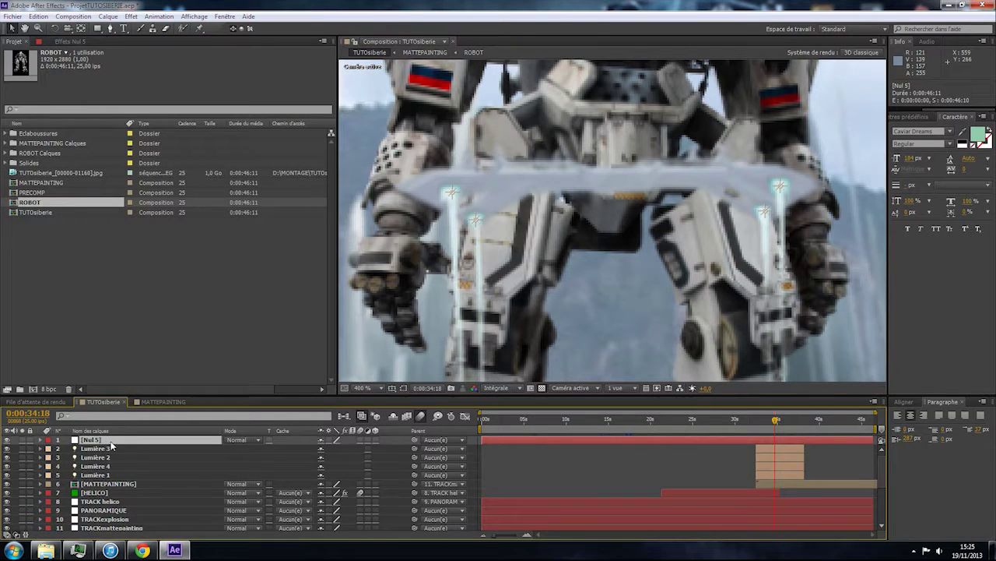
pyautogui.write('LUMcontrol')
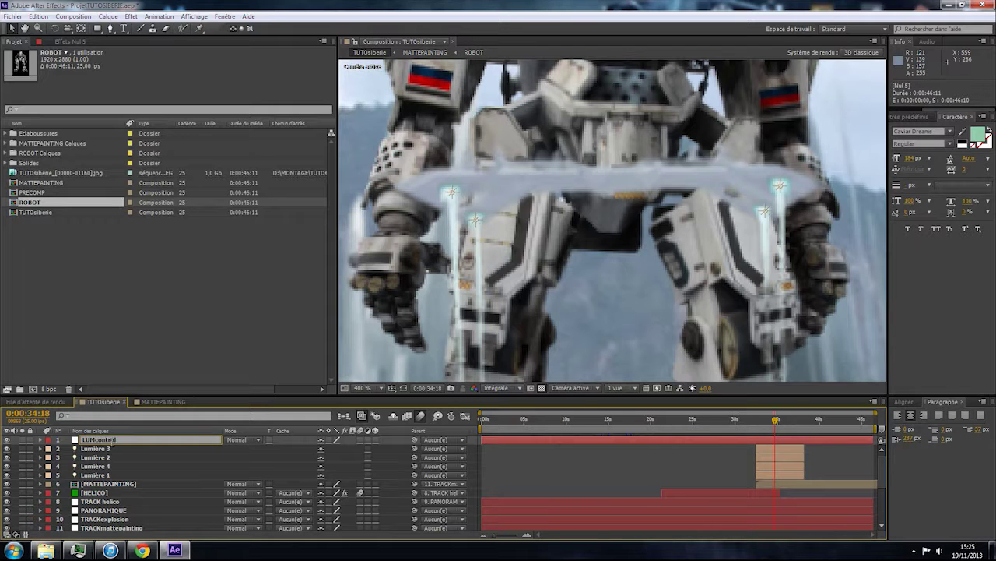
pyautogui.press('Return')
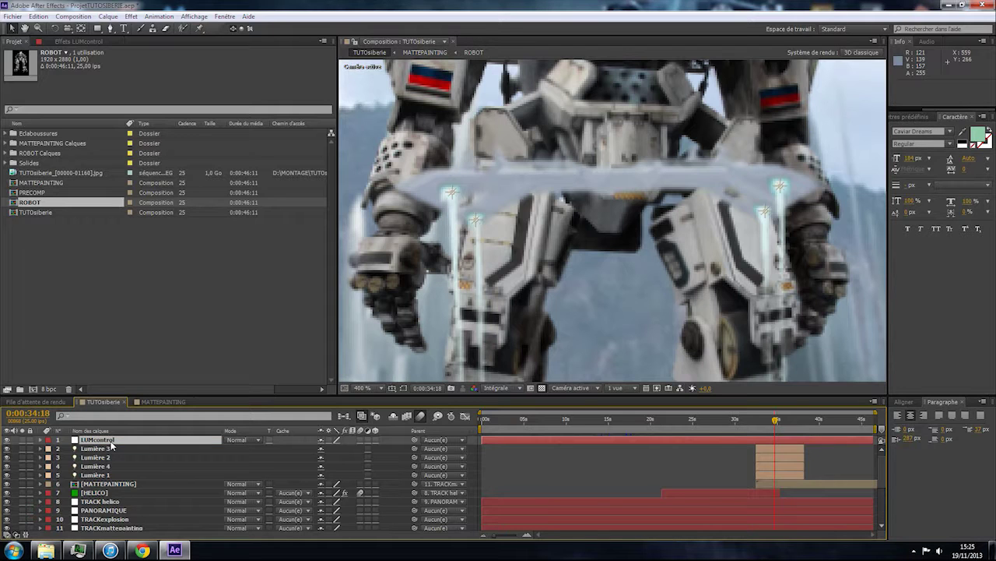
# Try to parent the four lights to LUMcontrol at the null's default position.
pyautogui.click(97, 449)
pyautogui.keyDown('shift'); pyautogui.click(109, 474); pyautogui.keyUp('shift')
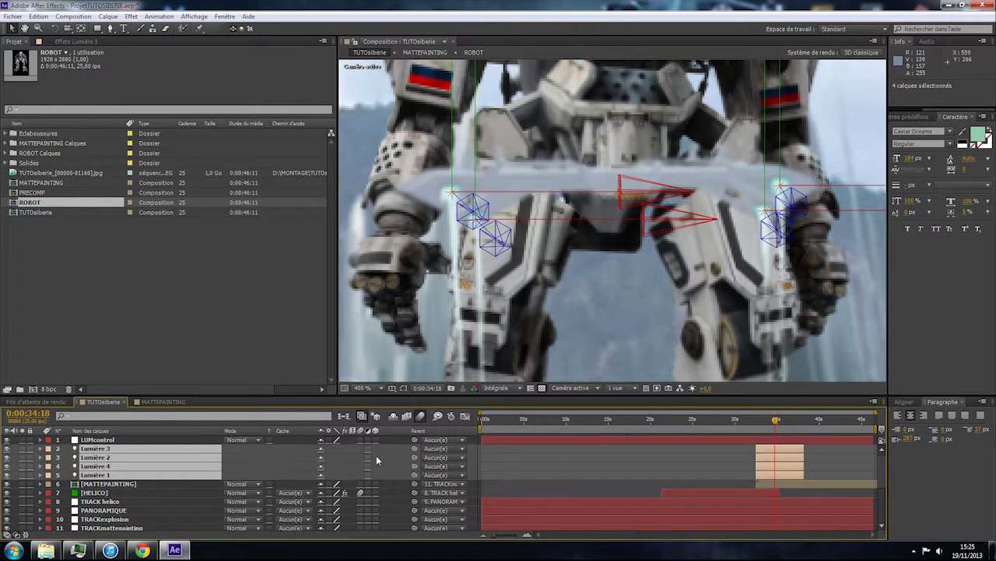
pyautogui.moveTo(413, 450); pyautogui.dragTo(119, 440)
pyautogui.click(119, 440)
pyautogui.scroll(-4, 657, 298)
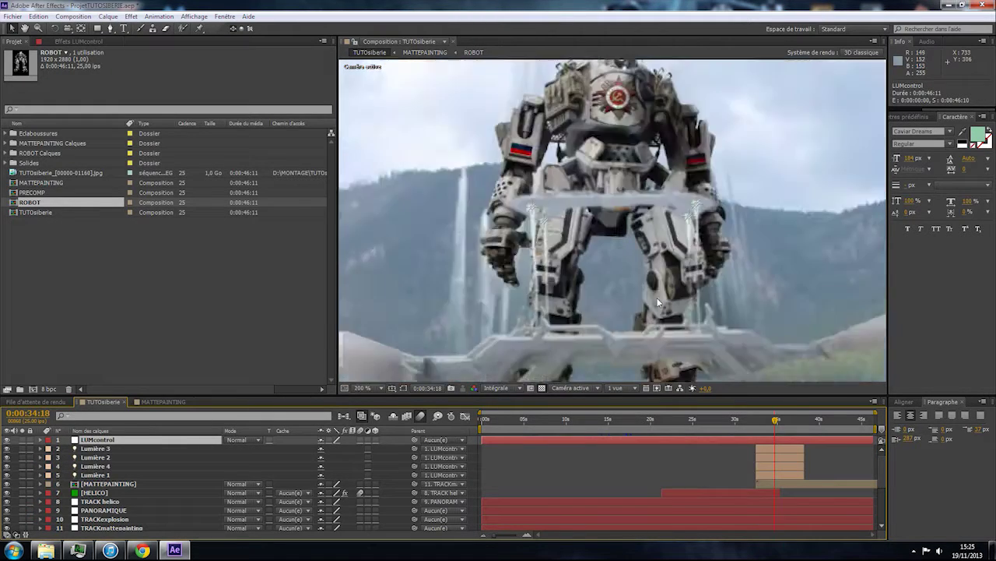
pyautogui.moveTo(646, 302); pyautogui.dragTo(577, 223)
pyautogui.hotkey('ctrl', 'z')
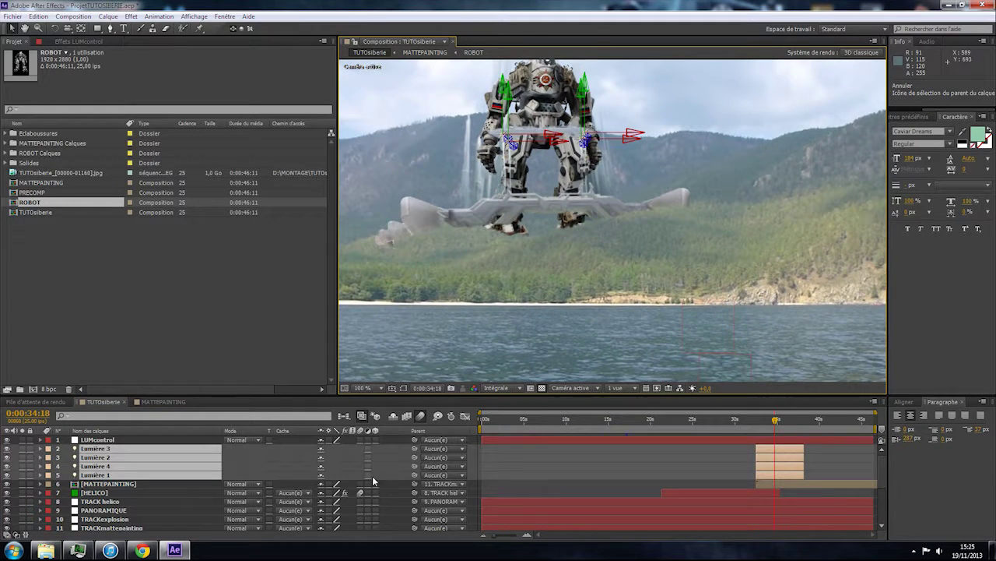
# Move the LUMcontrol null between the robot's legs, at about 688, 226.
pyautogui.click(116, 442)
pyautogui.moveTo(699, 326); pyautogui.dragTo(631, 261)
pyautogui.scroll(1, 559, 162)
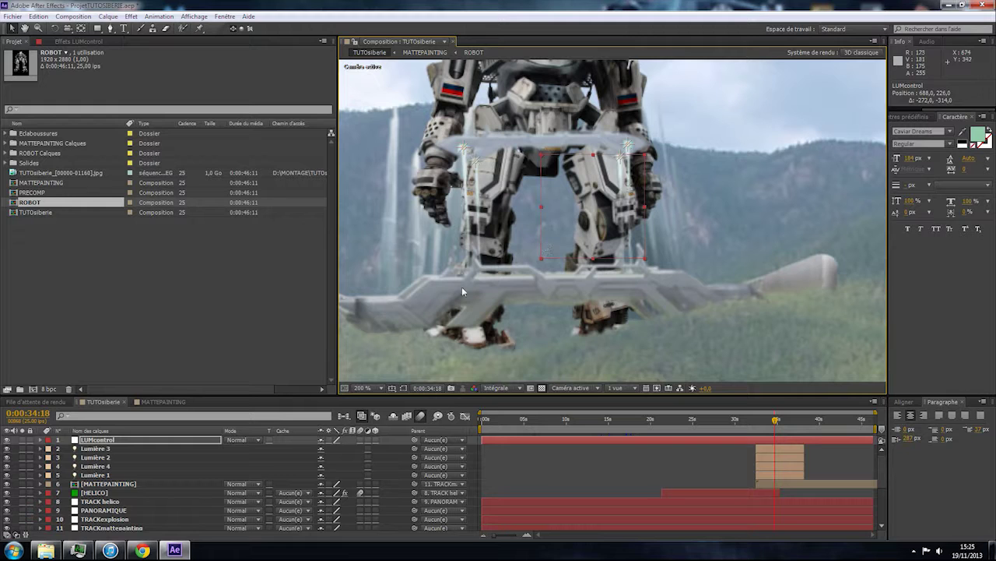
# Parent the four Lumière layers to LUMcontrol, then test the link by moving the null and undo that move.
pyautogui.click(108, 450)
pyautogui.keyDown('shift'); pyautogui.click(114, 474); pyautogui.keyUp('shift')
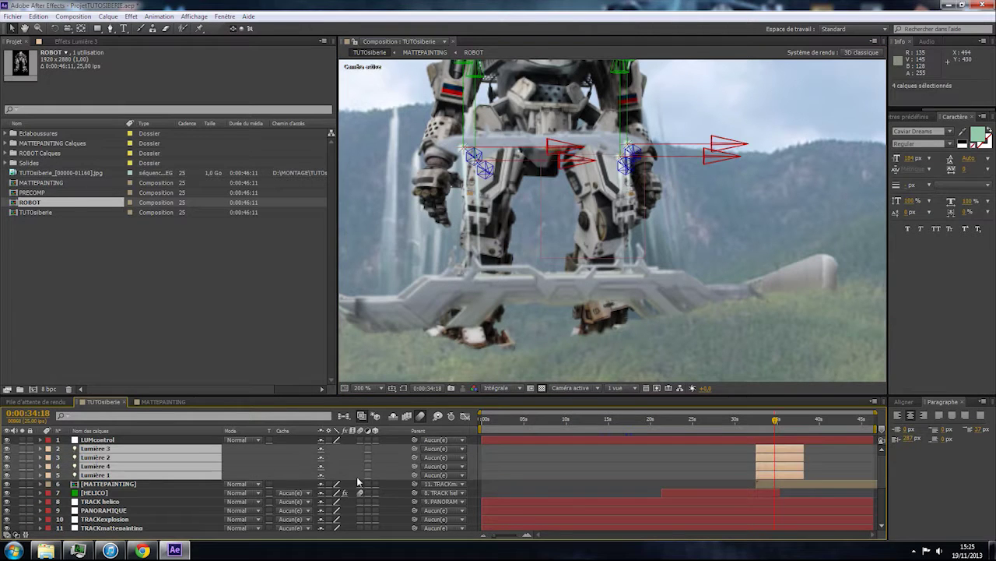
pyautogui.moveTo(416, 475); pyautogui.dragTo(194, 441)
pyautogui.moveTo(614, 193); pyautogui.dragTo(554, 204)
pyautogui.hotkey('ctrl', 'z')
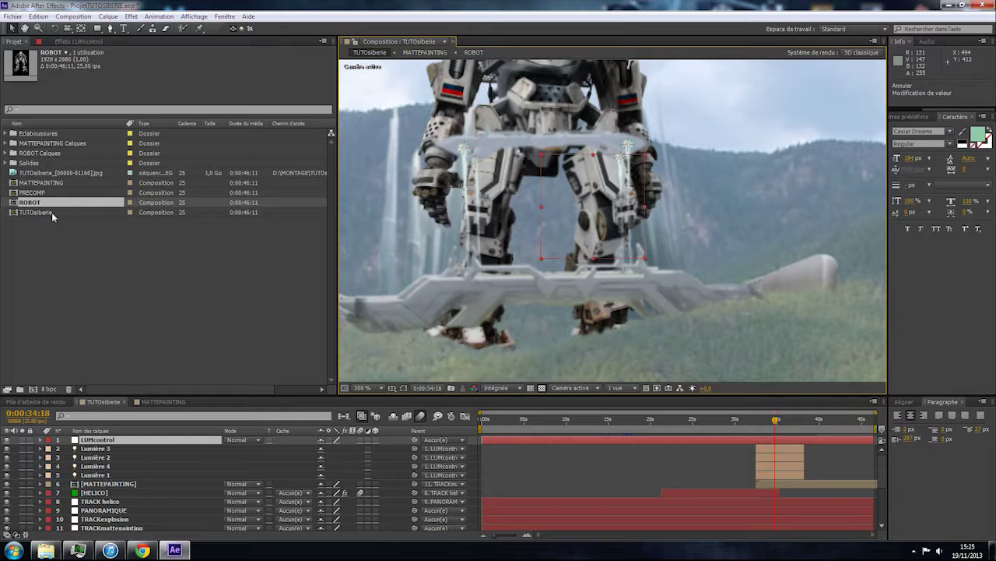
# Create a 1920 × 1080 px solid named OPTICALFLARE.
pyautogui.click(109, 16)
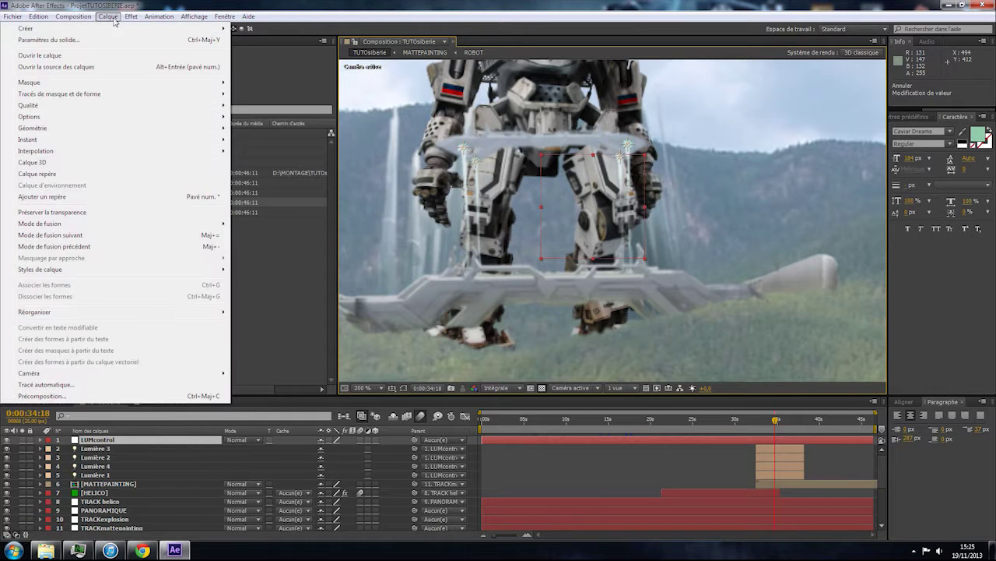
pyautogui.moveTo(135, 33)
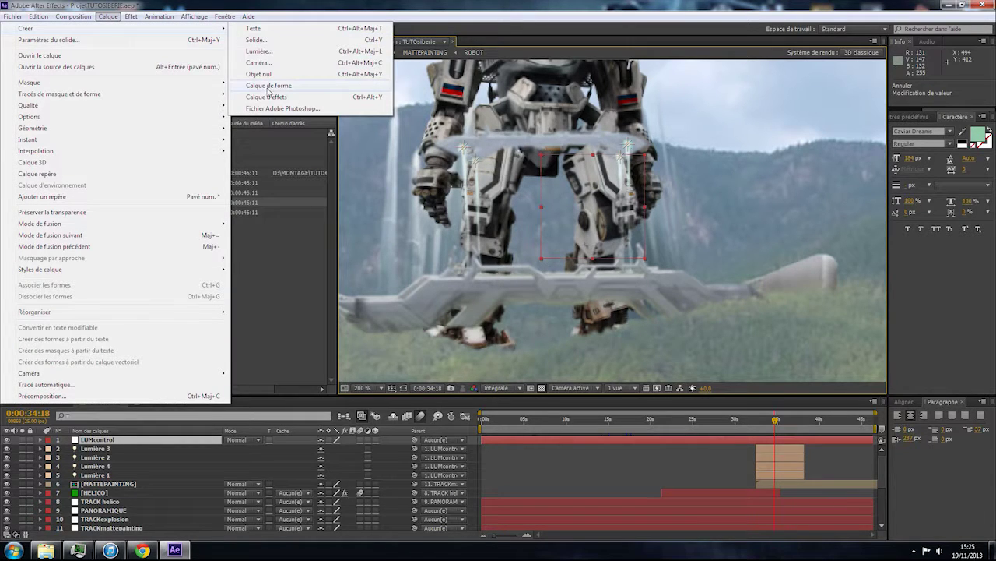
pyautogui.click(257, 39)
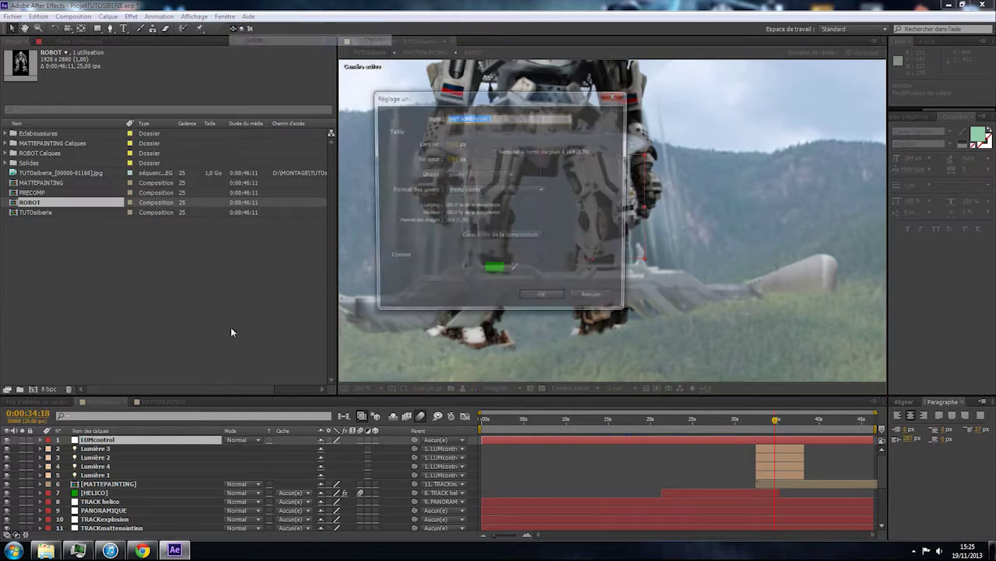
pyautogui.write('C')
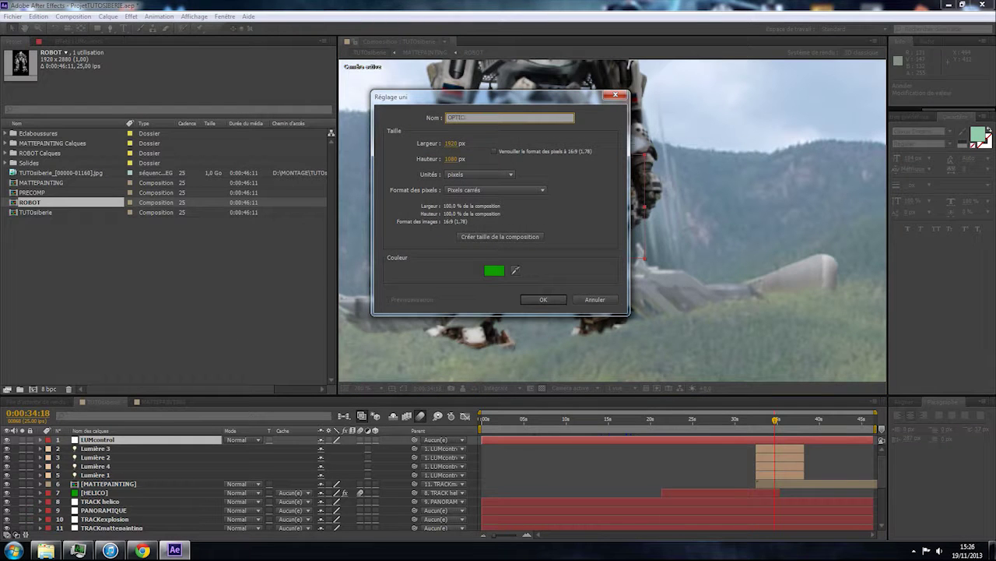
pyautogui.write('PTICALFLARE')
pyautogui.press('Return')
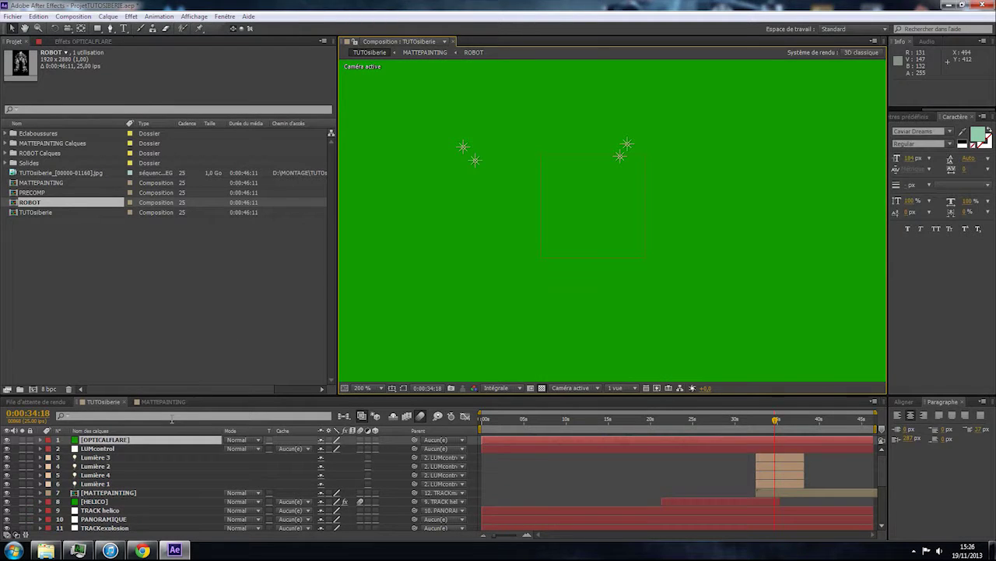
# Change the OPTICALFLARE solid's colour to a bright turquoise in its solid settings.
pyautogui.click(115, 440)
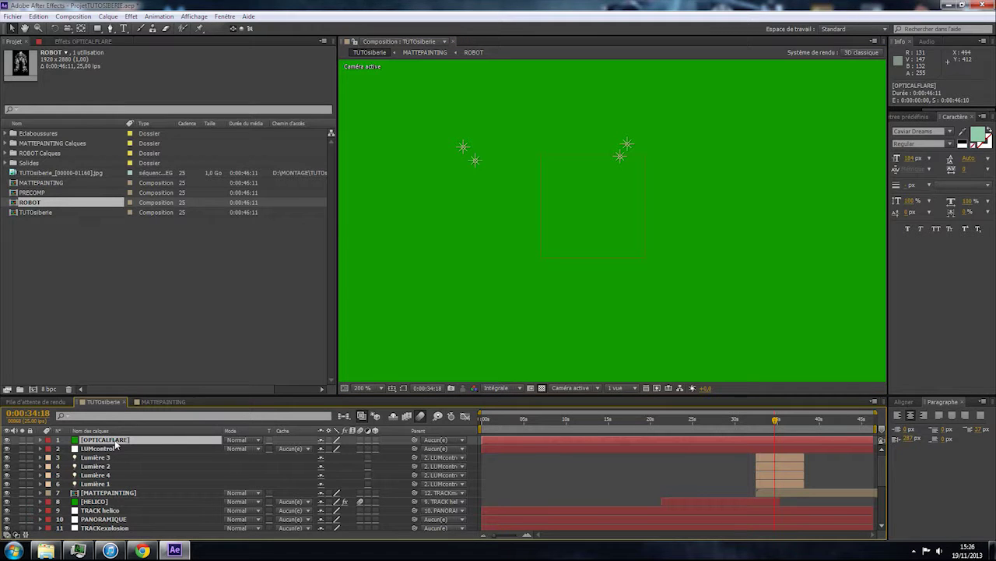
pyautogui.scroll(-4, 695, 239)
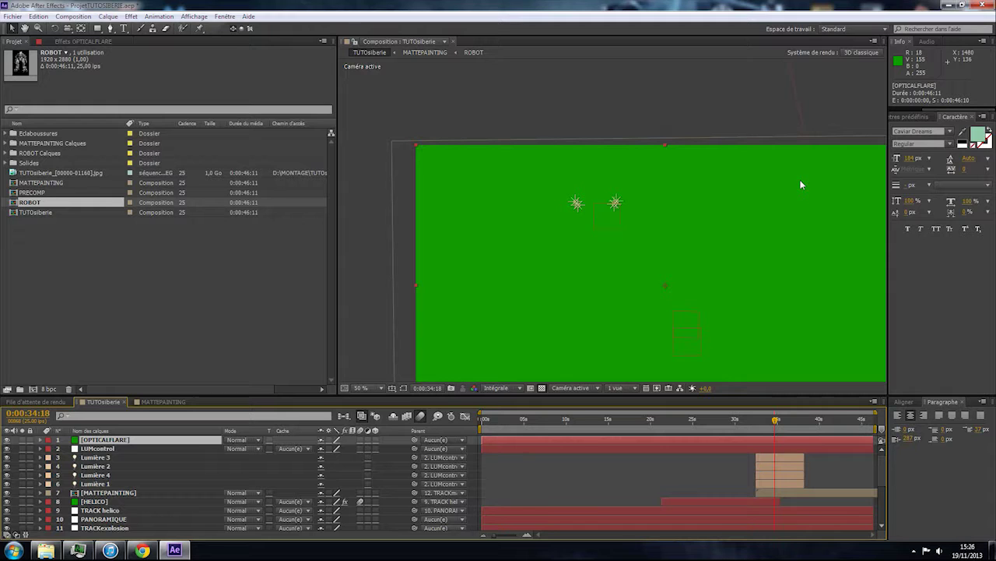
pyautogui.hotkey('ctrl', 'shift', 'y')
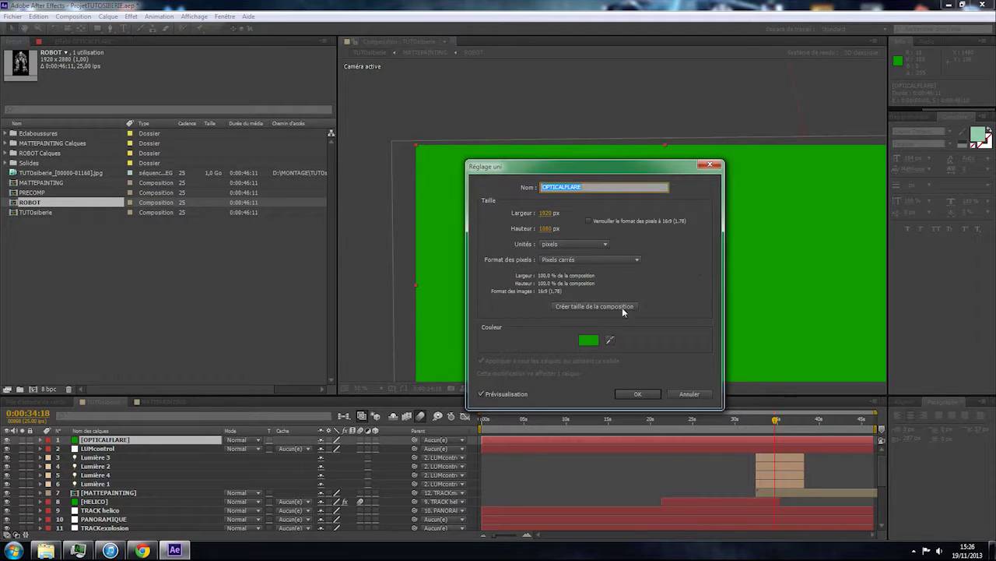
pyautogui.click(590, 340)
pyautogui.click(535, 428)
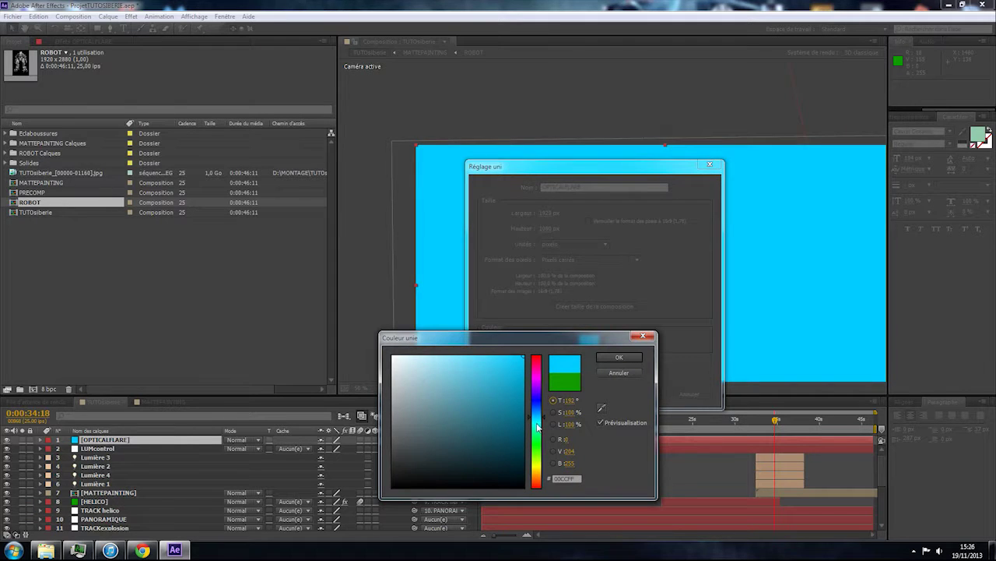
pyautogui.moveTo(538, 427); pyautogui.dragTo(538, 431)
pyautogui.click(619, 357)
pyautogui.click(638, 394)
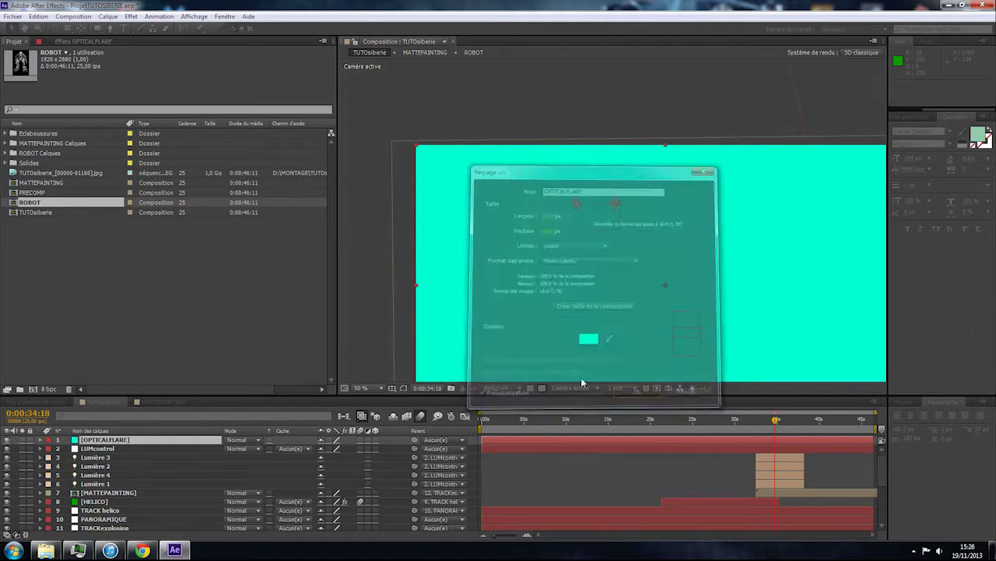
# Apply the Video Copilot Optical Flares effect to the OPTICALFLARE solid and set its Render Mode to On Transparent.
pyautogui.rightClick(135, 443)
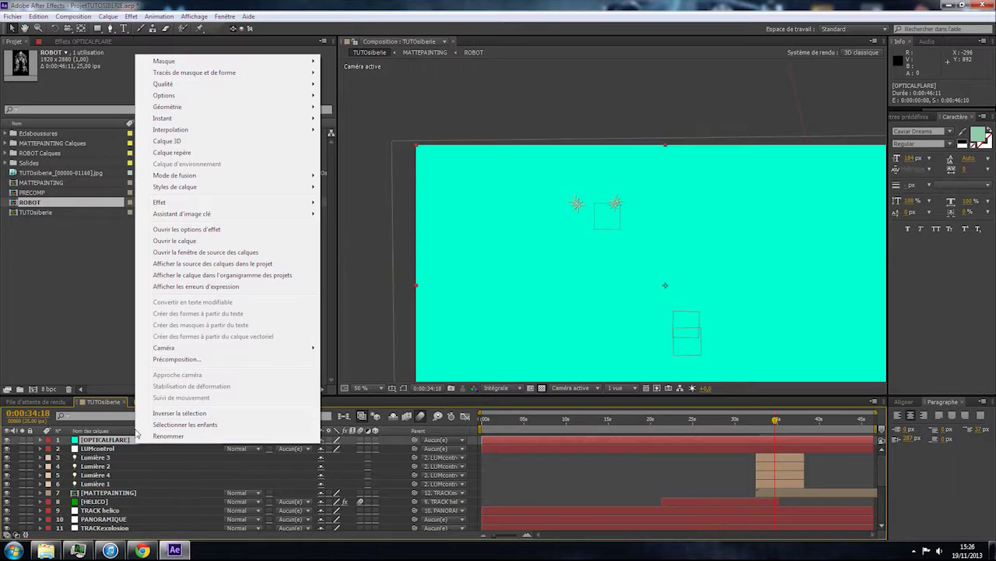
pyautogui.moveTo(171, 202)
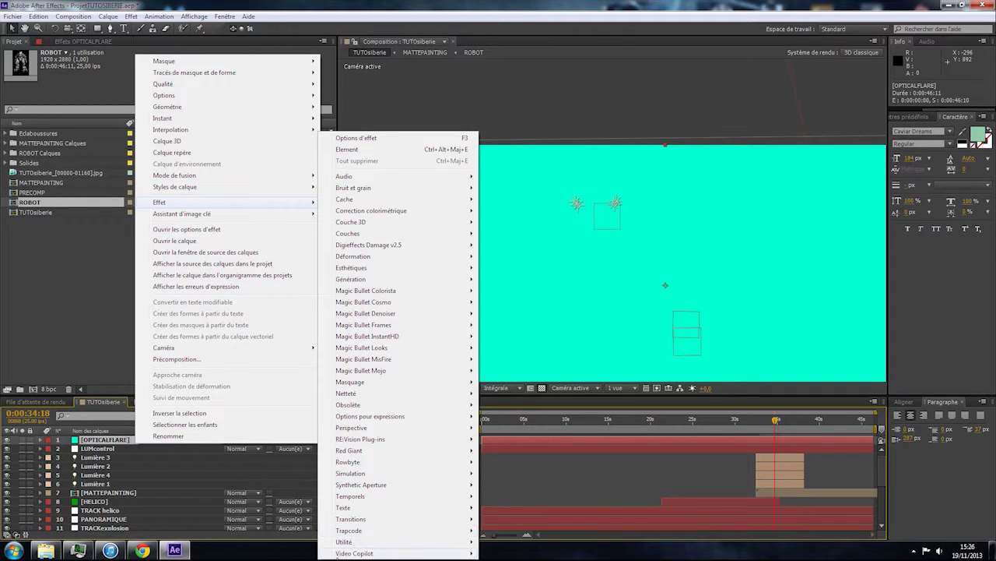
pyautogui.moveTo(354, 553)
pyautogui.click(269, 554)
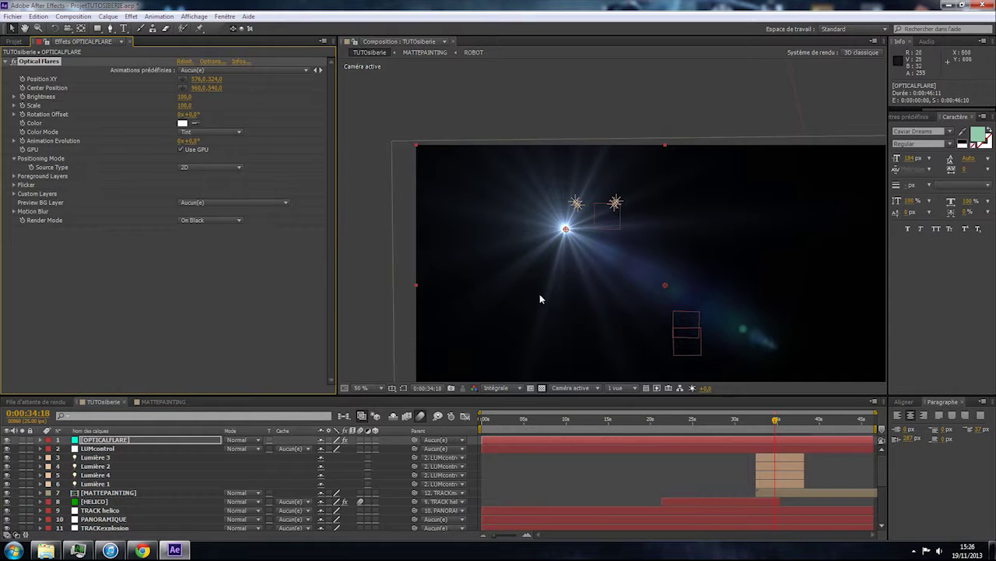
pyautogui.click(211, 222)
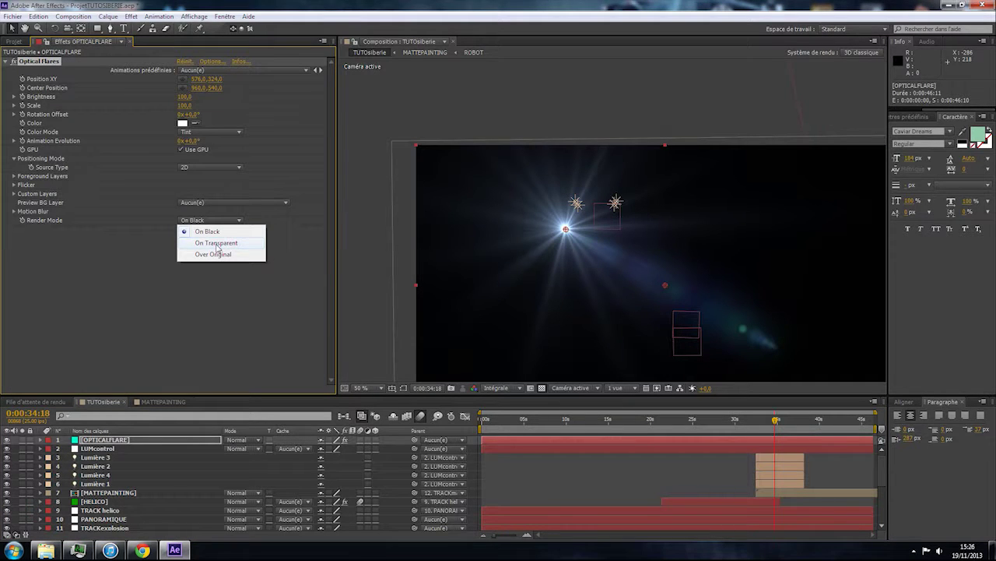
pyautogui.click(218, 246)
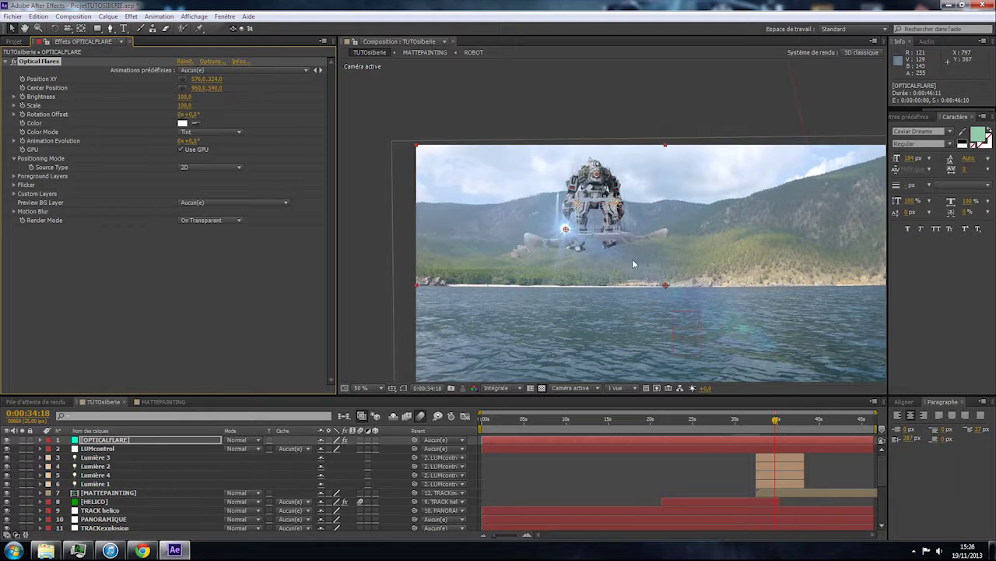
# Move the optical flare into the sky beside the robot, at about 914, 146.
pyautogui.press('.')
pyautogui.press('.')
pyautogui.moveTo(597, 254); pyautogui.dragTo(591, 275)
pyautogui.moveTo(519, 259); pyautogui.dragTo(693, 195)
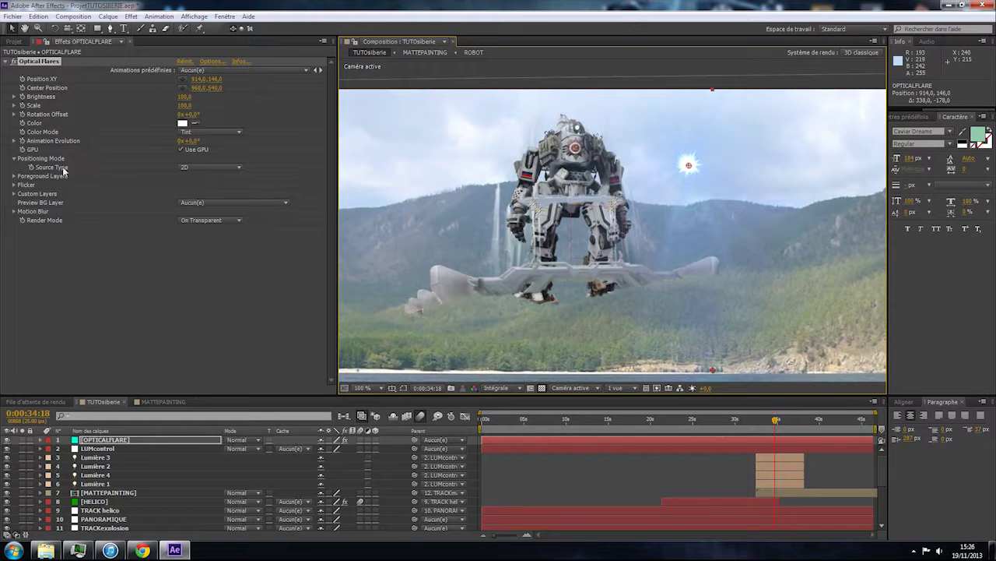
# Set the flare's positioning source type to Track Lights so it follows the scene lights.
pyautogui.click(191, 167)
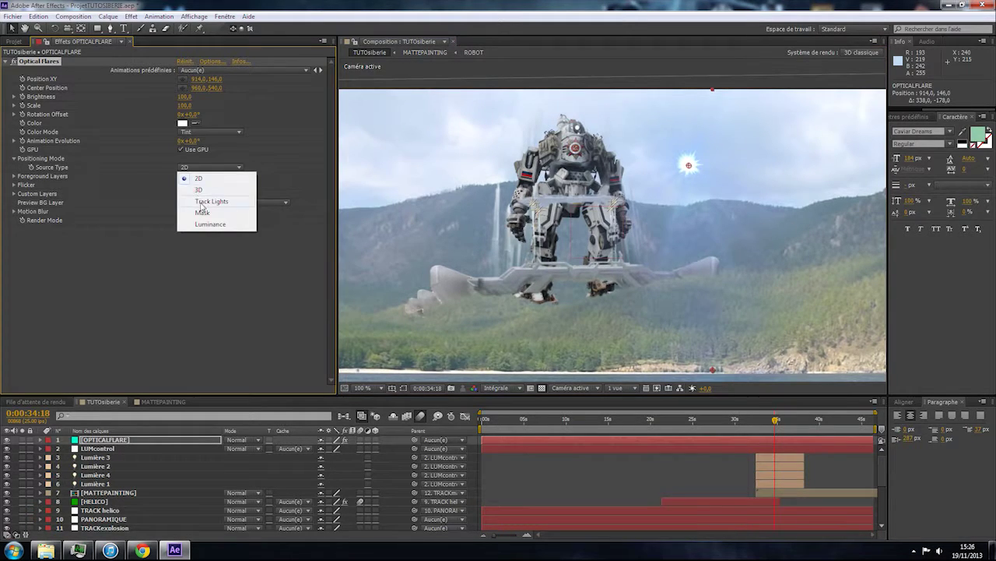
pyautogui.click(204, 198)
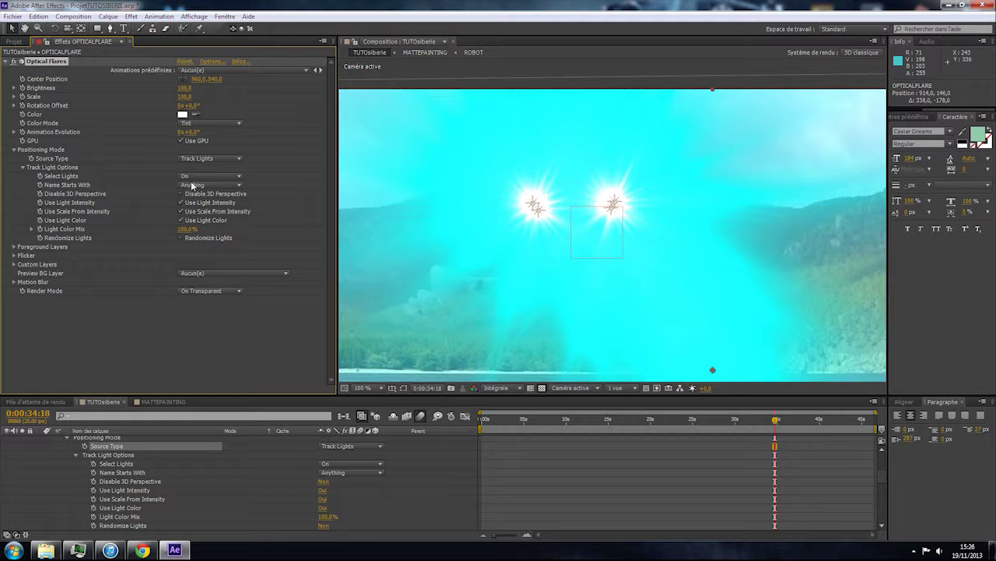
pyautogui.click(184, 87)
pyautogui.write('20')
pyautogui.press('Return')
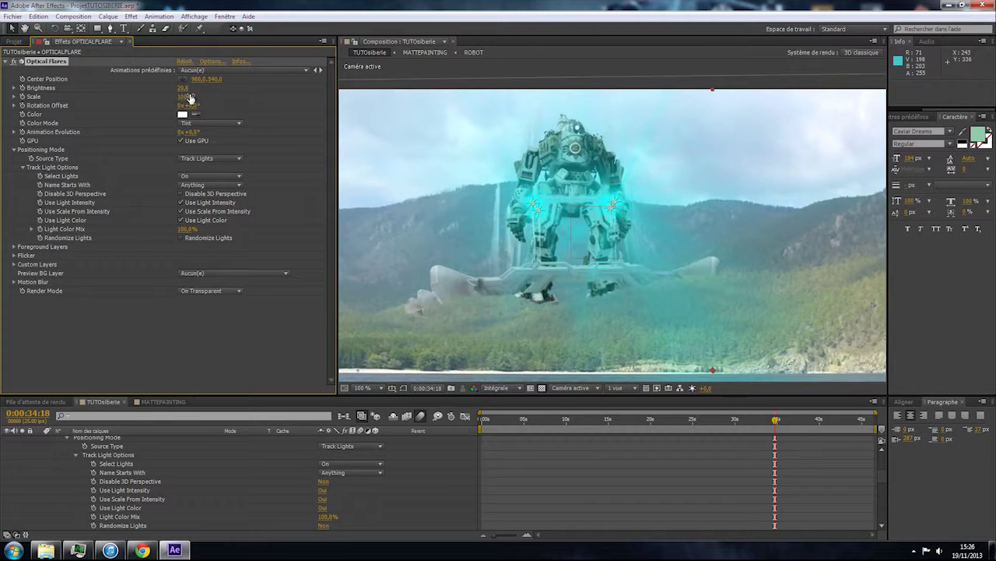
pyautogui.scroll(1, 469, 236)
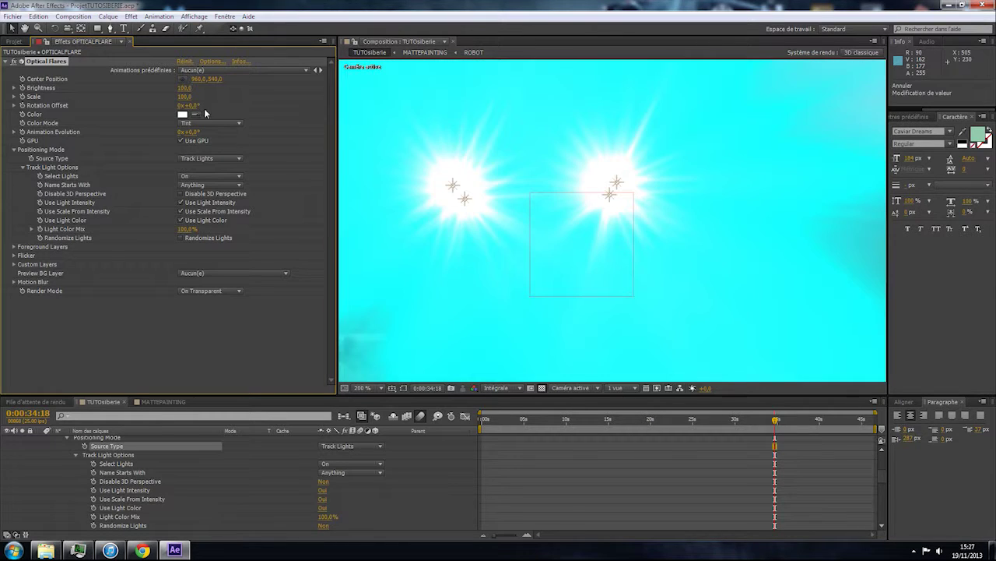
pyautogui.hotkey('ctrl', 'z')
# Set the Optical Flares scale to 20.
pyautogui.click(186, 96)
pyautogui.write('20')
pyautogui.press('Return')
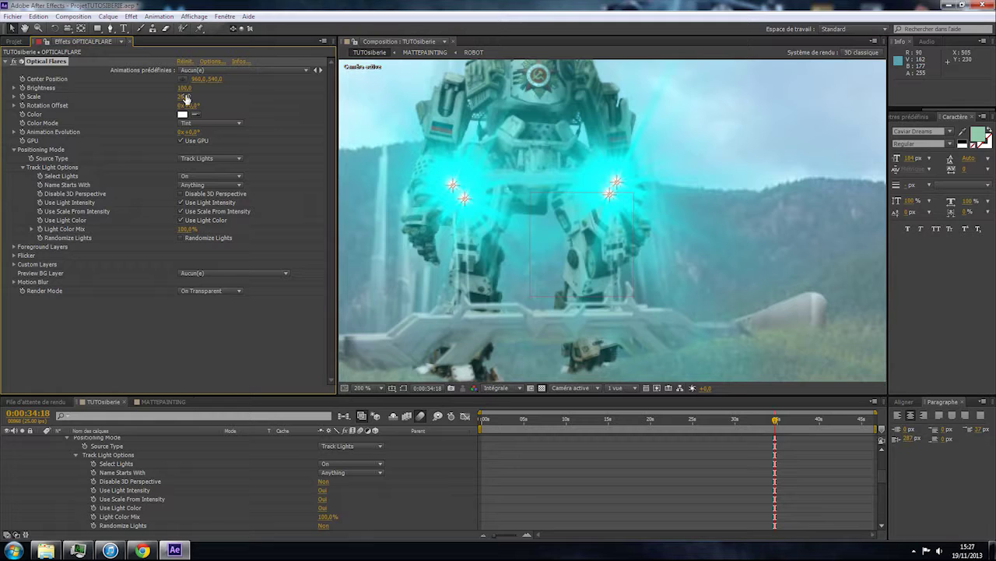
# Open the Optical Flares options in an enlarged window and load the Antique Digital preset from the Pro Presets folder.
pyautogui.click(212, 61)
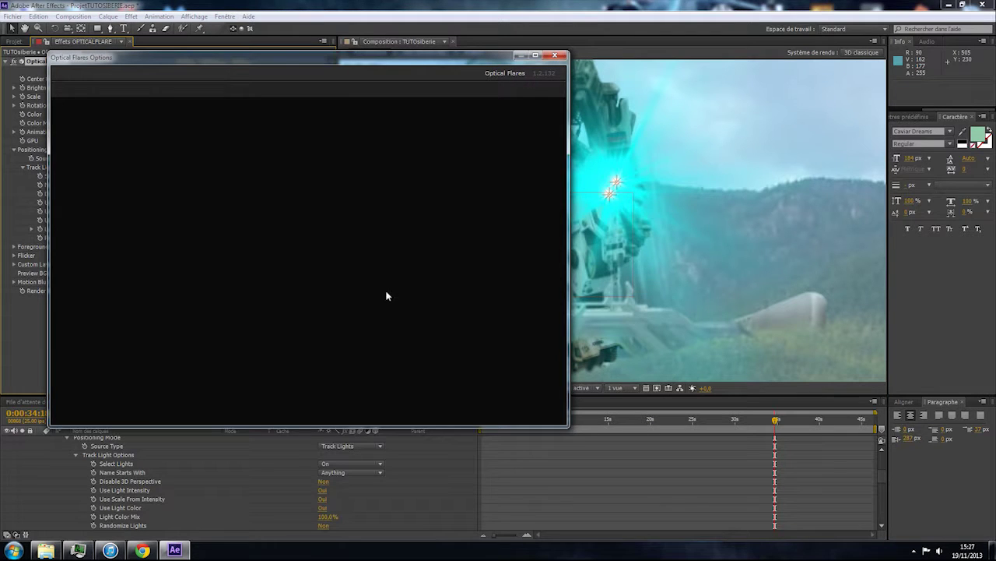
pyautogui.moveTo(568, 426); pyautogui.dragTo(697, 513)
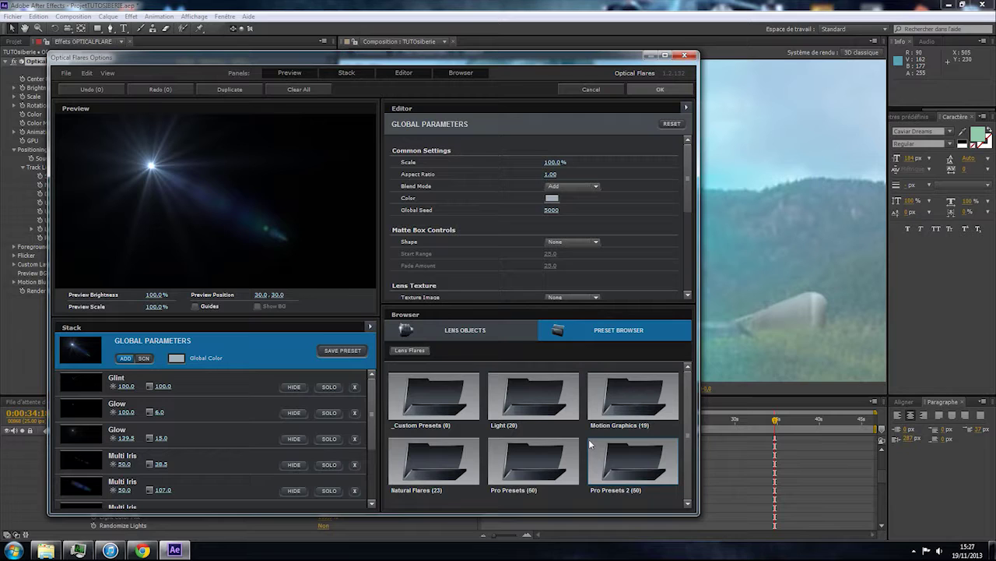
pyautogui.doubleClick(519, 477)
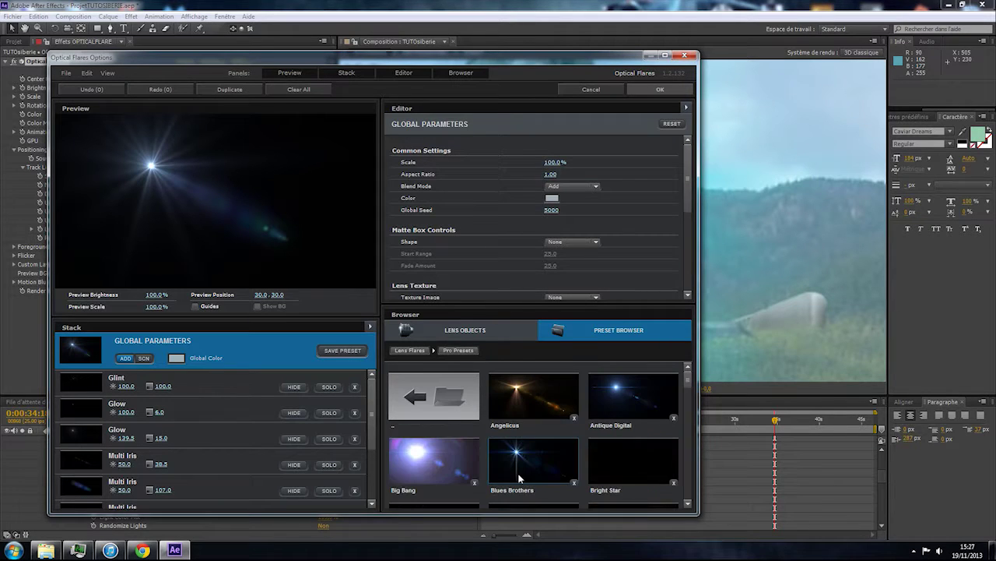
pyautogui.click(606, 404)
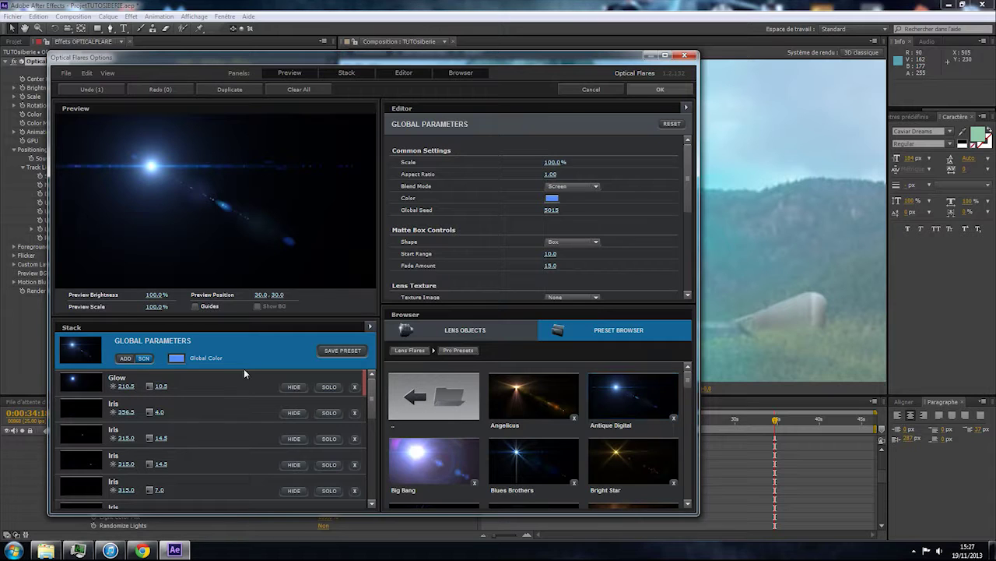
# Change the flare's global colour to bright turquoise and apply the flare options.
pyautogui.click(176, 357)
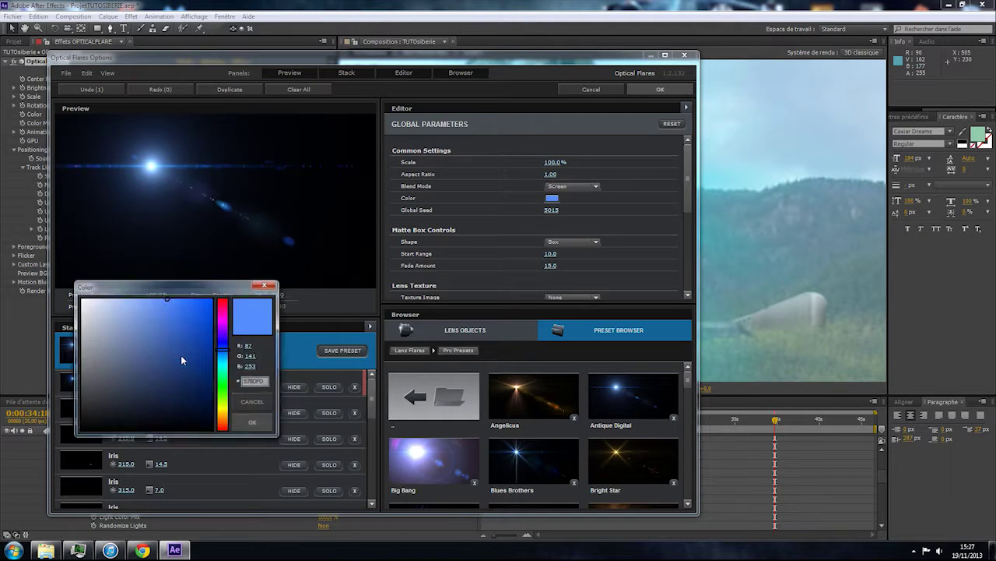
pyautogui.click(226, 366)
pyautogui.click(253, 422)
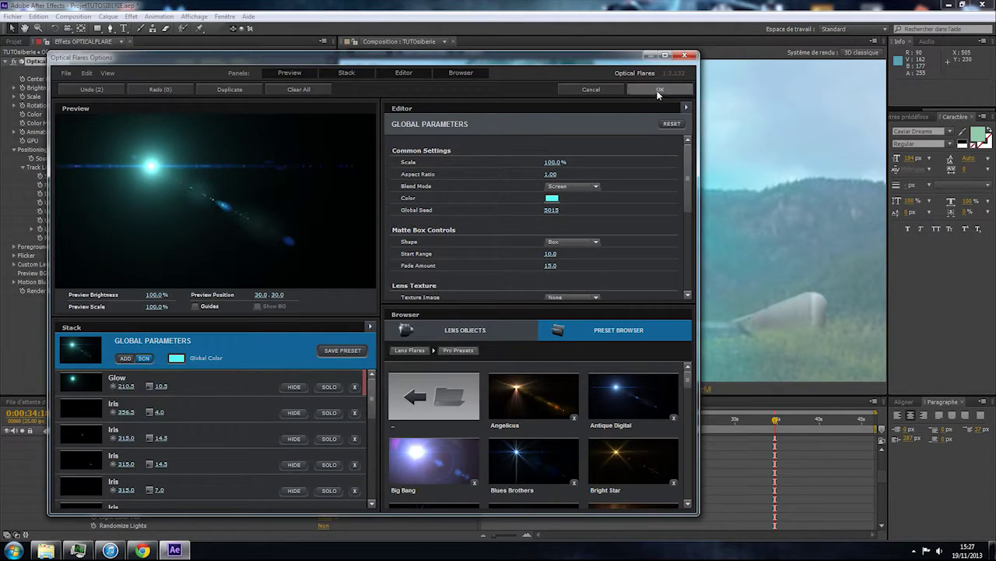
pyautogui.click(658, 90)
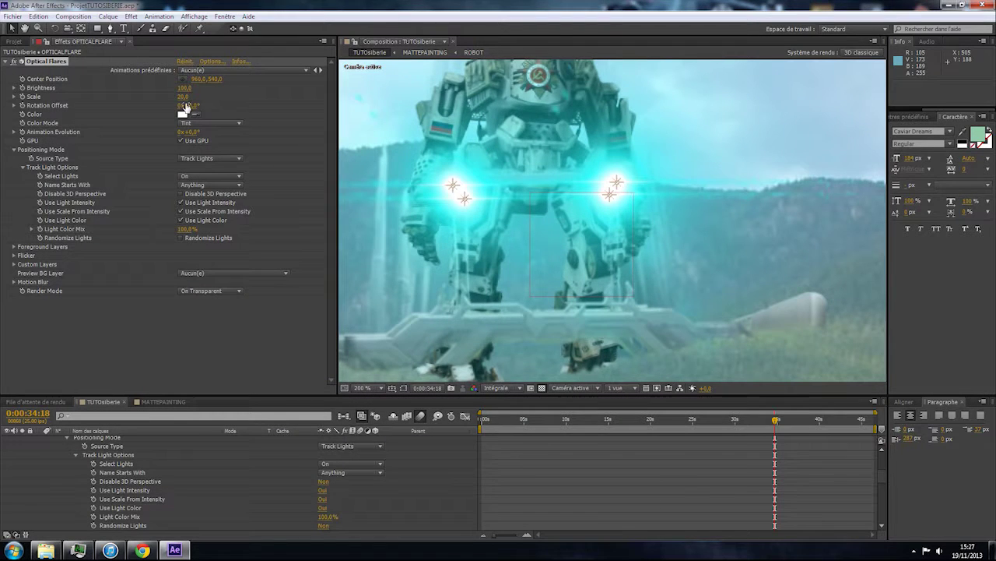
# Reduce the Optical Flares brightness to 20.
pyautogui.moveTo(184, 88); pyautogui.dragTo(179, 85)
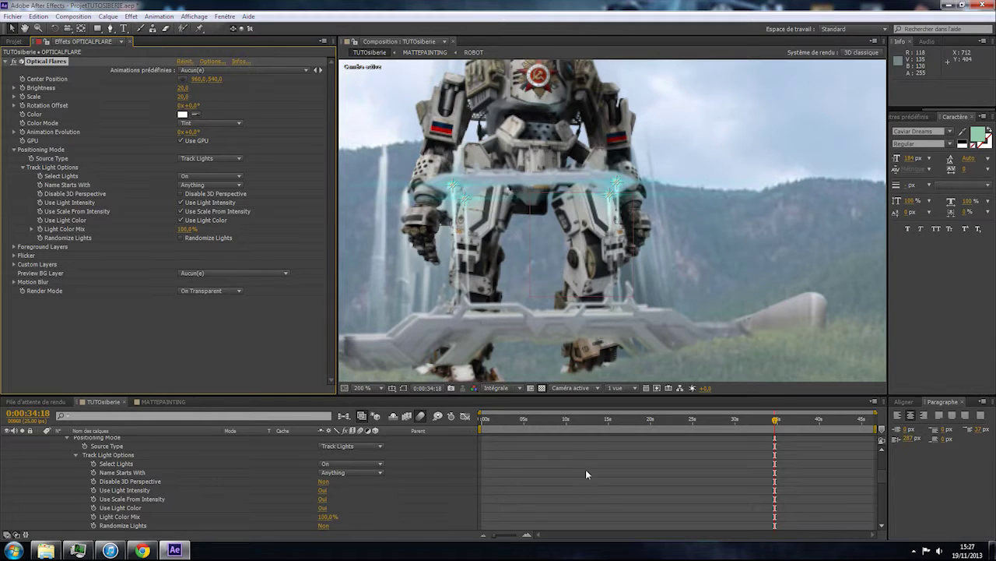
pyautogui.scroll(-4, 531, 264)
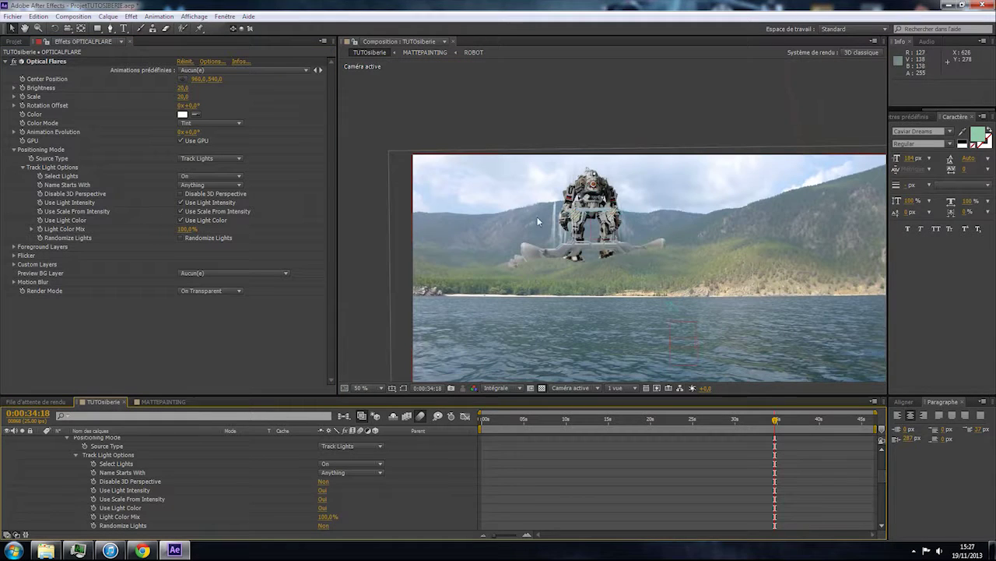
# Collapse the OPTICALFLARE layer and set a first Position keyframe on the LUMcontrol layer at 0:00:34:18.
pyautogui.scroll(5, 543, 223)
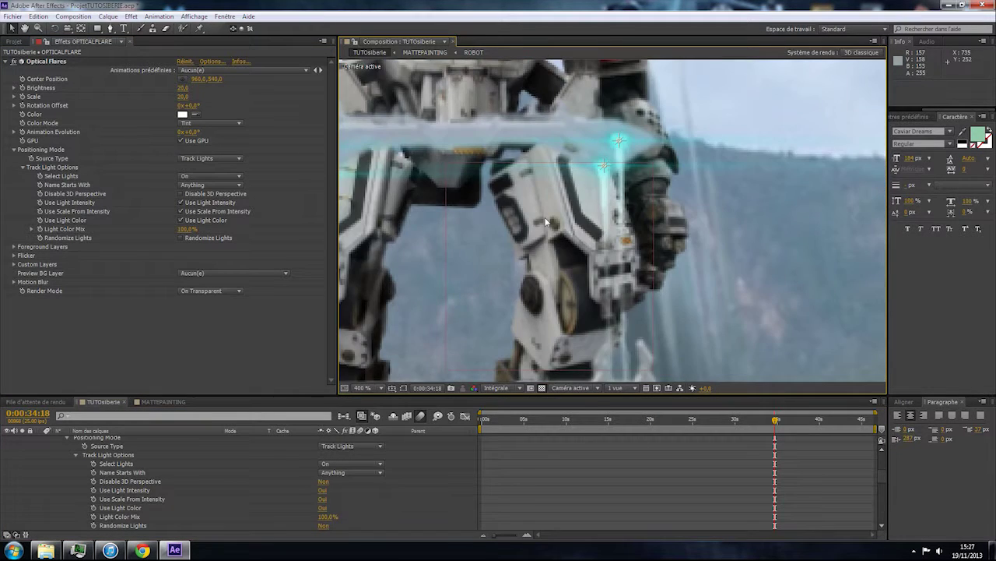
pyautogui.scroll(-3, 546, 222)
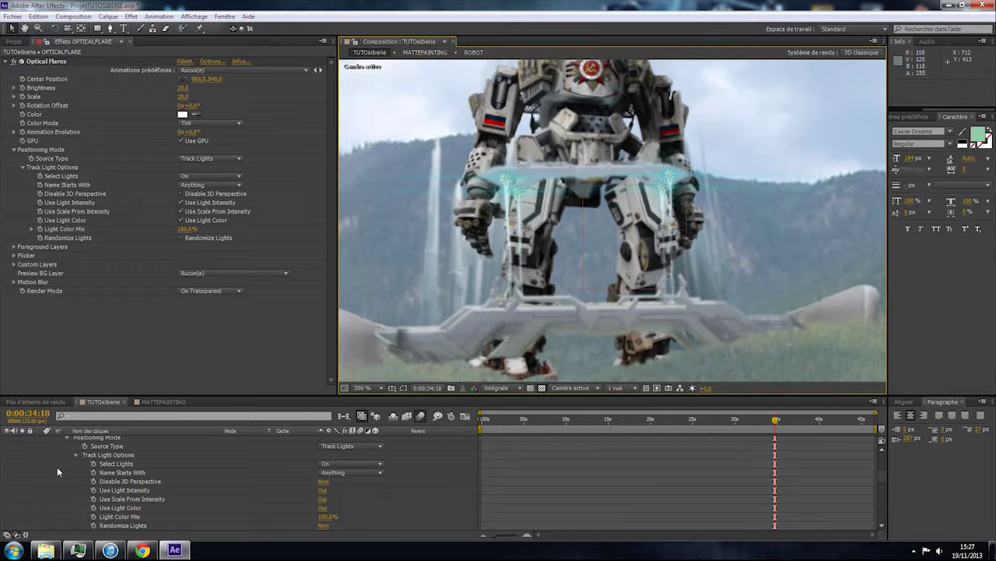
pyautogui.scroll(3, 57, 466)
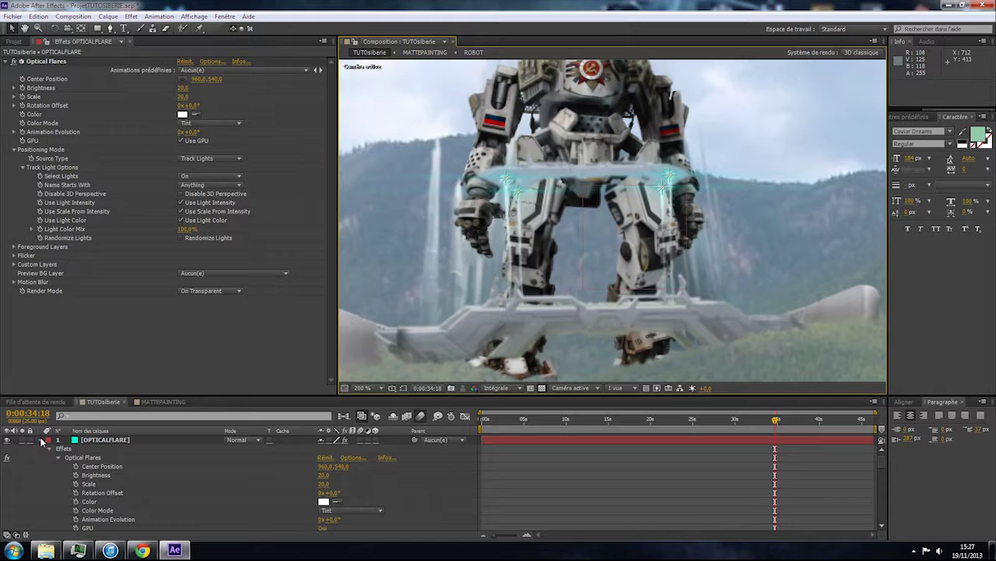
pyautogui.click(42, 440)
pyautogui.click(94, 450)
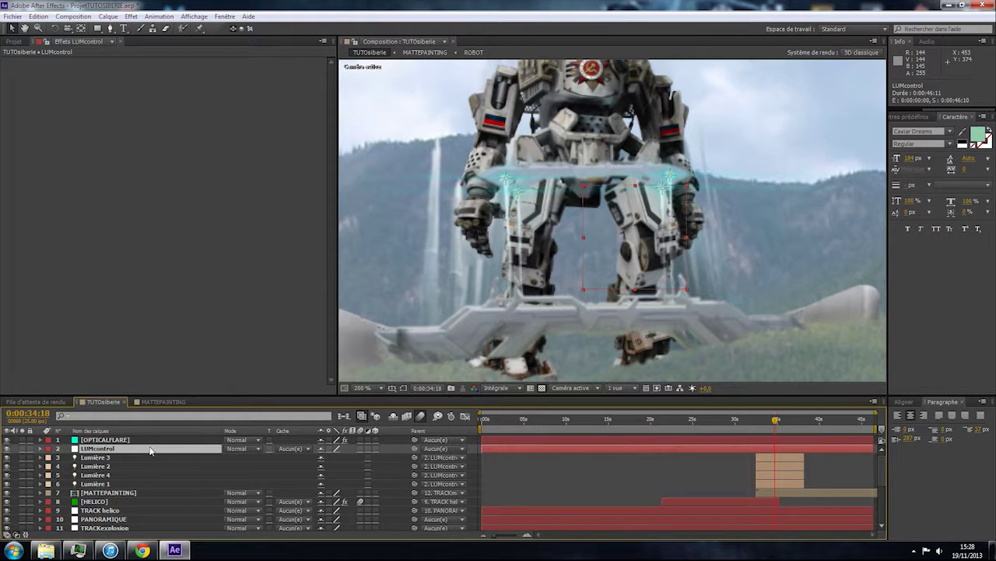
pyautogui.press('p')
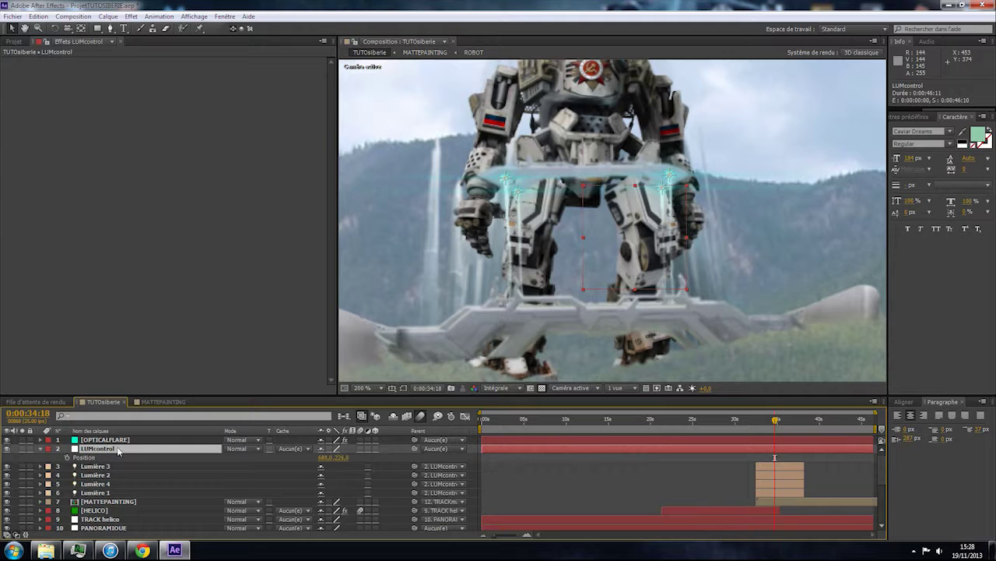
pyautogui.click(68, 458)
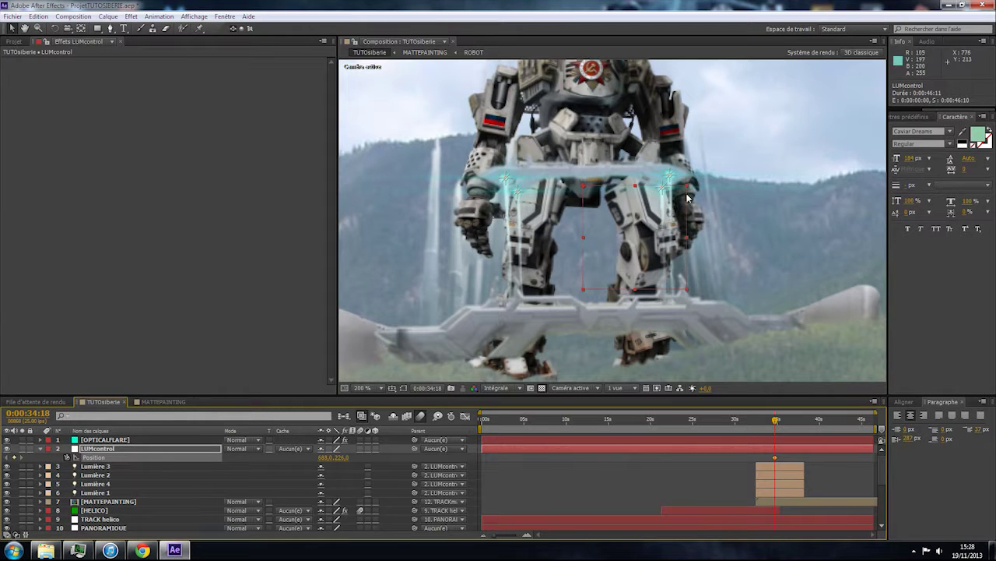
# At 0:00:33:04, move LUMcontrol to about 264.5, 201.5 so the light flares line up with the robot's jets.
pyautogui.click(756, 420)
pyautogui.scroll(-2, 568, 332)
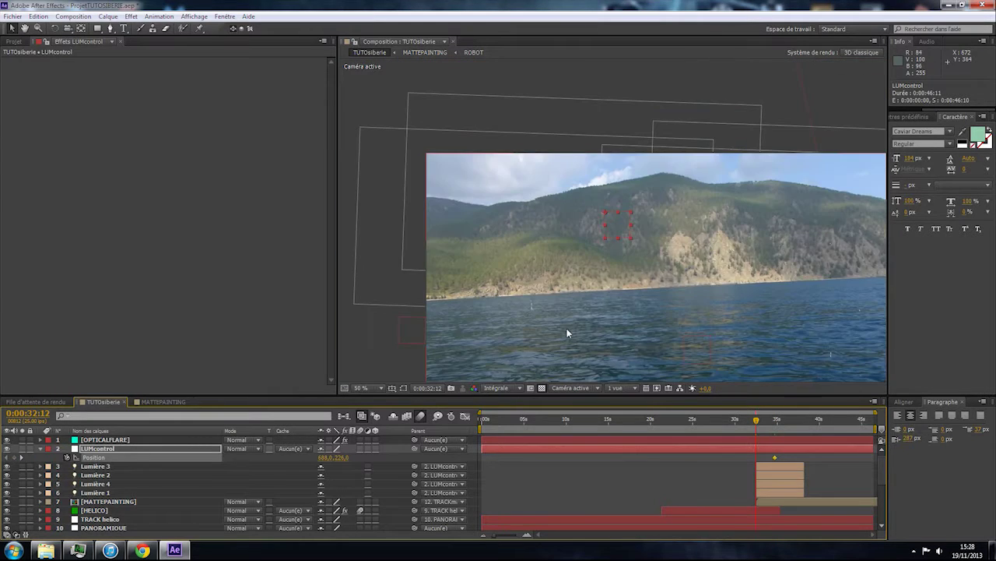
pyautogui.scroll(1, 569, 332)
pyautogui.moveTo(568, 331); pyautogui.dragTo(825, 248)
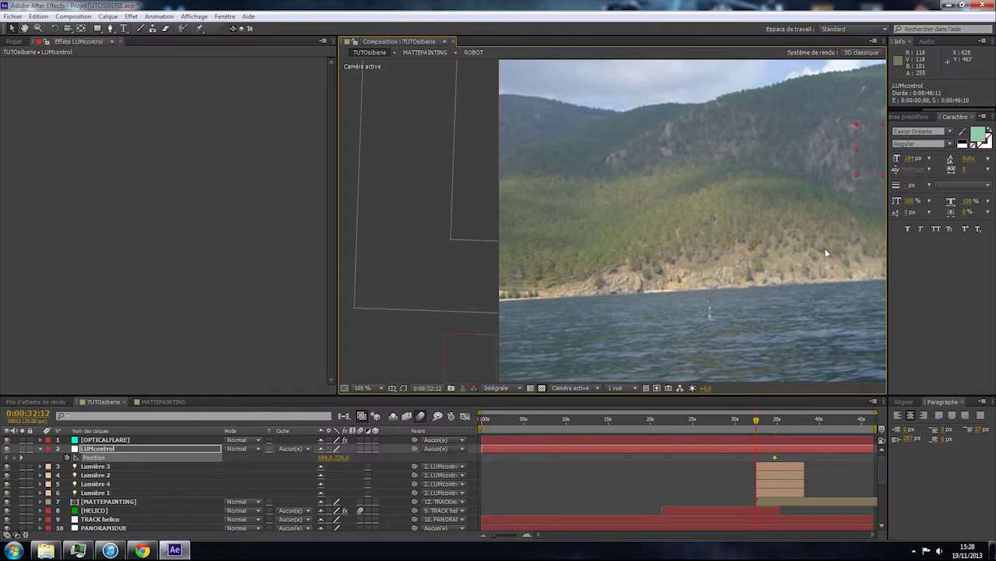
pyautogui.moveTo(758, 423); pyautogui.dragTo(763, 423)
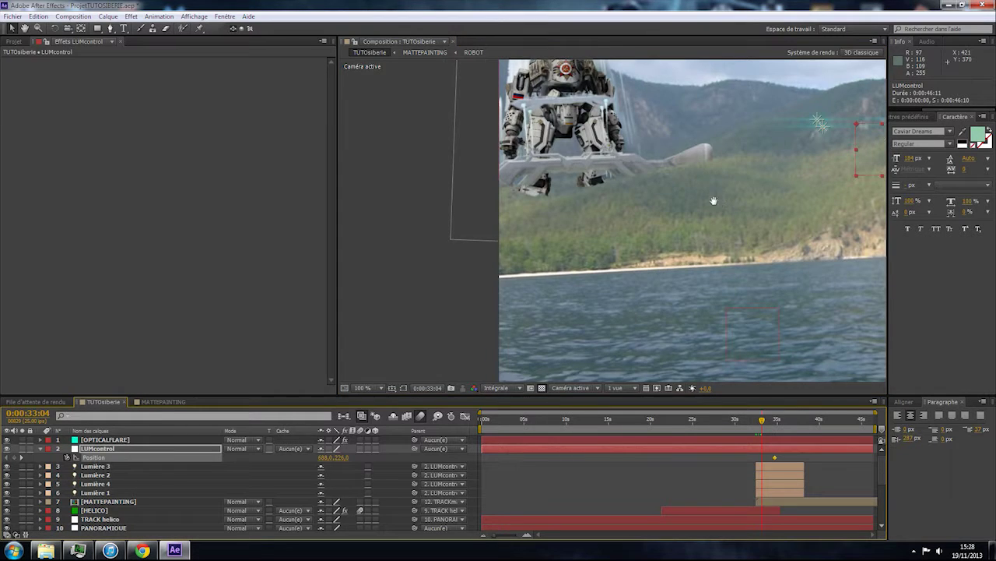
pyautogui.moveTo(714, 201); pyautogui.dragTo(645, 304)
pyautogui.moveTo(824, 249); pyautogui.dragTo(605, 239)
pyautogui.scroll(4, 605, 239)
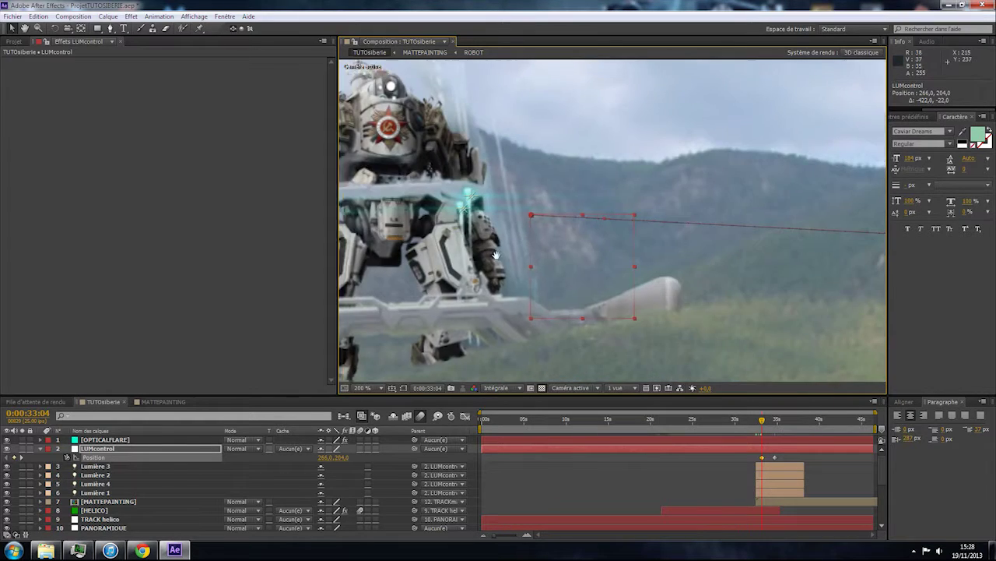
pyautogui.moveTo(720, 261); pyautogui.dragTo(740, 260)
pyautogui.moveTo(870, 308); pyautogui.dragTo(864, 299)
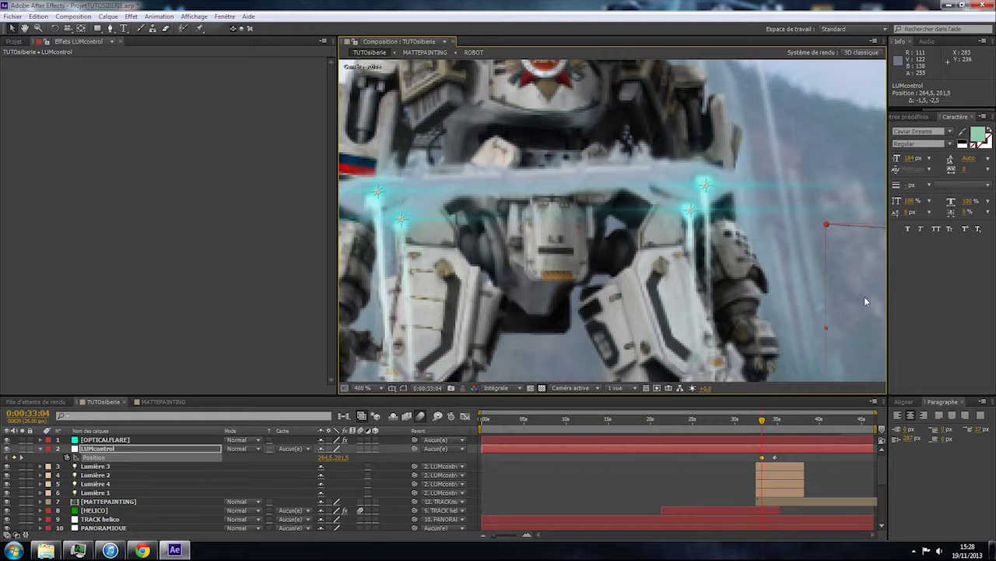
# Return to 0:00:34:18 and parent the LUMcontrol layer to TRACKmattepainting.
pyautogui.click(775, 419)
pyautogui.scroll(-1, 712, 330)
pyautogui.scroll(-2, 712, 331)
pyautogui.scroll(3, 773, 312)
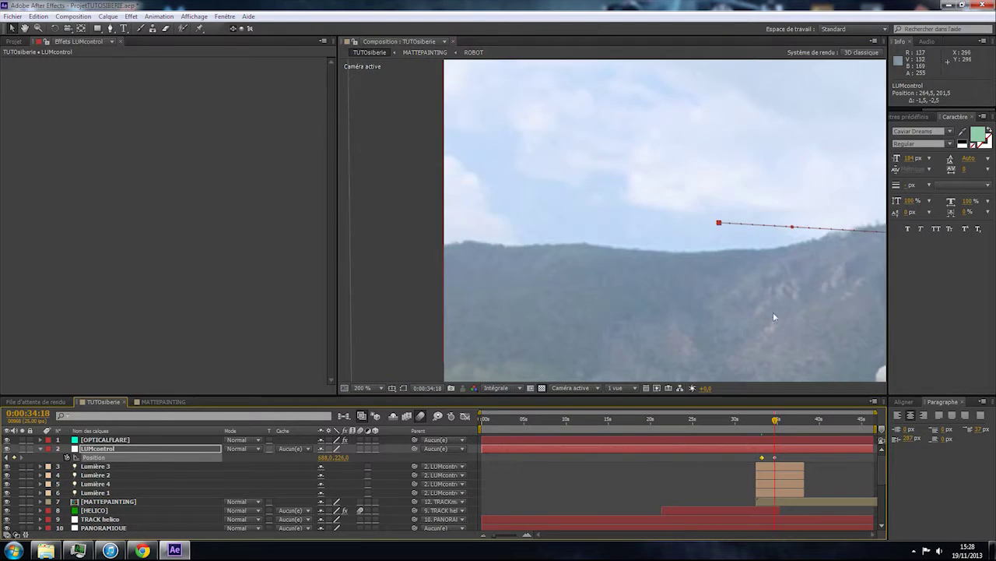
pyautogui.scroll(-2, 691, 224)
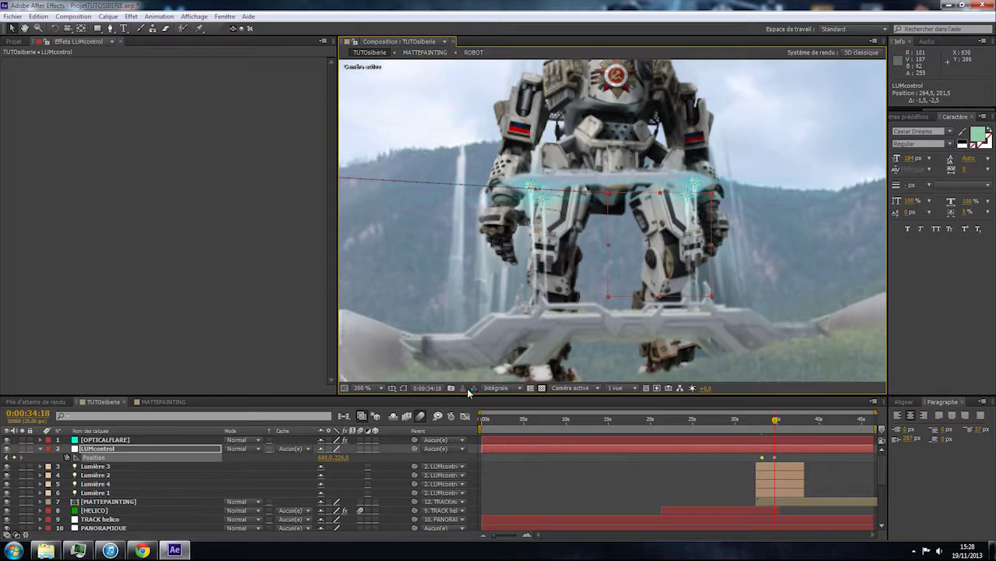
pyautogui.click(208, 450)
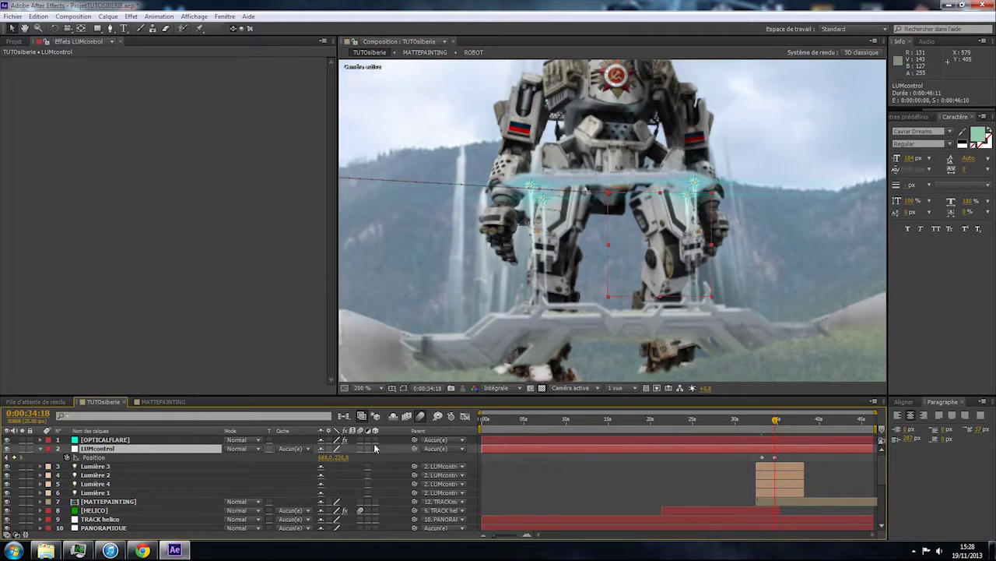
pyautogui.click(426, 451)
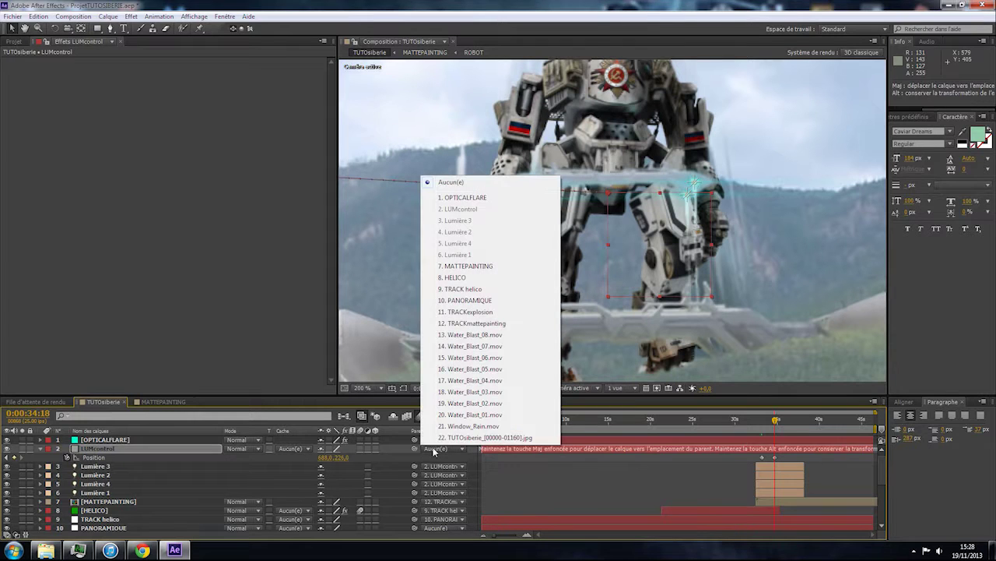
pyautogui.click(477, 323)
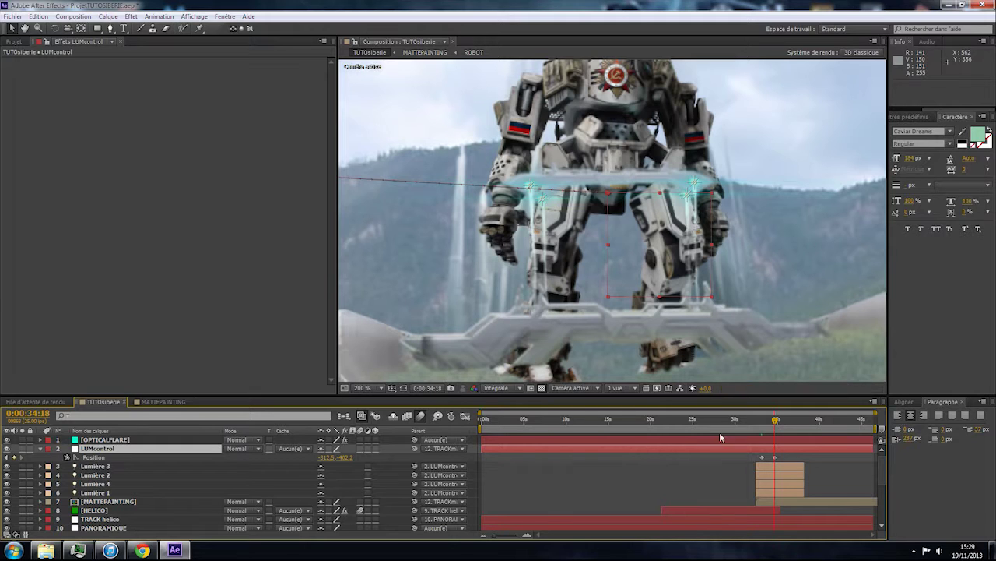
# At 0:00:33:04, reposition LUMcontrol to about -175.1, -374.2 so the flares sit on the robot's jets.
pyautogui.moveTo(775, 423); pyautogui.dragTo(763, 422)
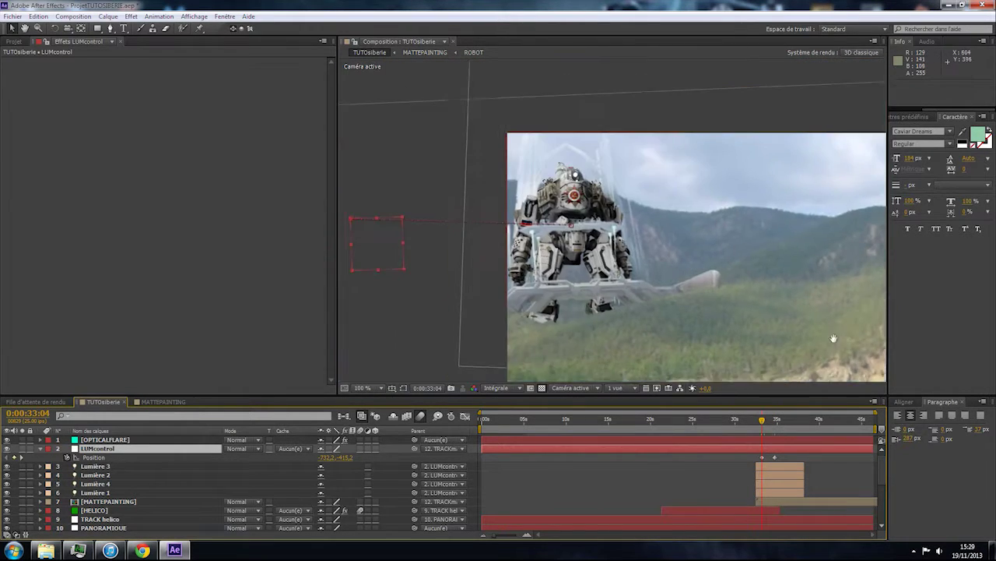
pyautogui.press(',')
pyautogui.moveTo(436, 254); pyautogui.dragTo(712, 274)
pyautogui.press('.')
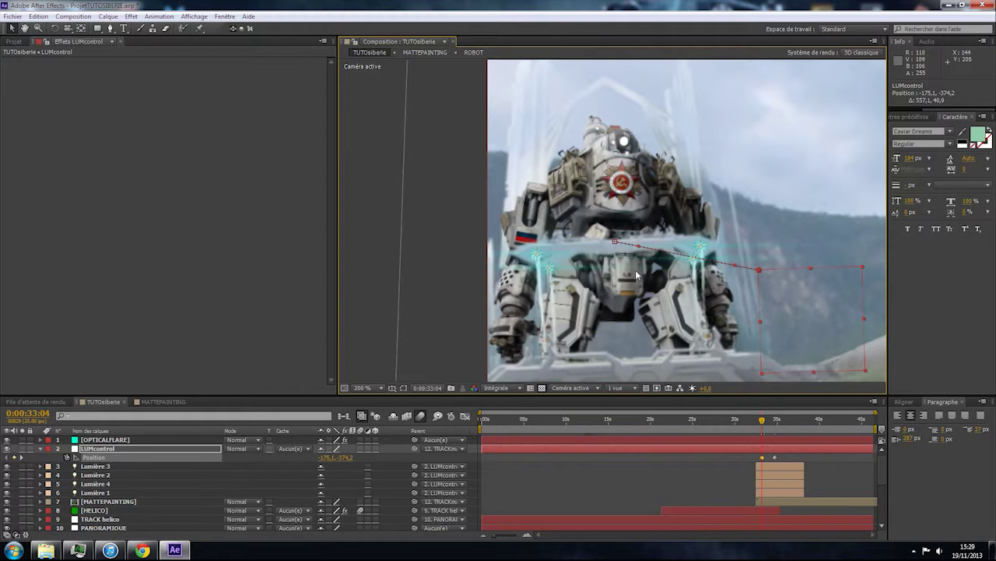
pyautogui.press('.')
pyautogui.press(',')
pyautogui.moveTo(659, 299); pyautogui.dragTo(552, 235)
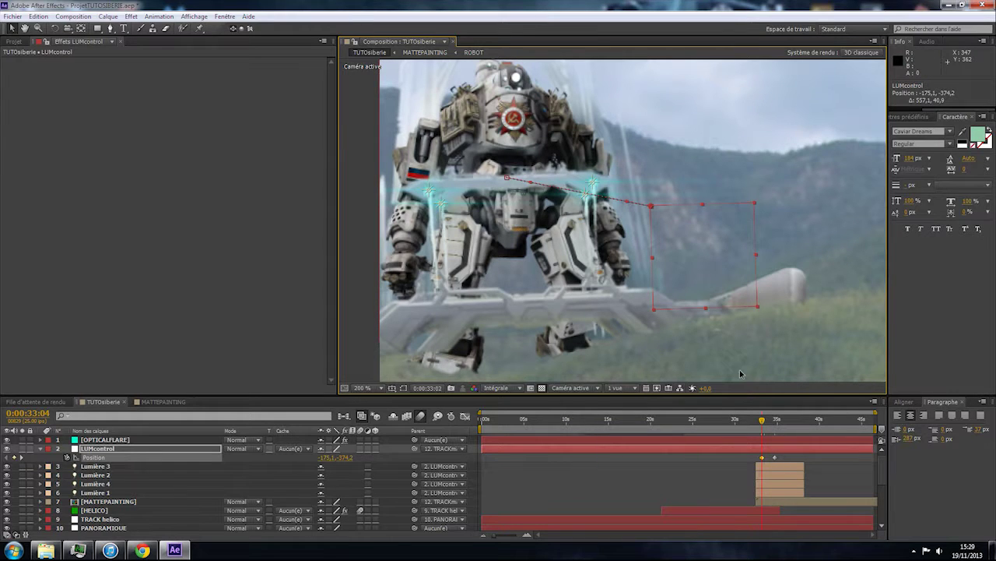
# At 0:00:32:22, keyframe LUMcontrol's position at about -137, -381.2 to realign the flares with the robot.
pyautogui.press('pageup')
pyautogui.press('pageup')
pyautogui.press('pageup')
pyautogui.press('pageup')
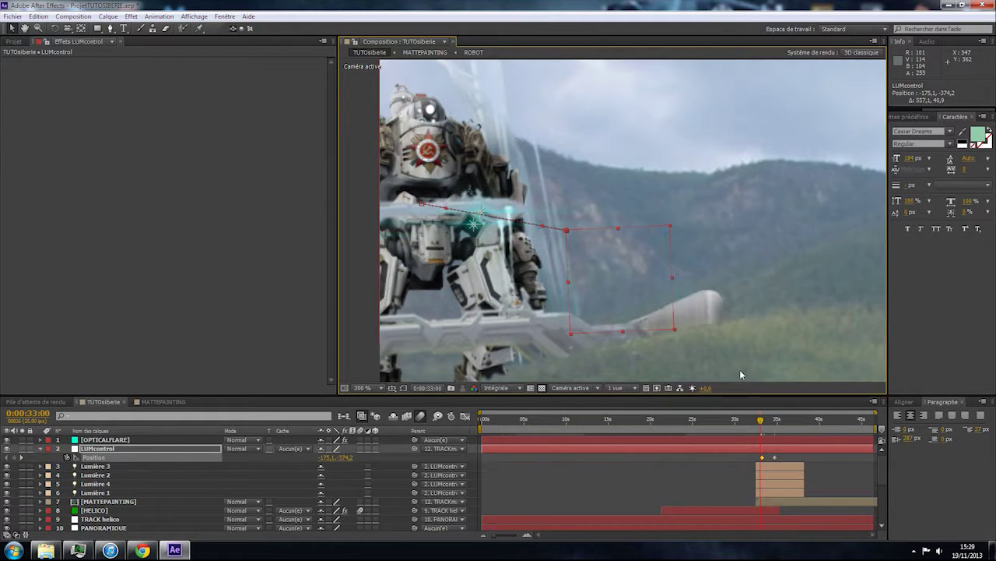
pyautogui.press('pageup')
pyautogui.press('pageup')
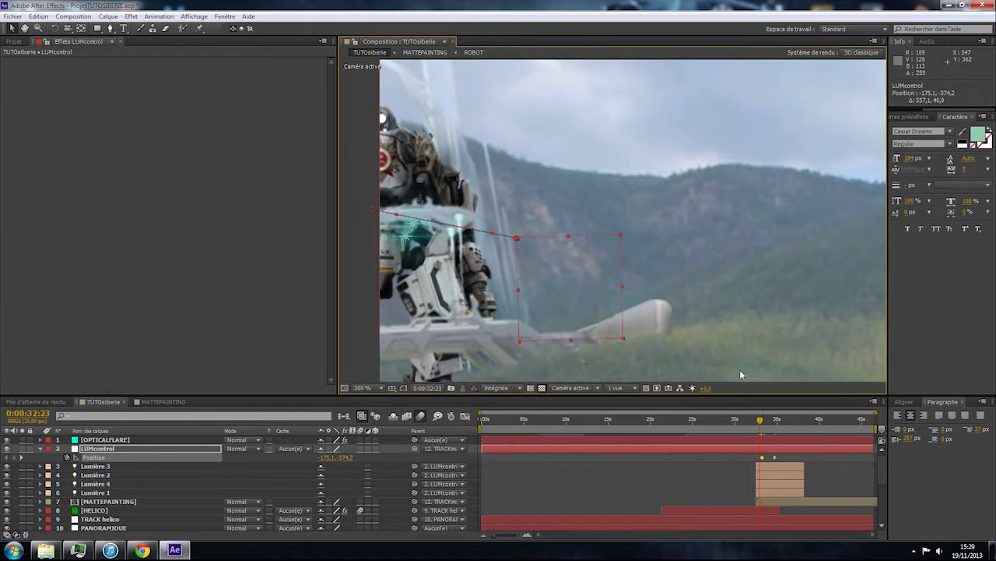
pyautogui.press('pageup')
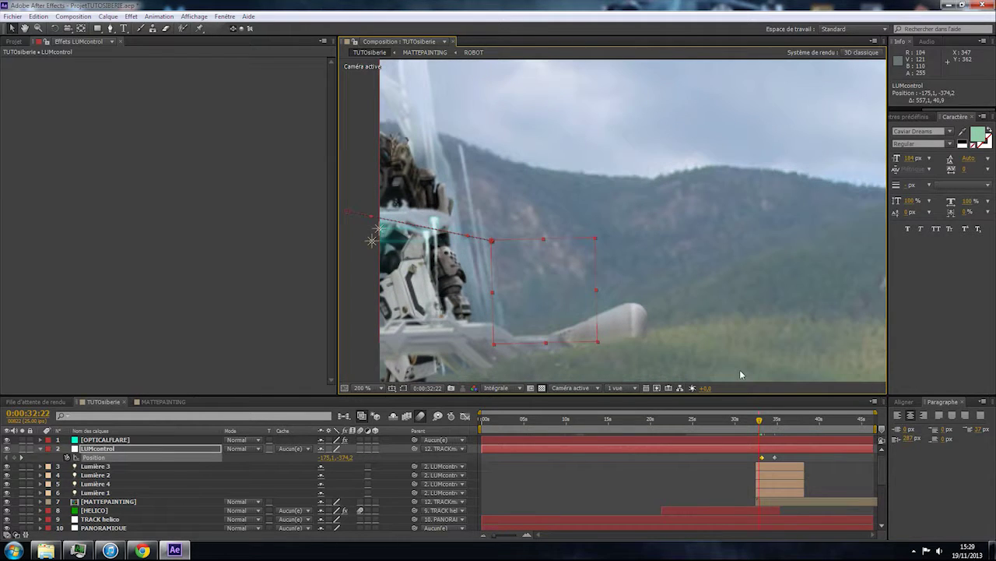
pyautogui.moveTo(570, 320); pyautogui.dragTo(608, 316)
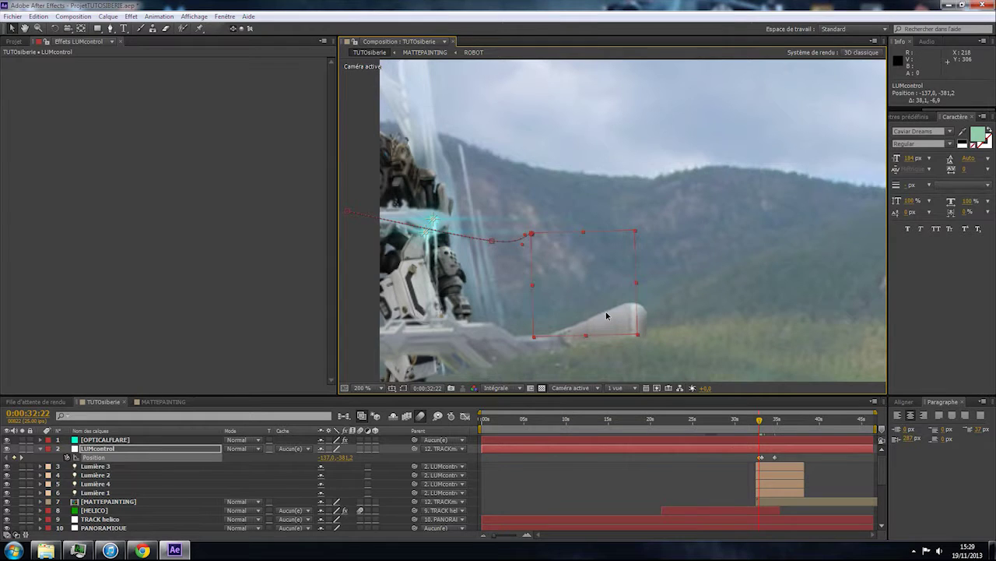
# At 0:00:32:20, nudge LUMcontrol to about -122.7, -381.8 to keep the flares on the robot's jets.
pyautogui.press('pagedown')
pyautogui.press('pageup')
pyautogui.press('pageup')
pyautogui.press('pageup')
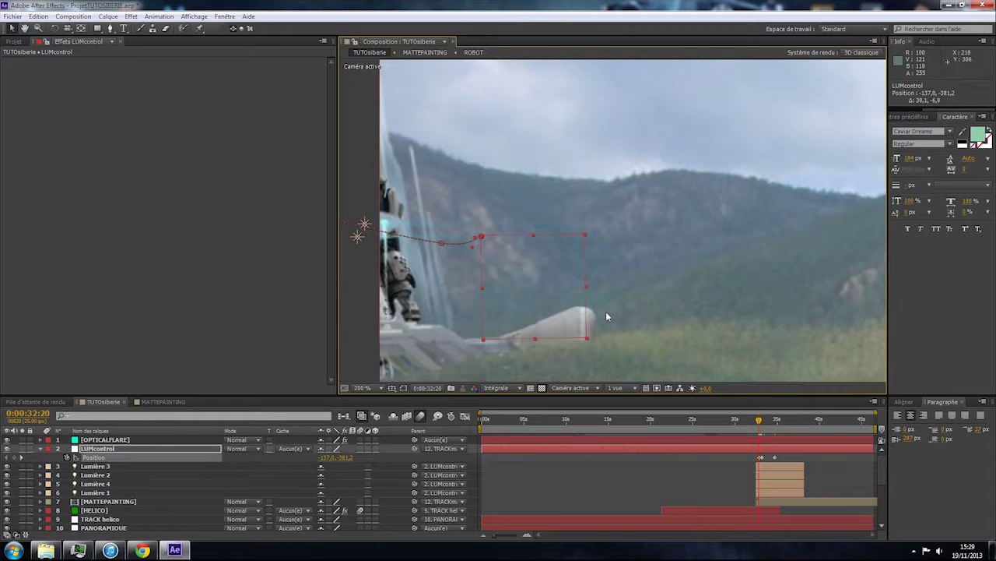
pyautogui.press('Right')
pyautogui.press('Right')
pyautogui.press('Right')
pyautogui.press('Right')
pyautogui.press('Right')
pyautogui.press('Right')
pyautogui.press('Right')
pyautogui.press('Right')
pyautogui.press('Right')
pyautogui.press('Right')
pyautogui.press('Right')
pyautogui.press('Right')
pyautogui.press('Right')
pyautogui.press('Right')
pyautogui.press('Right')
pyautogui.press('Right')
pyautogui.press('Right')
pyautogui.press('Right')
pyautogui.press('Right')
pyautogui.press('Right')
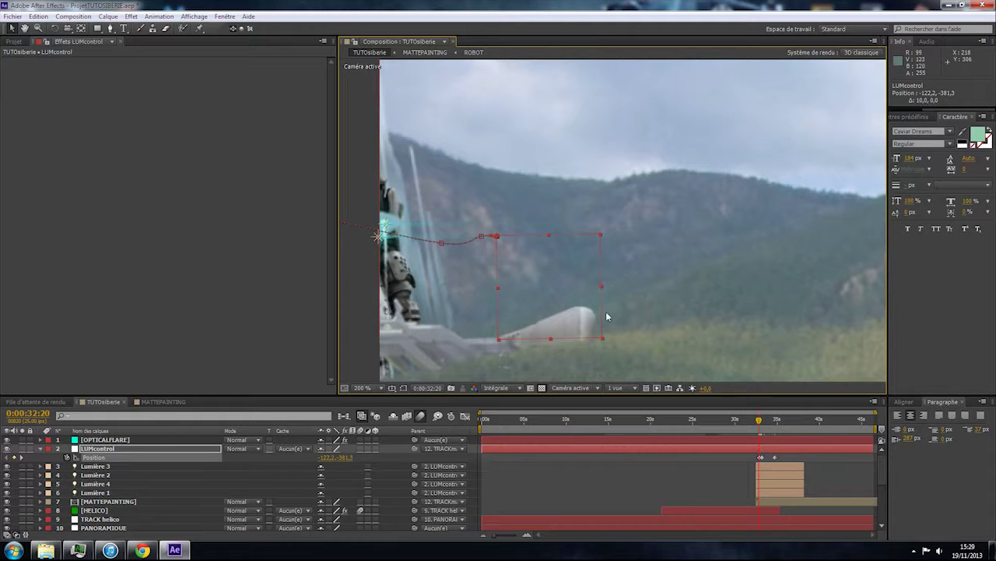
# Examine the flare alignment frame by frame, back to 0:00:32:17 and forward to 0:00:33:08.
pyautogui.press('pageup')
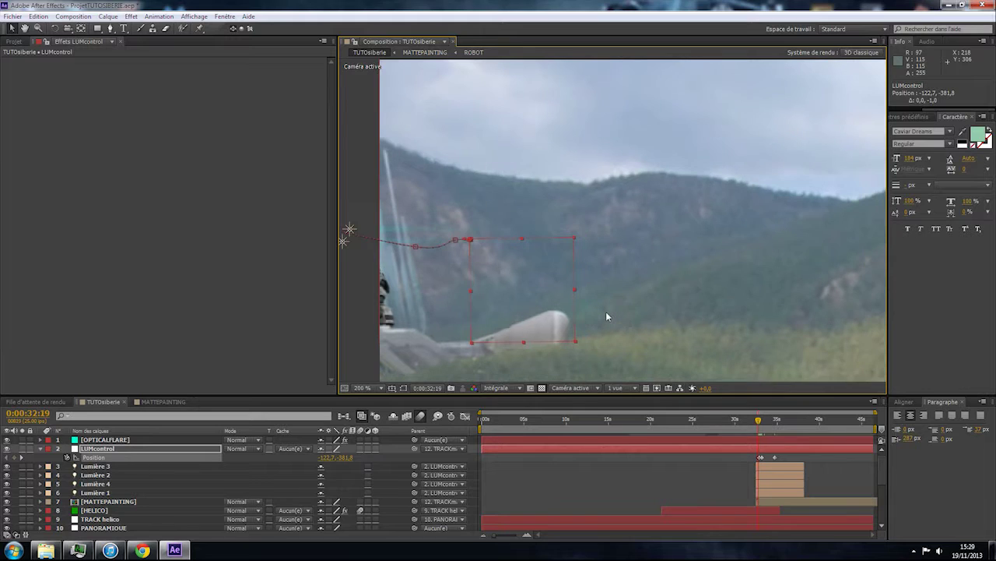
pyautogui.press('pageup')
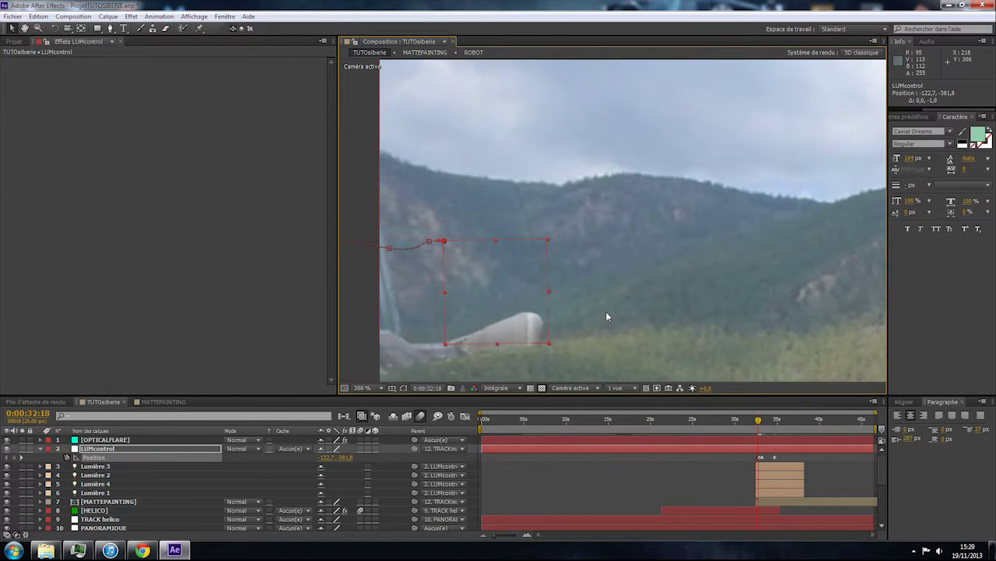
pyautogui.press('pageup')
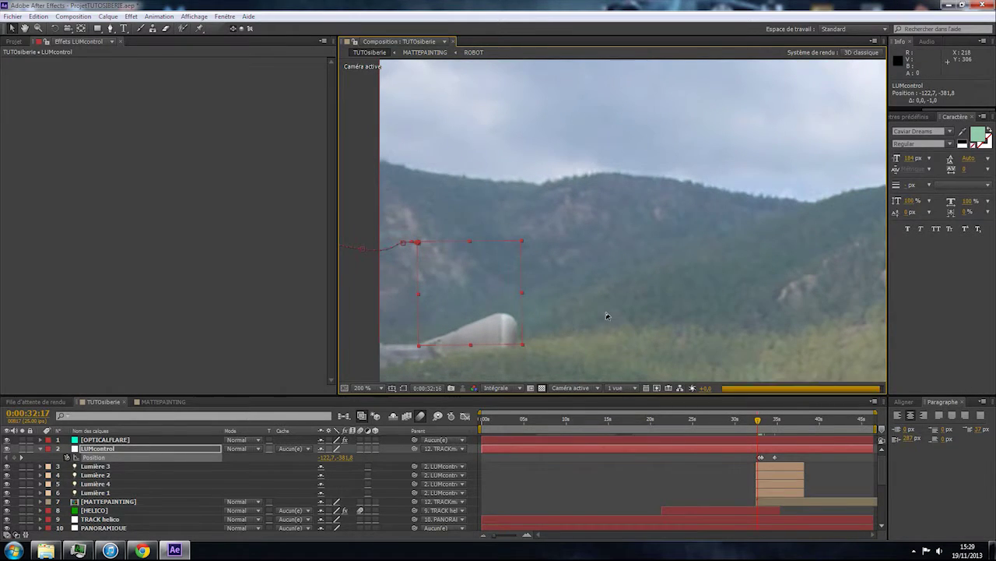
pyautogui.press('pagedown')
pyautogui.press('pagedown')
pyautogui.press('pagedown')
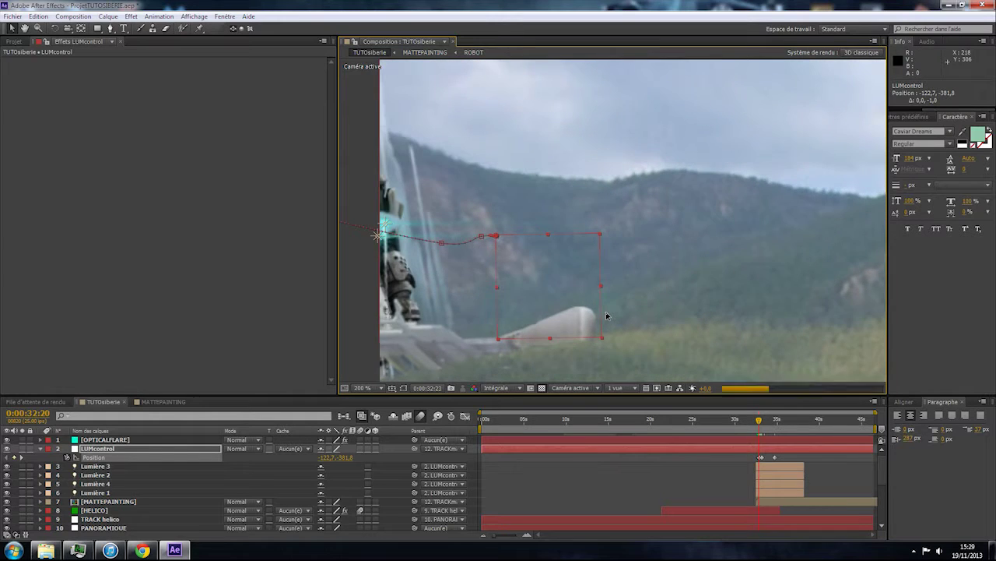
pyautogui.press('pagedown')
pyautogui.press('pagedown')
pyautogui.press('pagedown')
pyautogui.press('pagedown')
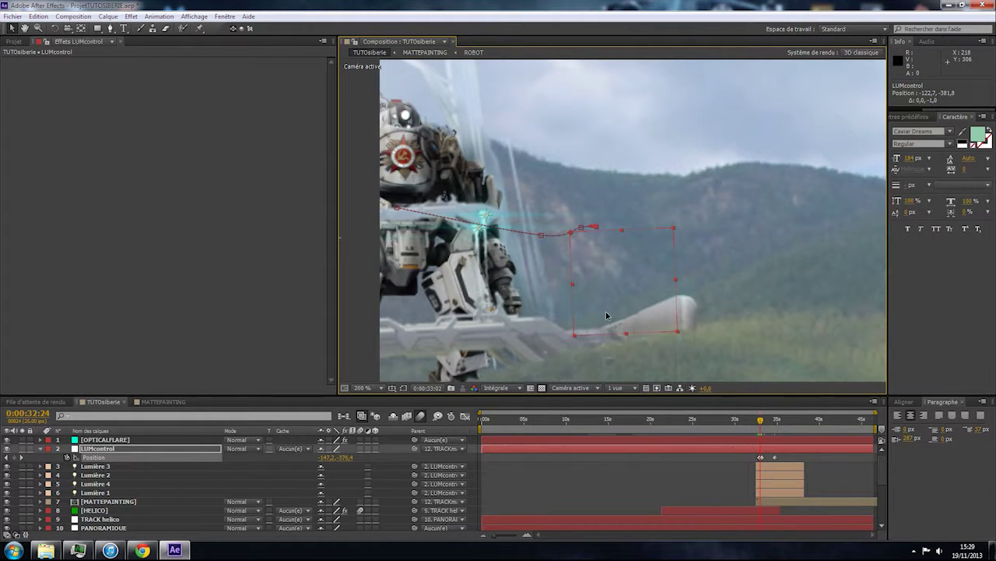
pyautogui.press('pagedown')
pyautogui.press('pagedown')
pyautogui.press('pagedown')
pyautogui.press('pagedown')
pyautogui.press('pagedown')
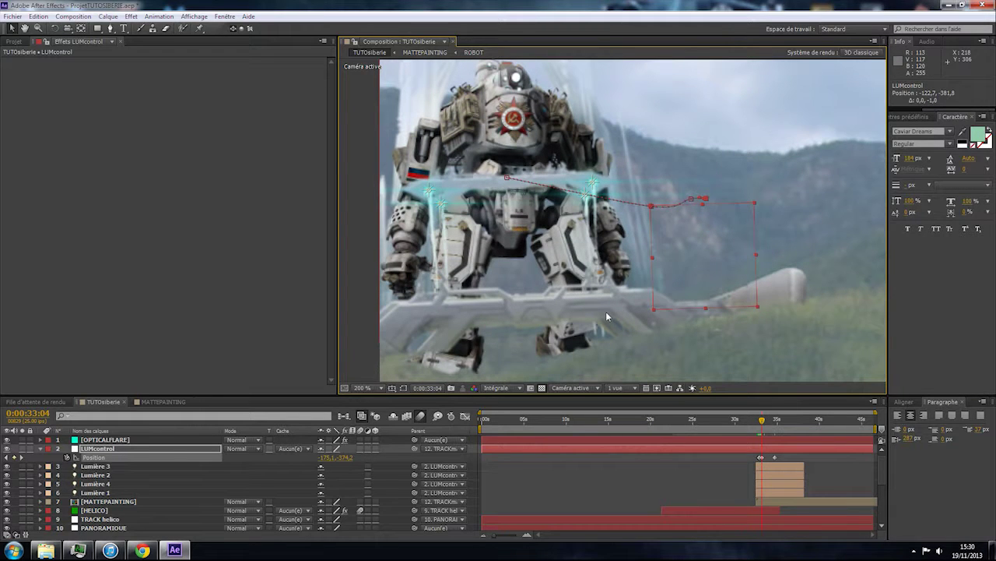
pyautogui.press('pagedown')
pyautogui.press('pagedown')
pyautogui.press('pagedown')
pyautogui.press('pagedown')
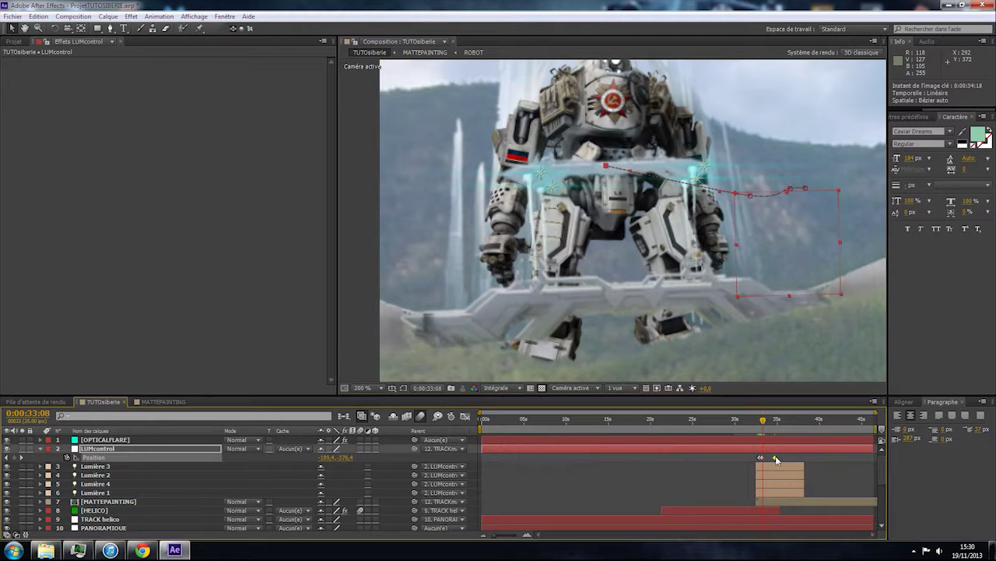
pyautogui.press('Delete')
pyautogui.scroll(-1, 620, 253)
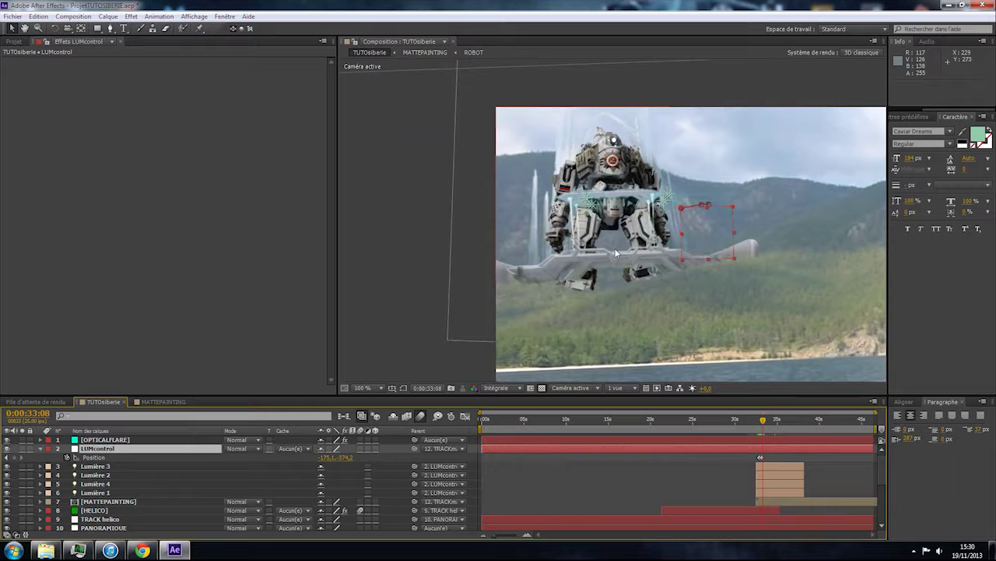
pyautogui.moveTo(620, 254); pyautogui.dragTo(585, 275)
pyautogui.scroll(1, 589, 277)
pyautogui.hotkey('ctrl', 'z')
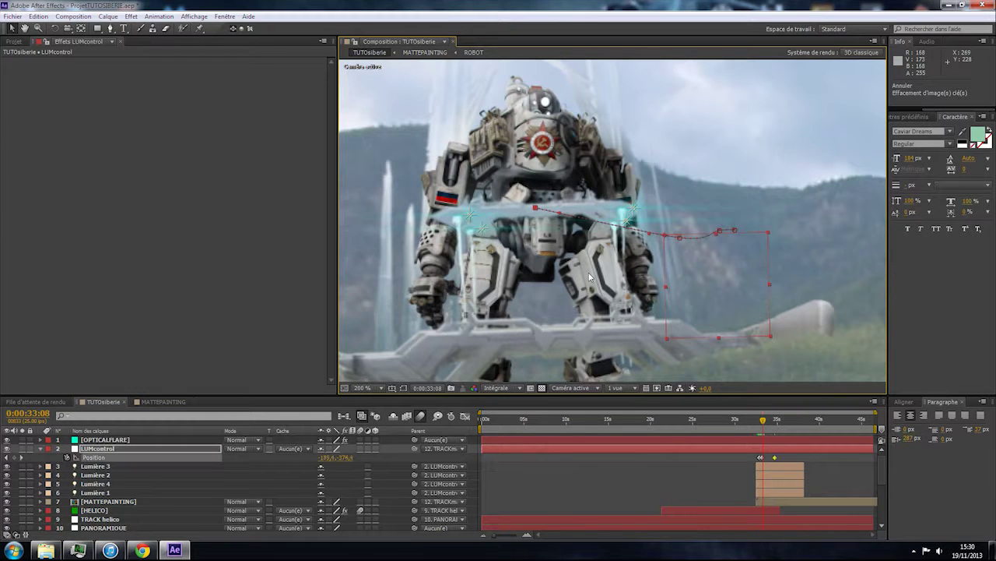
# At 0:00:33:21, keyframe LUMcontrol's position at about -270.2, -376.7 to bring the flares onto the robot's jets.
pyautogui.click(771, 425)
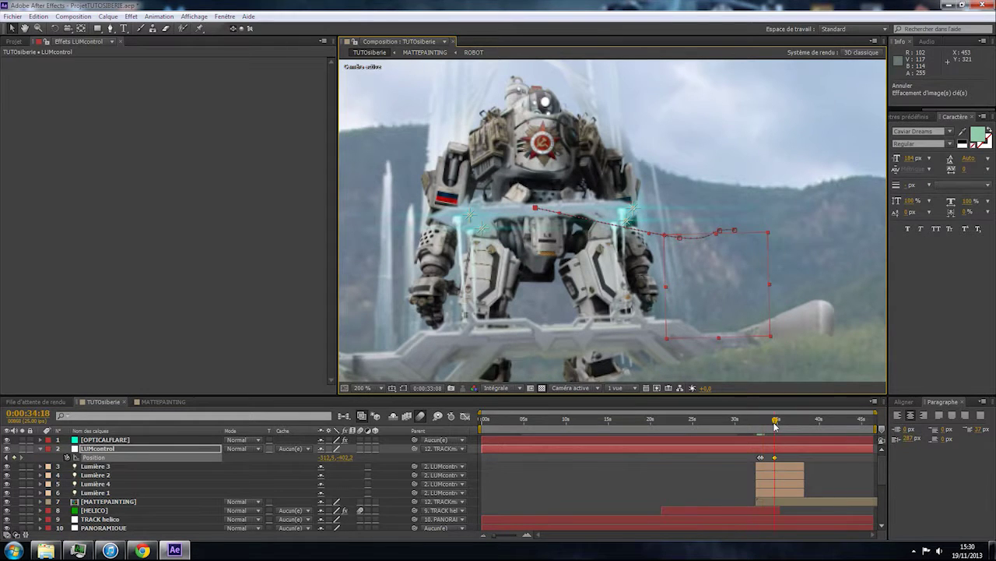
pyautogui.moveTo(770, 425); pyautogui.dragTo(767, 422)
pyautogui.moveTo(765, 293); pyautogui.dragTo(432, 207)
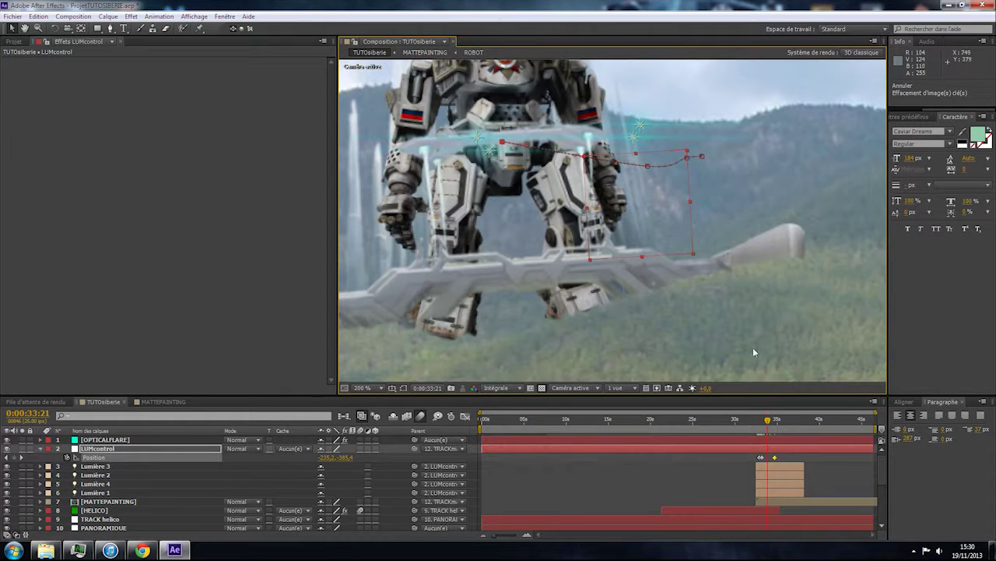
pyautogui.hotkey('shift', 'Left')
pyautogui.hotkey('shift', 'Left')
pyautogui.hotkey('shift', 'Left')
pyautogui.hotkey('shift', 'Left')
pyautogui.hotkey('shift', 'Left')
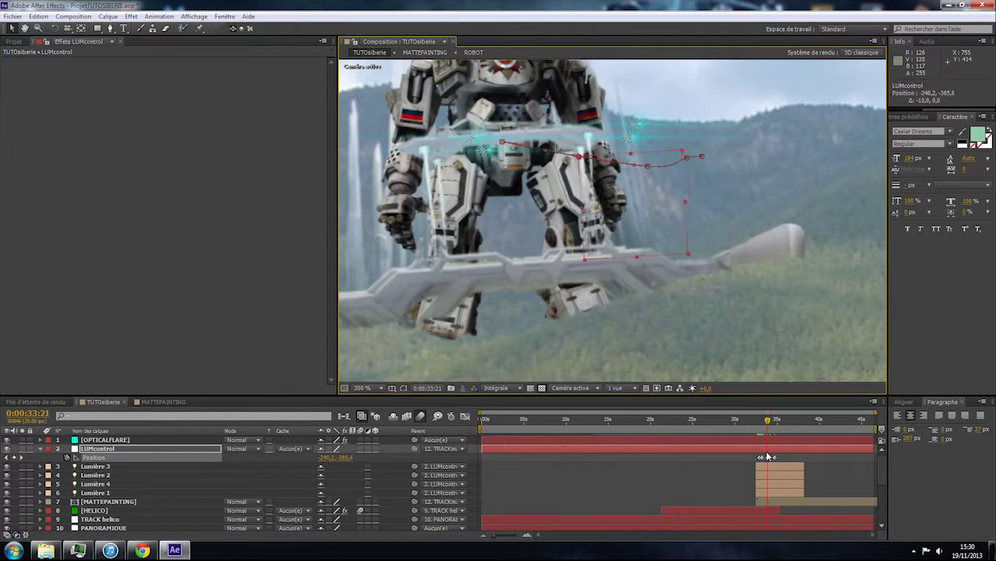
pyautogui.hotkey('shift', 'Down')
pyautogui.hotkey('shift', 'Down')
pyautogui.hotkey('shift', 'Left')
pyautogui.hotkey('shift', 'Left')
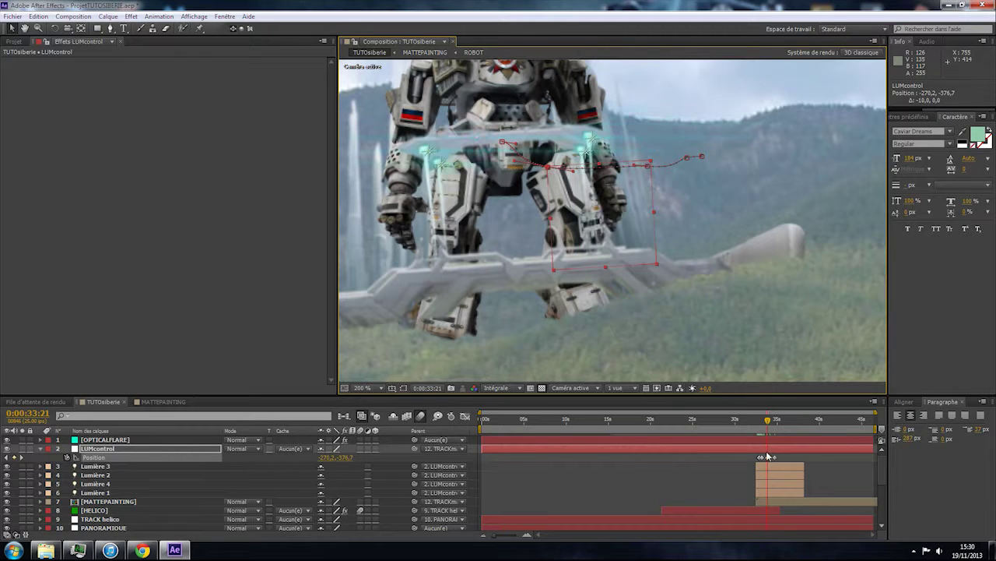
# Fine-tune LUMcontrol at 0:00:33:21 to about -272.1, -378.7 and preview the motion from there.
pyautogui.press('Up')
pyautogui.press('Up')
pyautogui.press('Up')
pyautogui.press('Left')
pyautogui.press('Left')
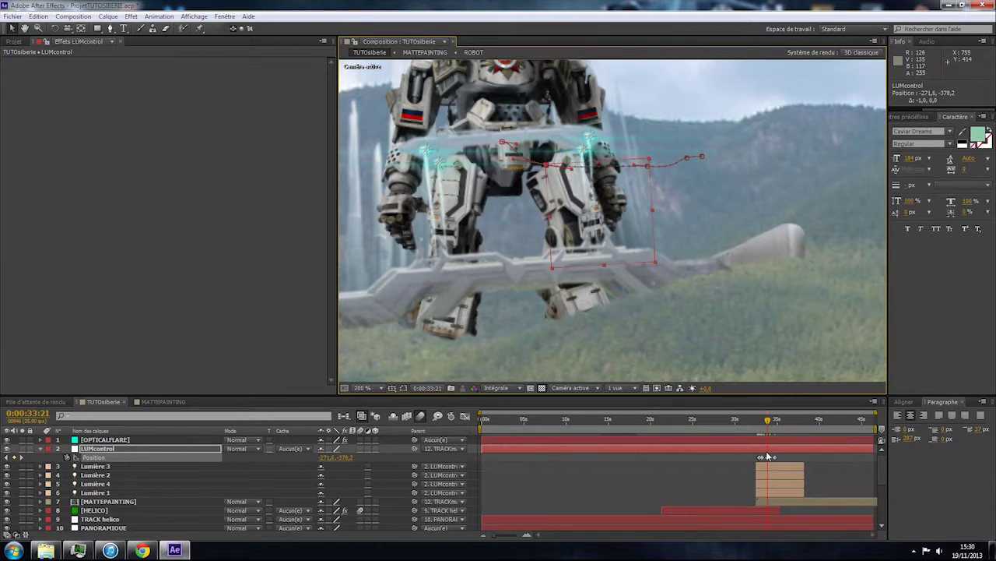
pyautogui.press('space')
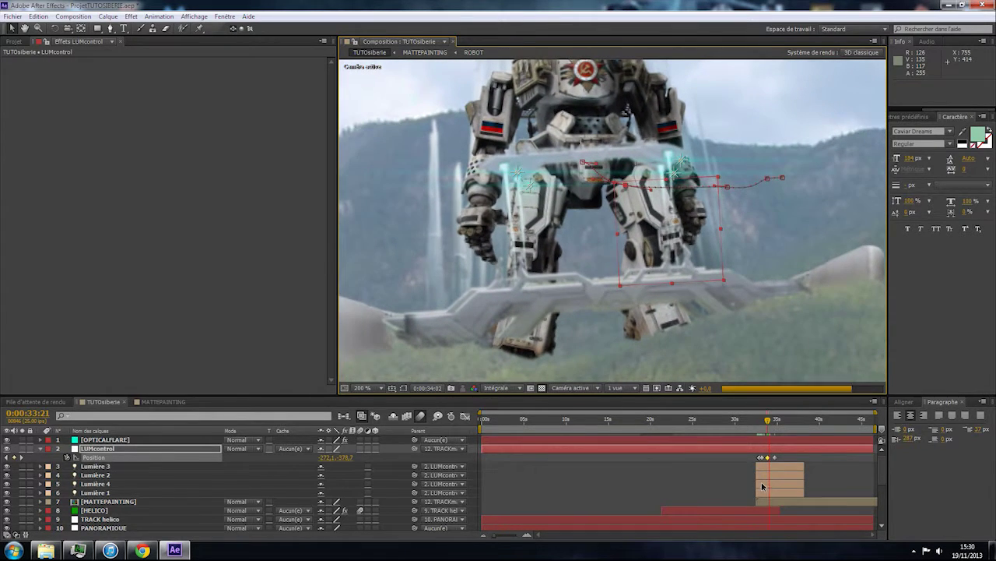
# Delete LUMcontrol's position keyframe at 0:00:34:18 and preview the motion up to that frame.
pyautogui.click(775, 460)
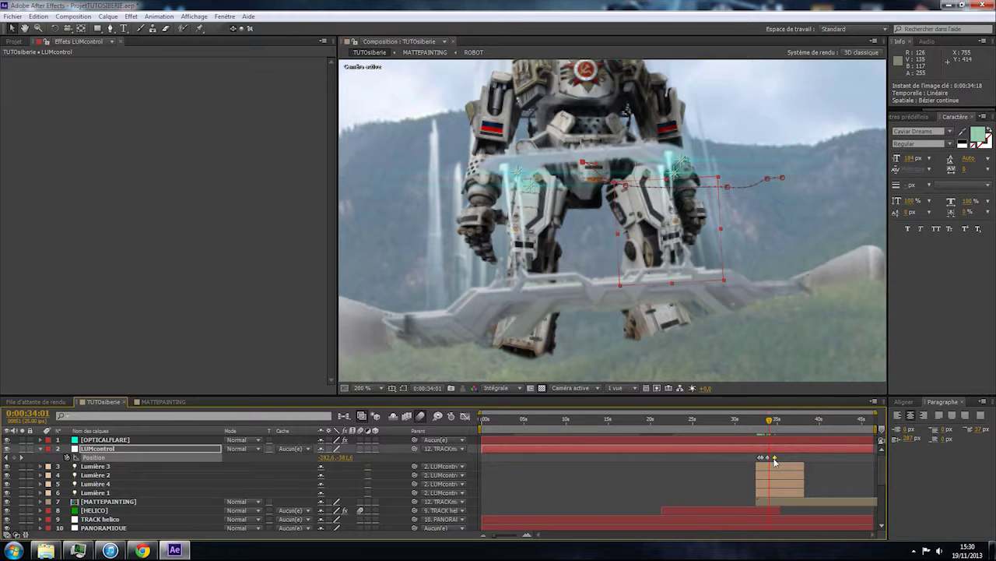
pyautogui.press('Delete')
pyautogui.press('space')
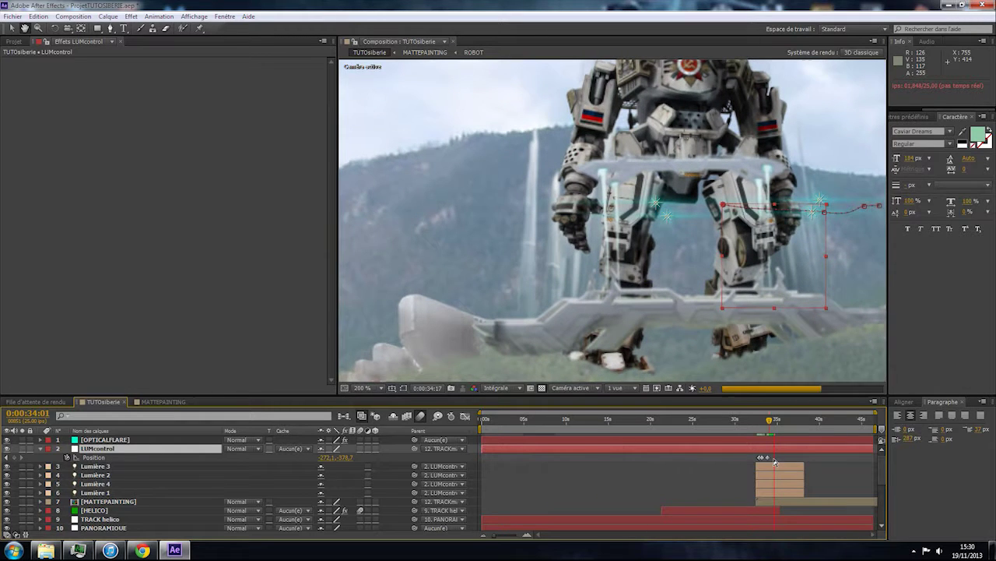
pyautogui.press('space')
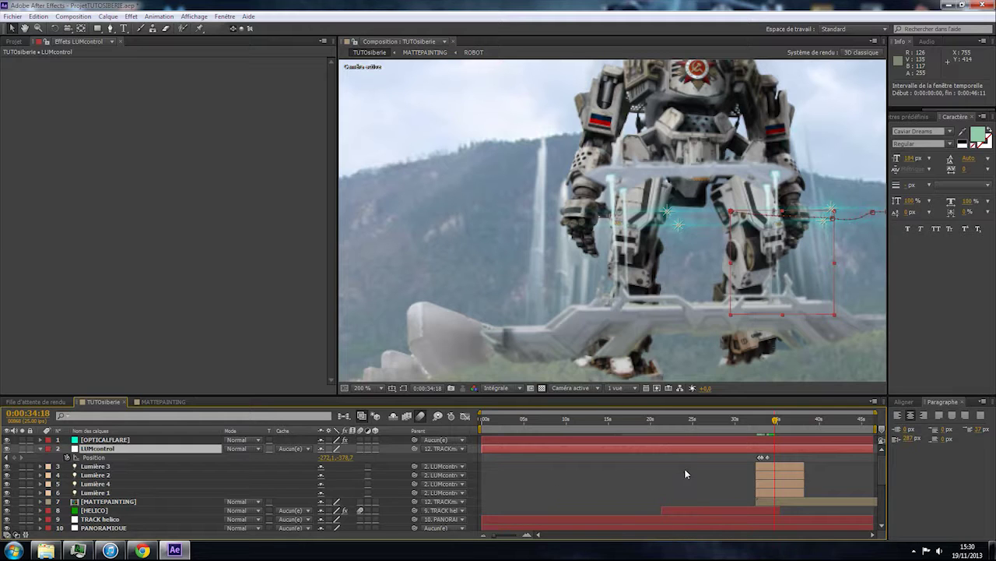
# At 0:00:34:18, move LUMcontrol to about -312.8, -402.4 so the flares sit on the jets, and preview the following frames.
pyautogui.moveTo(773, 222); pyautogui.dragTo(630, 220)
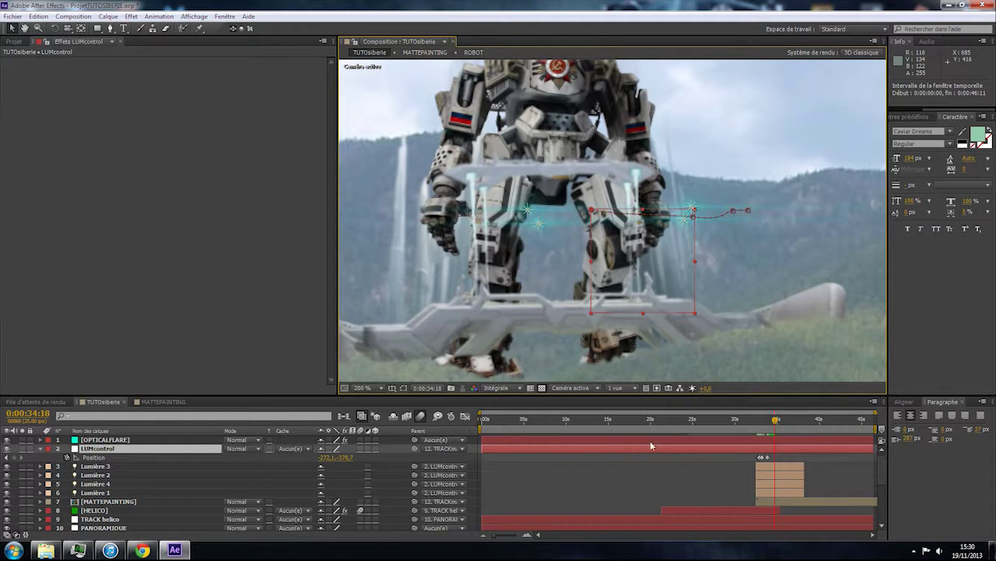
pyautogui.moveTo(642, 258)
pyautogui.mouseDown()
pyautogui.moveTo(626, 242)
pyautogui.moveTo(635, 243)
pyautogui.mouseUp()
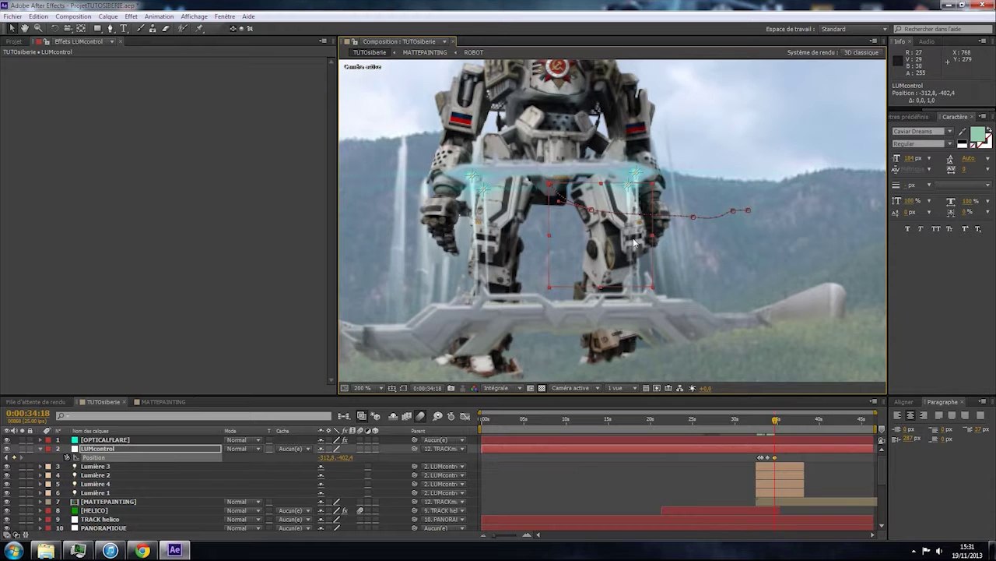
pyautogui.press('space')
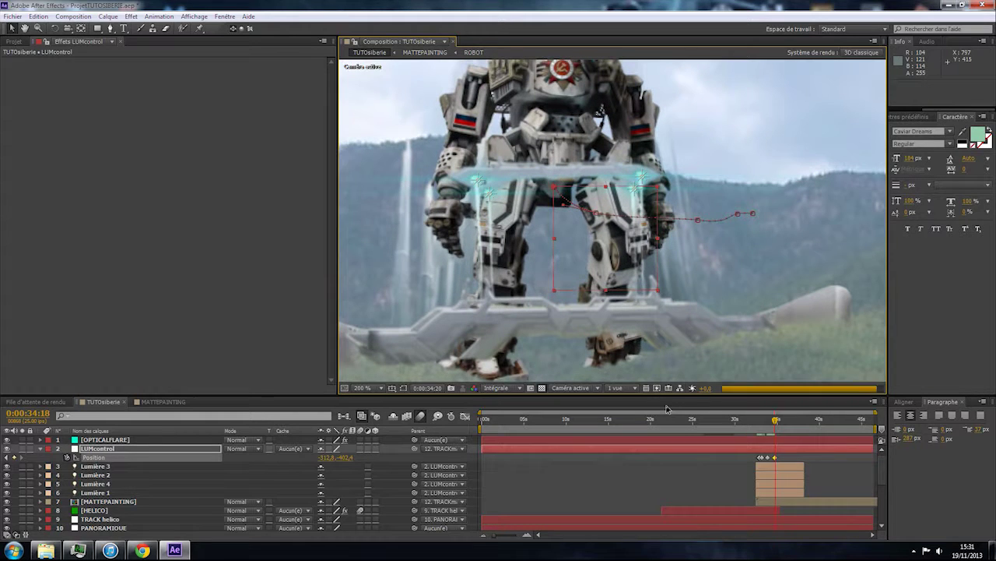
# Keyframe LUMcontrol's position at about -339.4, -424.9 between 0:00:34:18 and 0:00:38:04, and at about -284.1, -438.9 at 0:00:38:04.
pyautogui.moveTo(697, 333); pyautogui.dragTo(682, 288)
pyautogui.click(799, 422)
pyautogui.moveTo(799, 421); pyautogui.dragTo(805, 421)
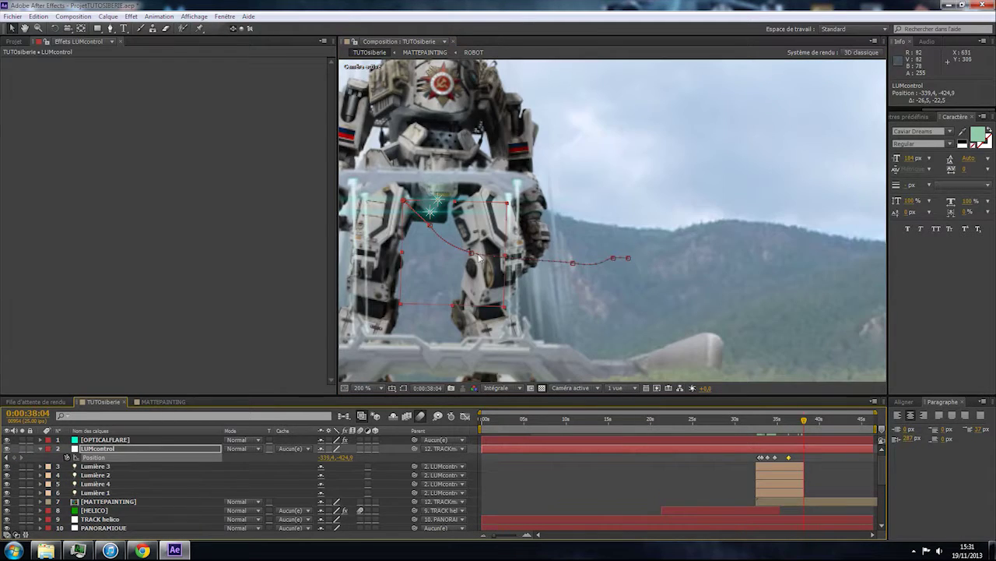
pyautogui.moveTo(471, 265); pyautogui.dragTo(525, 268)
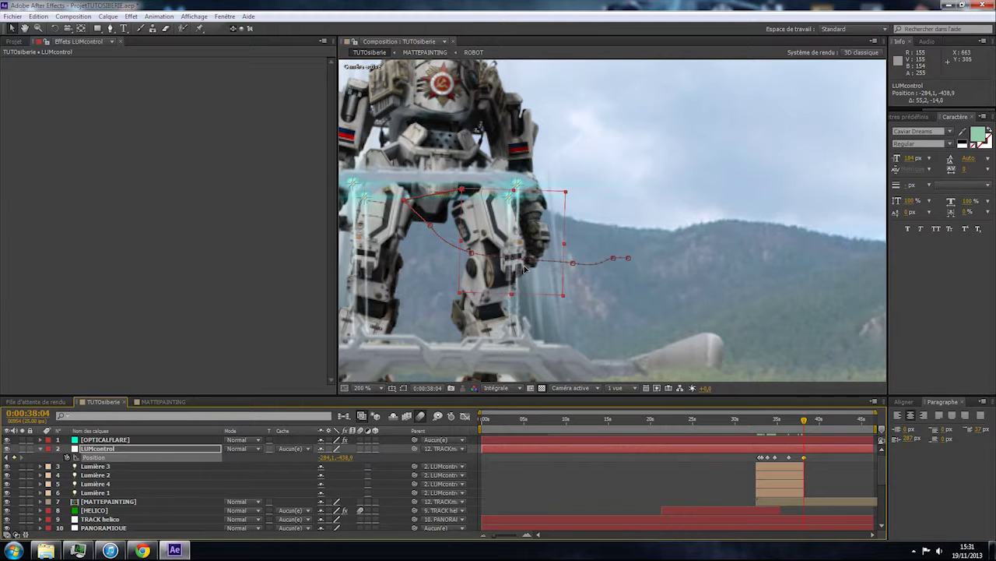
# Find the robot's exit from the frame and, at 0:00:38:13, keyframe LUMcontrol's position at about -174.7, -398.3.
pyautogui.scroll(-1, 543, 270)
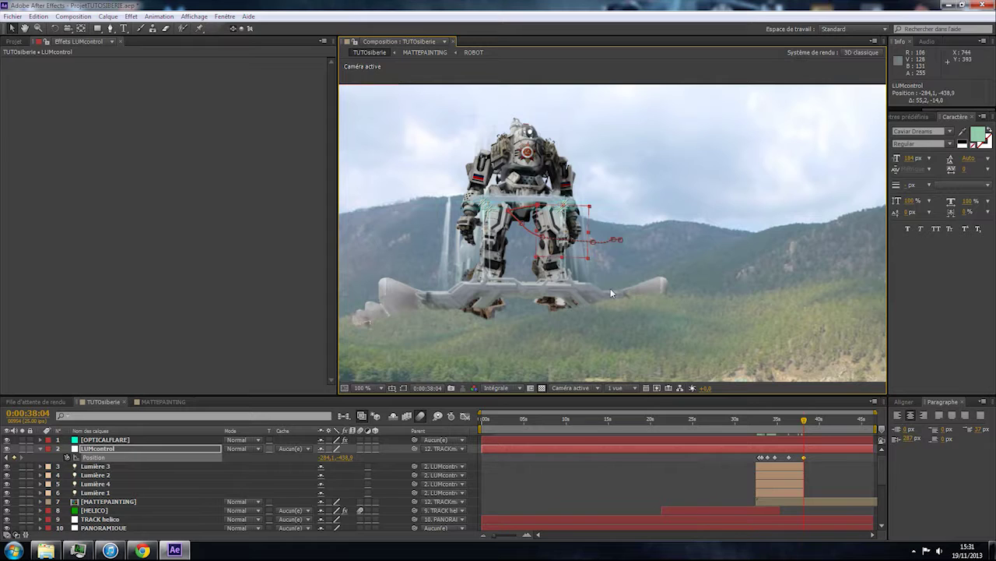
pyautogui.moveTo(609, 288); pyautogui.dragTo(690, 275)
pyautogui.click(828, 422)
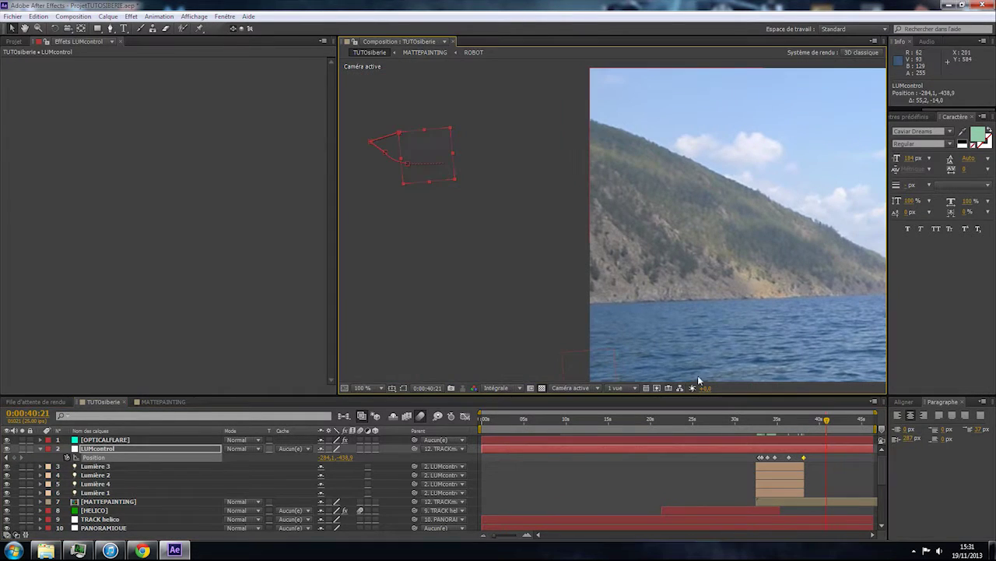
pyautogui.click(816, 422)
pyautogui.click(808, 422)
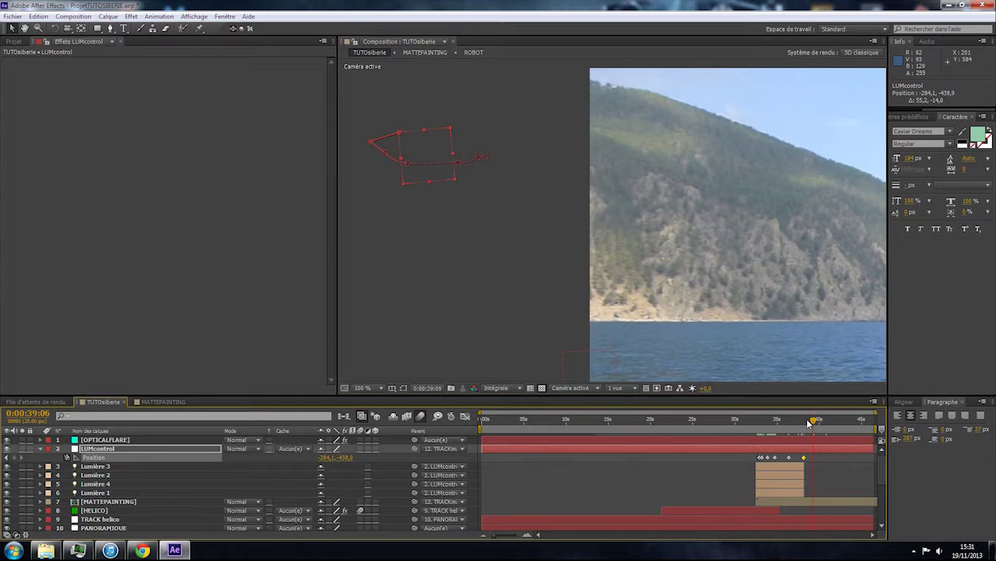
pyautogui.press('.')
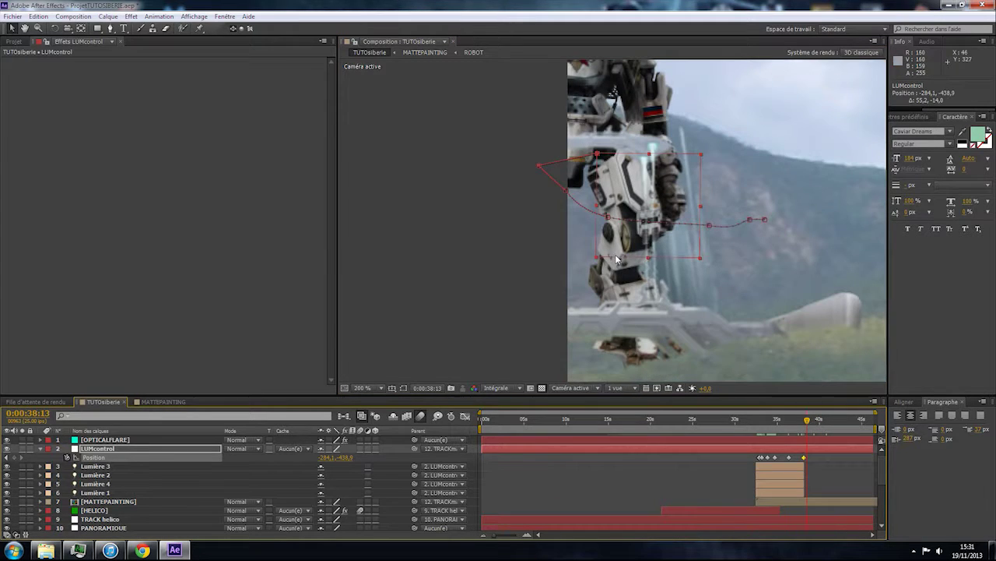
pyautogui.moveTo(646, 249); pyautogui.dragTo(750, 296)
# Extend the out points of the four Lumière layers to about 0:00:39:11.
pyautogui.click(778, 467)
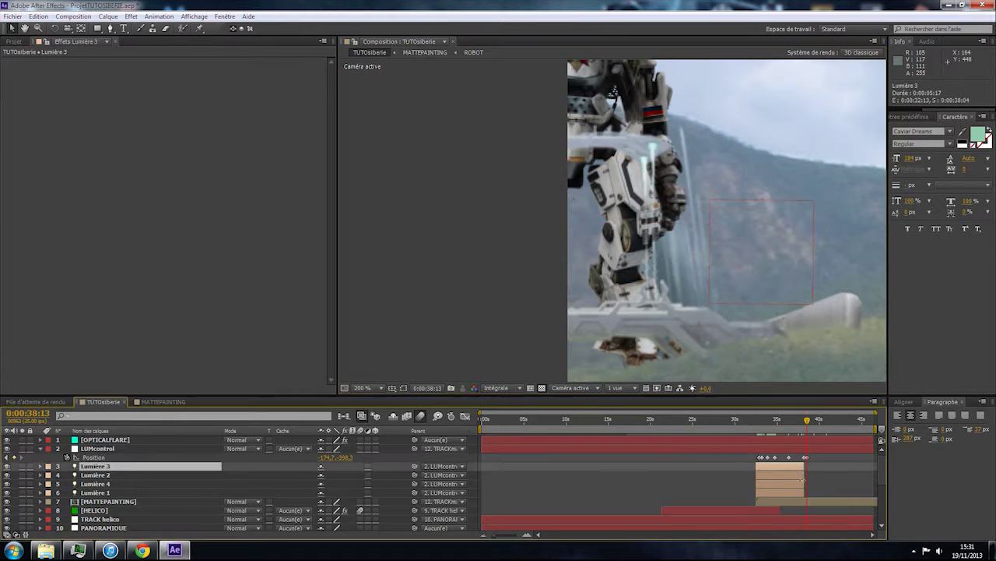
pyautogui.keyDown('shift'); pyautogui.click(794, 492); pyautogui.keyUp('shift')
pyautogui.moveTo(804, 492); pyautogui.dragTo(816, 491)
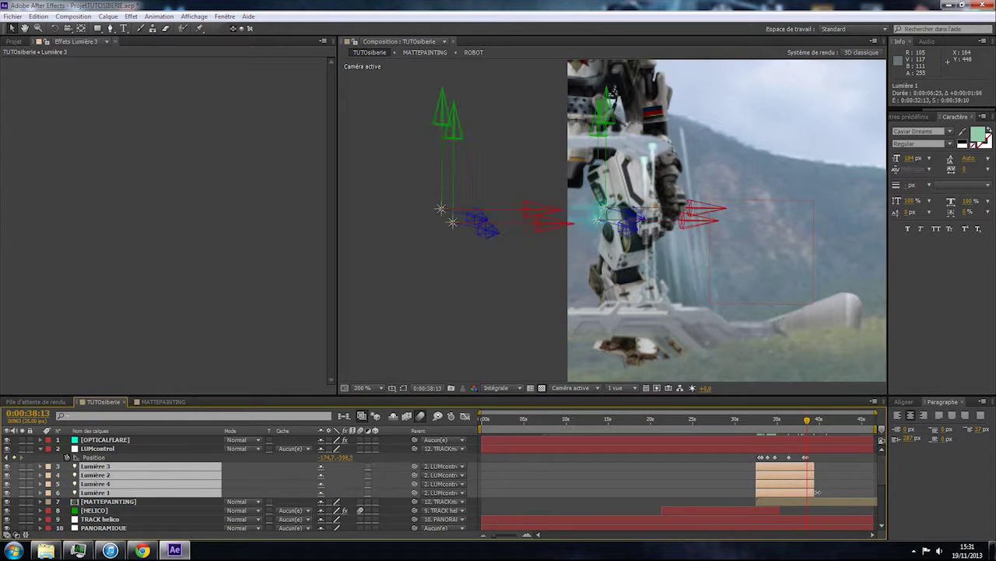
pyautogui.click(757, 265)
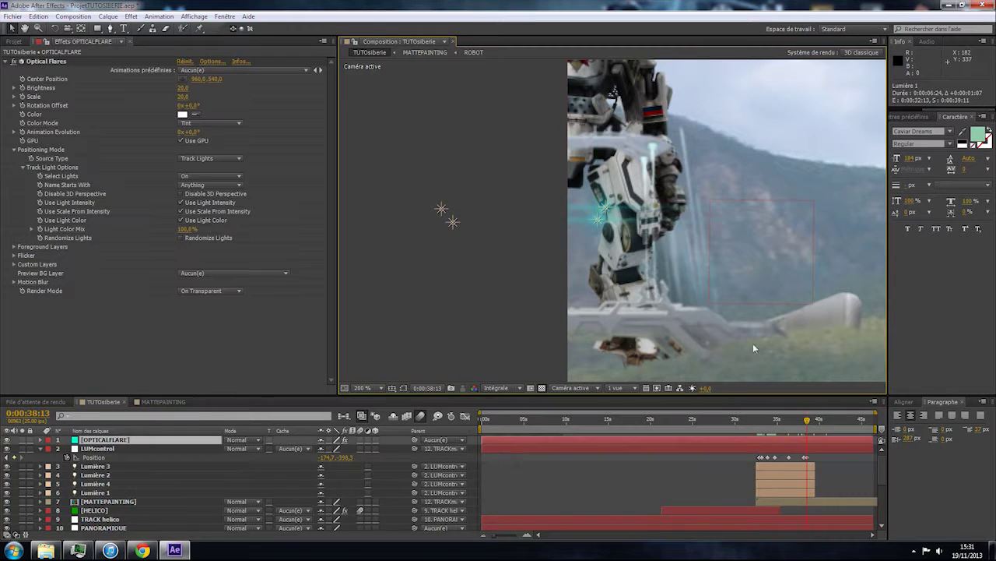
# At 0:00:38:13, reposition LUMcontrol to about -142.2, -444.6 and check the neighbouring frames up to 0:00:38:15.
pyautogui.click(796, 450)
pyautogui.moveTo(754, 273); pyautogui.dragTo(791, 234)
pyautogui.press('pagedown')
pyautogui.press('pagedown')
pyautogui.press('pageup')
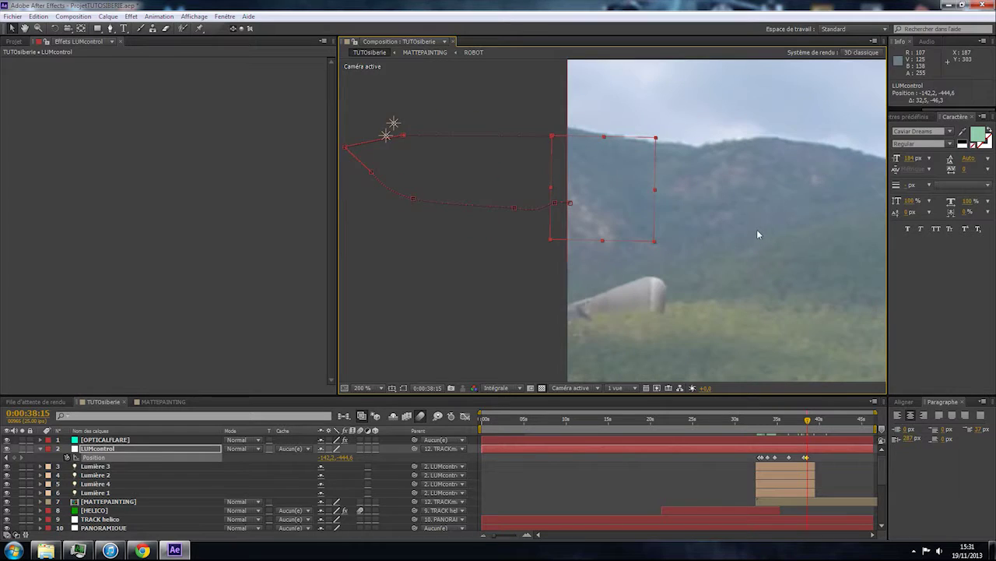
pyautogui.press('pageup')
pyautogui.press('pageup')
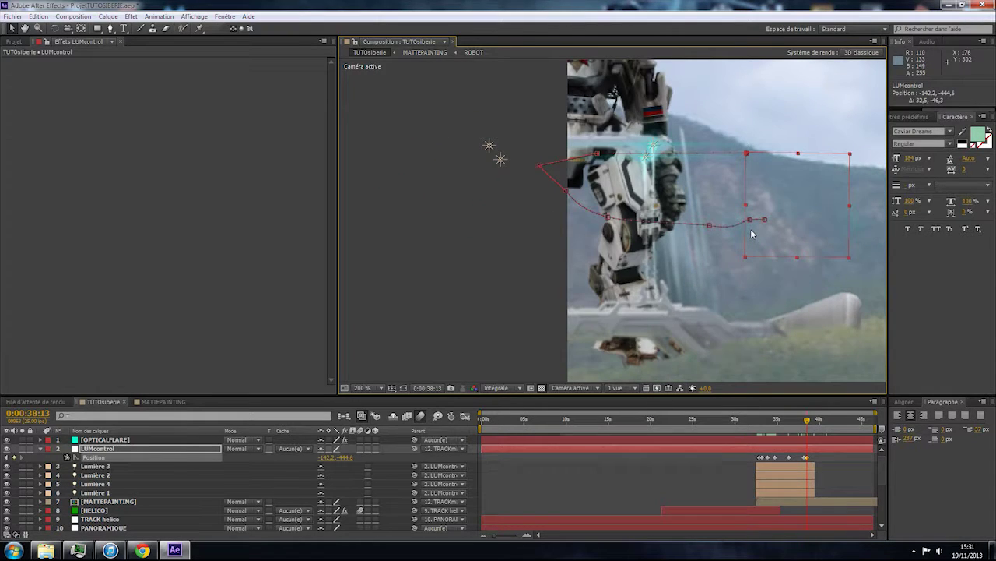
# At 0:00:38:14, keyframe LUMcontrol's position at about -118.3, -441.6 and check the frames from 0:00:38:12 to 0:00:38:15.
pyautogui.press('pagedown')
pyautogui.press('pageup')
pyautogui.press('pagedown')
pyautogui.moveTo(725, 215); pyautogui.dragTo(751, 220)
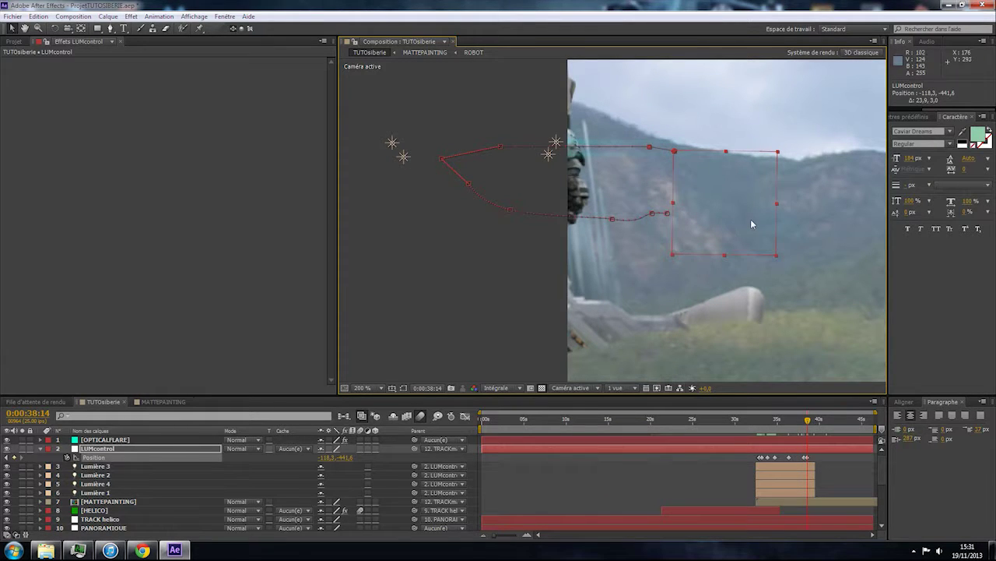
pyautogui.press('pagedown')
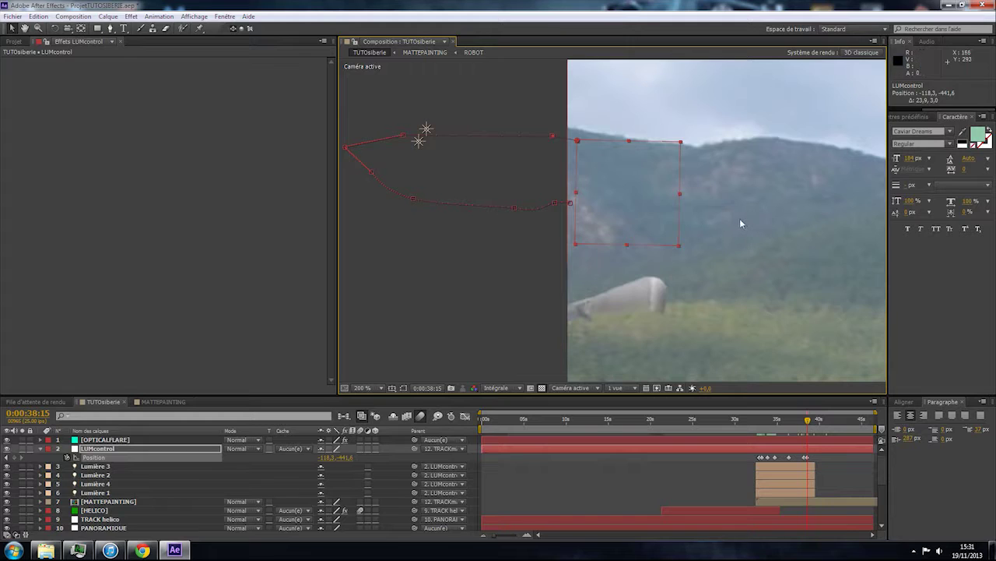
pyautogui.press('pageup')
pyautogui.press('pageup')
pyautogui.press('pageup')
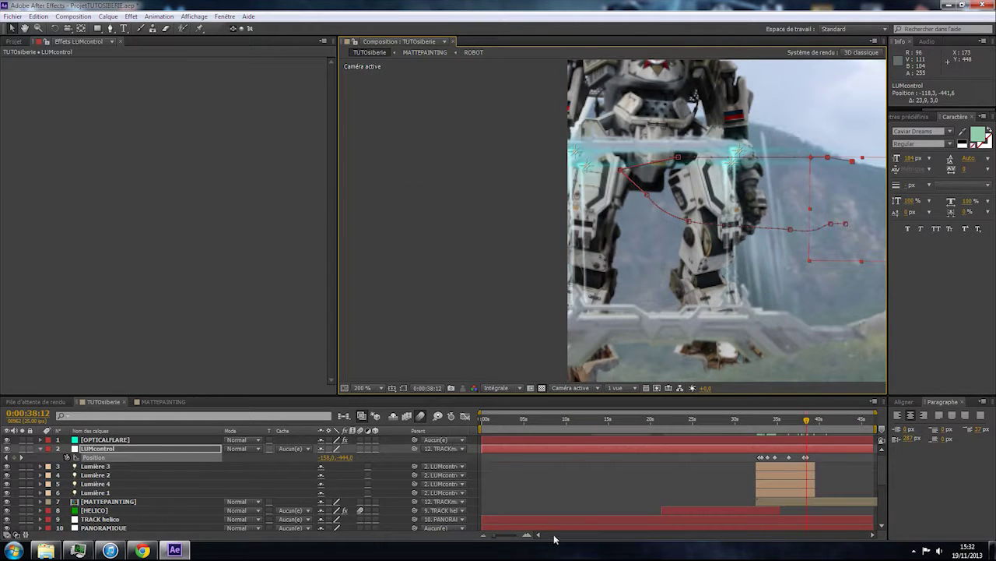
# Magnify the timeline around the Lumière layers' time span and close the PANORAMIQUE layer view.
pyautogui.doubleClick(525, 529)
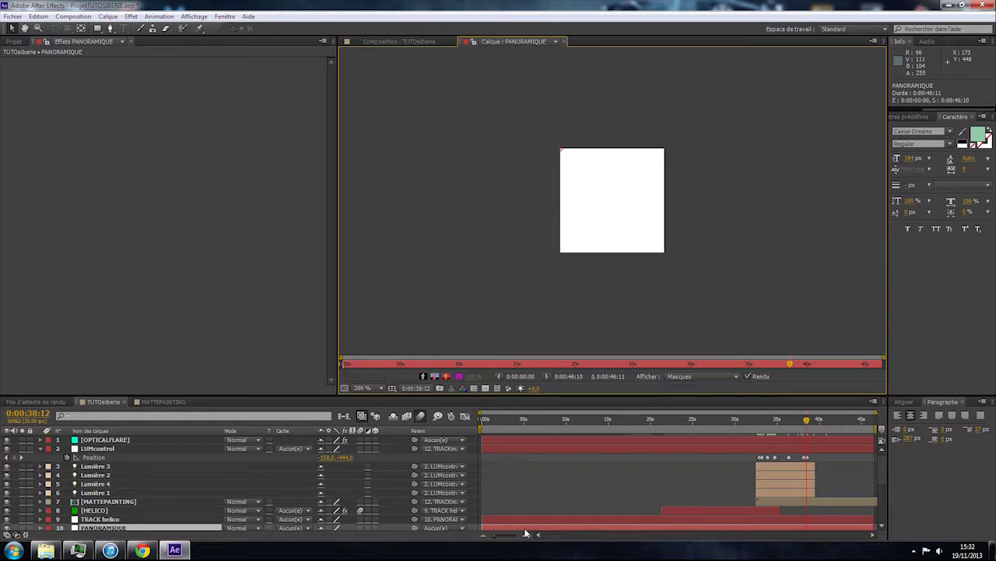
pyautogui.click(527, 535)
pyautogui.click(526, 535)
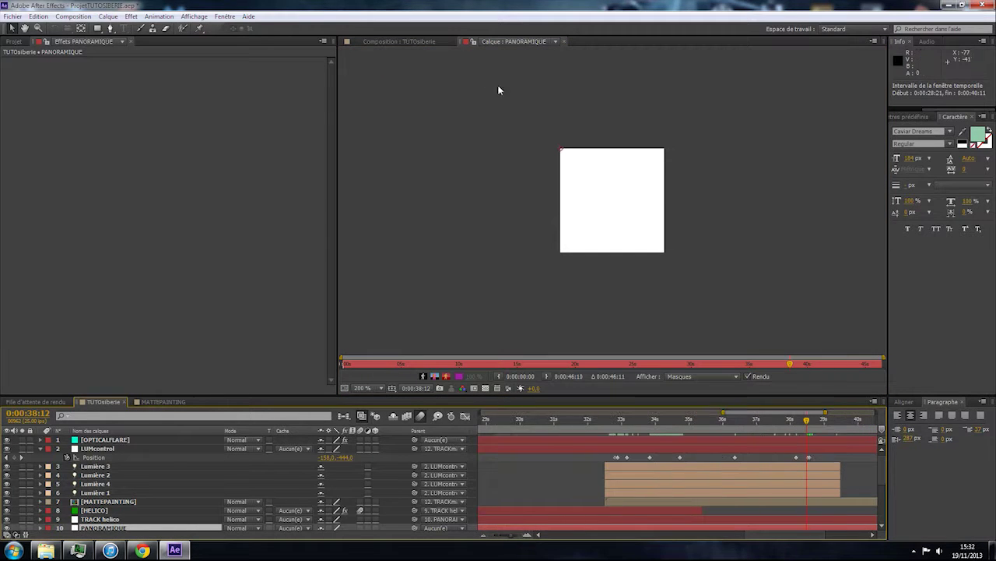
pyautogui.click(564, 42)
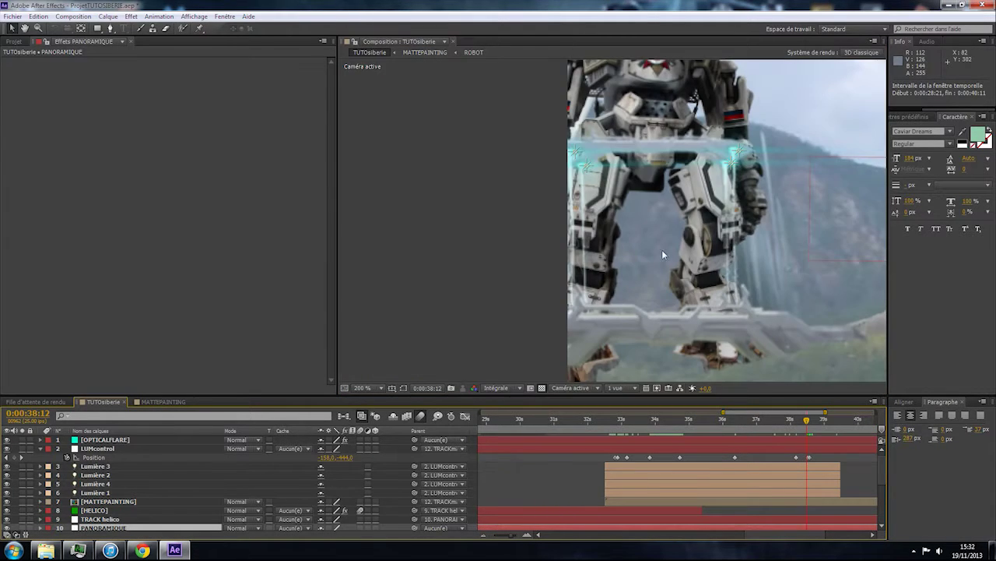
# At 0:00:37:05, keyframe LUMcontrol's position at about -330.9, -431.4 to align the flares with the jets.
pyautogui.click(763, 420)
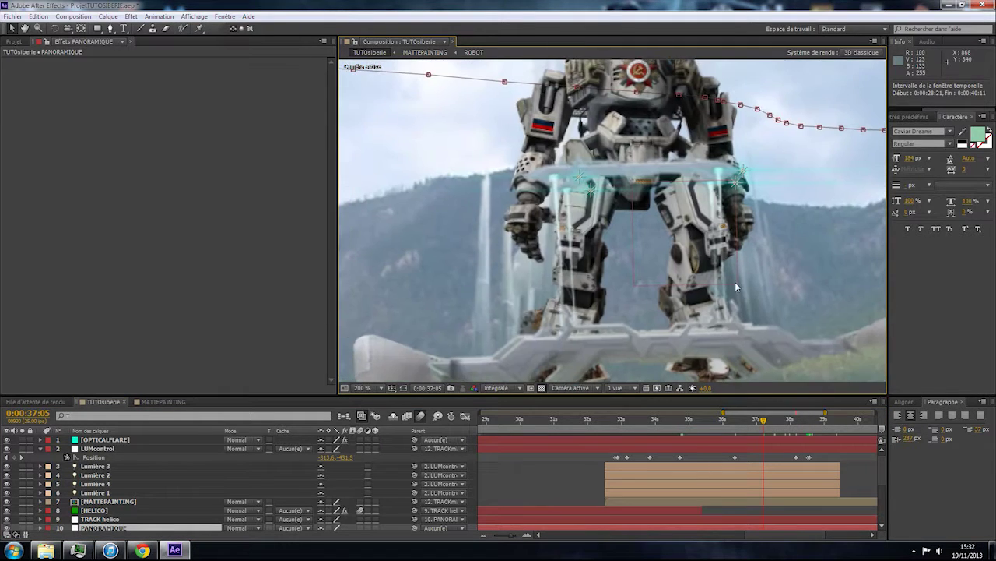
pyautogui.press('.')
pyautogui.click(782, 444)
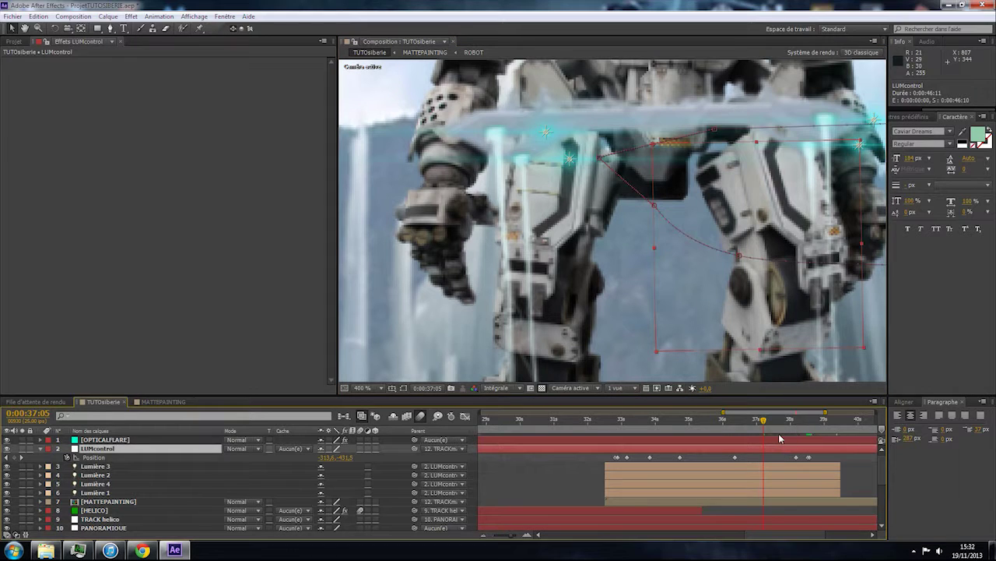
pyautogui.hotkey('shift', 'Left')
pyautogui.hotkey('shift', 'Left')
pyautogui.hotkey('shift', 'Left')
pyautogui.hotkey('shift', 'Left')
pyautogui.hotkey('shift', 'Left')
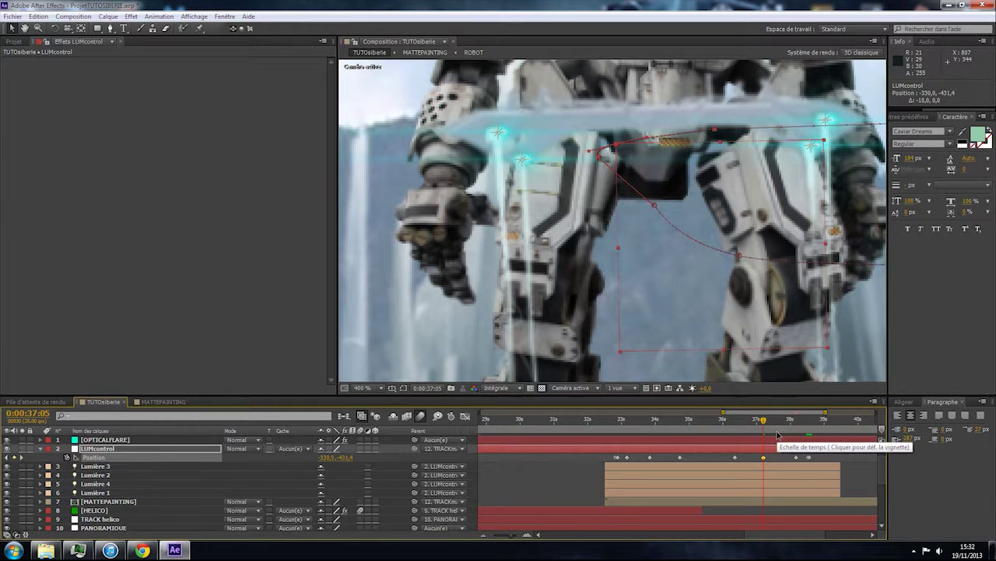
# At 0:00:35:12, nudge LUMcontrol to about -332.8, -418.4 so the flares match the robot's jets.
pyautogui.click(706, 423)
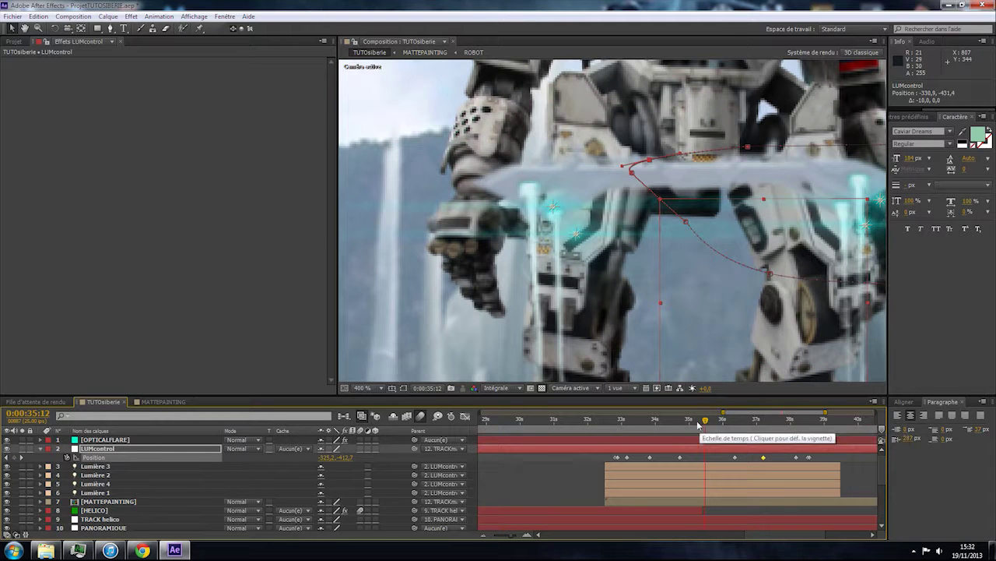
pyautogui.hotkey('shift', 'Left')
pyautogui.hotkey('shift', 'Left')
pyautogui.hotkey('shift', 'Up')
pyautogui.hotkey('shift', 'Up')
pyautogui.hotkey('shift', 'Down')
pyautogui.press('Up')
pyautogui.press('Up')
pyautogui.press('Up')
pyautogui.press('Up')
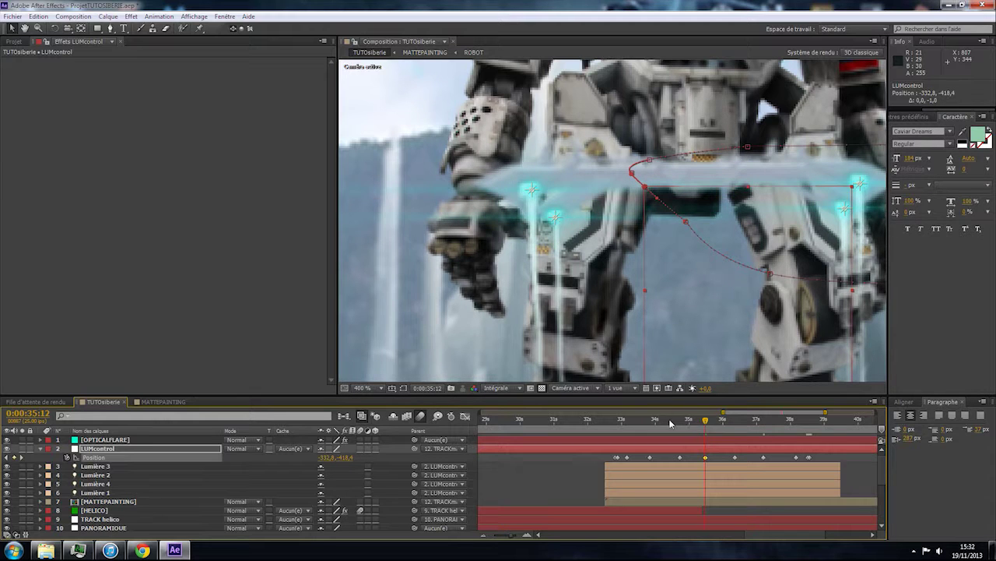
# At 0:00:34:06, keyframe LUMcontrol's position at about -305.1, -388.5 to align the flares with the robot's jets.
pyautogui.click(663, 421)
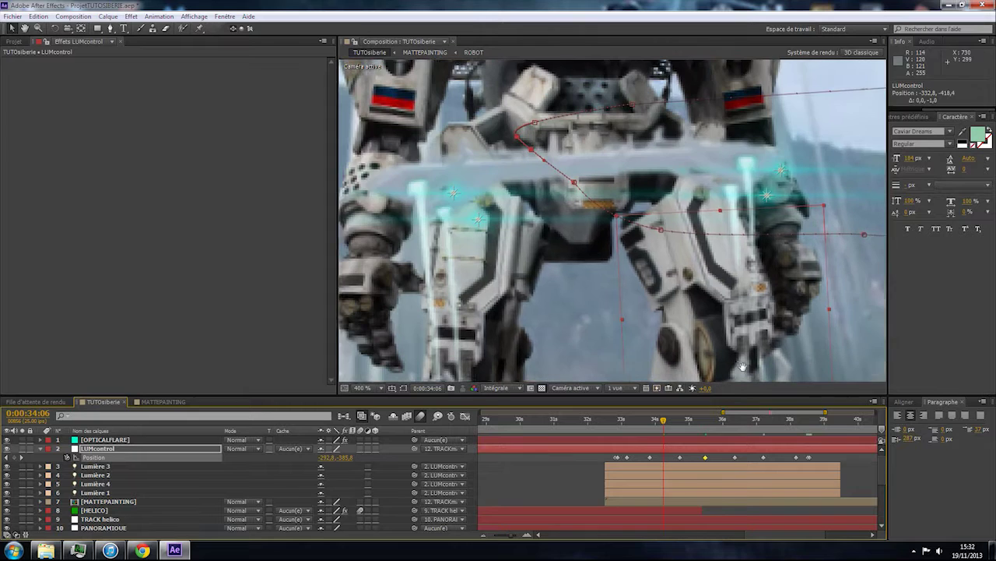
pyautogui.hotkey('shift', 'Up')
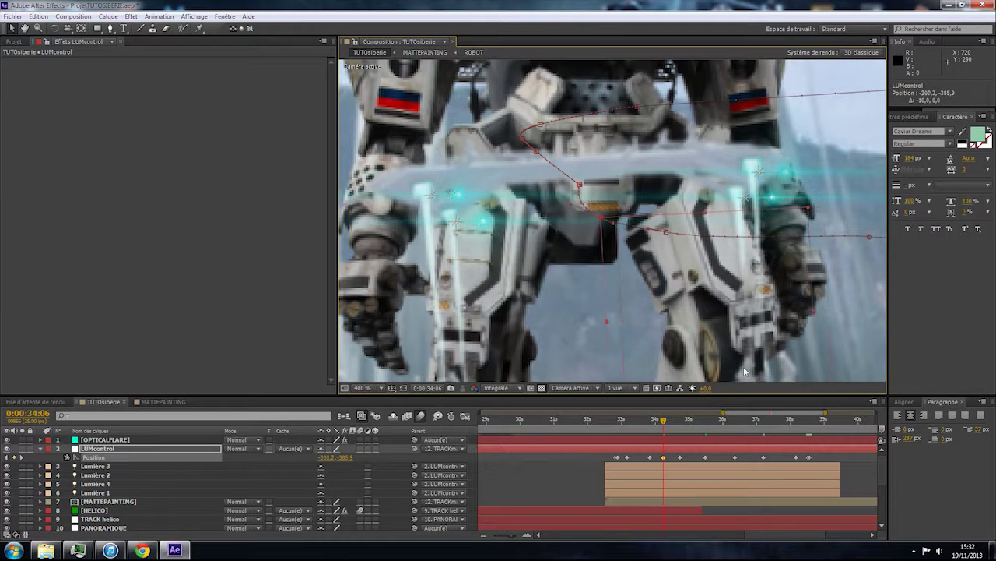
pyautogui.hotkey('shift', 'Left')
pyautogui.hotkey('shift', 'Down')
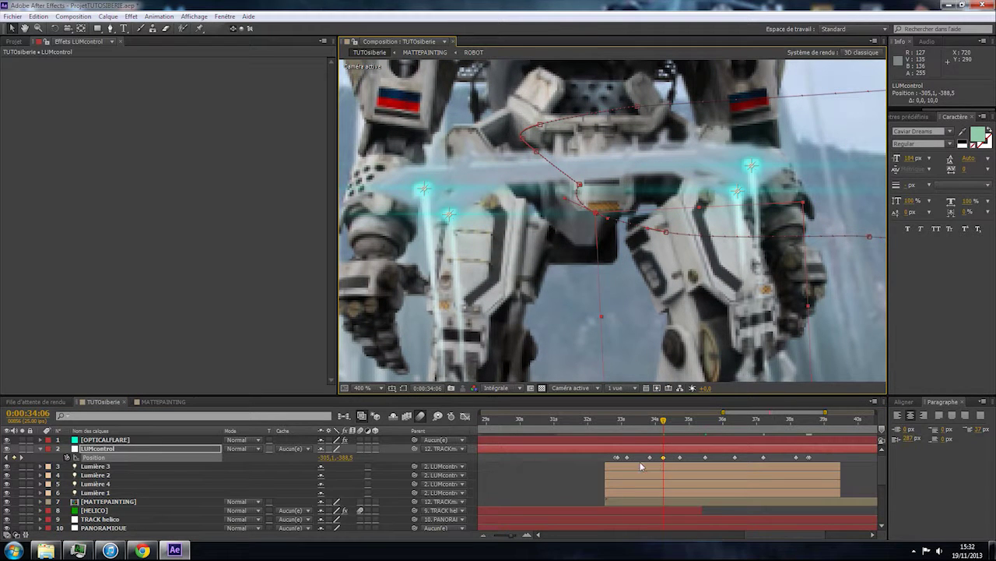
# Set the spatial interpolation of all LUMcontrol position keyframes to Linéaire, then deselect them.
pyautogui.moveTo(589, 456)
pyautogui.mouseDown()
pyautogui.moveTo(788, 472)
pyautogui.moveTo(589, 467)
pyautogui.mouseUp()
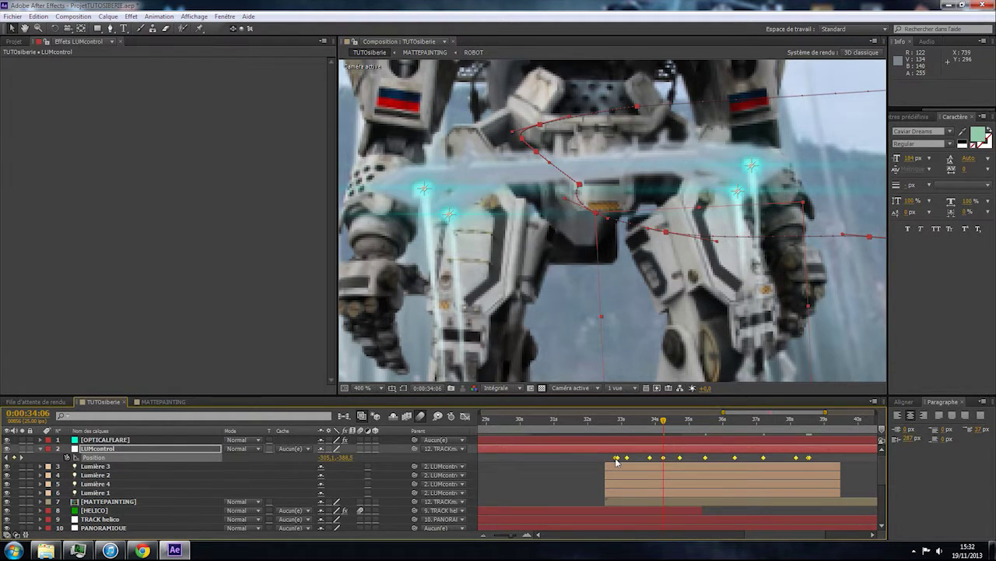
pyautogui.rightClick(617, 459)
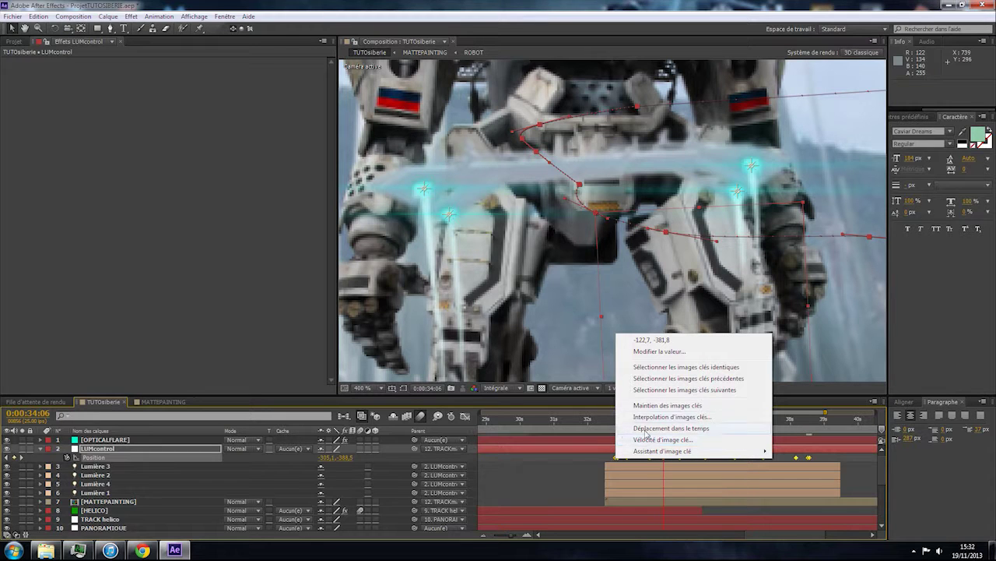
pyautogui.click(670, 416)
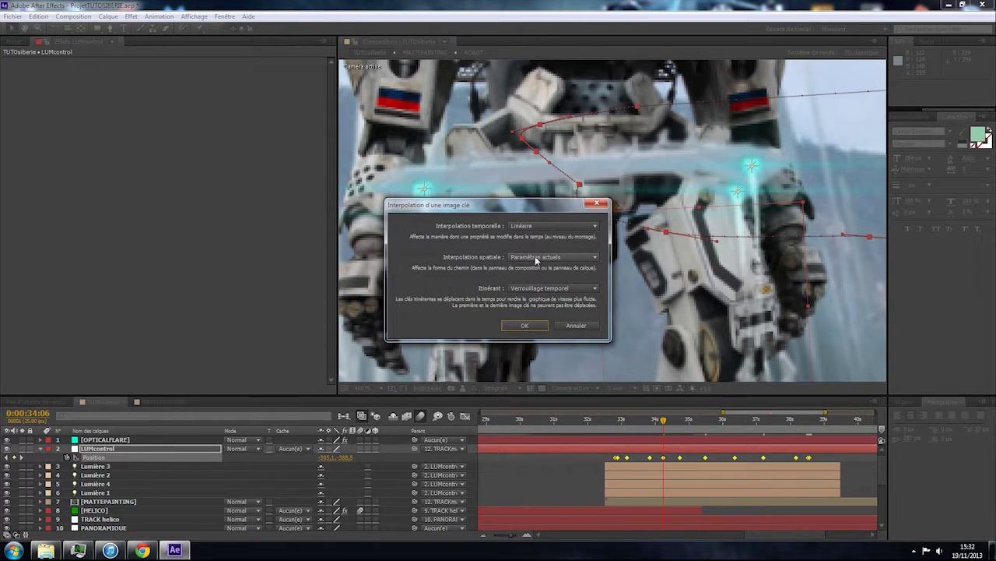
pyautogui.click(535, 258)
pyautogui.click(543, 285)
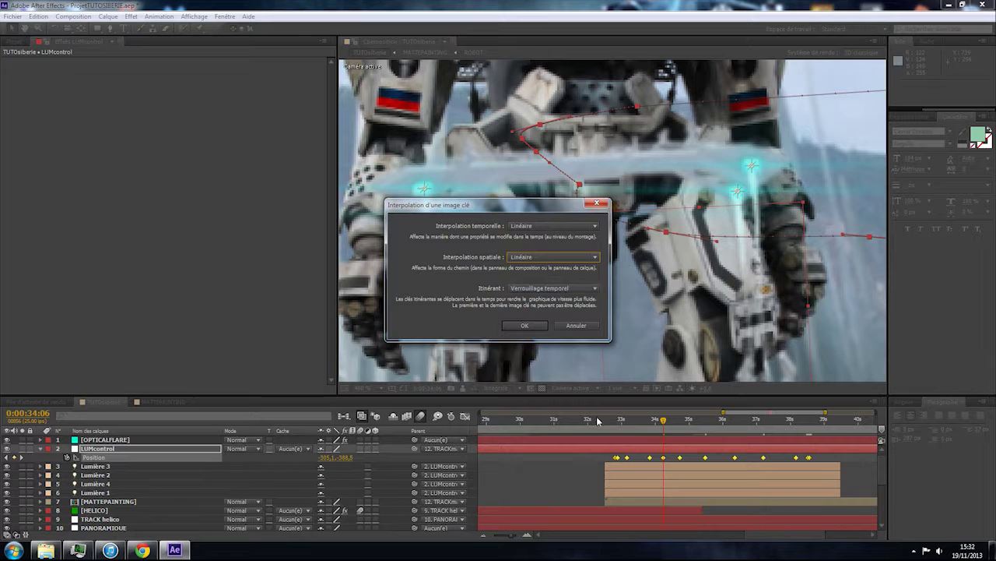
pyautogui.click(521, 326)
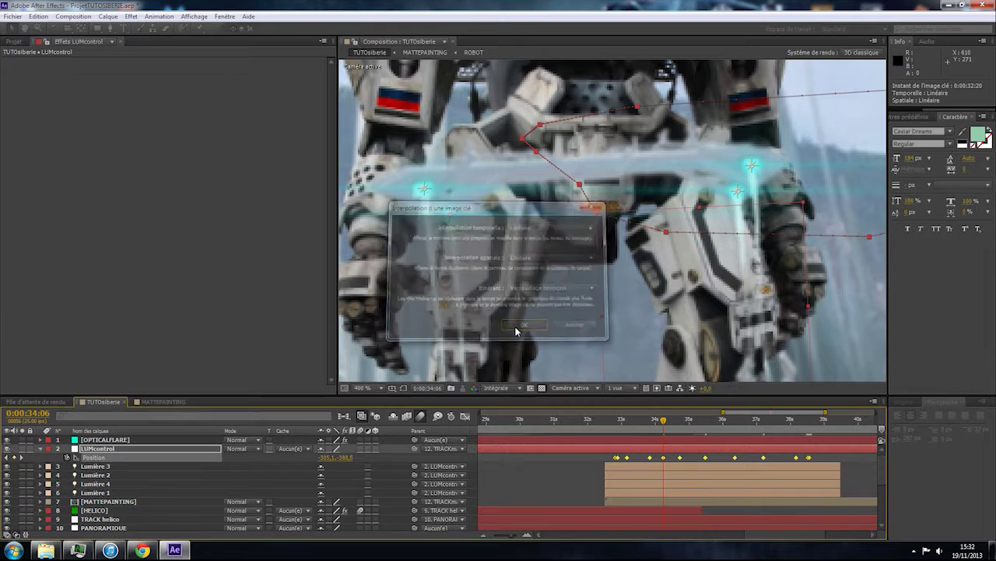
pyautogui.click(577, 459)
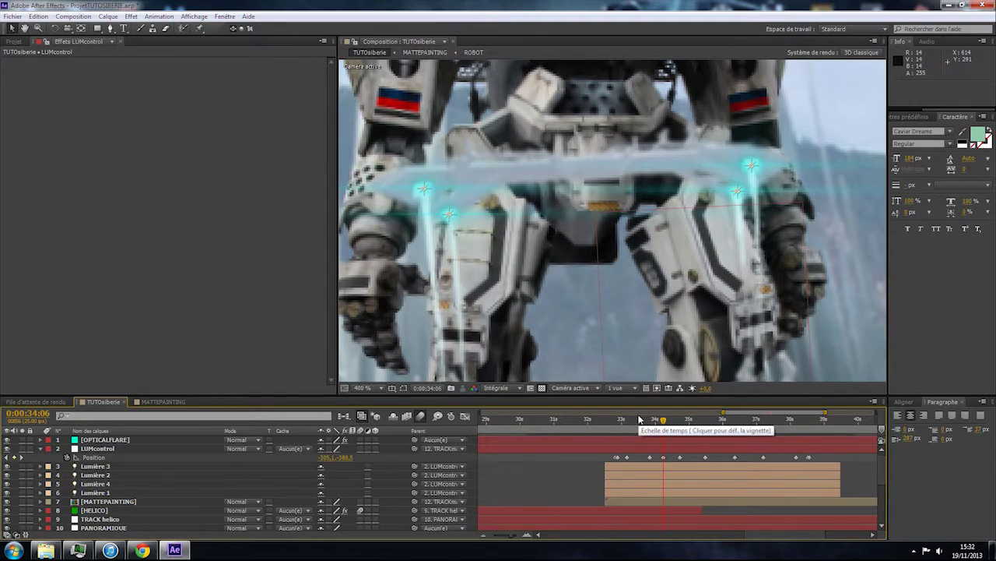
# At 0:00:33:12, keyframe LUMcontrol's position at about -225.2, -374.4 so the flares sit on the jets.
pyautogui.click(638, 420)
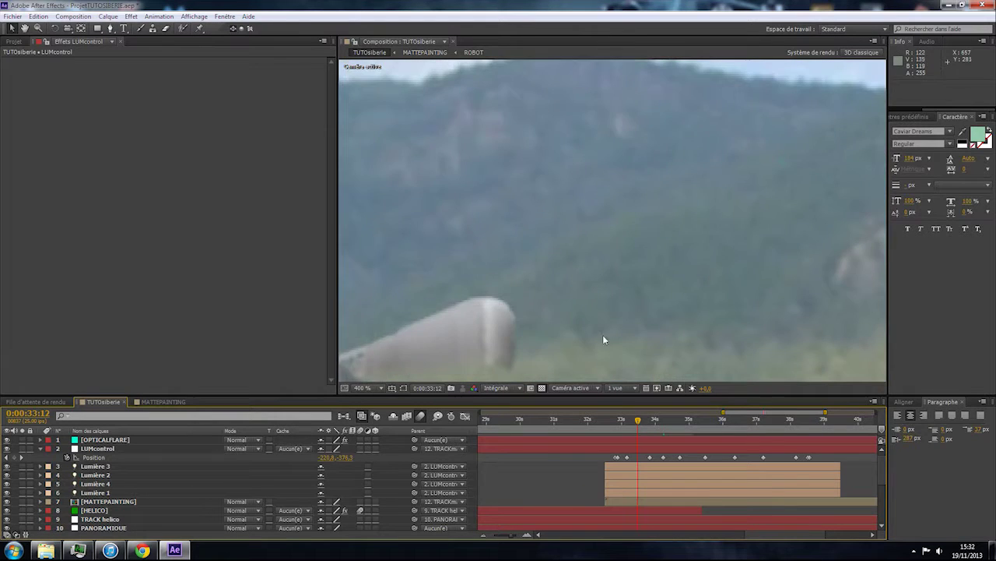
pyautogui.scroll(-2, 538, 282)
pyautogui.moveTo(537, 278); pyautogui.dragTo(764, 341)
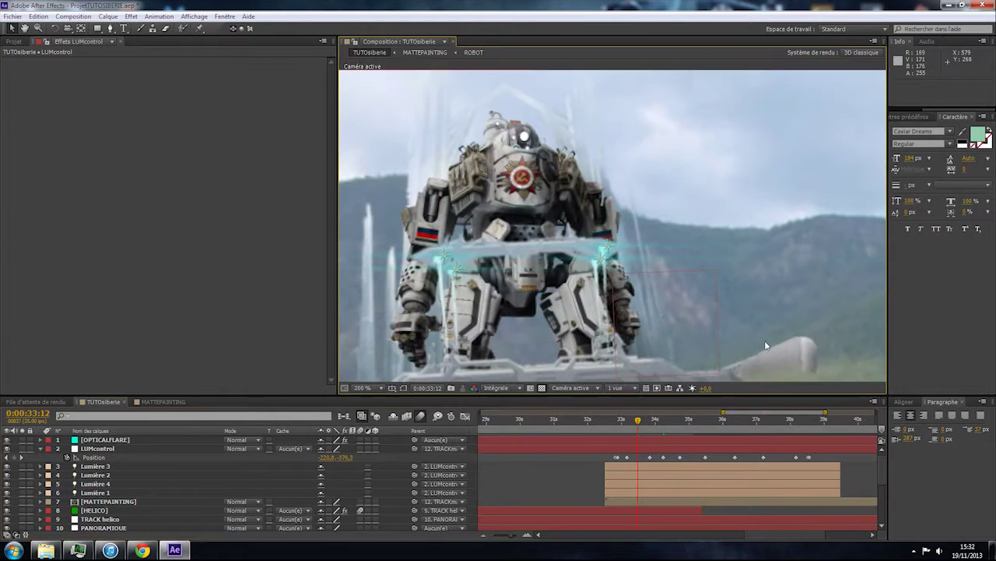
pyautogui.click(684, 445)
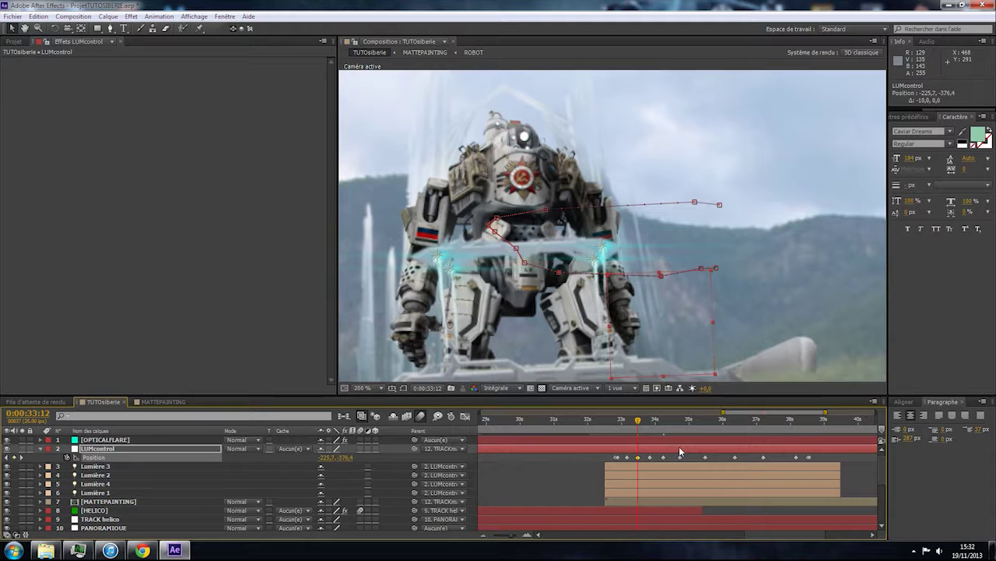
pyautogui.press('Up')
pyautogui.press('Up')
pyautogui.press('Up')
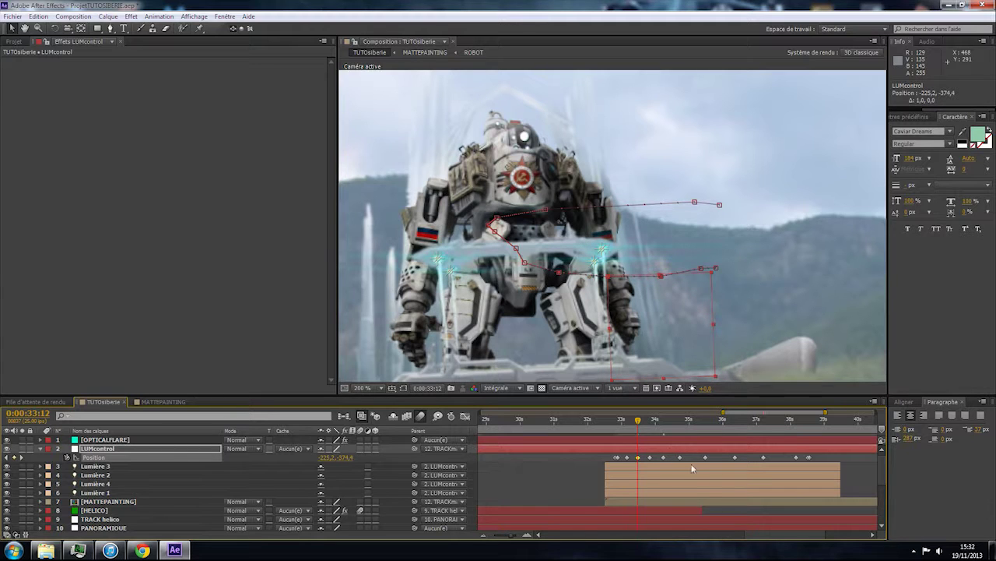
# At 0:00:35:02, keyframe LUMcontrol's position at about -328.7, -408.5 to line up the flares with the jets.
pyautogui.click(692, 423)
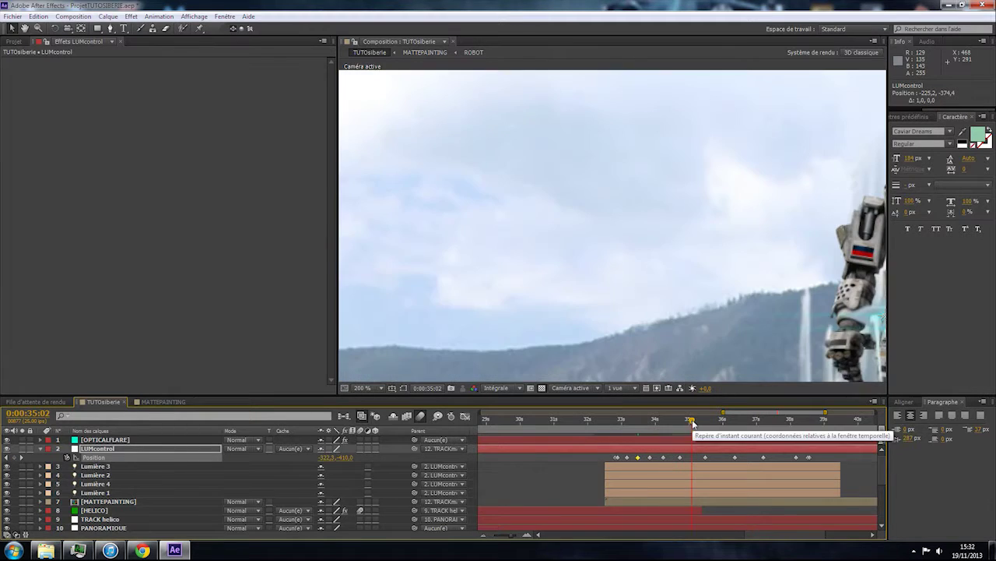
pyautogui.moveTo(751, 338); pyautogui.dragTo(381, 250)
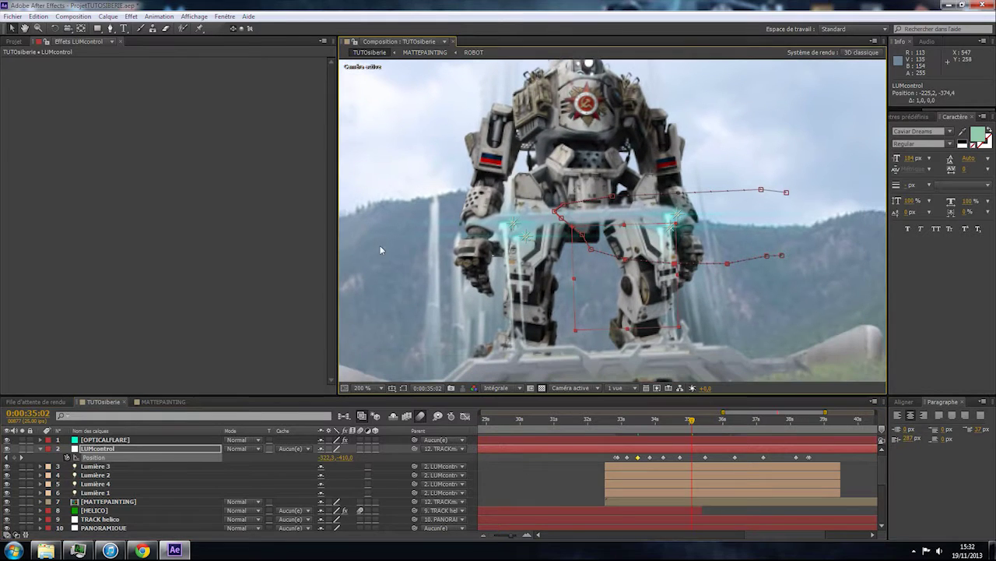
pyautogui.hotkey('shift', 'Left')
pyautogui.hotkey('shift', 'Down')
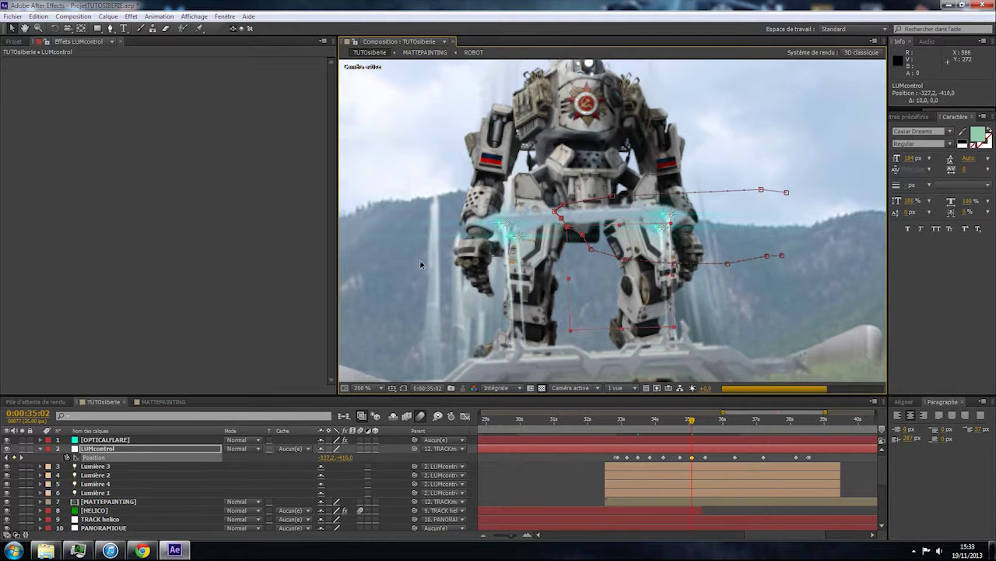
pyautogui.press('Up')
pyautogui.press('Up')
pyautogui.press('Up')
pyautogui.press('Up')
pyautogui.press('Up')
pyautogui.press('Up')
pyautogui.press('Up')
pyautogui.press('Left')
pyautogui.press('Left')
pyautogui.press('Left')
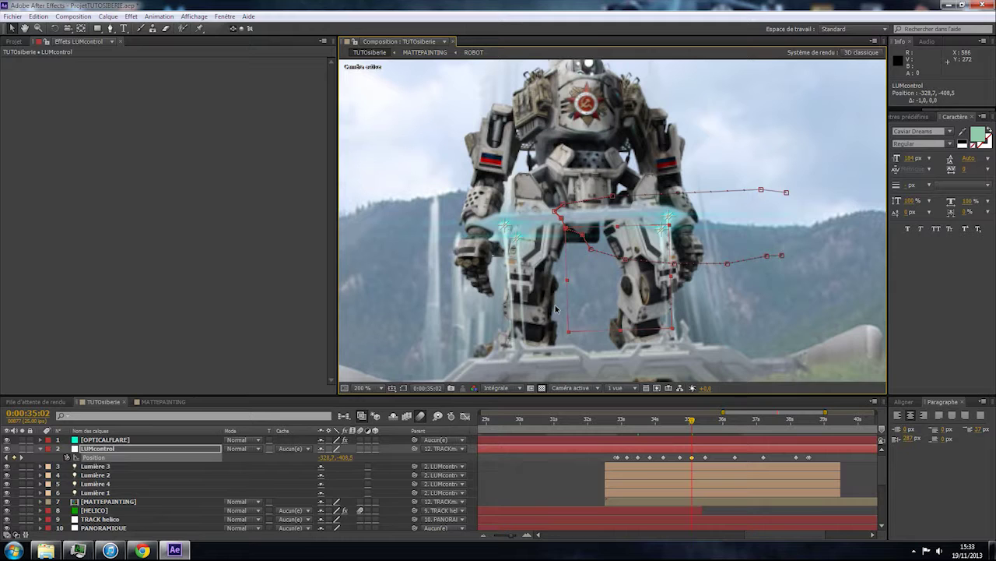
# At 0:00:35:23, nudge LUMcontrol to about -339.1, -421.7 to add a corrected position keyframe.
pyautogui.click(722, 421)
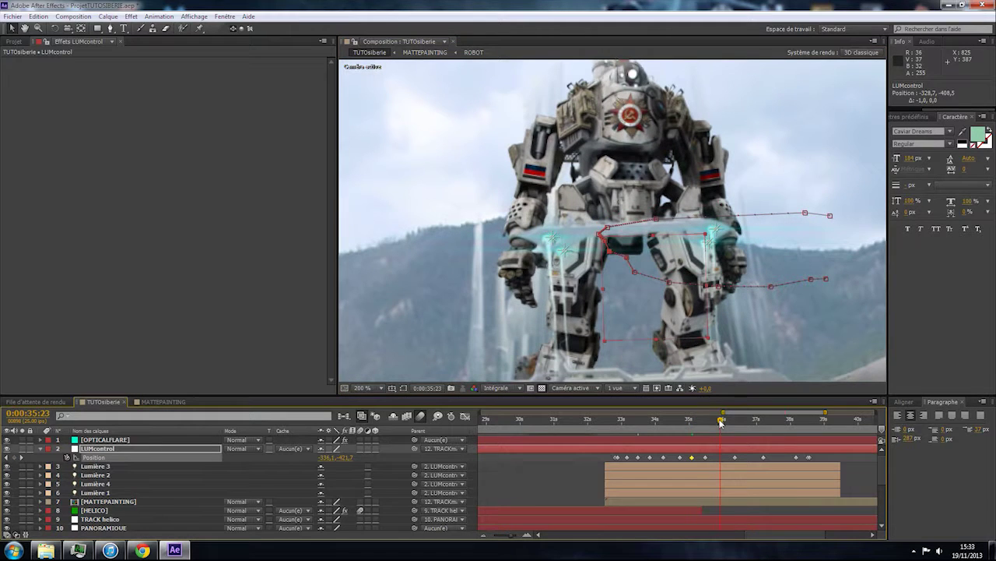
pyautogui.press('Left')
pyautogui.press('Left')
pyautogui.press('Left')
pyautogui.press('Left')
pyautogui.press('Left')
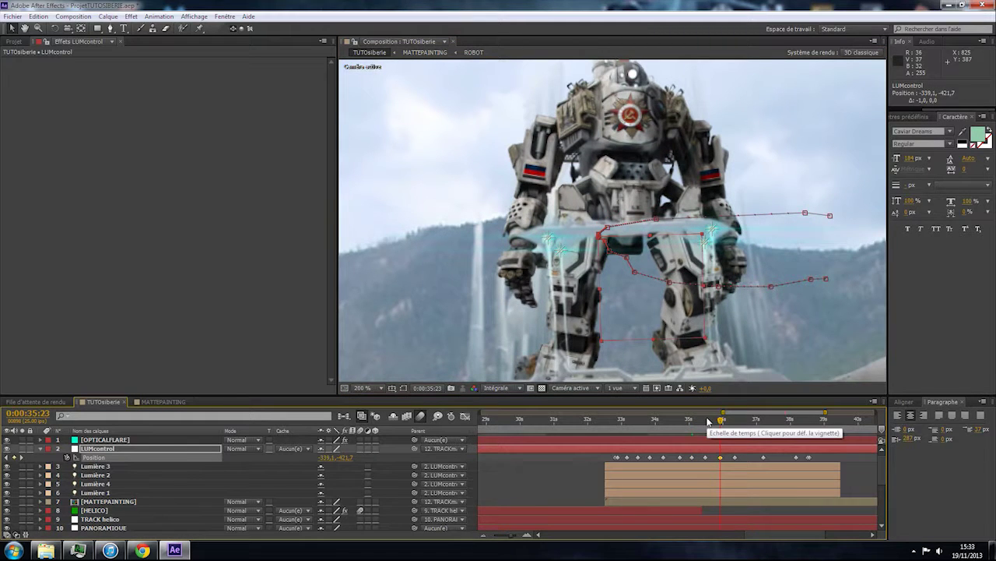
# At 0:00:36:18, nudge LUMcontrol down to about -335.7, -425.7 to keyframe the flares on the jets.
pyautogui.click(748, 421)
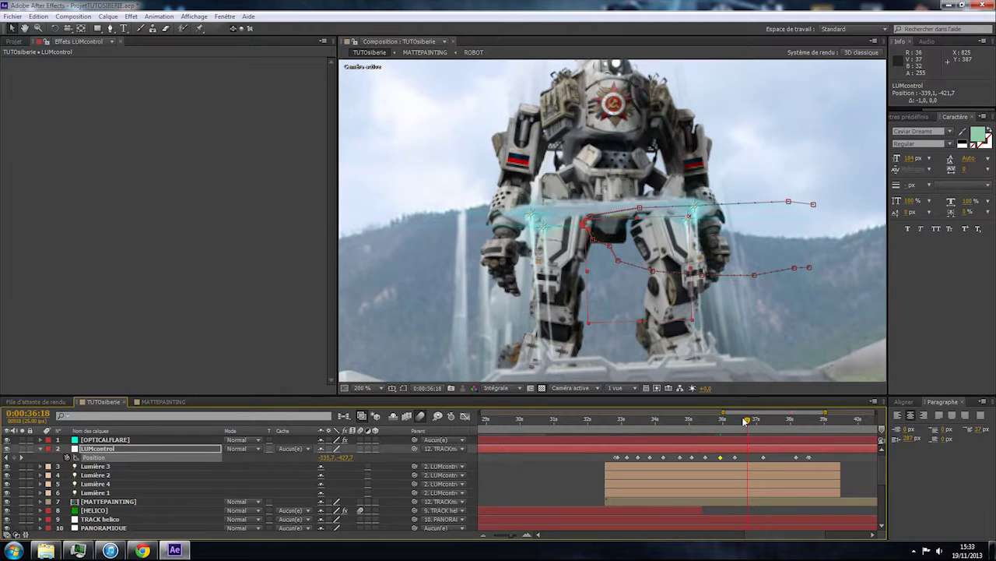
pyautogui.press('Down')
pyautogui.press('Down')
pyautogui.press('Down')
pyautogui.press('Down')
# At 0:00:37:19, keyframe LUMcontrol's position at about -321.7, -442.0 to bring the flares back onto the jets.
pyautogui.click(783, 421)
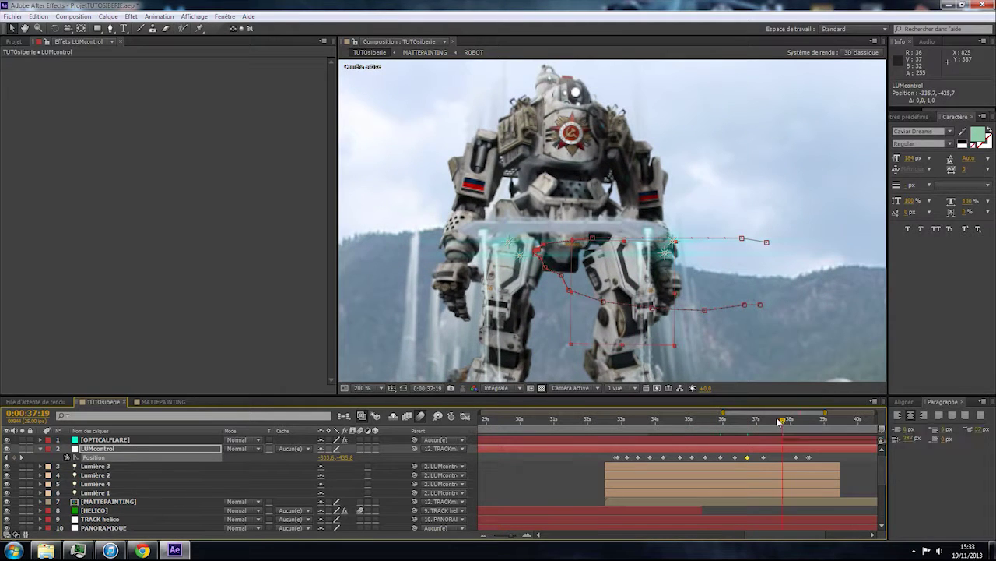
pyautogui.hotkey('shift', 'Left')
pyautogui.press('Up')
pyautogui.press('Up')
pyautogui.press('Up')
pyautogui.press('Up')
pyautogui.hotkey('shift', 'Left')
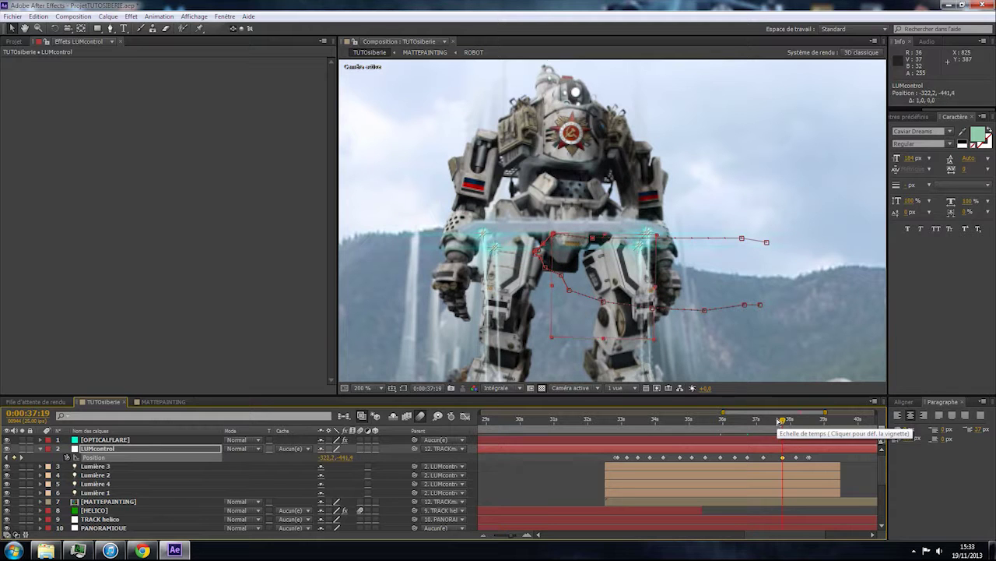
# At 0:00:37:12, keyframe LUMcontrol's position at about -324.5, -439.7 to refine the flare alignment.
pyautogui.click(773, 421)
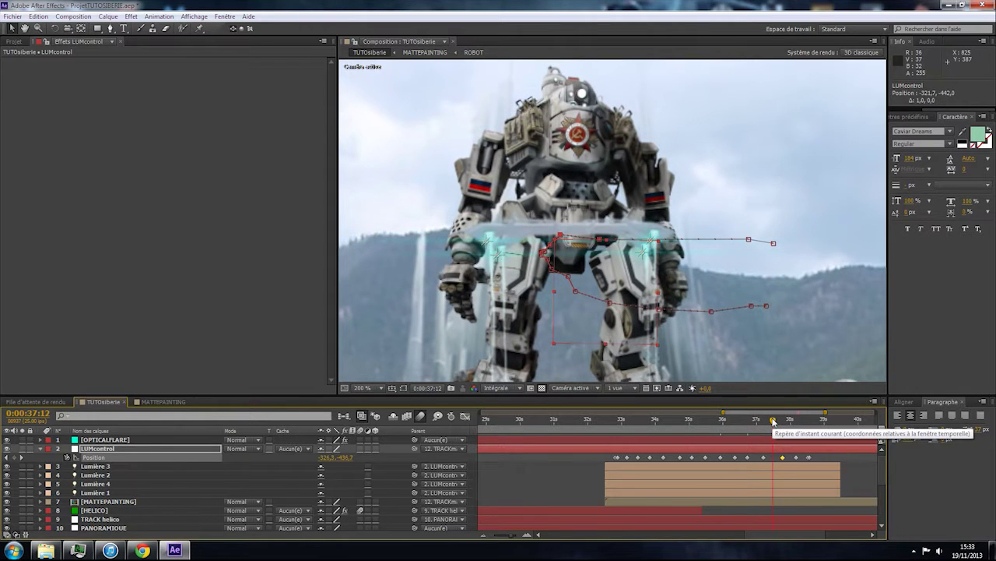
pyautogui.press('Right')
pyautogui.press('Right')
pyautogui.press('Up')
pyautogui.press('Up')
pyautogui.press('Up')
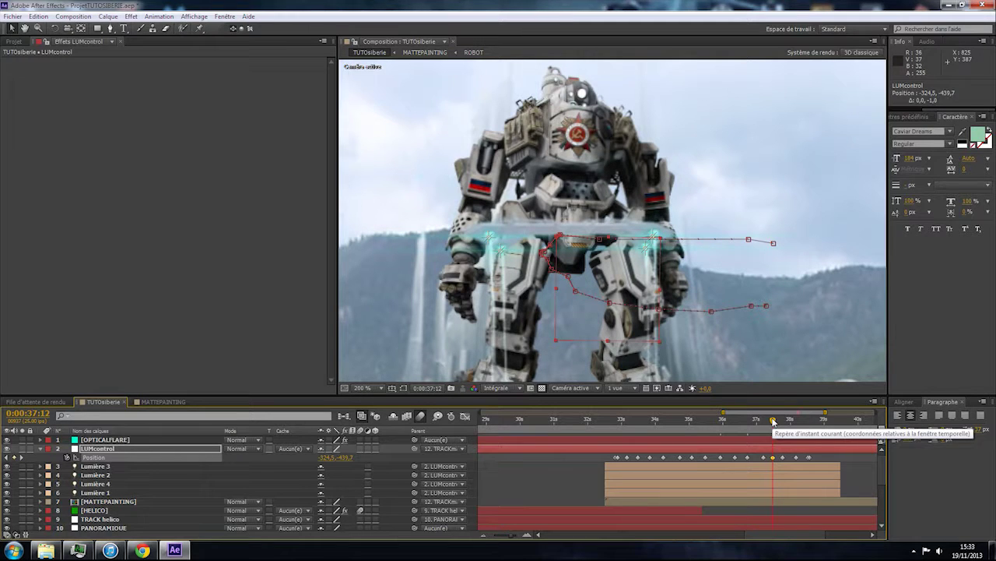
# Keyframe LUMcontrol's position at about -333.3, -427.6 at 0:00:36:24 and about -319.7, -439.8 at 0:00:37:24.
pyautogui.click(756, 428)
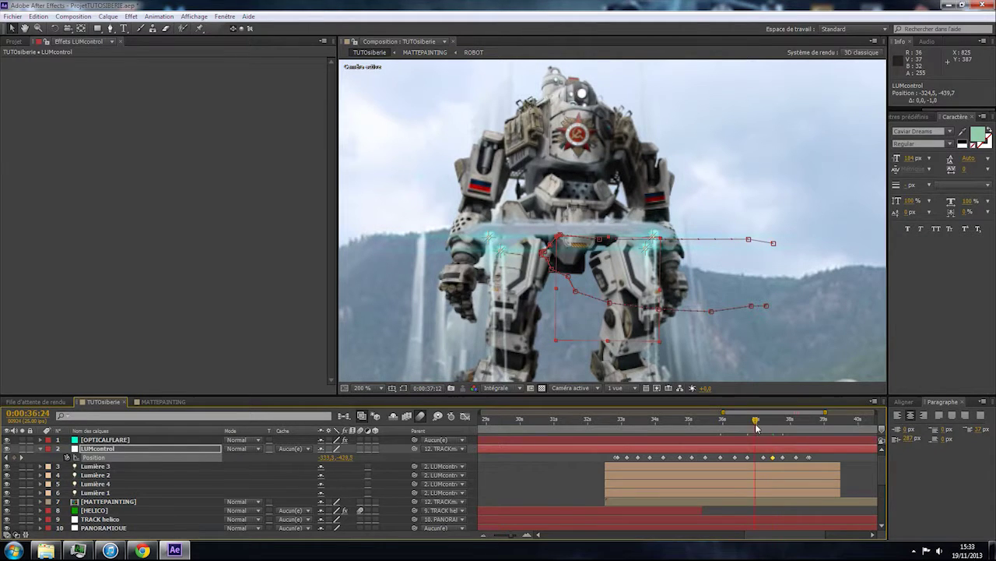
pyautogui.press('Up')
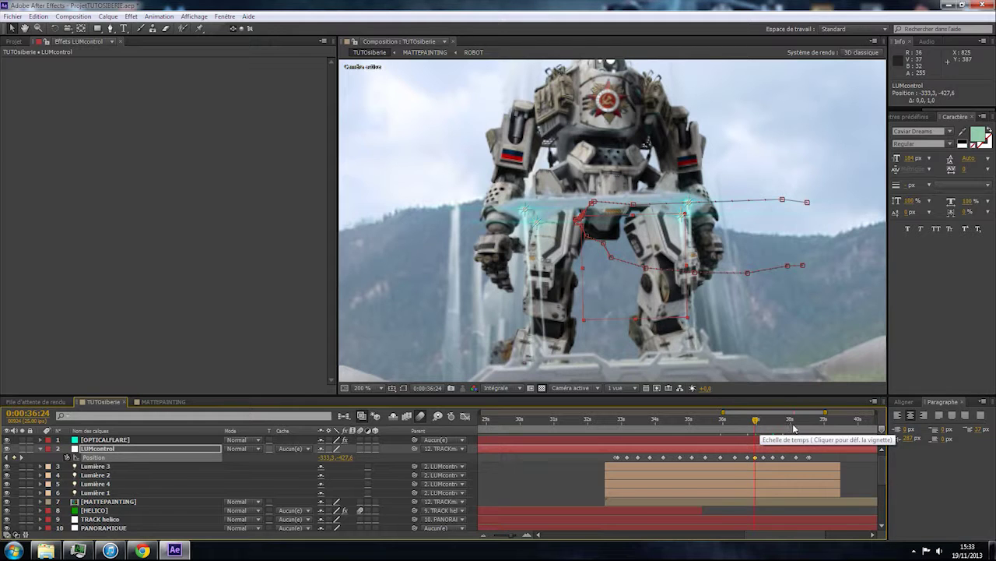
pyautogui.click(790, 425)
pyautogui.hotkey('shift', 'Left')
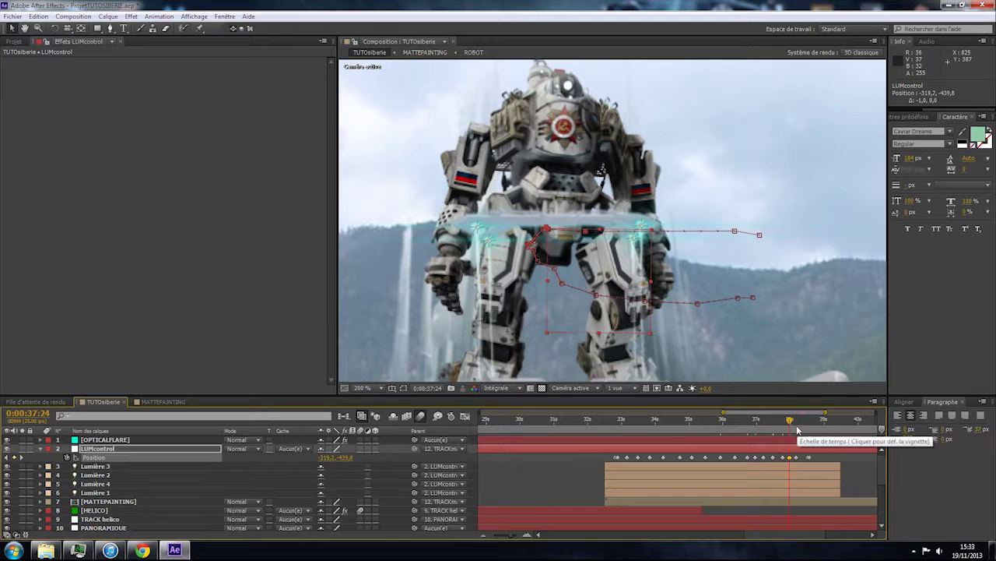
pyautogui.click(796, 428)
pyautogui.press('Left')
# Check the frames around 0:00:38:03 and keyframe LUMcontrol's position at about -315.4, -439.0 at 0:00:38:01.
pyautogui.click(794, 428)
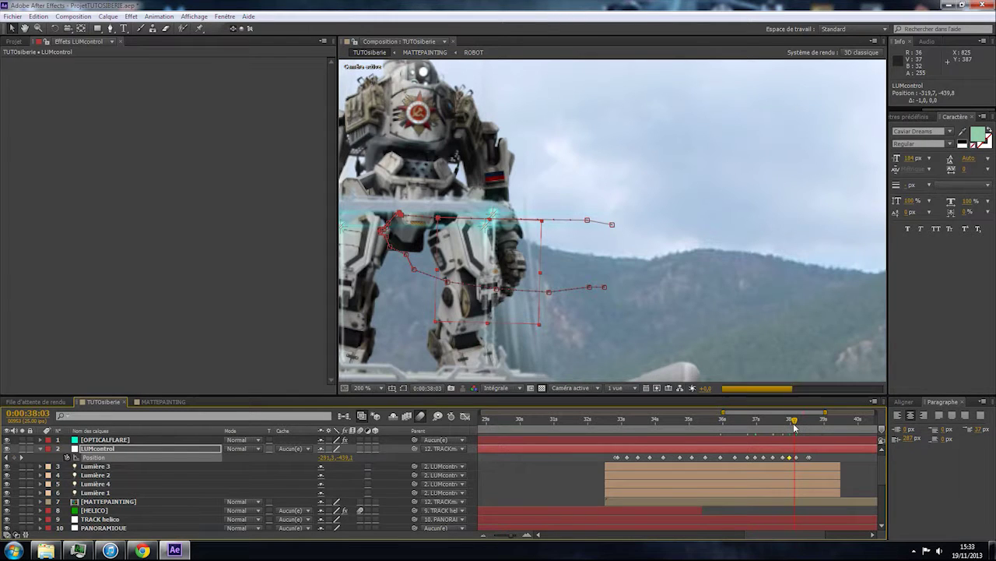
pyautogui.click(795, 426)
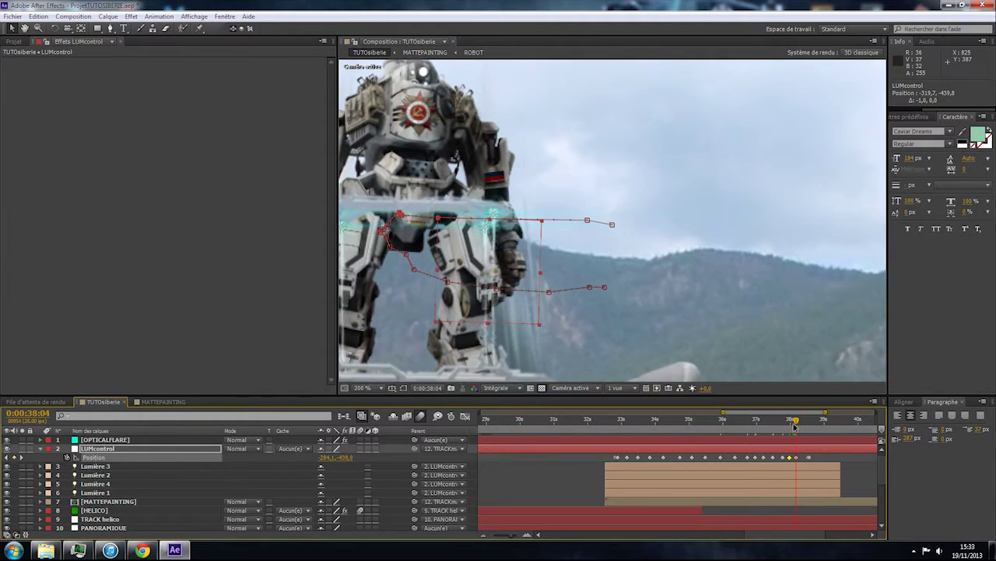
pyautogui.press('pagedown')
pyautogui.press('pagedown')
pyautogui.press('pagedown')
pyautogui.click(794, 426)
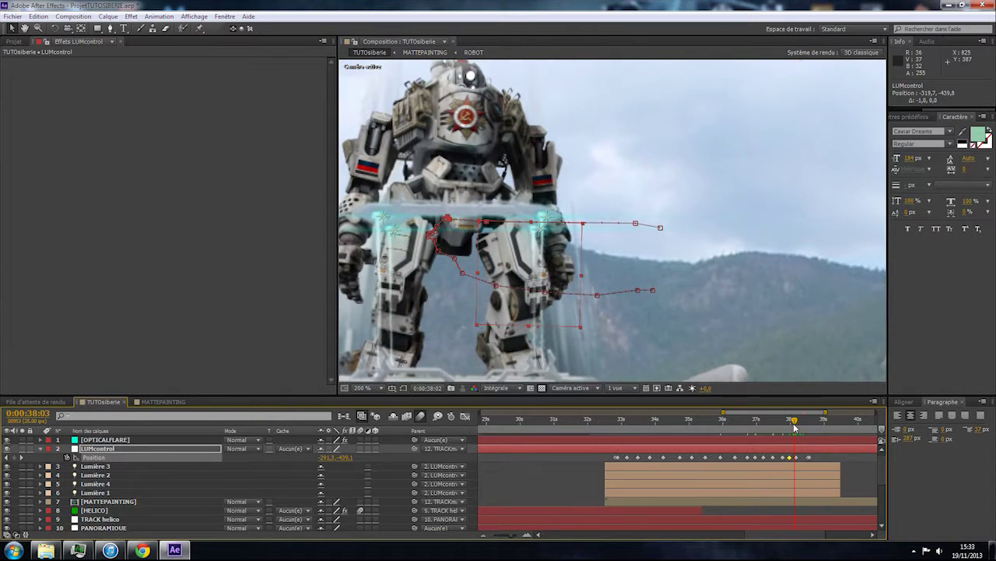
pyautogui.press('pageup')
pyautogui.press('pageup')
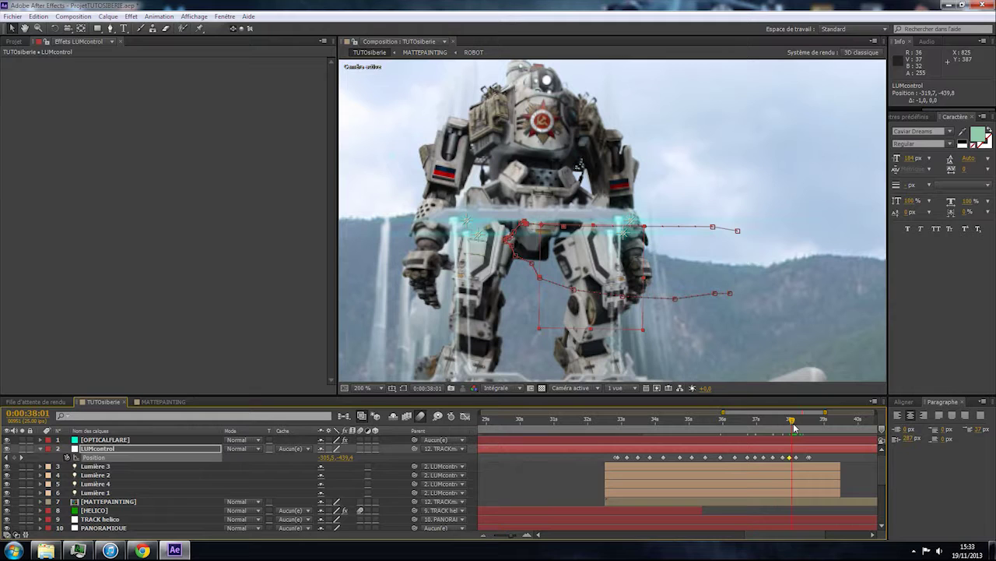
pyautogui.hotkey('shift', 'Left')
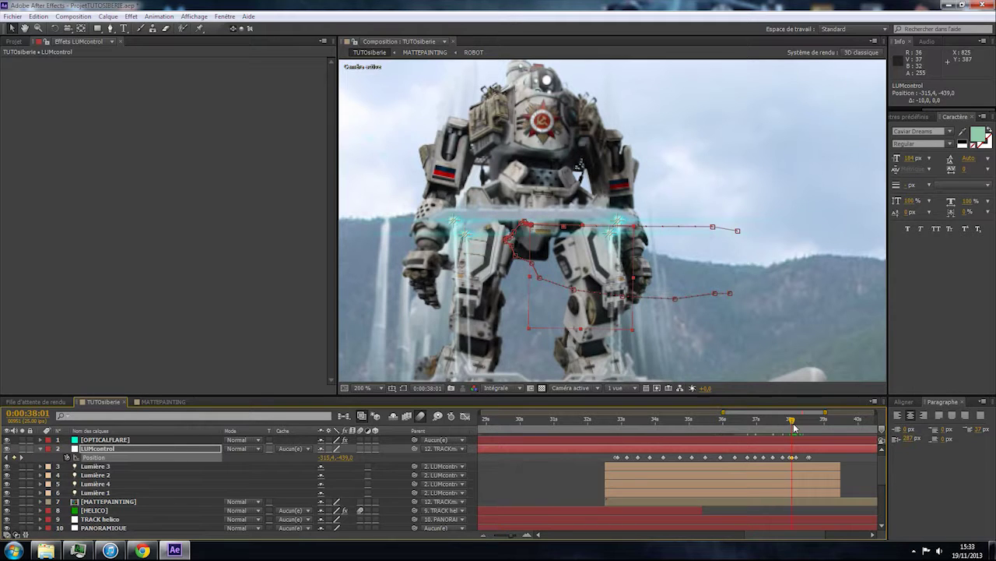
# Step back through the frames to 0:00:37:15 and keyframe LUMcontrol's position at about -322.4, -442.7.
pyautogui.press('pageup')
pyautogui.press('pageup')
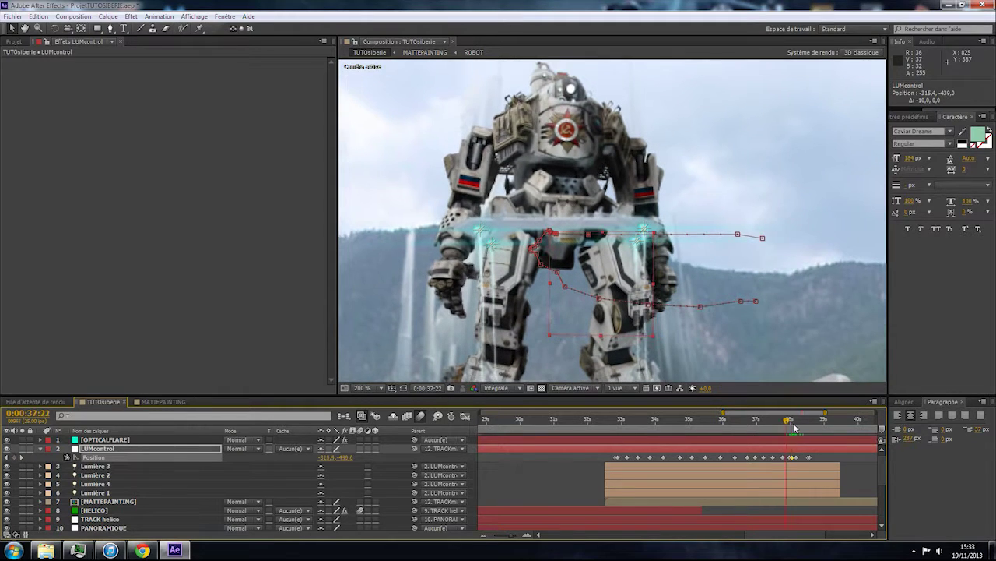
pyautogui.press('pageup')
pyautogui.press('pageup')
pyautogui.press('pageup')
pyautogui.press('pageup')
pyautogui.press('pageup')
pyautogui.press('pageup')
pyautogui.press('pageup')
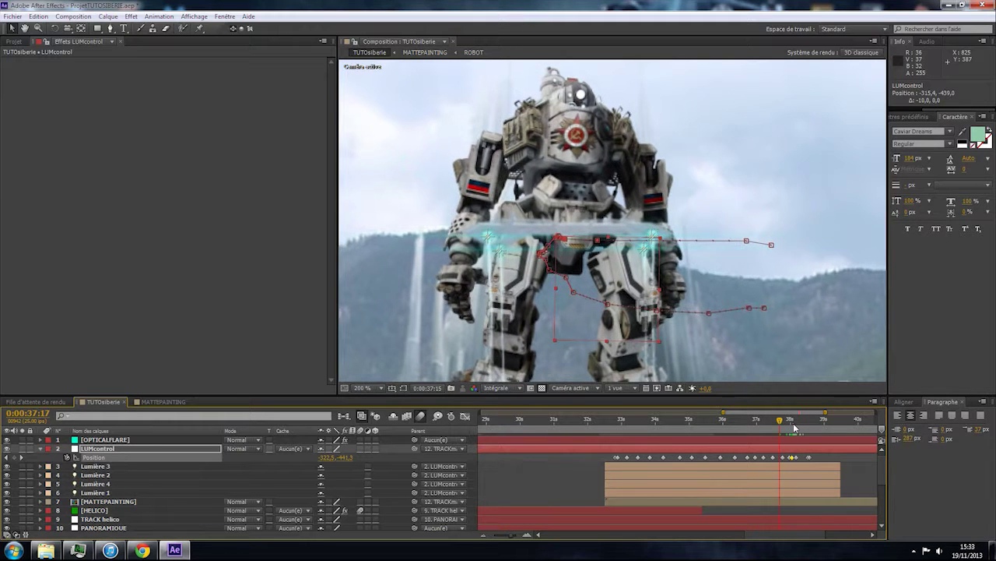
pyautogui.press('Right')
pyautogui.press('Up')
pyautogui.press('Up')
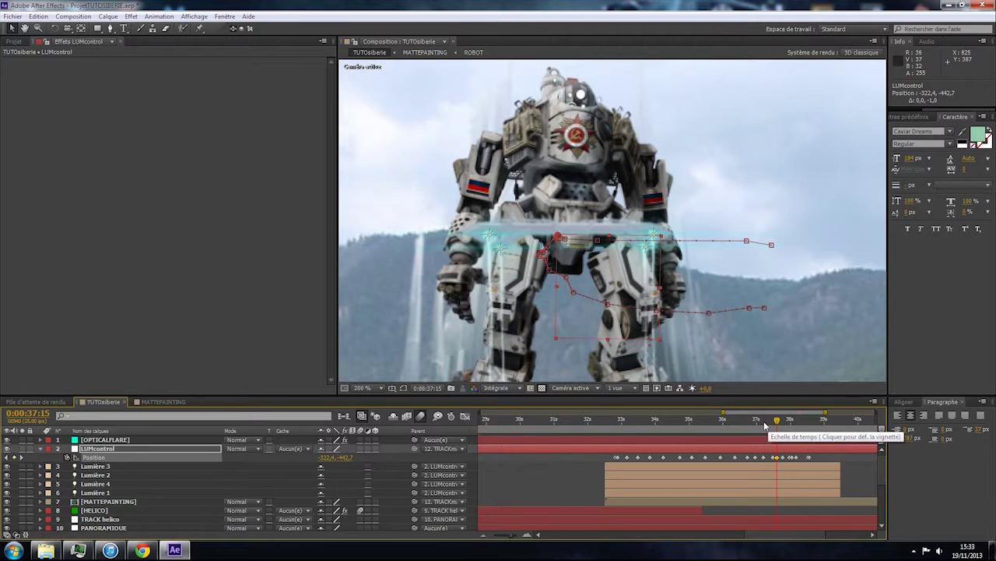
# Go back to 0:00:36:13 and keyframe LUMcontrol's position at about -339.2, -424.8.
pyautogui.click(768, 425)
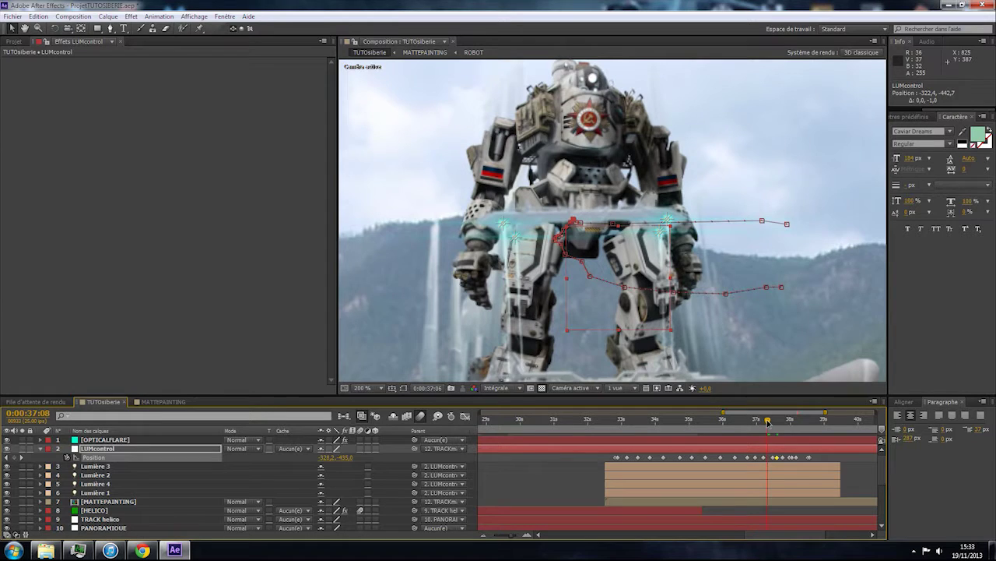
pyautogui.click(761, 421)
pyautogui.click(742, 421)
pyautogui.press('Left')
pyautogui.press('Left')
pyautogui.press('Down')
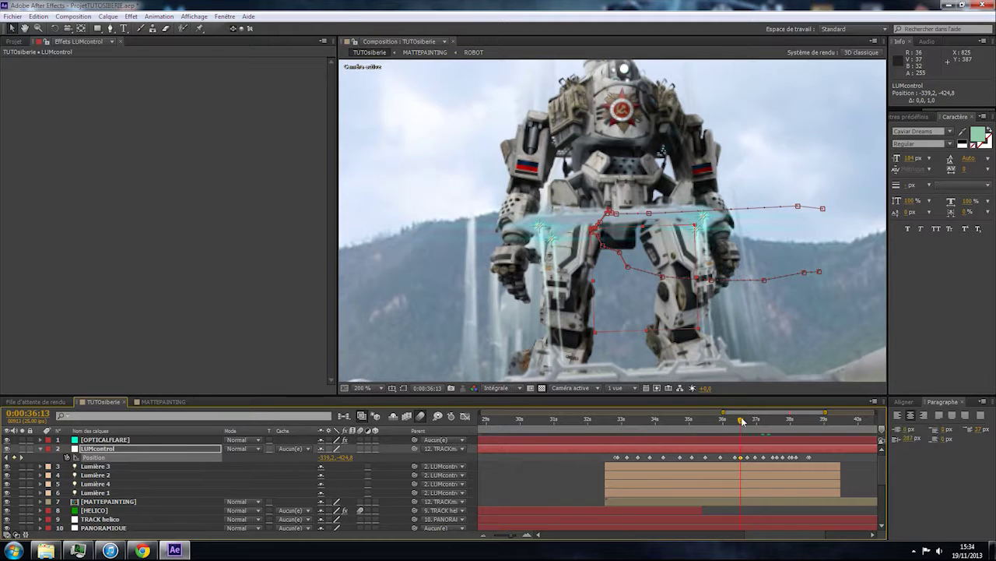
# Keyframe LUMcontrol's position at about -340.7, -421.7 shortly after 0:00:36:00 and check the earlier frames back to 0:00:34:13.
pyautogui.hotkey('shift', 'pageup')
pyautogui.press('Left')
pyautogui.click(714, 421)
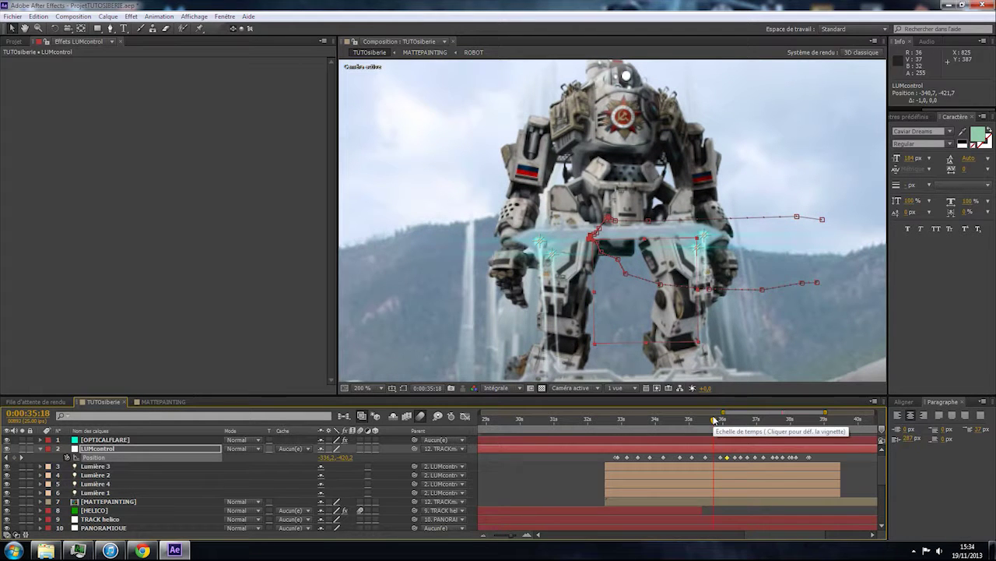
pyautogui.click(696, 421)
pyautogui.click(680, 422)
pyautogui.click(674, 422)
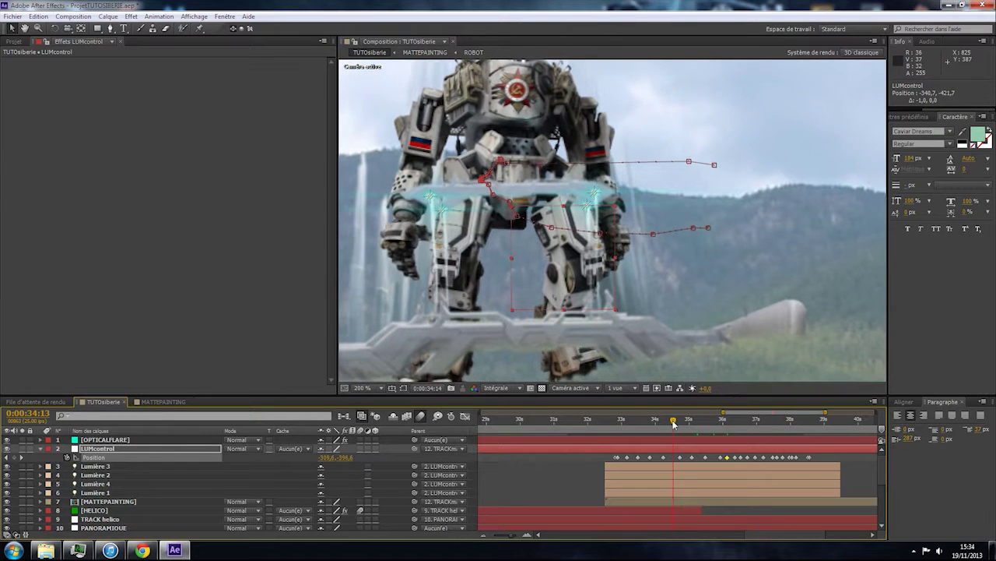
pyautogui.scroll(-1, 658, 307)
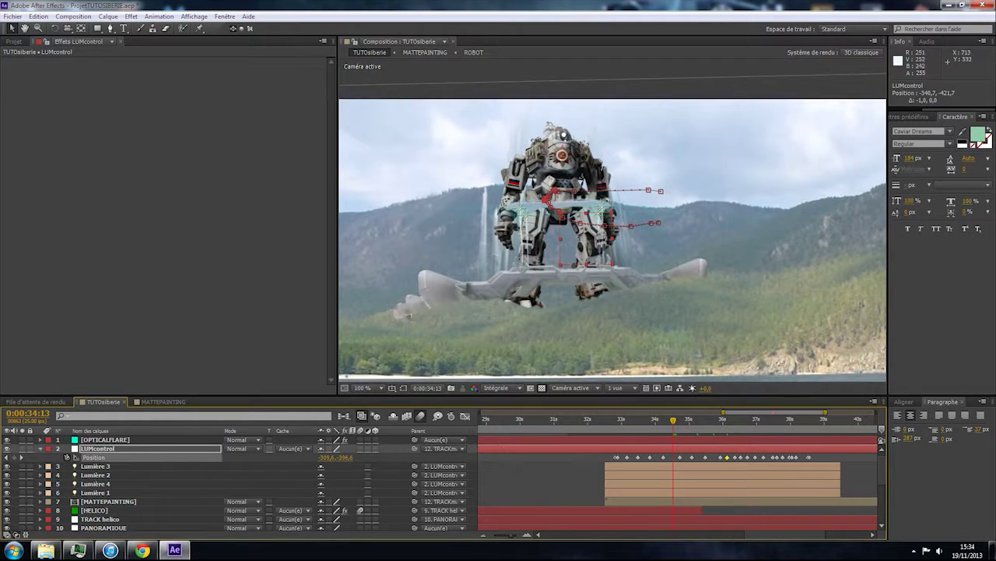
pyautogui.click(547, 479)
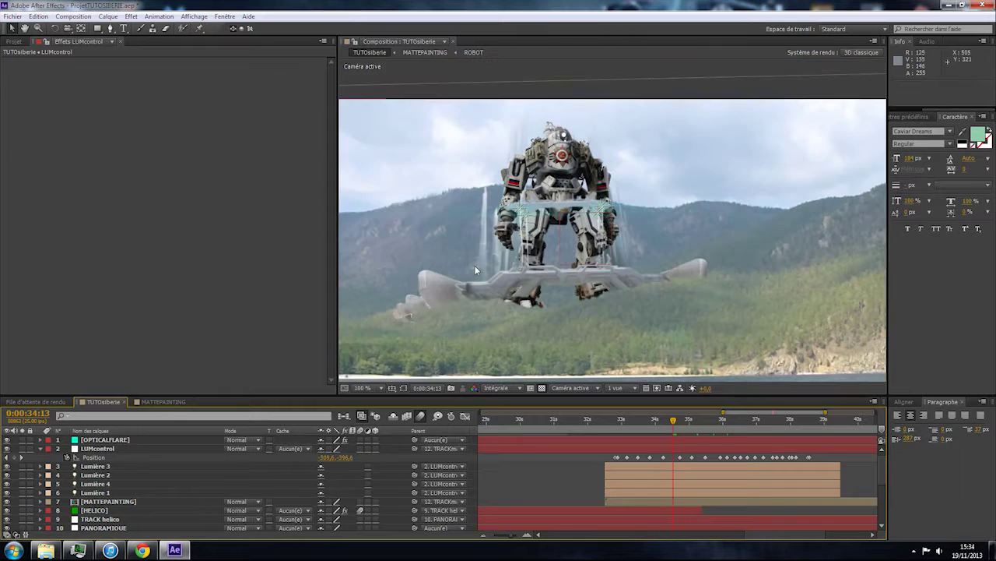
# Open the Optical Flares options of the OPTICALFLARE layer and change the global color to a pale cyan, about RGB 146, 245, 241.
pyautogui.click(136, 439)
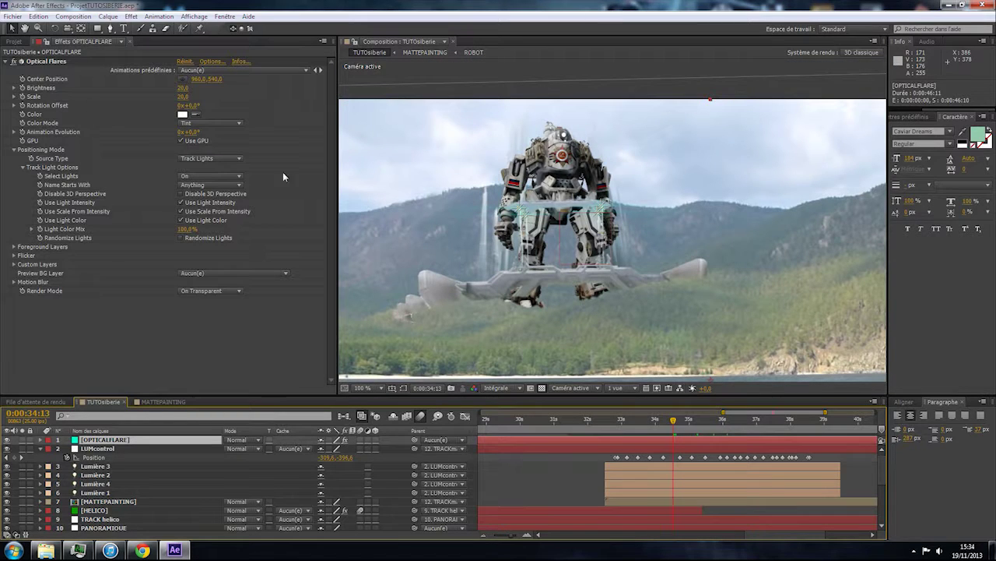
pyautogui.scroll(2, 518, 205)
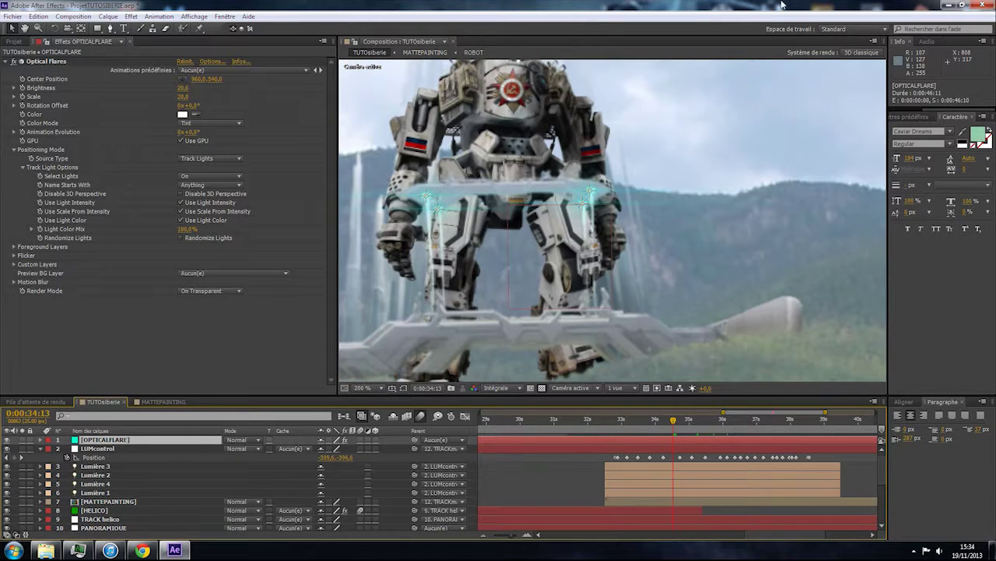
pyautogui.press('.')
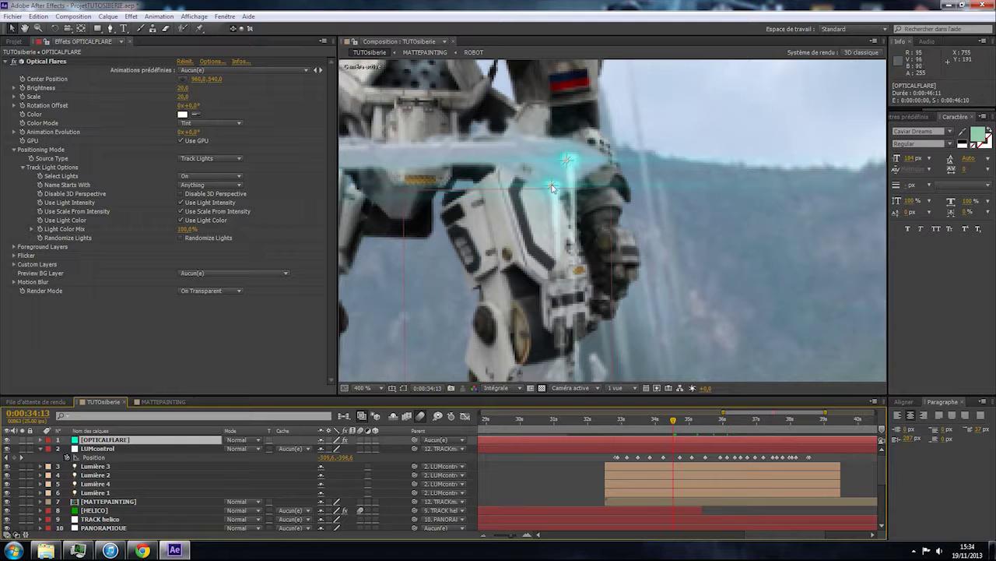
pyautogui.click(210, 60)
pyautogui.click(177, 315)
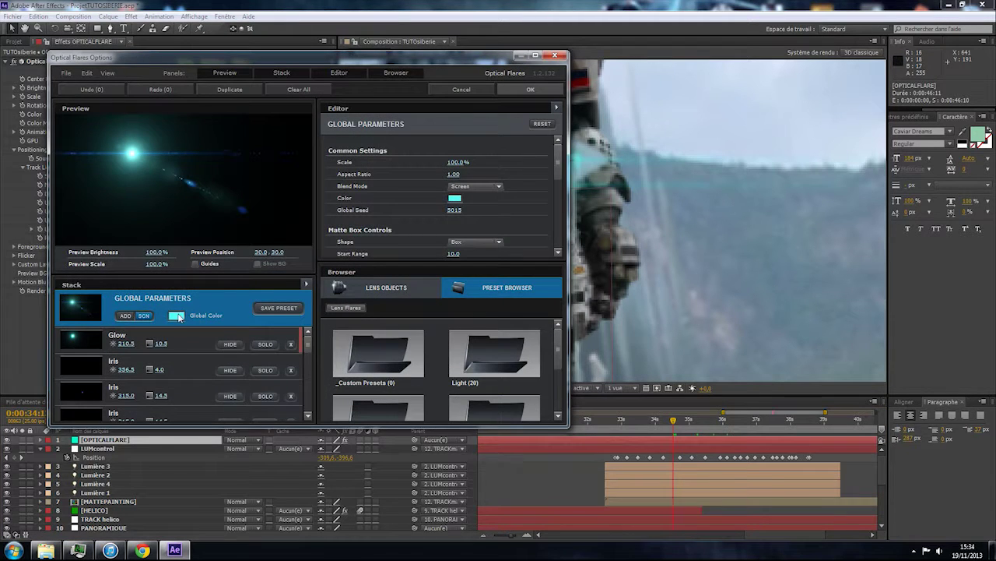
pyautogui.moveTo(127, 269); pyautogui.dragTo(133, 262)
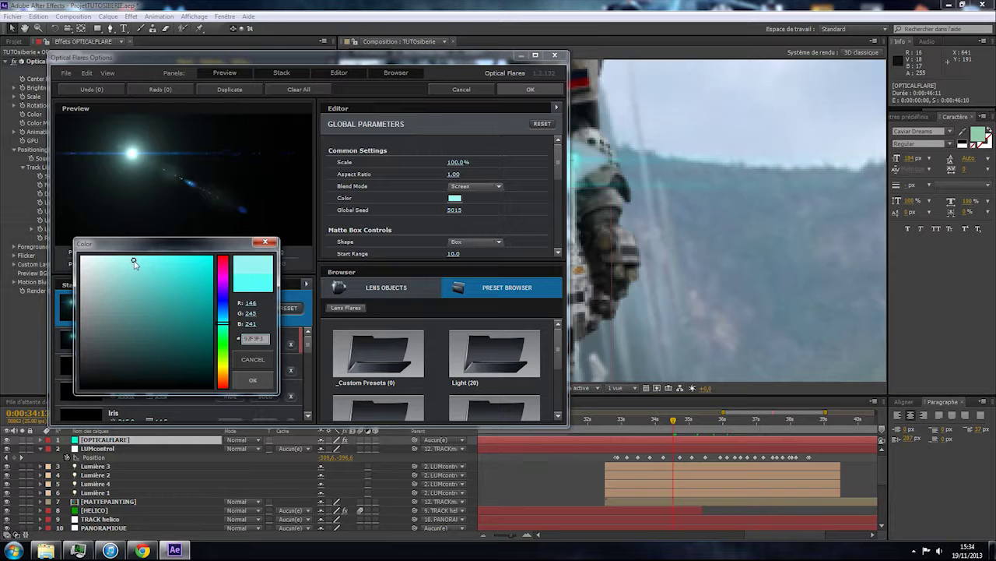
pyautogui.click(253, 380)
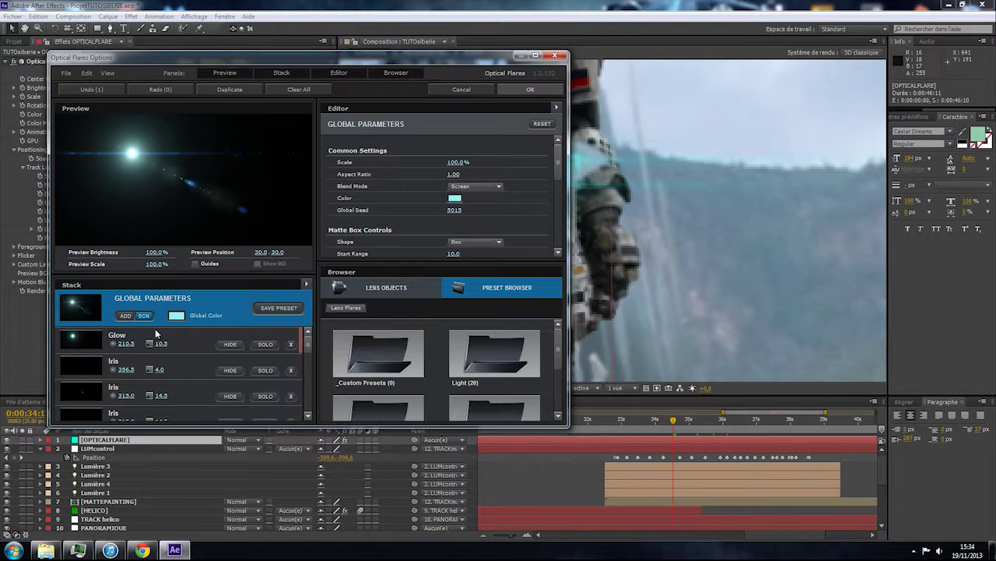
# Set Color 1 of the first Iris with brightness 315 and scale 14.5 to a golden yellow.
pyautogui.click(188, 400)
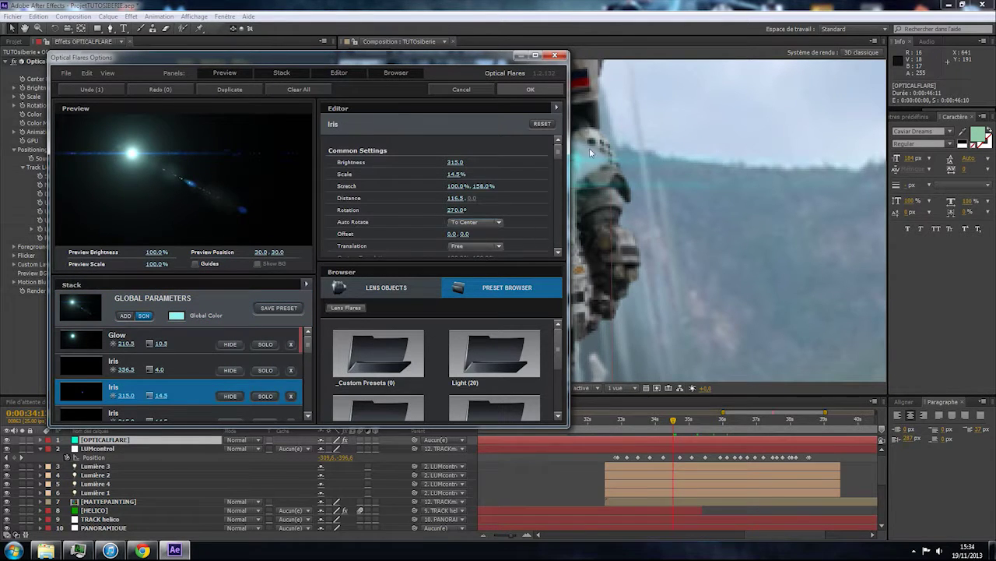
pyautogui.doubleClick(502, 52)
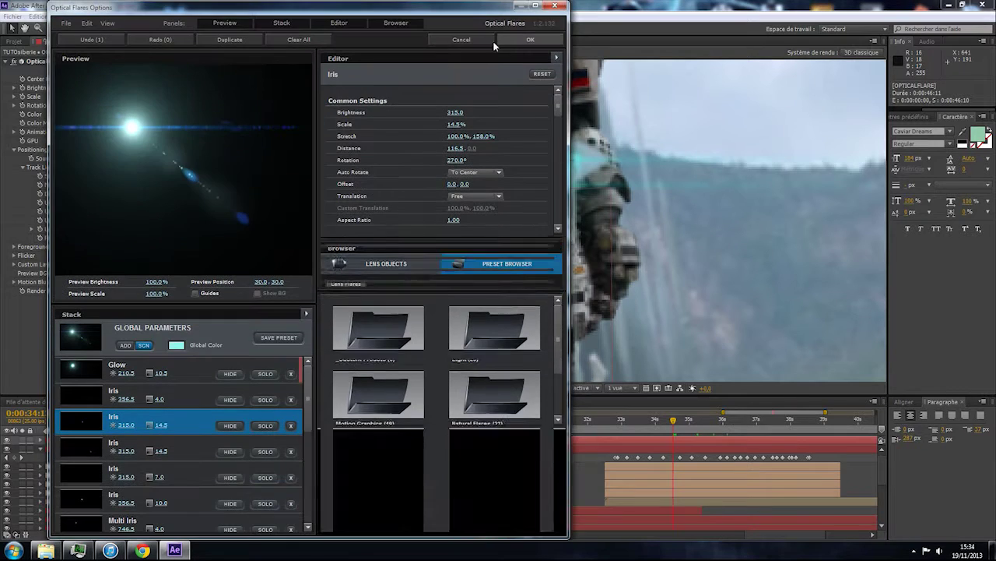
pyautogui.click(459, 264)
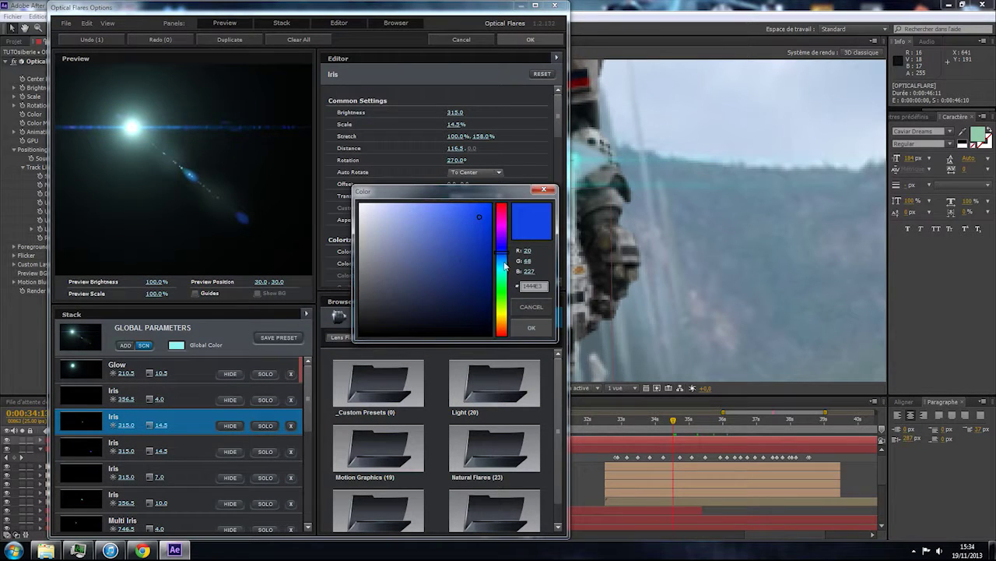
pyautogui.click(507, 274)
pyautogui.click(501, 324)
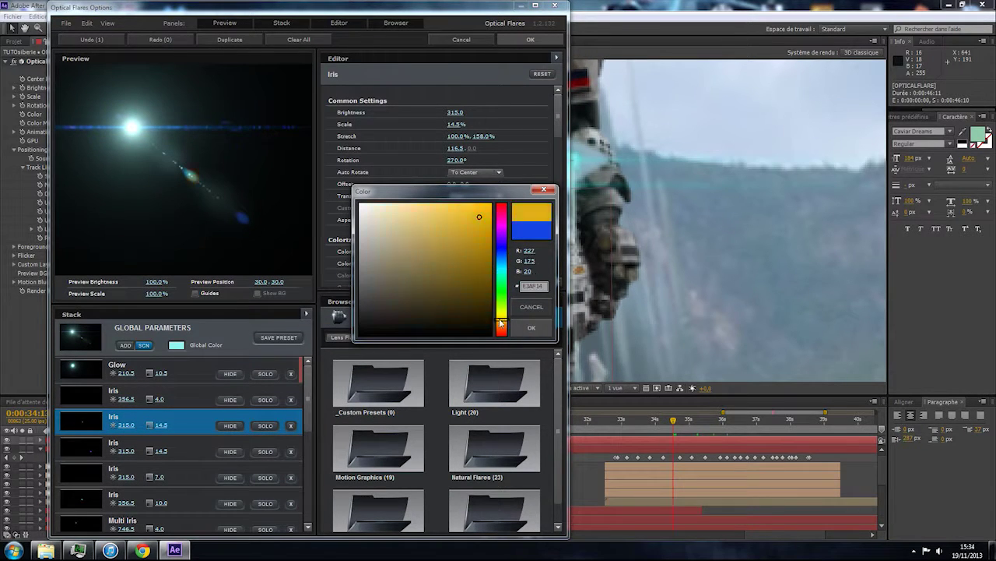
pyautogui.click(527, 335)
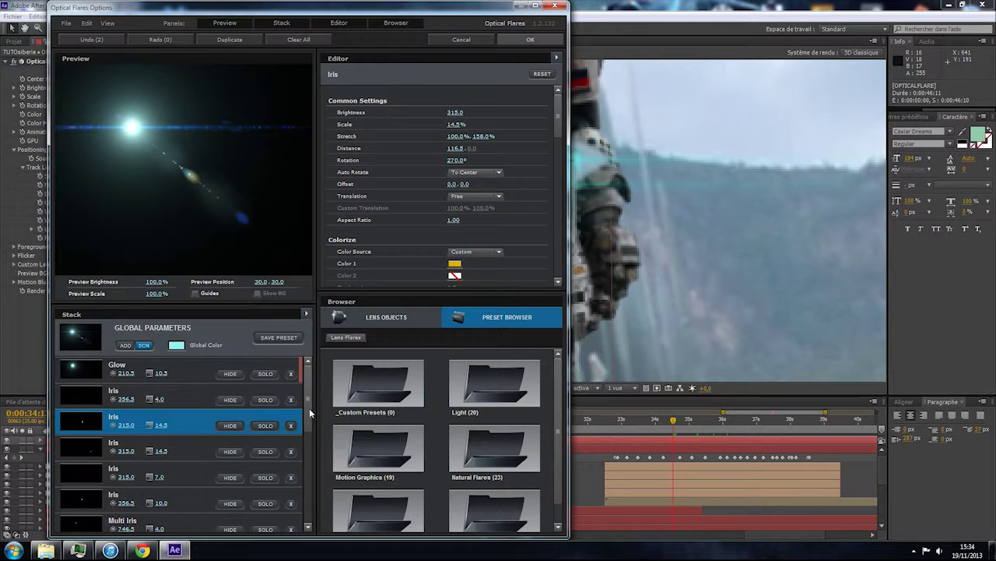
# Change Color 1 of the next Iris down the stack, with distance 214.5, to yellow.
pyautogui.click(197, 449)
pyautogui.click(458, 267)
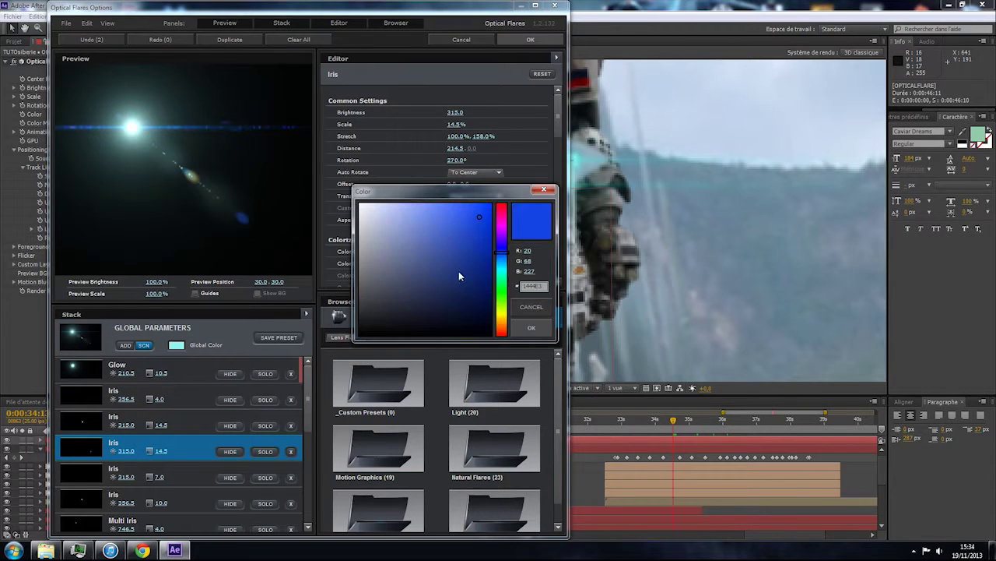
pyautogui.click(506, 318)
pyautogui.click(532, 326)
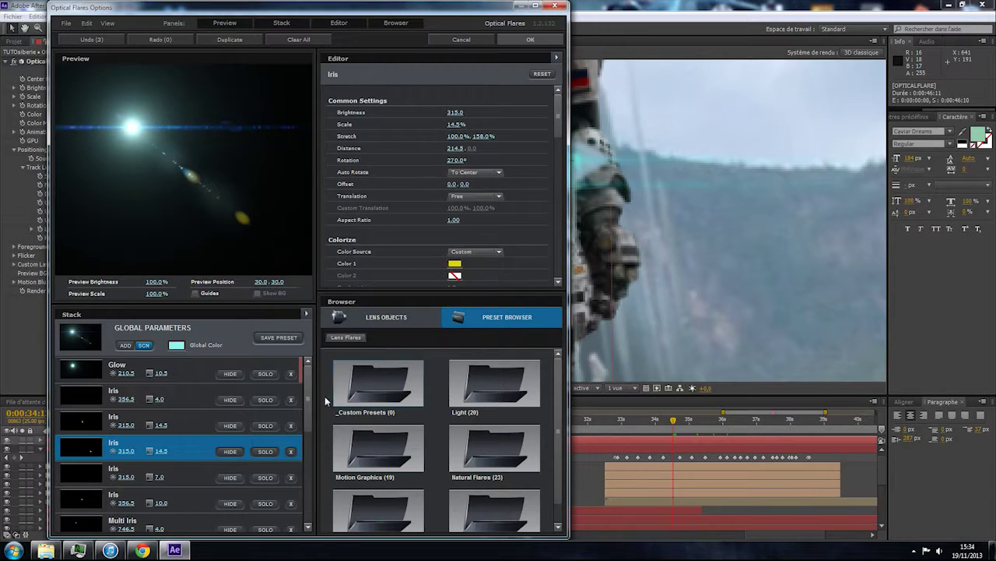
# Change Color 1 of the first Multi Iris with brightness 105.5 and scale 25 to a teal green.
pyautogui.scroll(-2, 249, 420)
pyautogui.scroll(-6, 249, 421)
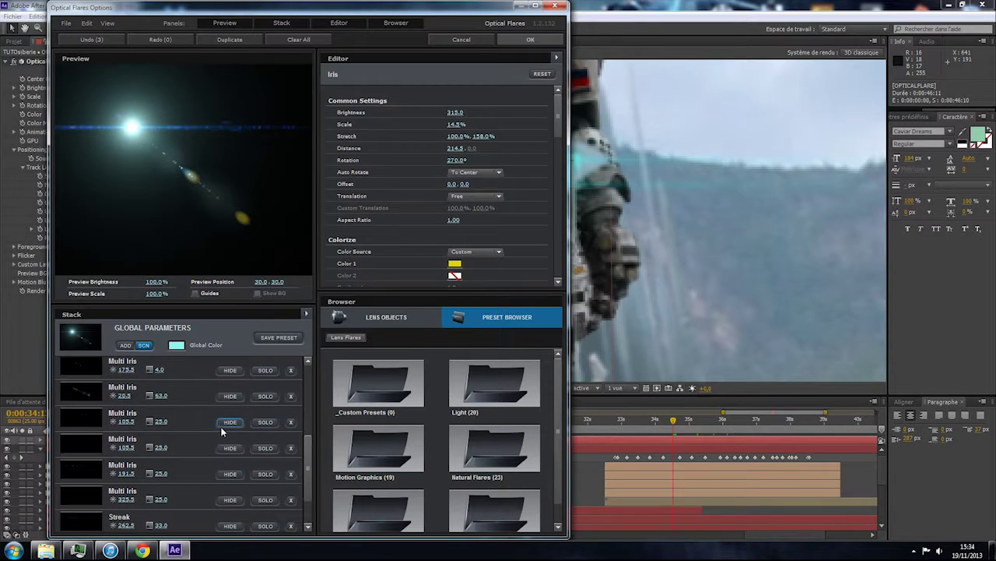
pyautogui.click(191, 416)
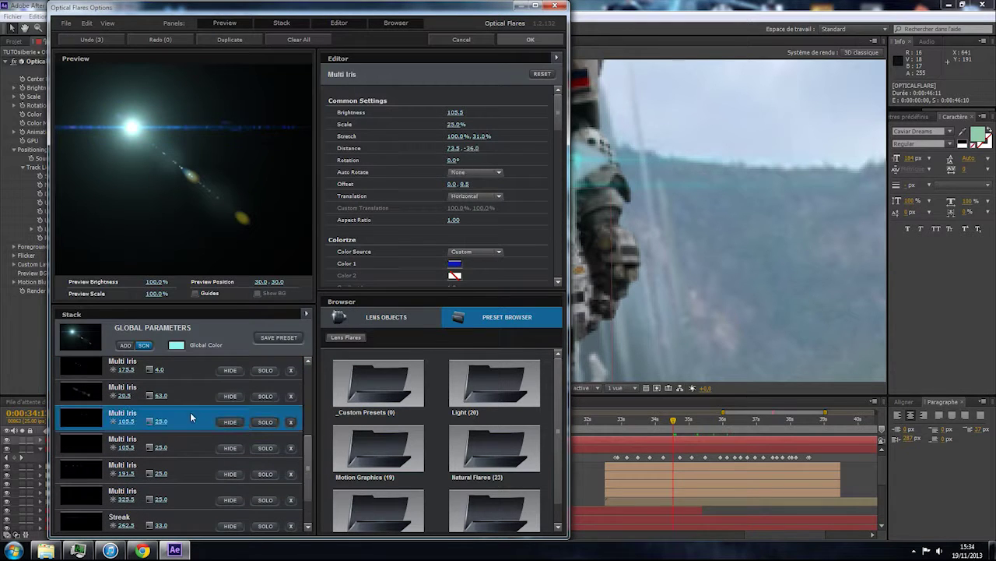
pyautogui.click(455, 263)
pyautogui.click(502, 274)
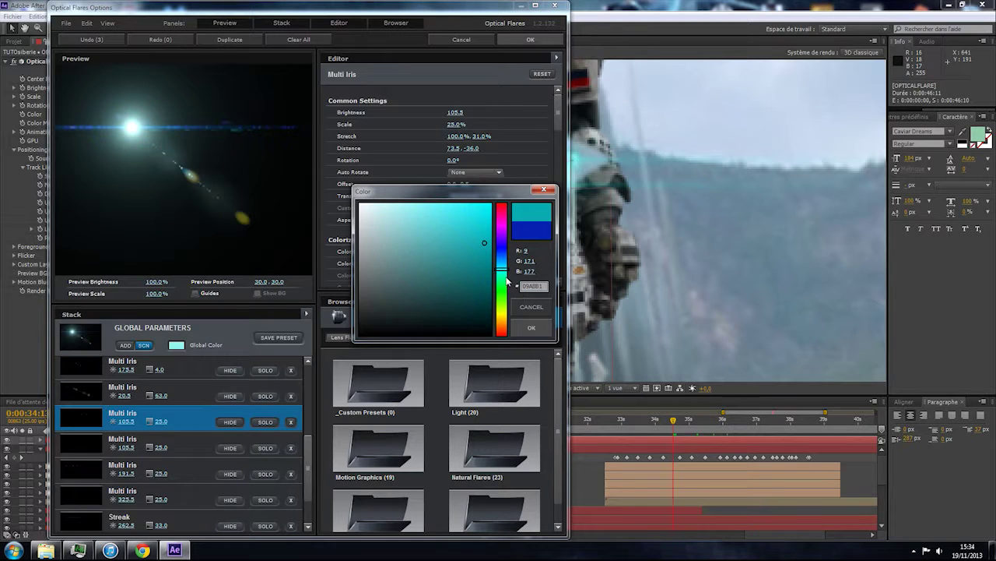
pyautogui.click(532, 327)
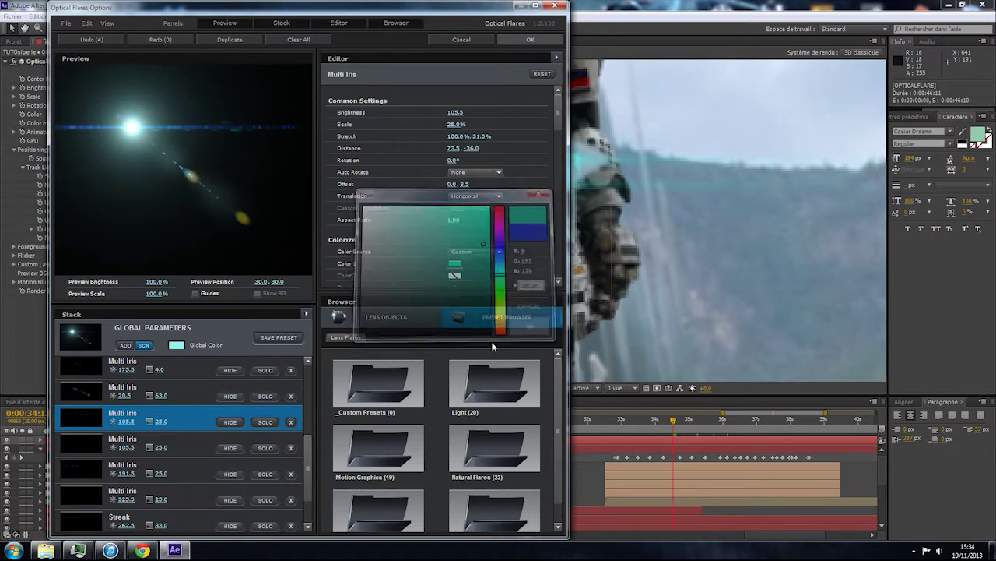
# Set Color 1 of the Multi Iris with brightness 191.5 to a cyan blue and apply the flare options.
pyautogui.click(187, 475)
pyautogui.click(455, 264)
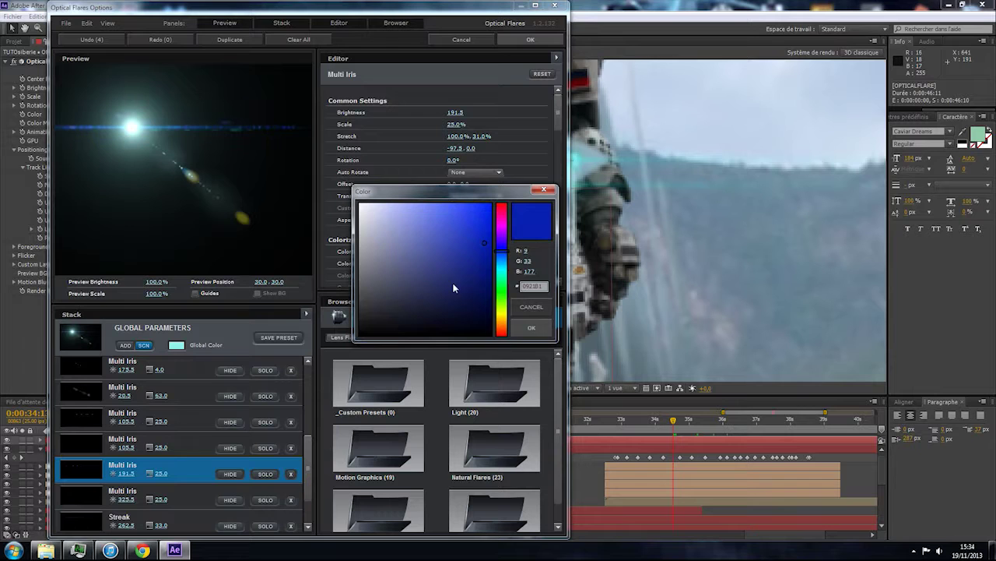
pyautogui.click(499, 281)
pyautogui.click(531, 327)
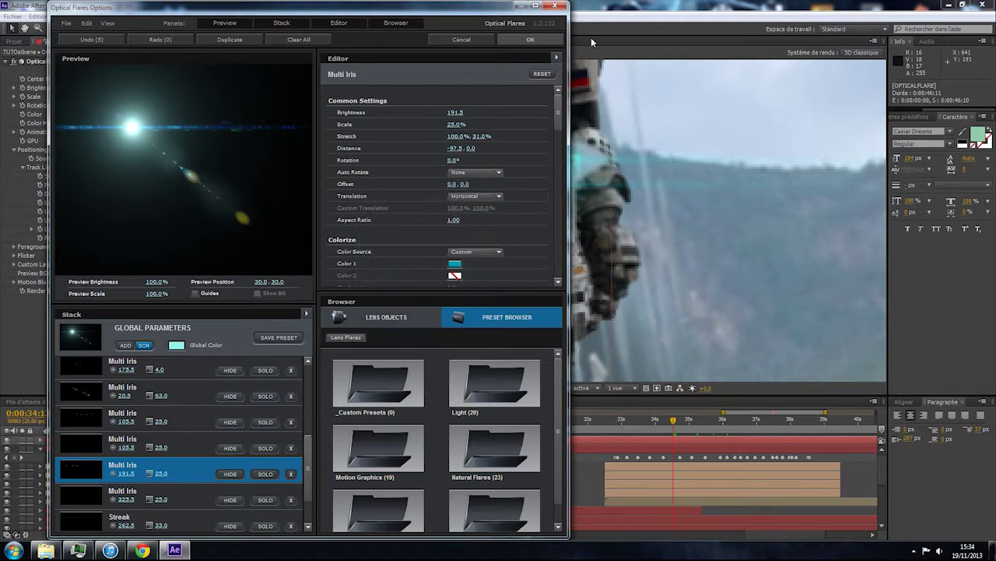
pyautogui.click(530, 39)
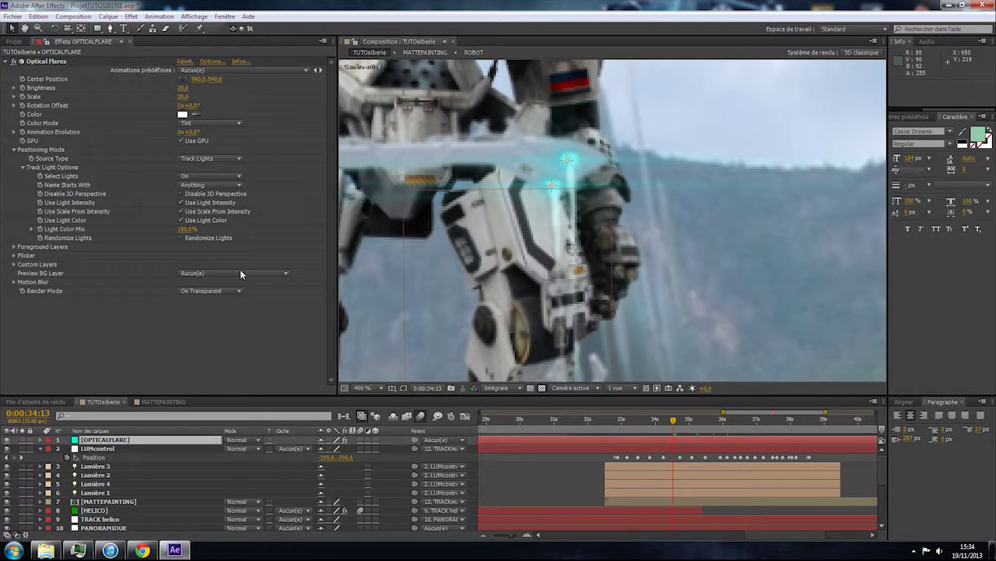
pyautogui.click(217, 62)
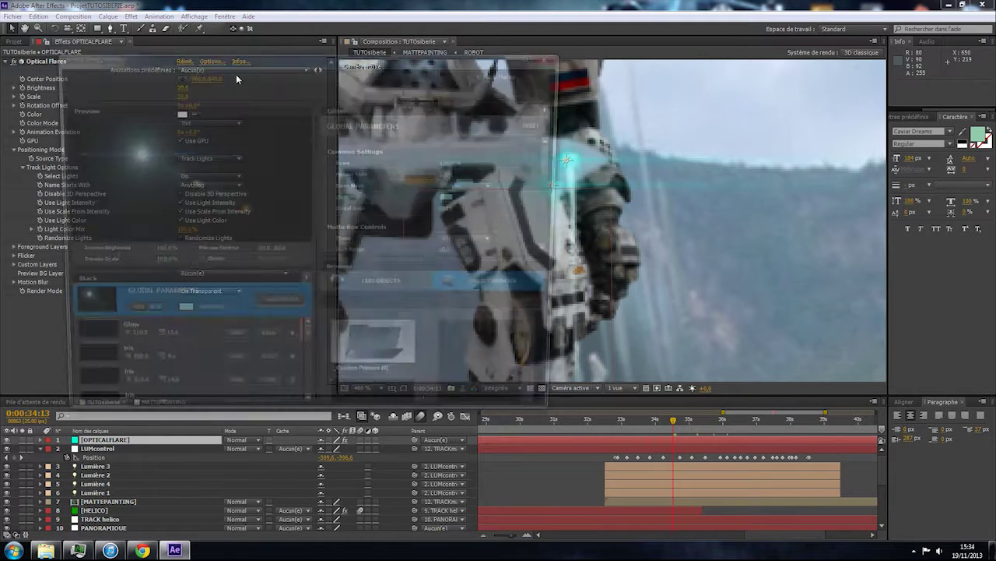
pyautogui.click(516, 87)
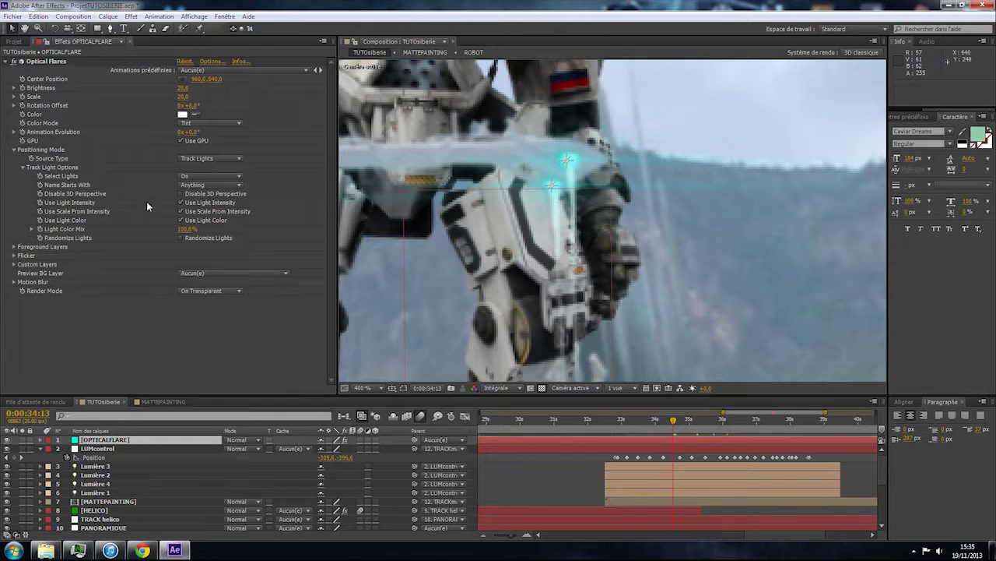
# Turn off Use Light Color in the Optical Flares effect with Light Color Mix at 100%, and check Lumière 3's light settings.
pyautogui.click(187, 228)
pyautogui.write('100')
pyautogui.press('Return')
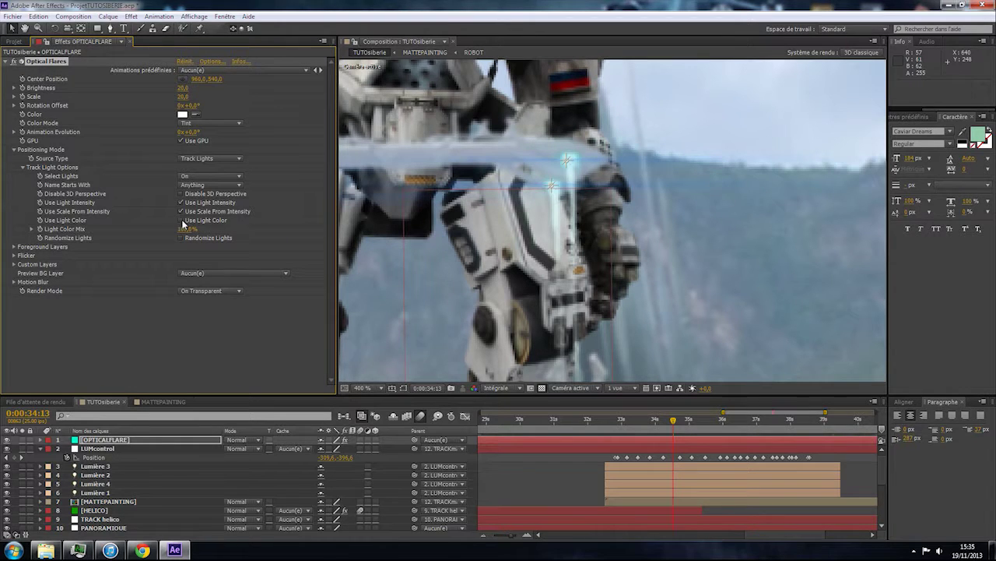
pyautogui.click(181, 221)
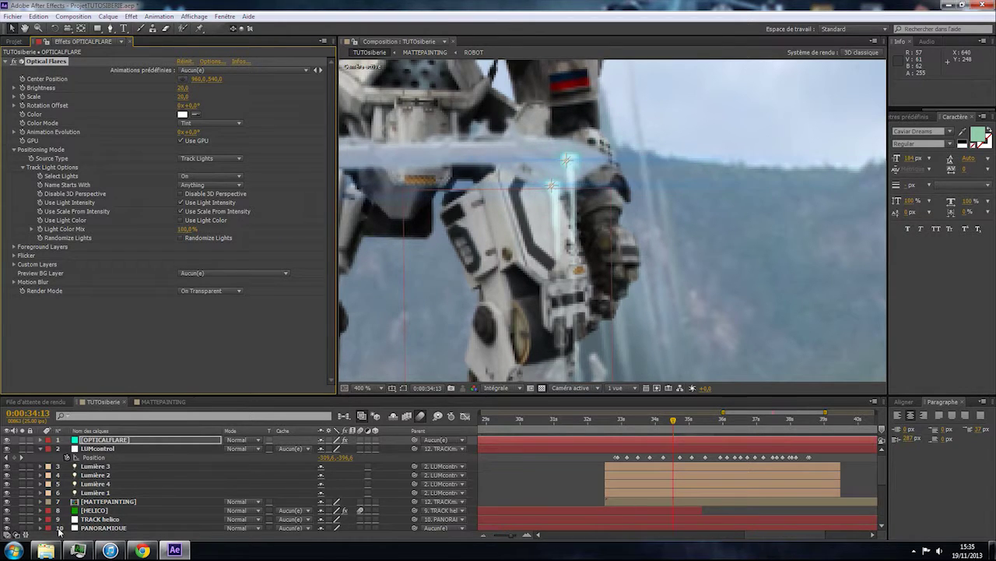
pyautogui.doubleClick(97, 466)
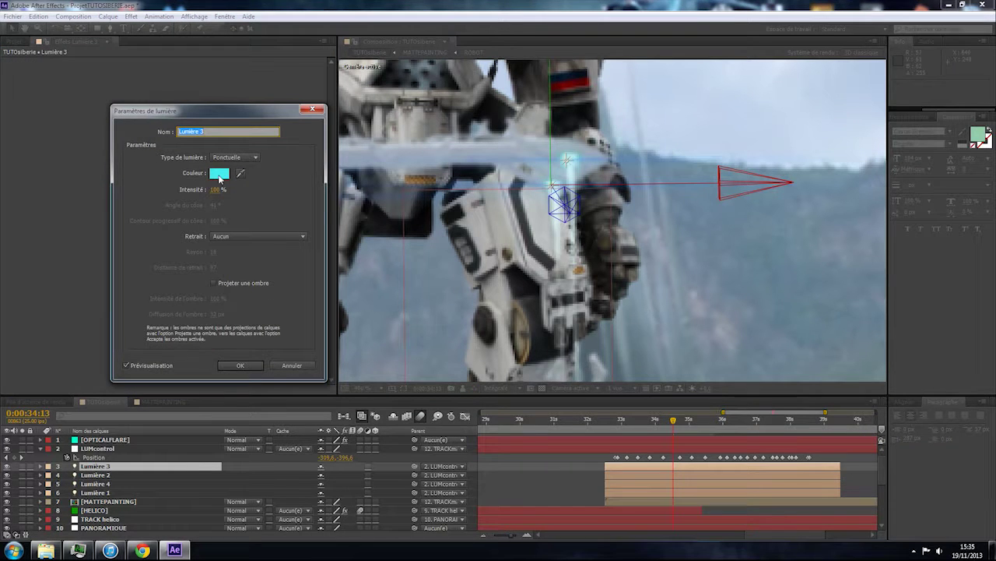
pyautogui.click(241, 365)
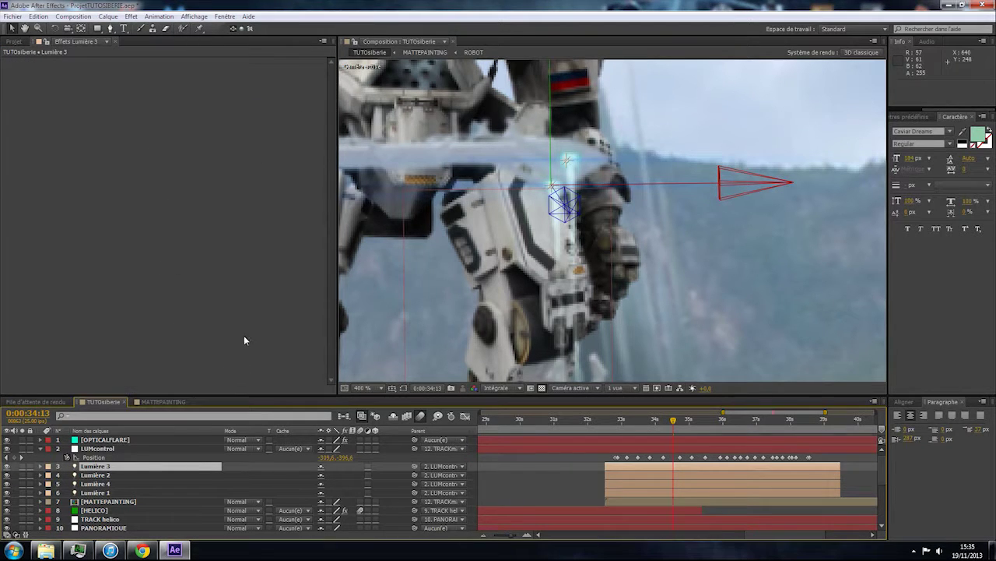
# Turn off Use Light Intensity and Use Scale From Intensity in the OPTICALFLARE layer's track light options.
pyautogui.click(109, 440)
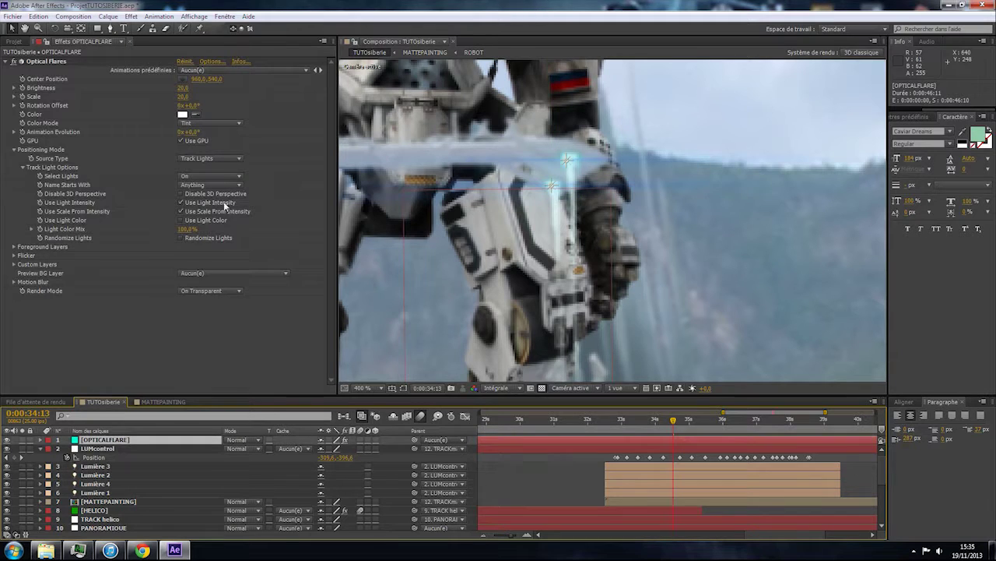
pyautogui.click(211, 203)
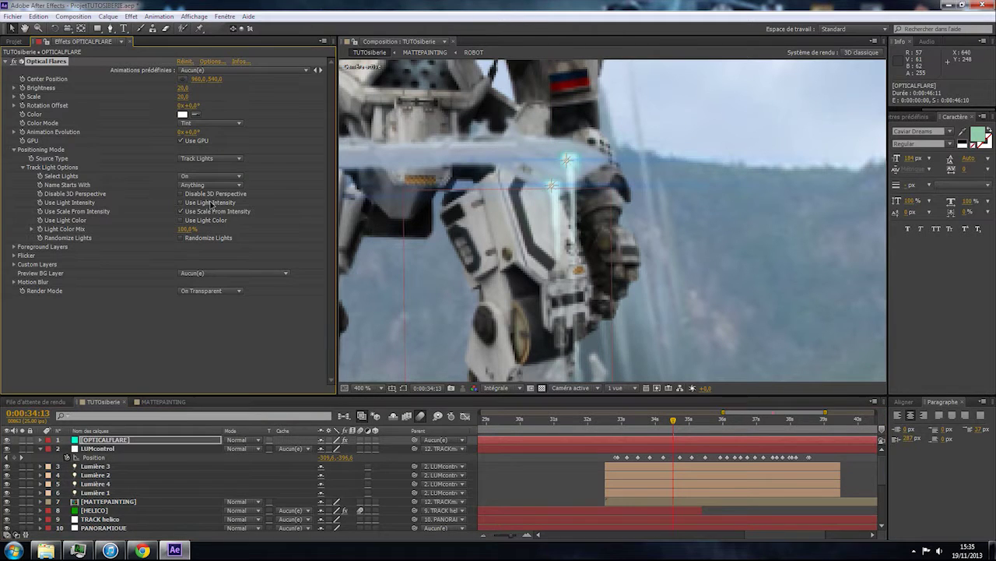
pyautogui.click(182, 210)
# Set the Optical Flares effect's brightness to 50 and its scale to 40.
pyautogui.moveTo(185, 96); pyautogui.dragTo(186, 95)
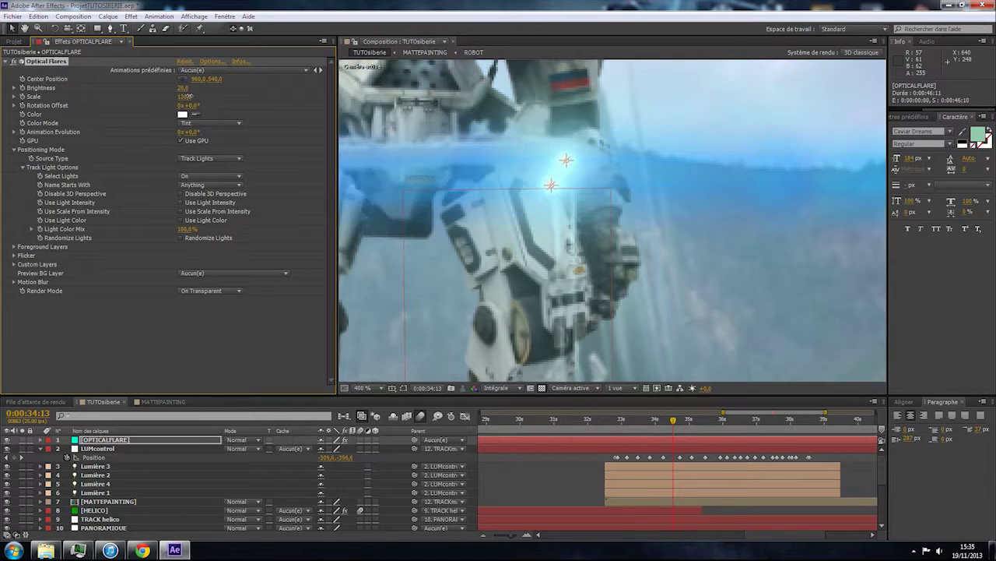
pyautogui.moveTo(184, 88); pyautogui.dragTo(187, 103)
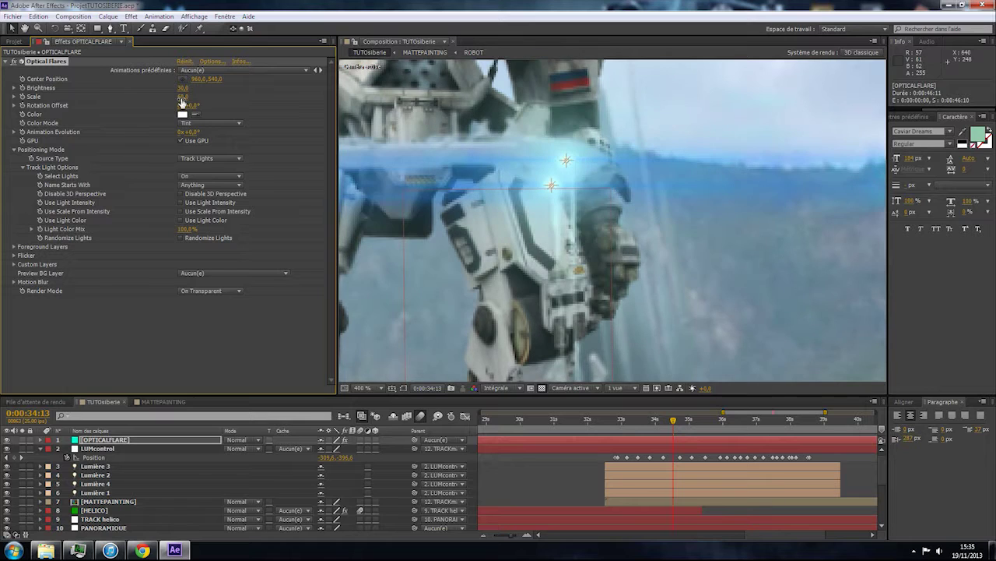
pyautogui.moveTo(184, 87); pyautogui.dragTo(211, 88)
pyautogui.click(184, 88)
pyautogui.write('50')
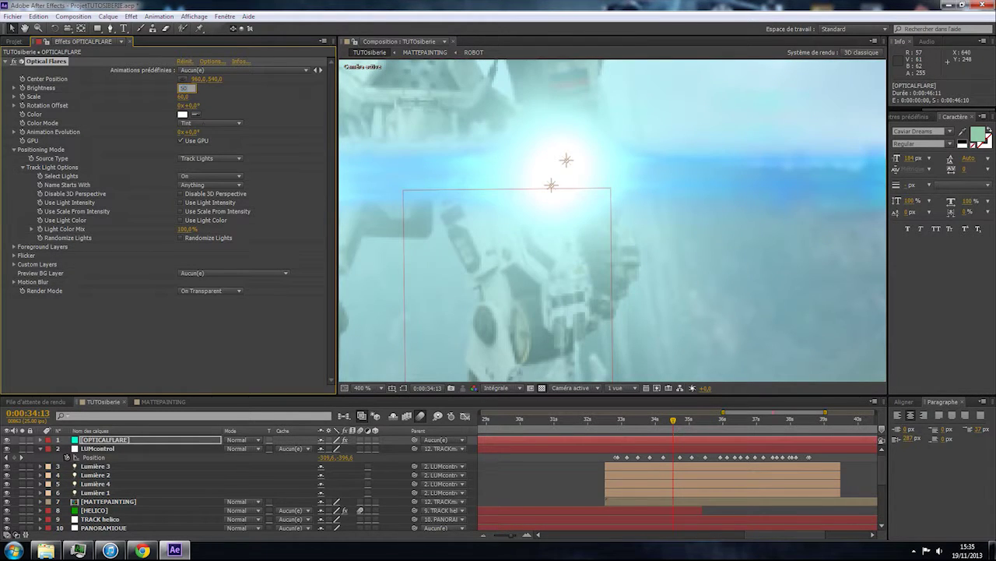
pyautogui.press('Return')
pyautogui.click(176, 96)
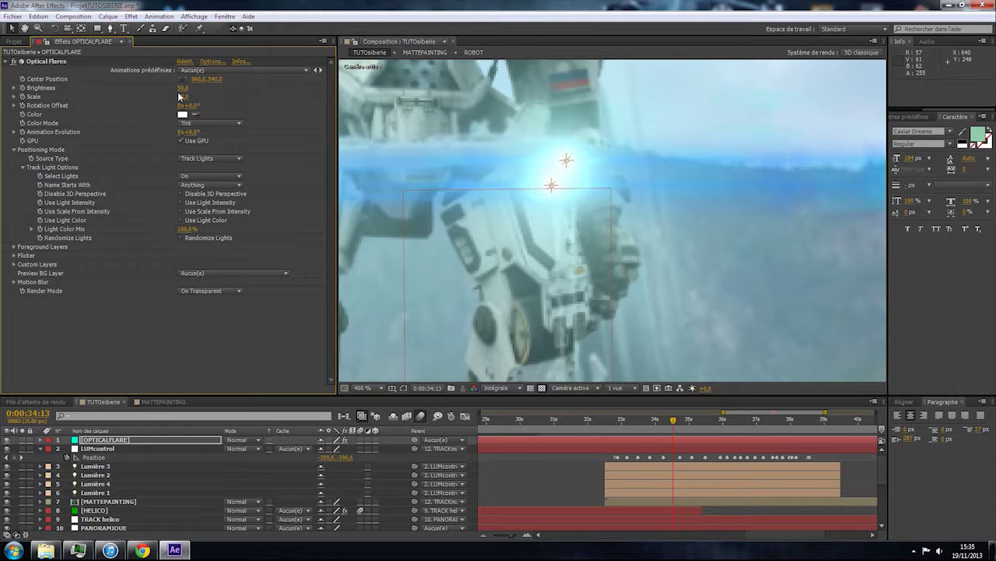
pyautogui.click(178, 97)
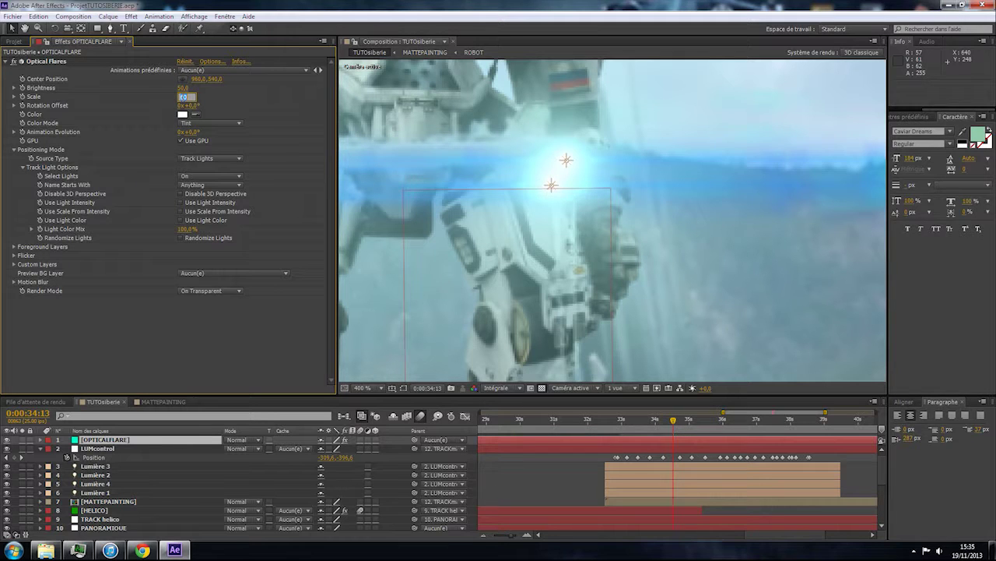
pyautogui.write('40')
pyautogui.press('Return')
# Open the Optical Flares options and check the Ring object in the stack by soloing it briefly.
pyautogui.scroll(-1, 545, 190)
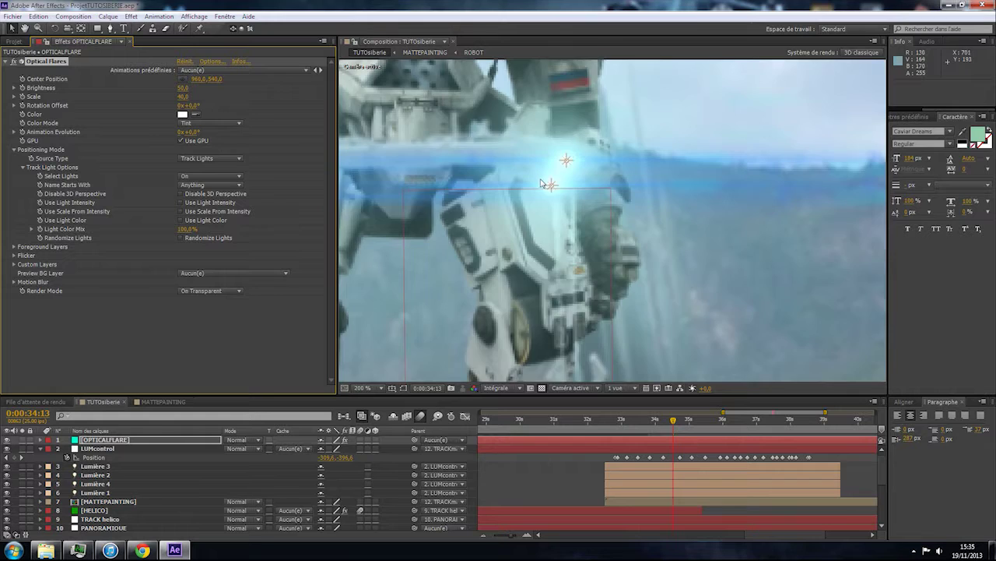
pyautogui.scroll(-1, 545, 190)
pyautogui.moveTo(544, 189); pyautogui.dragTo(619, 181)
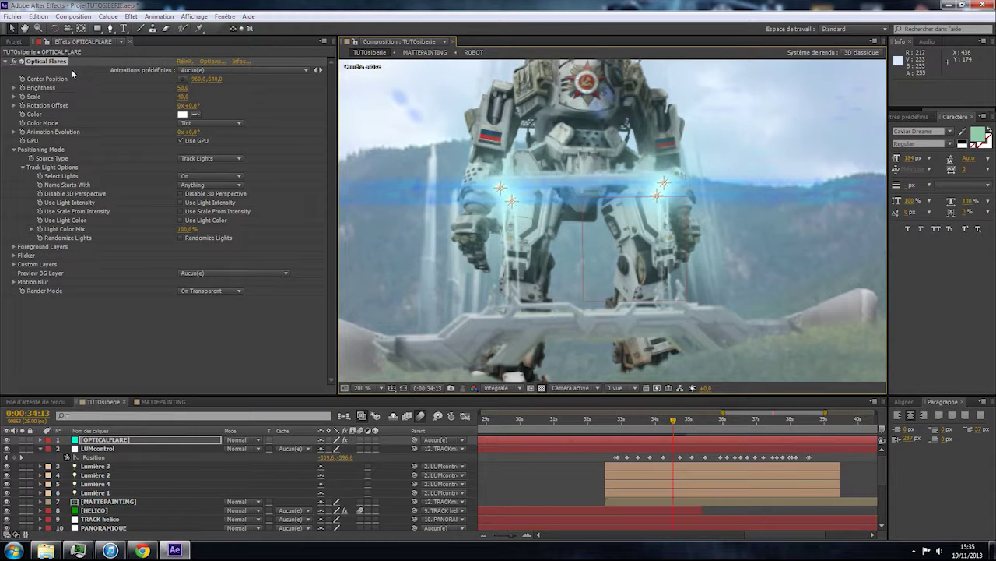
pyautogui.click(216, 61)
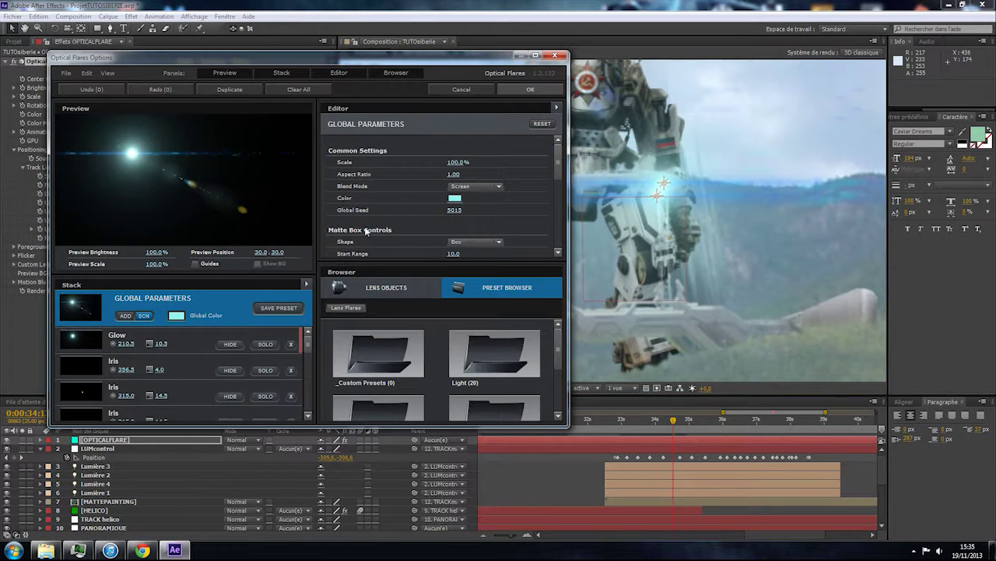
pyautogui.moveTo(309, 346); pyautogui.dragTo(317, 400)
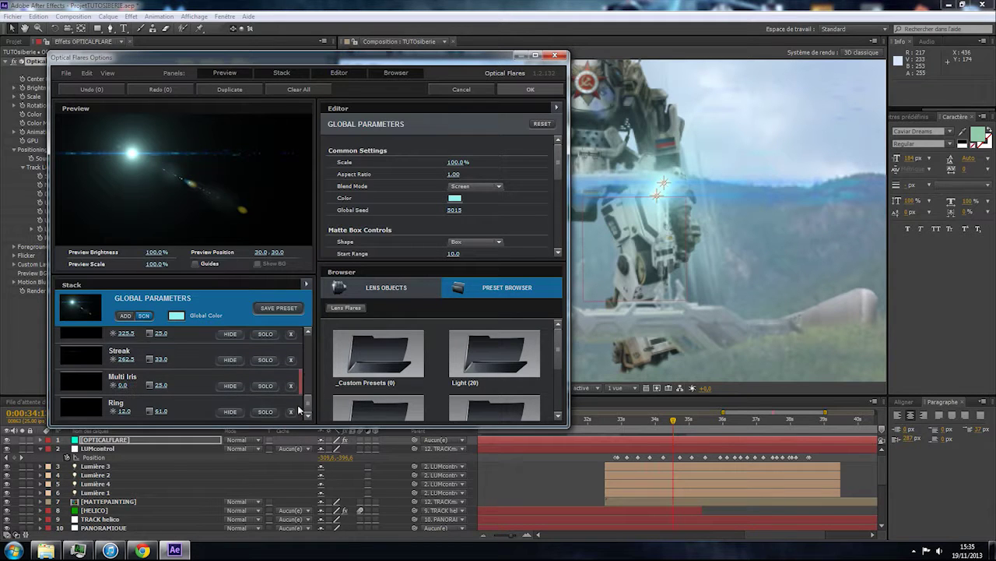
pyautogui.click(194, 398)
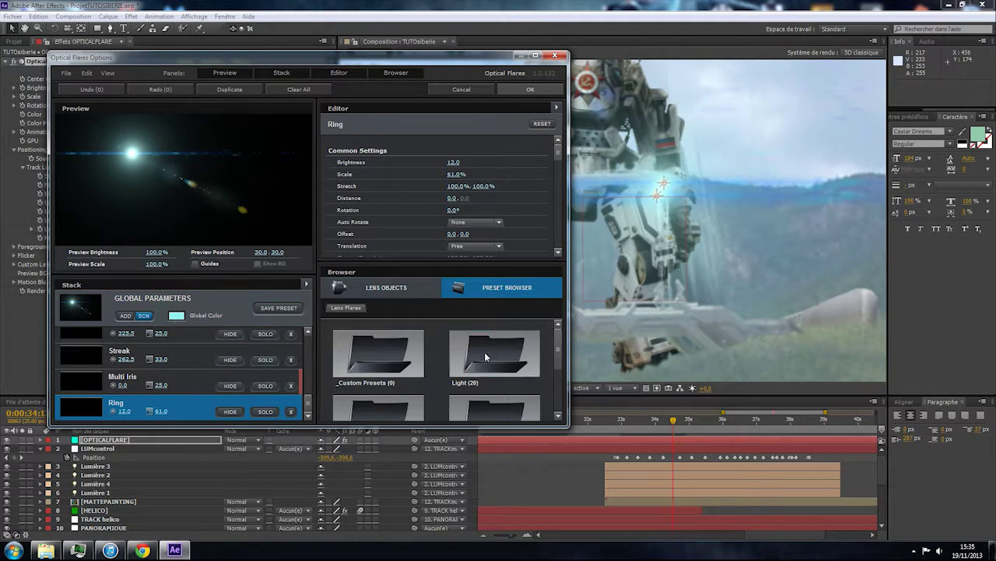
pyautogui.doubleClick(468, 428)
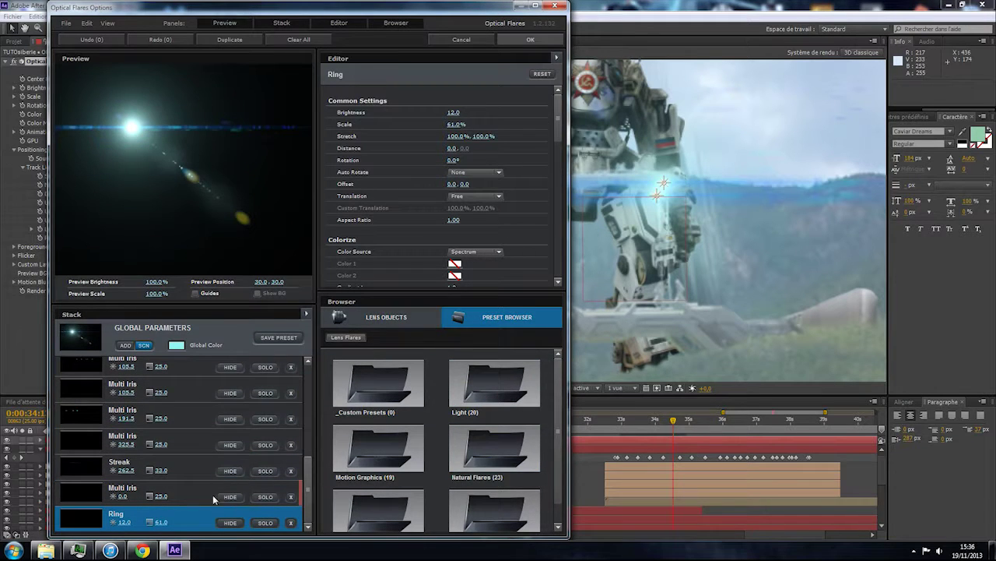
pyautogui.click(265, 523)
pyautogui.click(266, 523)
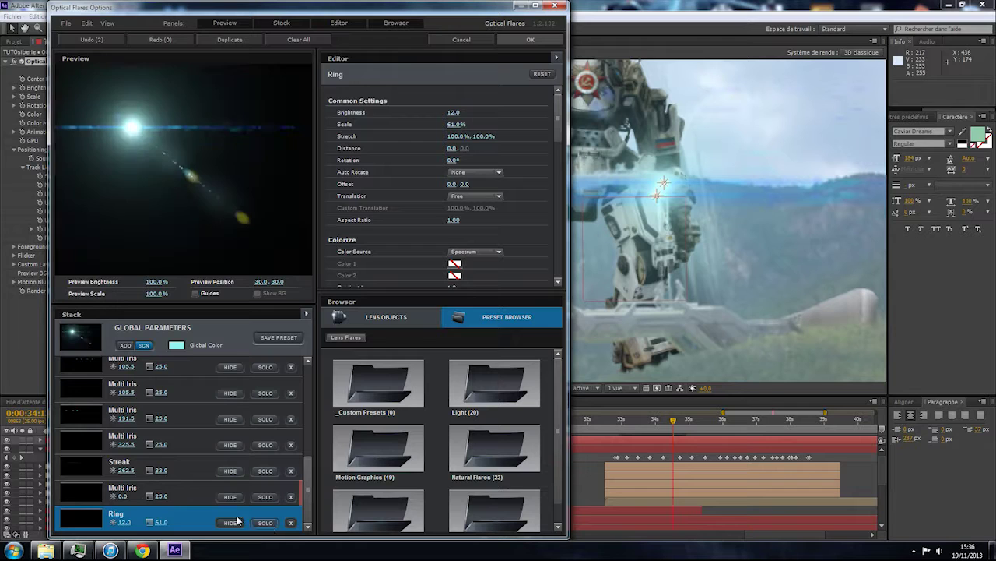
# Set Color 1 of the Streak with brightness 262.5 to a light turquoise and apply the flare options.
pyautogui.click(178, 472)
pyautogui.click(455, 263)
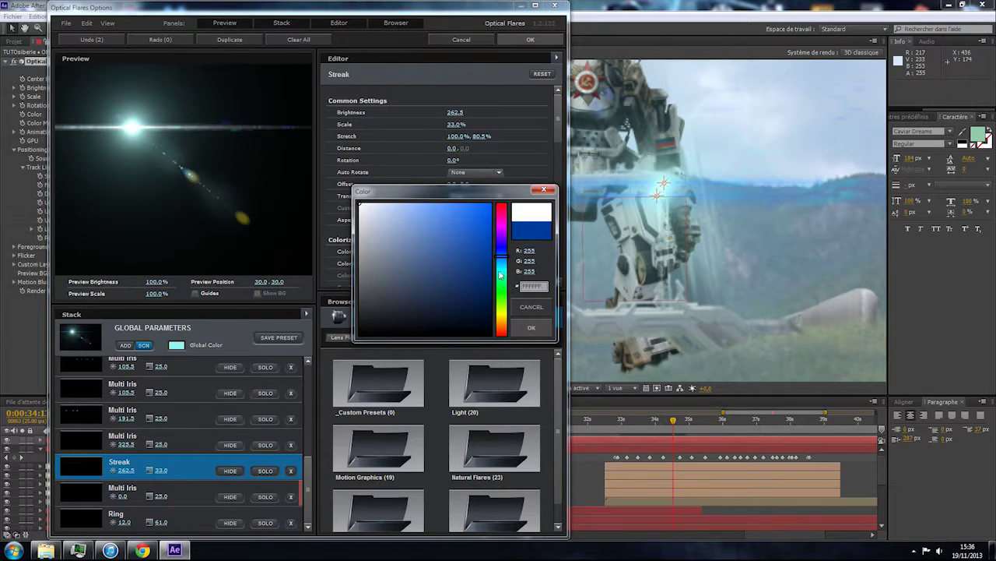
pyautogui.click(503, 266)
pyautogui.click(427, 209)
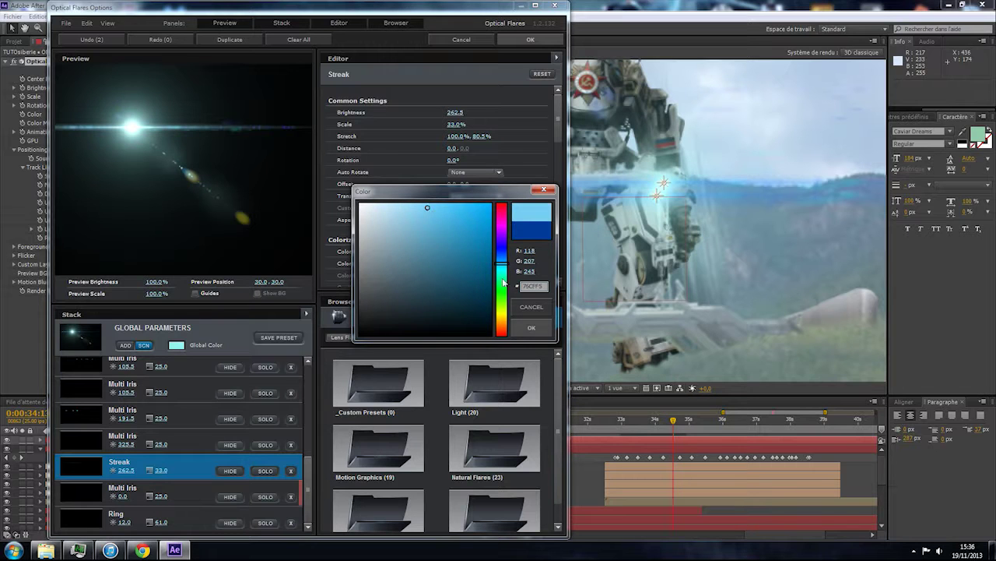
pyautogui.click(501, 271)
pyautogui.click(536, 332)
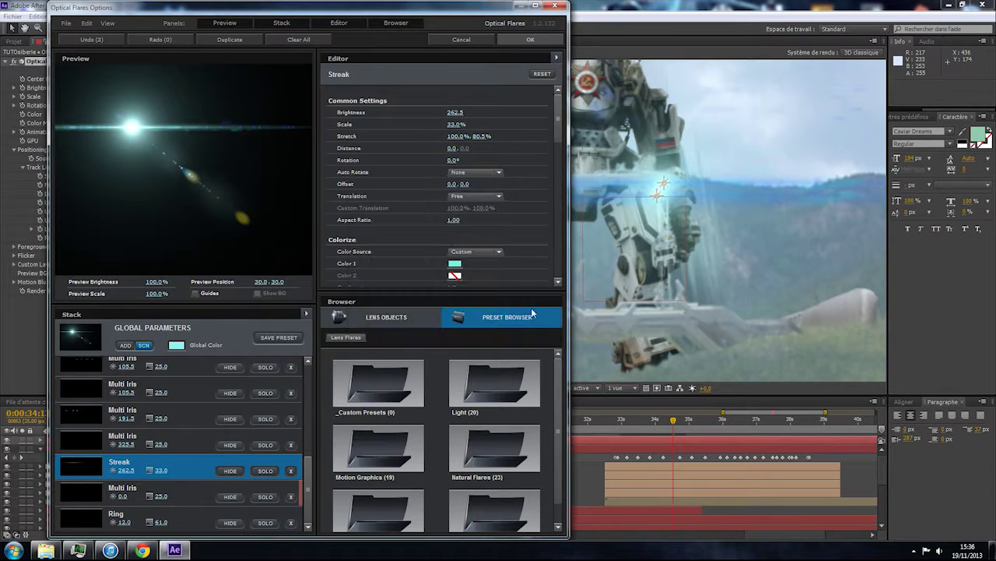
pyautogui.click(531, 39)
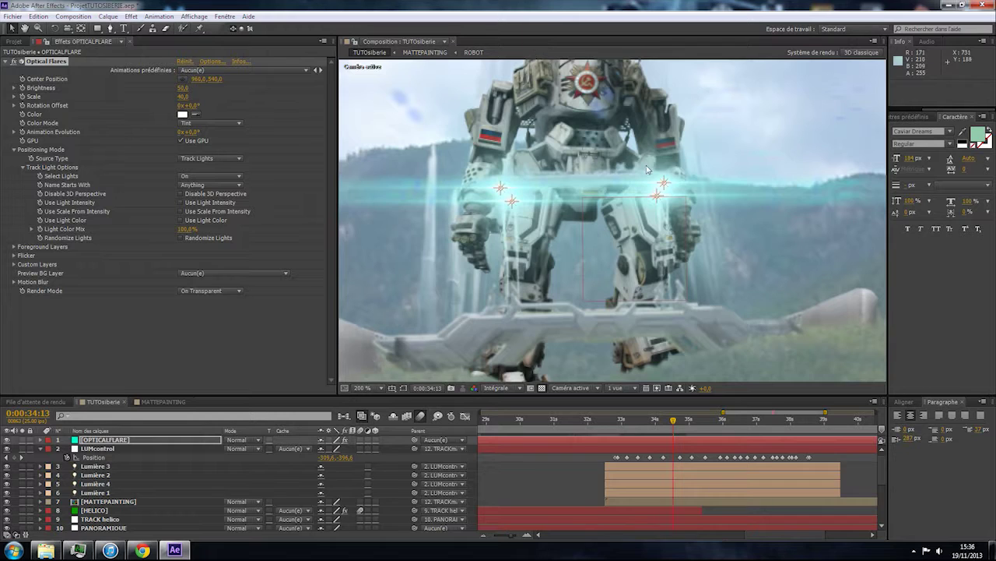
# Set the Optical Flares effect's brightness to 40.
pyautogui.moveTo(697, 211); pyautogui.dragTo(664, 189)
pyautogui.scroll(1, 665, 187)
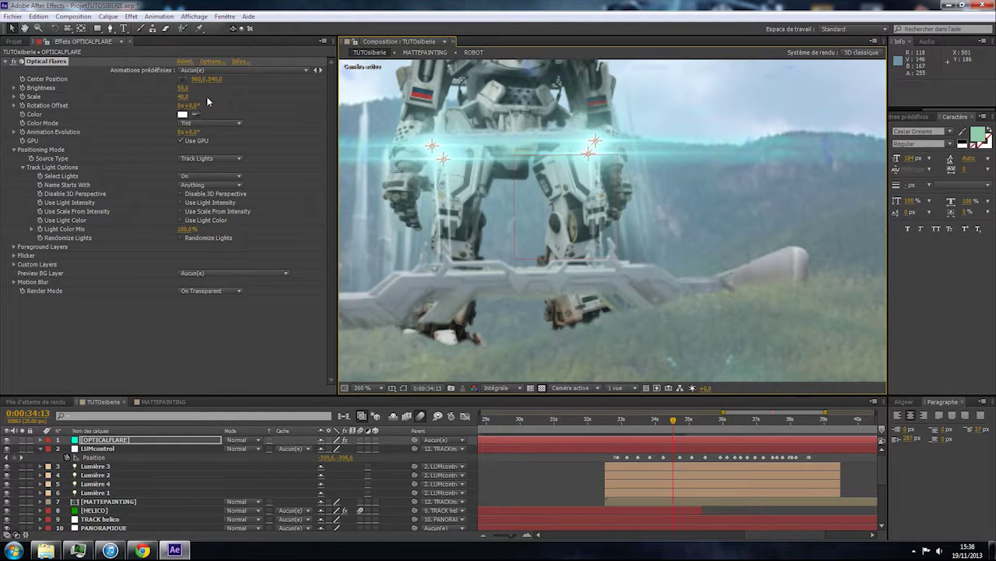
pyautogui.click(189, 87)
pyautogui.write('40')
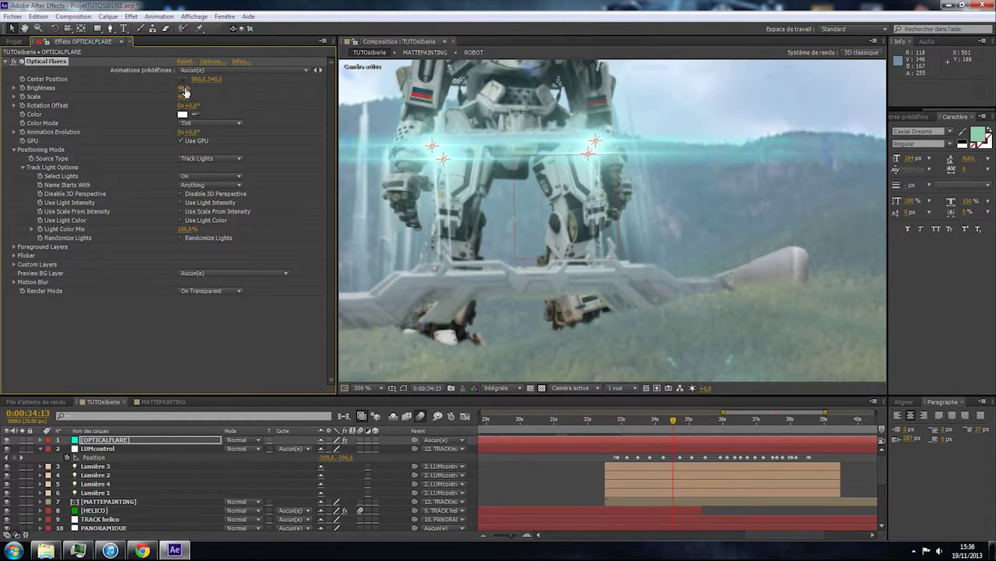
pyautogui.press('Return')
pyautogui.click(561, 491)
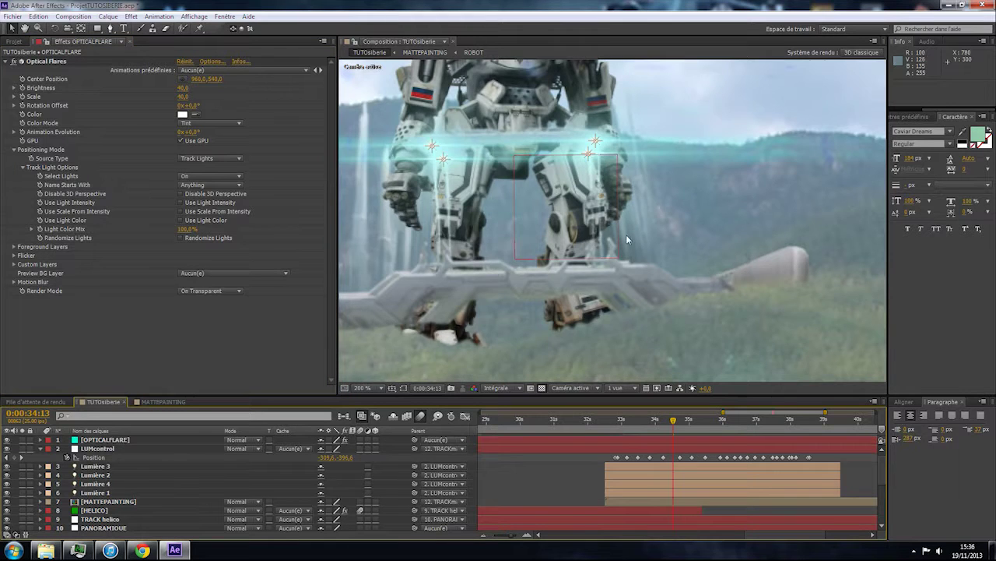
# Set both the scale and the brightness of the Optical Flares effect to 30.
pyautogui.scroll(-2, 626, 234)
pyautogui.click(184, 96)
pyautogui.write('30')
pyautogui.press('Return')
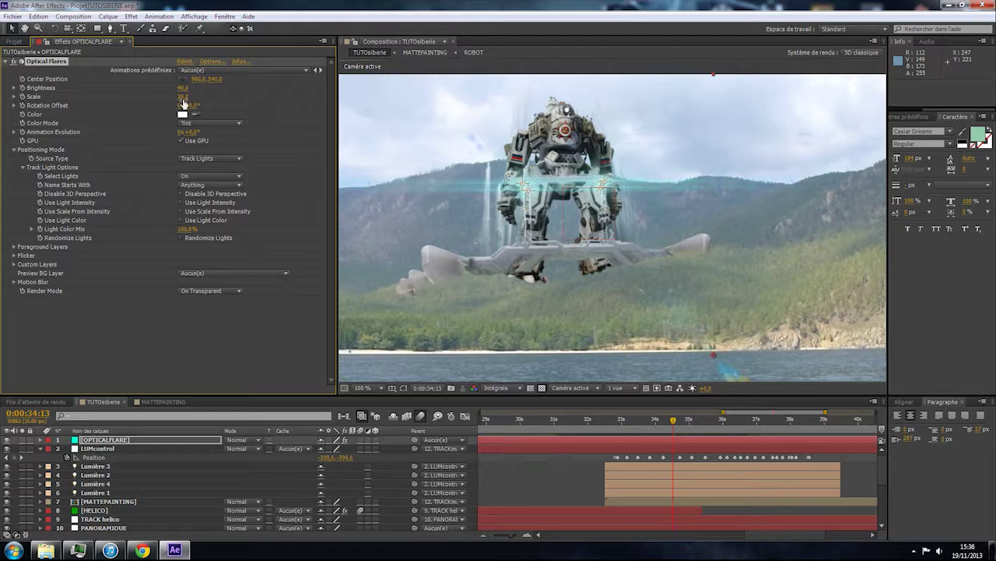
pyautogui.click(184, 87)
pyautogui.write('30')
pyautogui.press('Return')
pyautogui.click(577, 204)
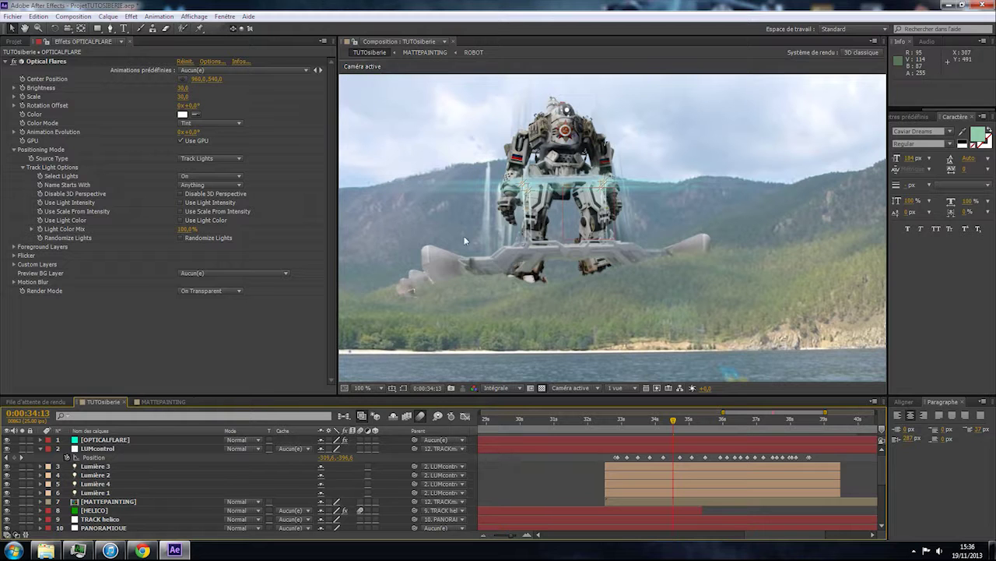
# Duplicate the OPTICALFLARE layer and set the copy's positioning source type to 2D.
pyautogui.scroll(-2, 566, 244)
pyautogui.scroll(2, 567, 243)
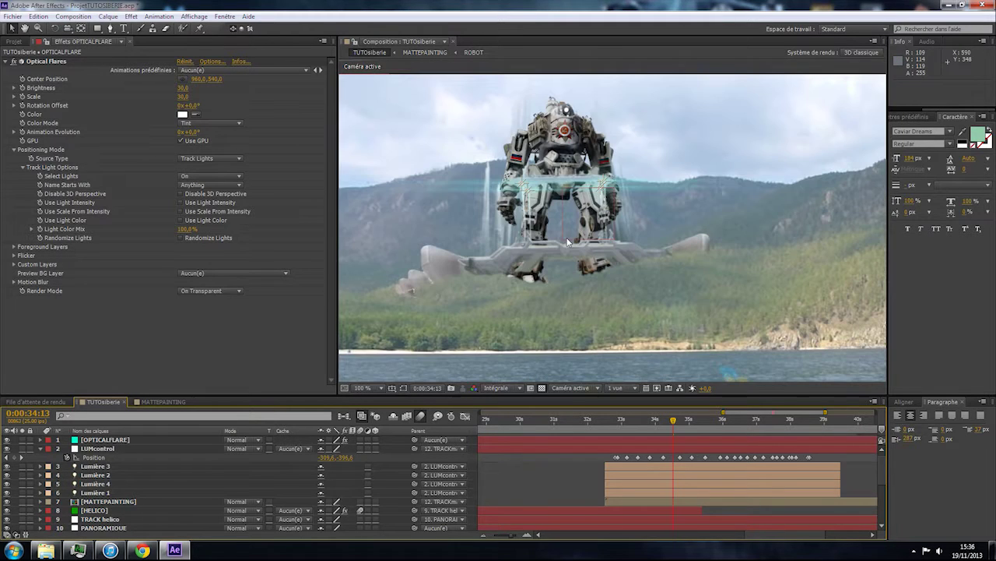
pyautogui.click(159, 442)
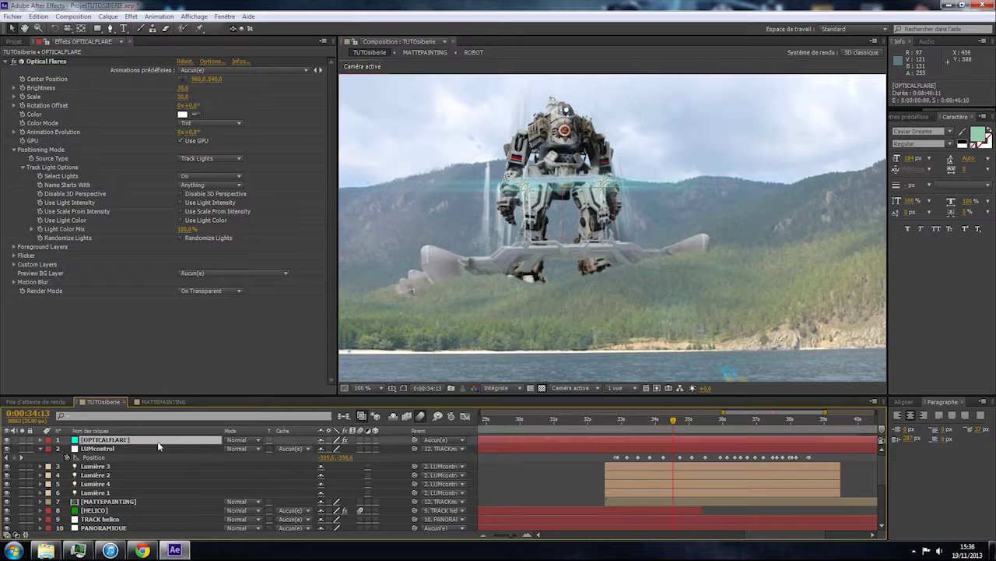
pyautogui.hotkey('ctrl', 'd')
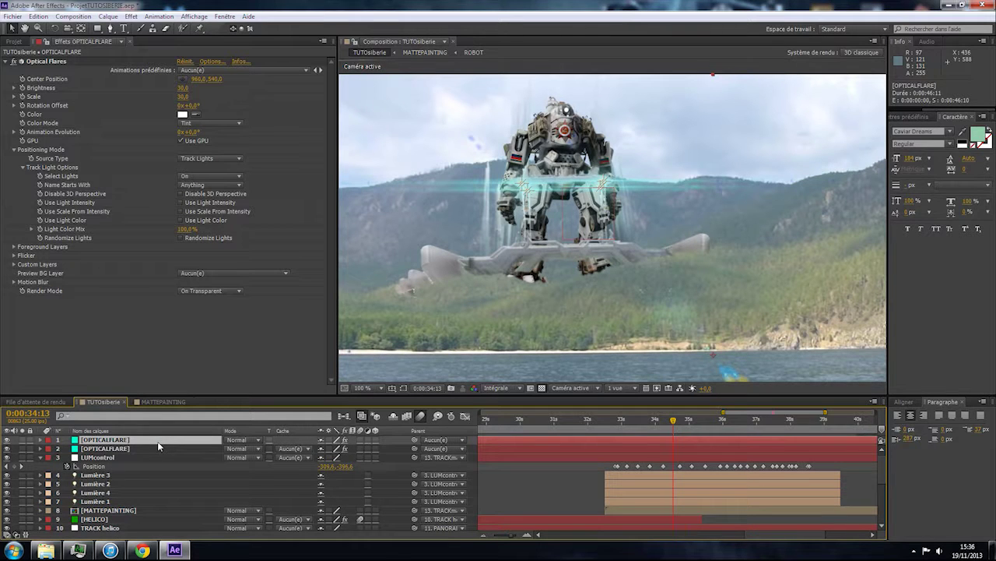
pyautogui.click(211, 158)
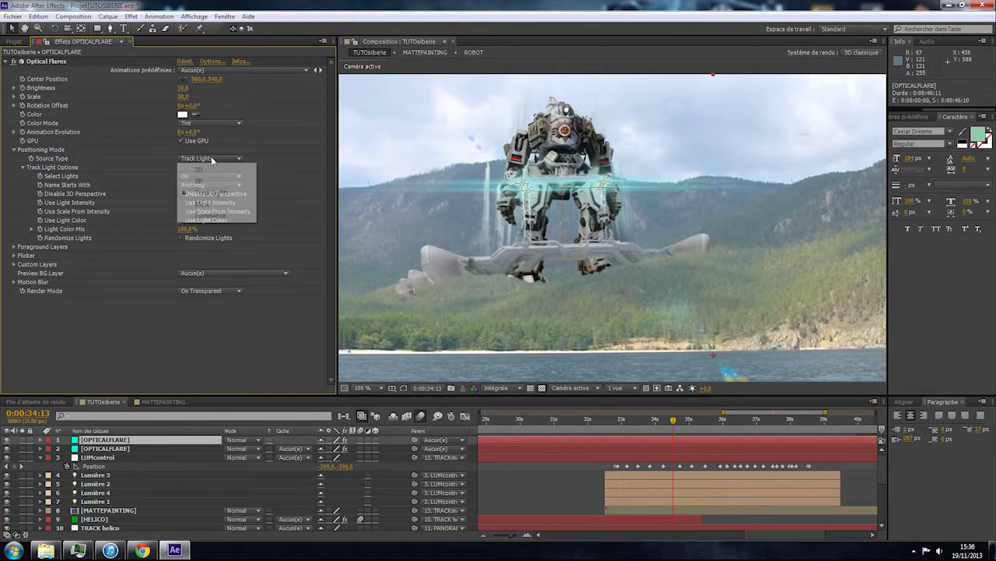
pyautogui.click(223, 167)
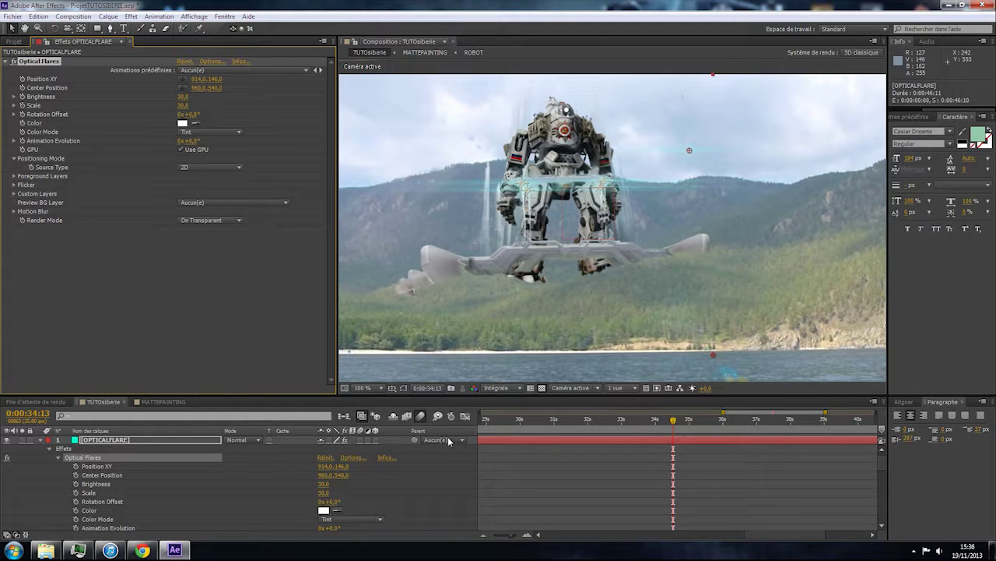
# Parent the duplicated OPTICALFLARE layer to MATTEPAINTING and collapse its properties.
pyautogui.click(449, 442)
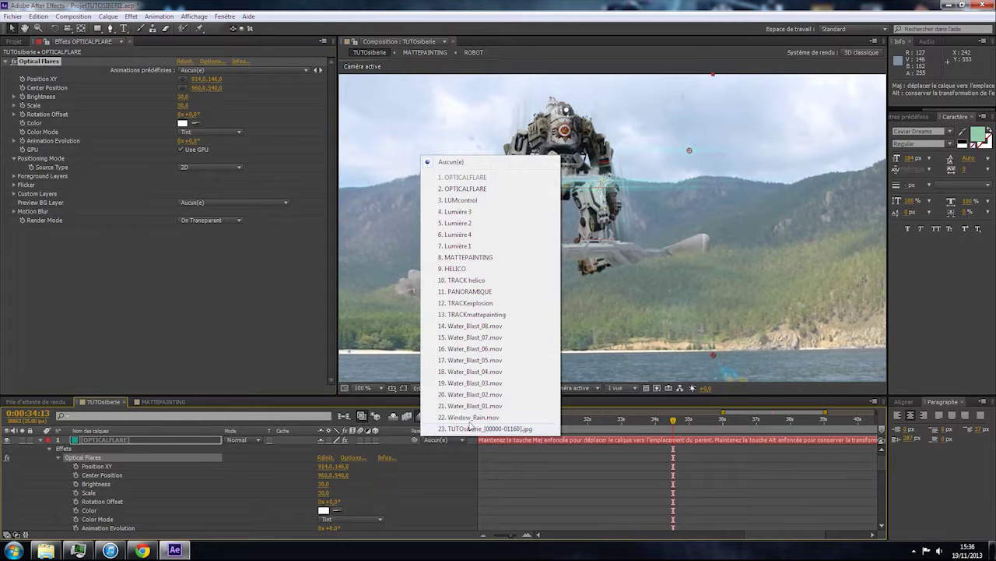
pyautogui.click(465, 257)
pyautogui.scroll(-1, 606, 242)
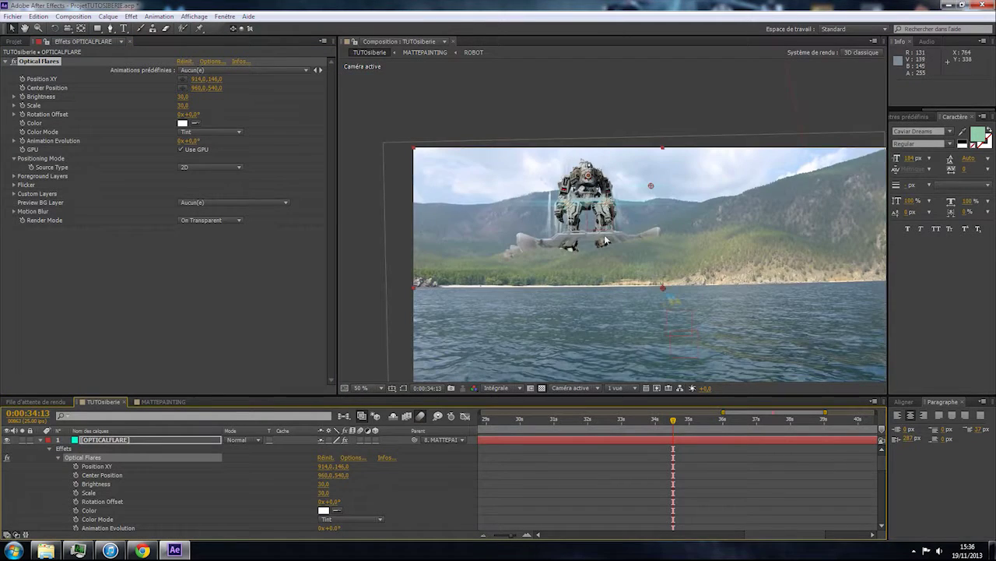
pyautogui.click(41, 441)
# Scale the duplicated OPTICALFLARE layer up to about 127% and check its frame coverage between 0:00:34:07 and 0:00:35:07.
pyautogui.click(695, 425)
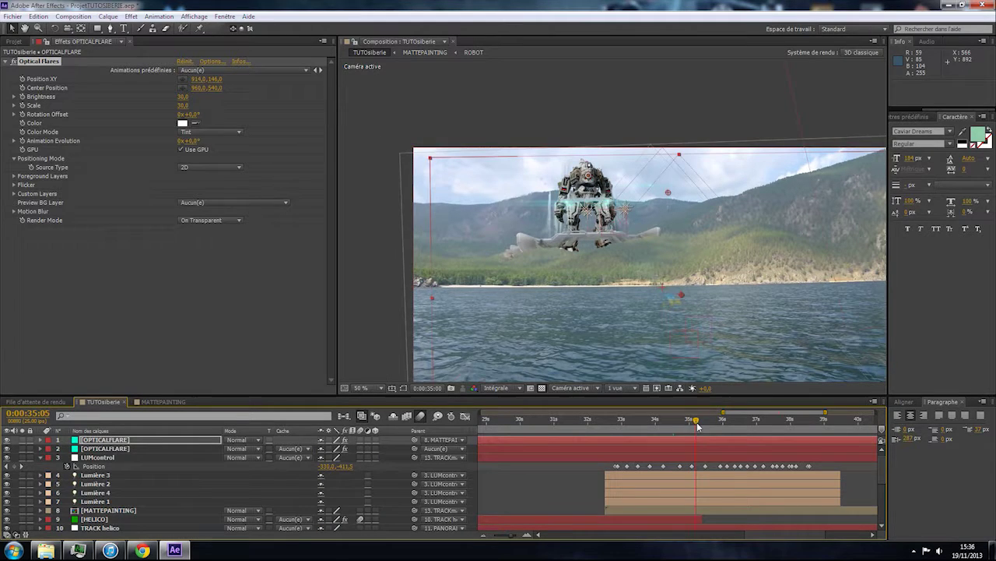
pyautogui.moveTo(697, 425); pyautogui.dragTo(699, 426)
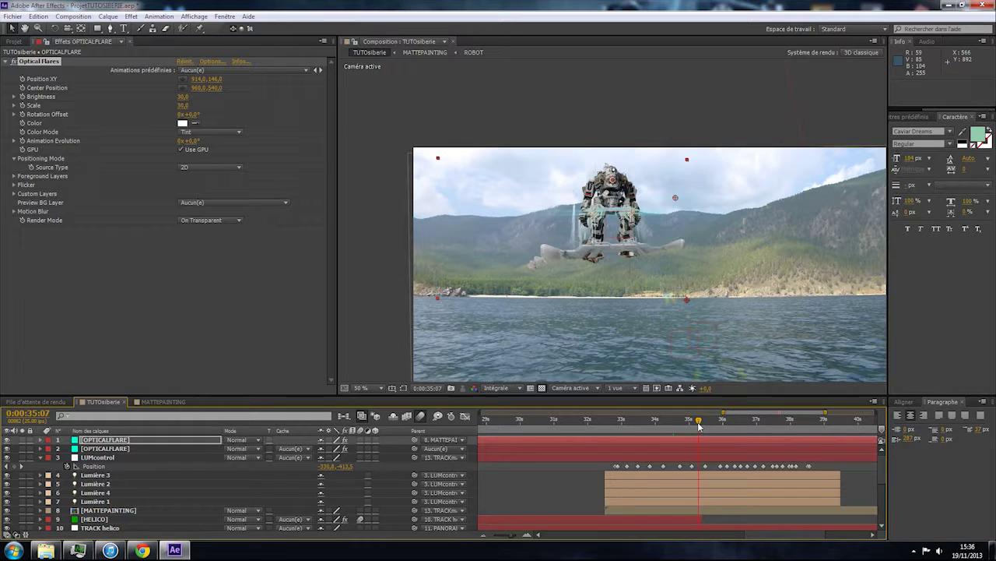
pyautogui.press(',')
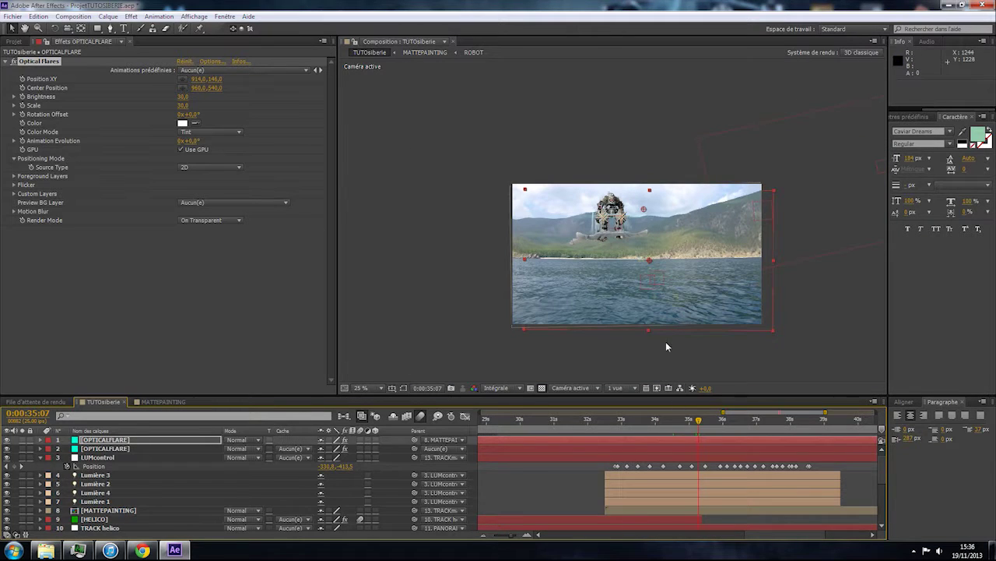
pyautogui.press('s')
pyautogui.moveTo(328, 448); pyautogui.dragTo(347, 449)
pyautogui.moveTo(699, 425); pyautogui.dragTo(674, 430)
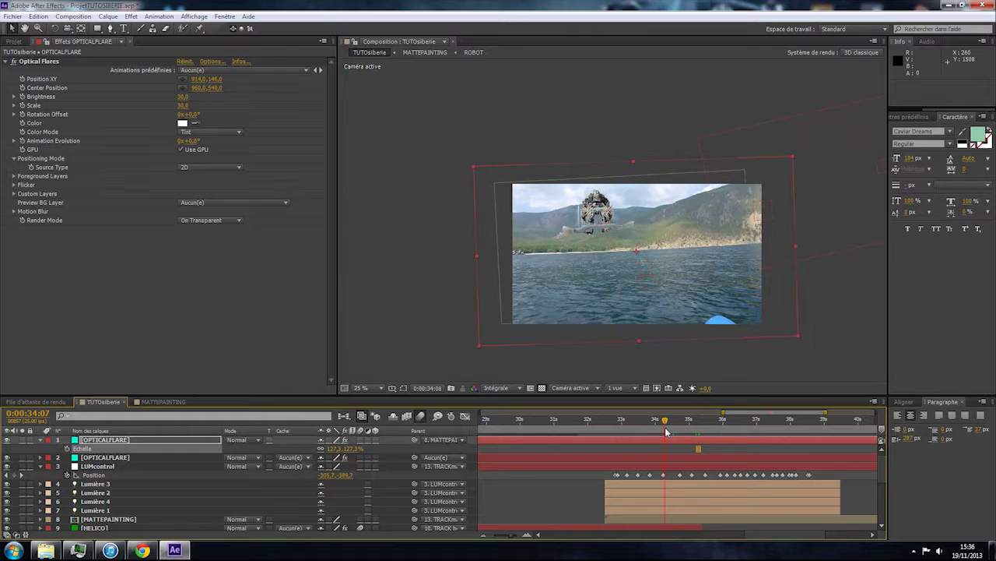
pyautogui.scroll(4, 615, 319)
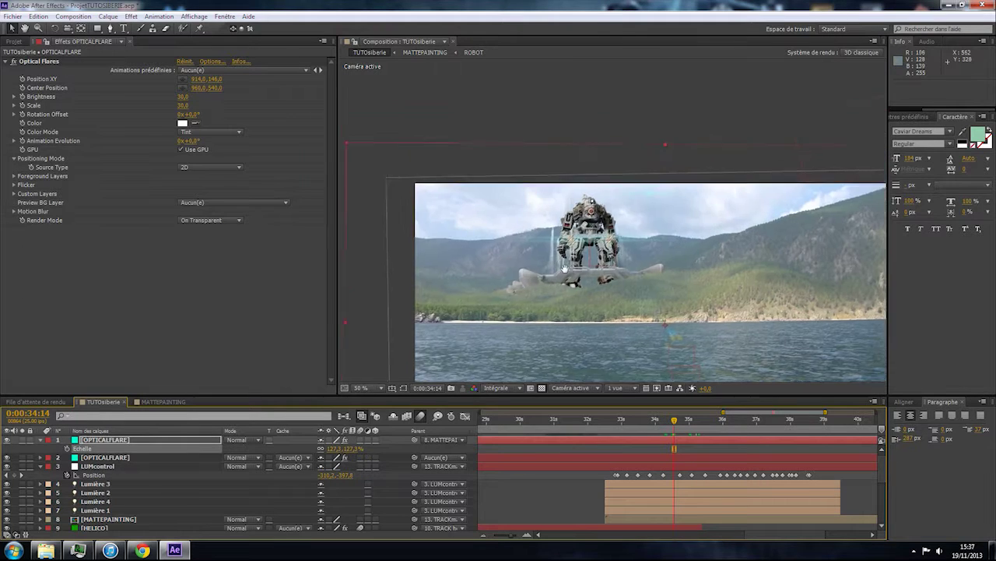
# Move the duplicated flare's Position XY onto the robot's head at 0:00:34:14, at about 739, 171.
pyautogui.scroll(-1, 623, 295)
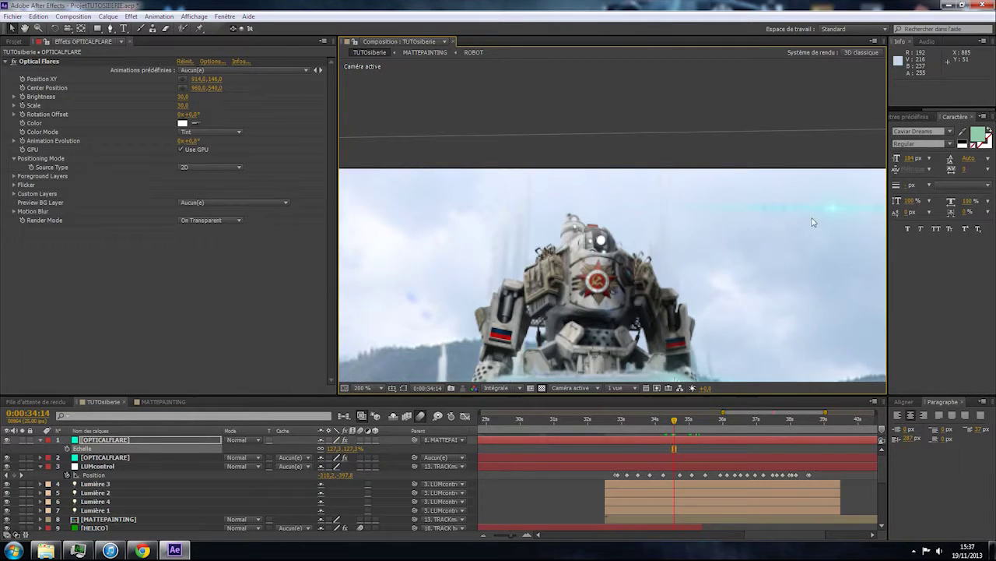
pyautogui.scroll(-1, 802, 226)
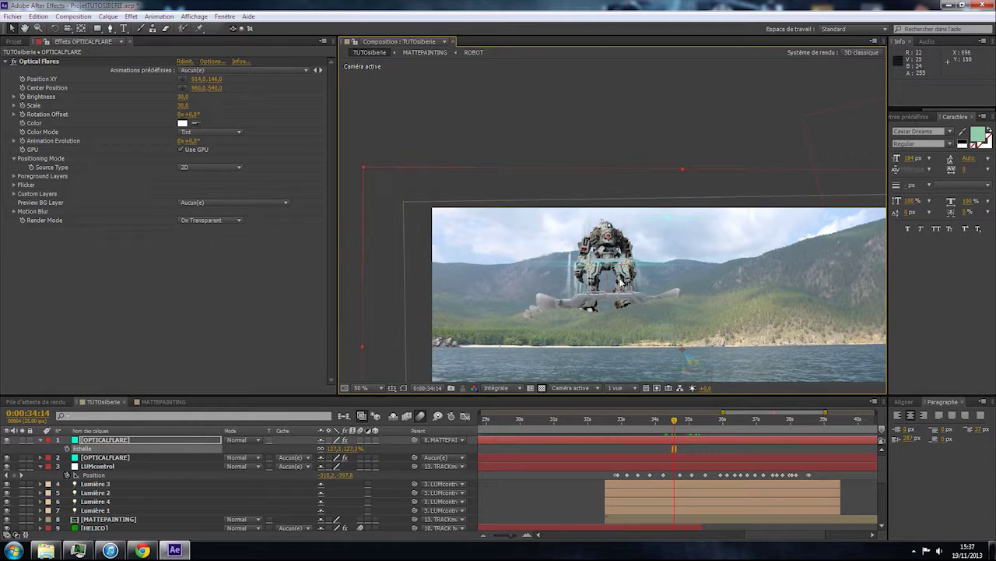
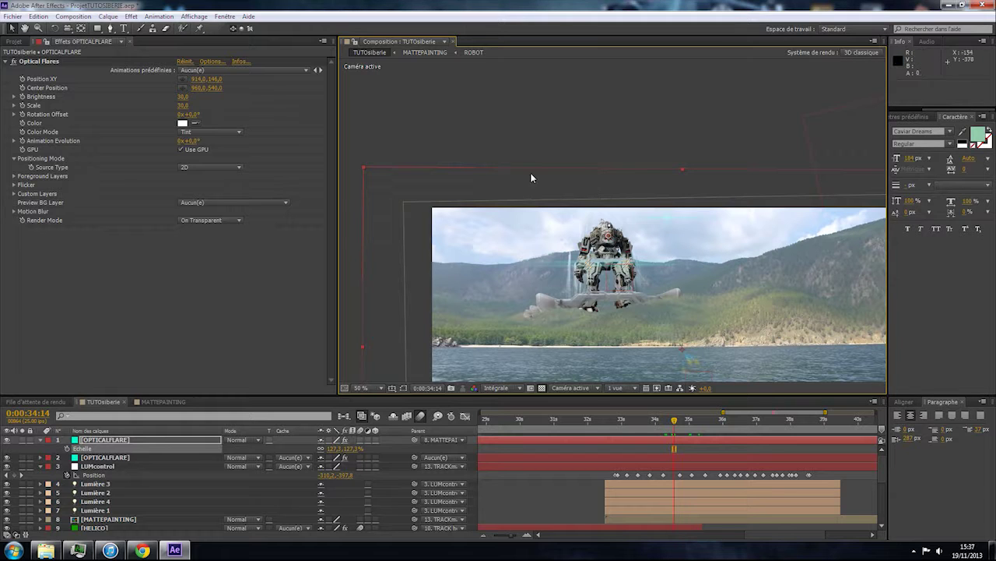
pyautogui.scroll(1, 591, 226)
pyautogui.click(182, 78)
pyautogui.moveTo(569, 213); pyautogui.dragTo(608, 232)
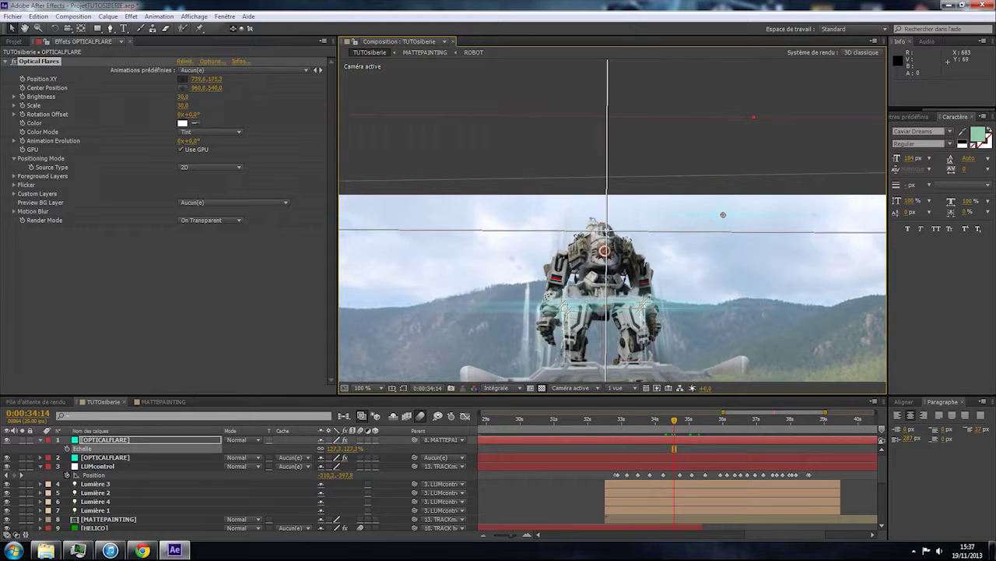
pyautogui.click(607, 230)
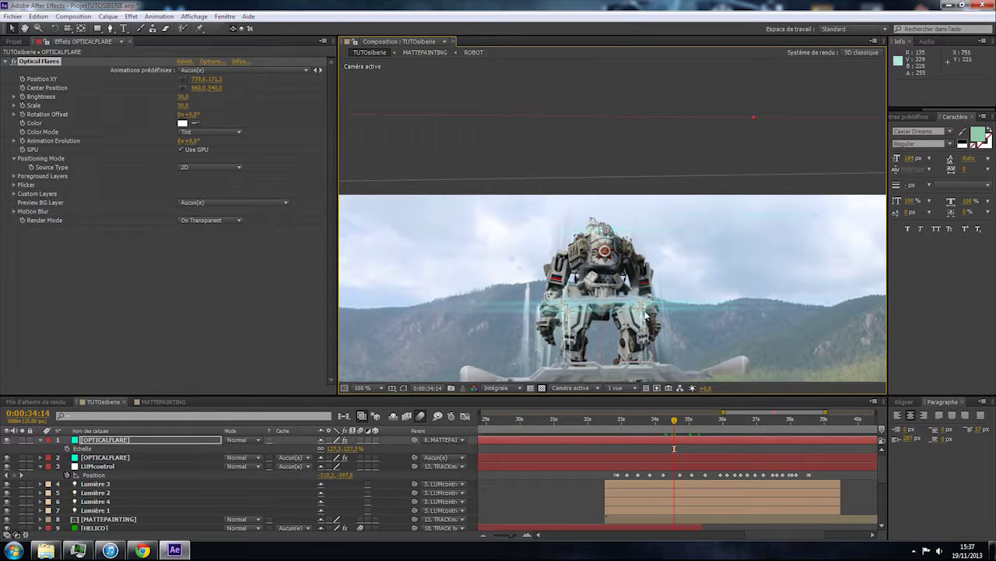
# Preview the flare's motion and reposition its Position XY to 737.4, 147.2 on the robot's head at 0:00:35:09.
pyautogui.click(628, 450)
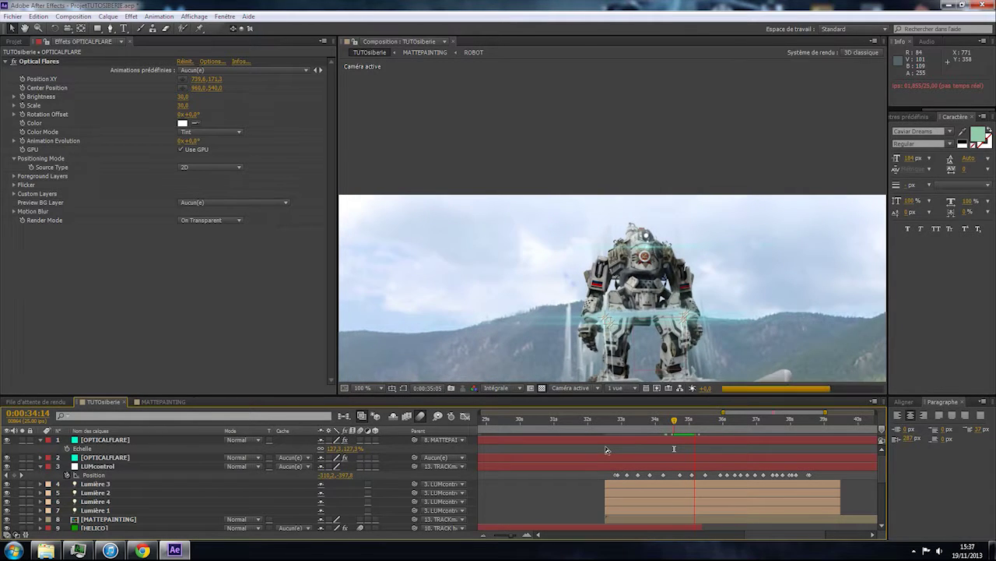
pyautogui.press('space')
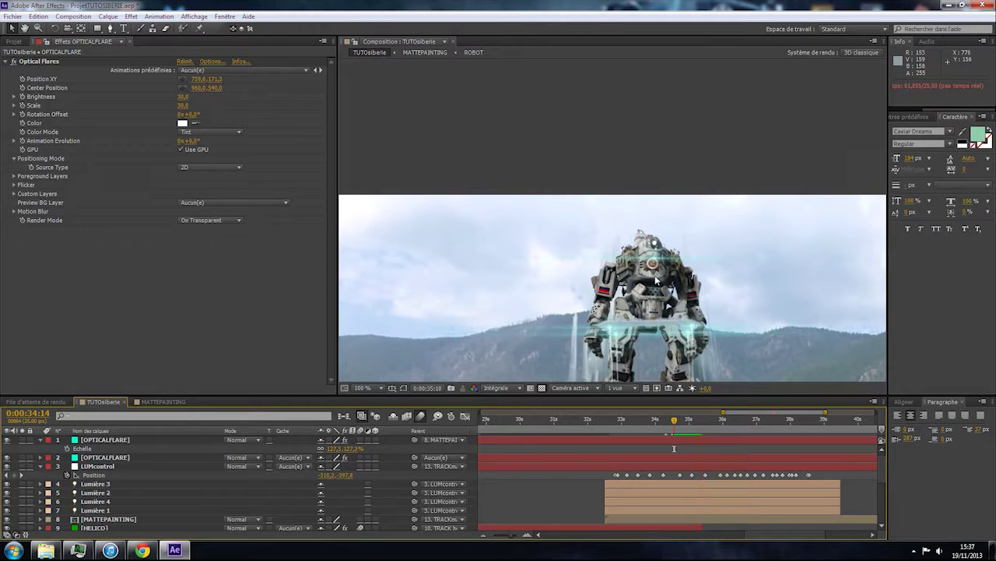
pyautogui.click(184, 79)
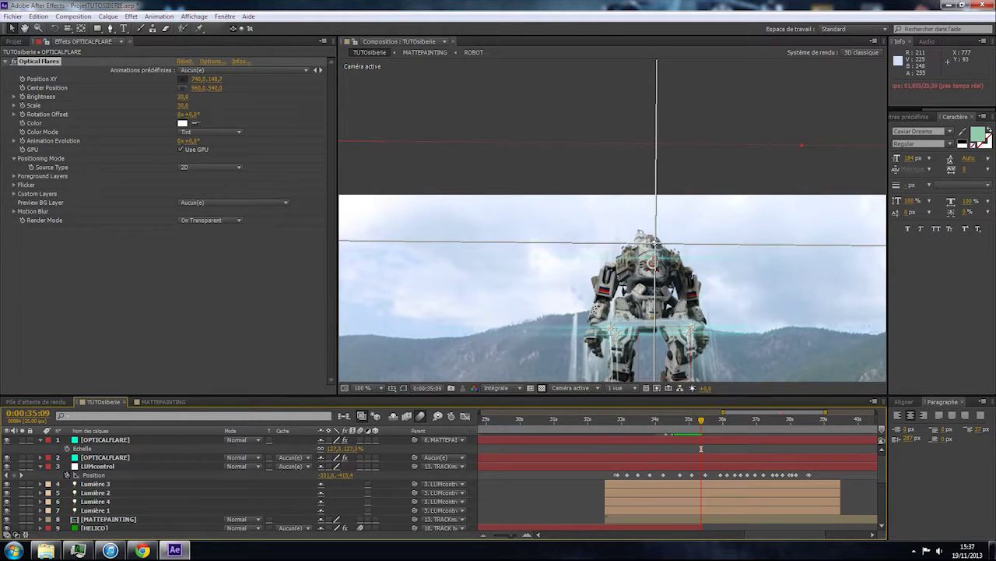
pyautogui.click(654, 242)
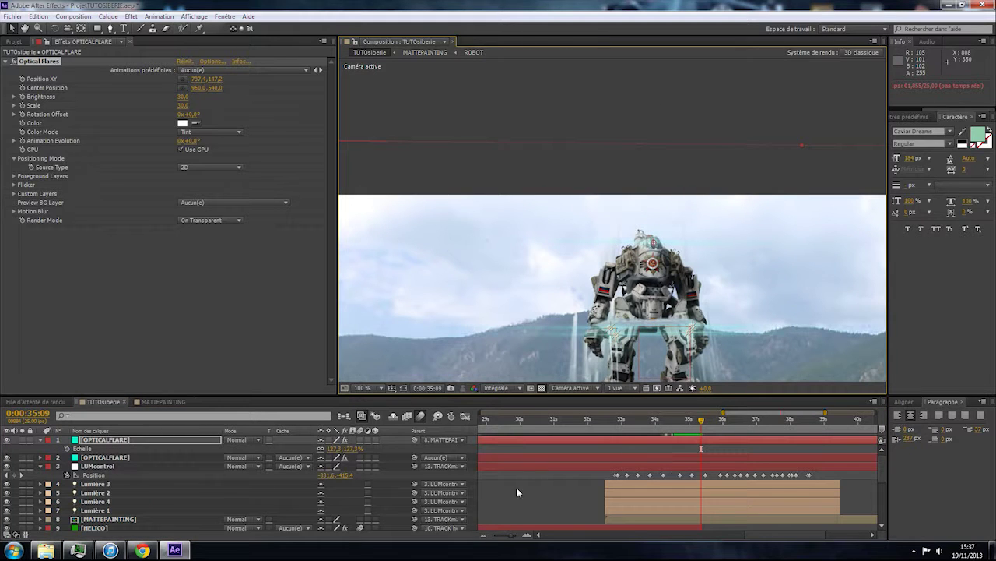
# Examine the ROBOT layer's Position keyframes near 0:00:02:24 in MATTEPAINTING and compare their timing with the TUTOsiberie composition.
pyautogui.doubleClick(109, 519)
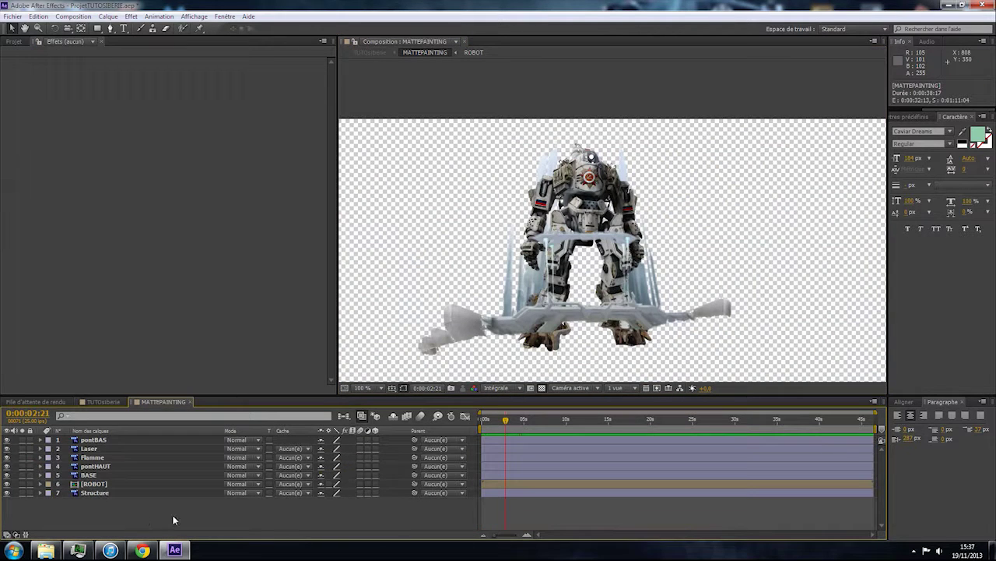
pyautogui.click(116, 485)
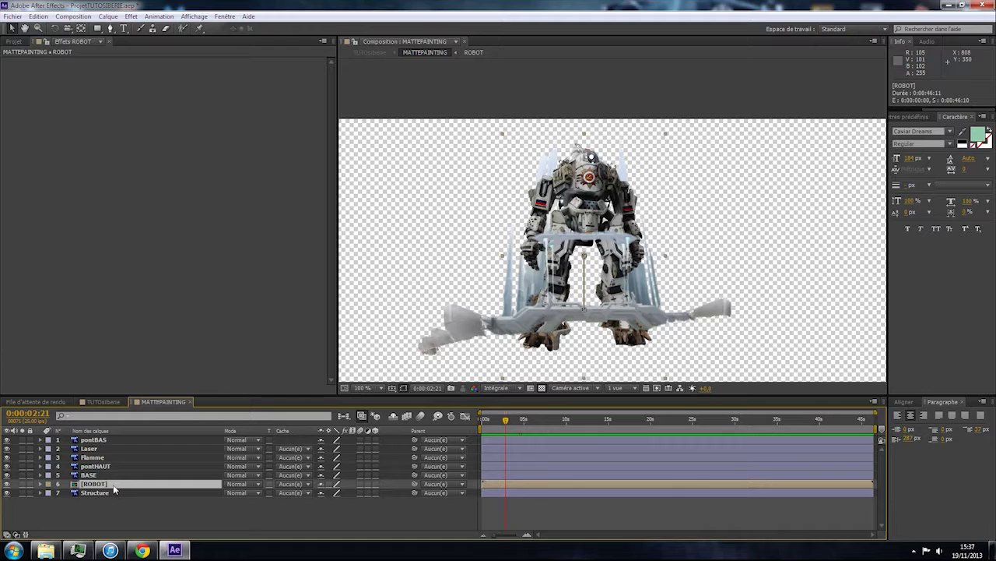
pyautogui.press('p')
pyautogui.moveTo(504, 537); pyautogui.dragTo(518, 537)
pyautogui.moveTo(681, 415); pyautogui.dragTo(690, 417)
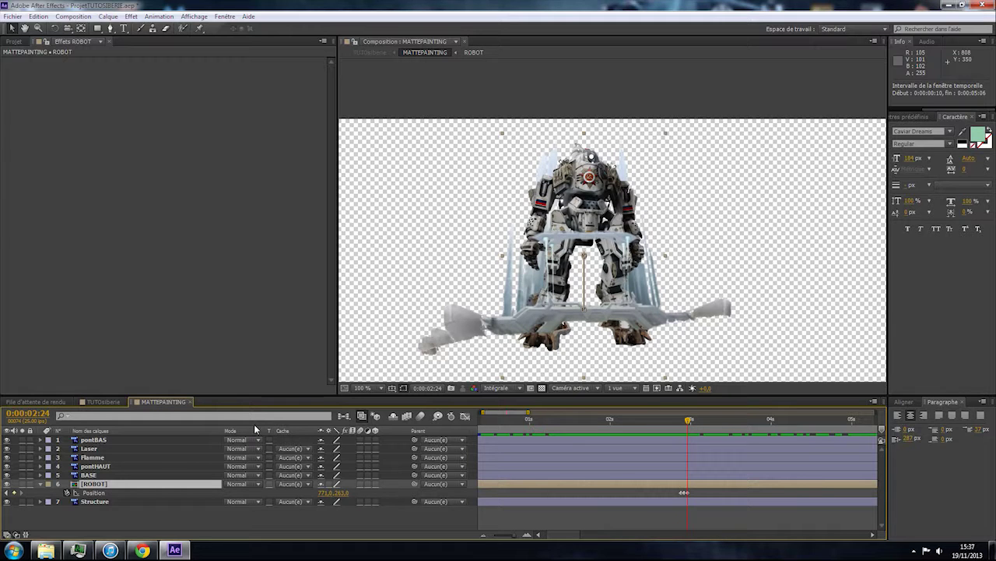
pyautogui.click(100, 402)
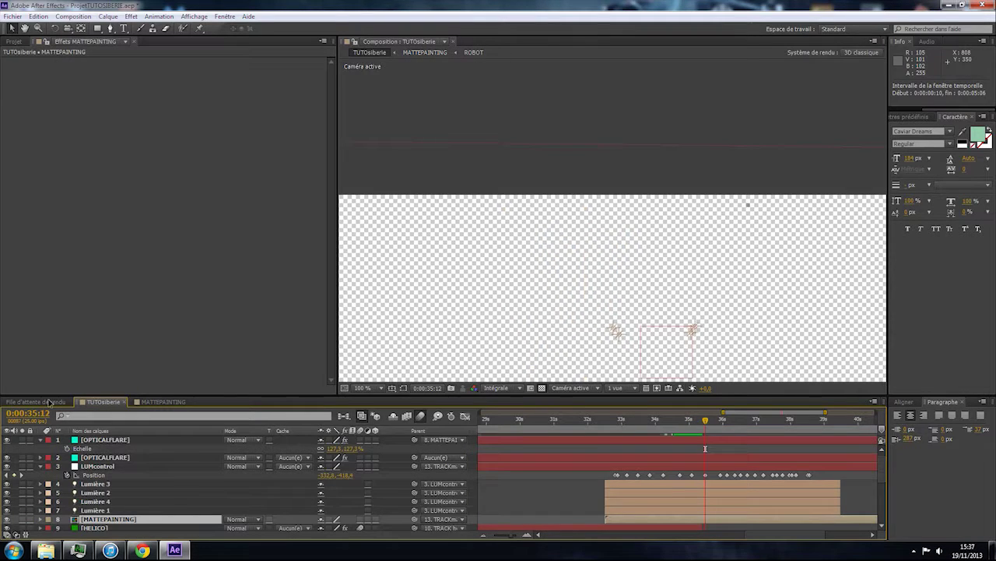
pyautogui.click(37, 412)
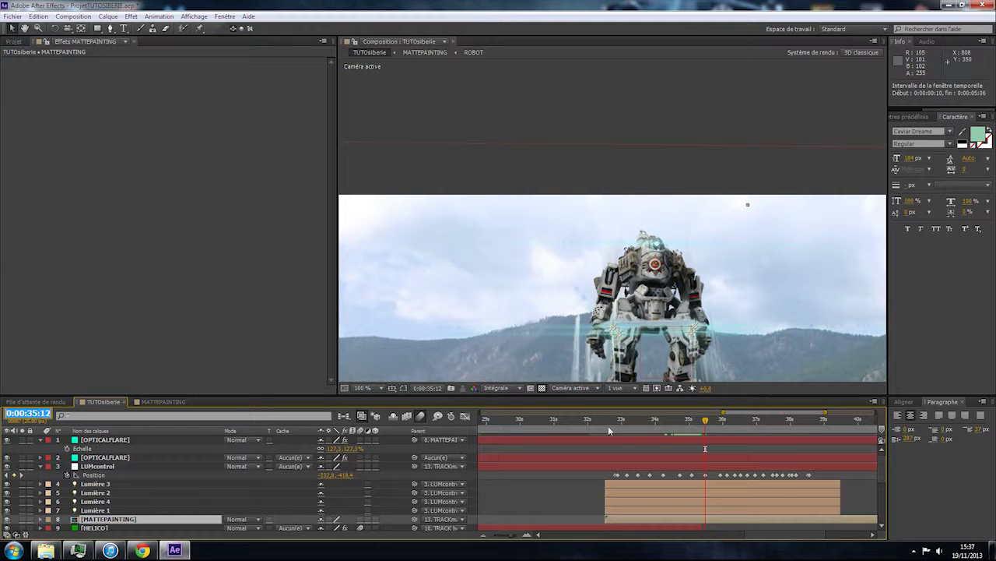
pyautogui.doubleClick(693, 519)
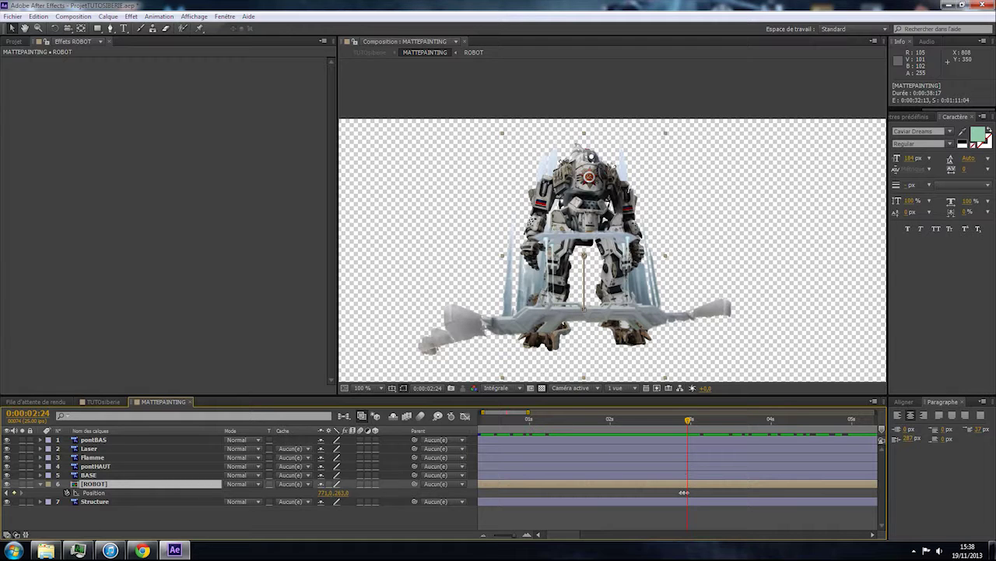
pyautogui.click(109, 401)
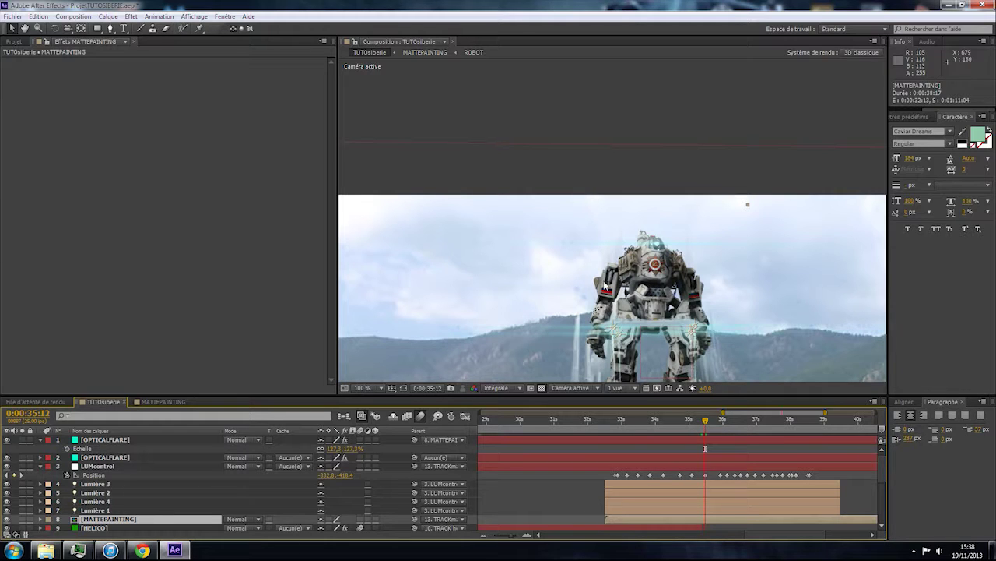
# Apply the Dirty Anamorphic preset from the Motion Graphics collection to the duplicated OPTICALFLARE layer.
pyautogui.scroll(2, 632, 237)
pyautogui.moveTo(639, 216); pyautogui.dragTo(501, 189)
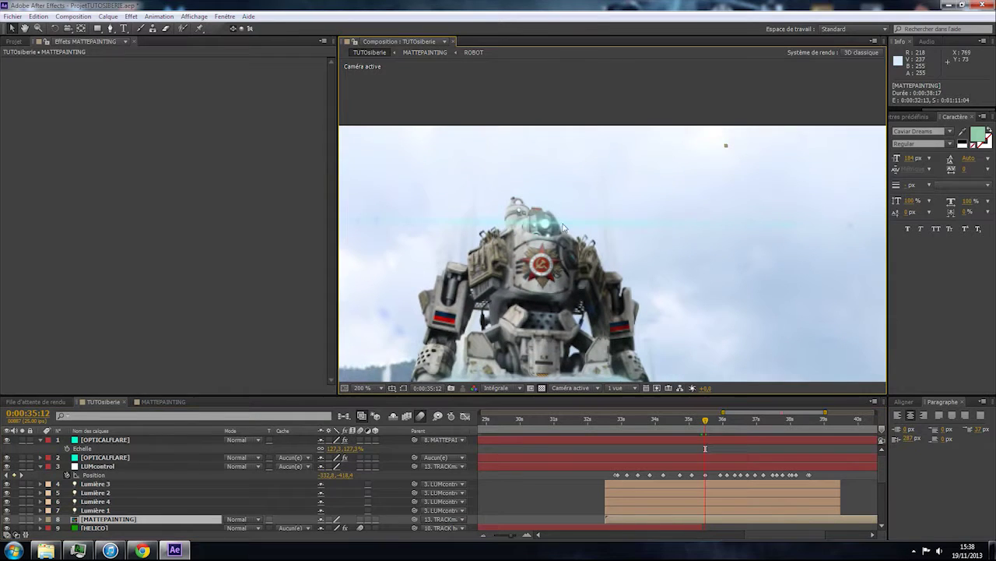
pyautogui.click(111, 440)
pyautogui.click(207, 62)
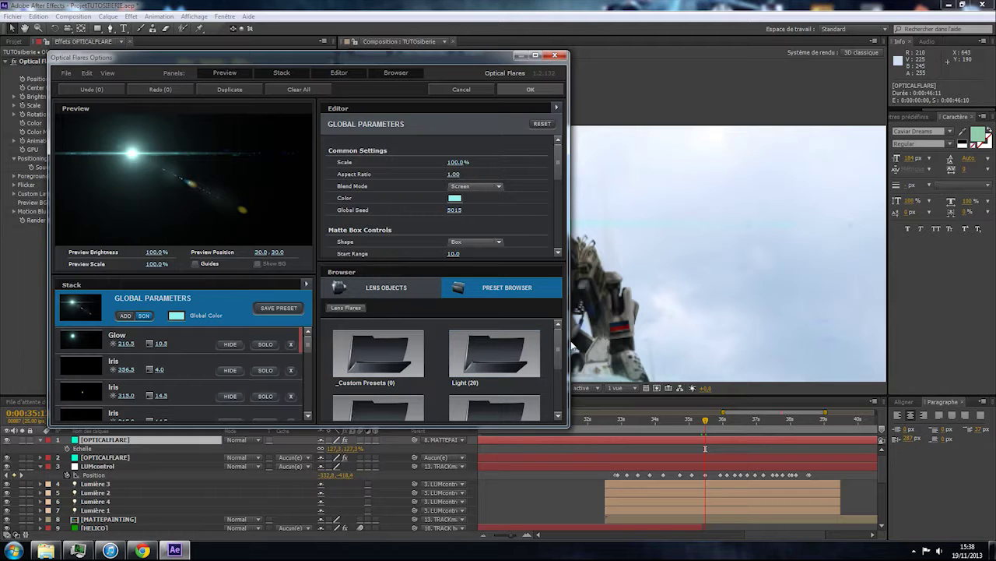
pyautogui.scroll(-2, 560, 350)
pyautogui.doubleClick(409, 375)
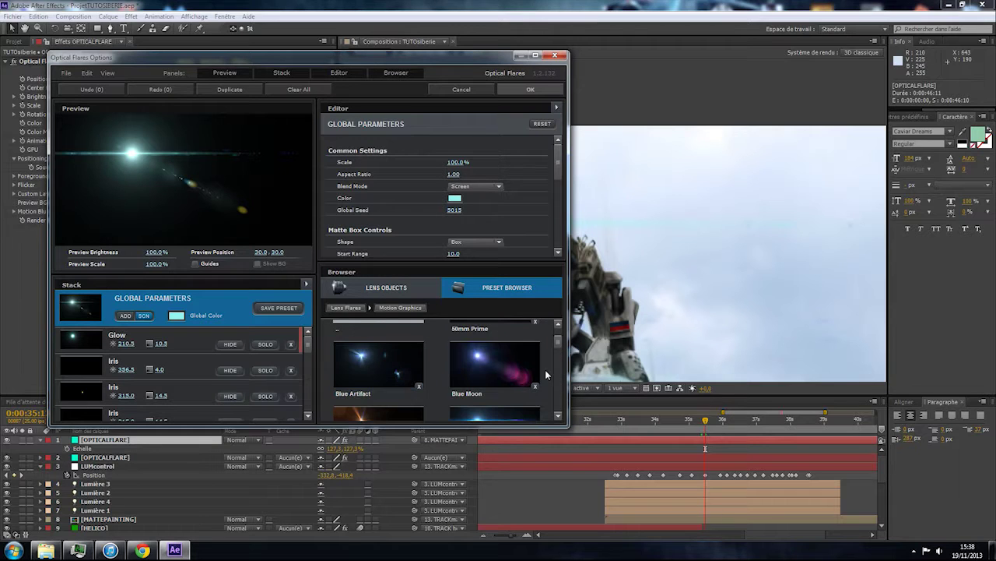
pyautogui.scroll(-3, 561, 350)
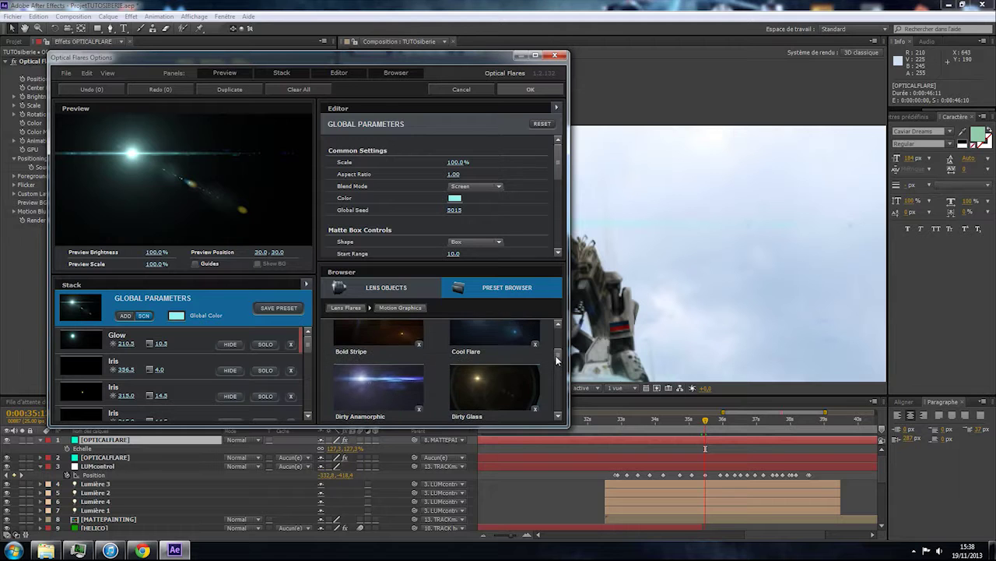
pyautogui.click(381, 403)
pyautogui.click(530, 89)
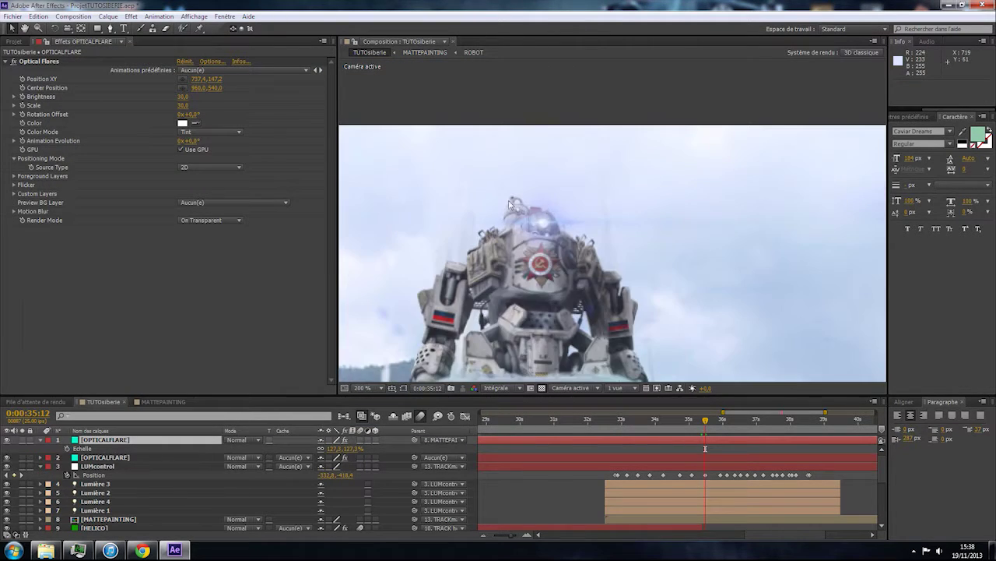
# Set both the scale and the brightness of the duplicated layer's Optical Flares effect to 50.
pyautogui.click(184, 106)
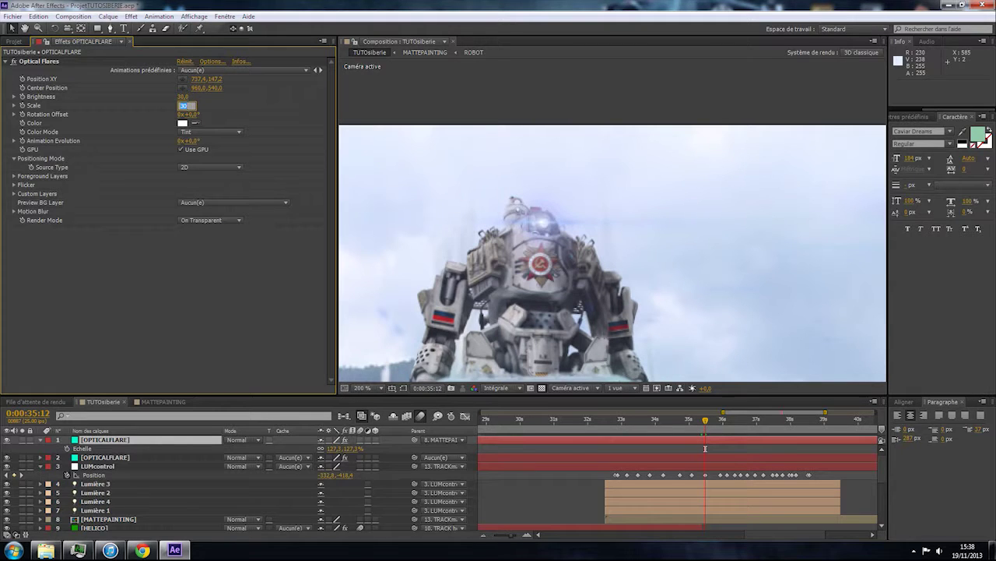
pyautogui.write('50')
pyautogui.press('Return')
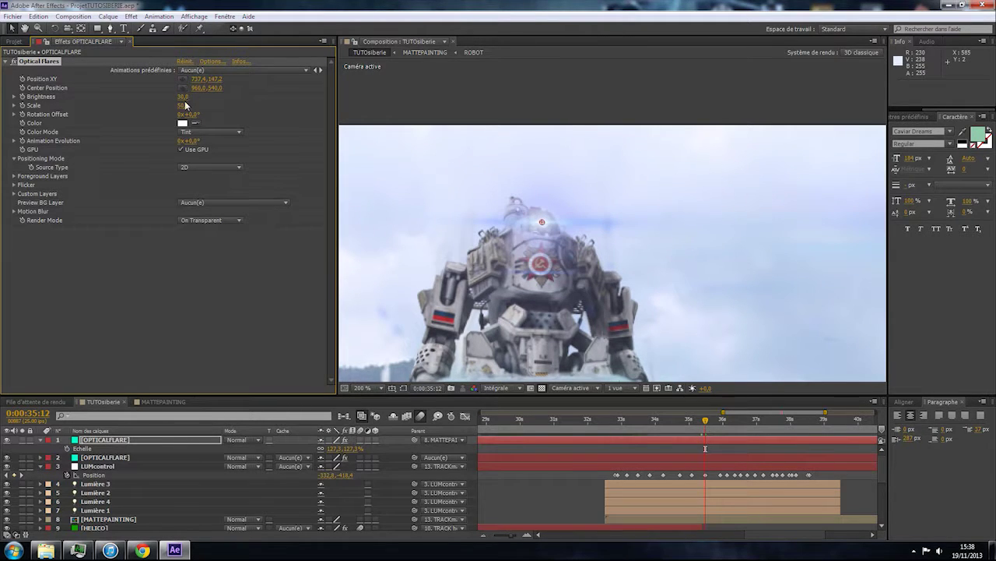
pyautogui.click(184, 97)
pyautogui.write('50')
pyautogui.press('Return')
# Try the Over Original render mode for the flare and return it to On Transparent.
pyautogui.click(205, 220)
pyautogui.click(215, 253)
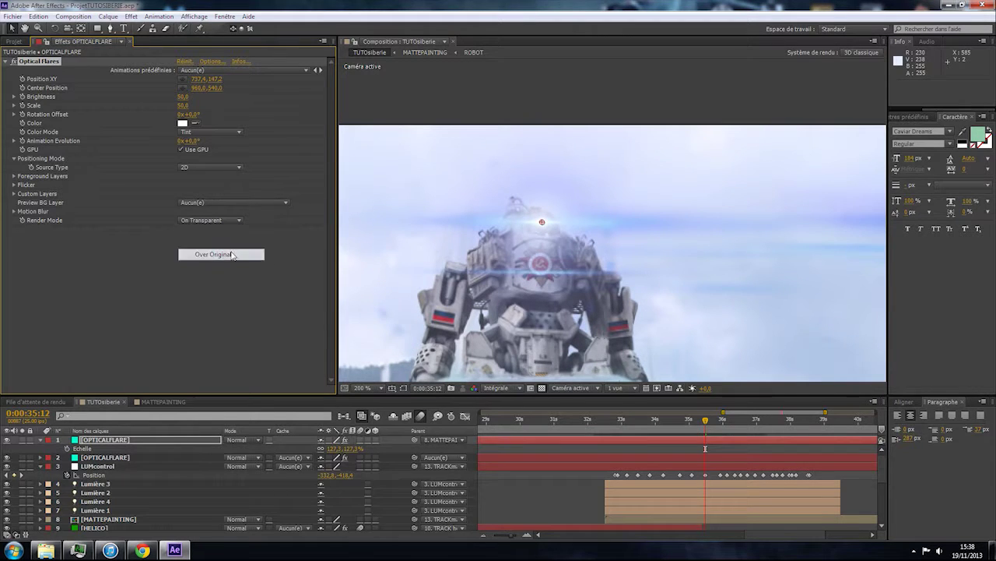
pyautogui.click(226, 222)
pyautogui.click(216, 242)
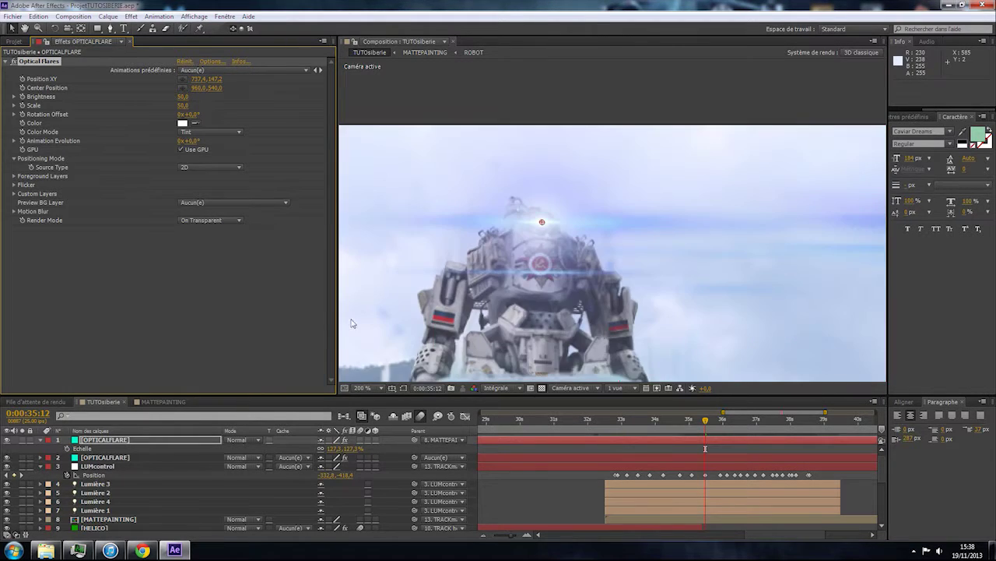
# Try the Addition blending mode on the duplicated OPTICALFLARE layer, undo it, and check the flare around the robot.
pyautogui.click(246, 439)
pyautogui.click(277, 192)
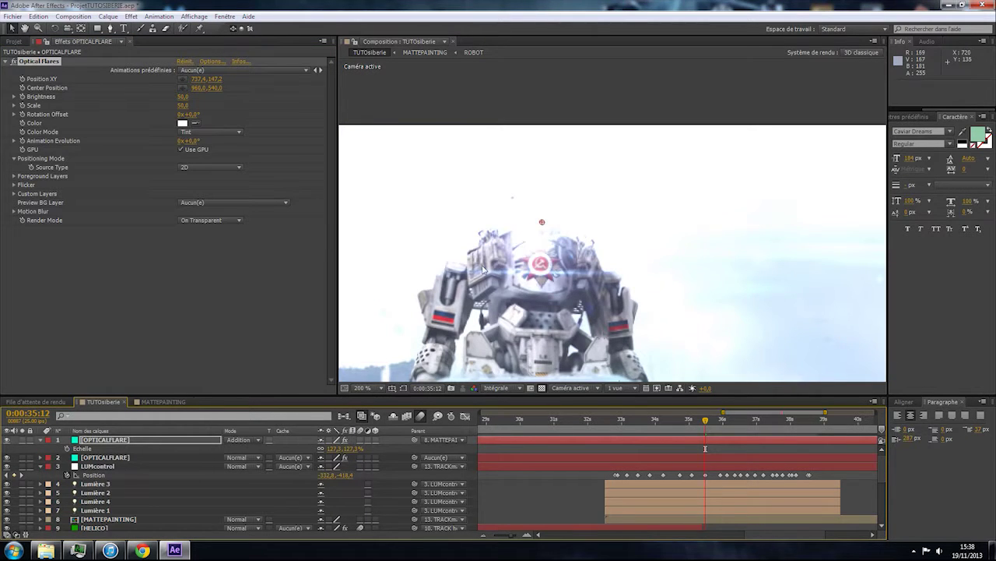
pyautogui.hotkey('ctrl', 'z')
pyautogui.scroll(-3, 596, 311)
pyautogui.scroll(2, 575, 304)
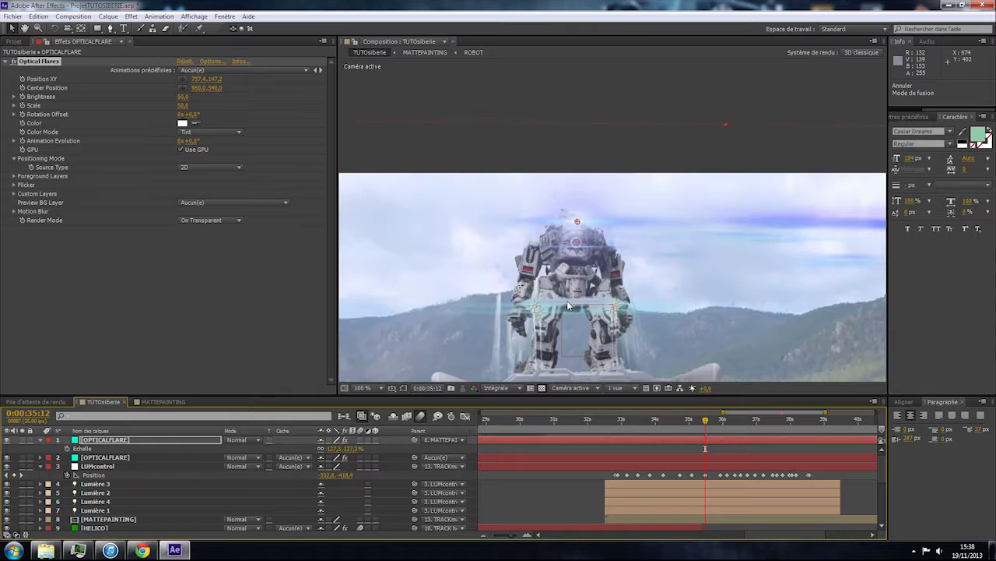
pyautogui.scroll(1, 570, 250)
pyautogui.scroll(-2, 566, 249)
pyautogui.scroll(1, 619, 203)
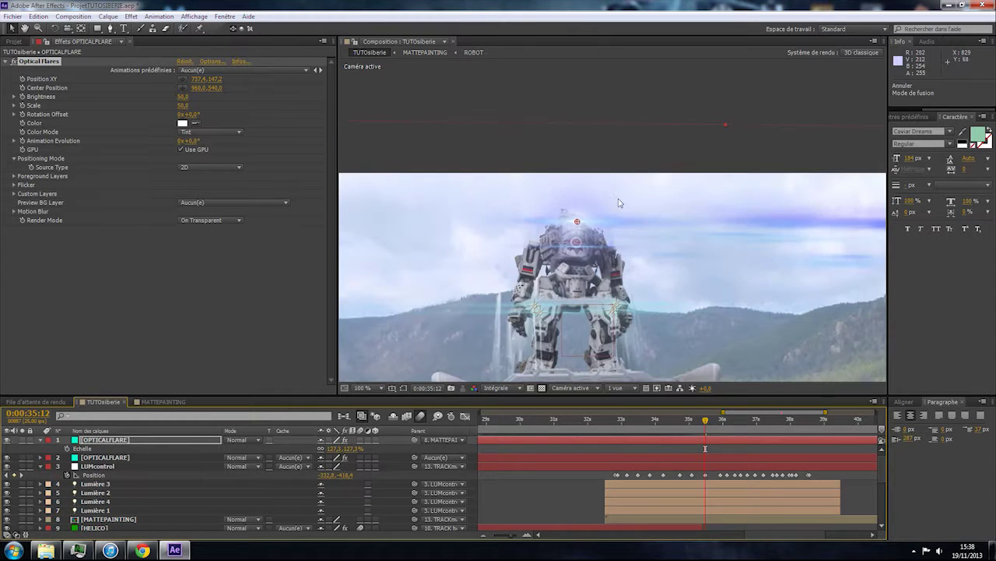
# Apply the Crystal Web preset from the Pro Presets collection to the duplicated OPTICALFLARE layer.
pyautogui.click(213, 62)
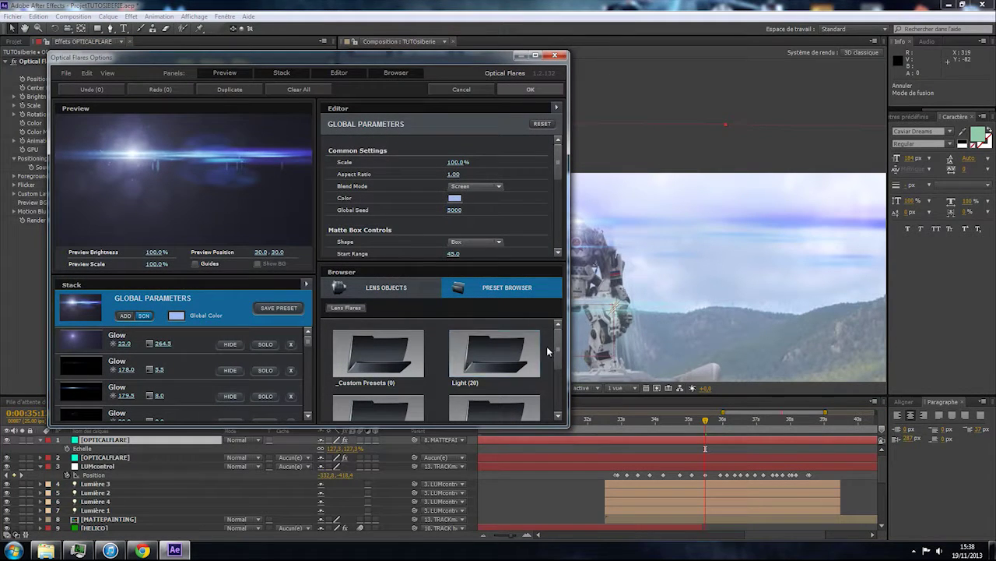
pyautogui.moveTo(557, 350); pyautogui.dragTo(557, 399)
pyautogui.doubleClick(418, 381)
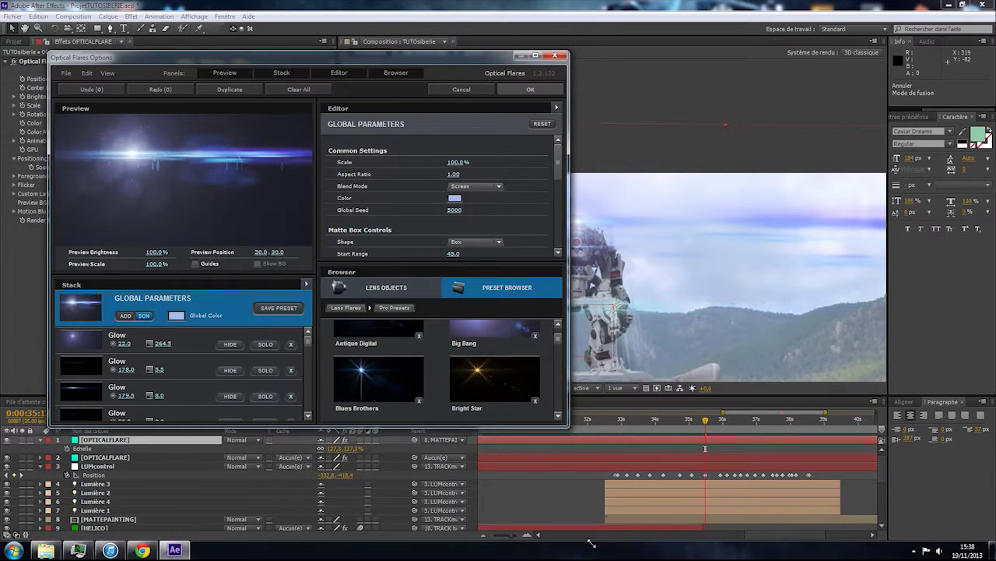
pyautogui.moveTo(591, 543); pyautogui.dragTo(592, 542)
pyautogui.scroll(-2, 565, 436)
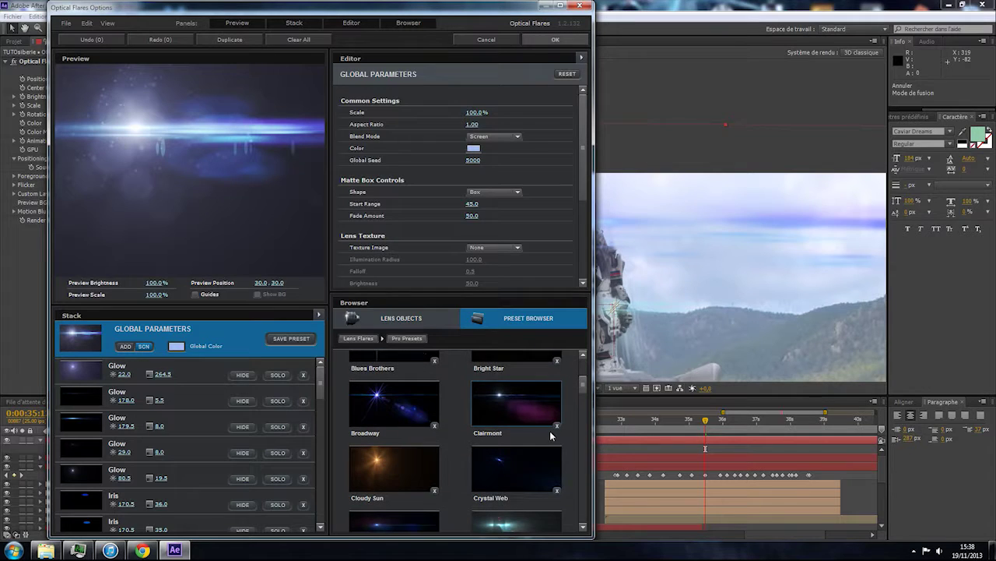
pyautogui.scroll(-1, 551, 436)
pyautogui.click(524, 415)
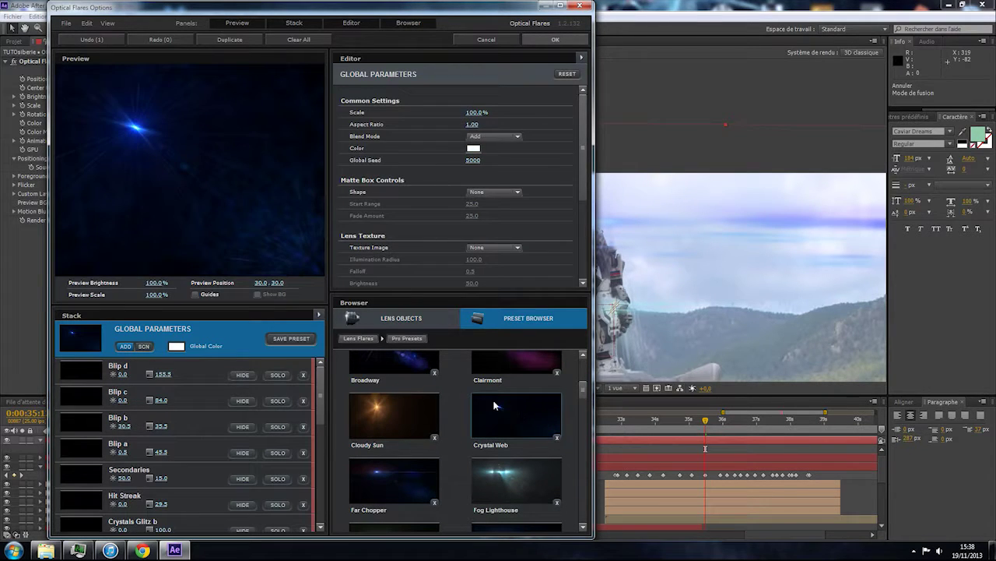
pyautogui.click(555, 39)
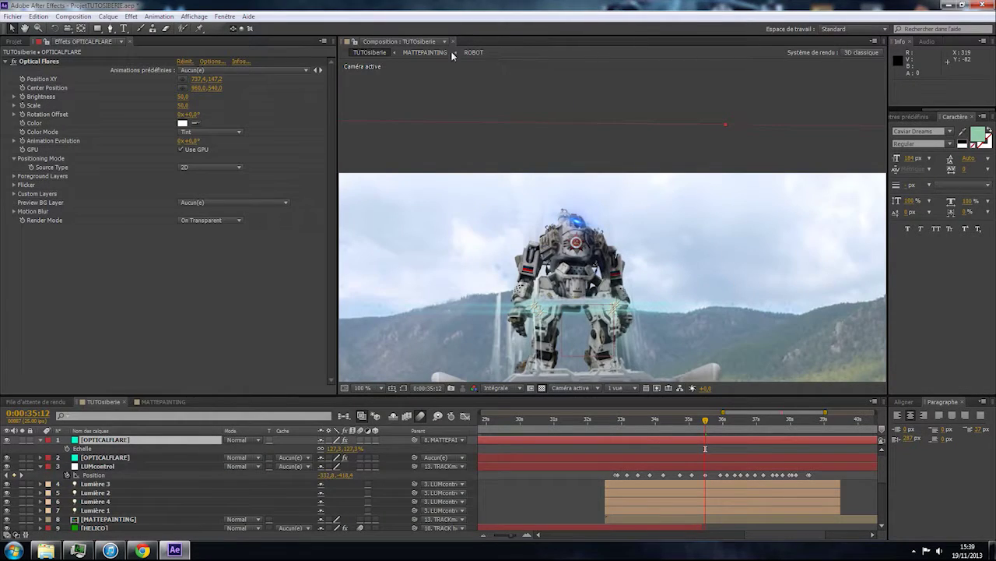
# Apply the Fog Lighthouse preset from the Pro Presets collection to the duplicated OPTICALFLARE layer.
pyautogui.click(209, 62)
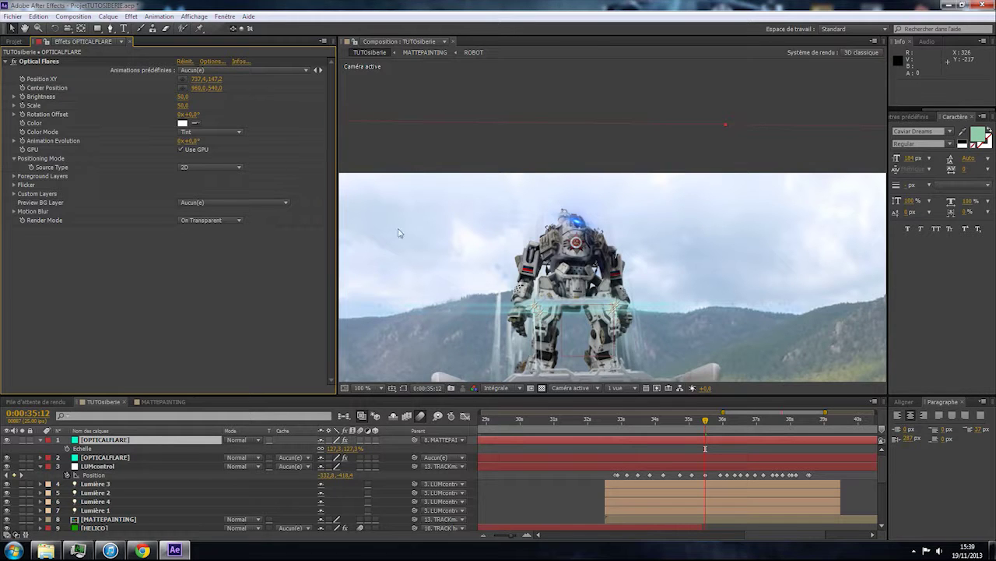
pyautogui.click(211, 62)
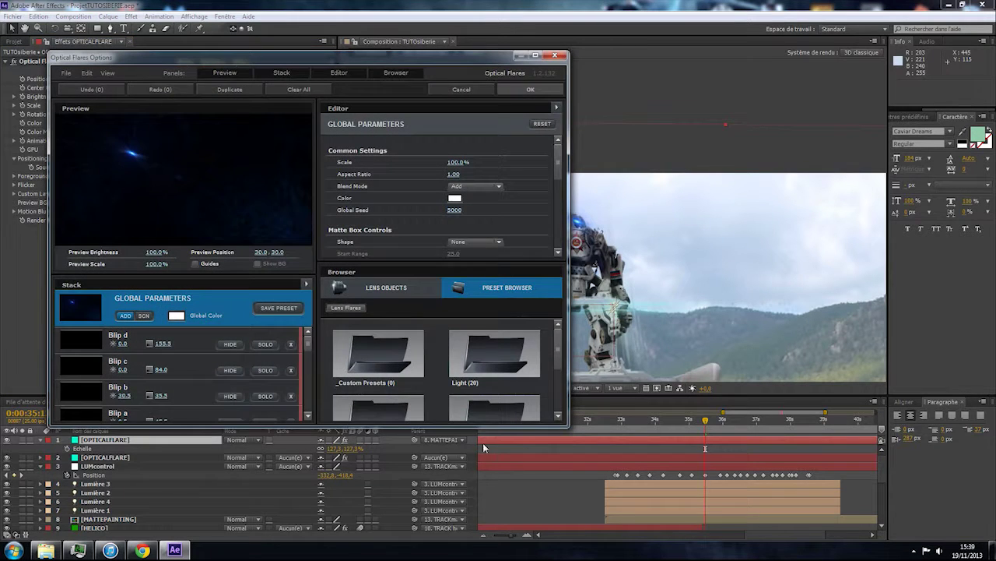
pyautogui.doubleClick(490, 427)
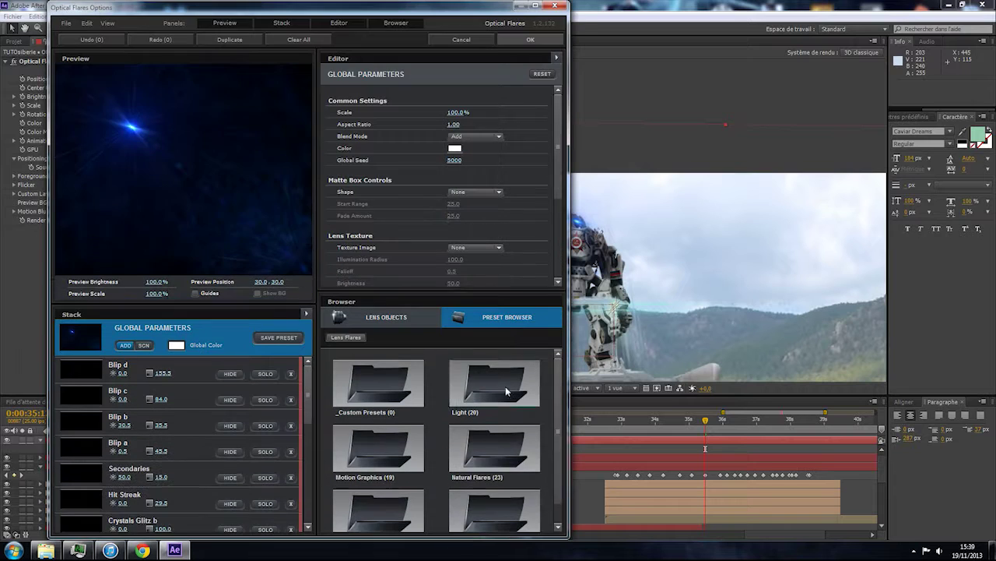
pyautogui.click(406, 520)
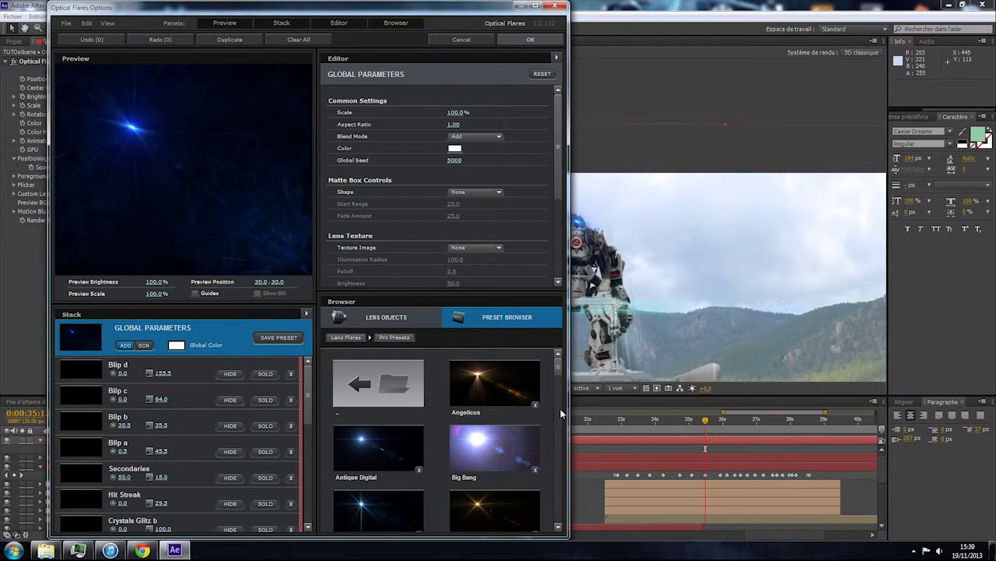
pyautogui.moveTo(556, 369); pyautogui.dragTo(561, 395)
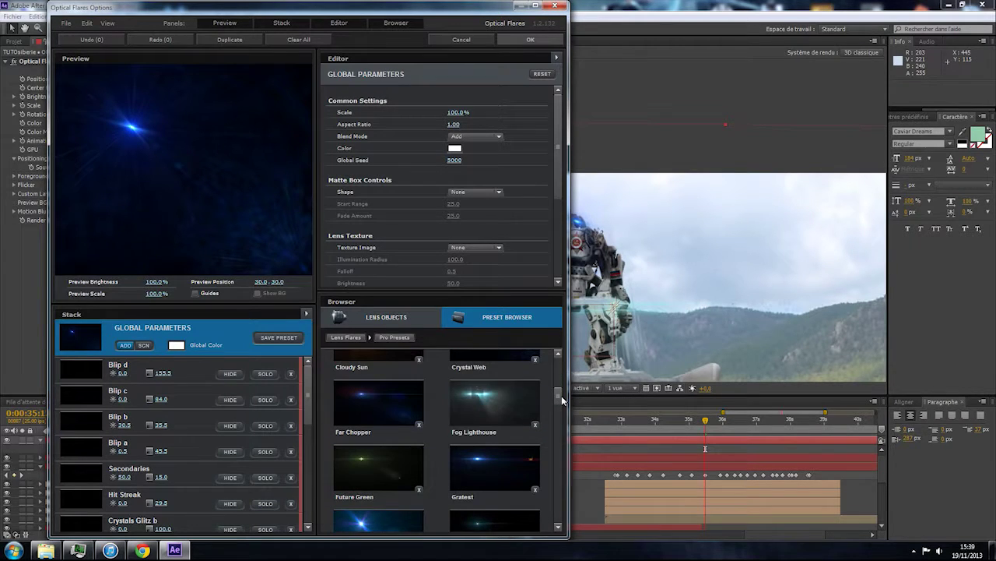
pyautogui.click(514, 380)
pyautogui.click(531, 41)
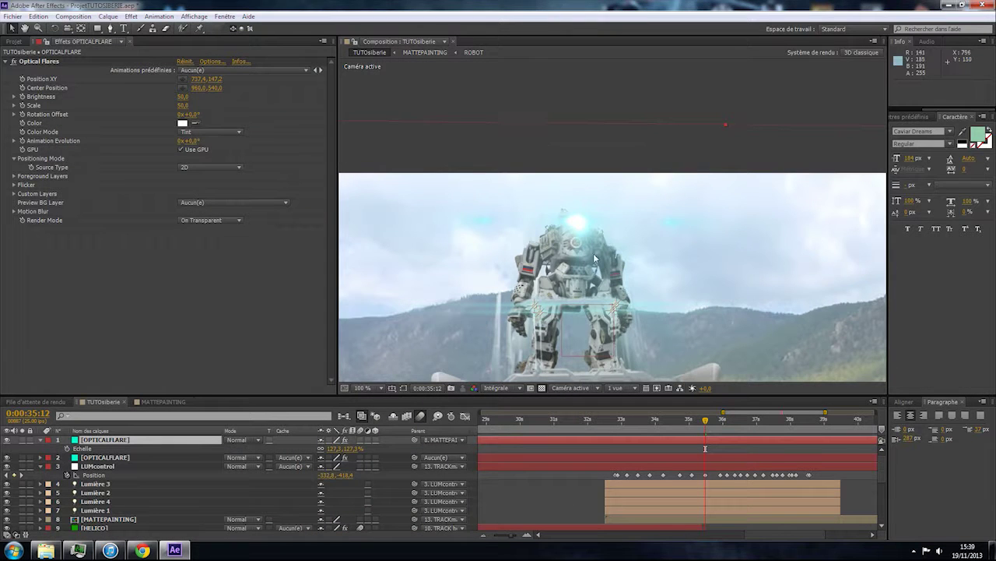
# Set both the brightness and the scale of the Optical Flares effect to 30 and check the flare on the robot's head.
pyautogui.press('.')
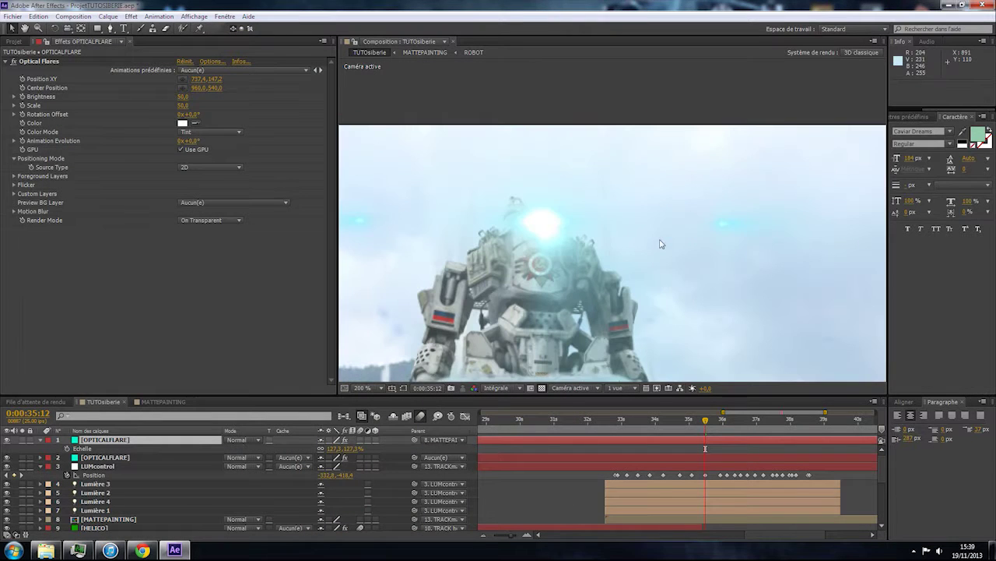
pyautogui.click(183, 96)
pyautogui.write('30')
pyautogui.press('Return')
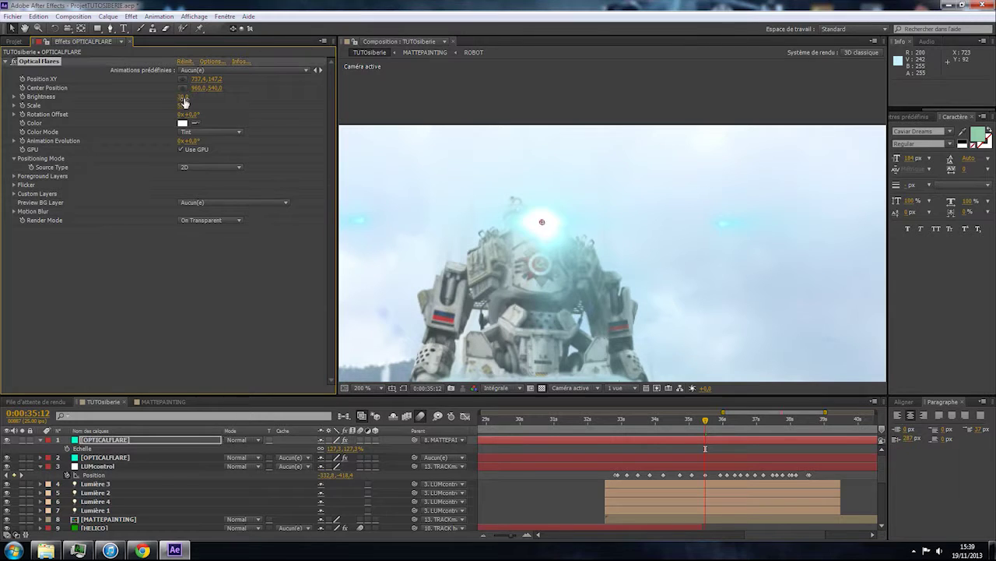
pyautogui.click(184, 105)
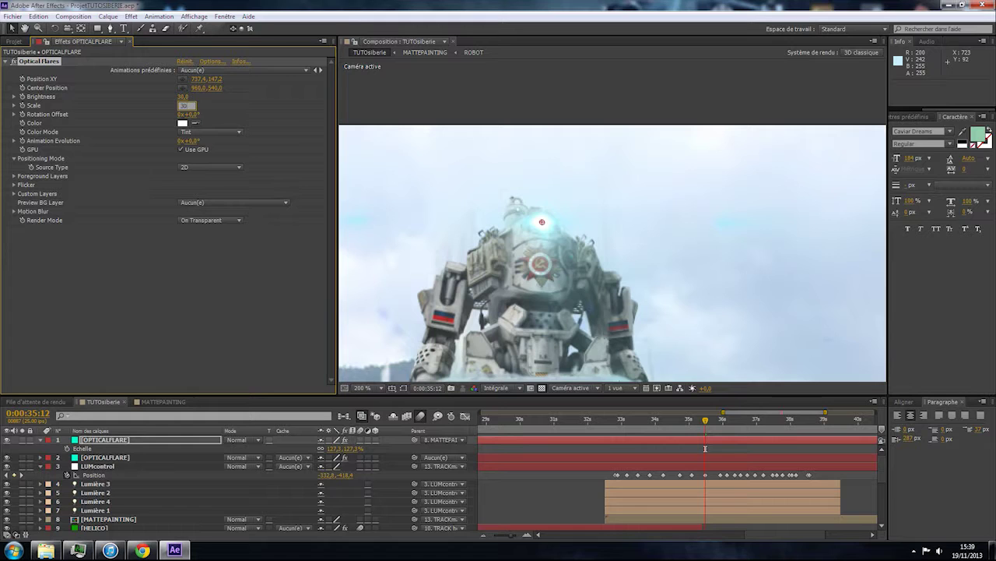
pyautogui.press('Return')
pyautogui.scroll(3, 528, 272)
pyautogui.scroll(-10, 528, 272)
pyautogui.scroll(6, 528, 272)
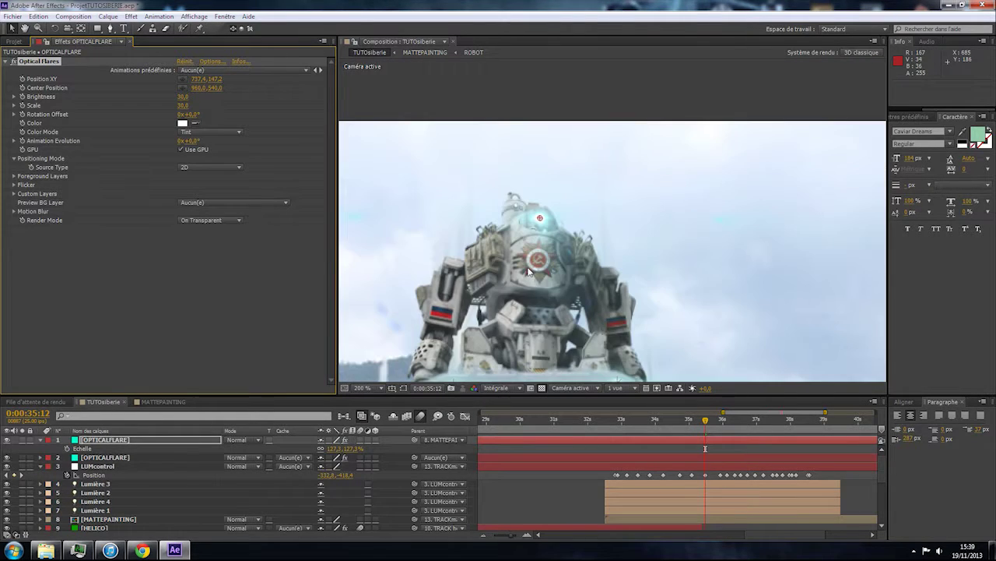
# Change Color 1 of the flare's Search Cone object to a desaturated pale blue, about 91C0C9, and apply the flare options.
pyautogui.click(217, 61)
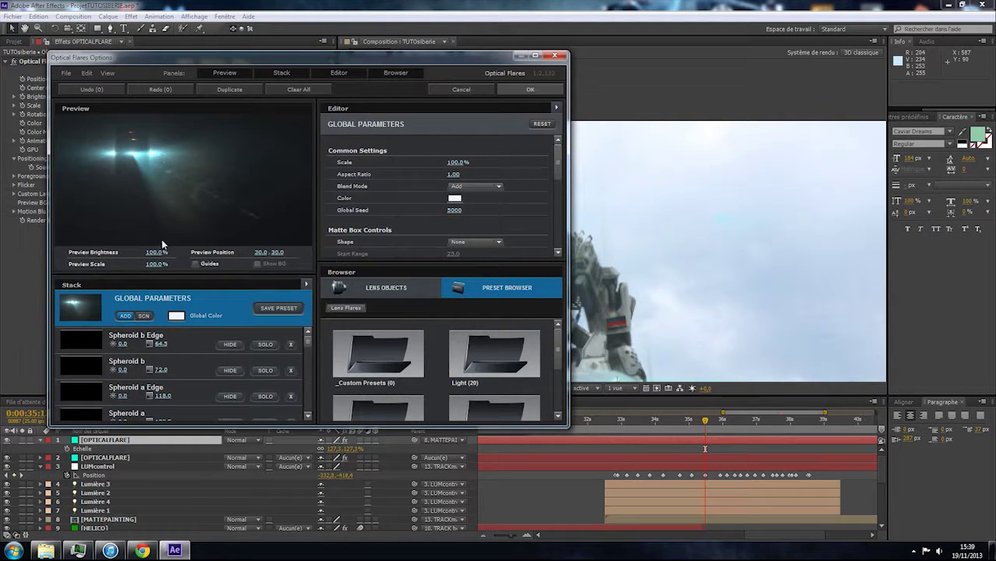
pyautogui.click(178, 318)
pyautogui.click(250, 377)
pyautogui.moveTo(308, 347); pyautogui.dragTo(309, 370)
pyautogui.click(181, 363)
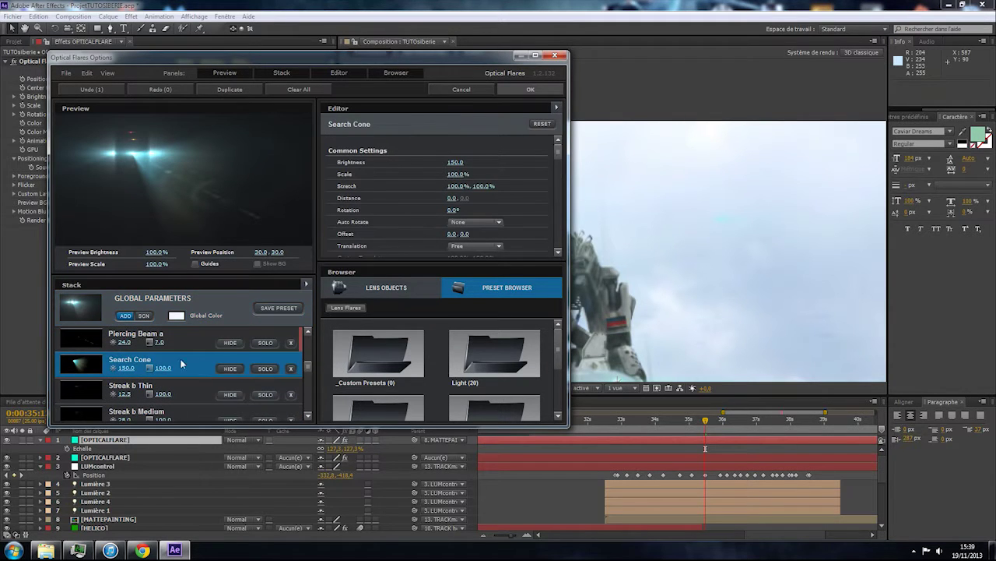
pyautogui.moveTo(557, 153); pyautogui.dragTo(559, 176)
pyautogui.moveTo(455, 60); pyautogui.dragTo(324, 80)
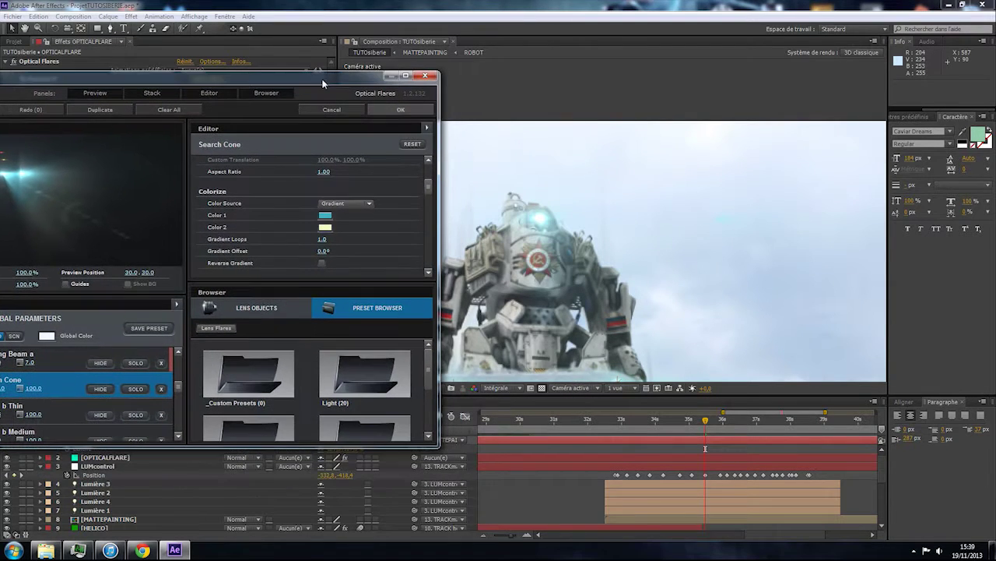
pyautogui.click(326, 216)
pyautogui.click(265, 183)
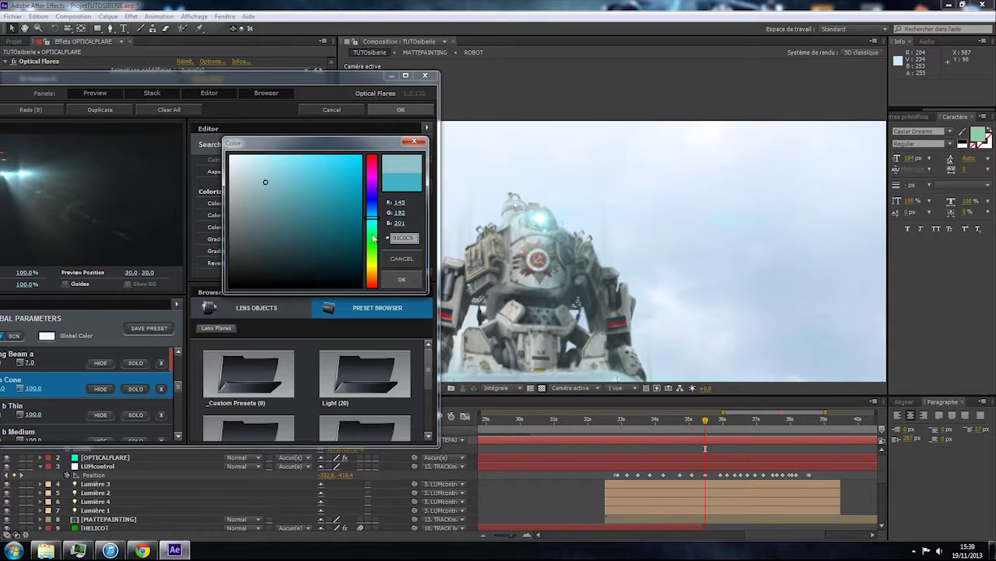
pyautogui.click(402, 278)
pyautogui.click(375, 108)
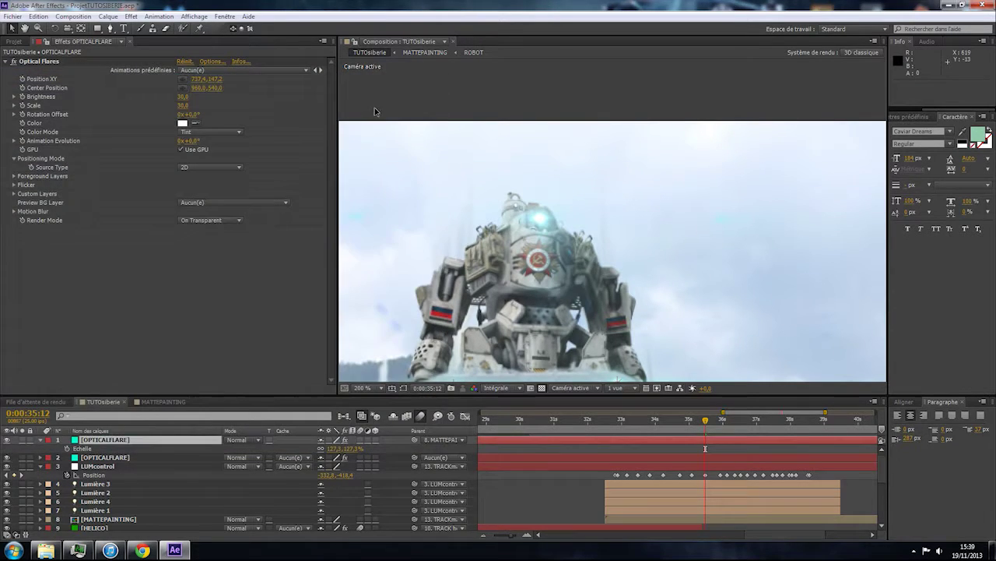
# Change Color 1 of the flare's Center Glow object to a very light blue and apply the flare options.
pyautogui.click(208, 63)
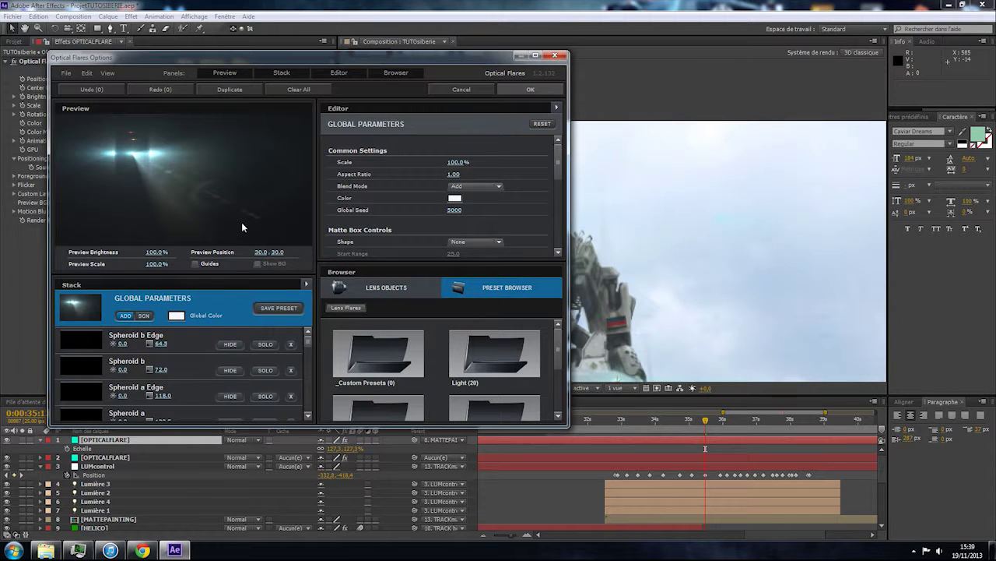
pyautogui.scroll(-3, 310, 349)
pyautogui.moveTo(311, 350); pyautogui.dragTo(314, 389)
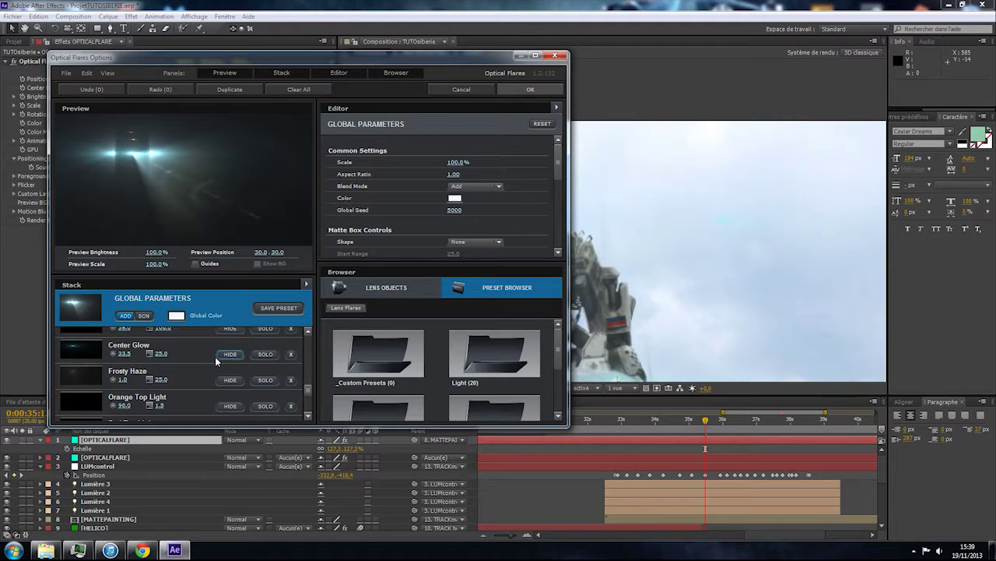
pyautogui.click(198, 356)
pyautogui.moveTo(558, 158); pyautogui.dragTo(556, 178)
pyautogui.click(455, 167)
pyautogui.click(392, 113)
pyautogui.click(532, 232)
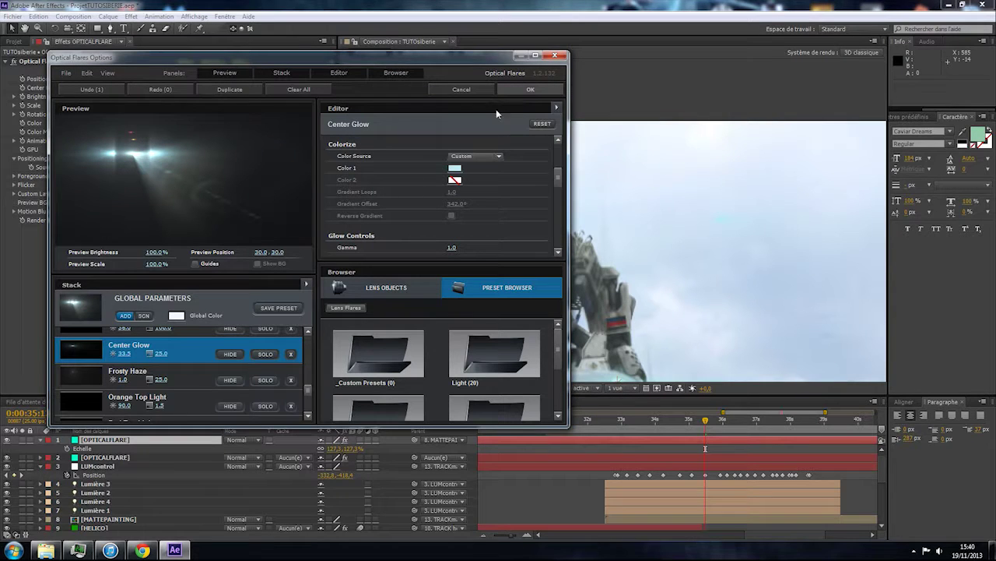
pyautogui.moveTo(310, 395); pyautogui.dragTo(306, 414)
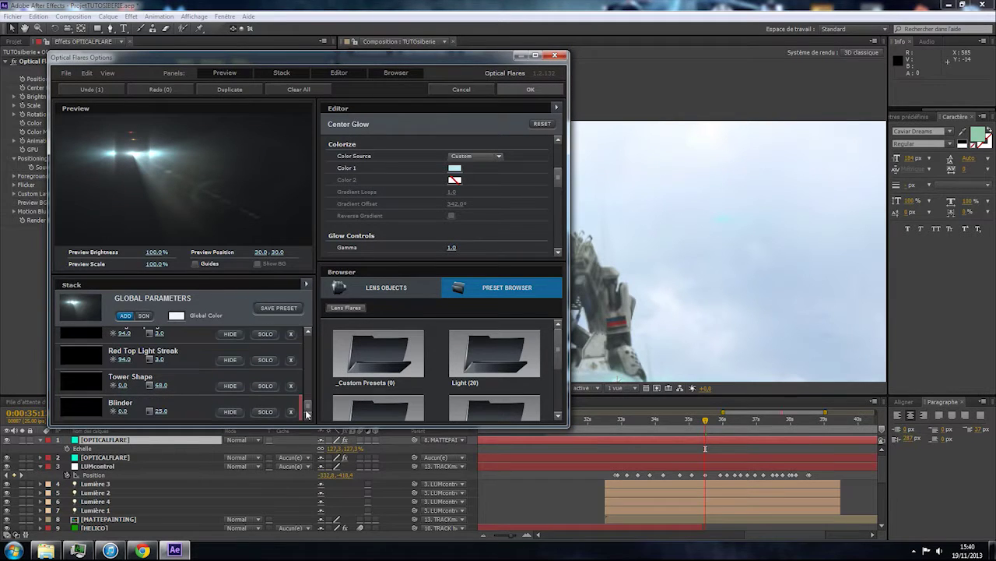
pyautogui.click(521, 92)
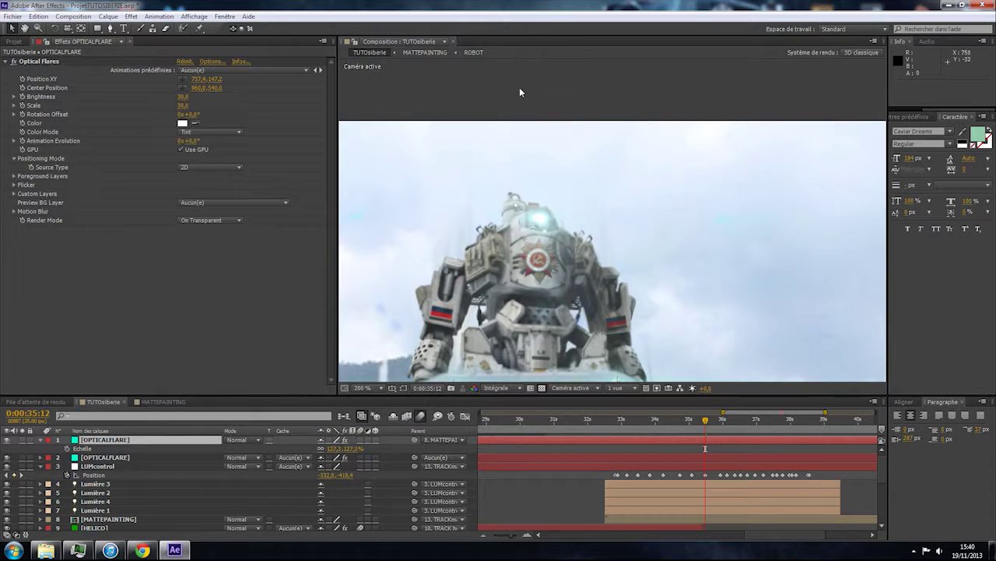
# Set the scale of the duplicated layer's Optical Flares effect to 50.
pyautogui.scroll(2, 626, 237)
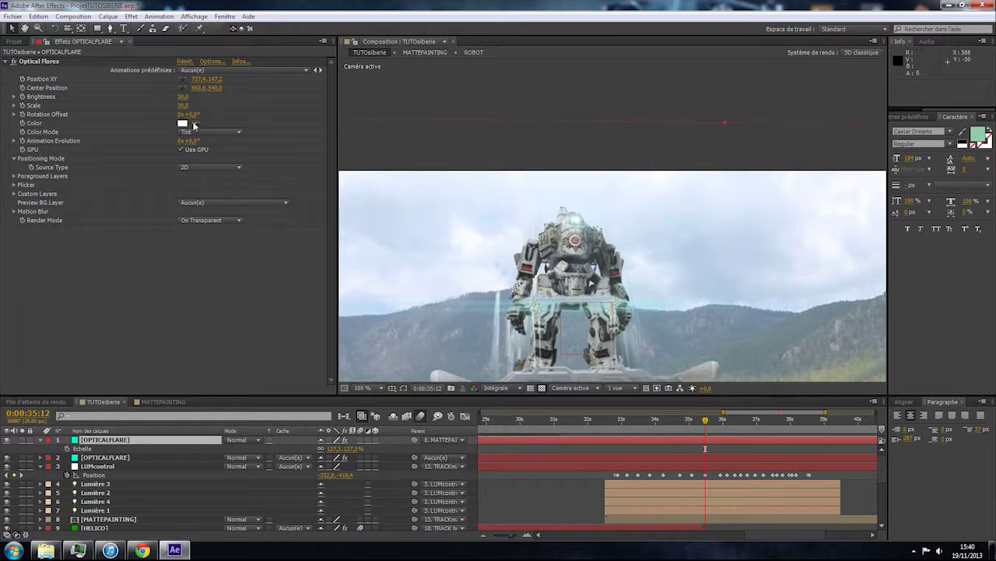
pyautogui.click(185, 105)
pyautogui.write('50')
pyautogui.press('Return')
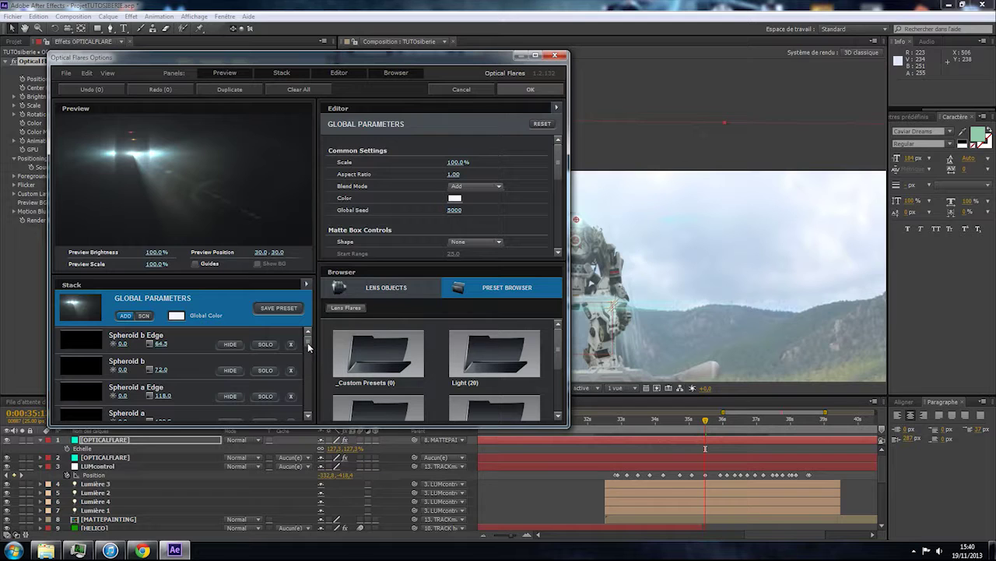
# Add a basic Streak lens object to the flare with brightness 40.5 and vertical stretch 15%, and apply it.
pyautogui.click(403, 290)
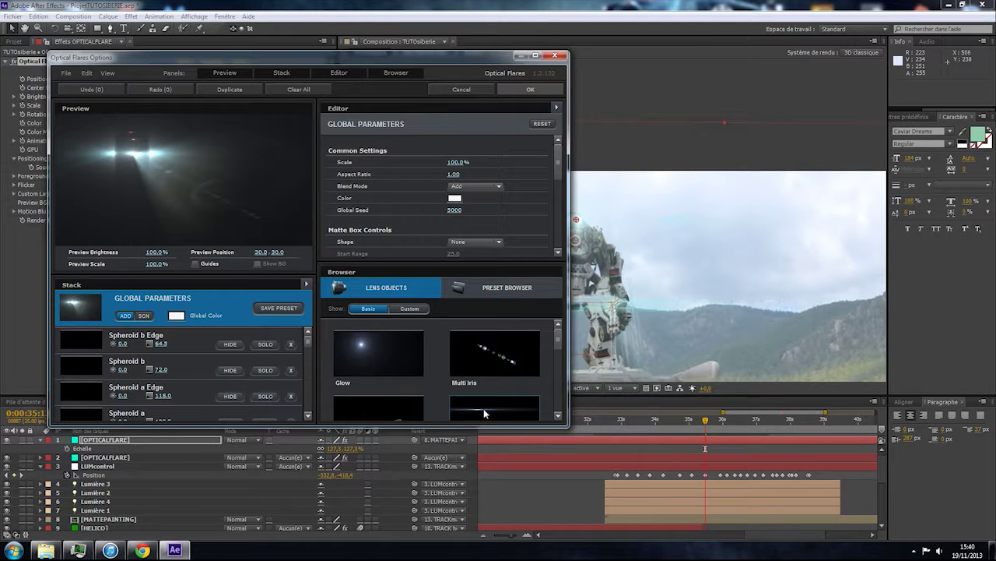
pyautogui.scroll(-2, 557, 354)
pyautogui.click(496, 369)
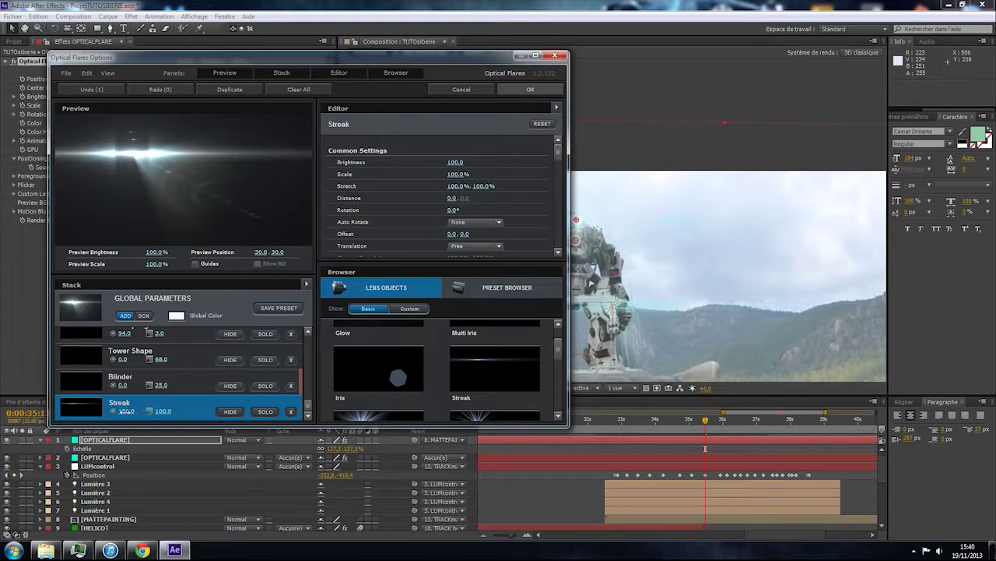
pyautogui.moveTo(125, 410); pyautogui.dragTo(75, 429)
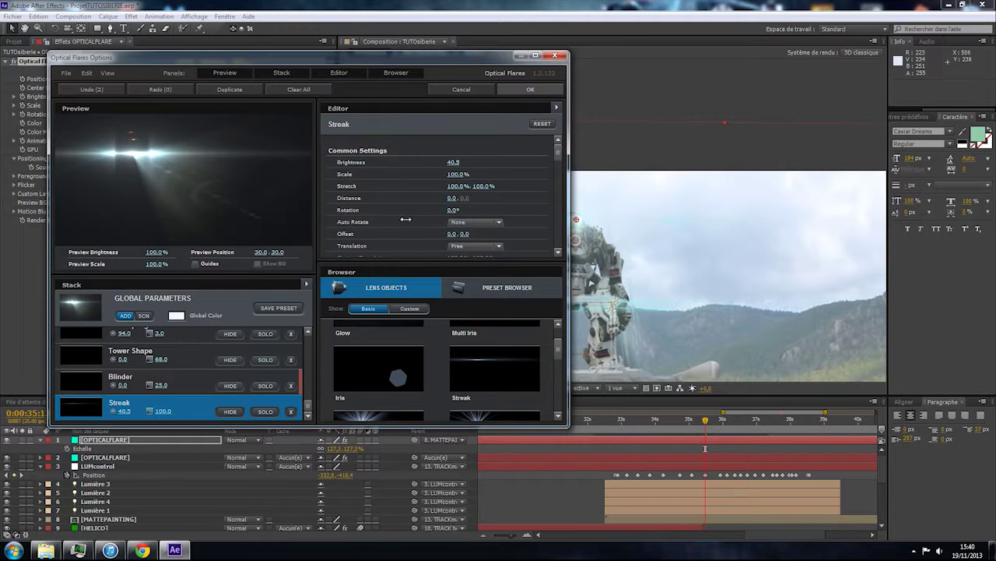
pyautogui.moveTo(485, 189); pyautogui.dragTo(412, 212)
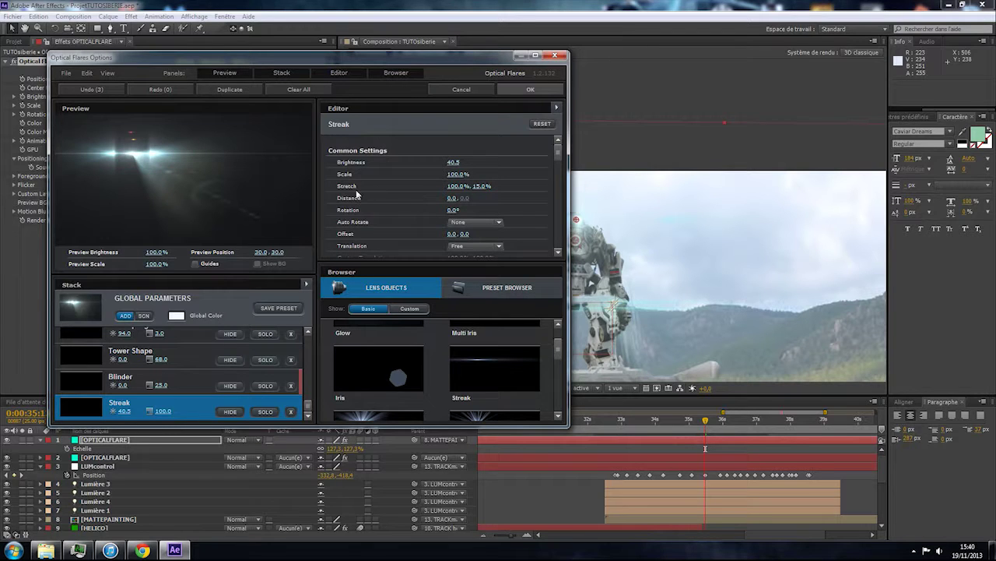
pyautogui.click(530, 88)
pyautogui.scroll(3, 571, 232)
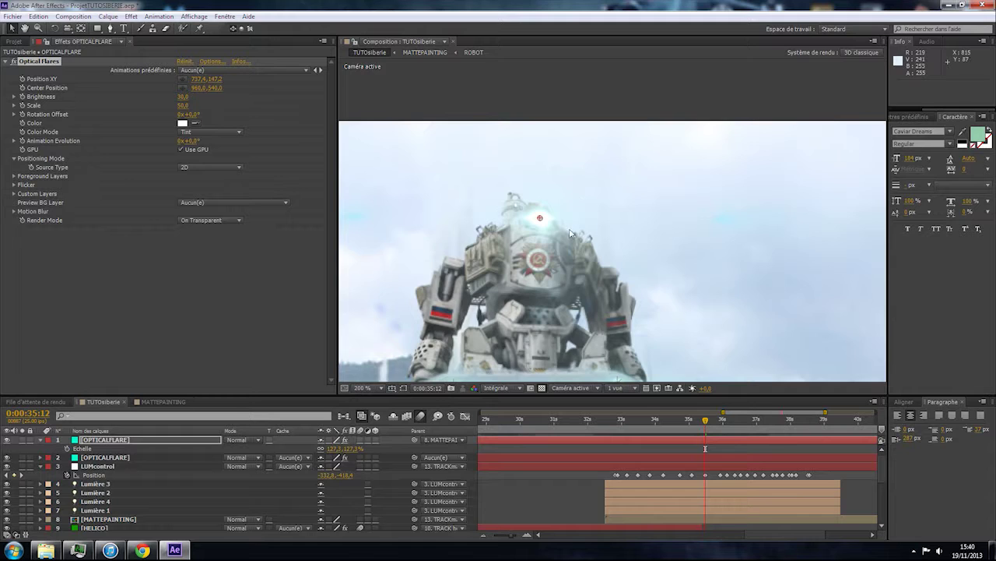
pyautogui.scroll(2, 571, 232)
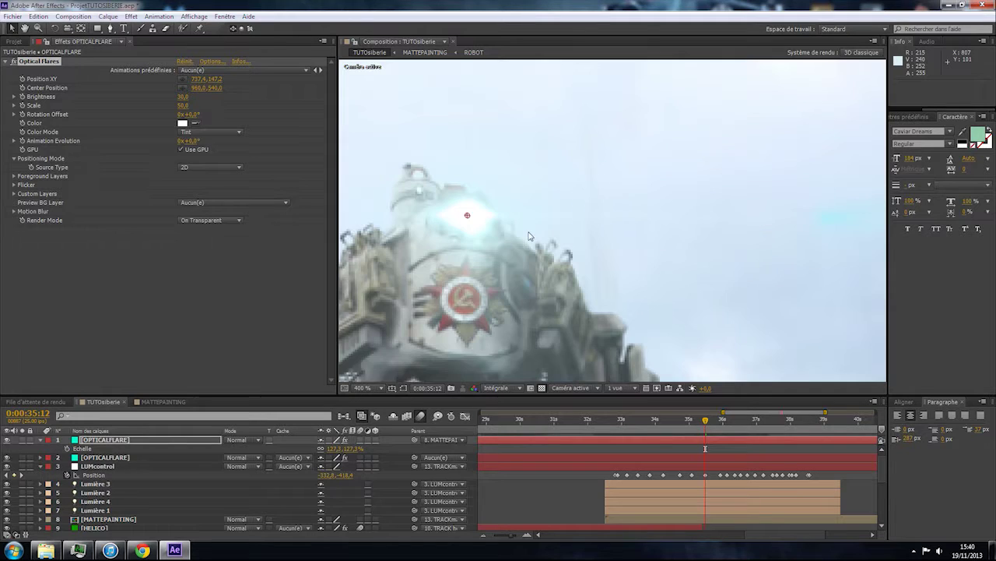
# Increase the brightness of the flare's Streak object and apply the flare options.
pyautogui.click(212, 63)
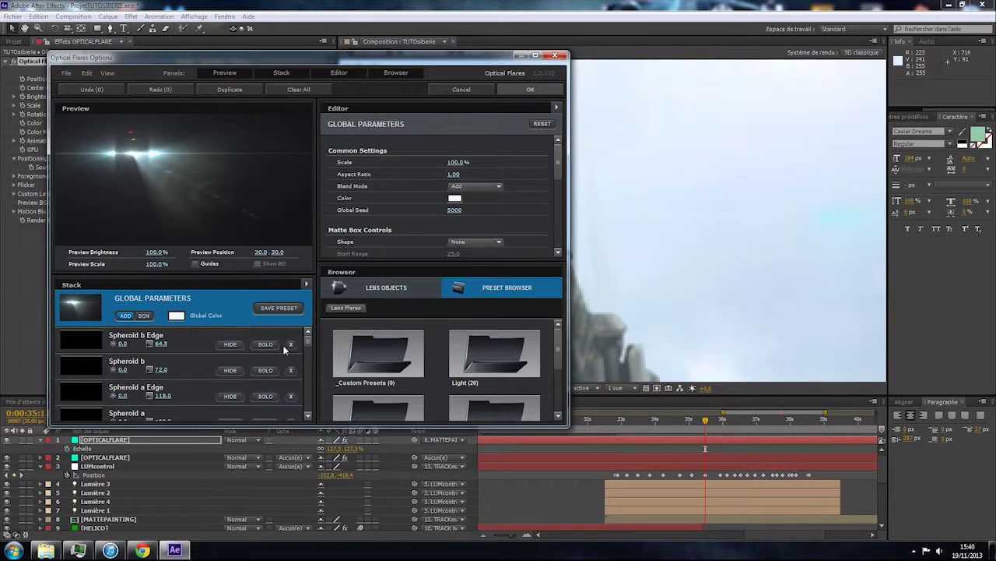
pyautogui.scroll(-5, 288, 381)
pyautogui.click(199, 404)
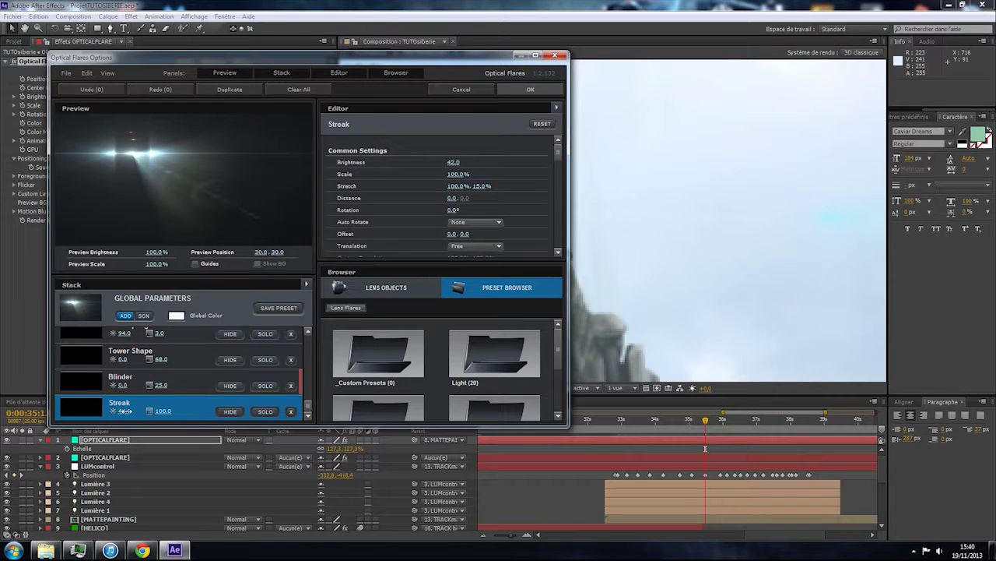
pyautogui.moveTo(142, 417); pyautogui.dragTo(156, 418)
pyautogui.click(524, 90)
pyautogui.scroll(-4, 560, 235)
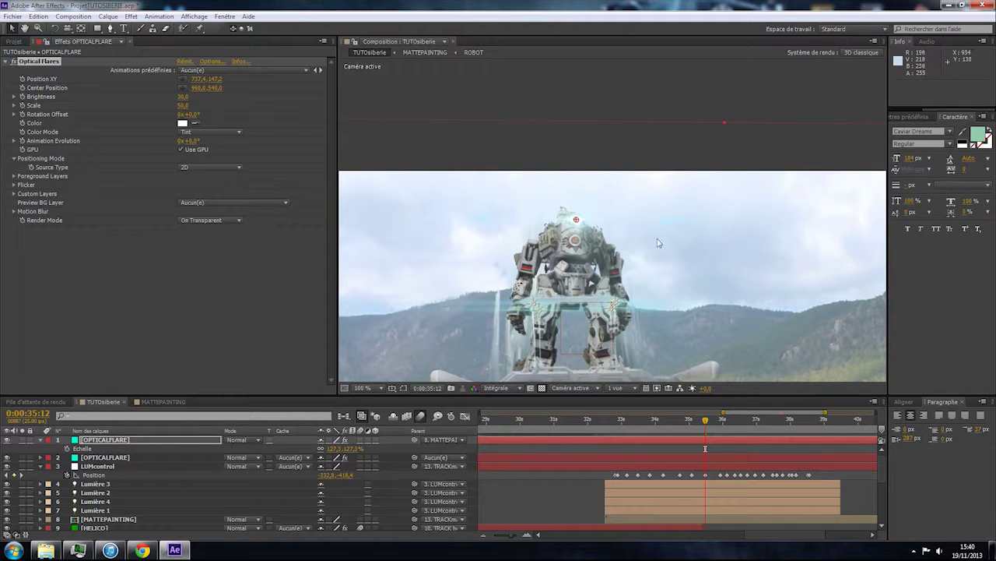
# Check the flare in the full shot and collapse the properties of the top OPTICALFLARE layer and the LUMcontrol layer.
pyautogui.scroll(-1, 659, 244)
pyautogui.moveTo(656, 279); pyautogui.dragTo(636, 253)
pyautogui.scroll(1, 651, 264)
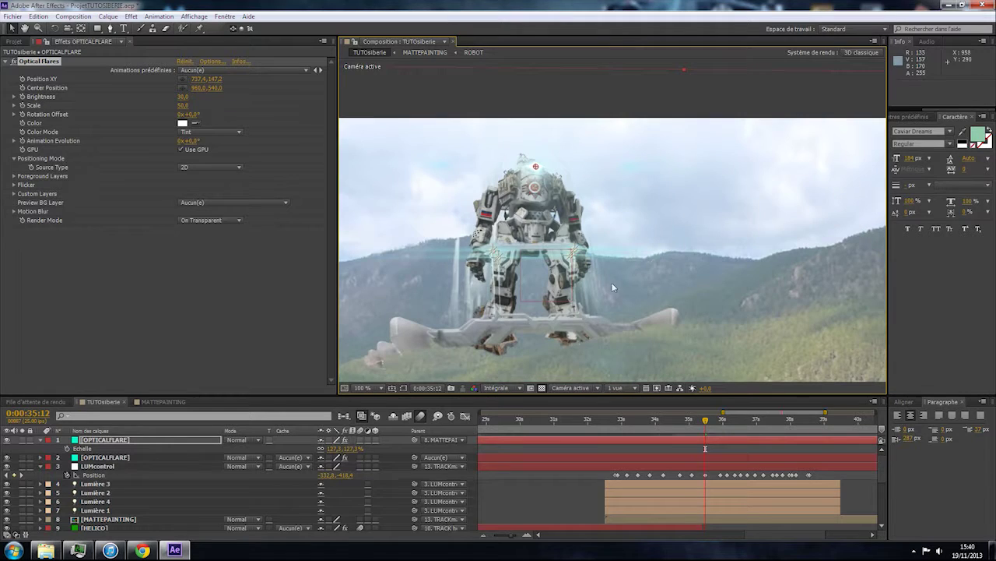
pyautogui.scroll(-2, 601, 293)
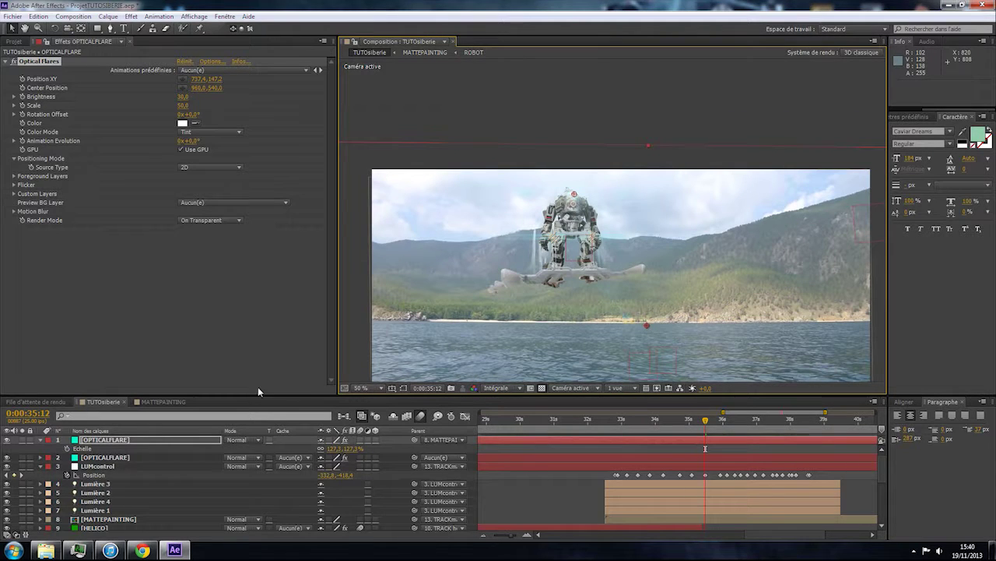
pyautogui.click(41, 439)
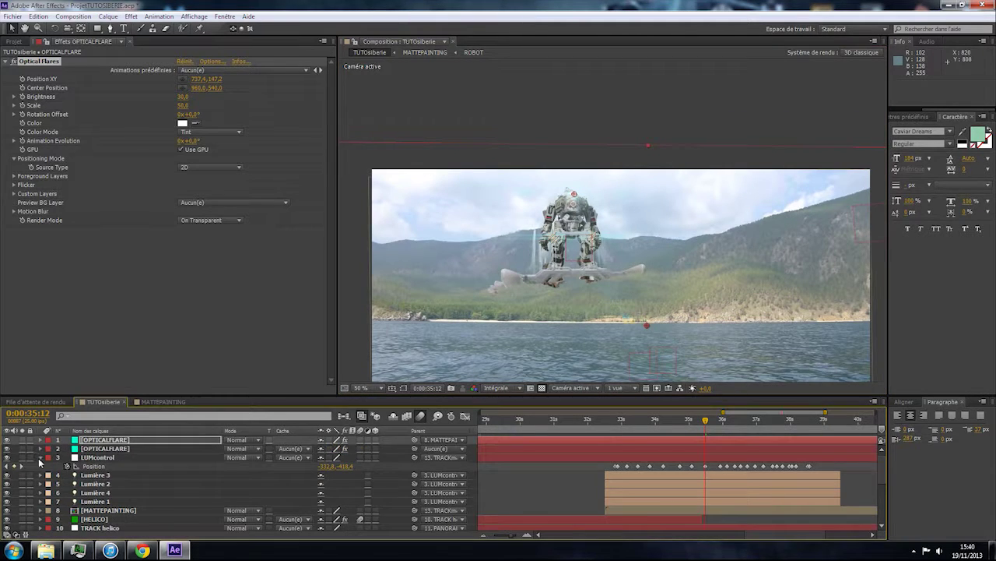
pyautogui.click(40, 458)
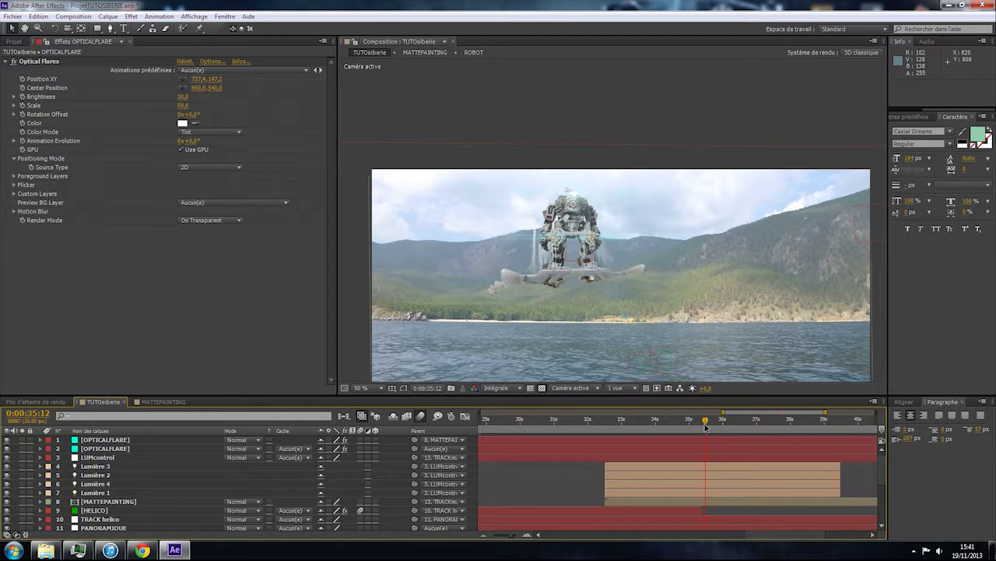
# Locate the start of the robot's rise in MATTEPAINTING and return to TUTOsiberie at that moment, 0:00:32:13.
pyautogui.moveTo(705, 427); pyautogui.dragTo(660, 421)
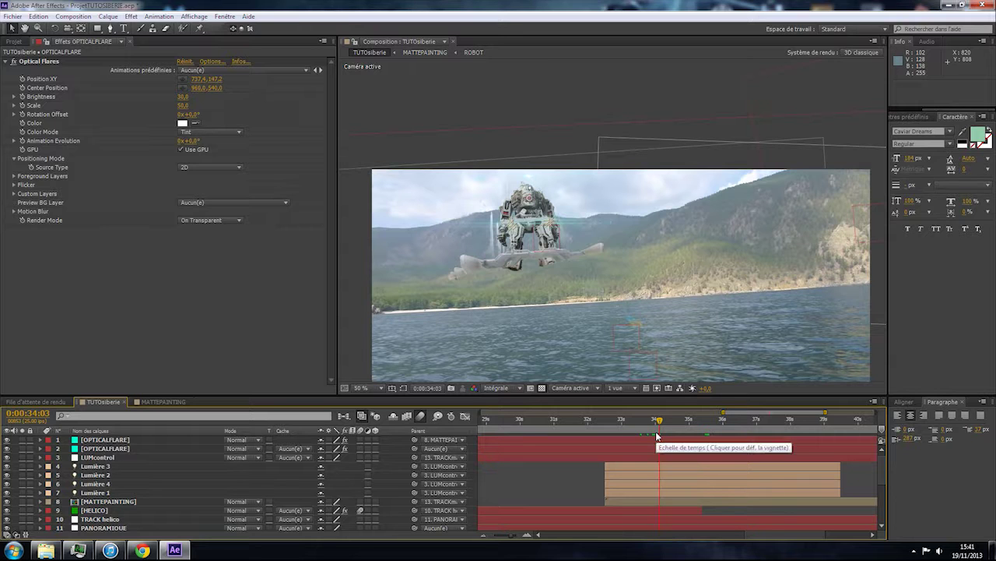
pyautogui.doubleClick(661, 503)
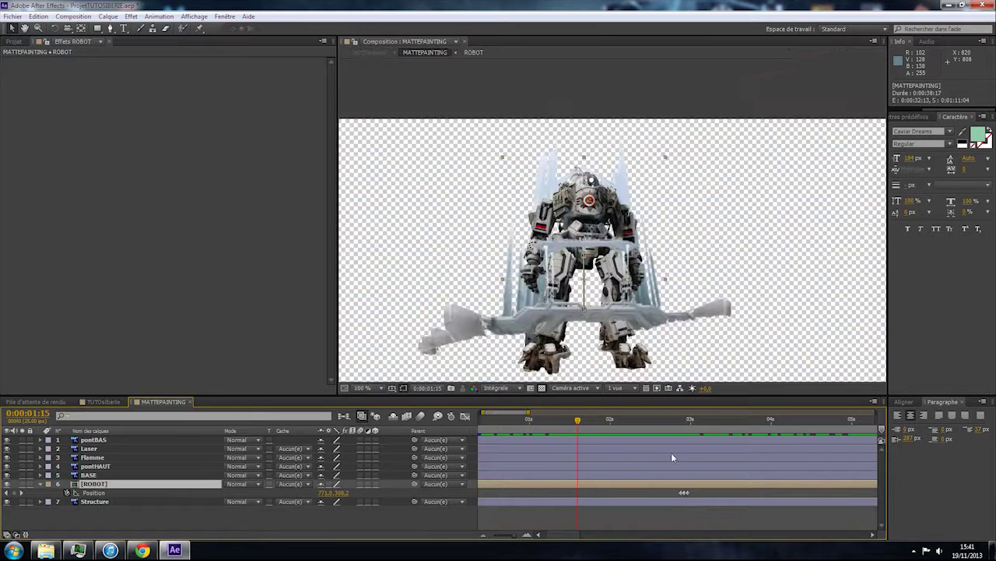
pyautogui.moveTo(502, 537); pyautogui.dragTo(484, 537)
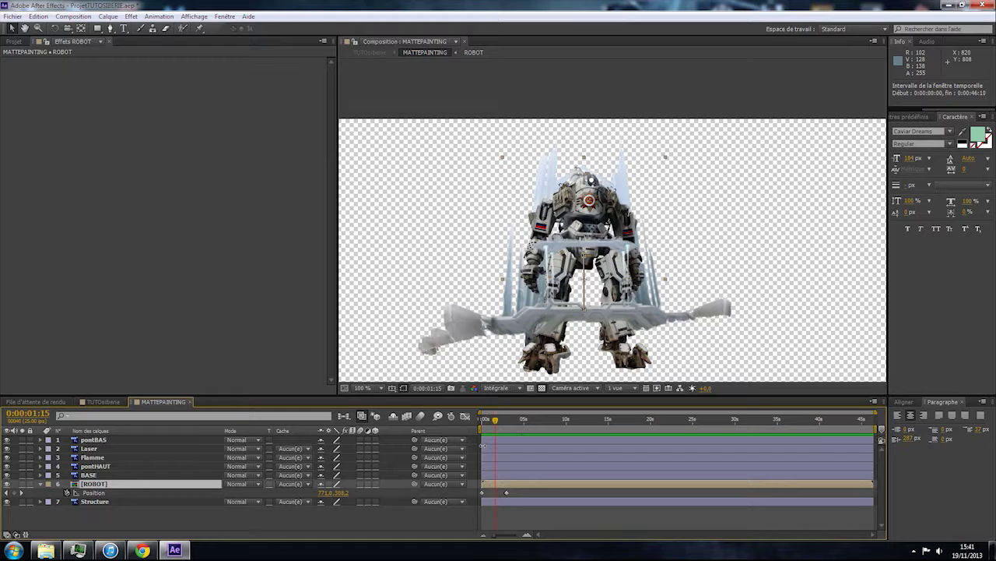
pyautogui.click(482, 420)
pyautogui.click(104, 401)
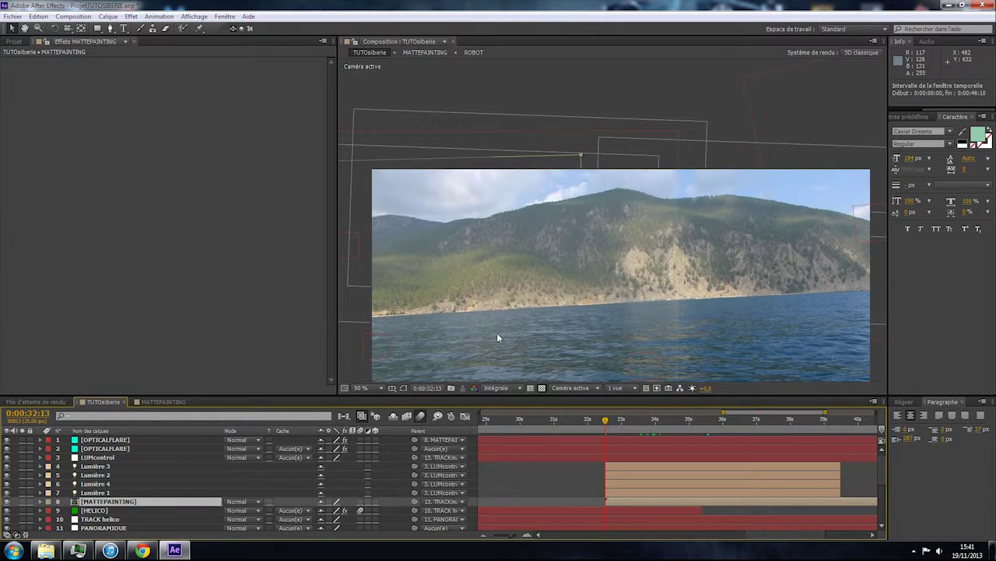
# Start keyframing the top OPTICALFLARE layer's Position XY at 0:00:33:00 and reveal its keyframe in the timeline.
pyautogui.press('space')
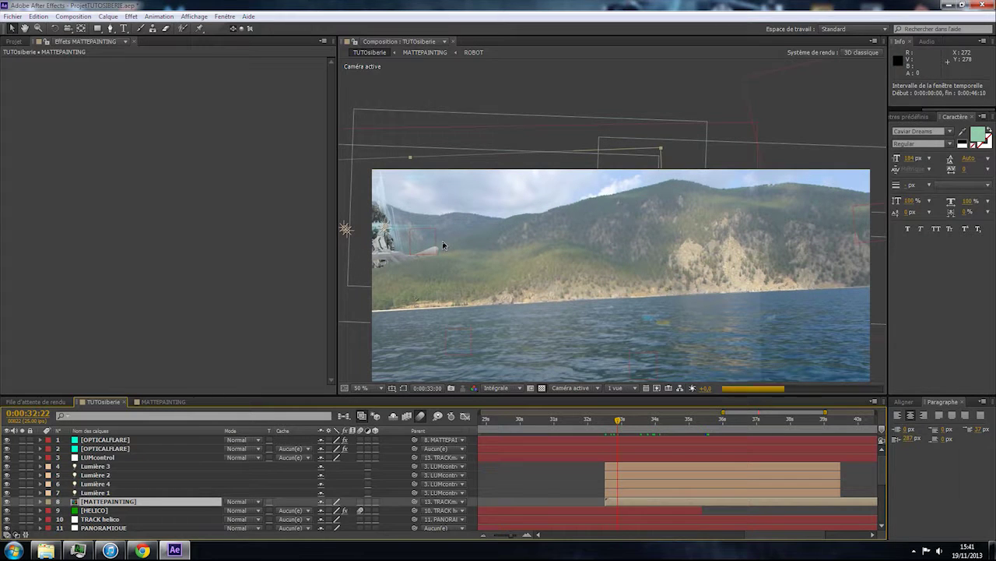
pyautogui.scroll(2, 713, 299)
pyautogui.moveTo(551, 275); pyautogui.dragTo(506, 184)
pyautogui.scroll(2, 543, 220)
pyautogui.scroll(-1, 545, 220)
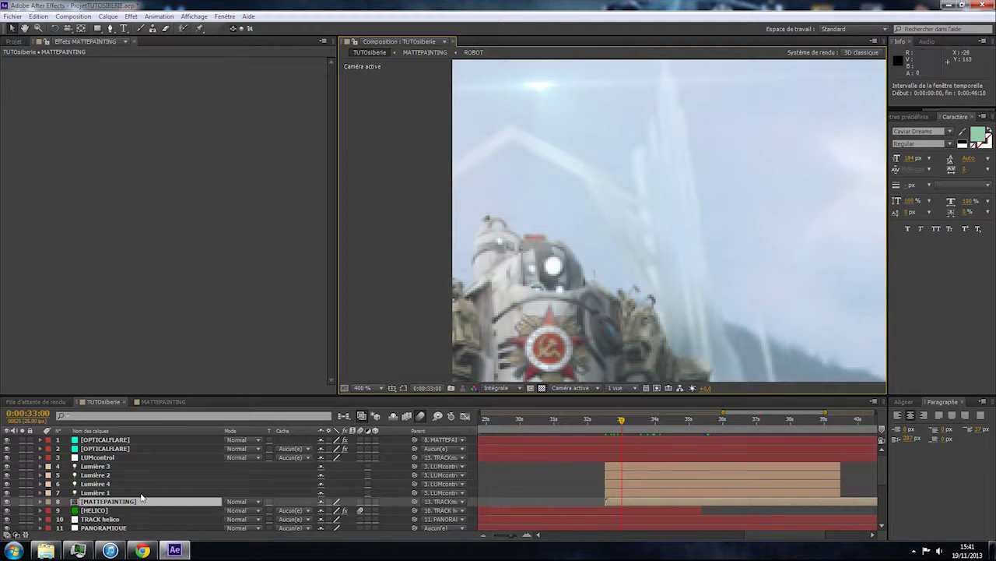
pyautogui.click(114, 442)
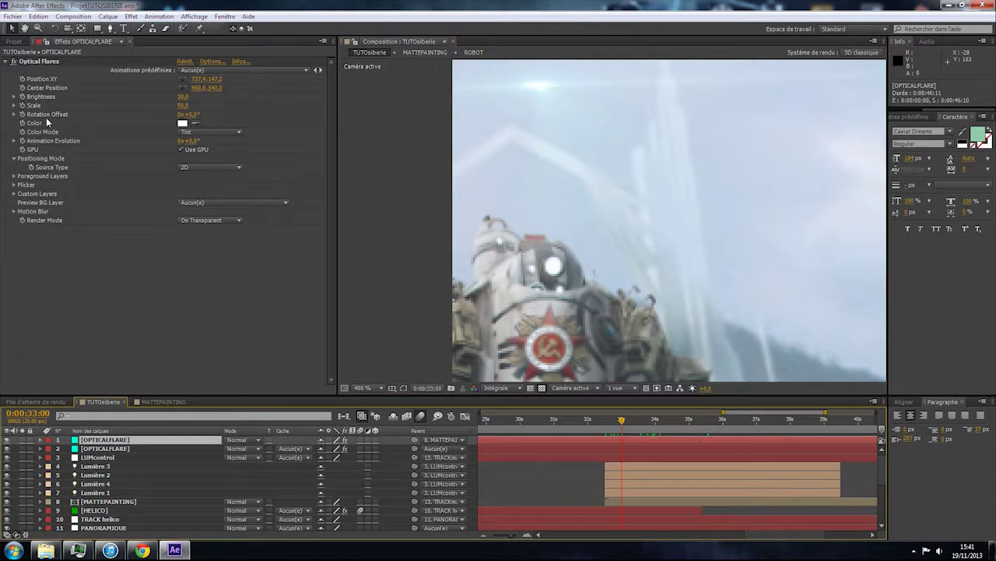
pyautogui.click(23, 80)
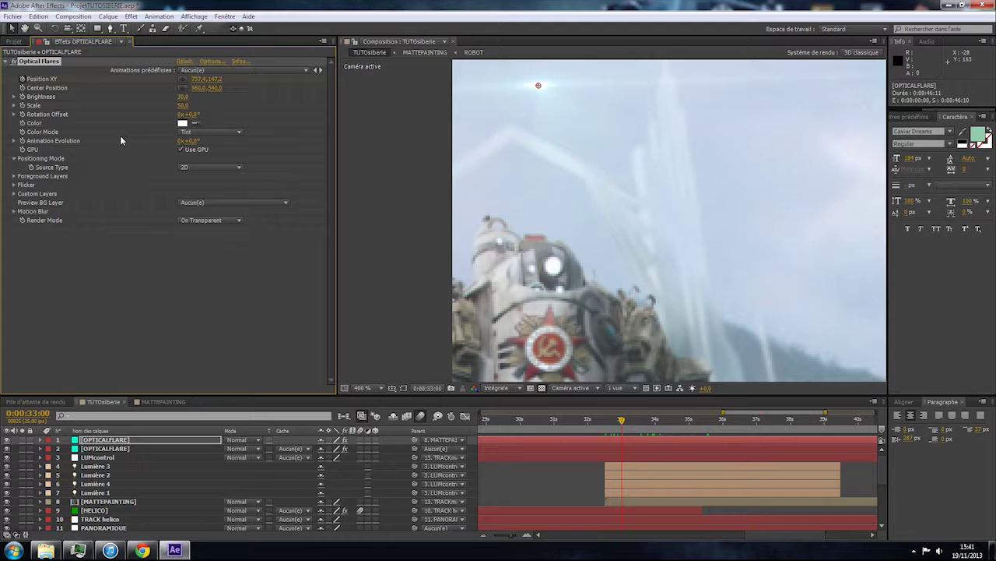
pyautogui.press('u')
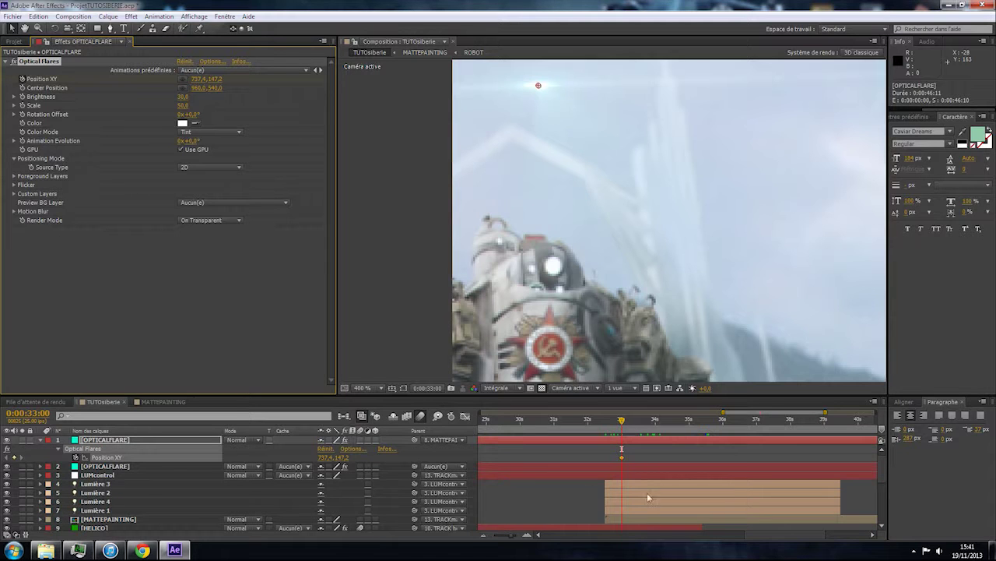
# In MATTEPAINTING, go to the ROBOT layer's last position keyframe at 0:00:02:24.
pyautogui.doubleClick(650, 515)
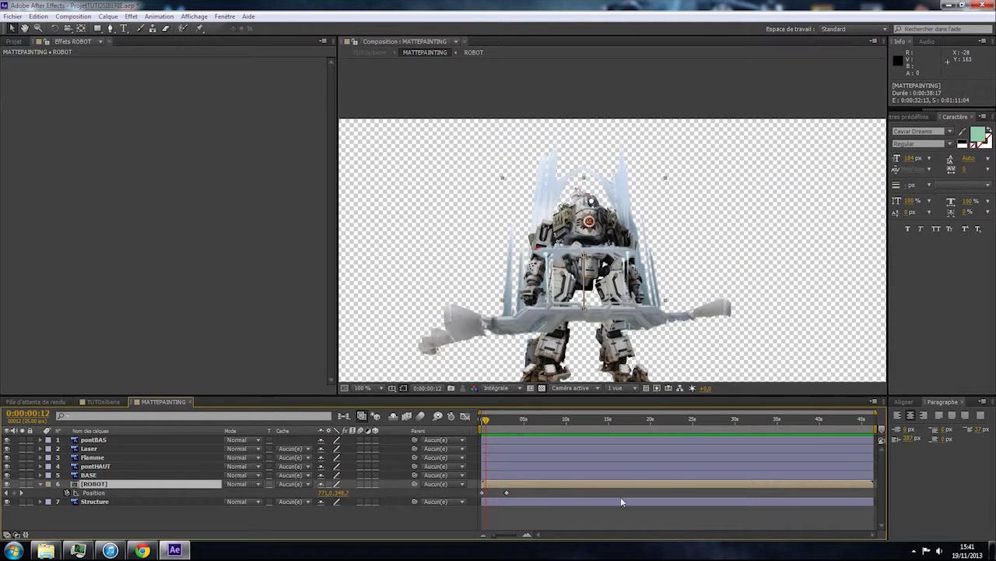
pyautogui.click(508, 419)
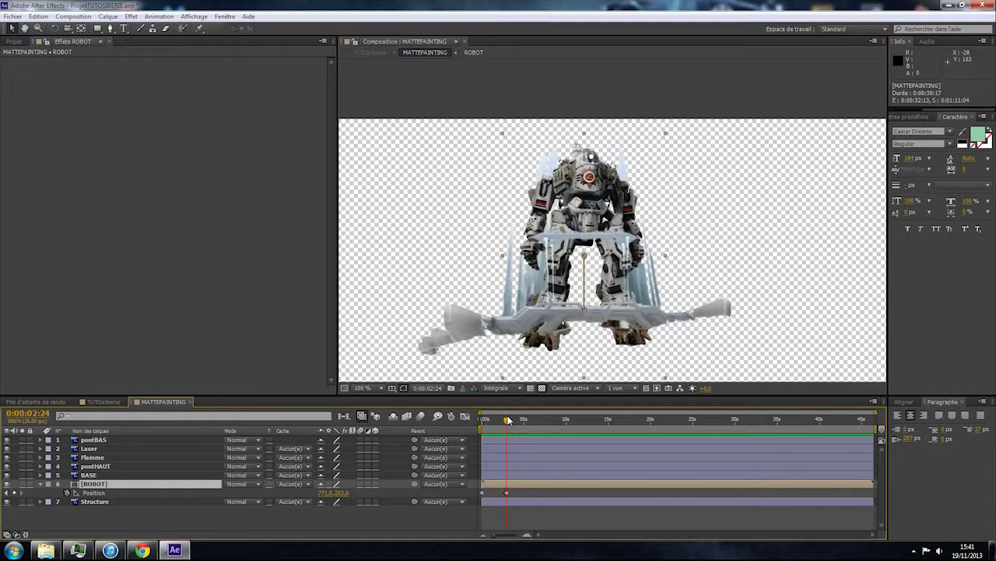
pyautogui.click(491, 419)
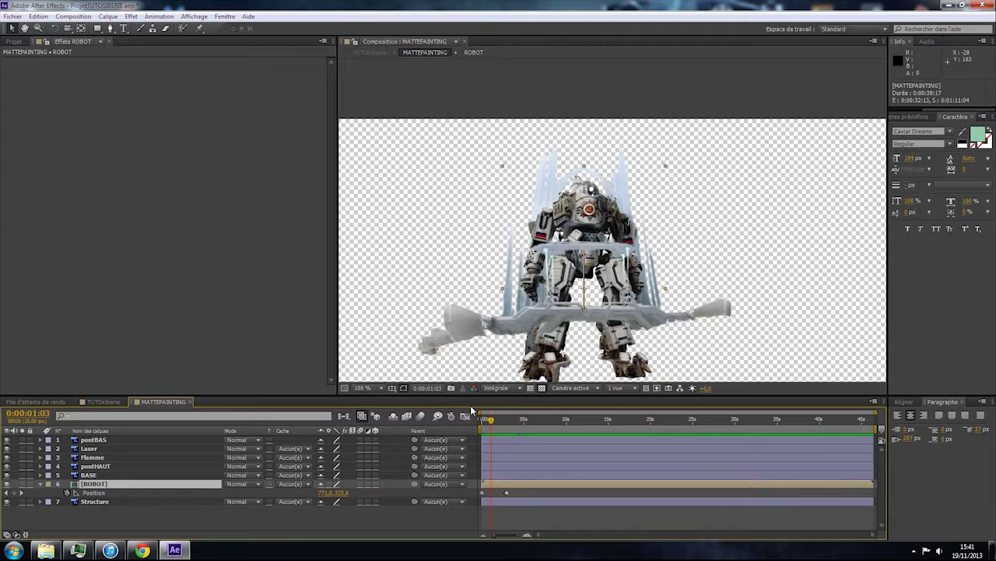
pyautogui.press('Home')
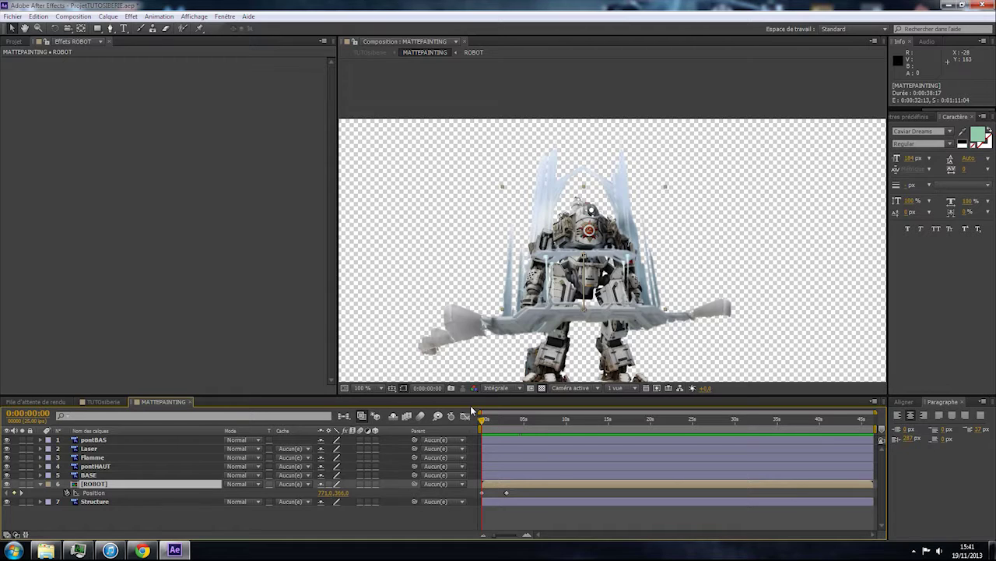
pyautogui.press('k')
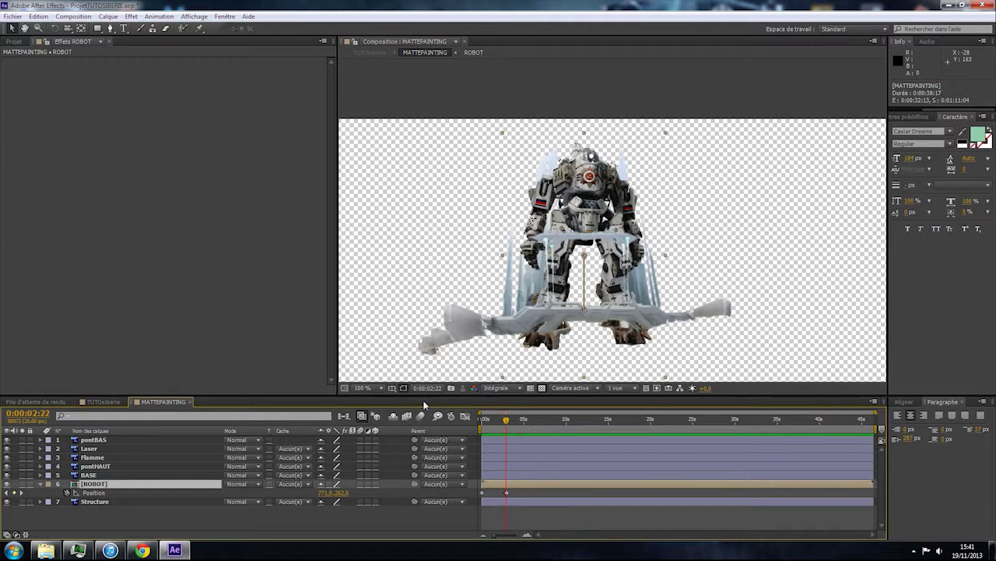
pyautogui.press('pagedown')
pyautogui.press('pagedown')
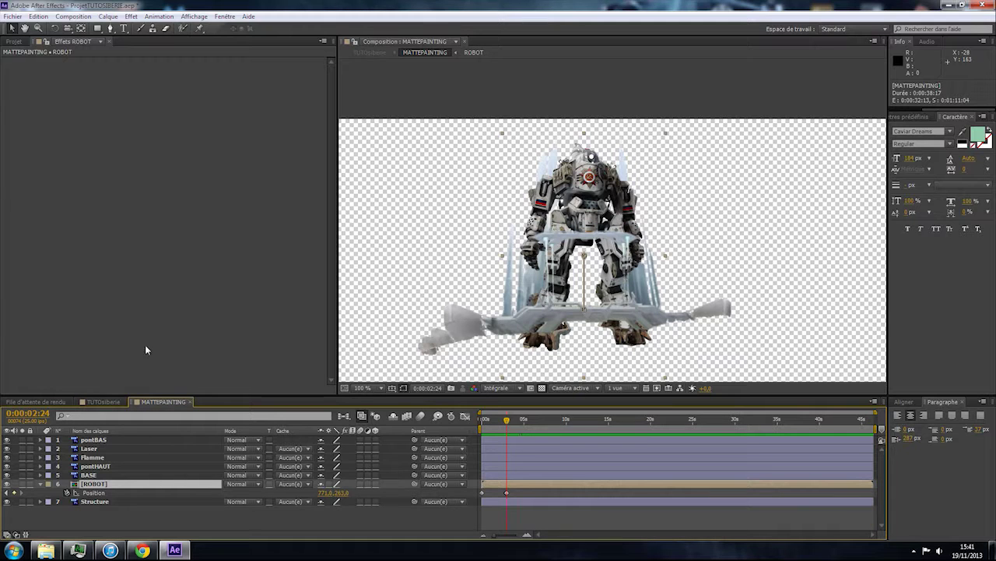
# In TUTOsiberie, move the flare's Position XY keyframe to 0:00:35:12, where the robot's rise ends, and check the head.
pyautogui.click(104, 402)
pyautogui.click(621, 455)
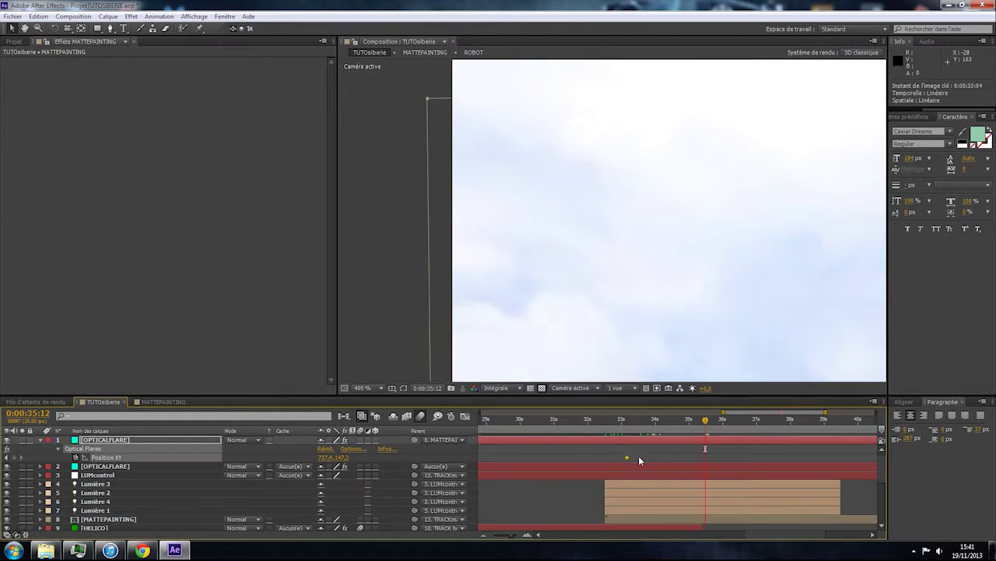
pyautogui.moveTo(715, 457); pyautogui.dragTo(708, 459)
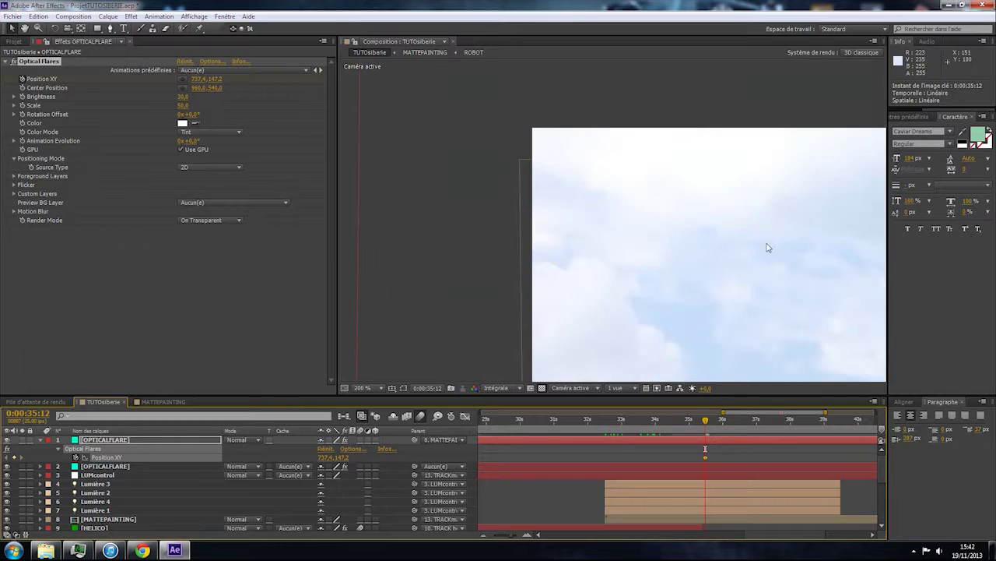
pyautogui.scroll(-3, 545, 248)
pyautogui.moveTo(555, 267); pyautogui.dragTo(480, 214)
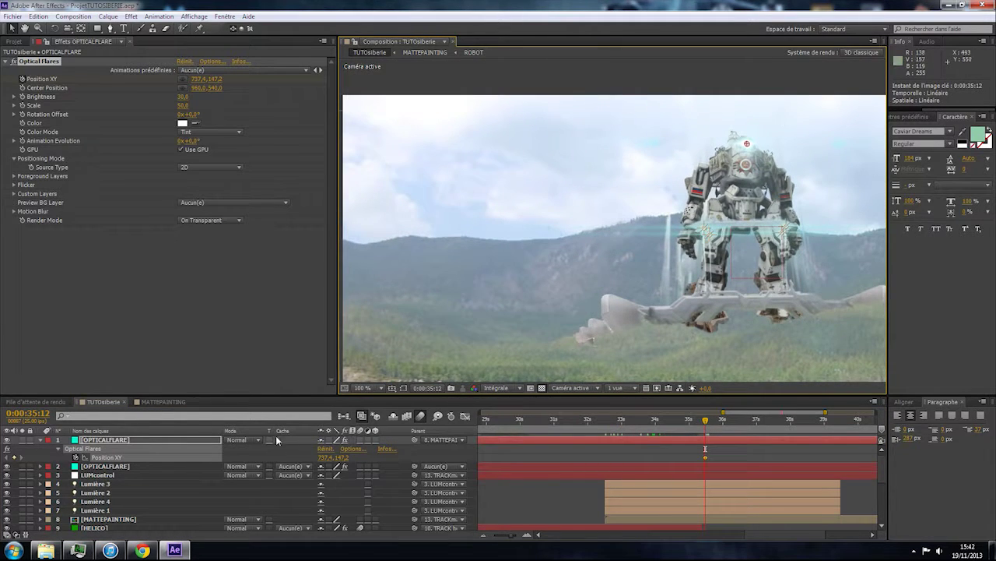
# Near the start of the robot's rise, at 0:00:32:24, place the flare on the robot's head at about 740, 215.6.
pyautogui.click(161, 403)
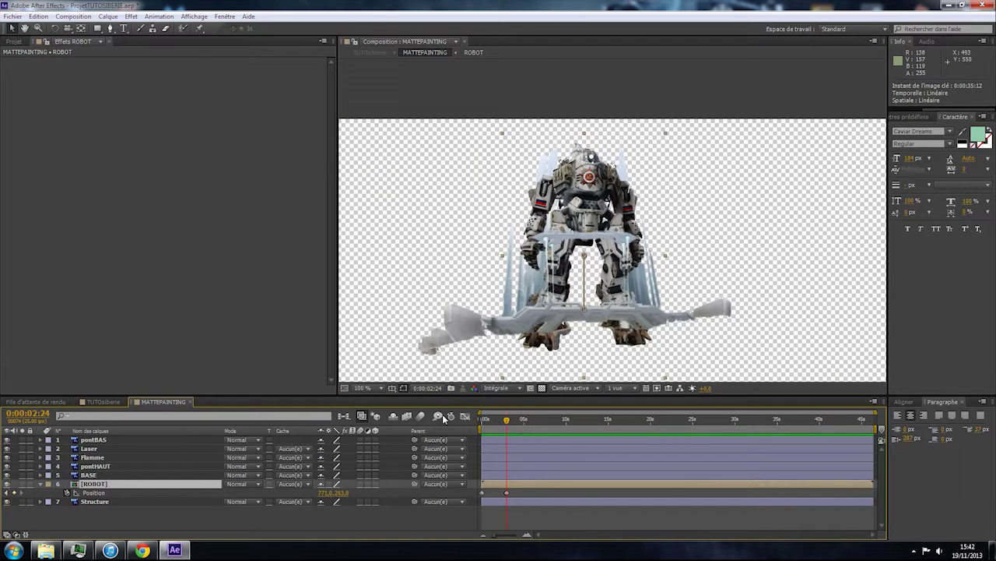
pyautogui.press('Home')
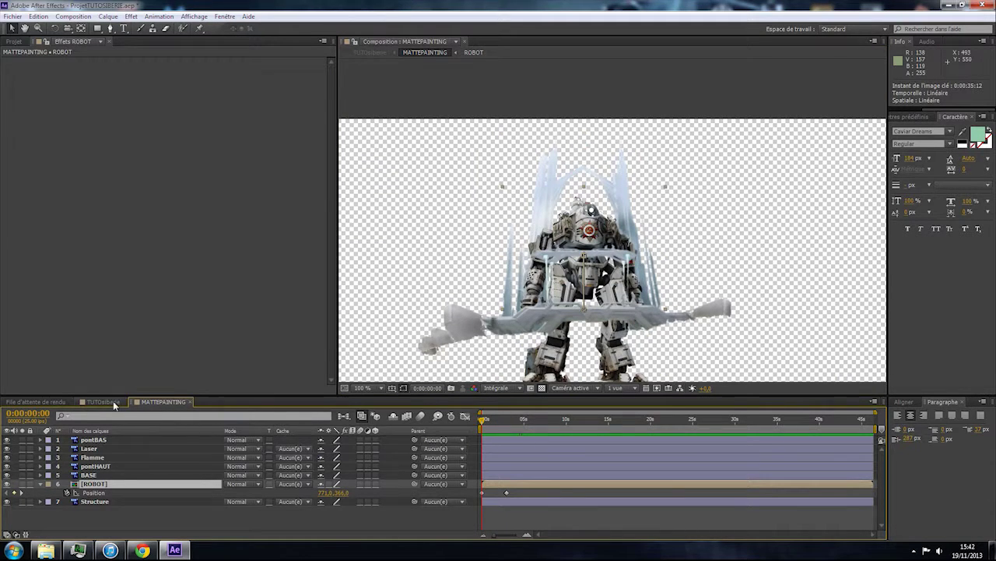
pyautogui.click(102, 402)
pyautogui.moveTo(578, 219); pyautogui.dragTo(718, 163)
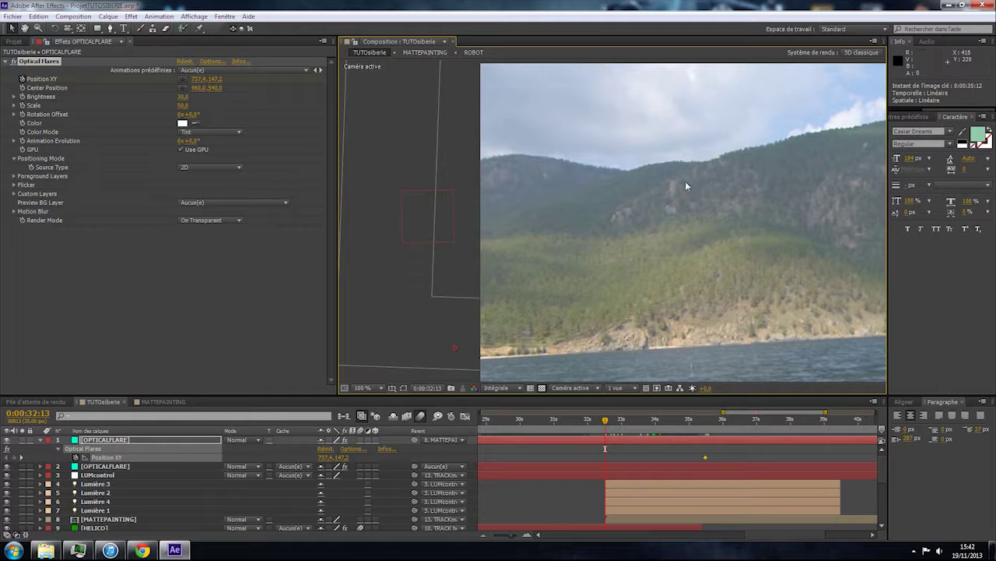
pyautogui.press('pagedown')
pyautogui.press('pagedown')
pyautogui.press('pagedown')
pyautogui.press('pagedown')
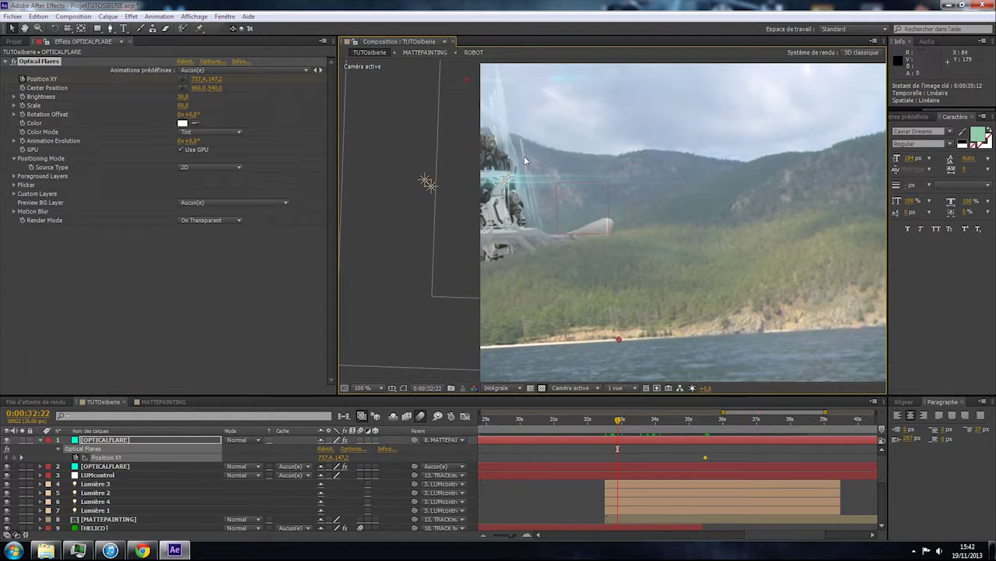
pyautogui.moveTo(525, 159); pyautogui.dragTo(612, 241)
pyautogui.scroll(1, 612, 241)
pyautogui.moveTo(540, 100); pyautogui.dragTo(547, 191)
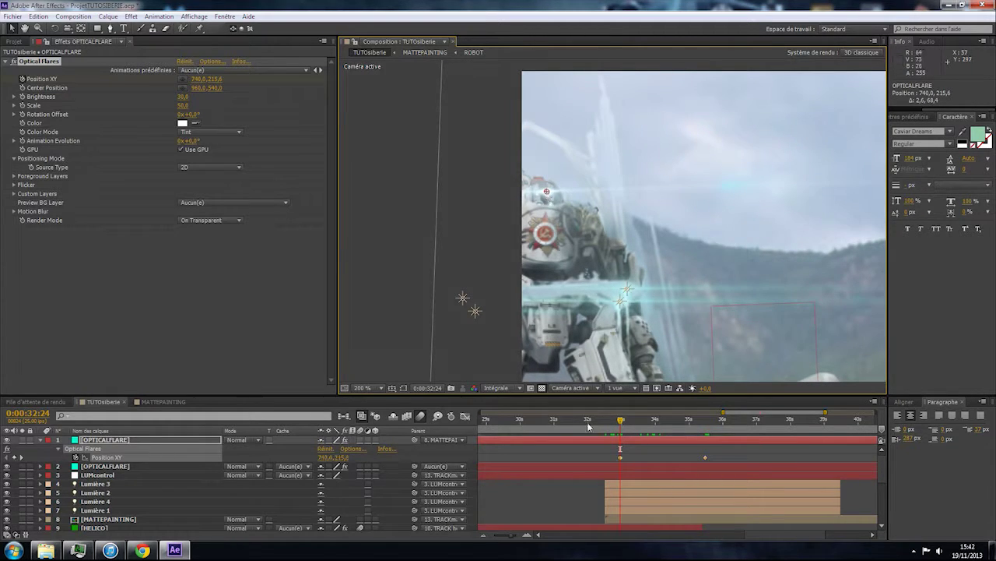
# Check how the flare follows the robot's head between the two Position XY keyframes.
pyautogui.click(637, 455)
pyautogui.click(657, 421)
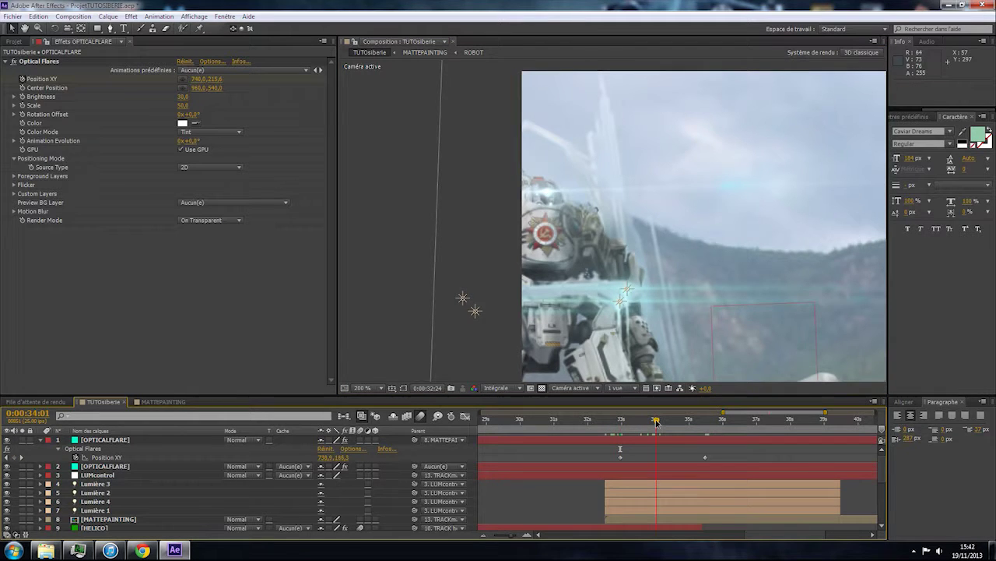
pyautogui.scroll(-2, 664, 360)
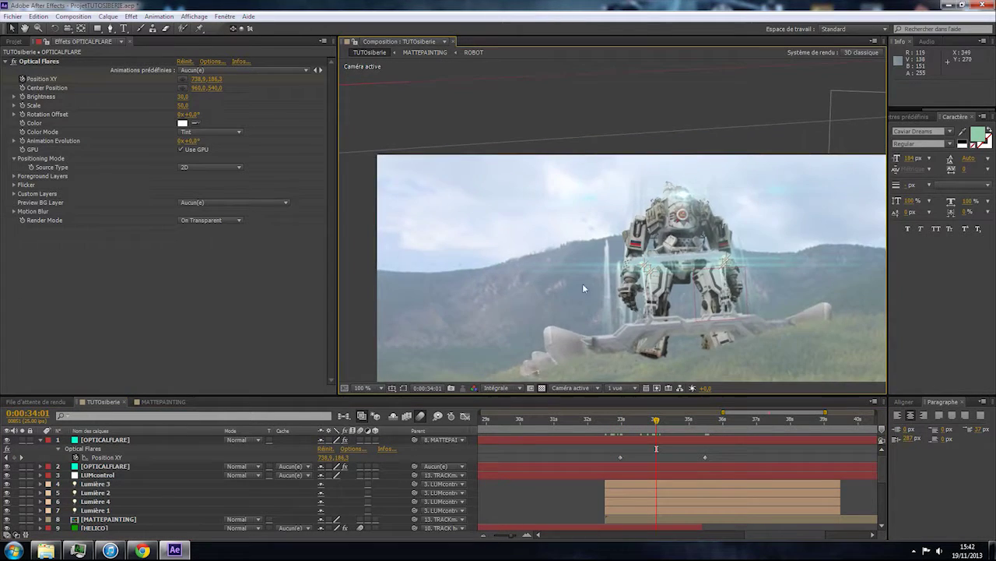
pyautogui.click(637, 421)
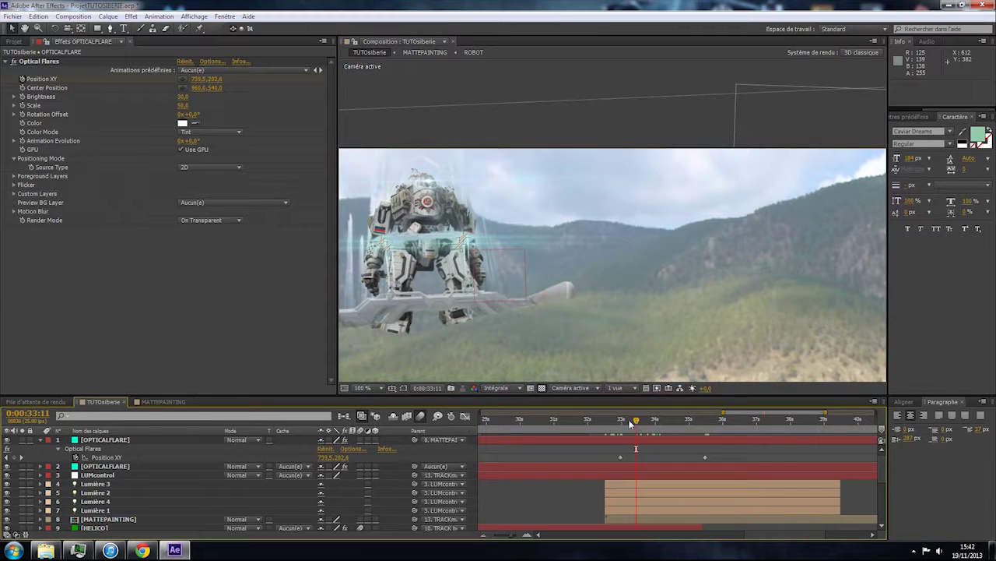
pyautogui.click(623, 422)
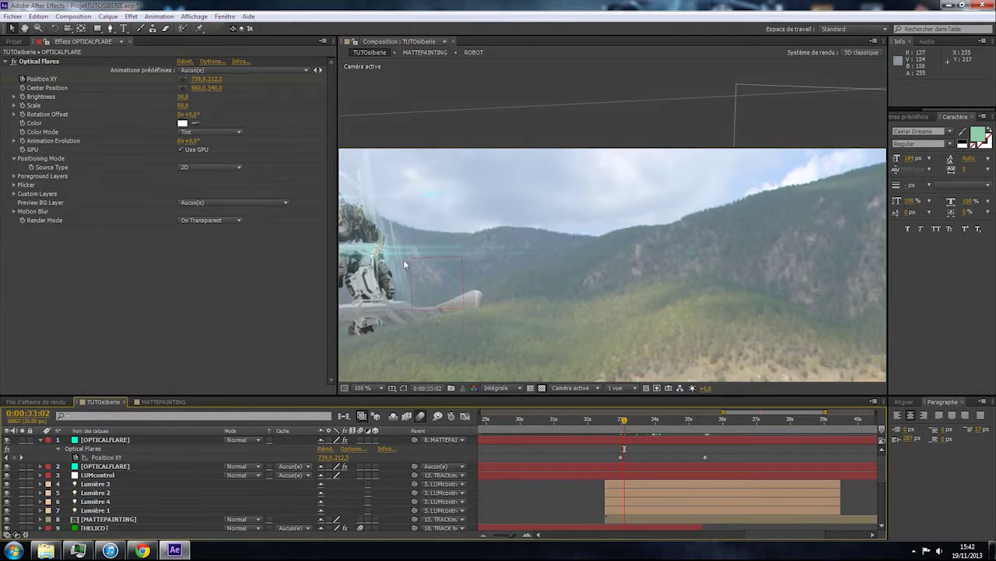
# Examine the flare frame by frame backwards to 0:00:32:18, around the robot's entry into the shot.
pyautogui.moveTo(403, 259); pyautogui.dragTo(609, 254)
pyautogui.press('pageup')
pyautogui.press('pageup')
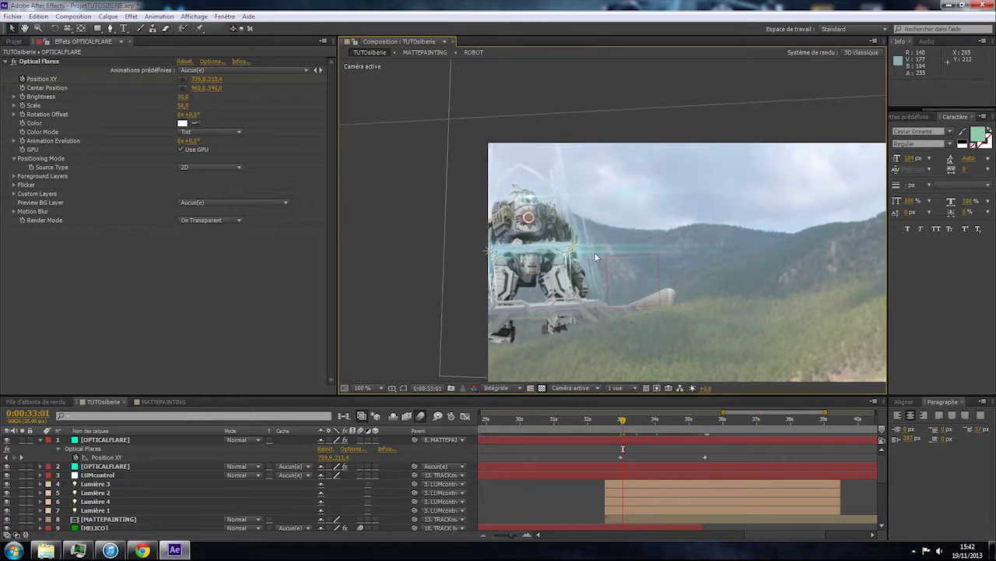
pyautogui.press('pageup')
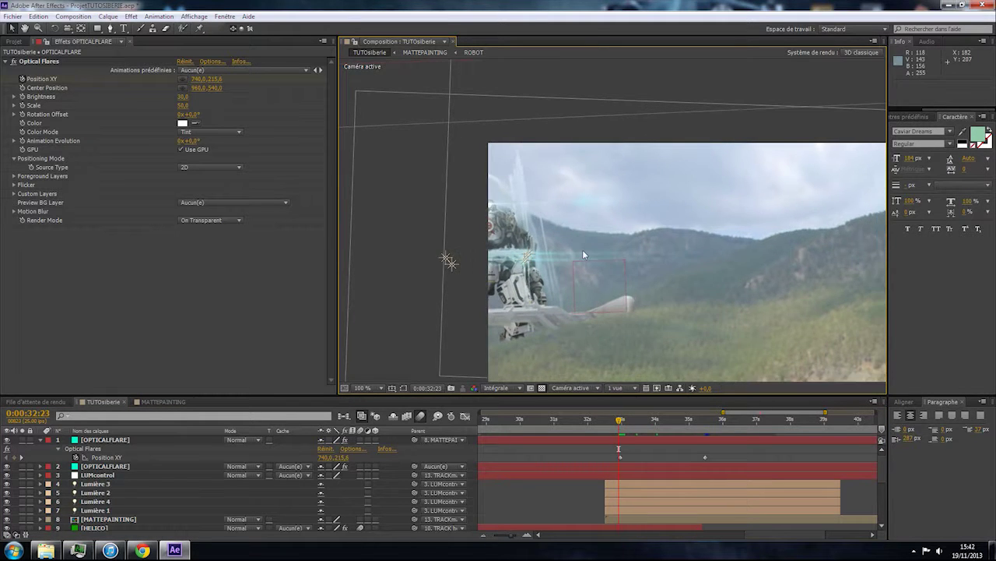
pyautogui.press('pageup')
pyautogui.press('pageup')
pyautogui.press('pageup')
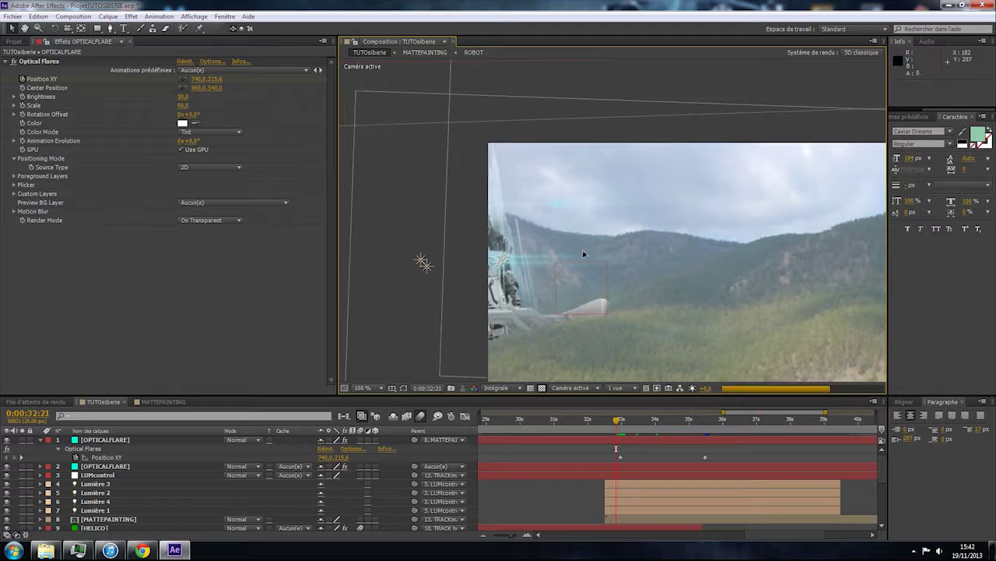
pyautogui.press('pageup')
pyautogui.press('pageup')
pyautogui.press('pageup')
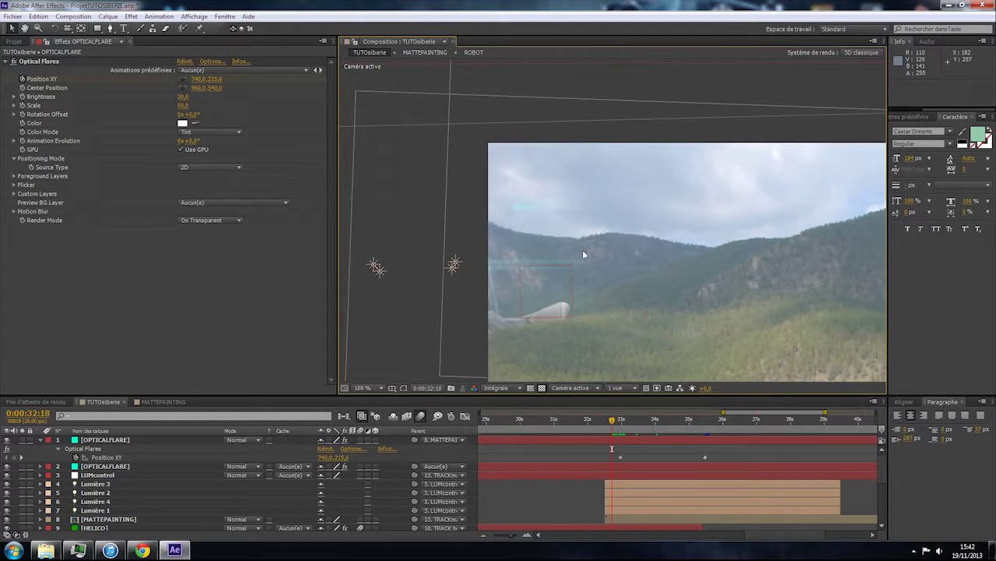
# Check the head flare frame by frame back to 0:00:32:12, before the robot enters the shot.
pyautogui.click(118, 441)
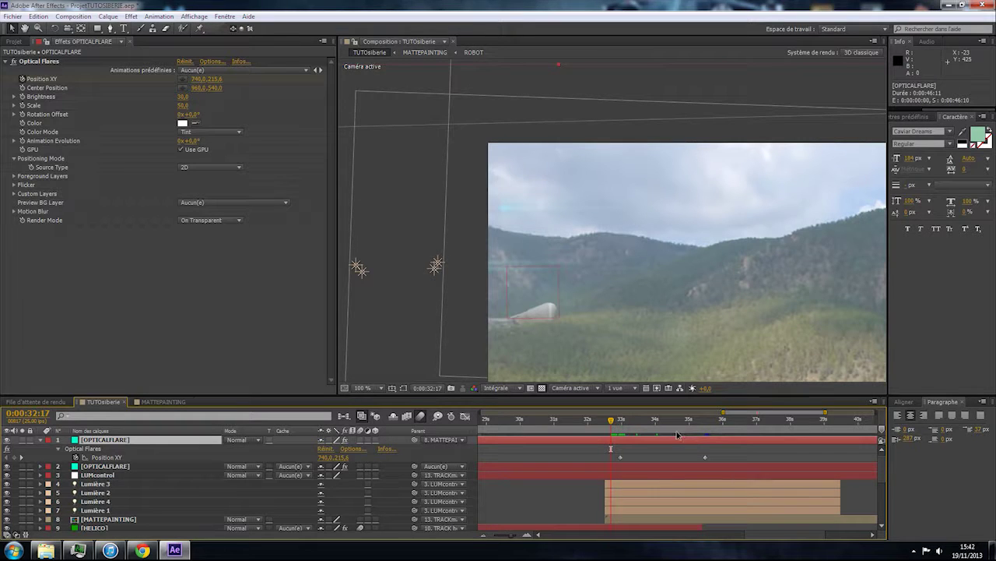
pyautogui.press('pageup')
pyautogui.press('pageup')
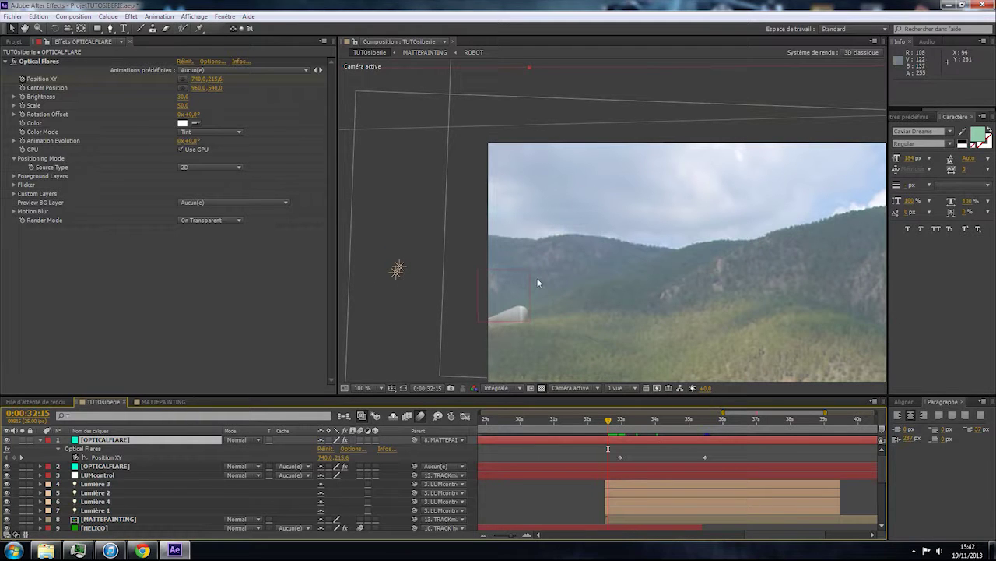
pyautogui.press('pageup')
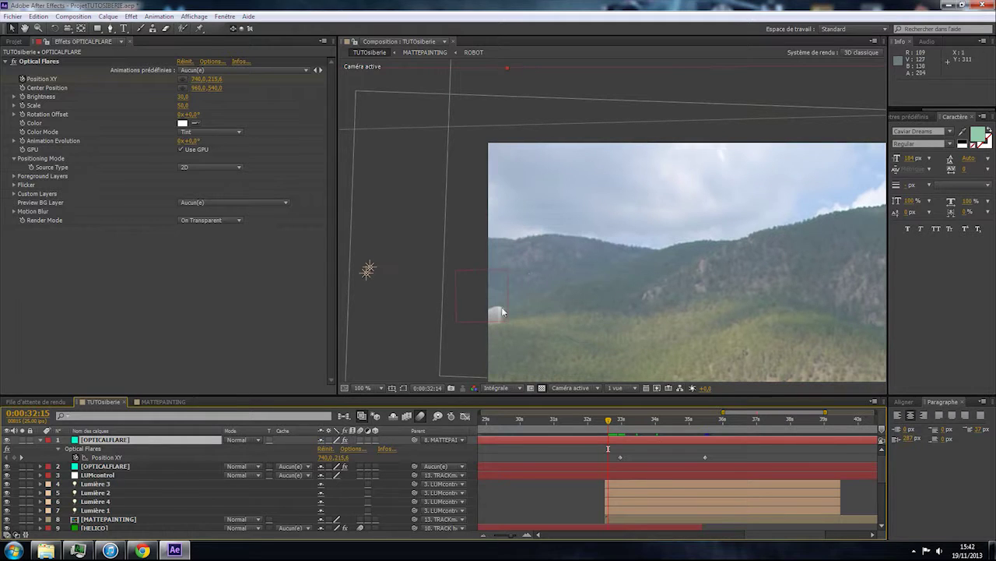
pyautogui.press('pageup')
pyautogui.press('pageup')
pyautogui.press('pageup')
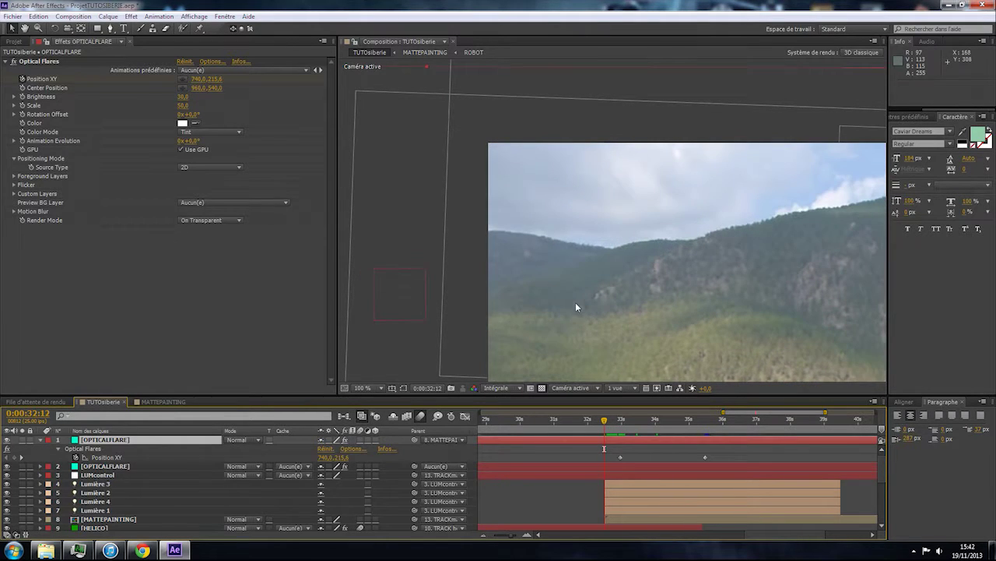
# Inspect how the robot and its flares blend into the landscape at 0:00:34:02.
pyautogui.click(657, 421)
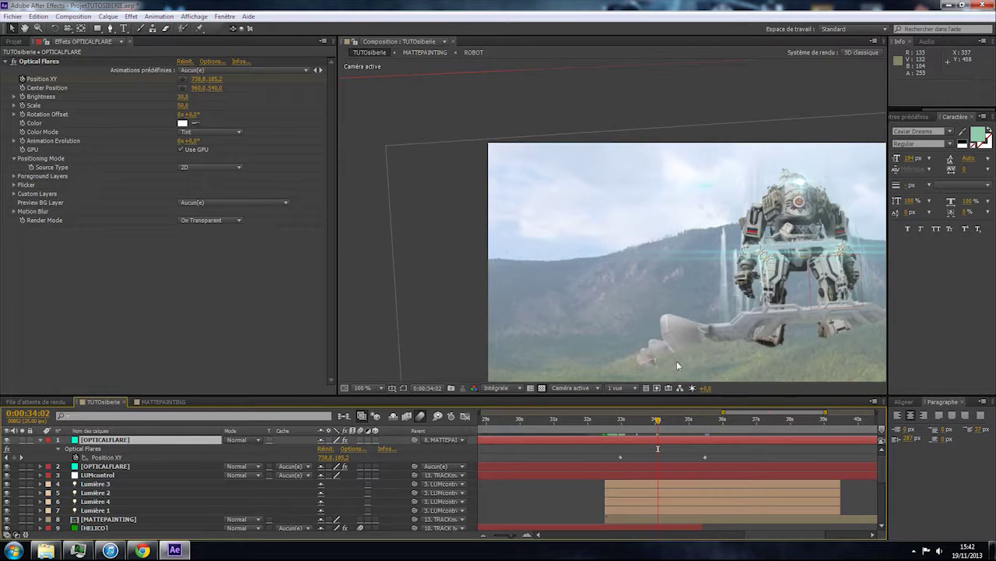
pyautogui.scroll(-1, 654, 280)
pyautogui.moveTo(654, 280); pyautogui.dragTo(519, 264)
pyautogui.scroll(1, 510, 287)
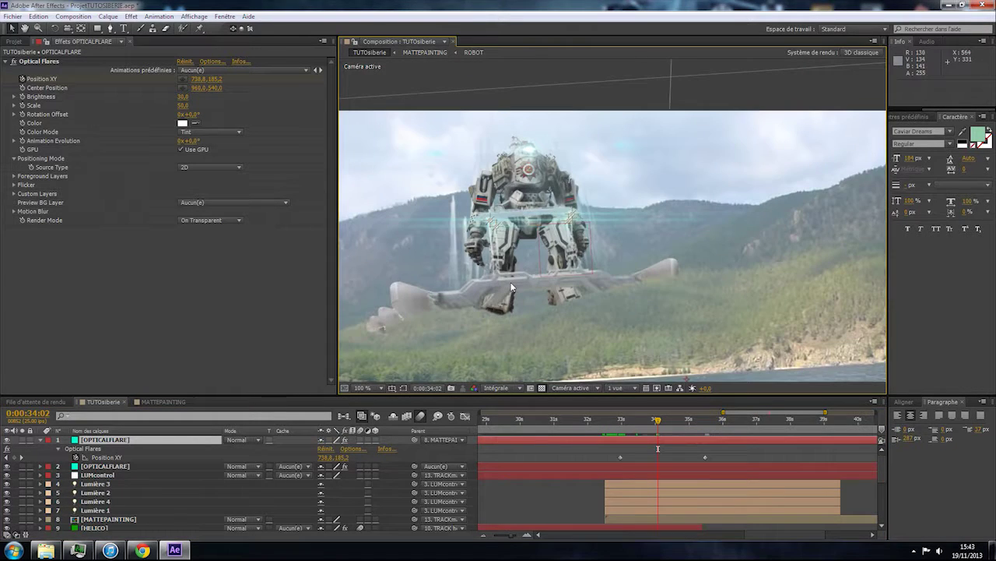
pyautogui.moveTo(576, 234); pyautogui.dragTo(604, 246)
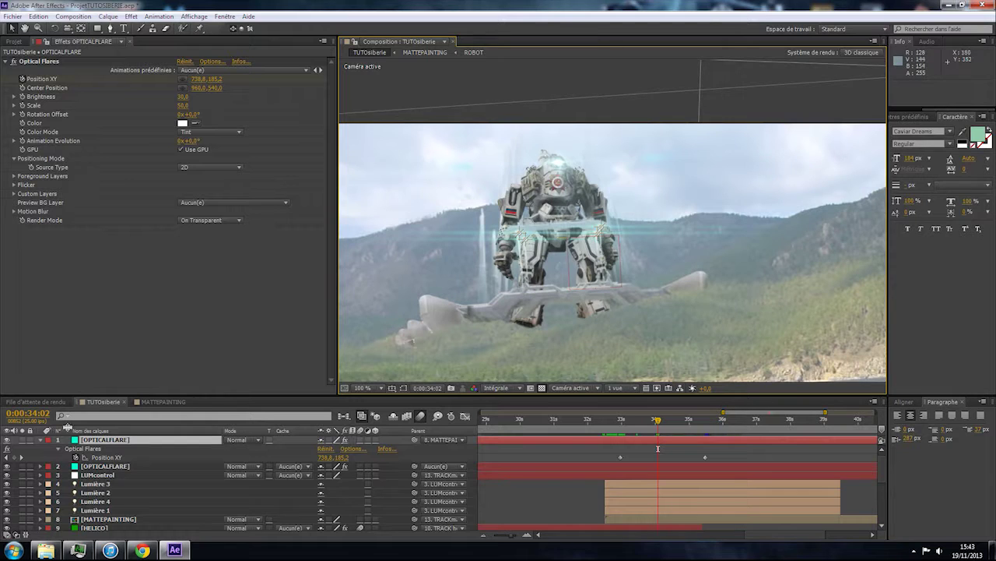
pyautogui.click(41, 441)
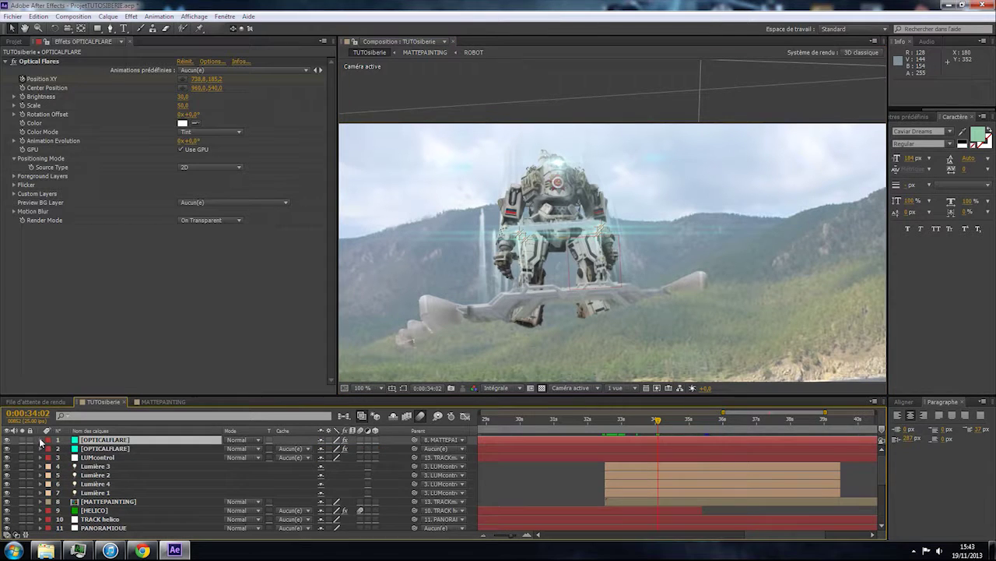
pyautogui.scroll(-2, 151, 480)
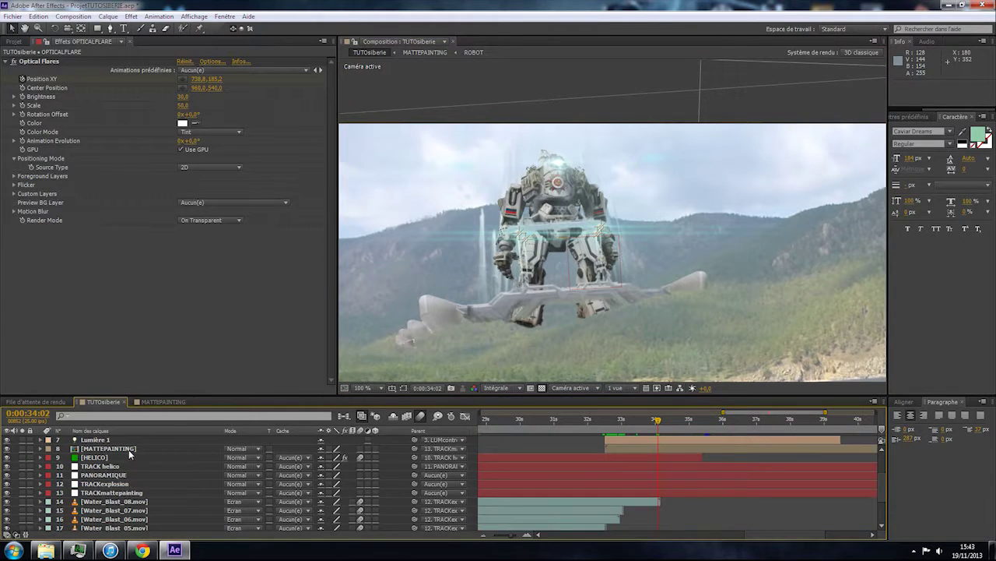
pyautogui.scroll(-2, 126, 453)
pyautogui.click(121, 526)
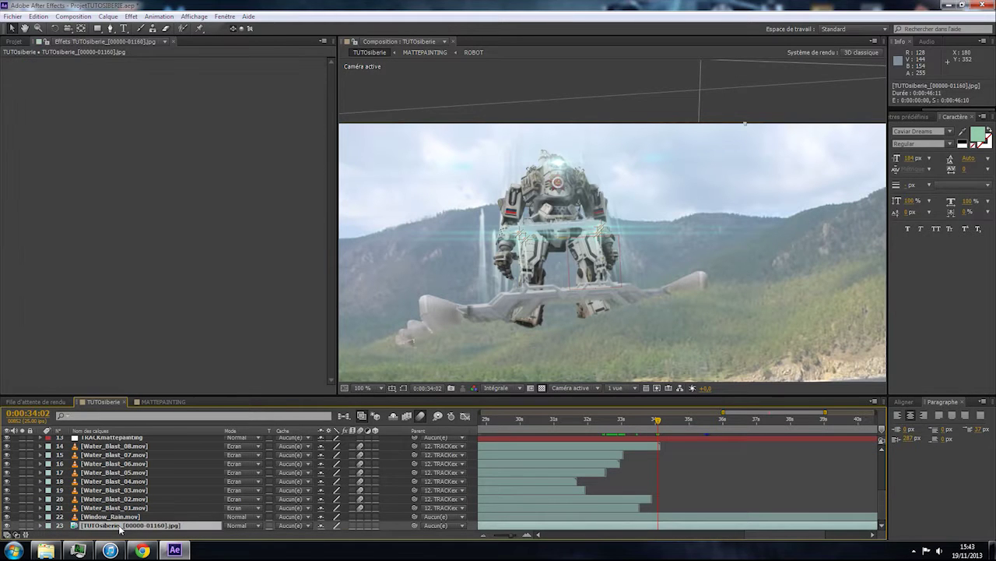
pyautogui.click(158, 402)
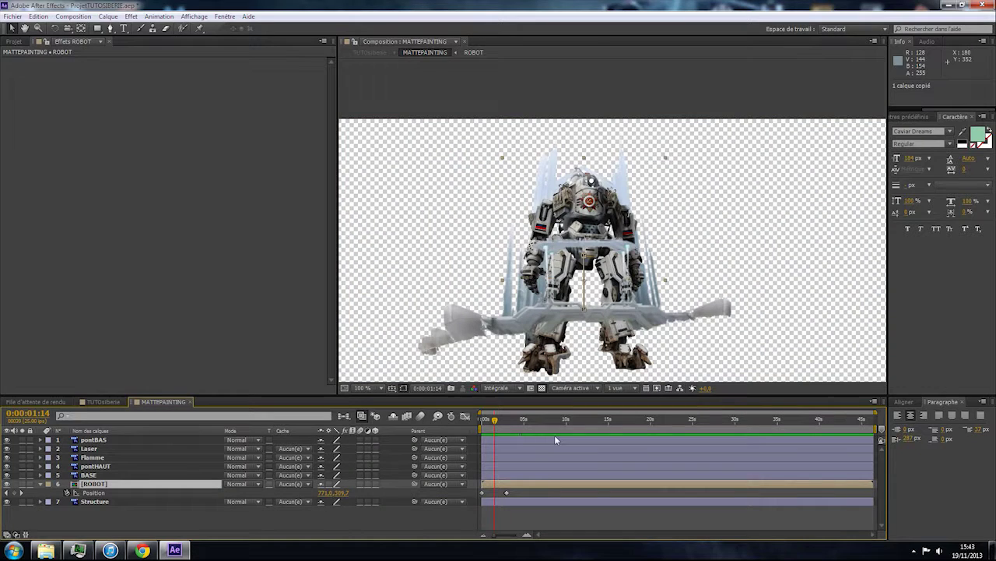
pyautogui.hotkey('ctrl', 'v')
pyautogui.moveTo(110, 484); pyautogui.dragTo(104, 518)
pyautogui.moveTo(556, 511); pyautogui.dragTo(265, 506)
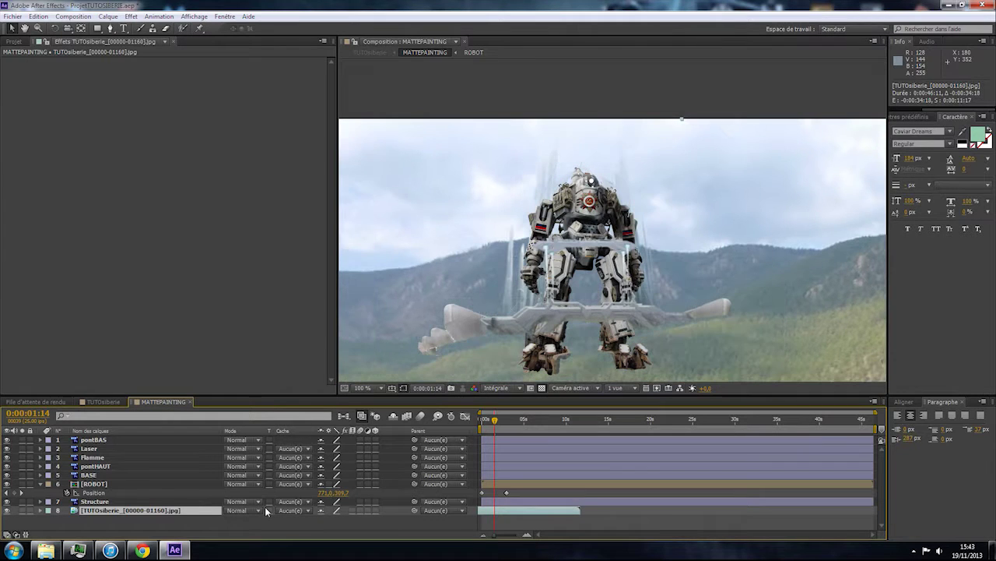
# Apply Luminosité et contraste to the ROBOT layer with brightness 35 and contrast -48.
pyautogui.scroll(-1, 540, 302)
pyautogui.moveTo(571, 320); pyautogui.dragTo(546, 304)
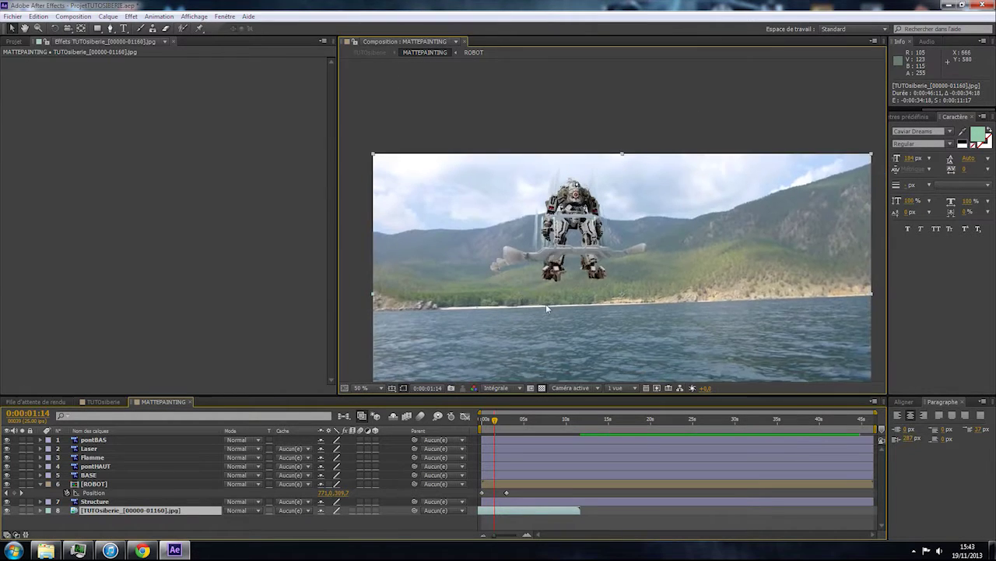
pyautogui.scroll(1, 547, 305)
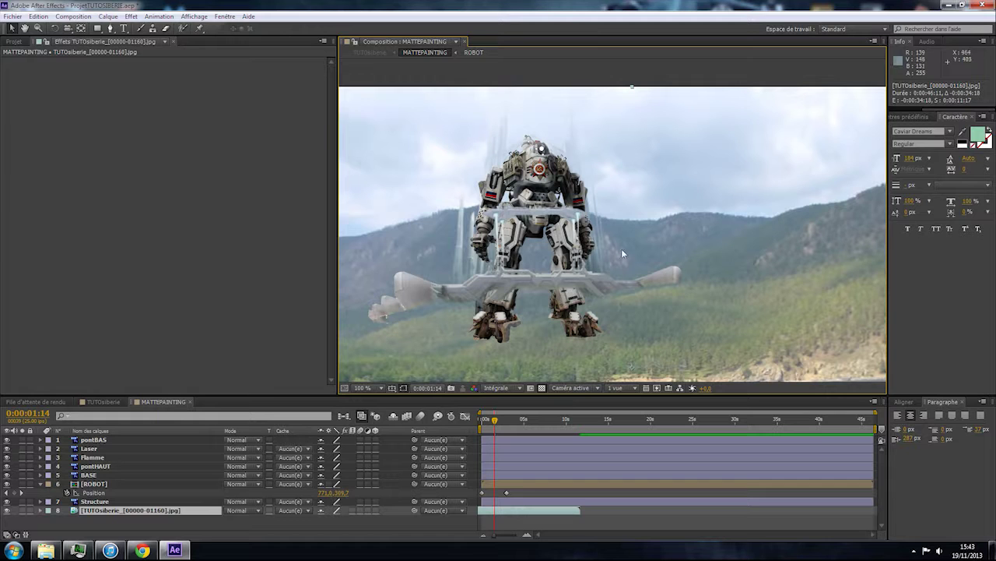
pyautogui.moveTo(597, 270); pyautogui.dragTo(650, 283)
pyautogui.scroll(1, 650, 283)
pyautogui.scroll(-1, 650, 282)
pyautogui.click(102, 484)
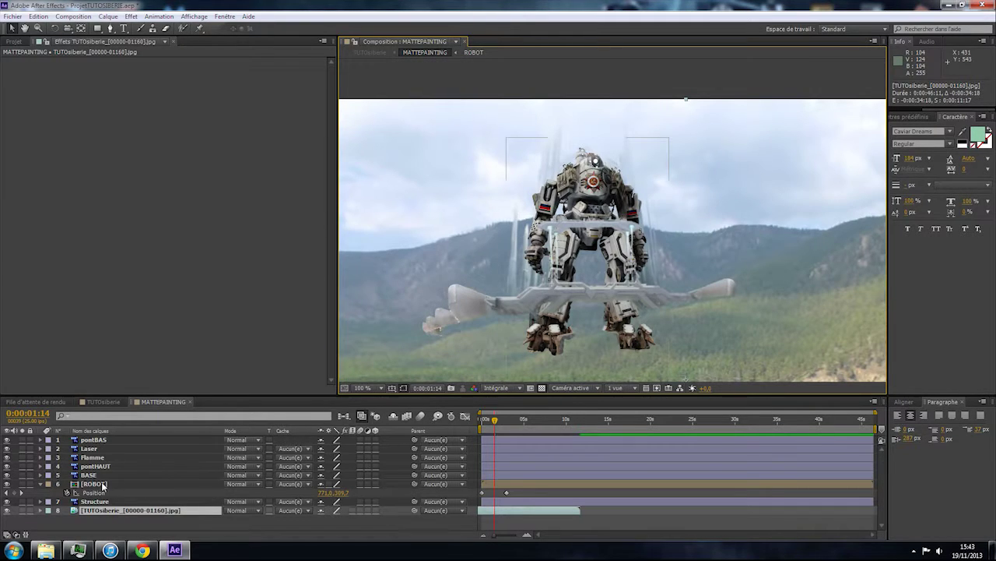
pyautogui.rightClick(102, 484)
pyautogui.moveTo(210, 241)
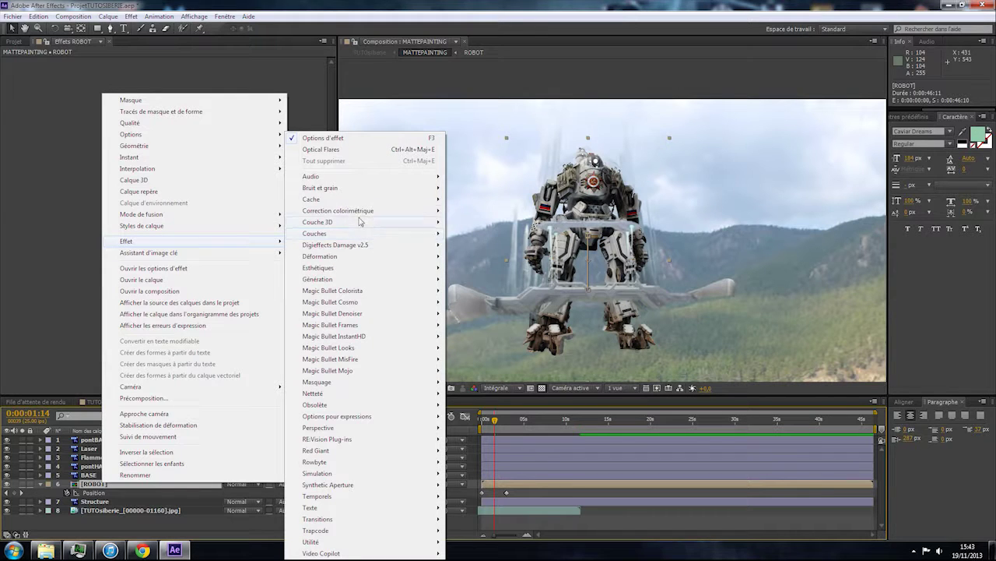
pyautogui.moveTo(358, 213)
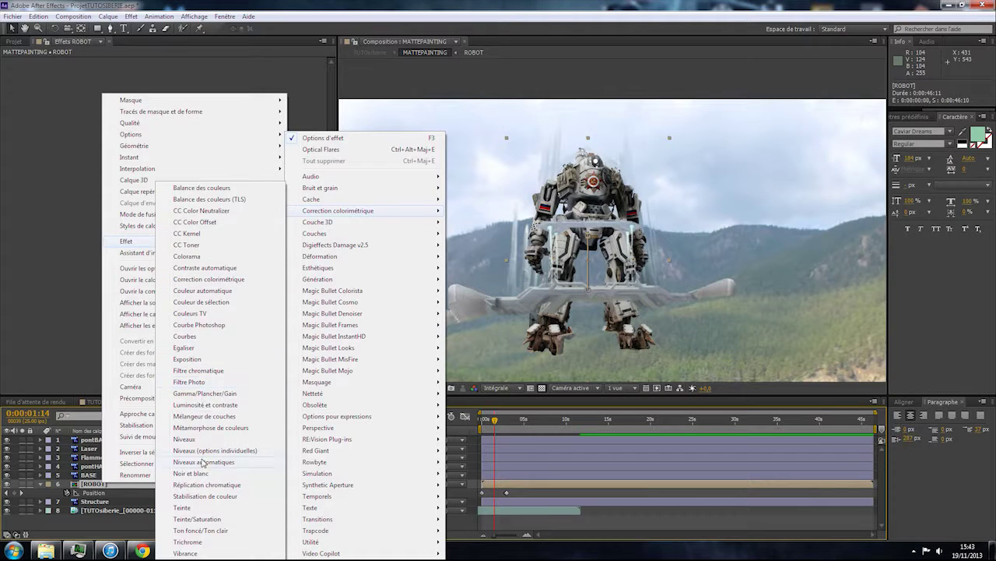
pyautogui.click(205, 405)
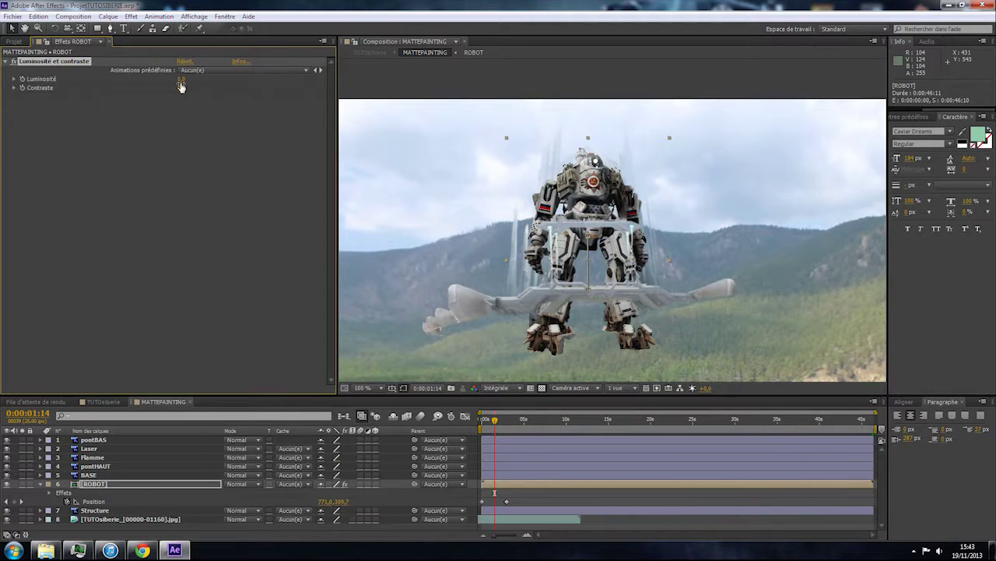
pyautogui.moveTo(185, 79); pyautogui.dragTo(155, 93)
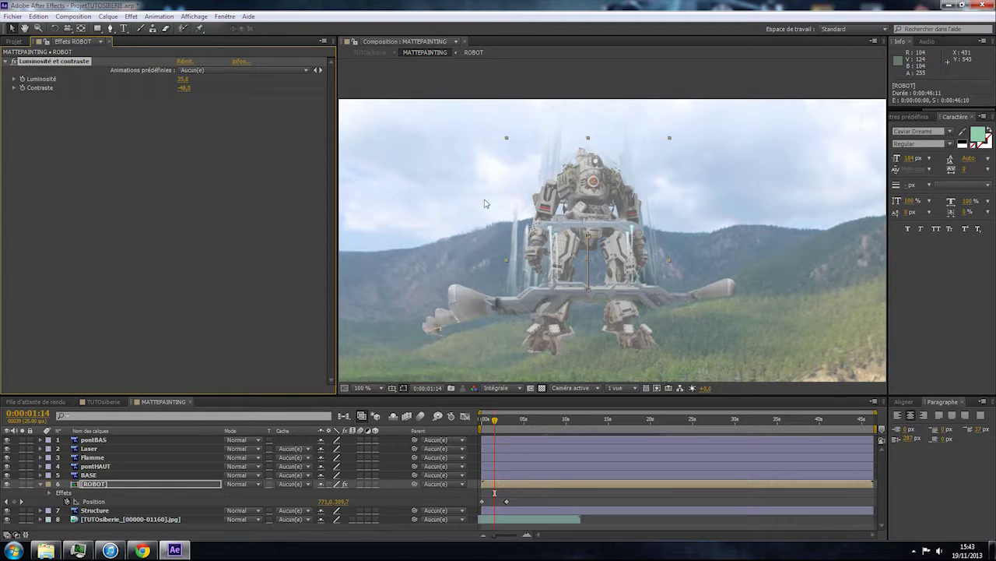
# Add a Courbes effect to the ROBOT layer and lower the middle of the Rouge curve slightly.
pyautogui.rightClick(160, 111)
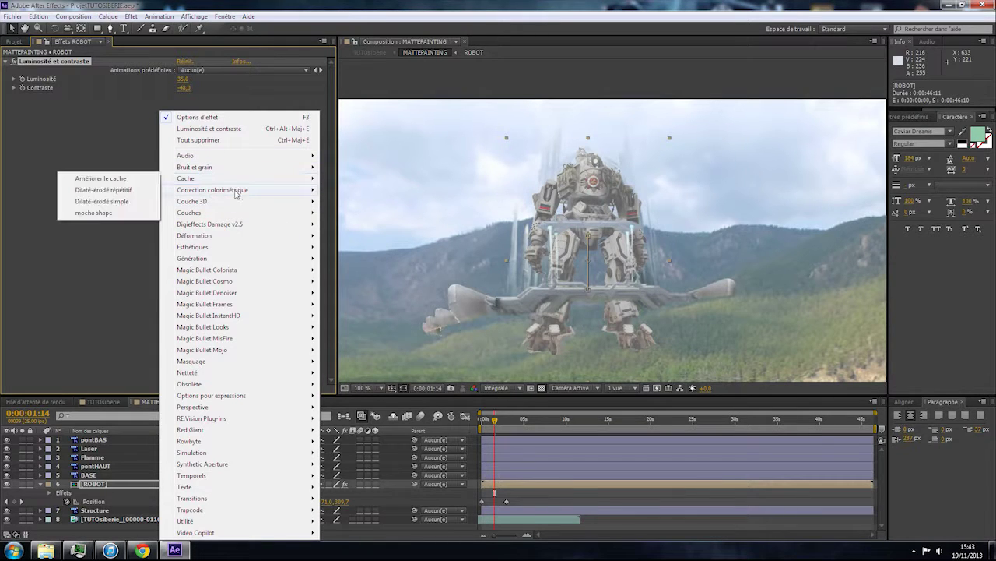
pyautogui.moveTo(233, 190)
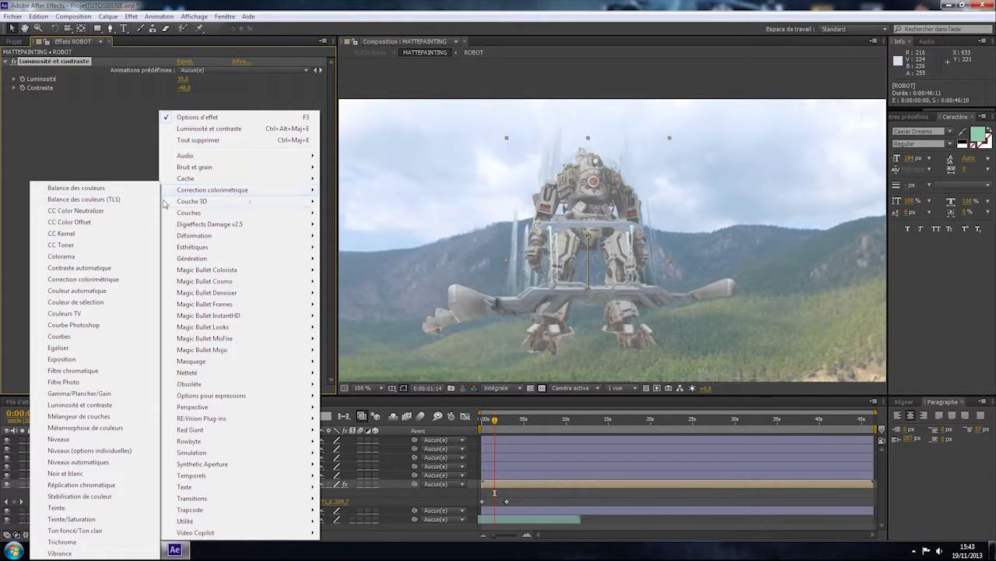
pyautogui.click(60, 335)
pyautogui.click(194, 114)
pyautogui.click(206, 137)
pyautogui.moveTo(74, 173); pyautogui.dragTo(73, 175)
# Raise the dark end of the Bleu curve slightly to tint the robot's shadows blue.
pyautogui.click(186, 115)
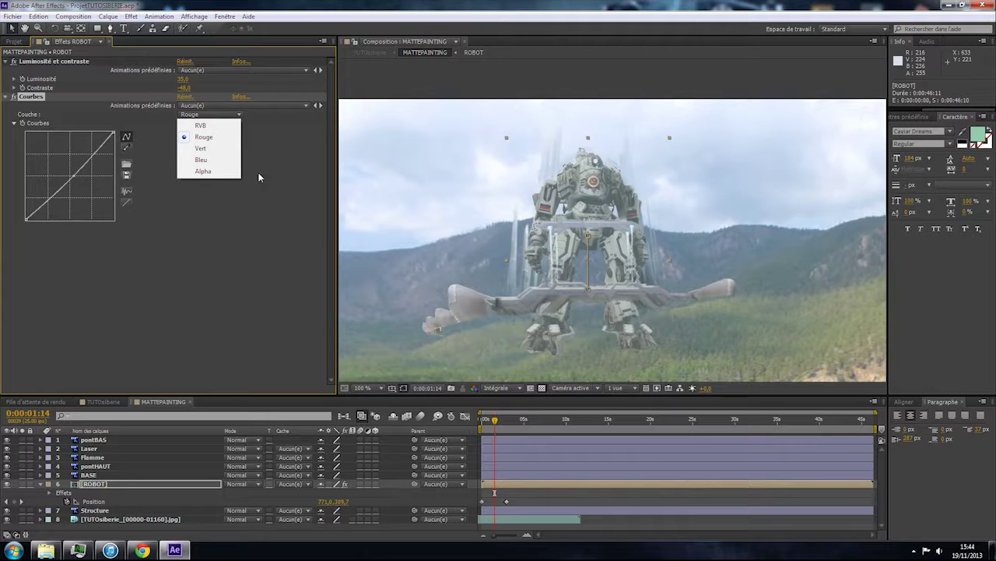
pyautogui.click(201, 159)
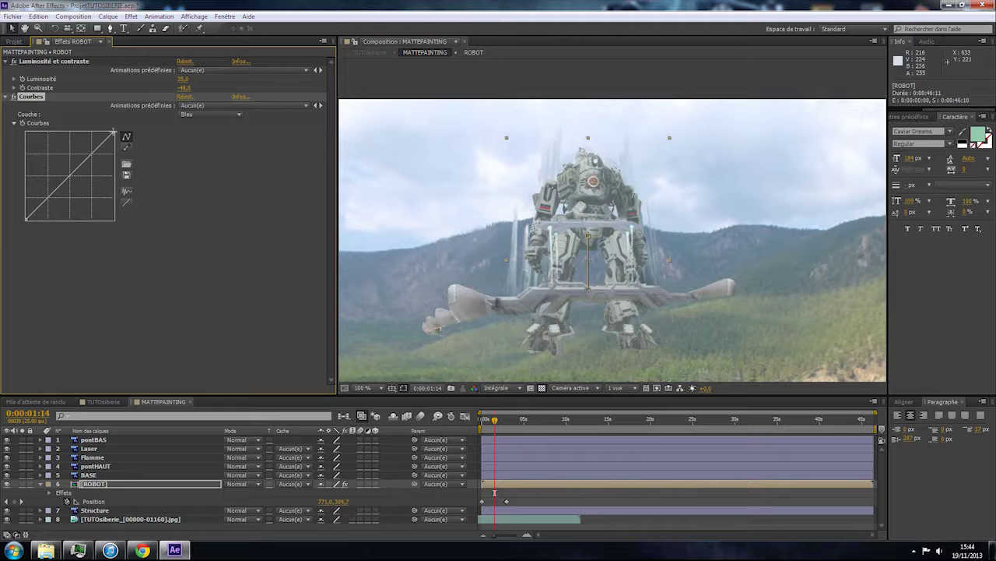
pyautogui.moveTo(114, 135)
pyautogui.mouseDown()
pyautogui.moveTo(132, 165)
pyautogui.moveTo(125, 118)
pyautogui.mouseUp()
pyautogui.moveTo(25, 219); pyautogui.dragTo(6, 250)
pyautogui.click(25, 219)
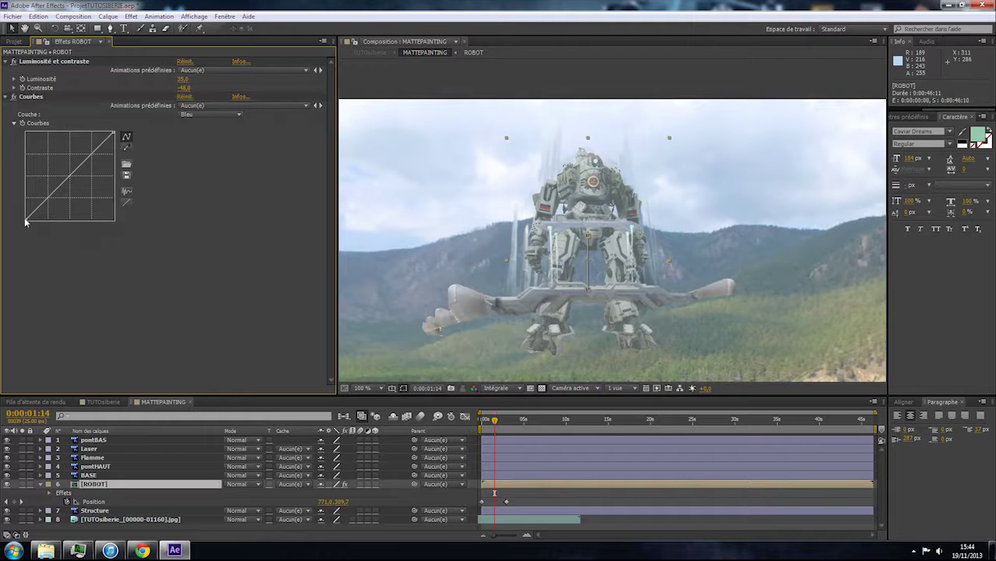
pyautogui.click(26, 221)
pyautogui.moveTo(24, 221); pyautogui.dragTo(15, 217)
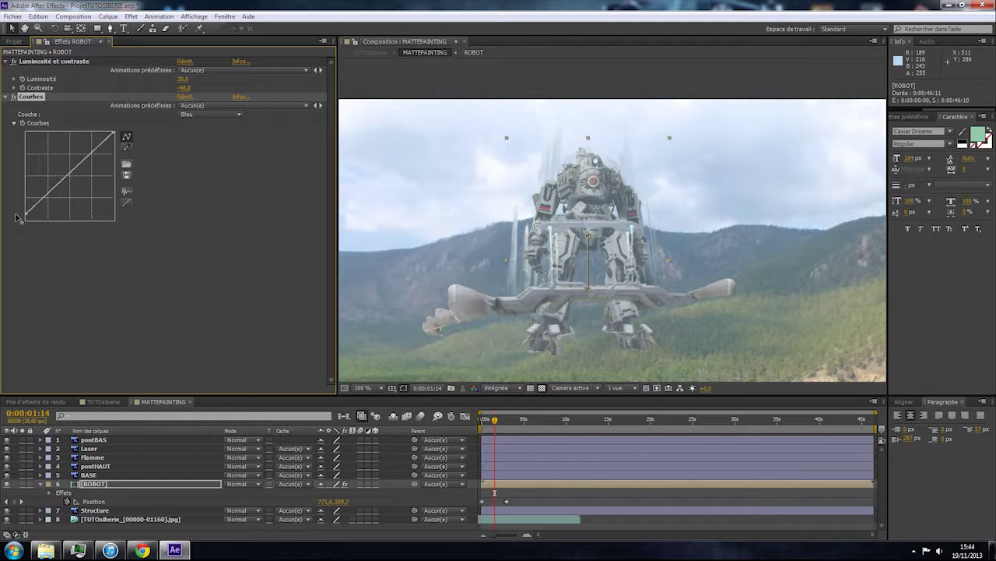
# Raise the dark end of the Vert curve slightly, and set the robot's brightness to 47 and contrast to -61.
pyautogui.click(189, 115)
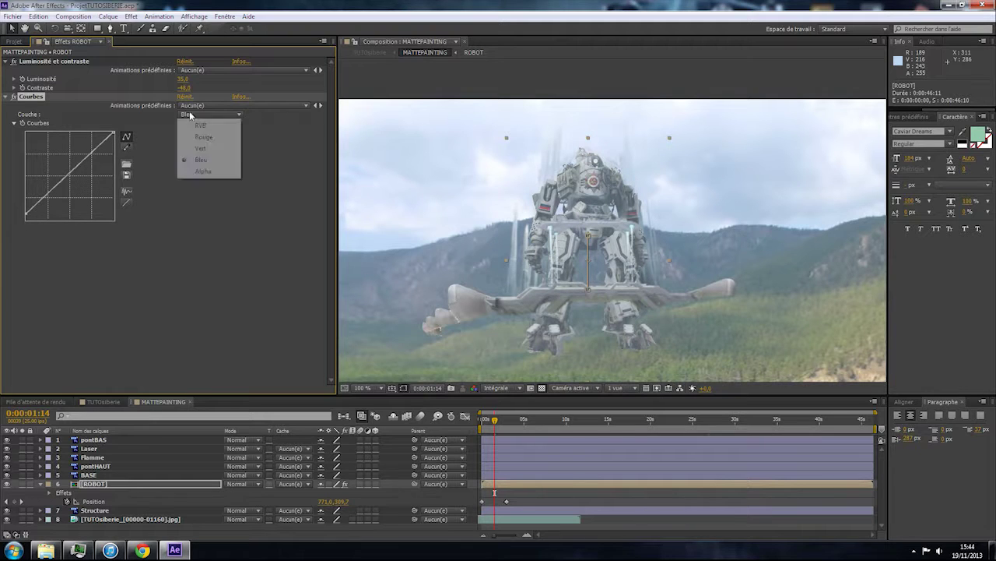
pyautogui.click(200, 148)
pyautogui.moveTo(26, 219); pyautogui.dragTo(20, 222)
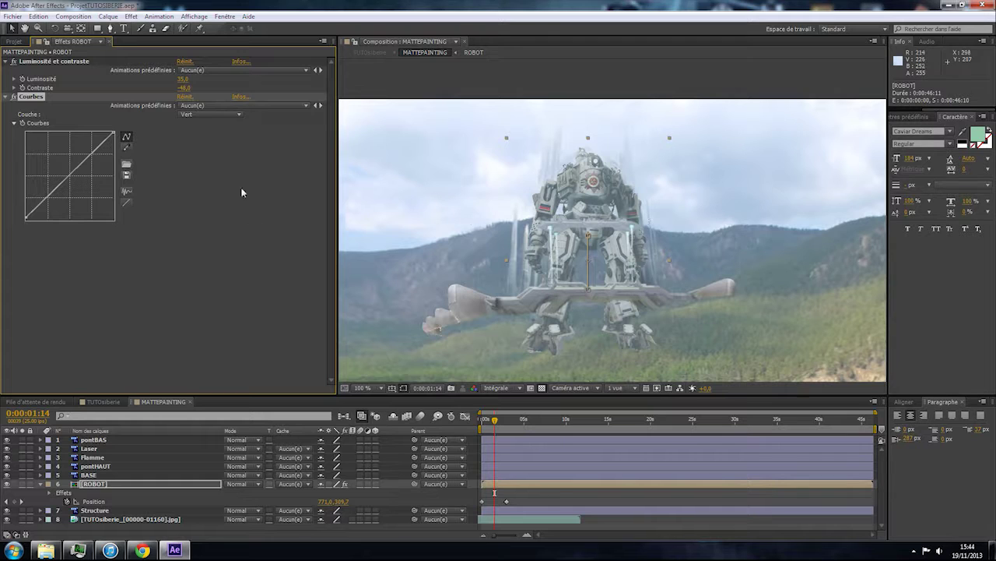
pyautogui.click(80, 64)
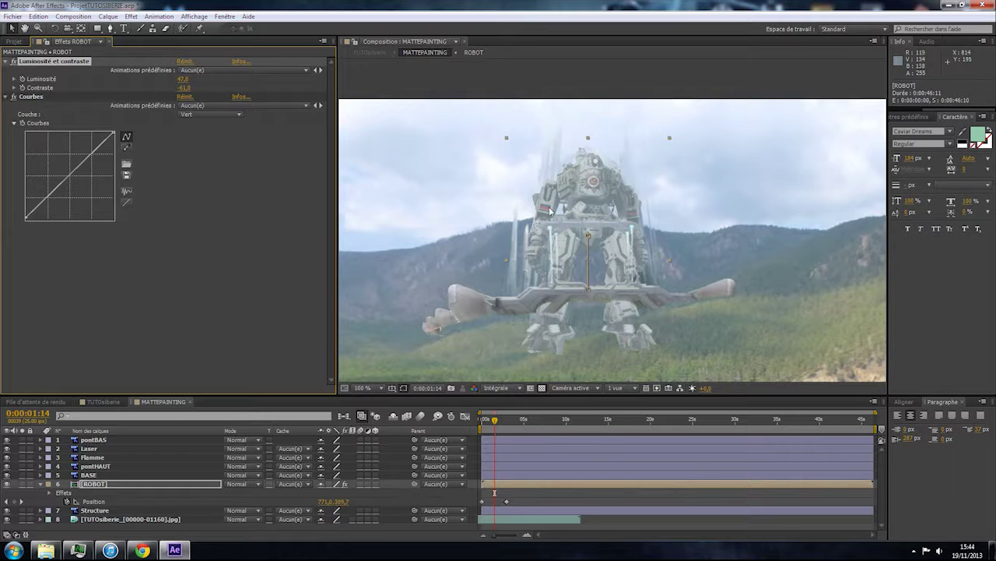
# Duplicate the ROBOT layer and draw a closed curved mask around the robot's upper body on the upper copy.
pyautogui.click(92, 485)
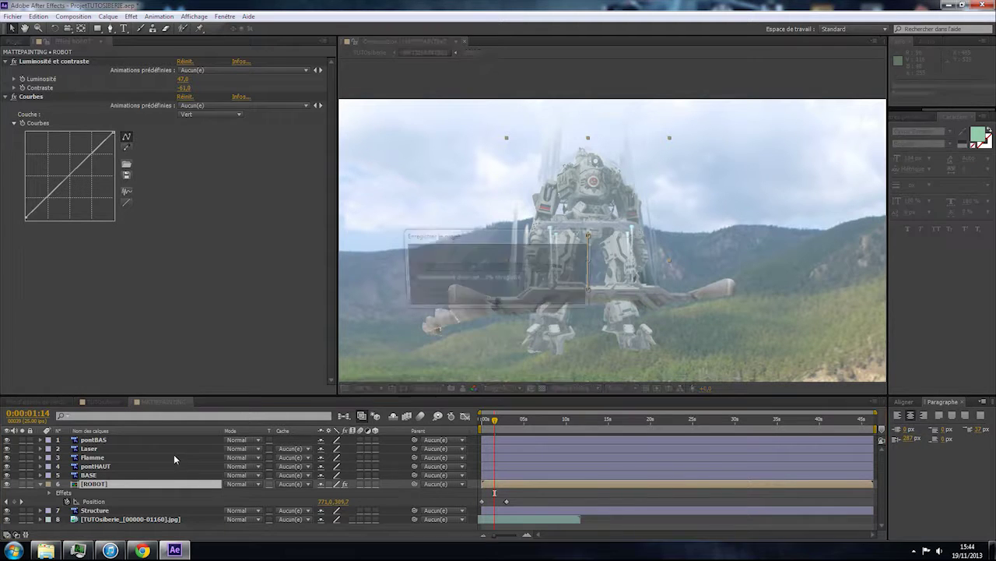
pyautogui.hotkey('ctrl', 'd')
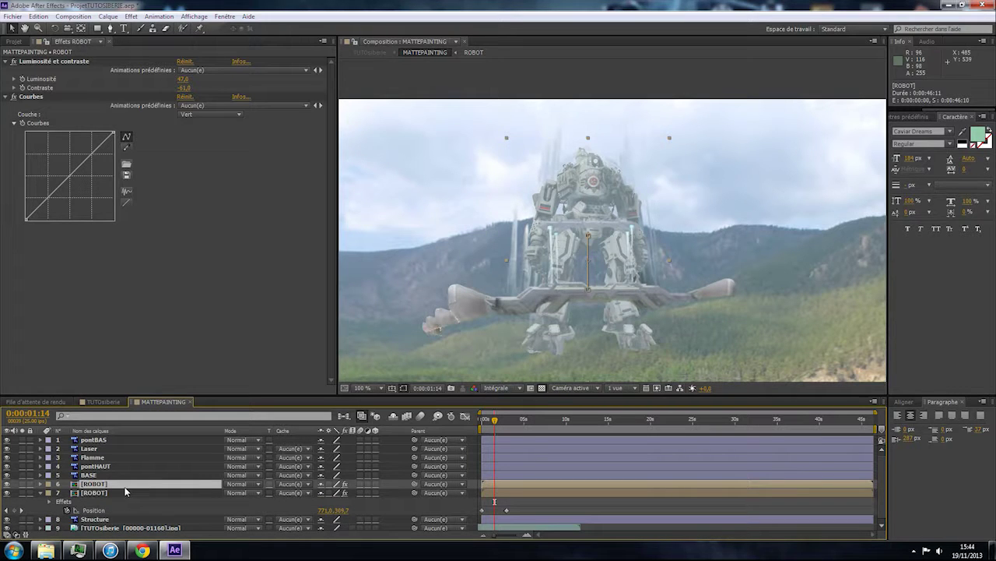
pyautogui.click(111, 28)
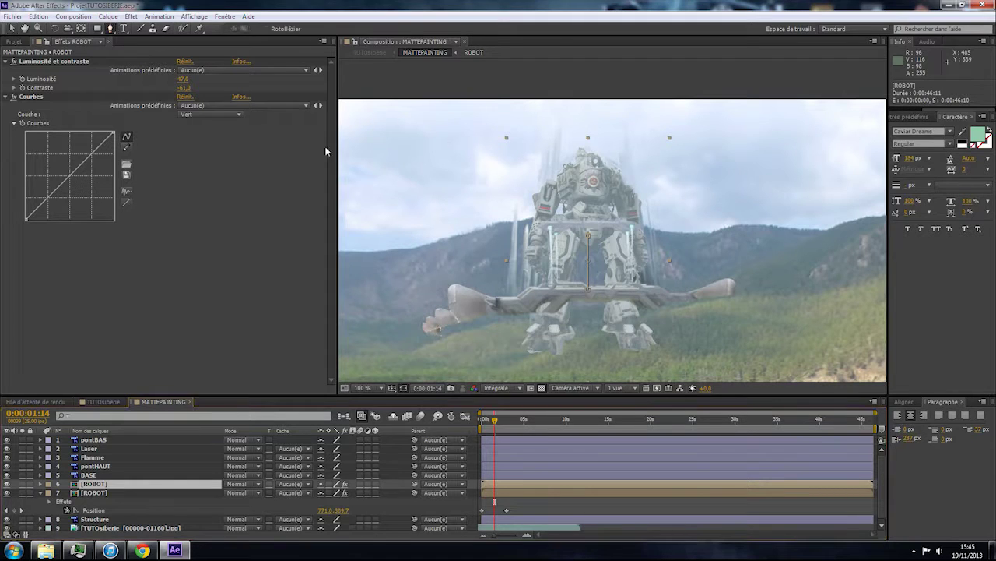
pyautogui.click(481, 226)
pyautogui.click(508, 203)
pyautogui.click(552, 220)
pyautogui.click(604, 207)
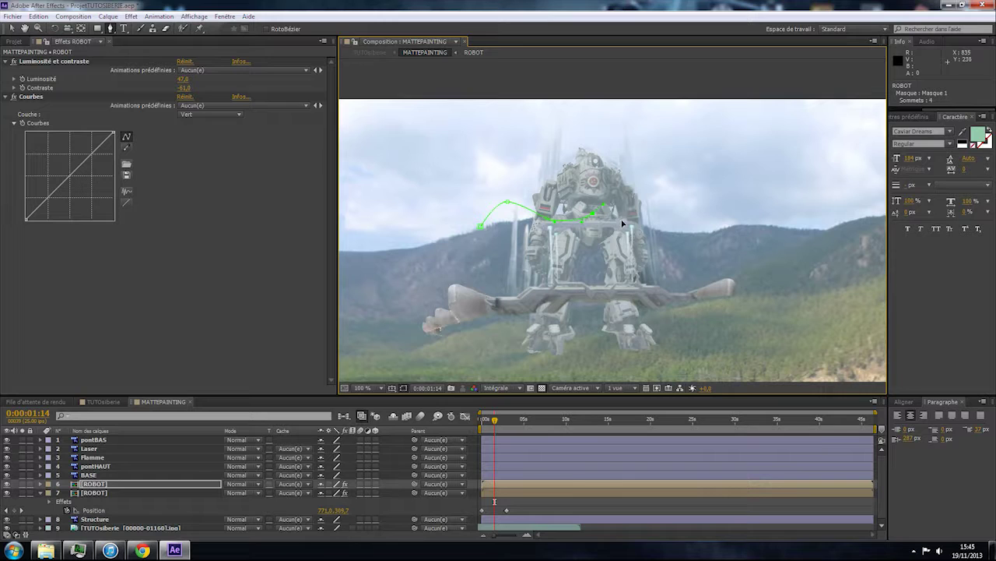
pyautogui.moveTo(642, 220); pyautogui.dragTo(645, 217)
pyautogui.moveTo(658, 198)
pyautogui.mouseDown()
pyautogui.moveTo(669, 187)
pyautogui.moveTo(666, 137)
pyautogui.mouseUp()
pyautogui.moveTo(638, 123); pyautogui.dragTo(574, 116)
pyautogui.moveTo(534, 117); pyautogui.dragTo(513, 132)
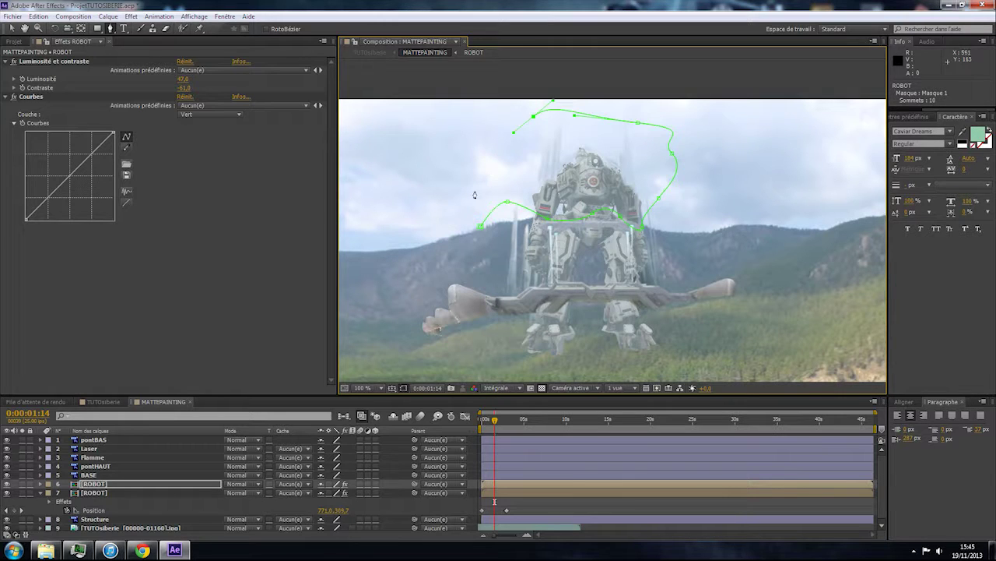
pyautogui.click(481, 227)
# Set the masked ROBOT copy's brightness to 83 and contrast to -71, and feather its mask by 128 pixels.
pyautogui.moveTo(179, 79)
pyautogui.mouseDown()
pyautogui.moveTo(202, 80)
pyautogui.moveTo(181, 89)
pyautogui.mouseUp()
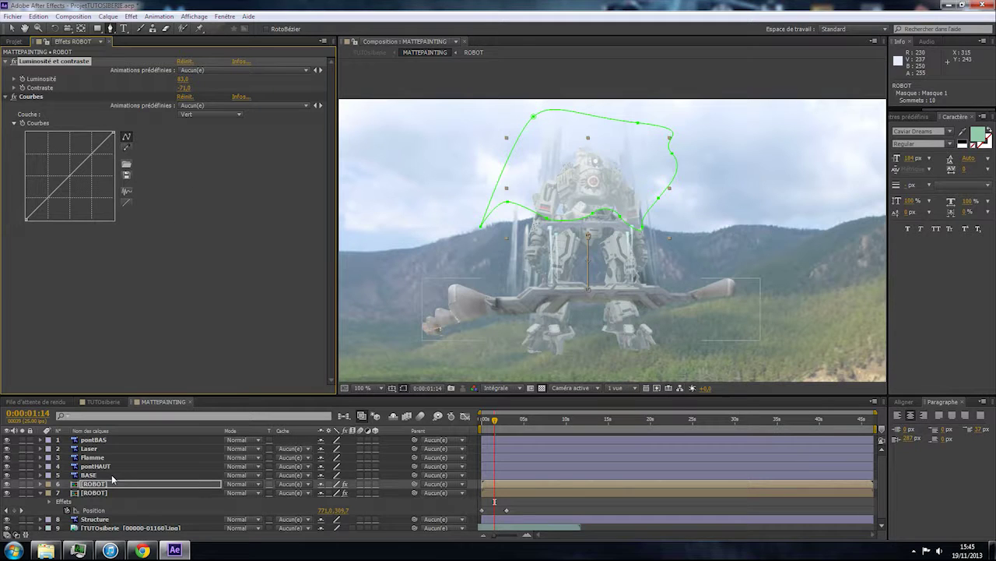
pyautogui.click(115, 484)
pyautogui.press('f')
pyautogui.moveTo(330, 505); pyautogui.dragTo(403, 507)
pyautogui.click(400, 387)
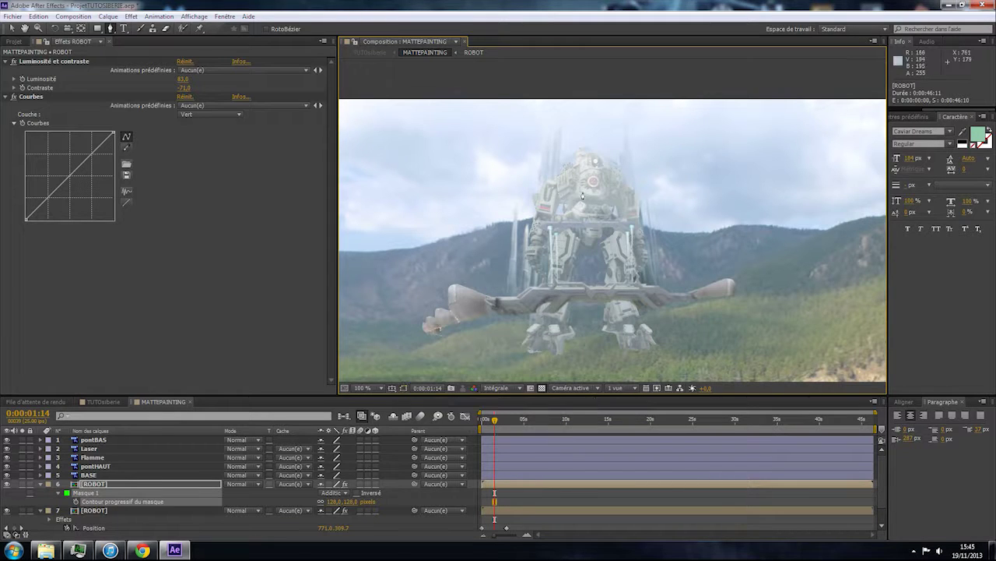
# On the masked ROBOT copy, lower the middle of the Rouge curve slightly and raise the dark end of the Bleu curve.
pyautogui.click(121, 485)
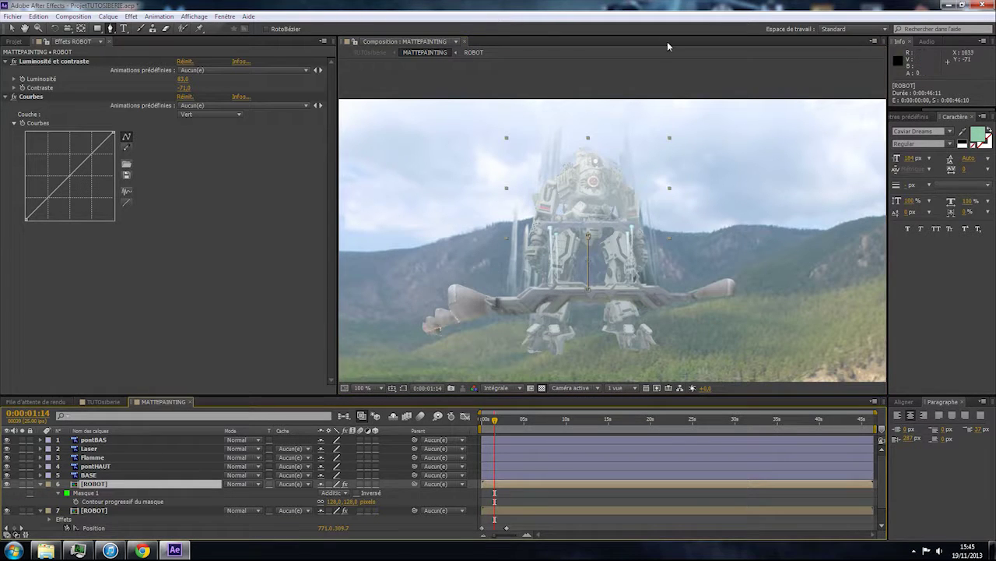
pyautogui.click(187, 115)
pyautogui.click(190, 134)
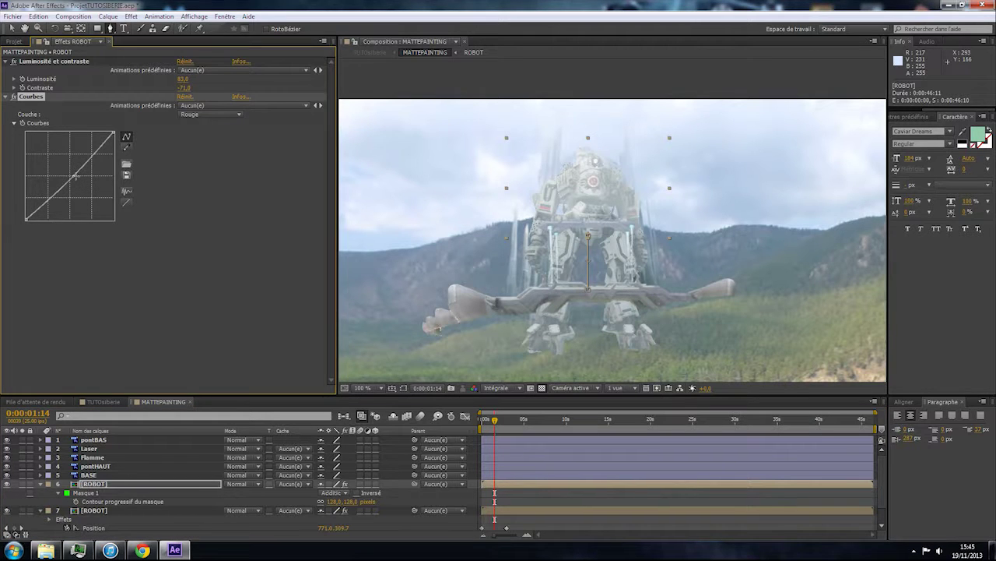
pyautogui.moveTo(76, 176); pyautogui.dragTo(74, 180)
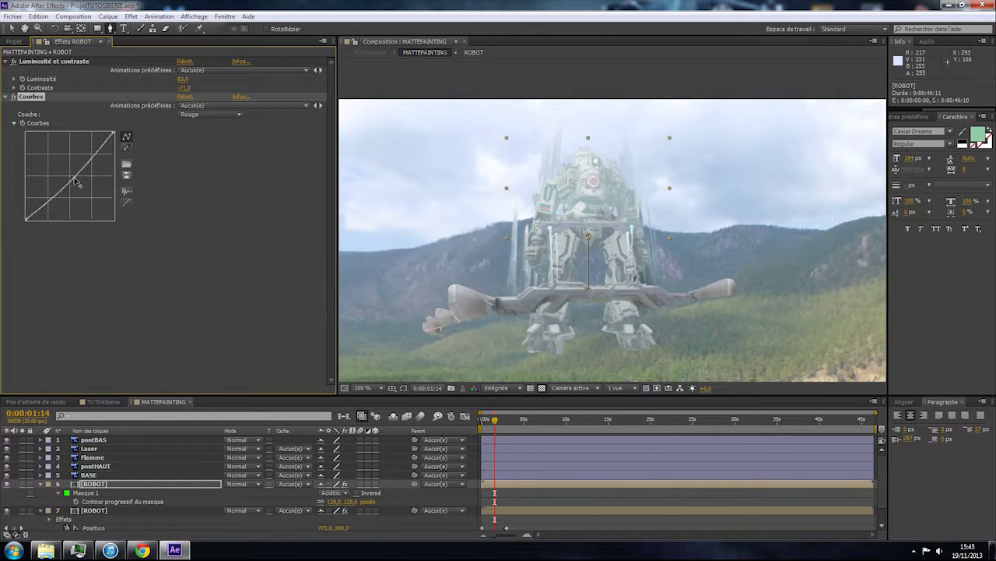
pyautogui.click(189, 114)
pyautogui.click(191, 160)
pyautogui.moveTo(27, 211); pyautogui.dragTo(21, 205)
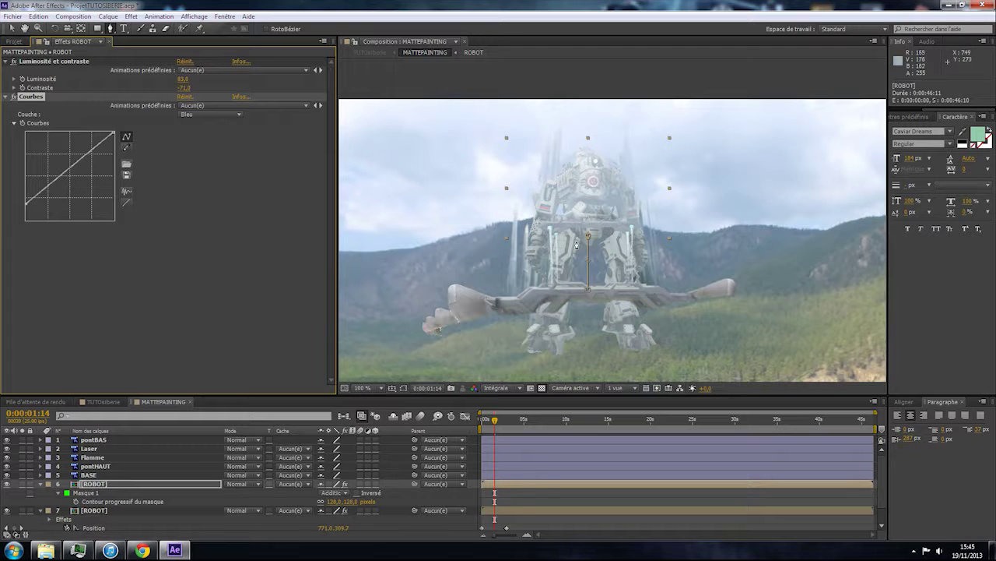
# Set the feather of the mask on the upper ROBOT copy to 256 pixels.
pyautogui.click(97, 486)
pyautogui.press('f')
pyautogui.press('f')
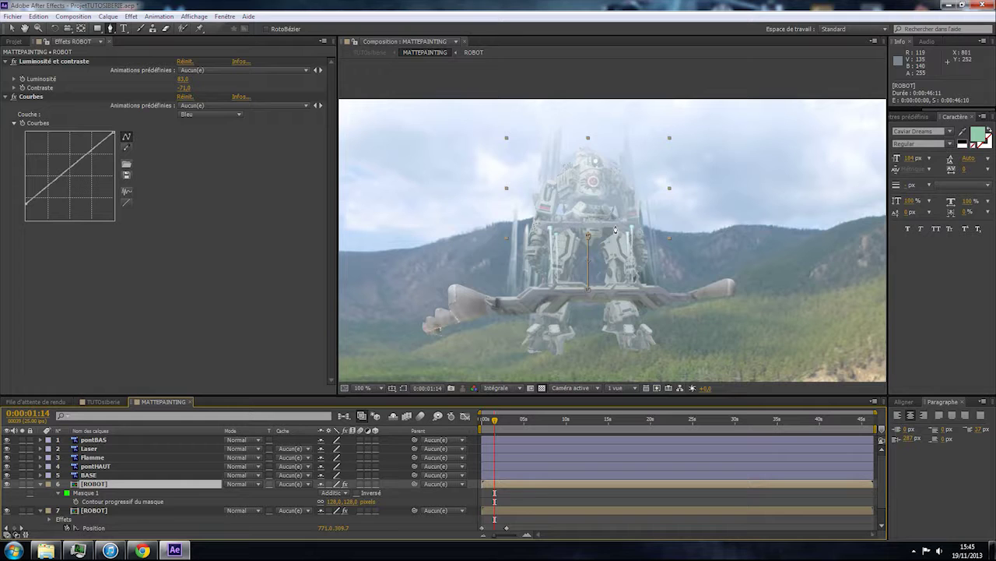
pyautogui.moveTo(332, 506); pyautogui.dragTo(392, 496)
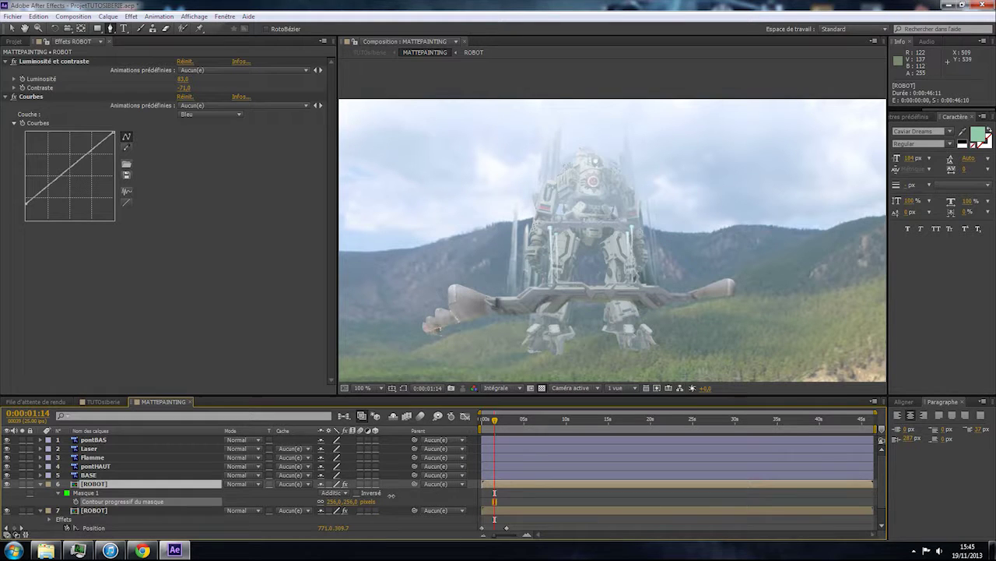
pyautogui.click(431, 490)
pyautogui.press('v')
pyautogui.scroll(-1, 677, 323)
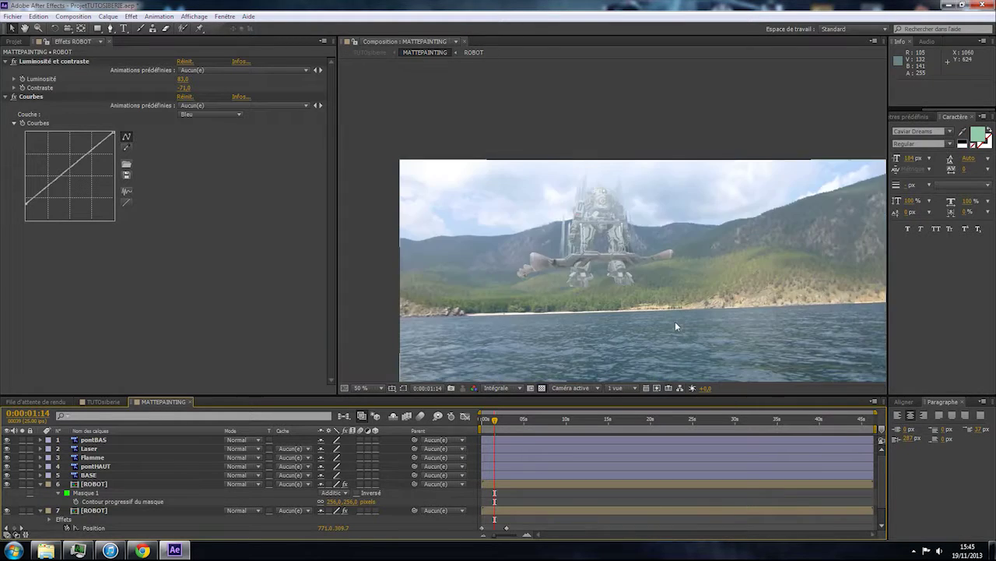
# Hide the TUTOsiberie footage layer in MATTEPAINTING and return to the TUTOsiberie composition to view the integrated robot.
pyautogui.click(86, 493)
pyautogui.scroll(-1, 46, 506)
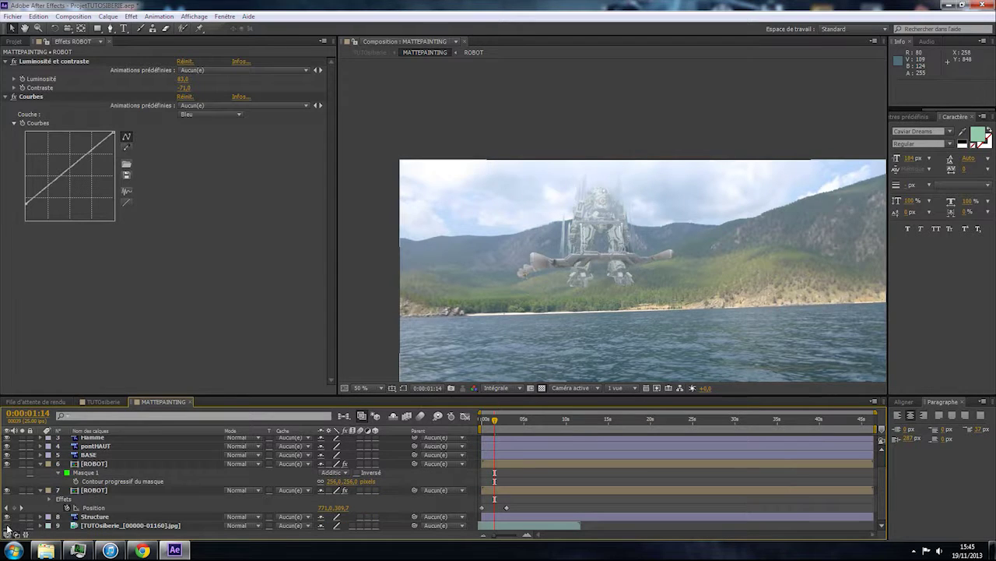
pyautogui.click(6, 525)
pyautogui.click(104, 401)
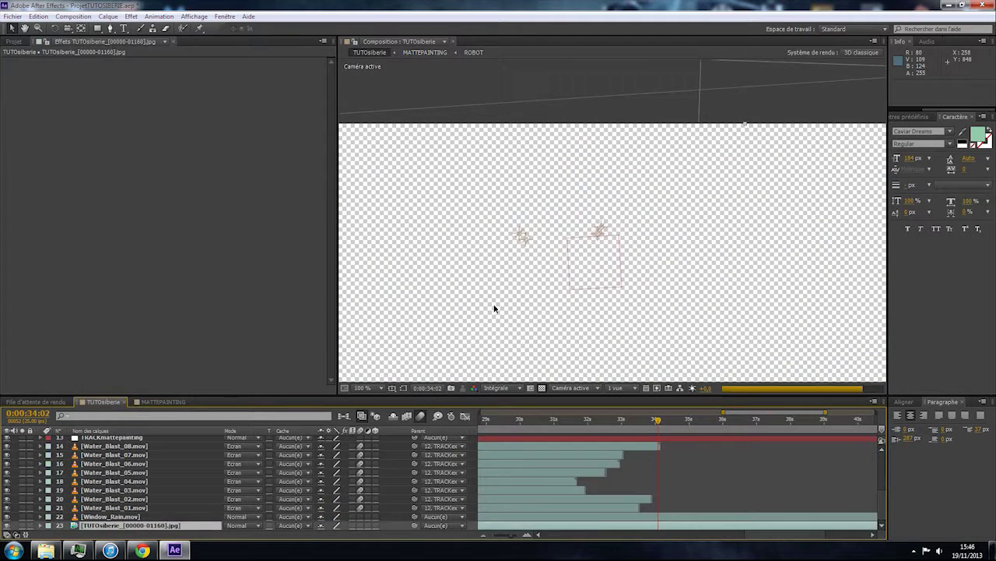
pyautogui.scroll(-2, 548, 266)
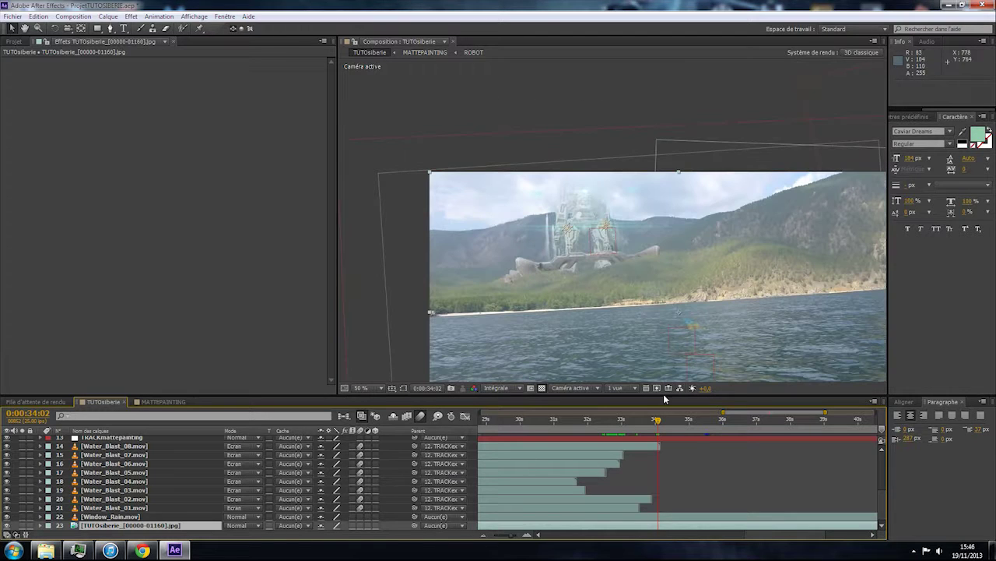
pyautogui.click(694, 454)
pyautogui.scroll(2, 611, 258)
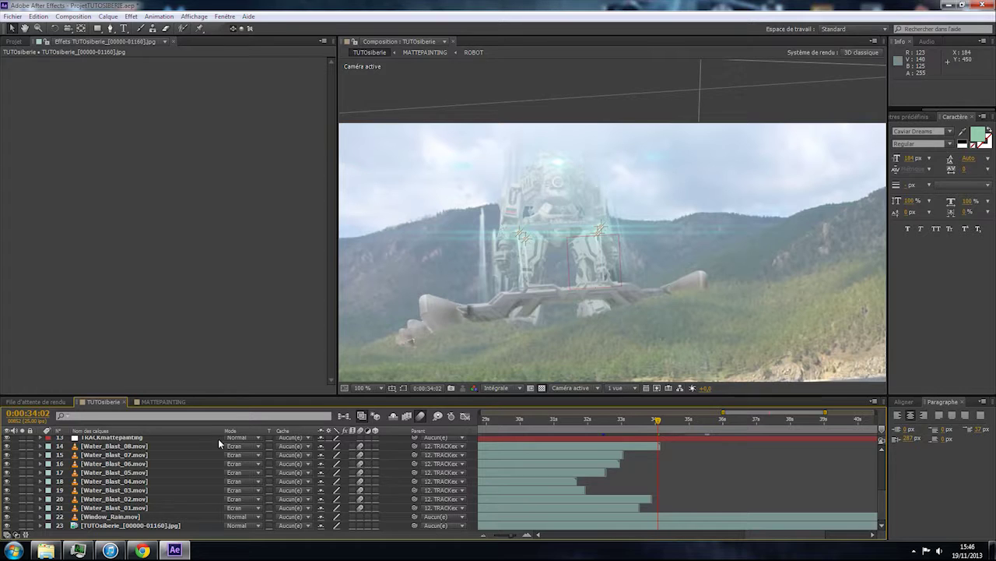
# Change the global color of the flare on the second OPTICALFLARE layer to a very pale cyan.
pyautogui.scroll(5, 154, 465)
pyautogui.click(100, 449)
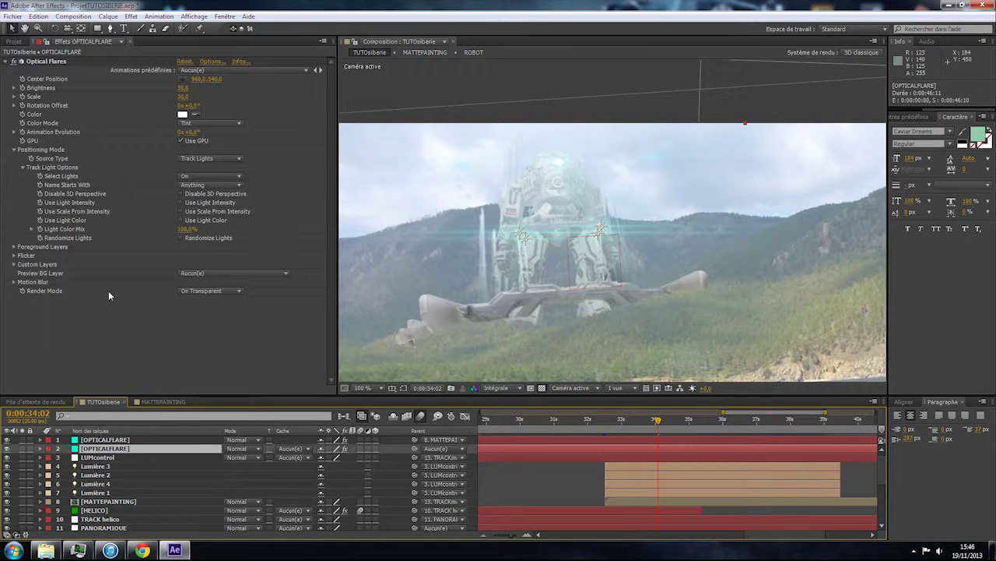
pyautogui.click(212, 61)
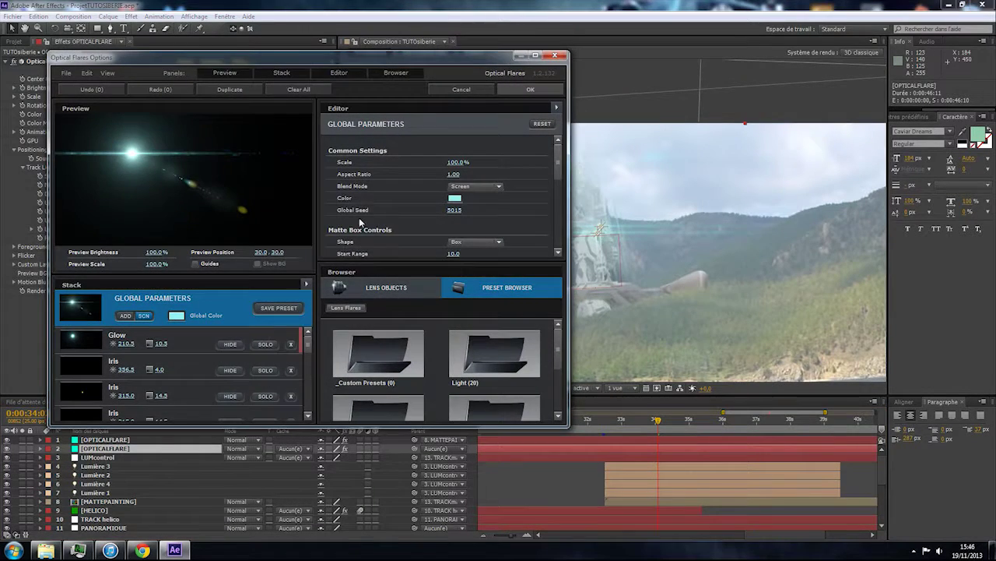
pyautogui.click(176, 315)
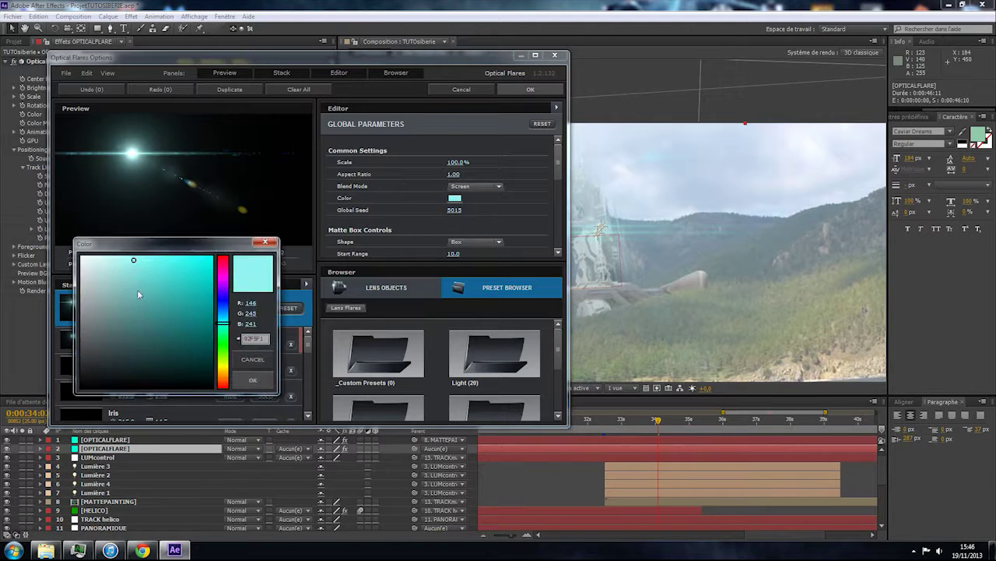
pyautogui.click(104, 263)
pyautogui.click(250, 380)
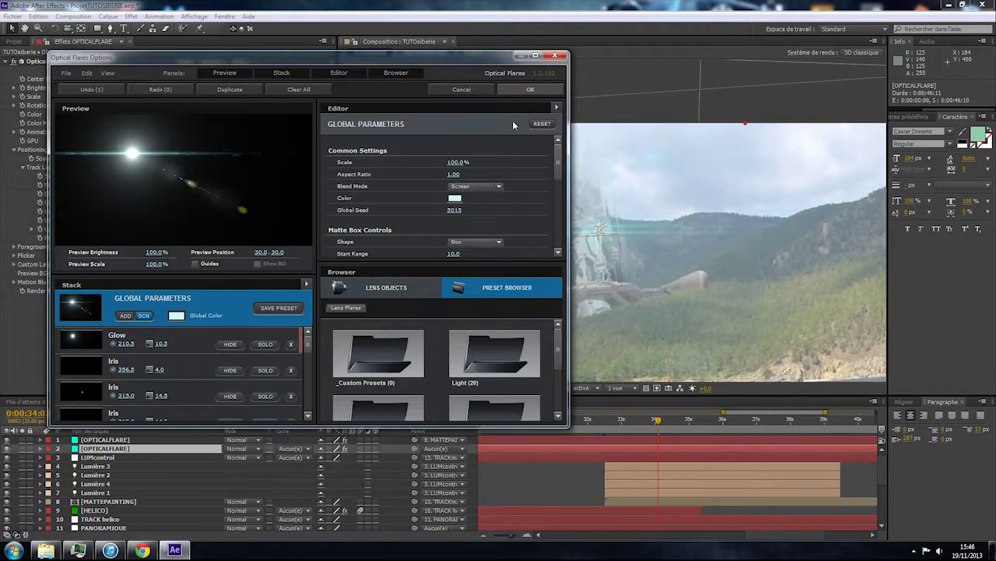
pyautogui.click(513, 90)
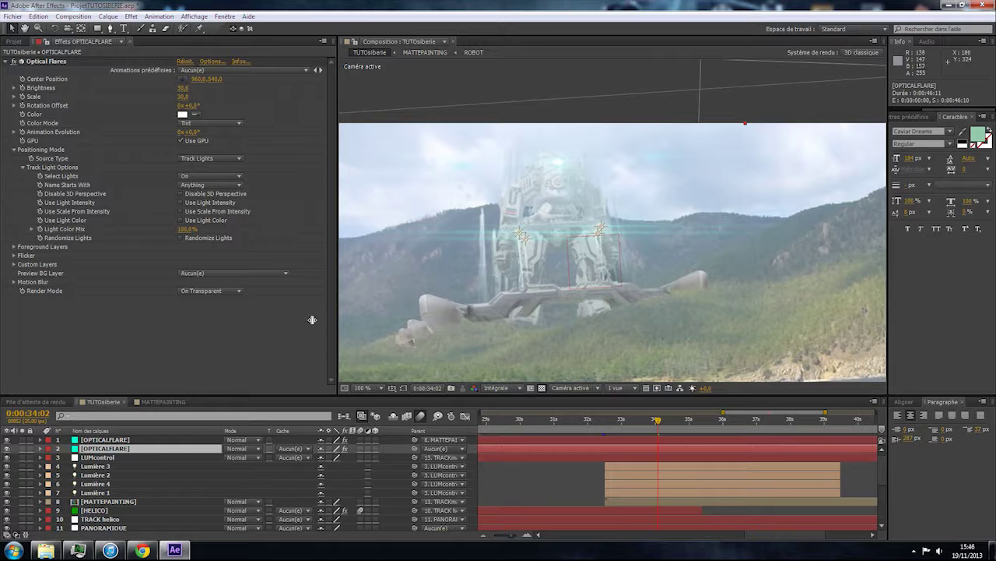
# Set Color 1 of the flare's Streak element to the pale turquoise B4F9F1 and apply the flare options.
pyautogui.click(210, 61)
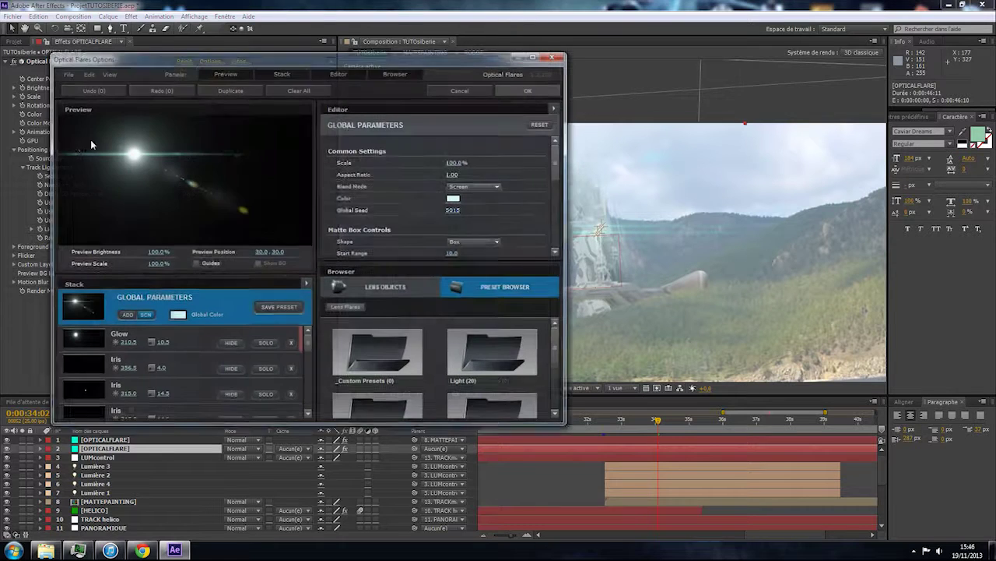
pyautogui.moveTo(308, 342); pyautogui.dragTo(310, 412)
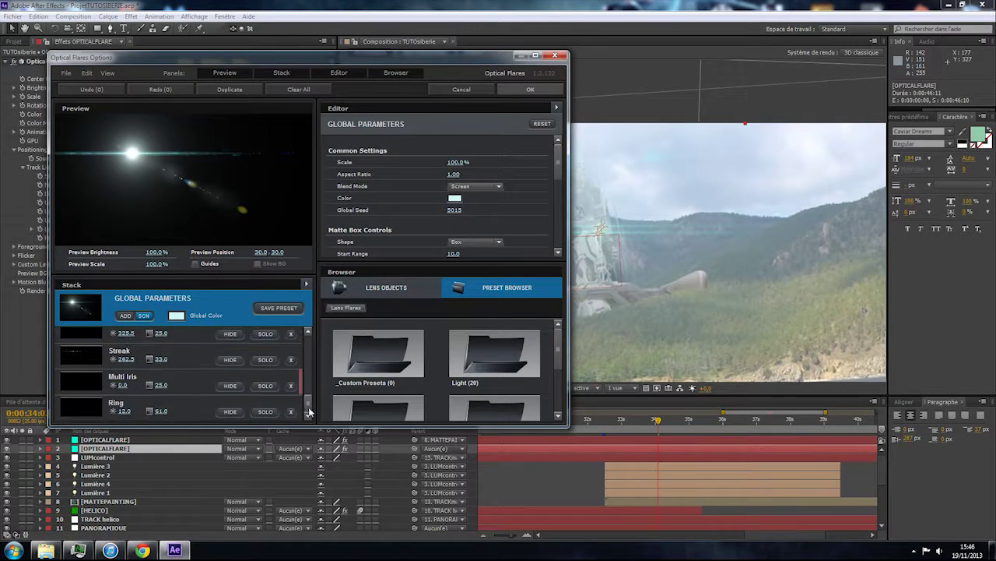
pyautogui.click(184, 357)
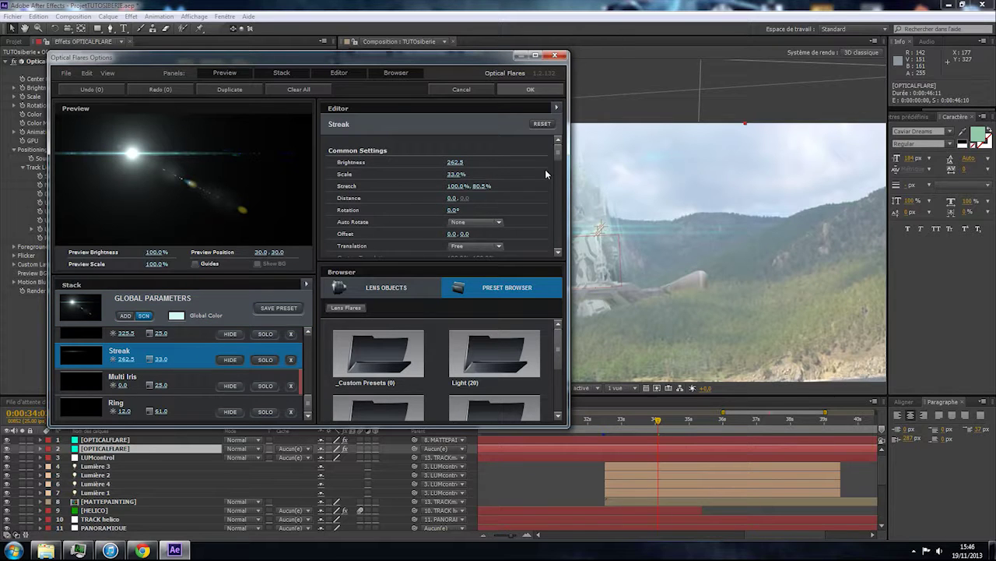
pyautogui.moveTo(555, 156); pyautogui.dragTo(558, 173)
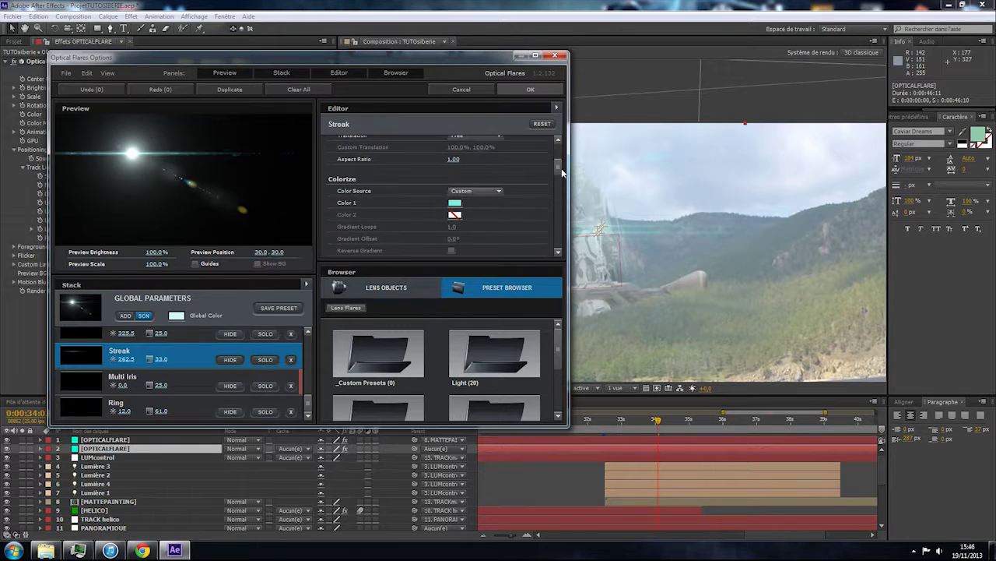
pyautogui.click(455, 209)
pyautogui.click(395, 146)
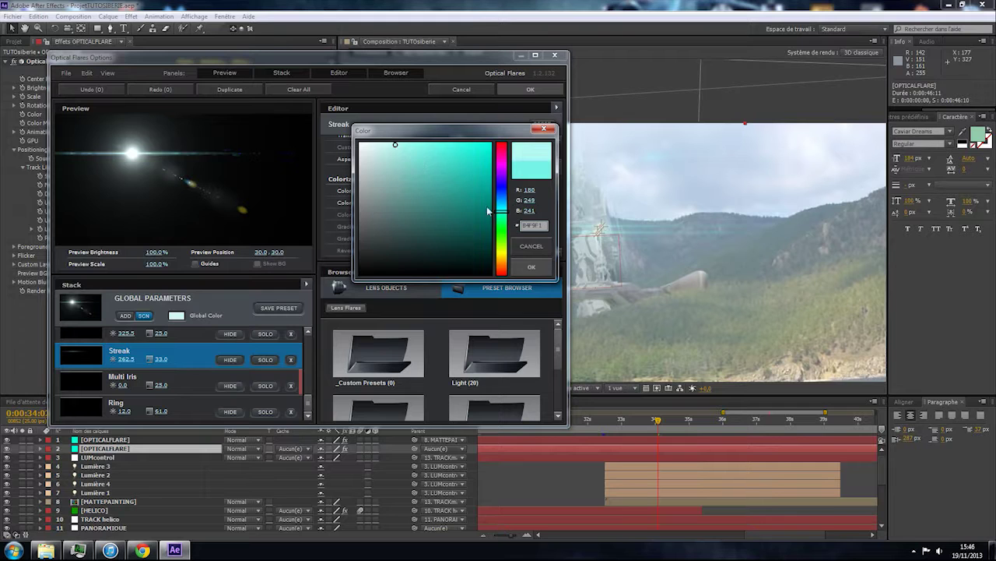
pyautogui.click(531, 267)
pyautogui.click(531, 89)
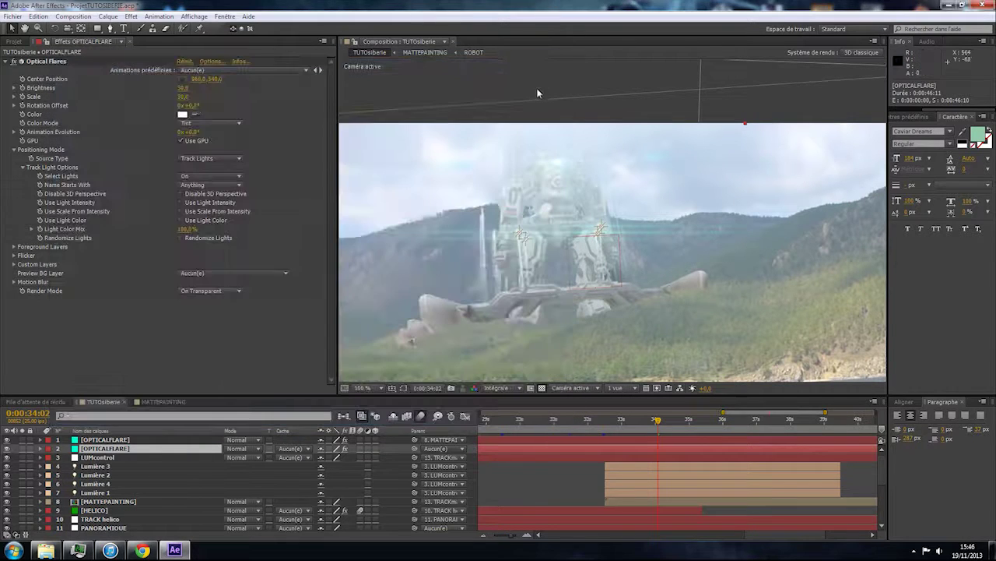